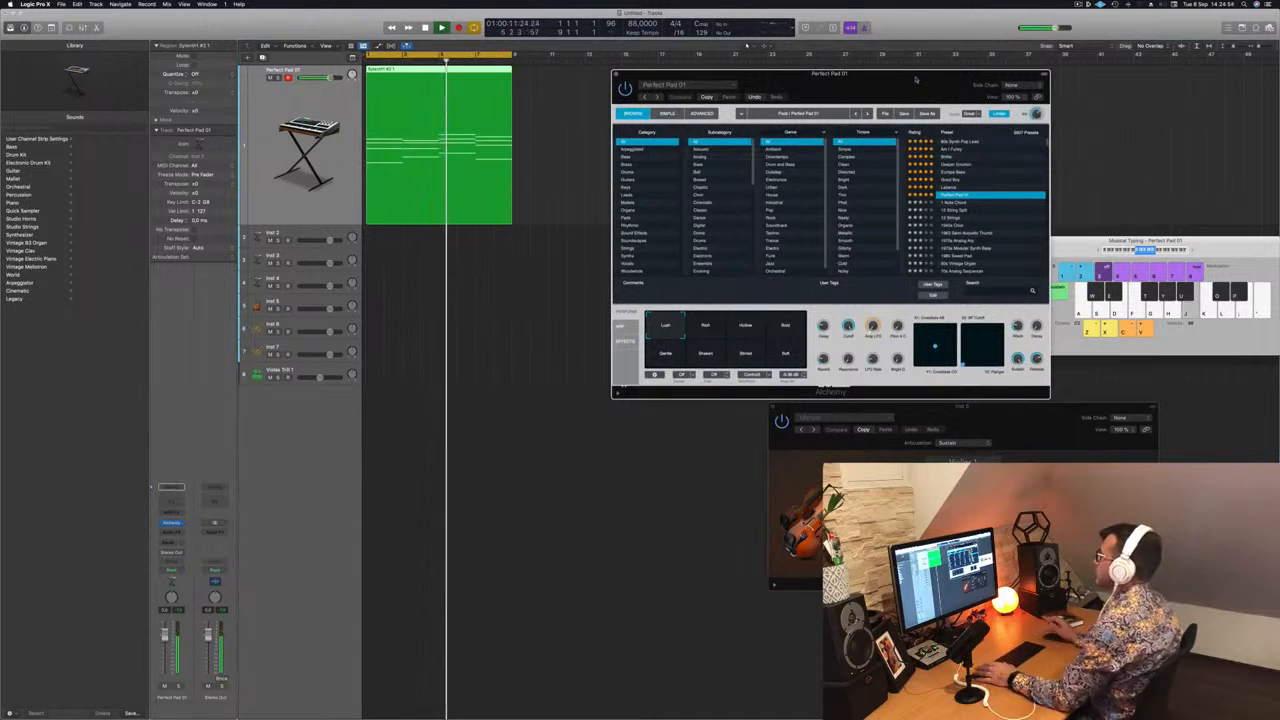
Move the Alchemy window clear of the pad region and play the region from the start.
drag(915, 79, 877, 77)
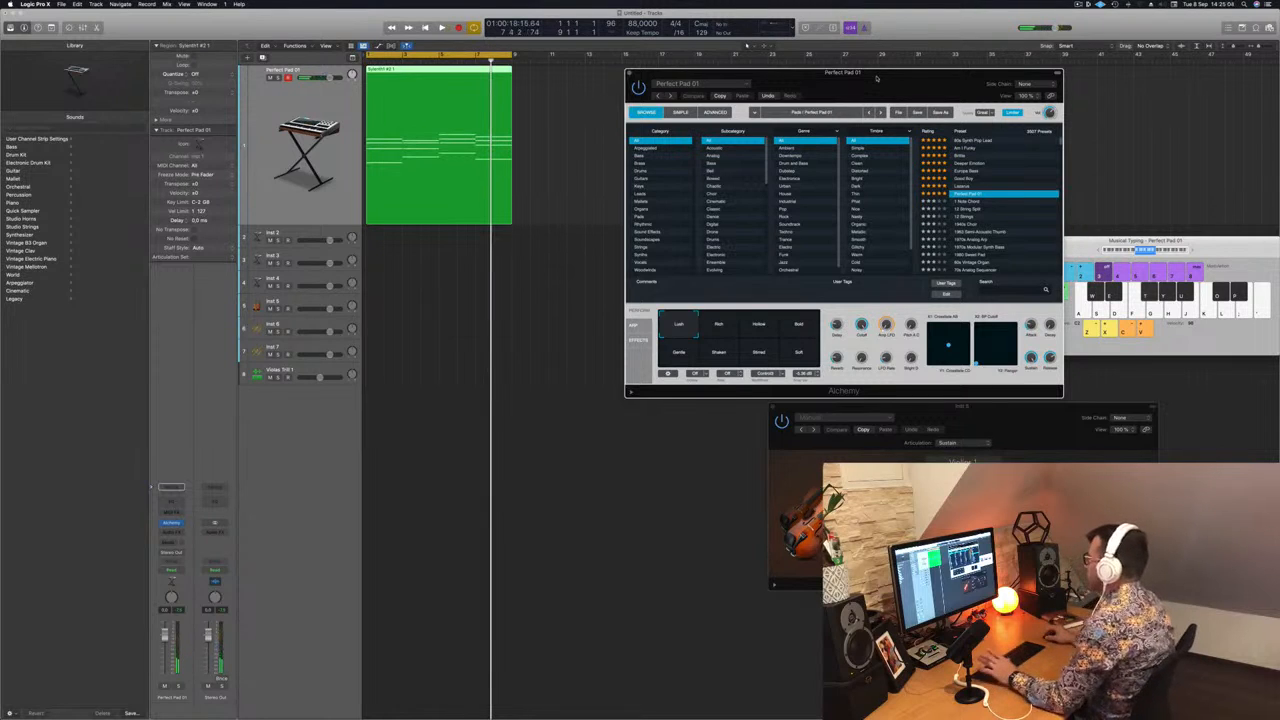
mouse_move(876, 78)
mouse_down()
mouse_move(864, 78)
mouse_move(895, 85)
mouse_up()
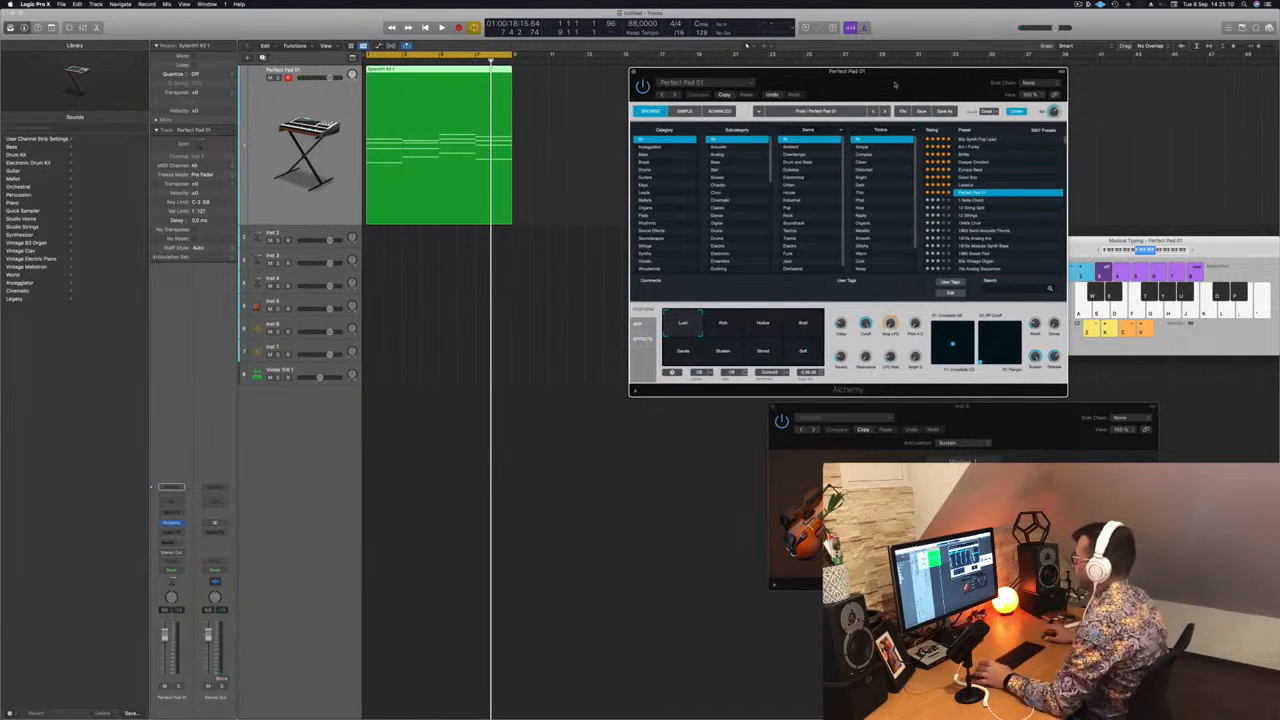
drag(904, 84, 972, 86)
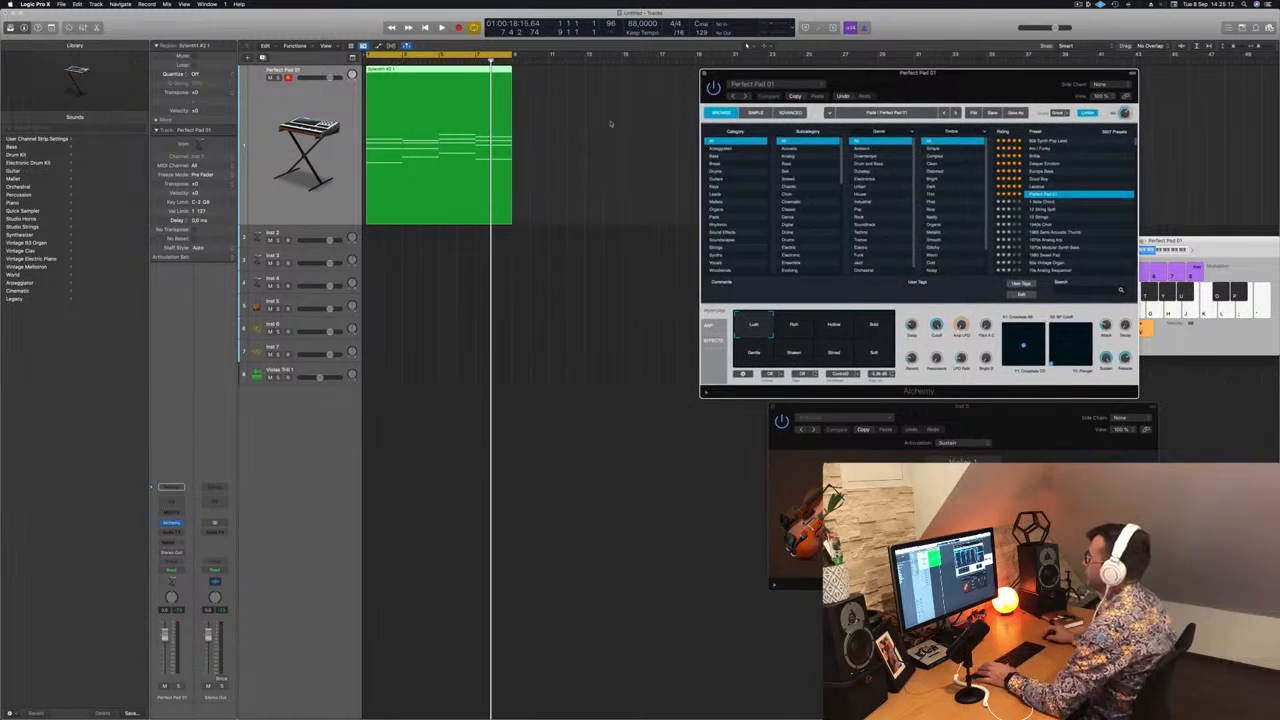
click(615, 123)
click(390, 130)
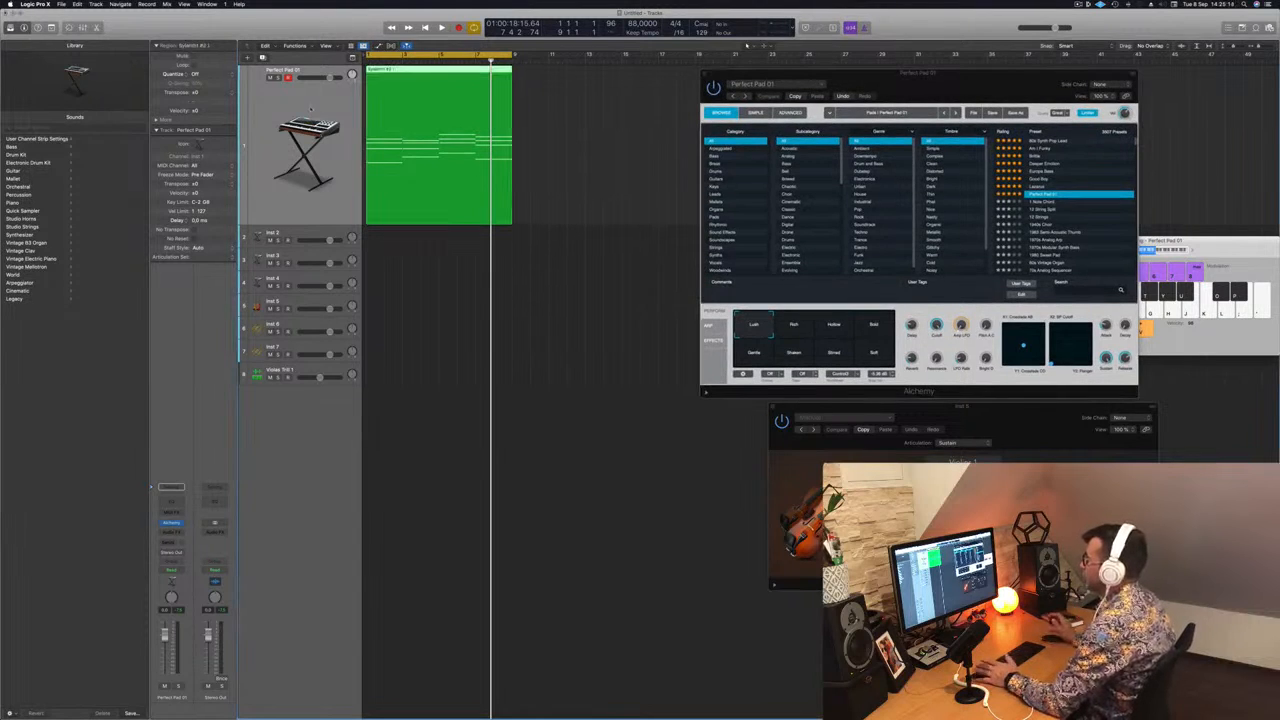
key(space)
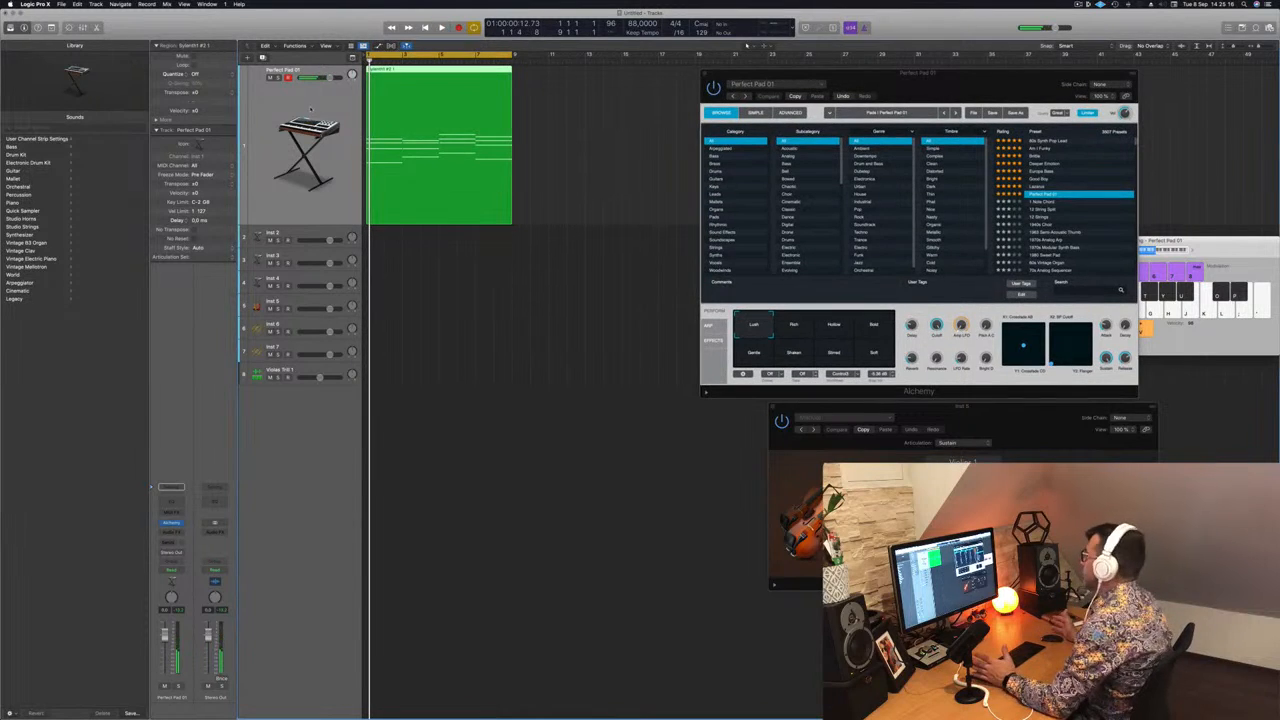
Copy the Perfect Pad 01 region to about bar 11 and transpose all notes of the original region down one octave.
drag(436, 72, 622, 72)
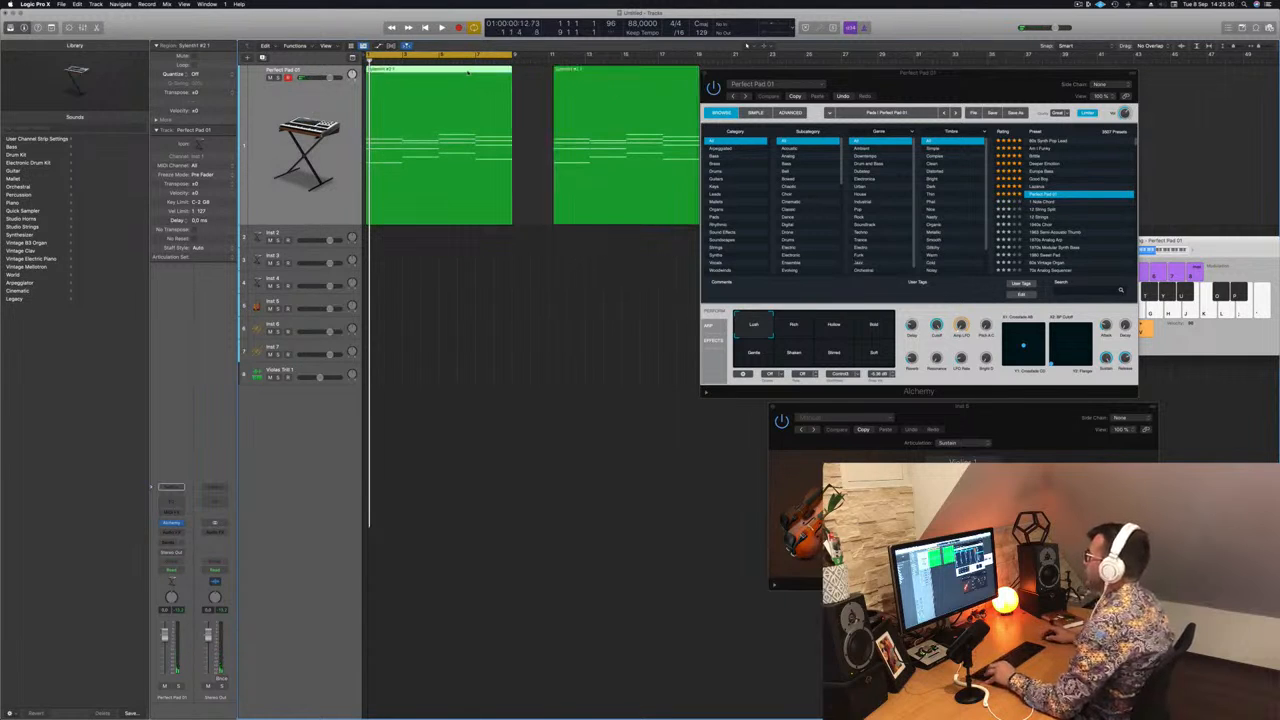
key(p)
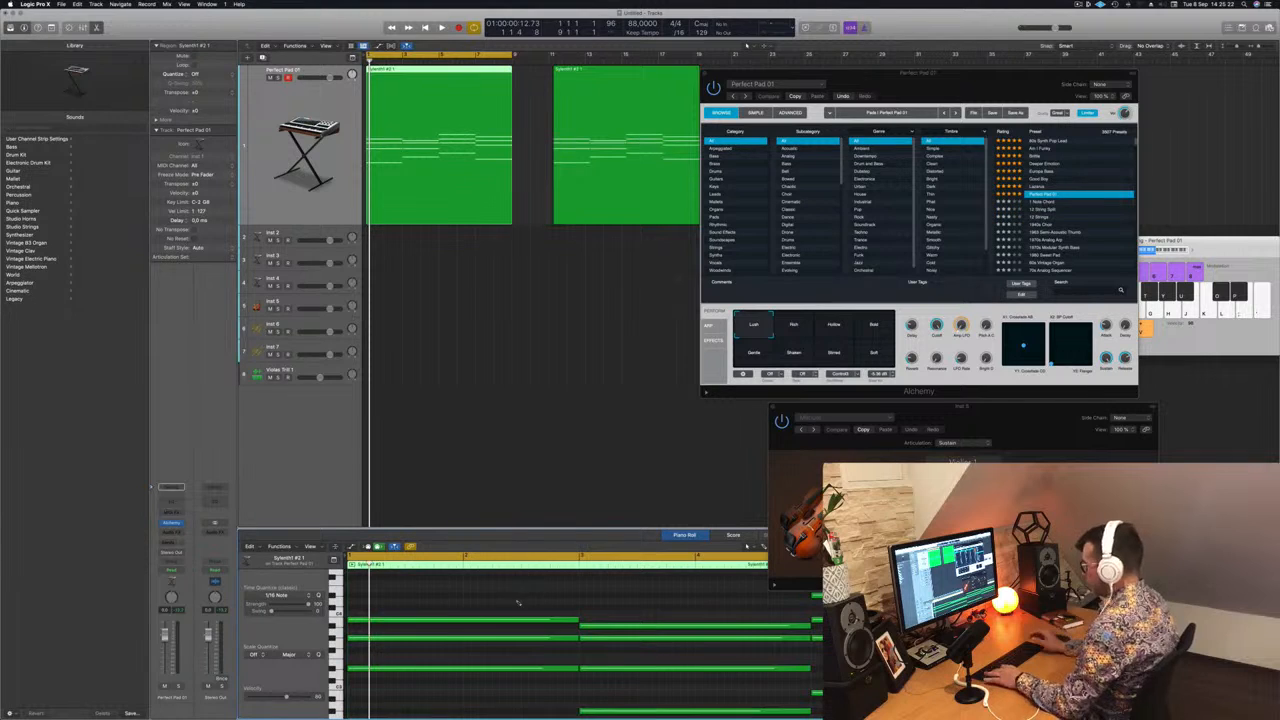
key(super+a)
key(alt+shift+Down)
Listen to the lowered pad region, moving the Alchemy window off the copied region to review the whole arrangement.
key(space)
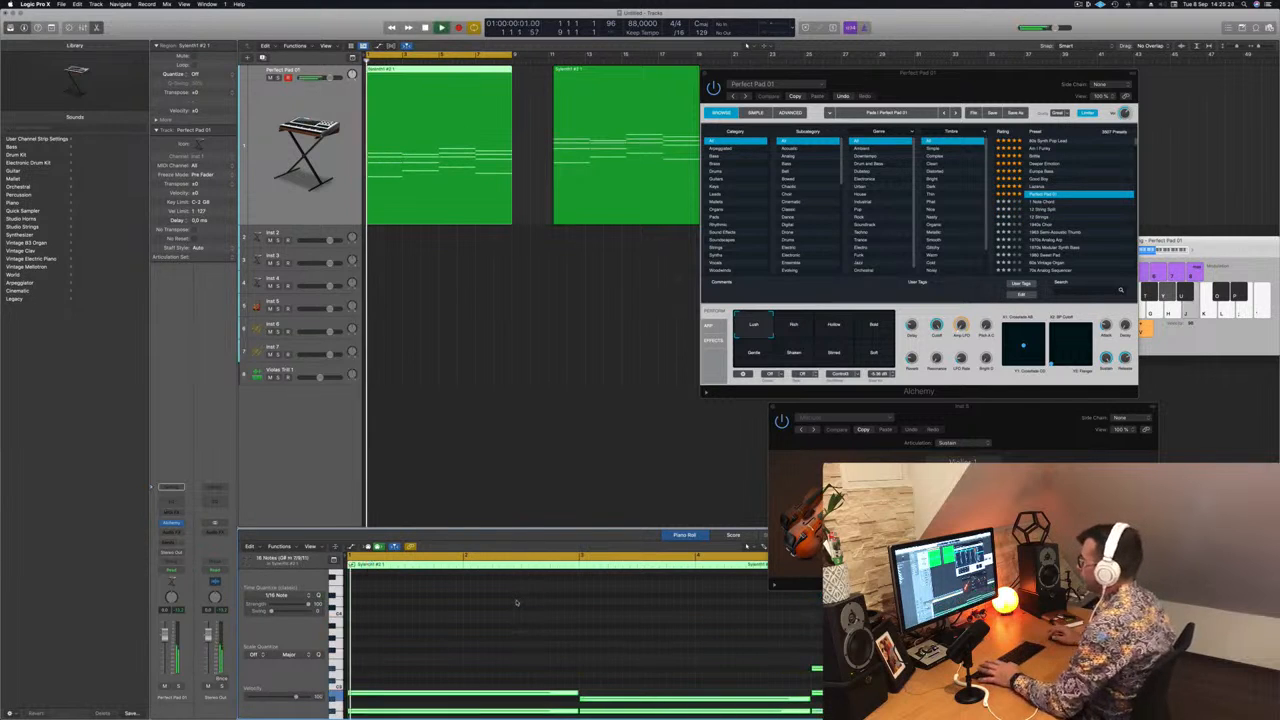
drag(844, 76, 1000, 94)
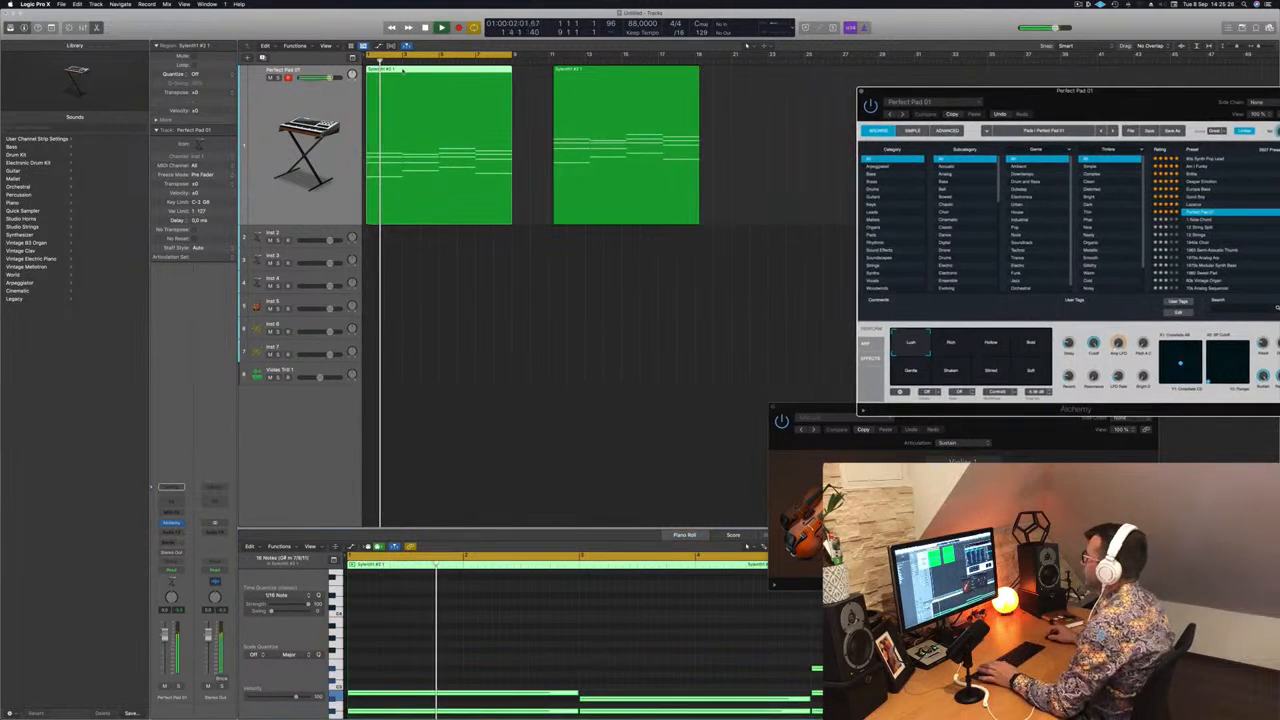
scroll(496, 613, down, 5)
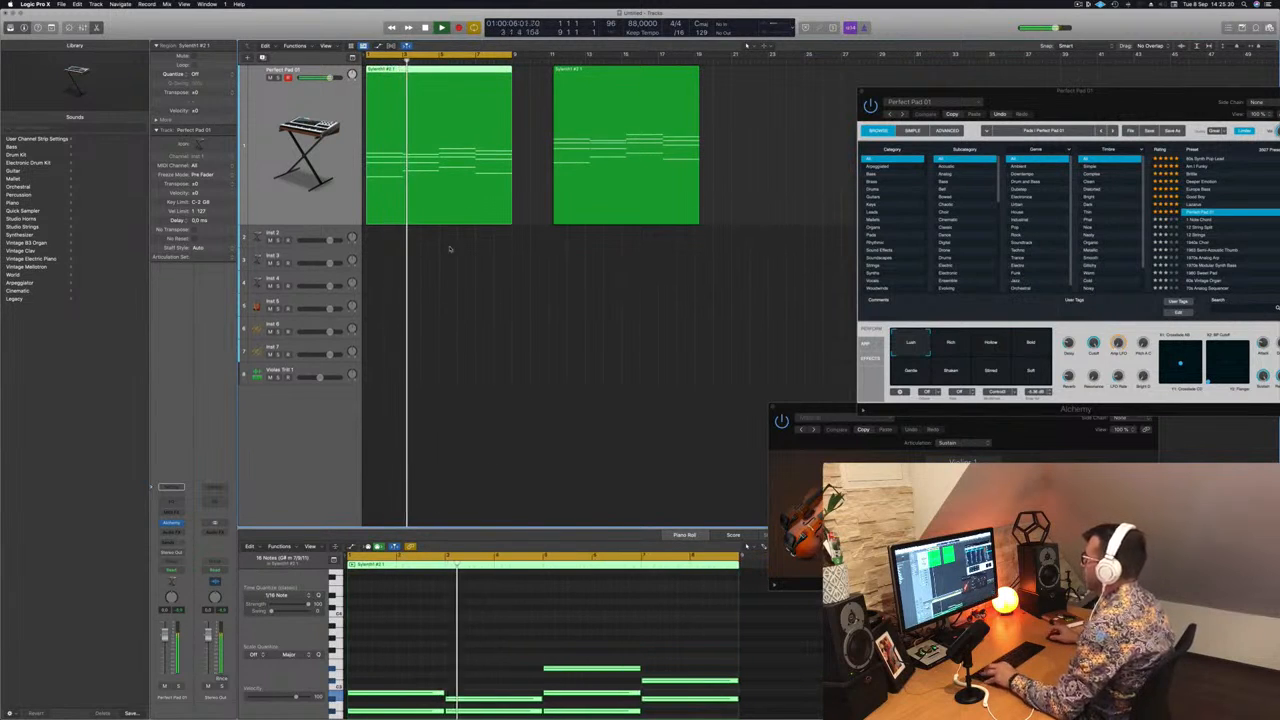
scroll(446, 156, down, 2)
scroll(446, 156, down, 3)
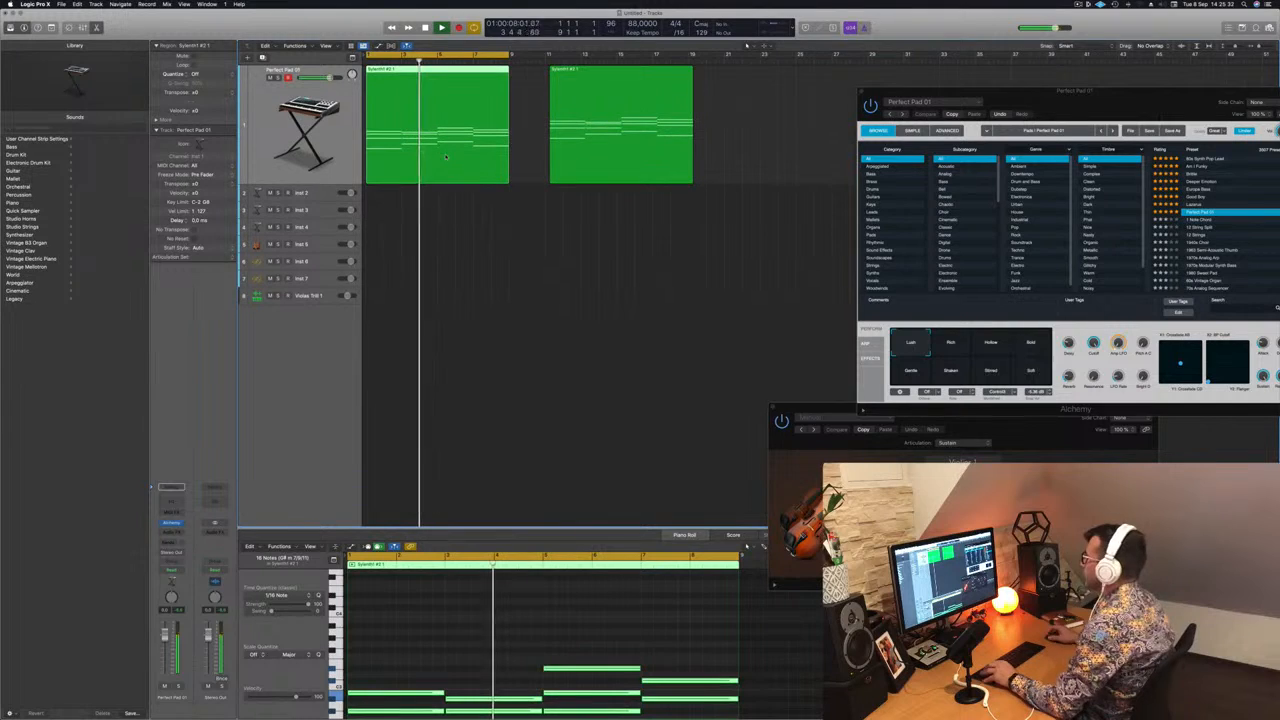
scroll(544, 659, down, 3)
scroll(544, 659, down, 3)
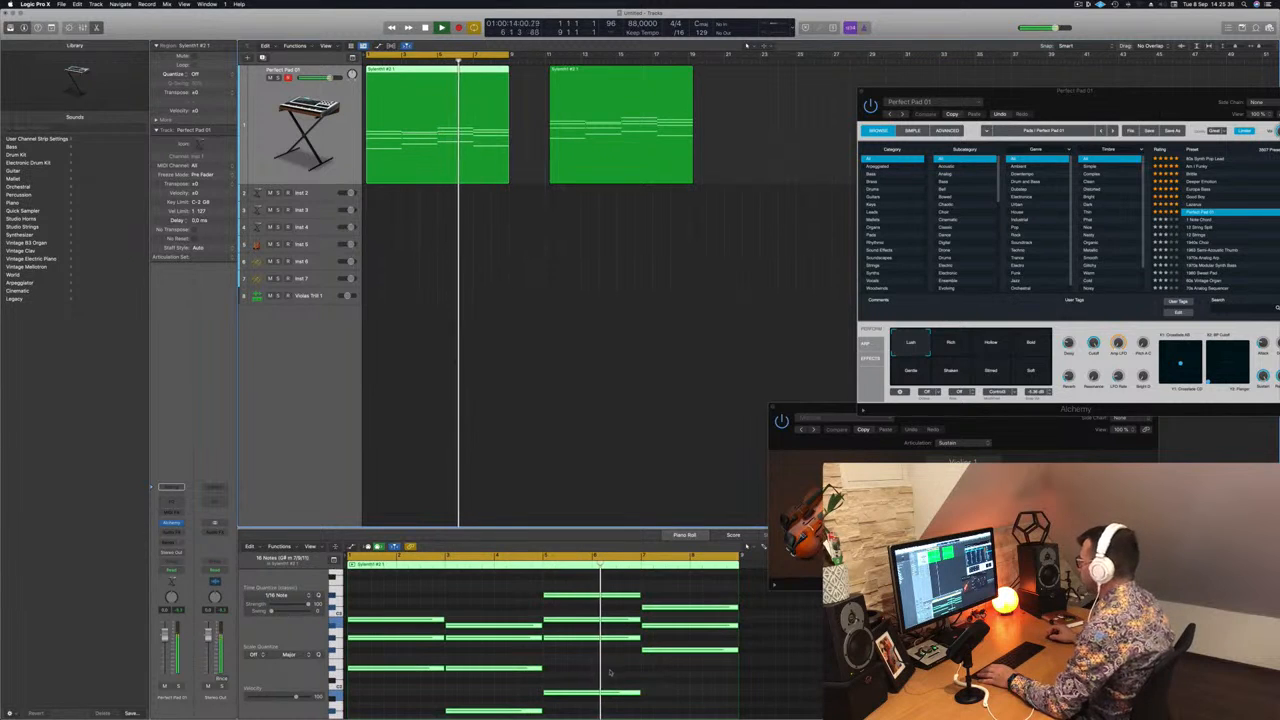
scroll(470, 357, down, 6)
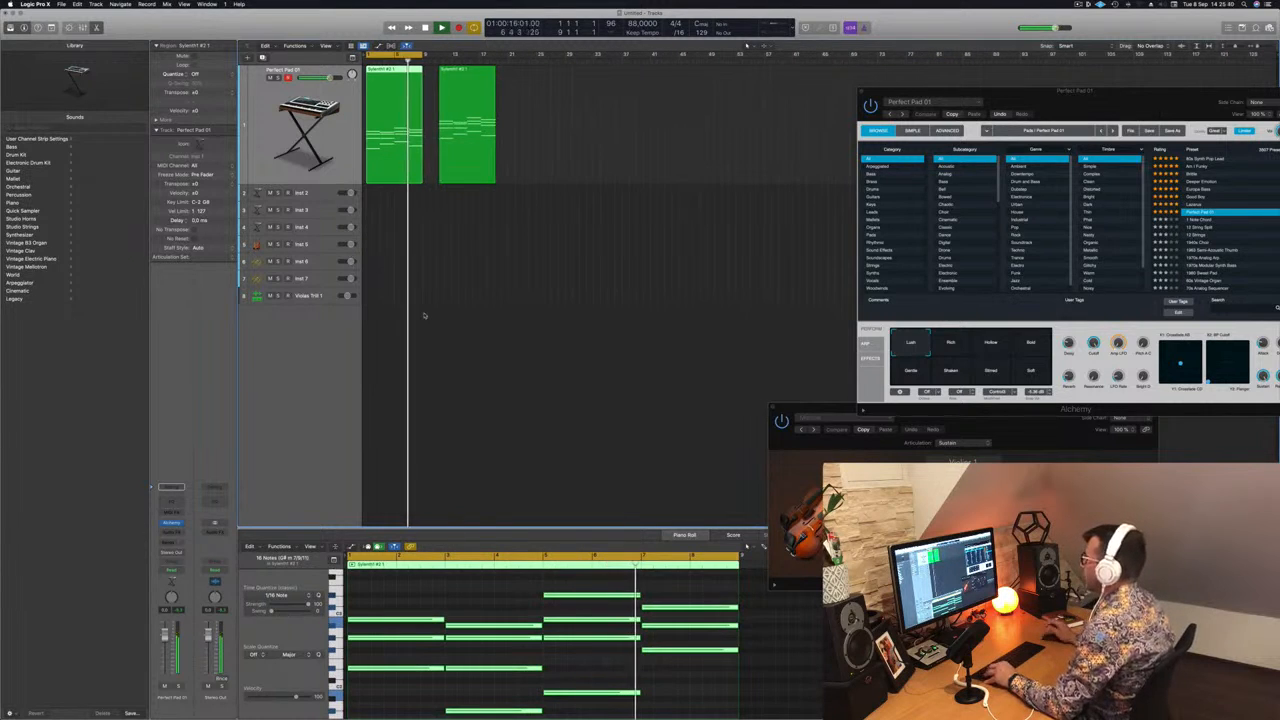
scroll(420, 269, up, 2)
scroll(423, 269, up, 1)
key(space)
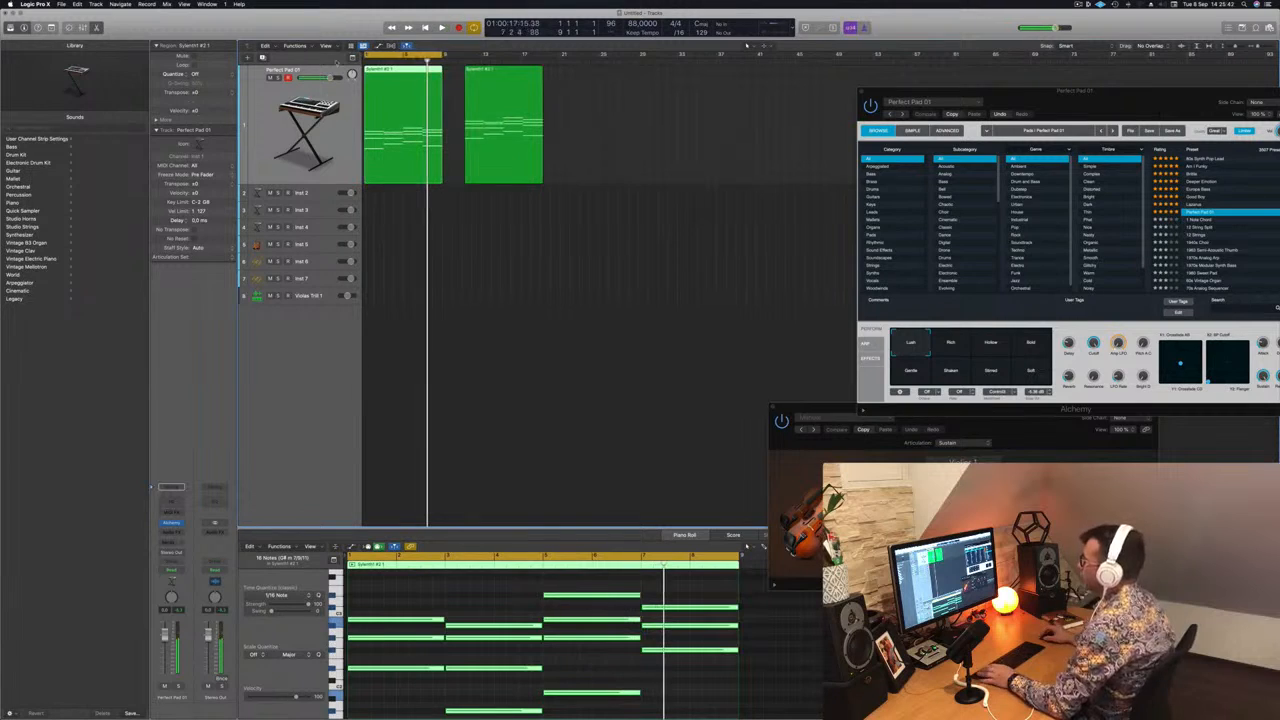
Duplicate the Perfect Pad 01 track and copy the first region onto the new track at bar 1.
key(super+d)
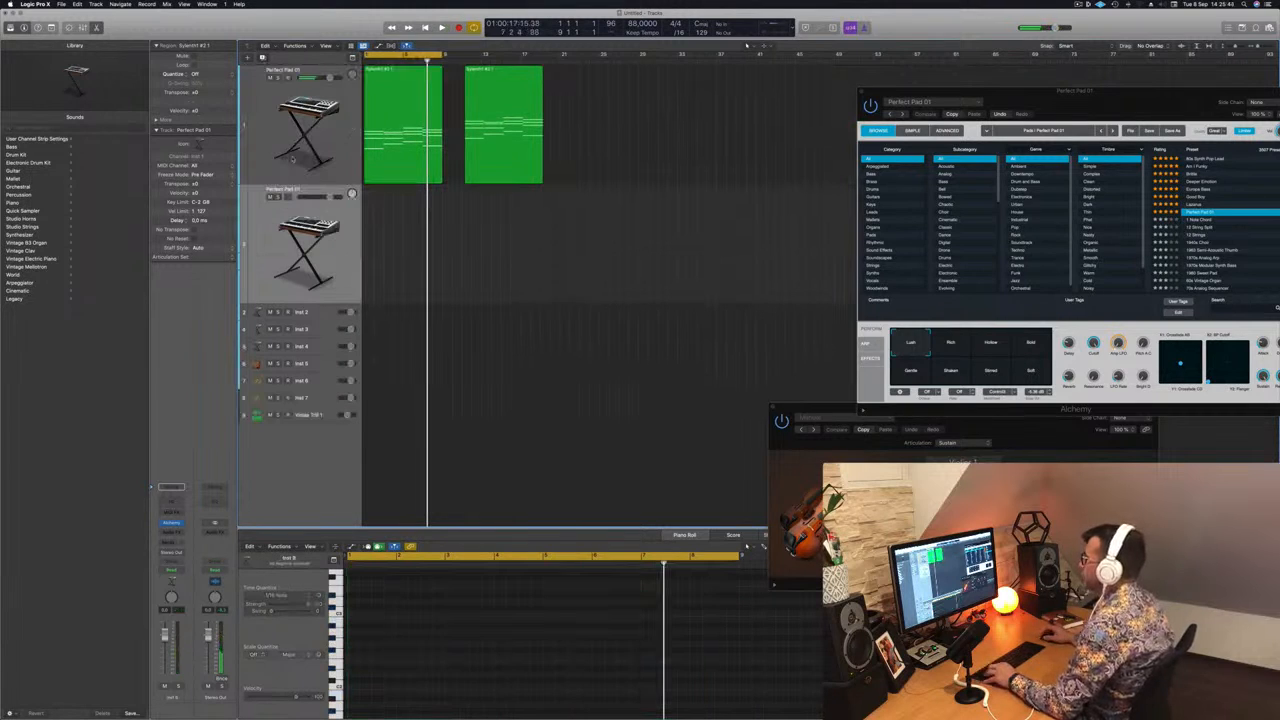
click(399, 107)
drag(399, 107, 400, 210)
Transpose all notes of the first track's opening region up one octave and briefly play both pad layers.
click(397, 72)
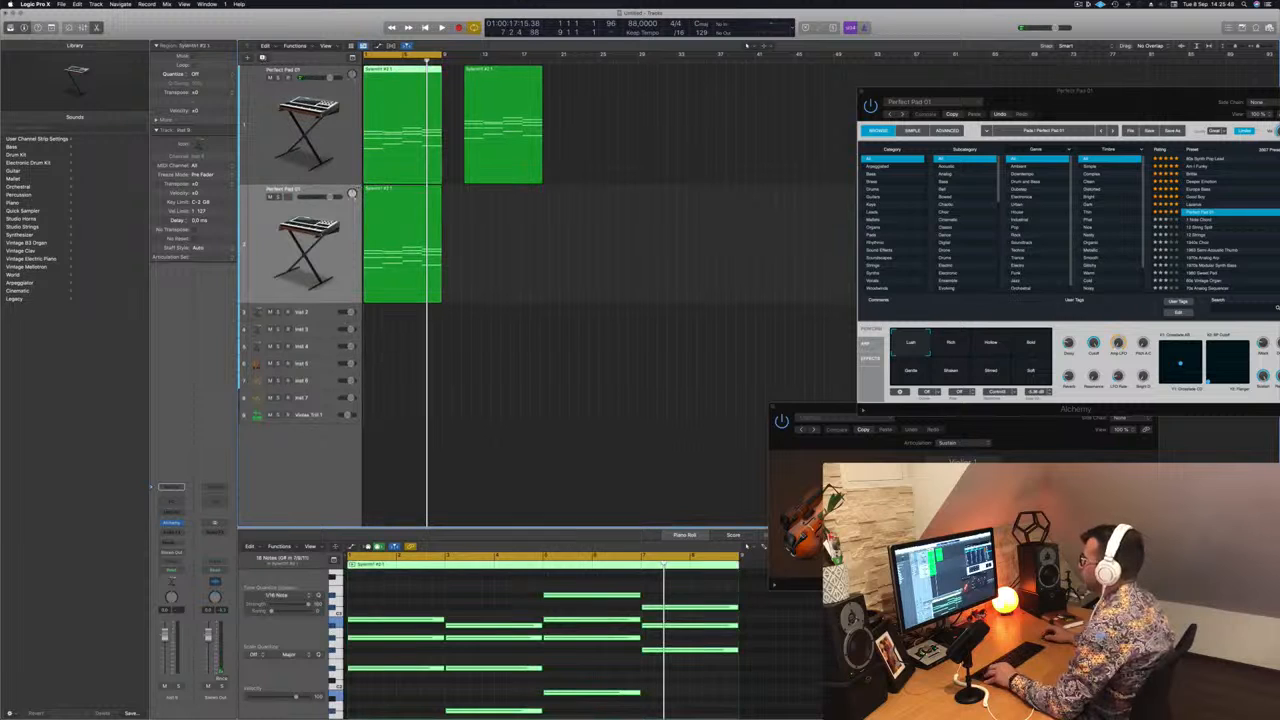
click(461, 599)
key(super+a)
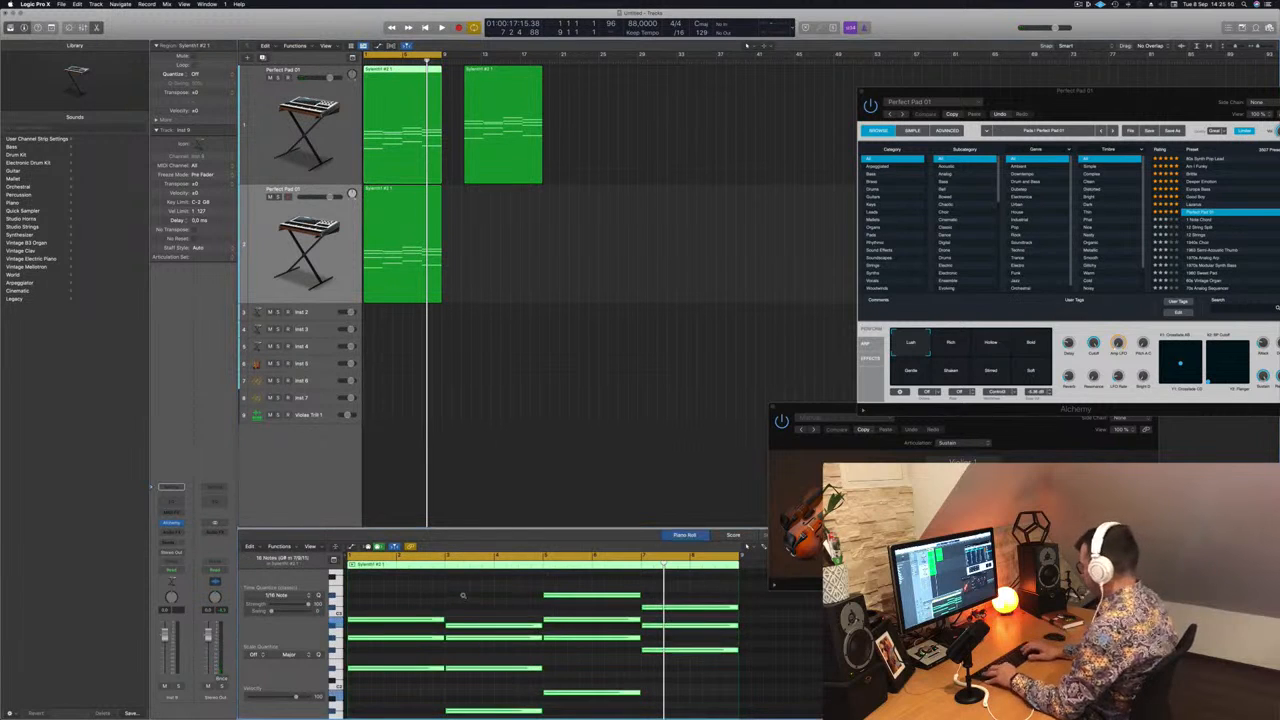
key(alt+shift+Up)
key(space)
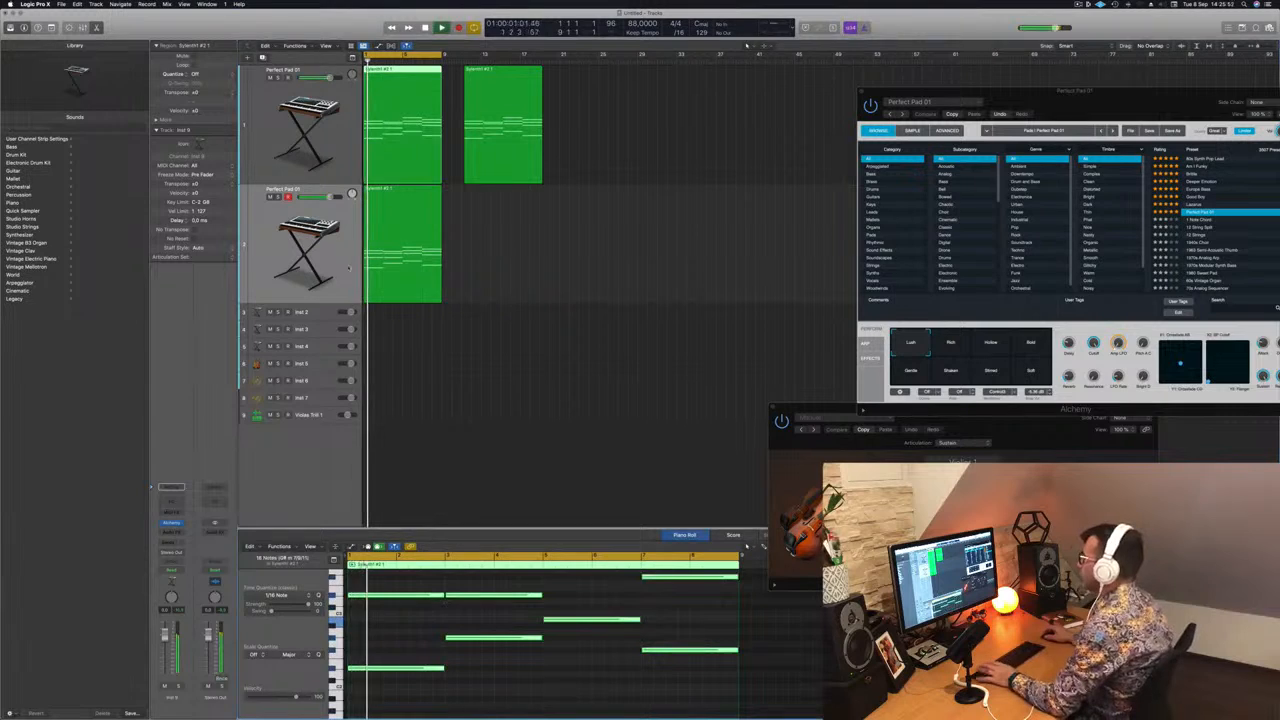
key(space)
Lower the volume of both Perfect Pad 01 tracks during playback, muting and unmuting the second track to compare.
click(262, 279)
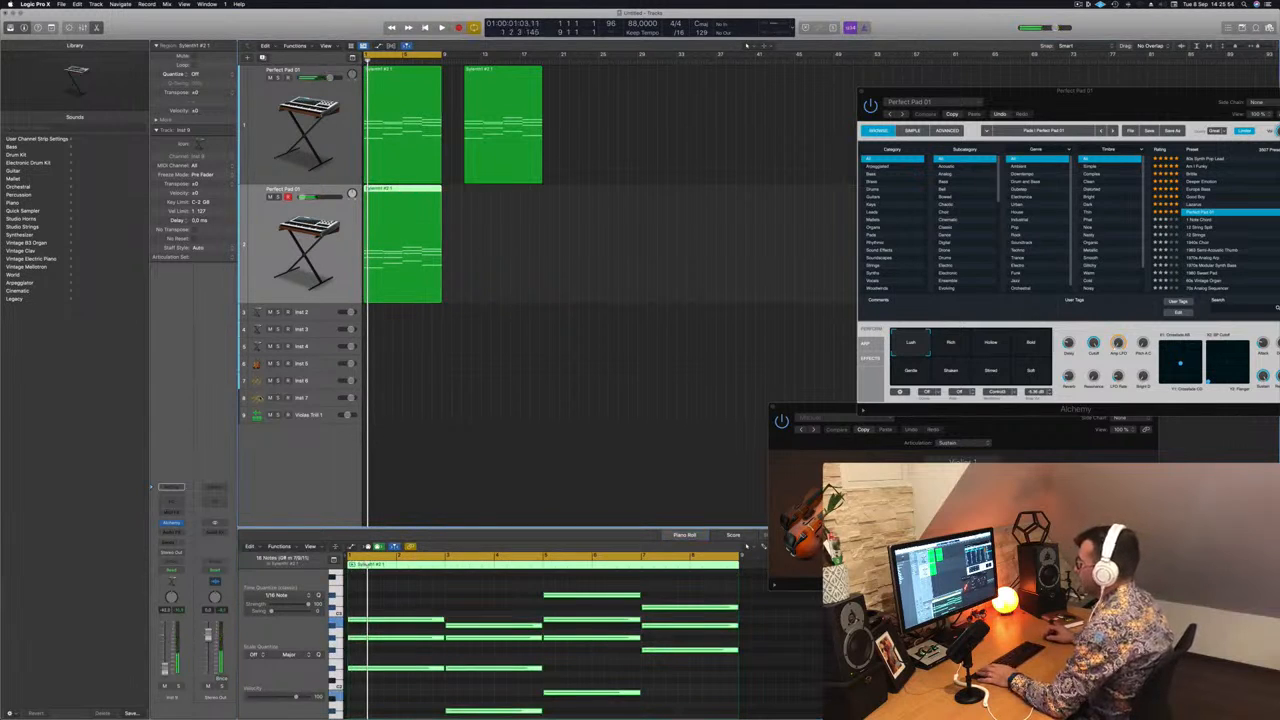
click(316, 114)
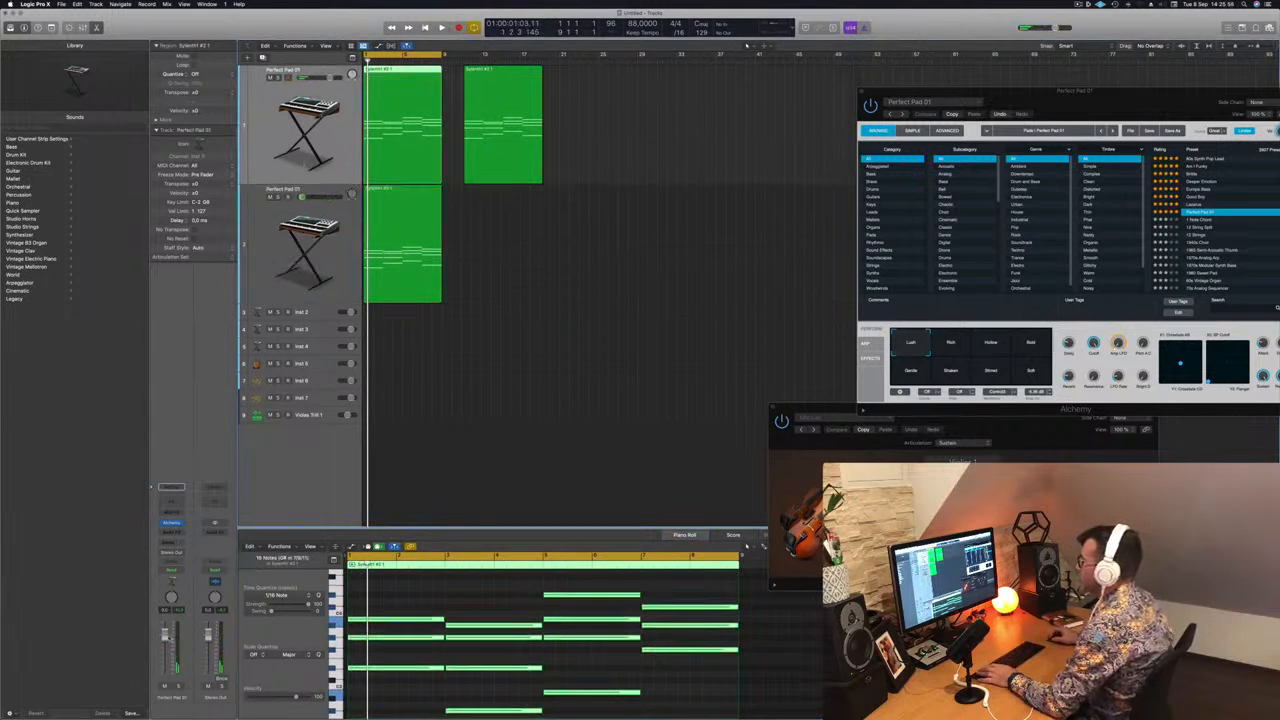
key(space)
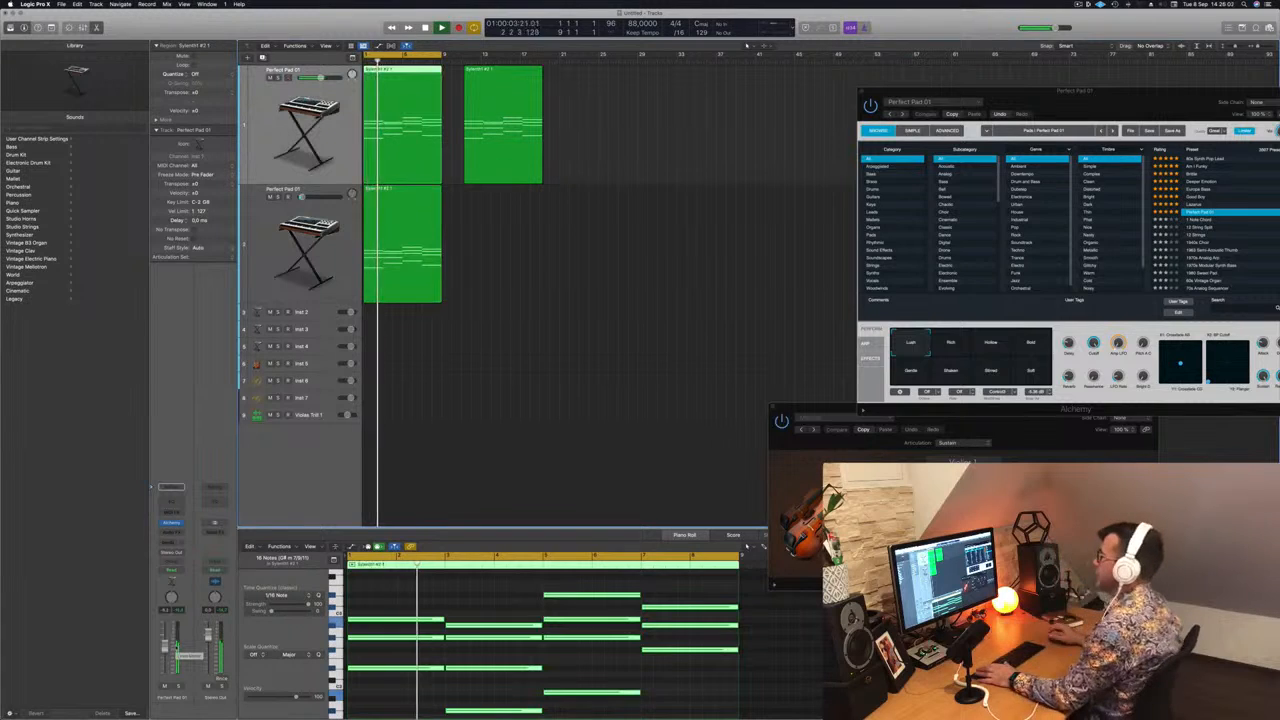
key(Down)
key(space)
key(space)
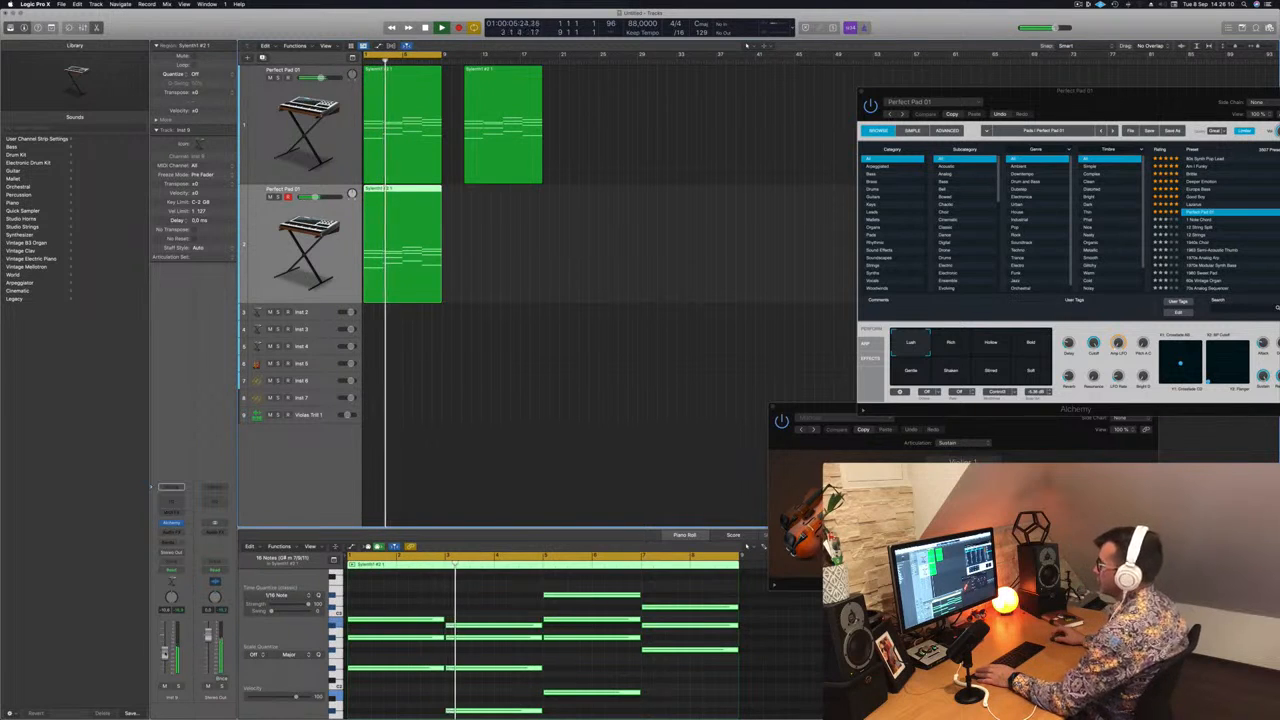
click(164, 687)
click(164, 687)
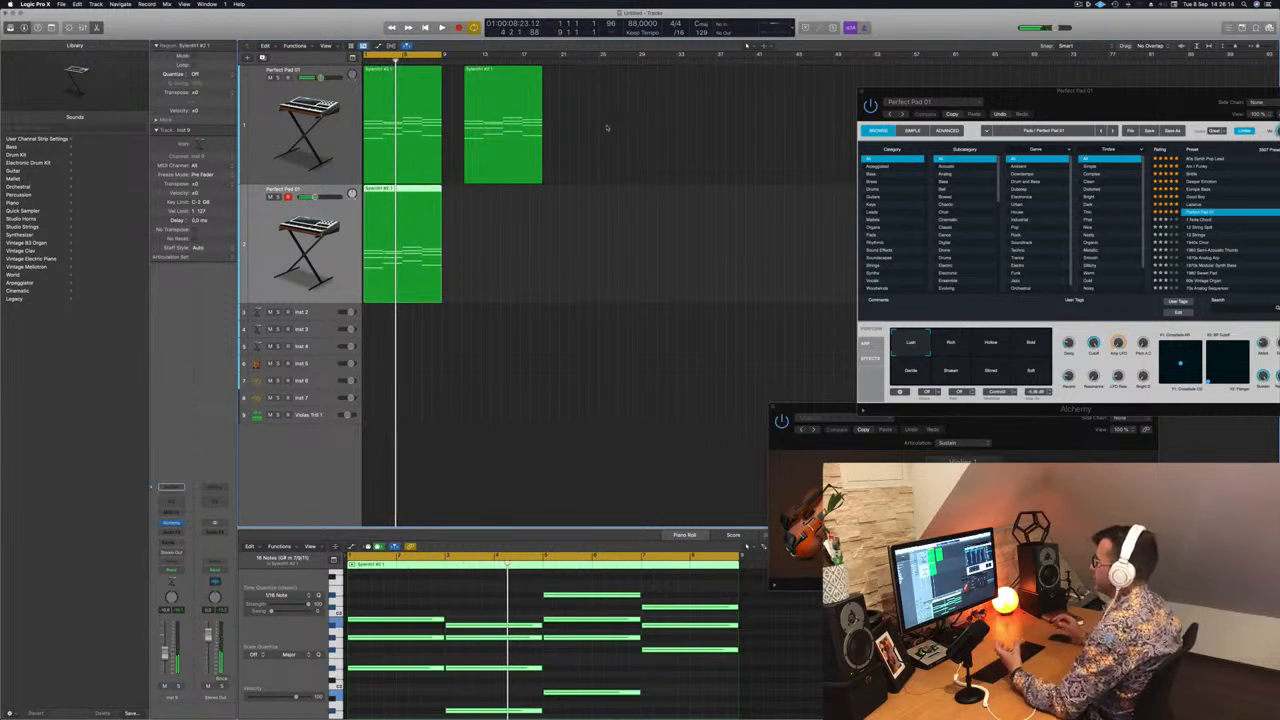
Move the spare region on the first track to about bar 23 and play the two pad layers from the start.
click(500, 72)
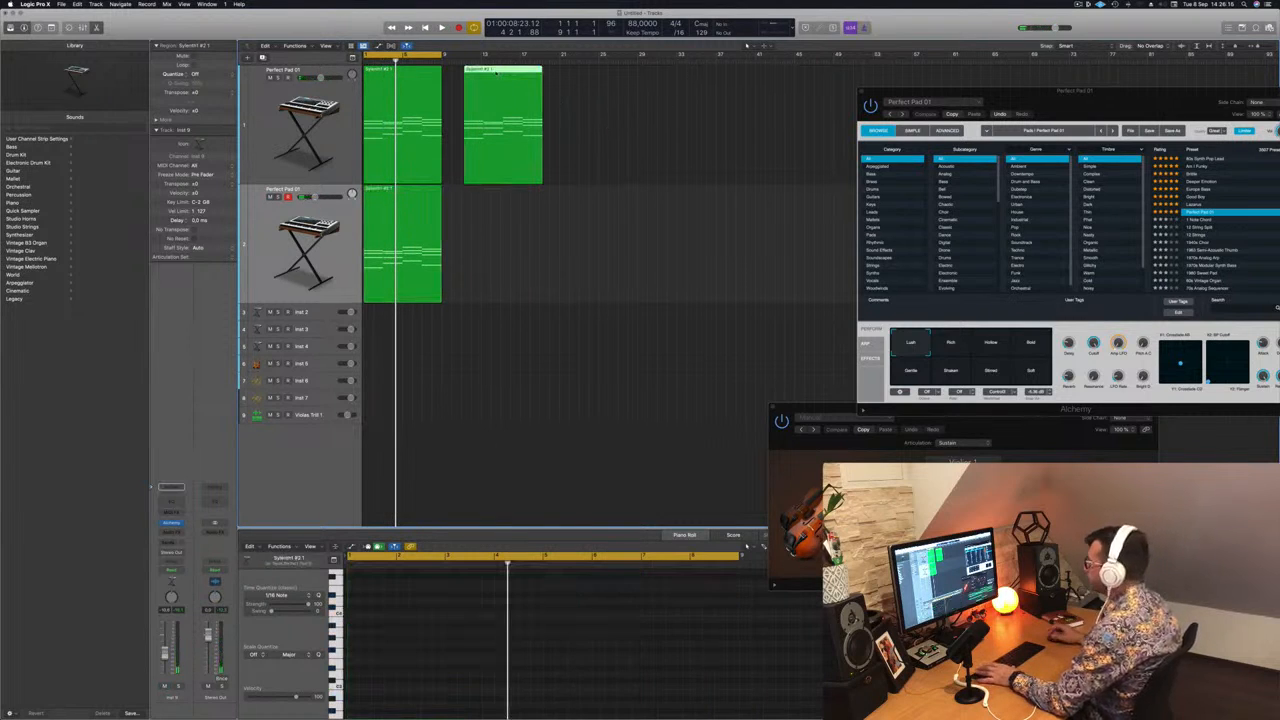
drag(496, 73, 609, 80)
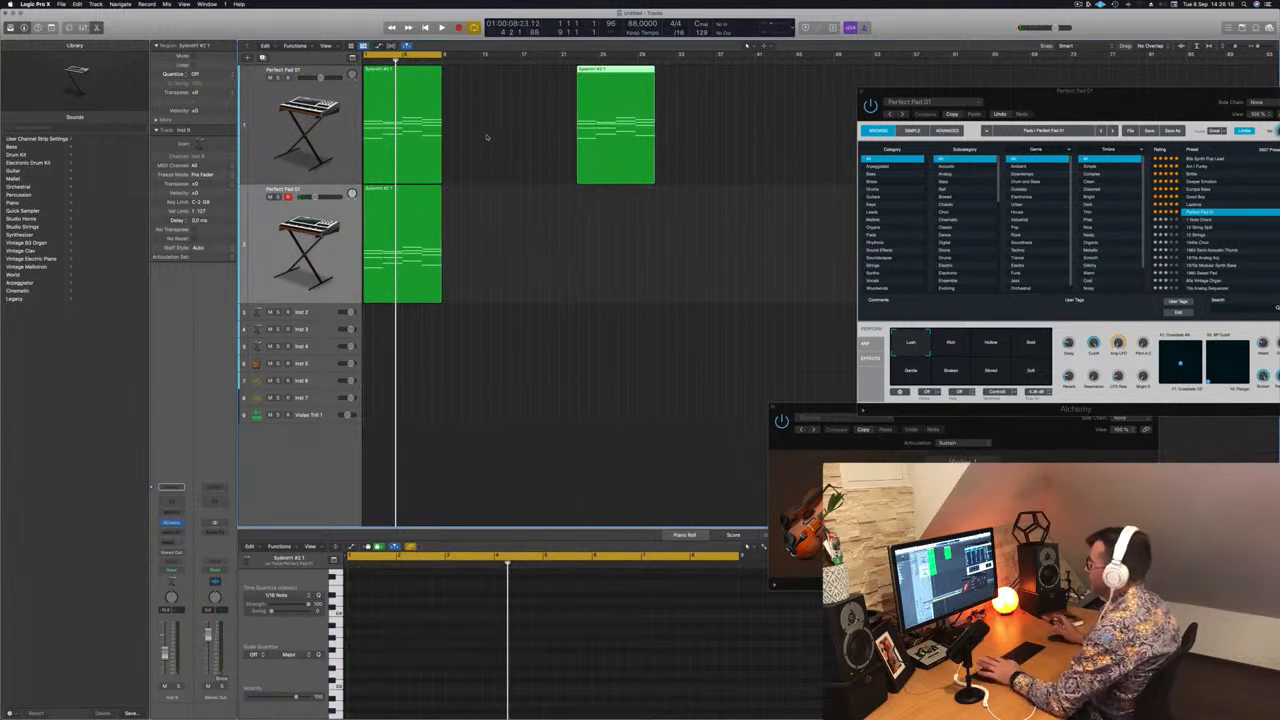
key(Return)
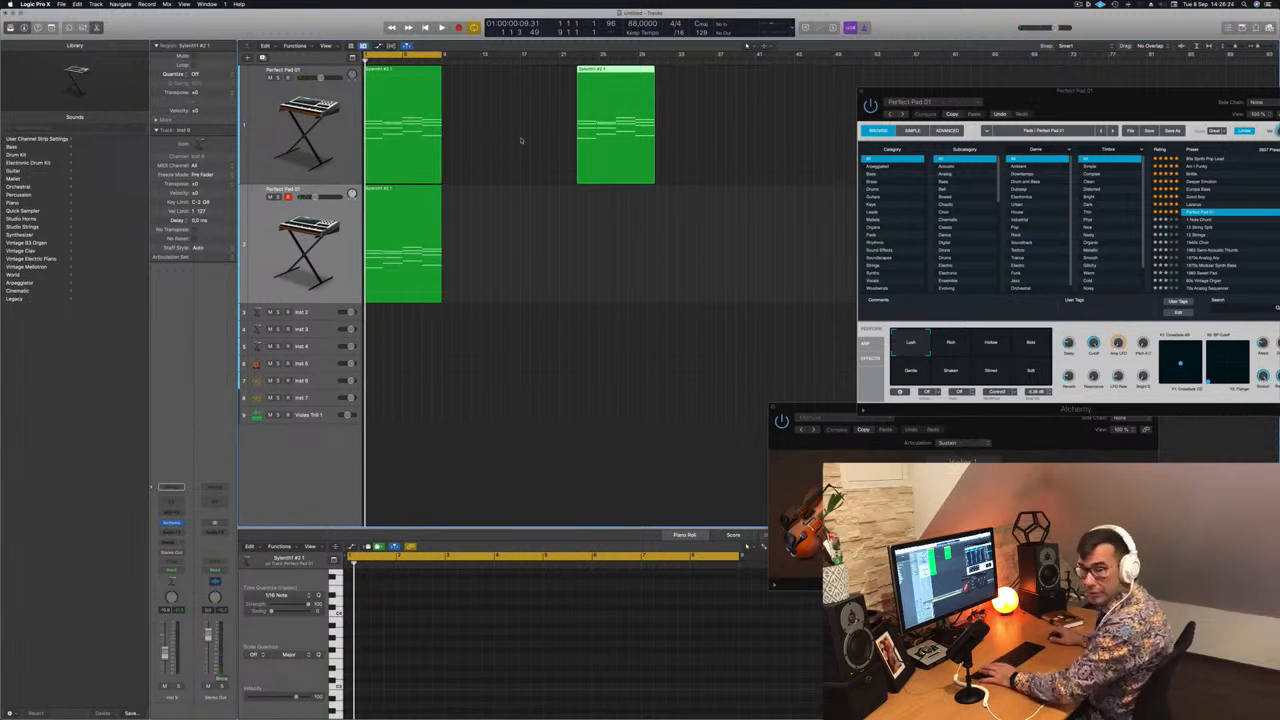
click(520, 140)
key(space)
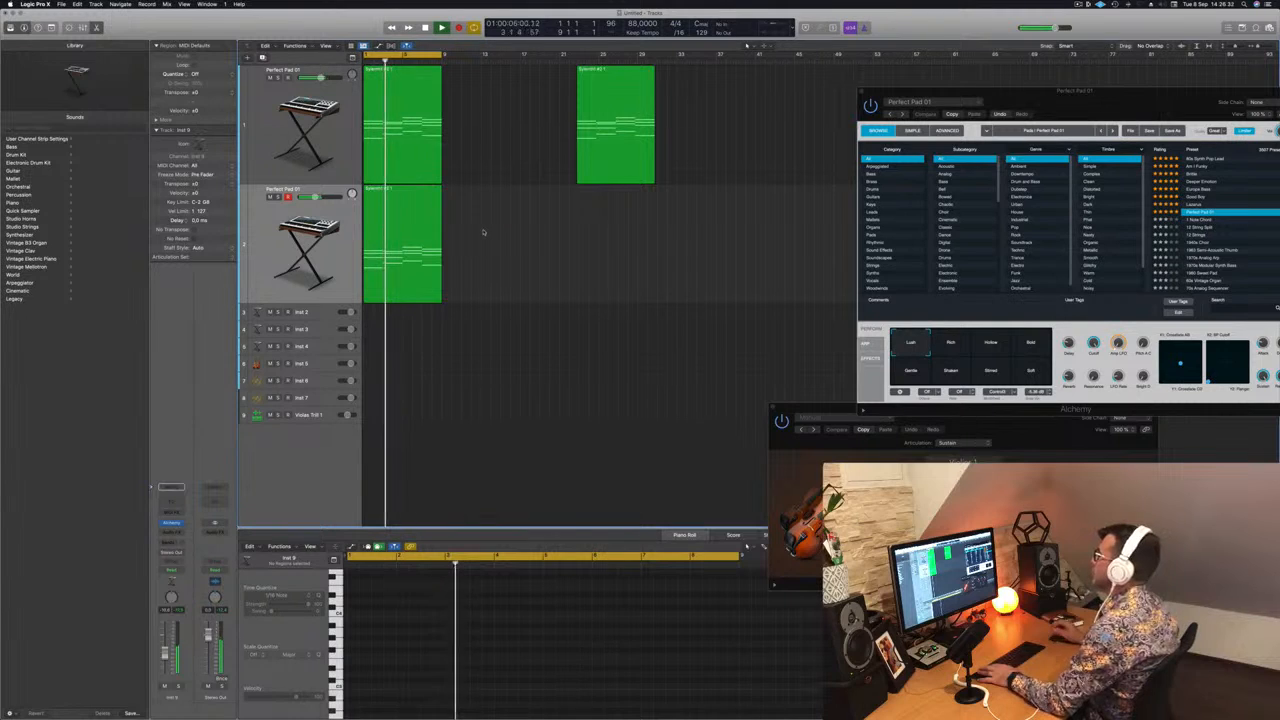
scroll(524, 238, down, 3)
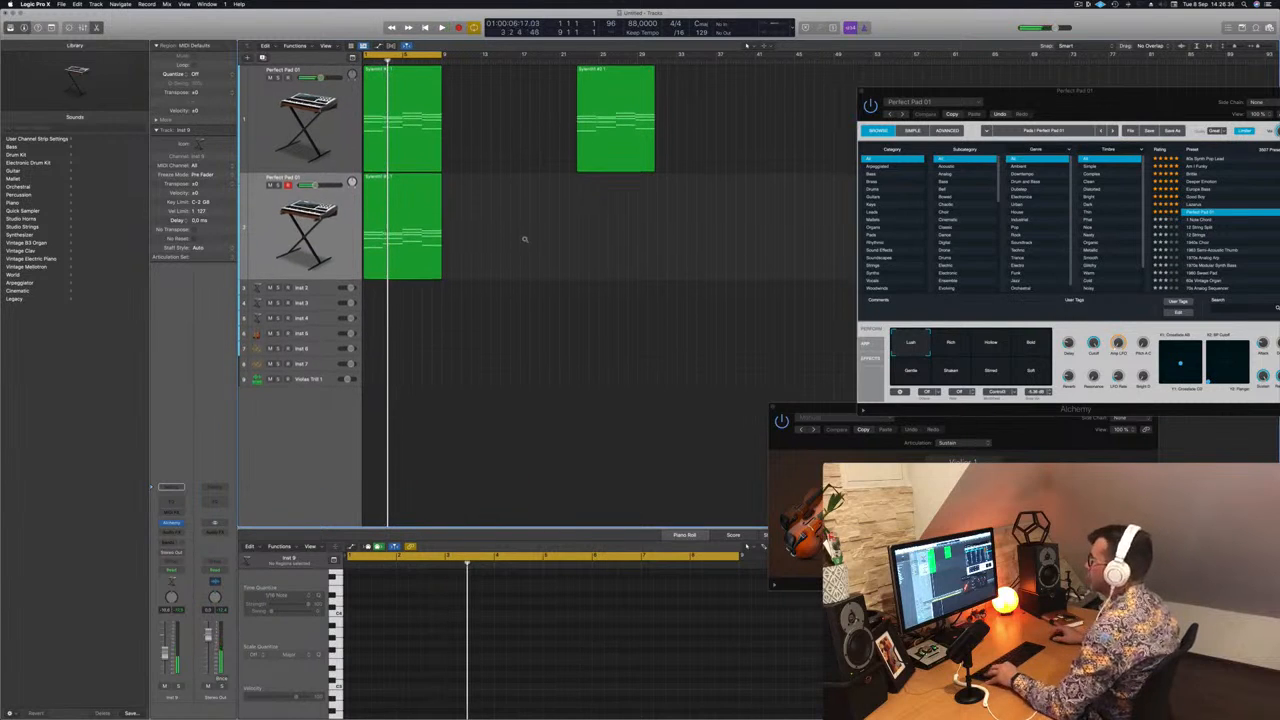
Copy the spare pad region onto the Inst 5 track at bar 1 and open that track's Studio Strings instrument over the arrangement.
click(408, 191)
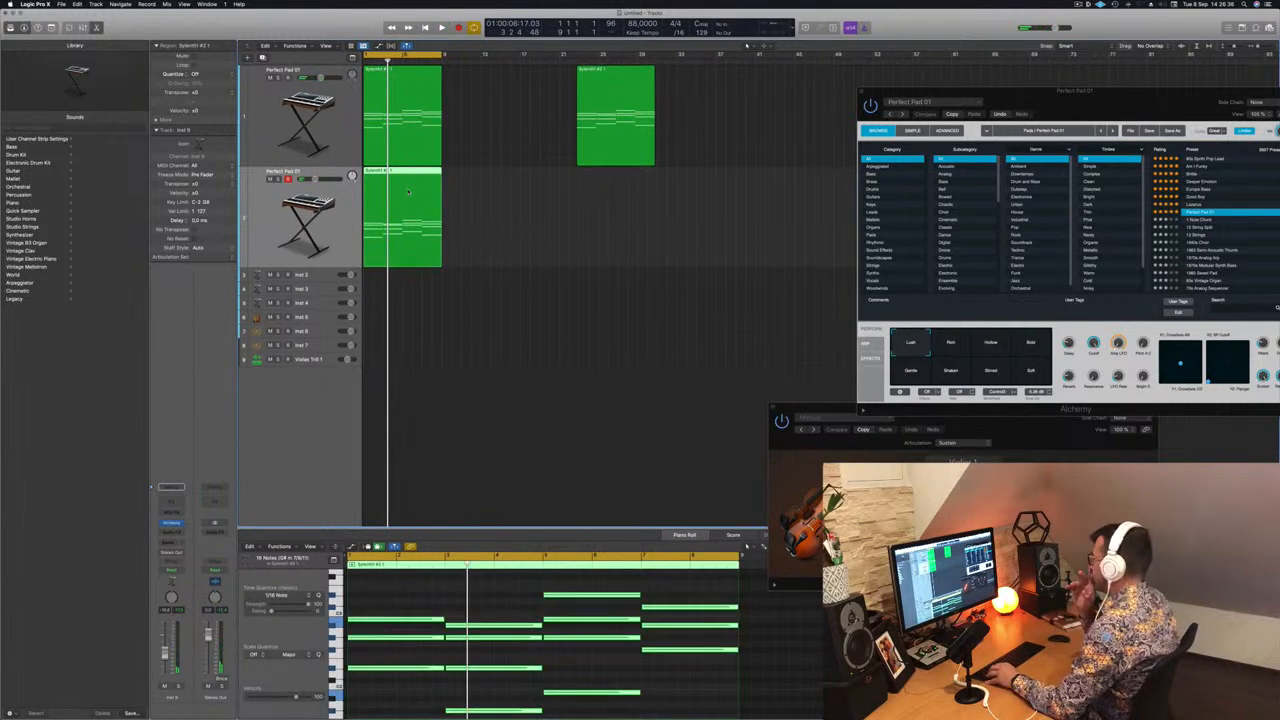
click(613, 76)
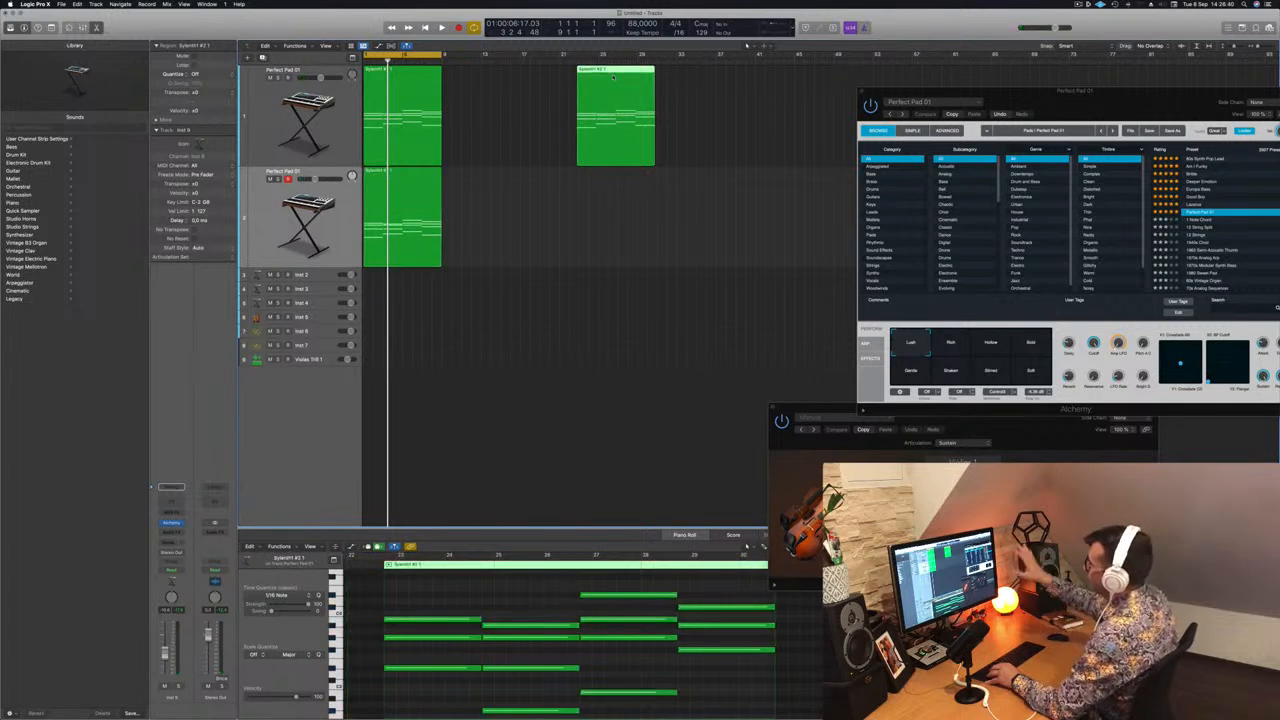
drag(613, 76, 399, 318)
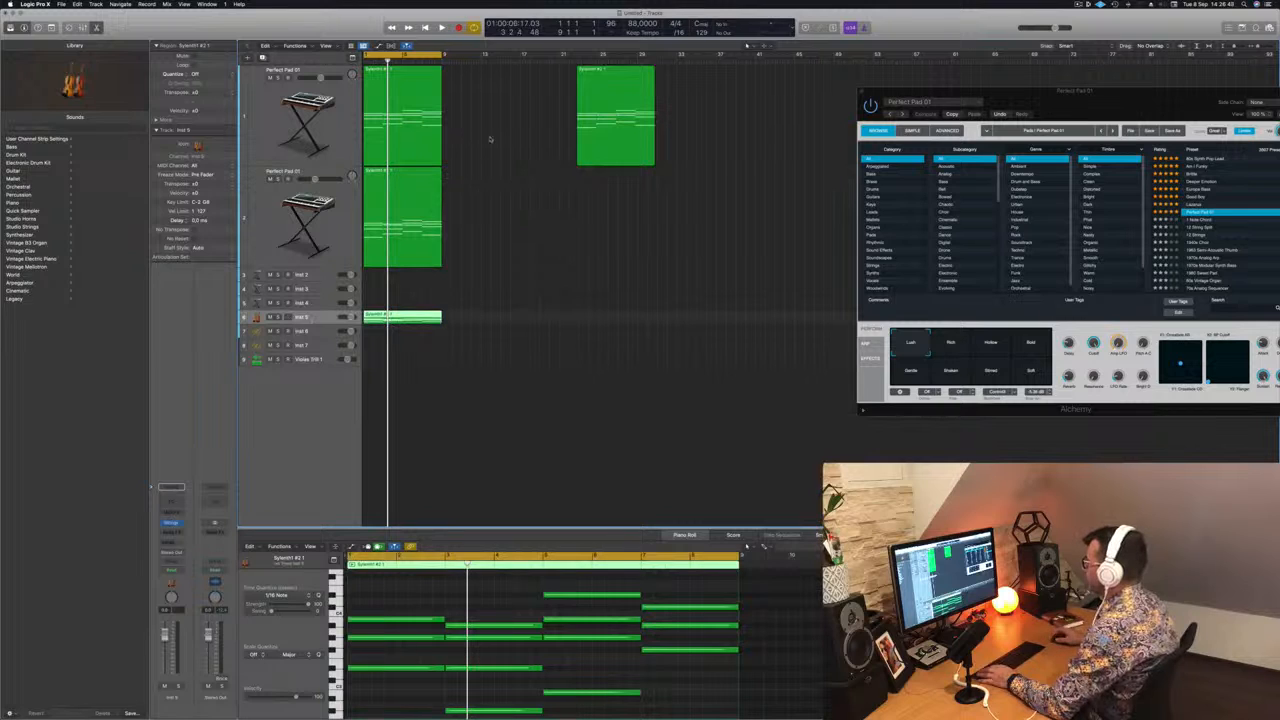
click(172, 524)
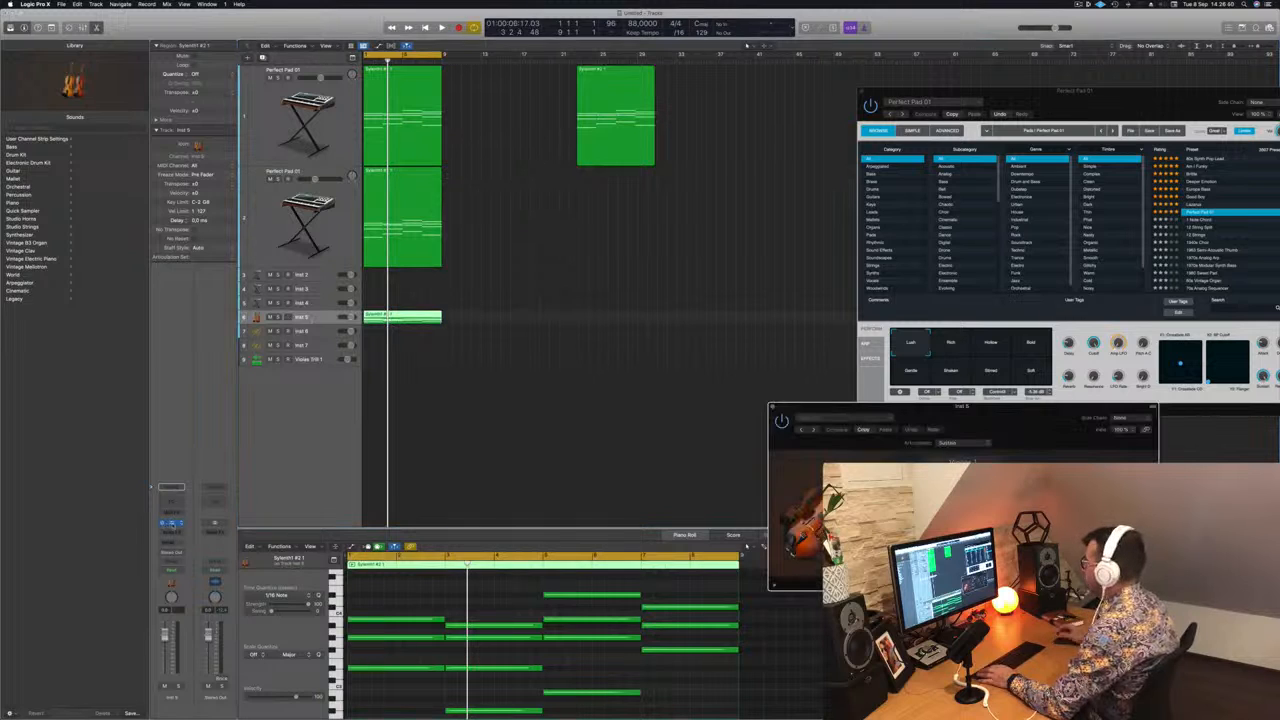
drag(1005, 414, 767, 214)
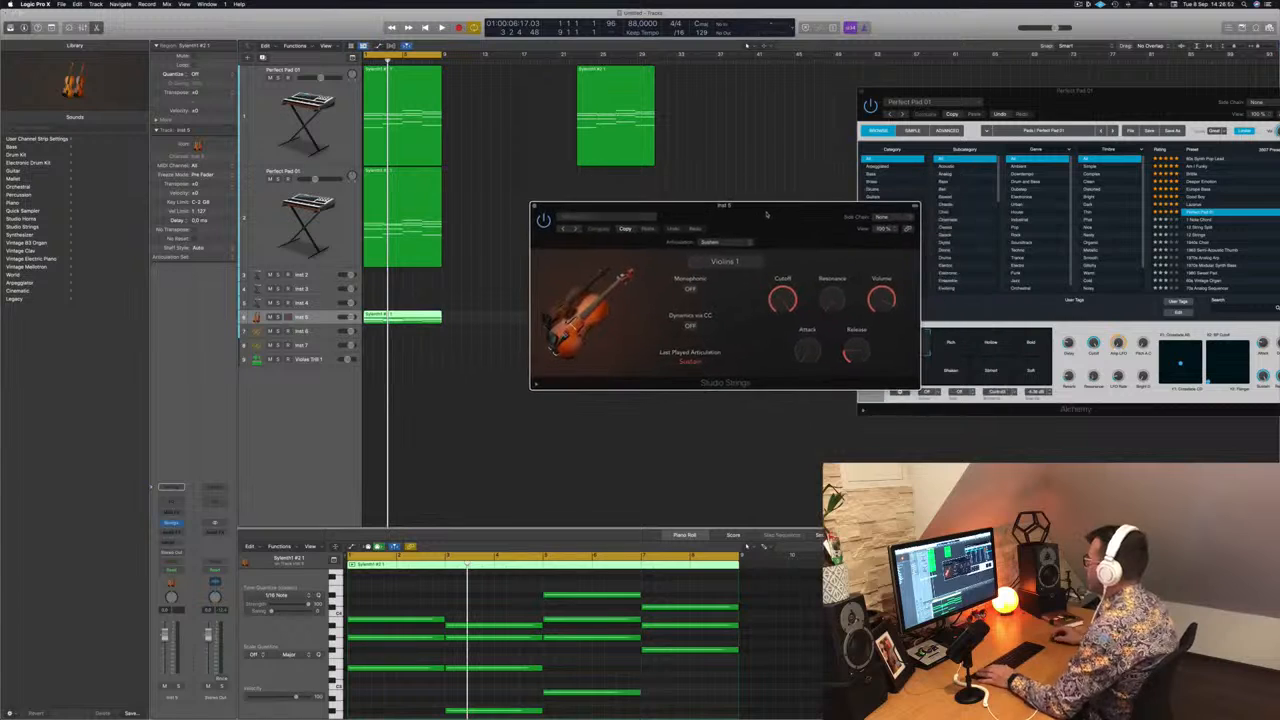
Increase the Inst 5 track's height and lower its volume while playing the strings with the pads.
click(321, 317)
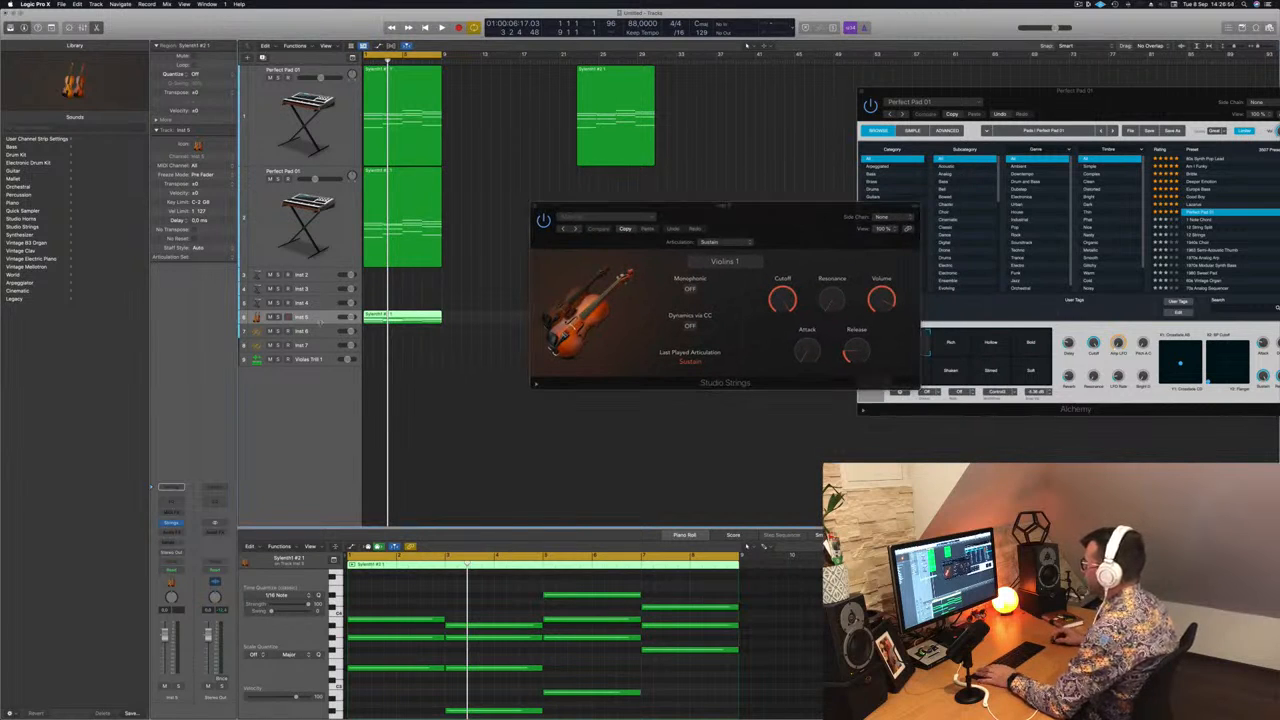
drag(277, 322, 267, 428)
key(space)
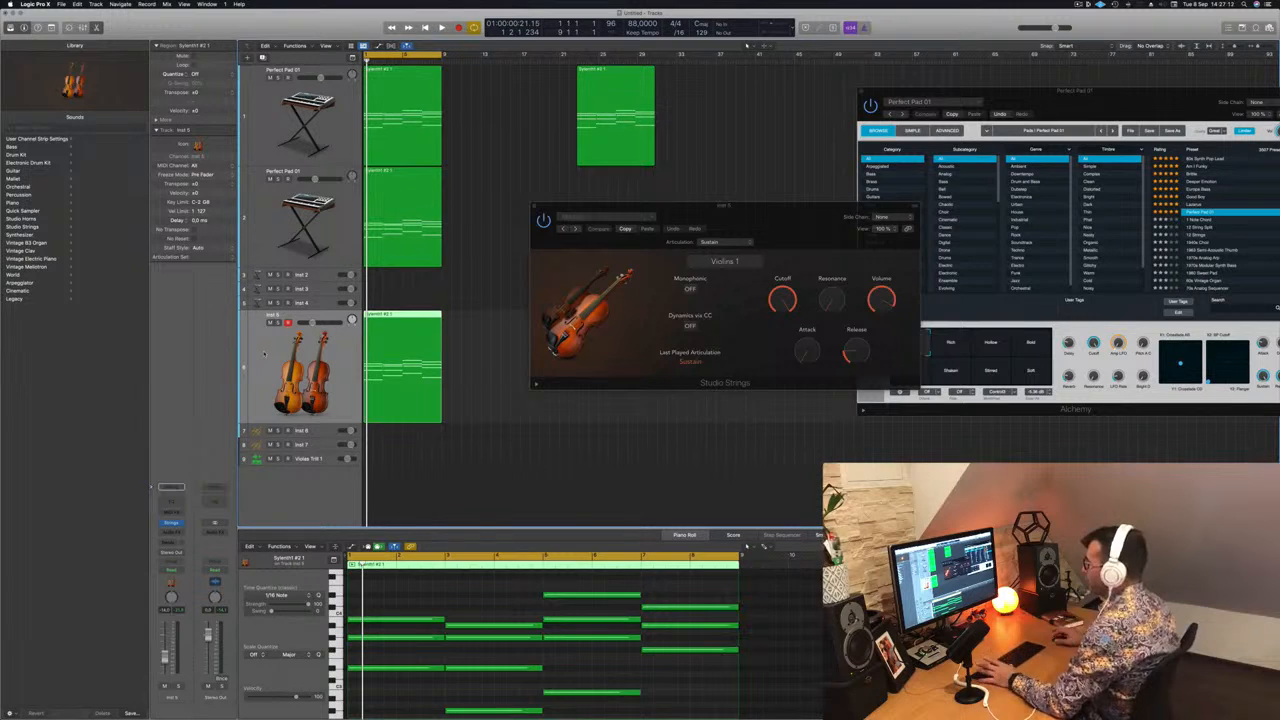
Play the pads with the strings briefly and add a send to Bus 1 on the Inst 5 track.
scroll(264, 353, left, 1)
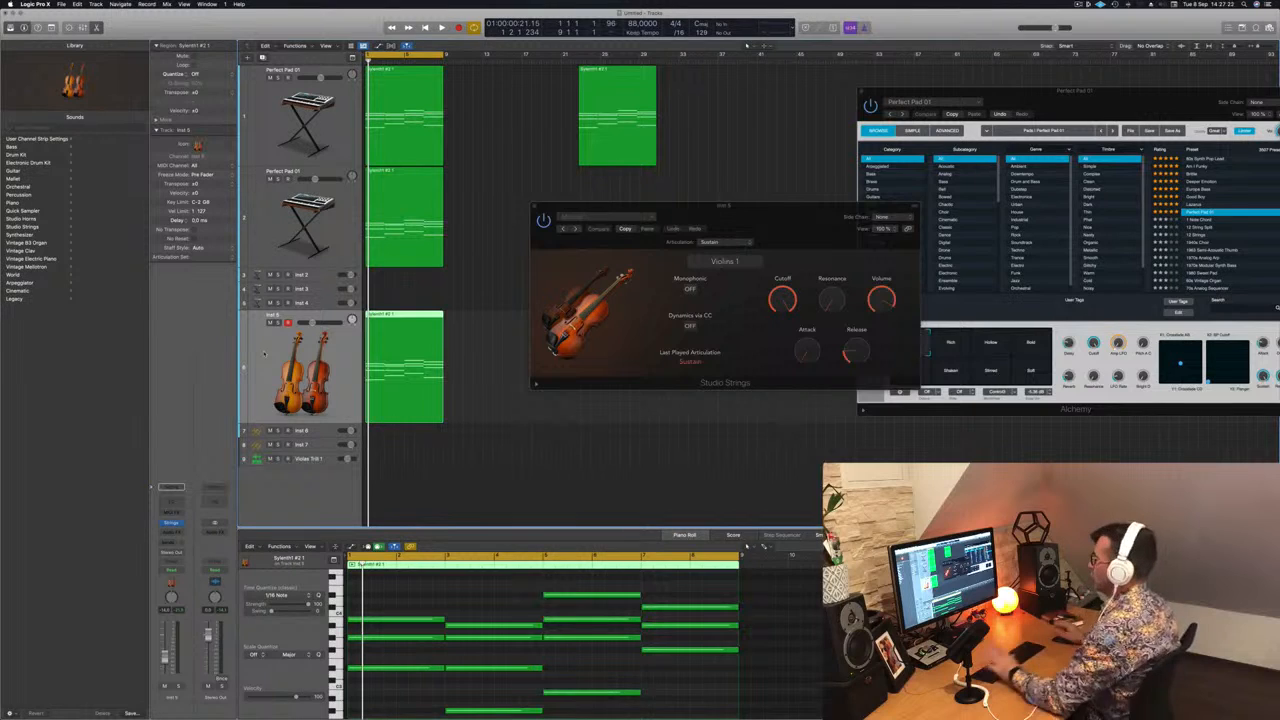
key(space)
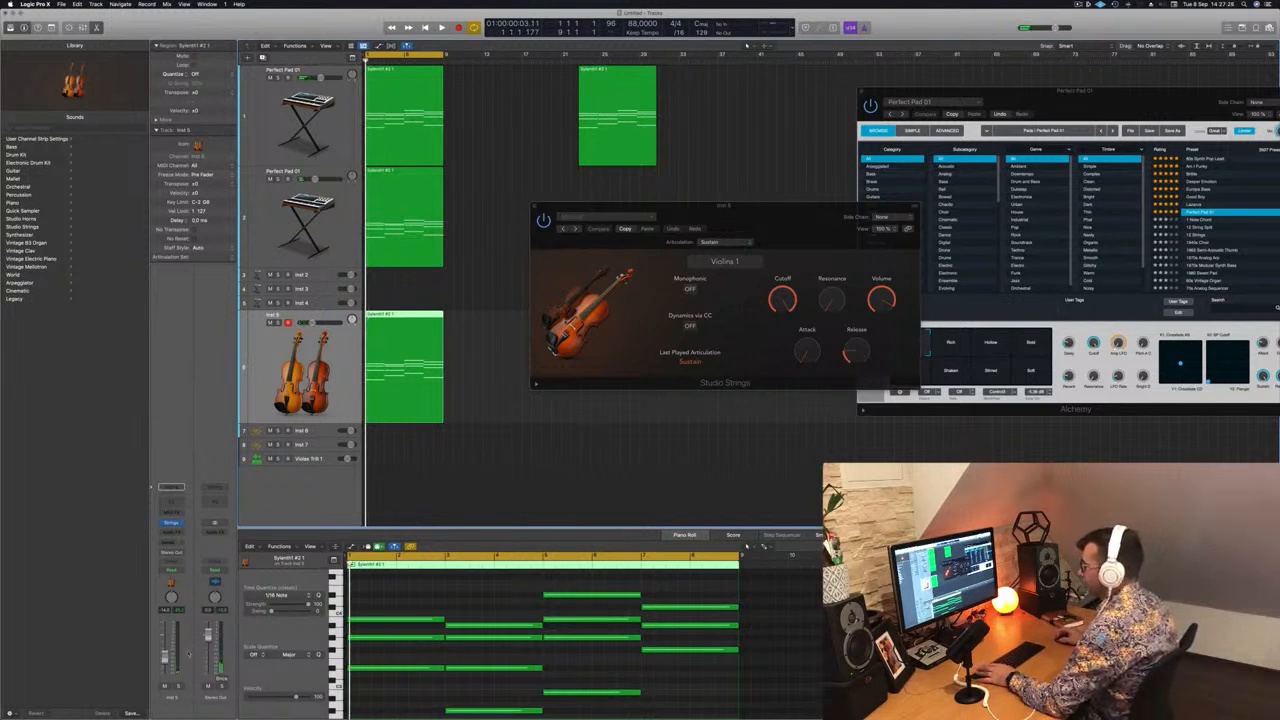
click(170, 541)
mouse_move(180, 553)
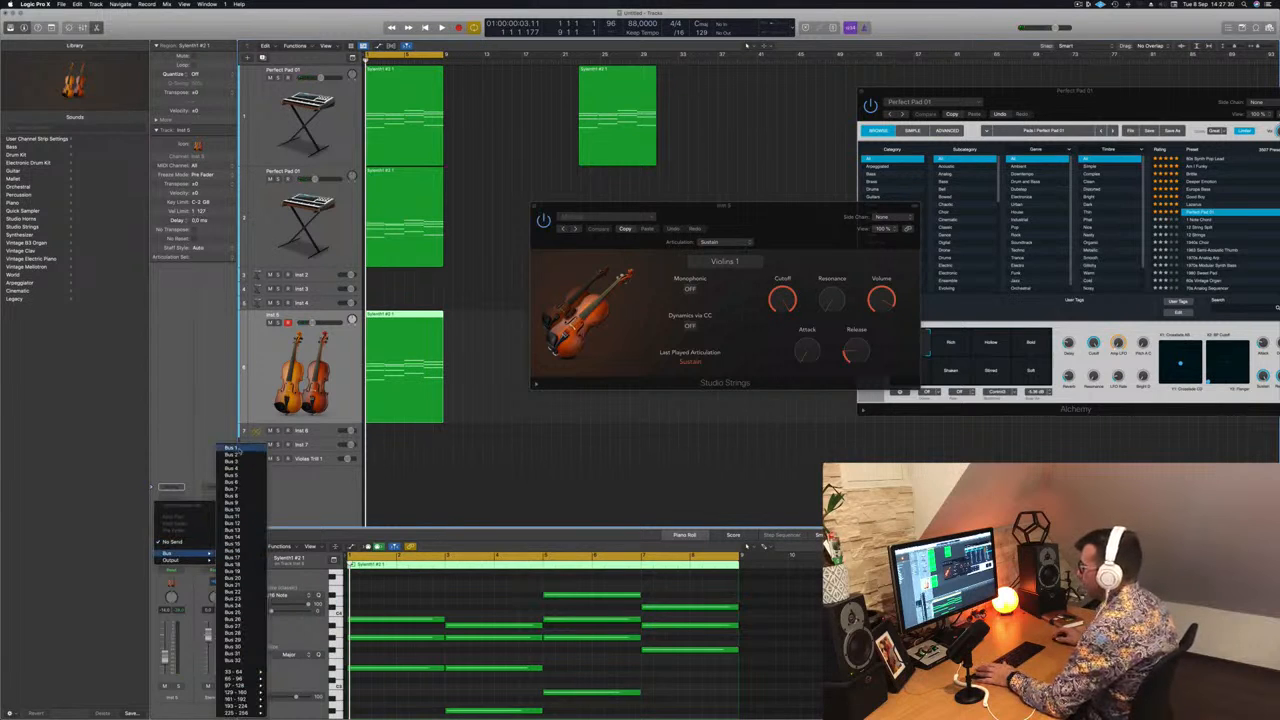
click(231, 448)
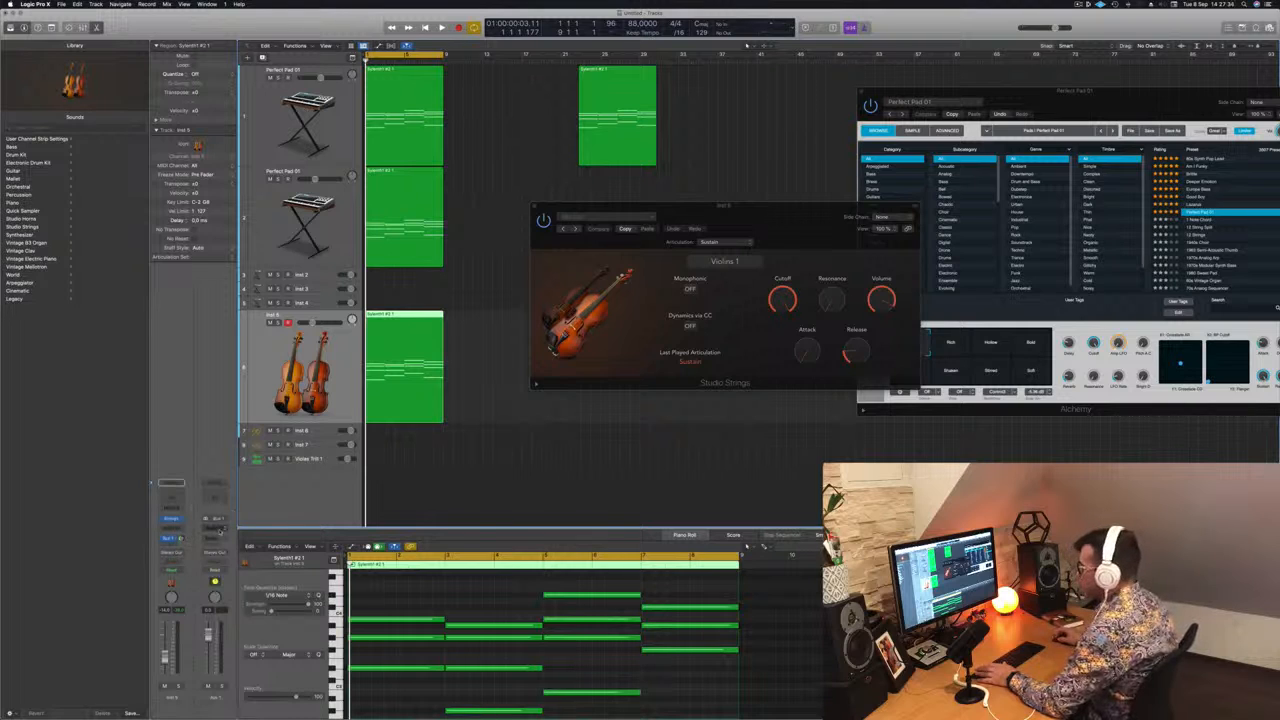
Insert a stereo SilverVerb reverb on the Aux 1 channel.
click(221, 527)
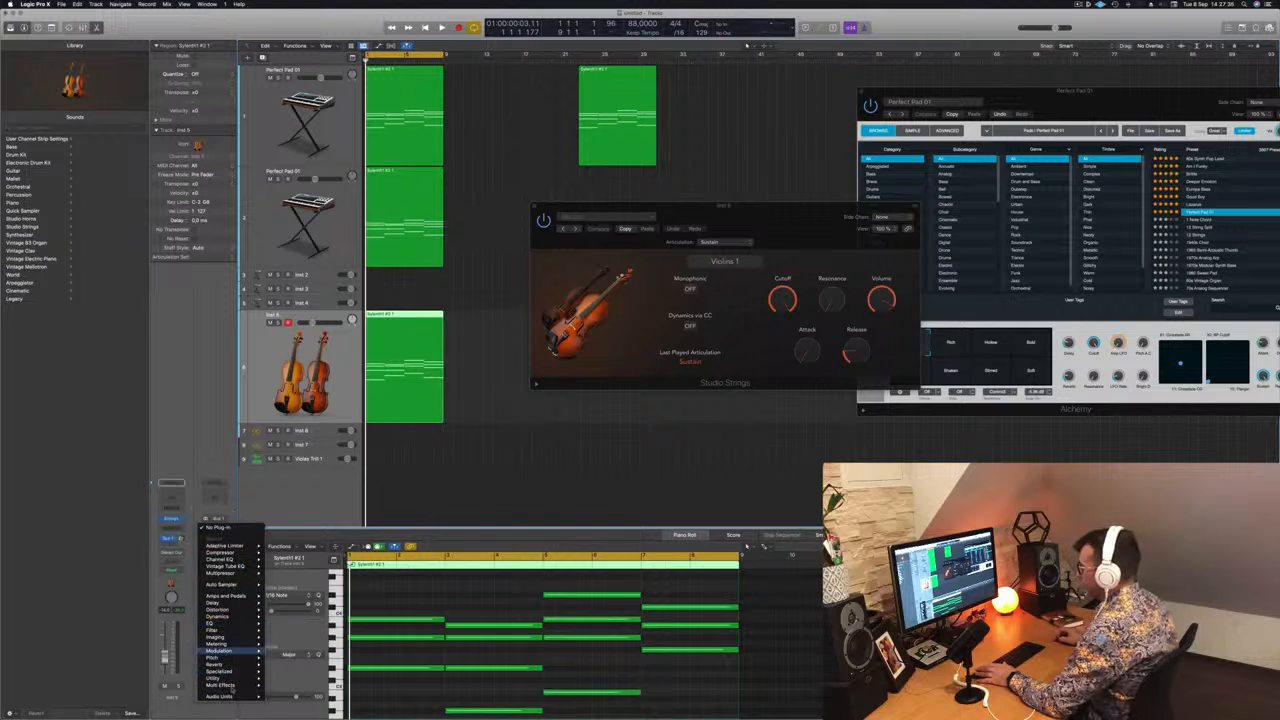
mouse_move(240, 664)
mouse_move(300, 677)
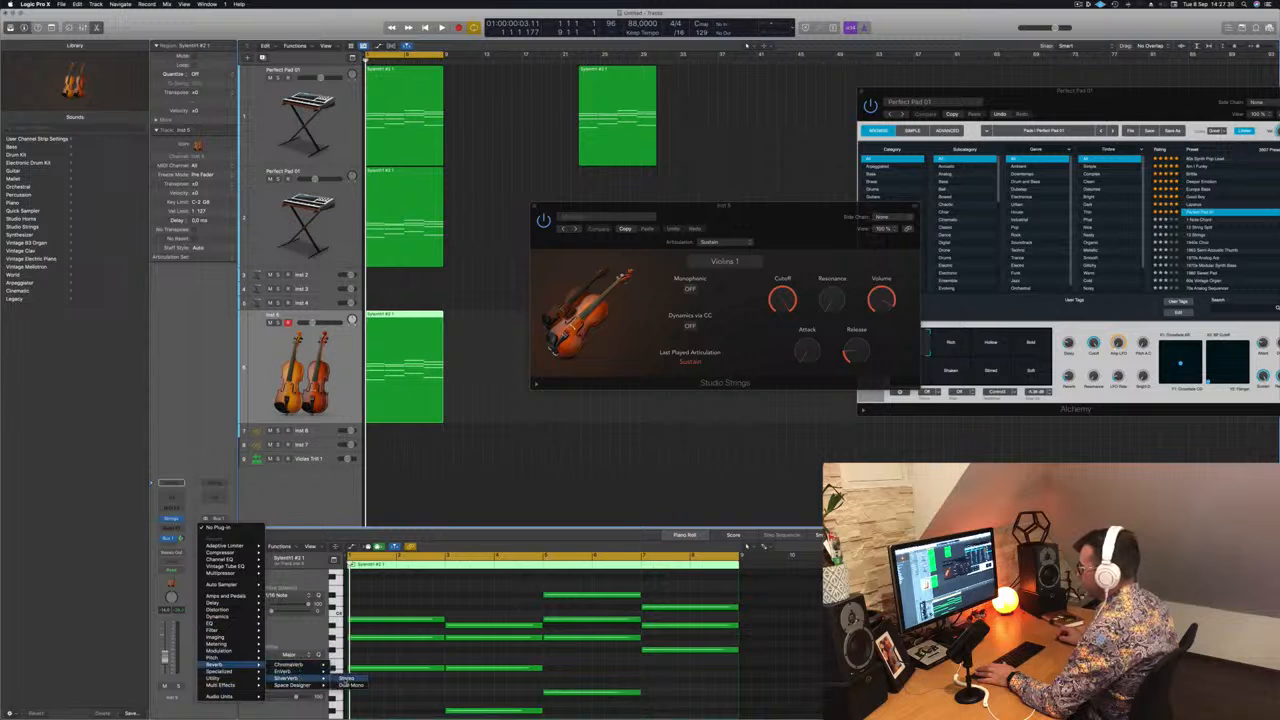
click(346, 679)
drag(552, 107, 520, 106)
Load the saved grandiose preset in SilverVerb, set its Wet level to 100%, and close the plug-in.
click(440, 117)
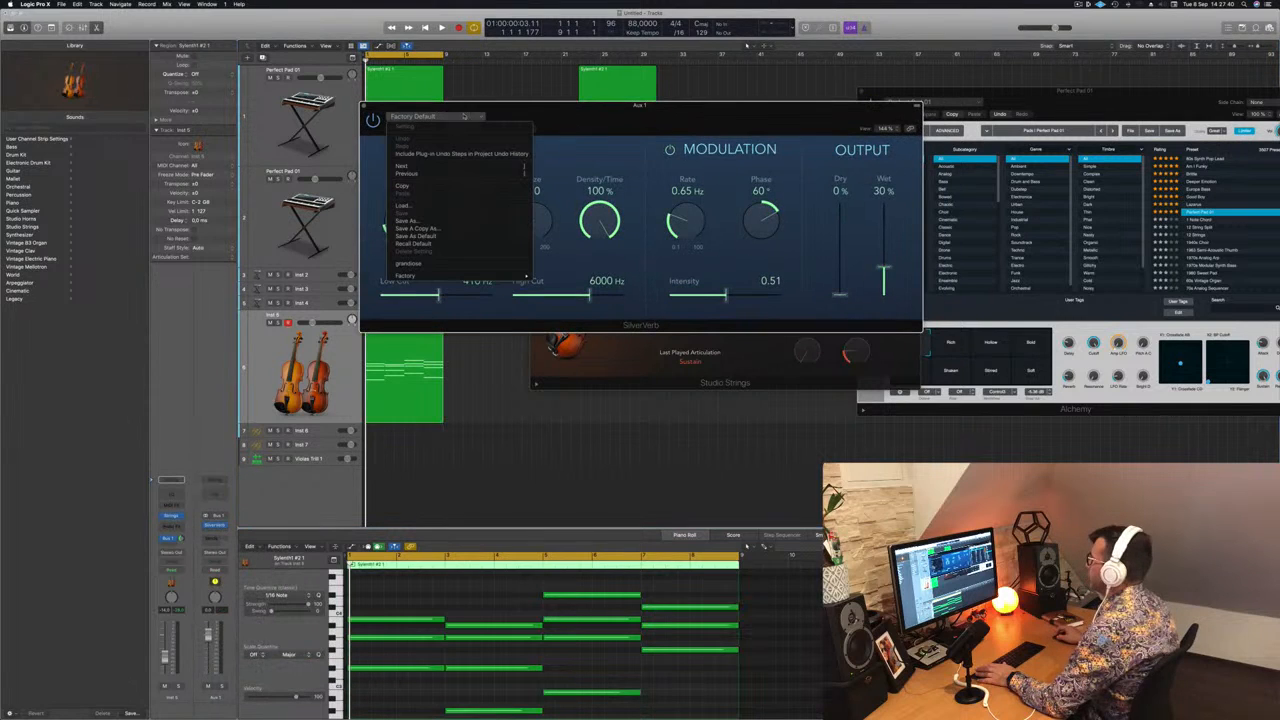
click(441, 264)
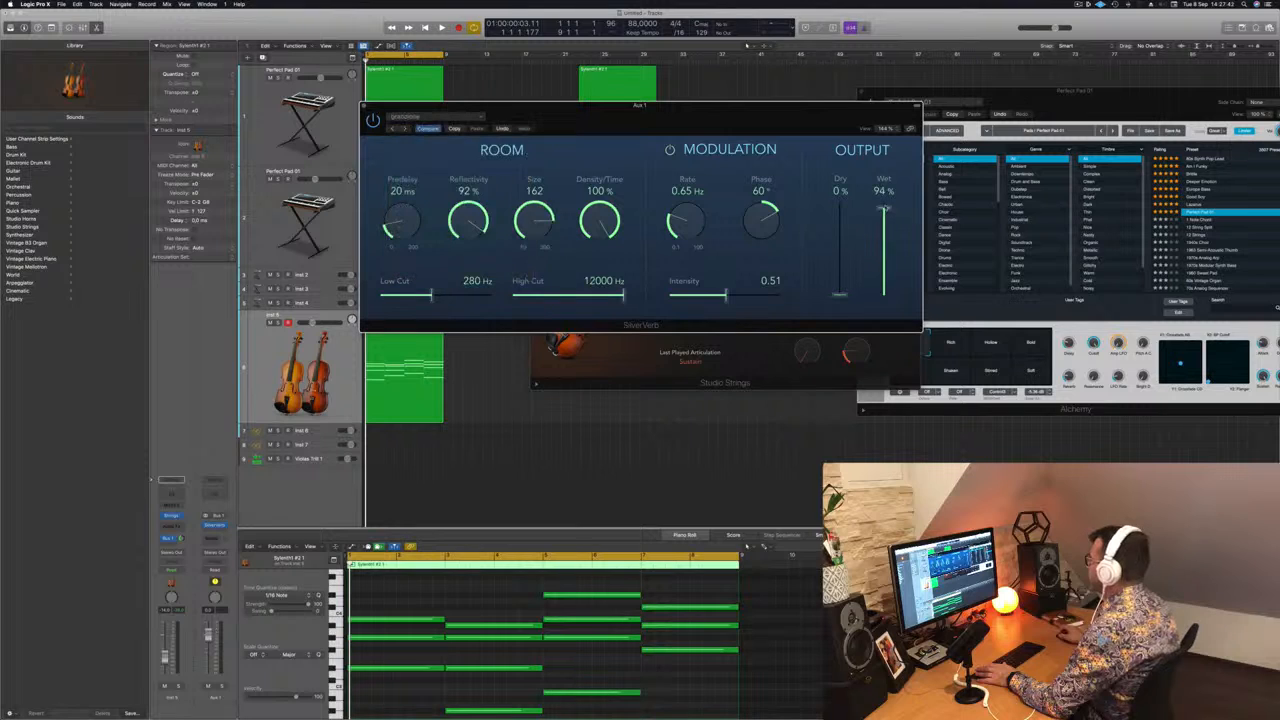
drag(881, 264, 893, 158)
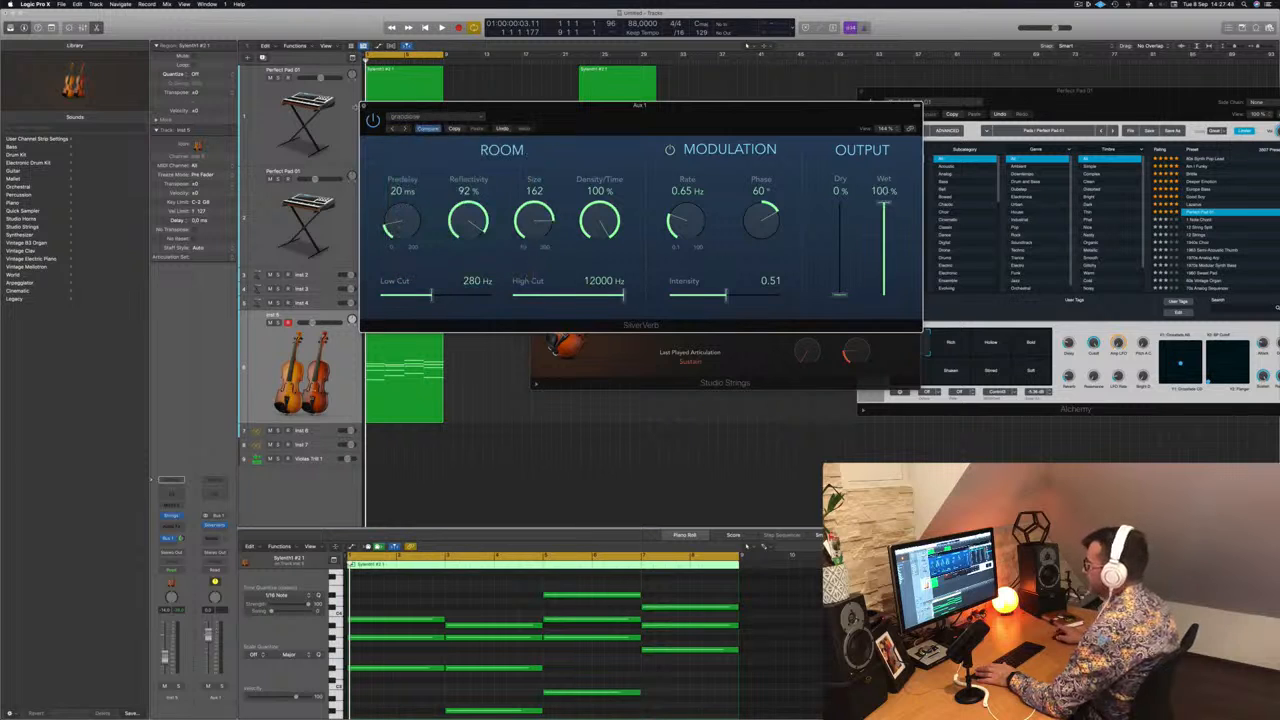
click(364, 106)
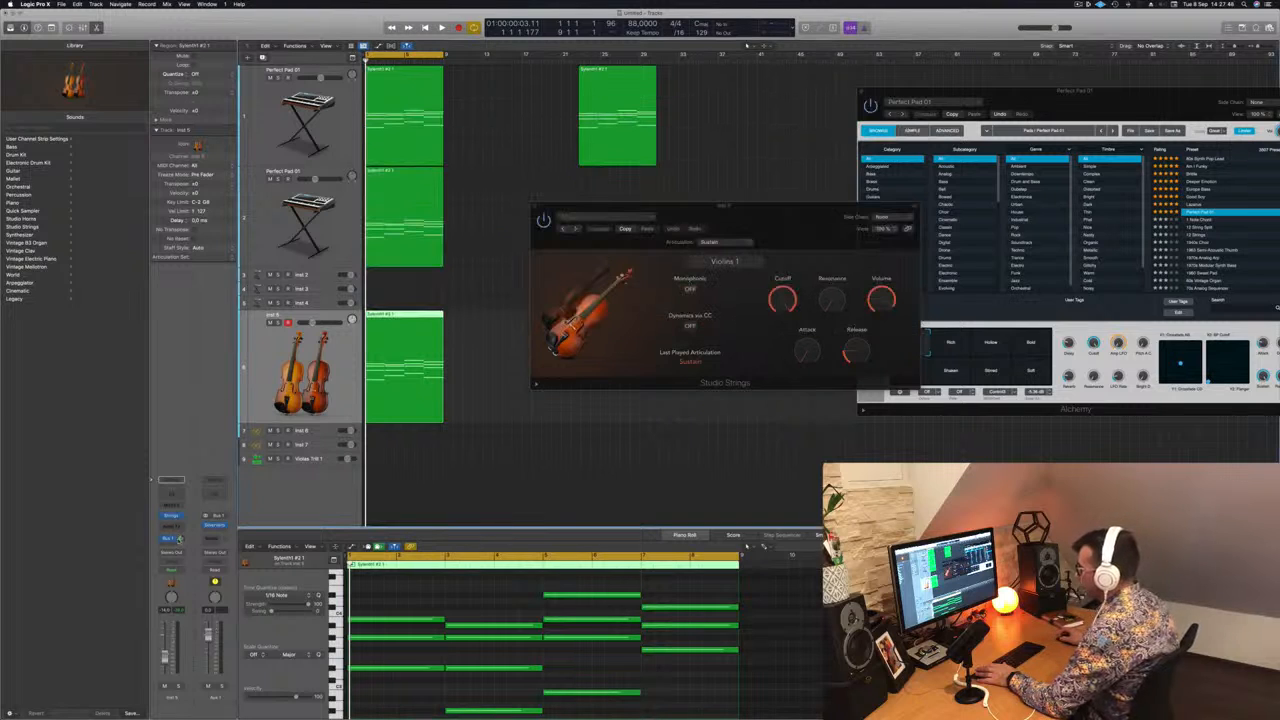
Add a Channel EQ to the Inst 5 strings during playback, enable its low cut at about 1020 Hz, and close the plug-in.
key(space)
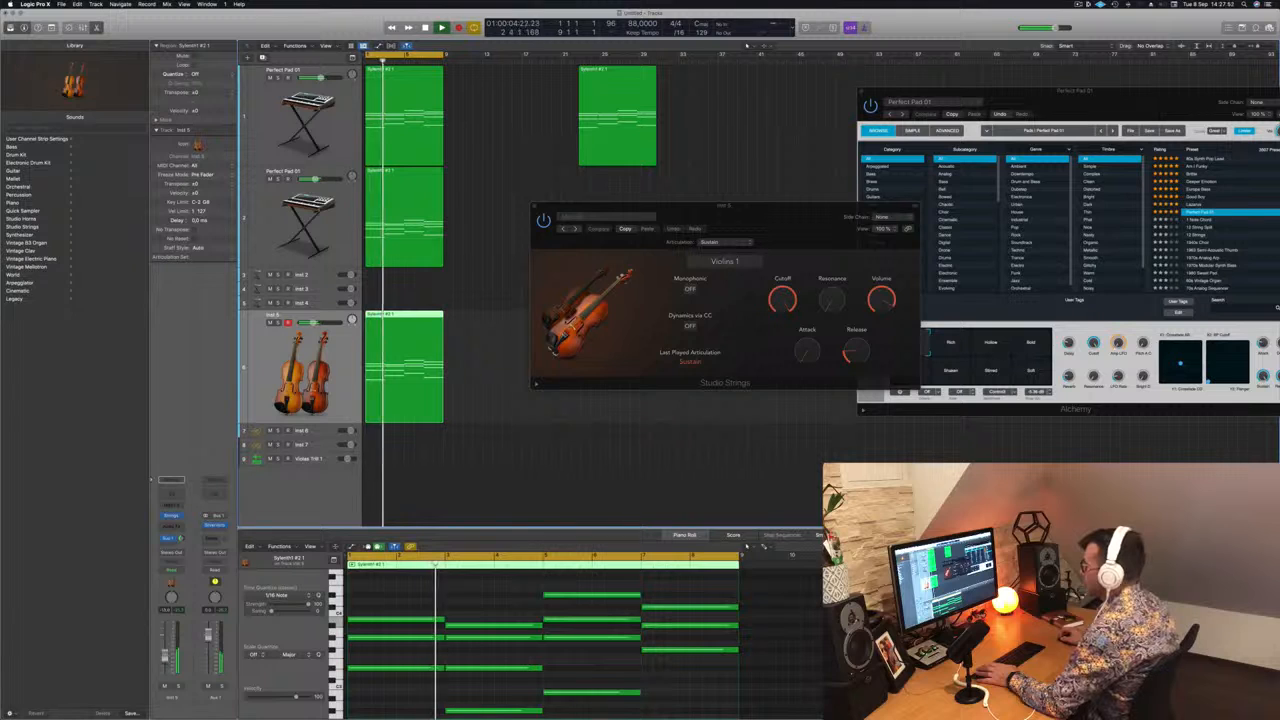
click(174, 494)
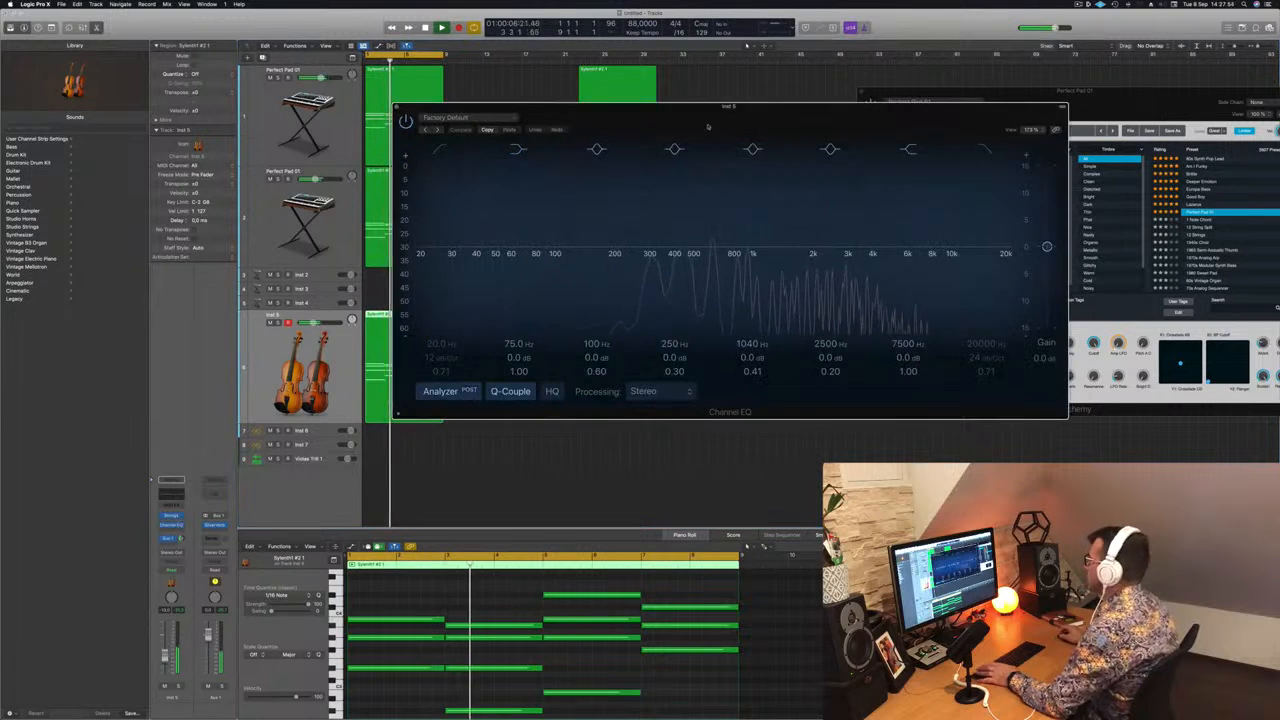
drag(708, 122, 645, 109)
click(383, 135)
drag(379, 225, 700, 242)
key(space)
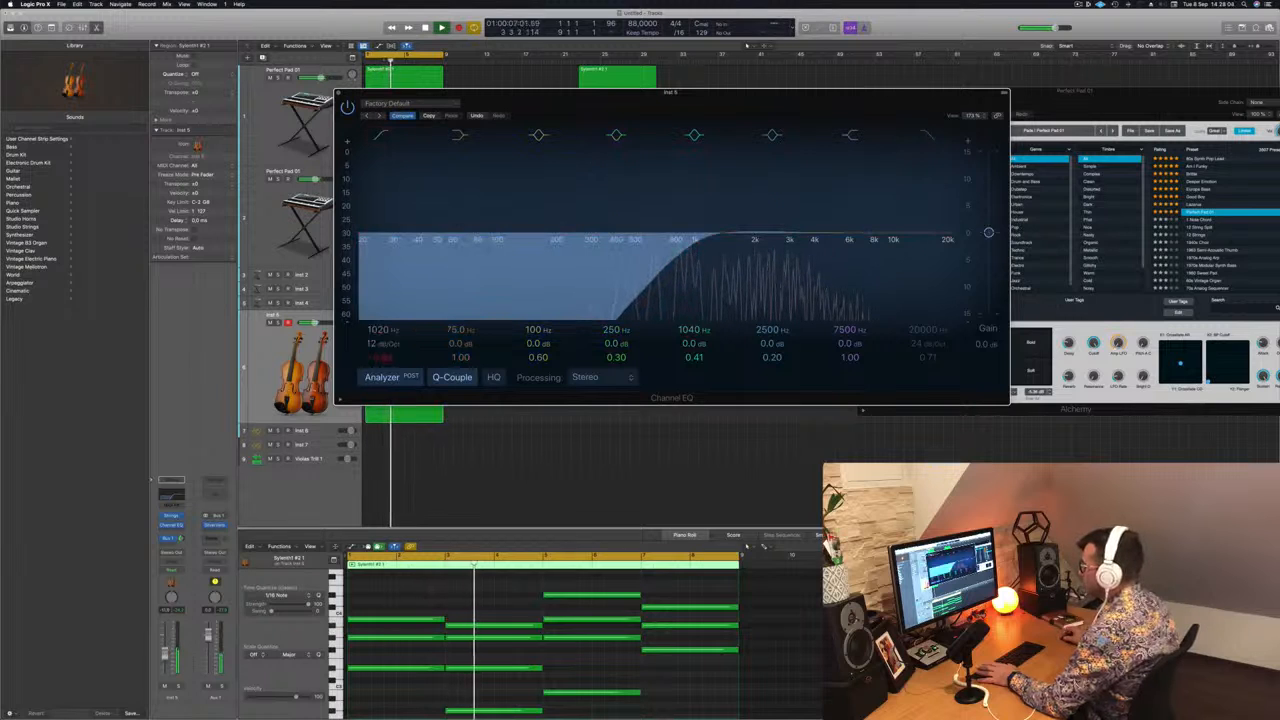
drag(700, 94, 1000, 103)
click(638, 102)
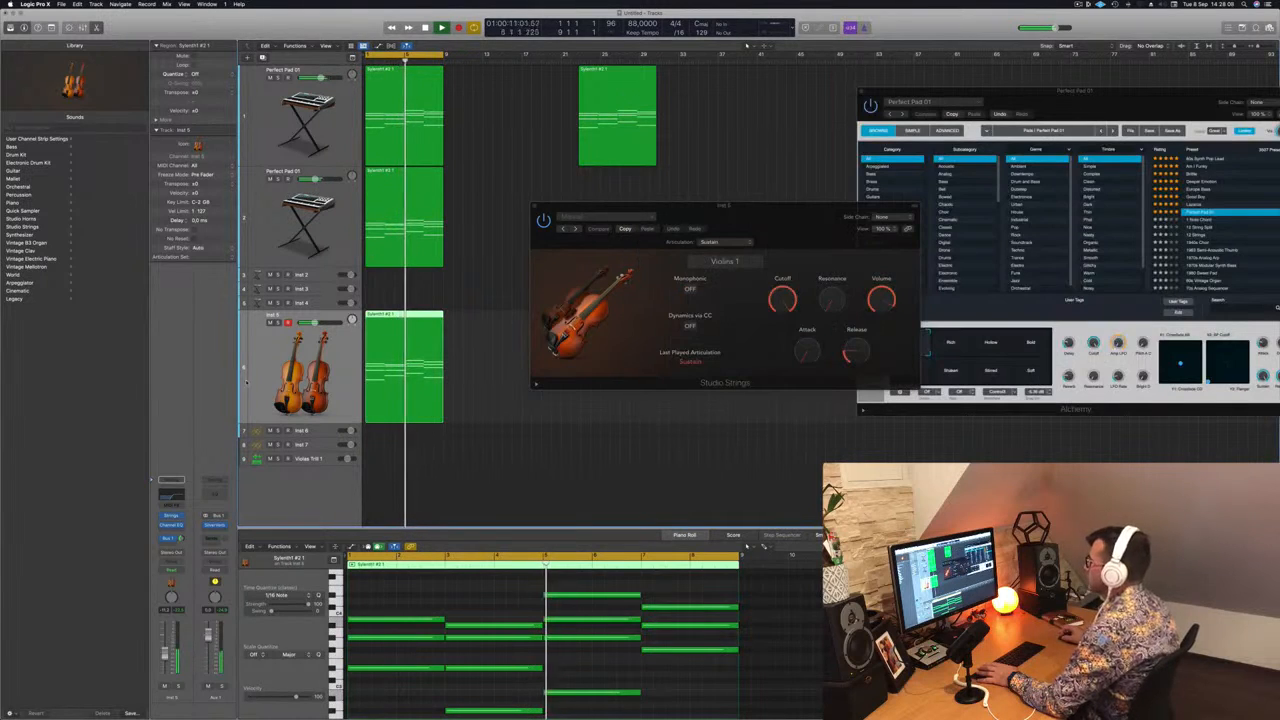
Stop playback, duplicate the Inst 5 strings track, and copy its region onto the new track at bar 1.
key(space)
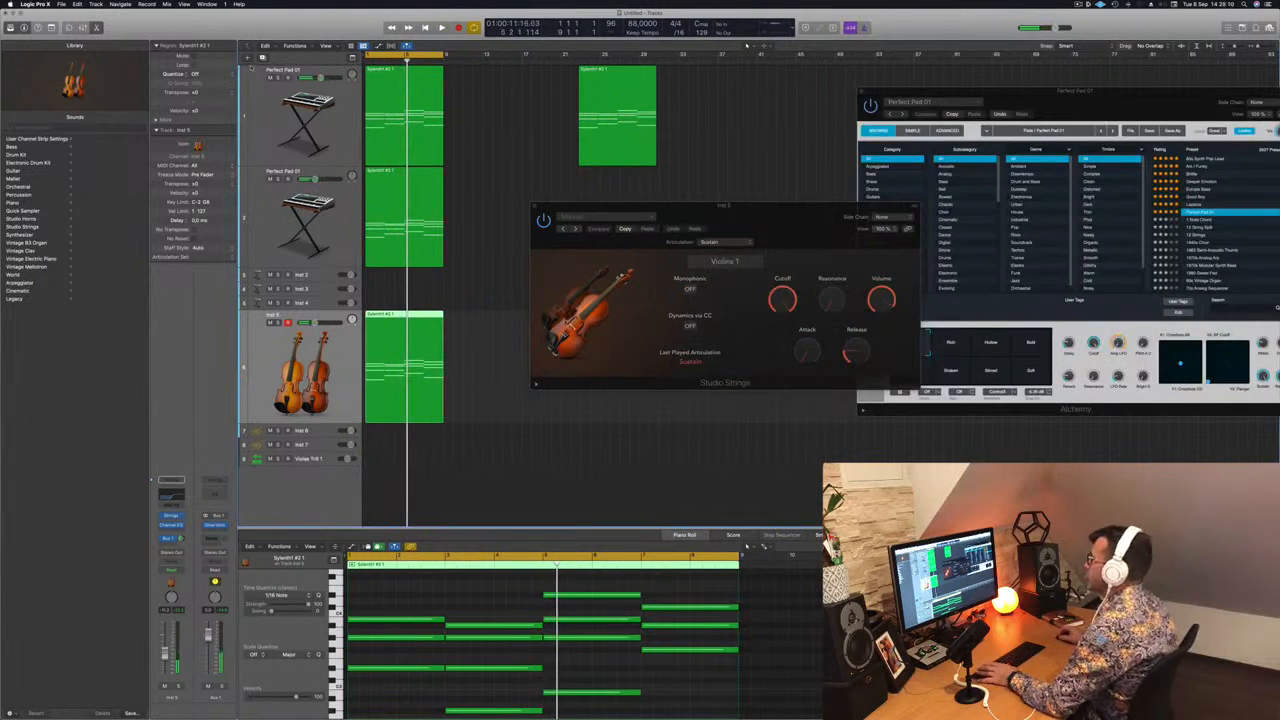
key(alt+super+n)
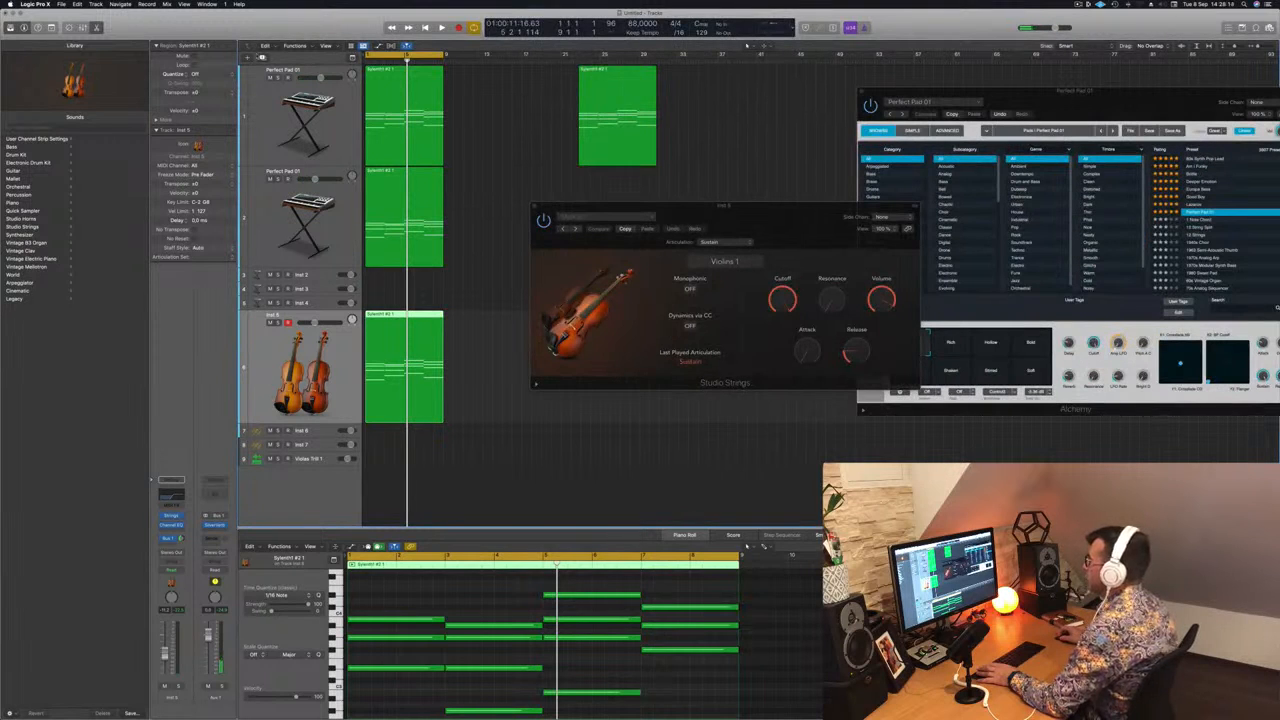
key(super+d)
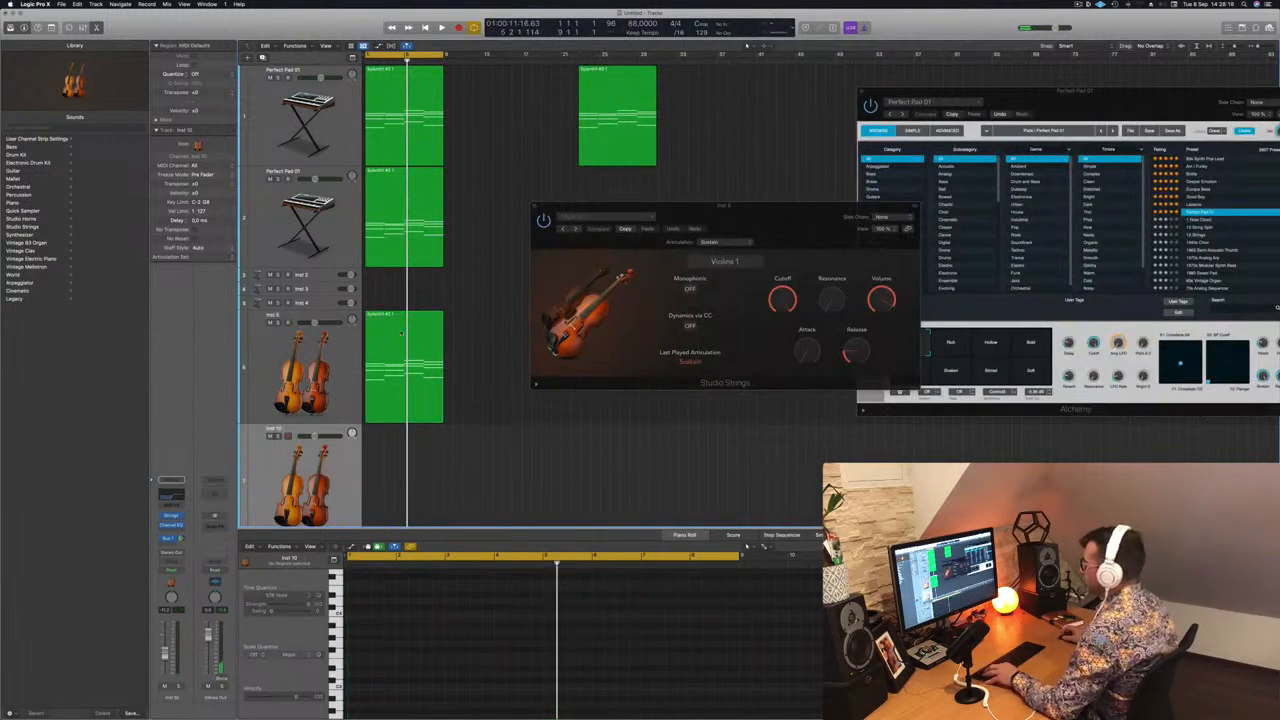
drag(401, 333, 394, 447)
Play the arrangement from the start and pan the Inst 5 and Inst 10 string tracks apart, switching between both tracks.
click(322, 379)
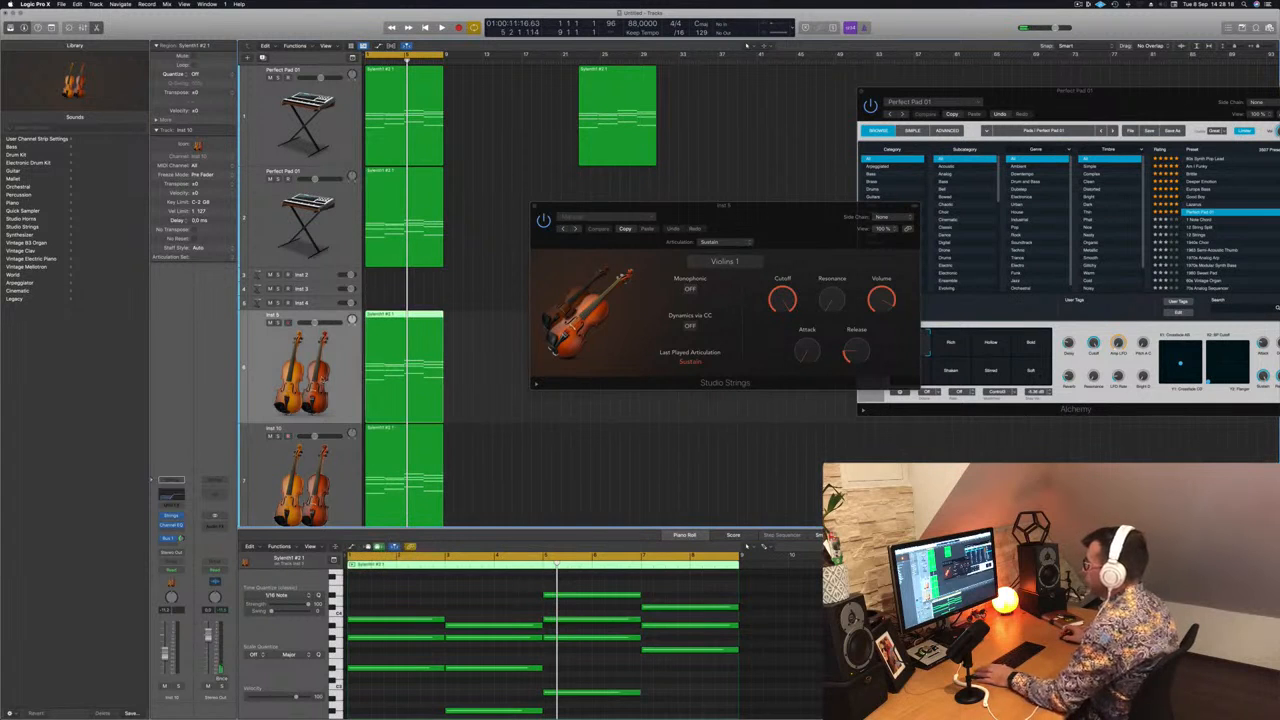
key(Return)
key(space)
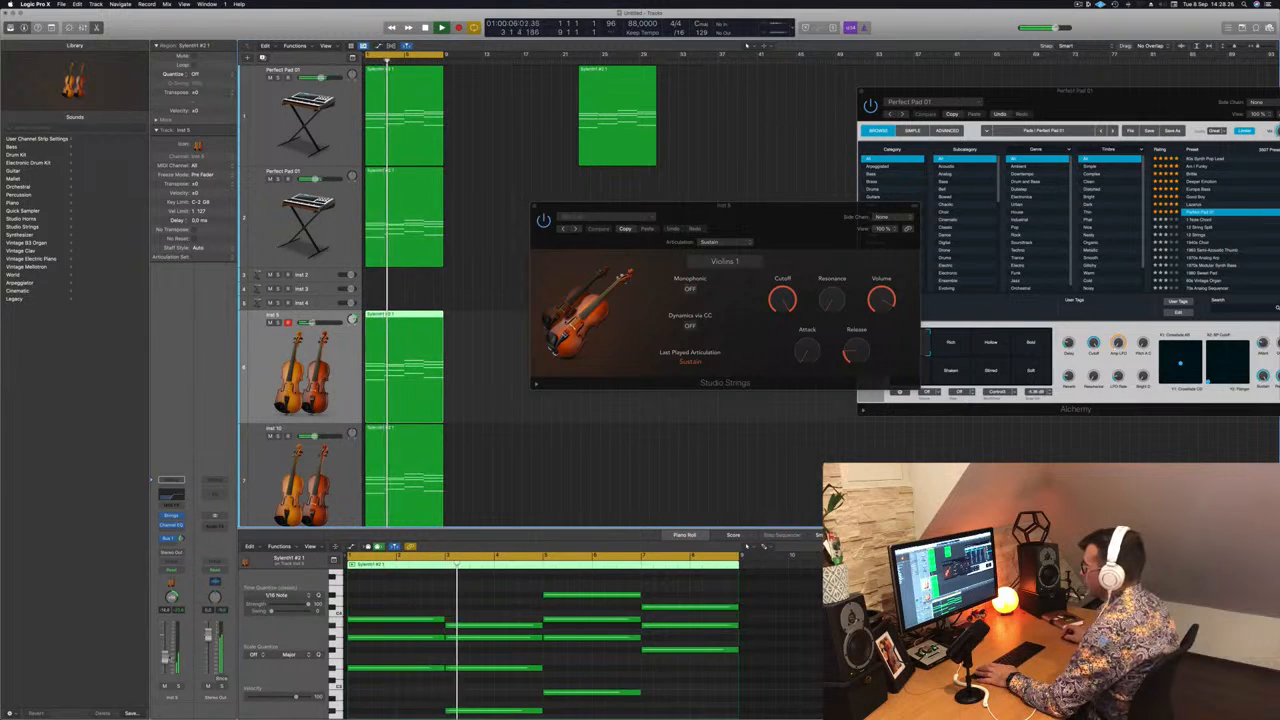
key(Down)
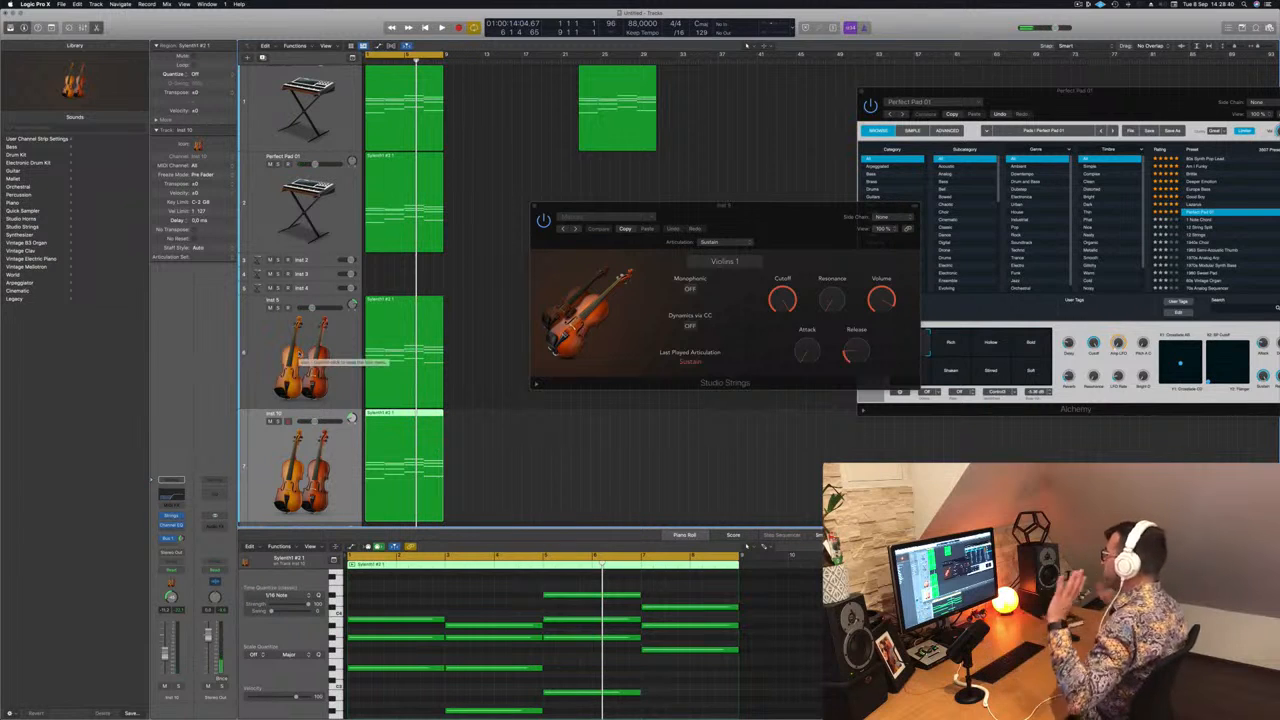
key(Return)
key(space)
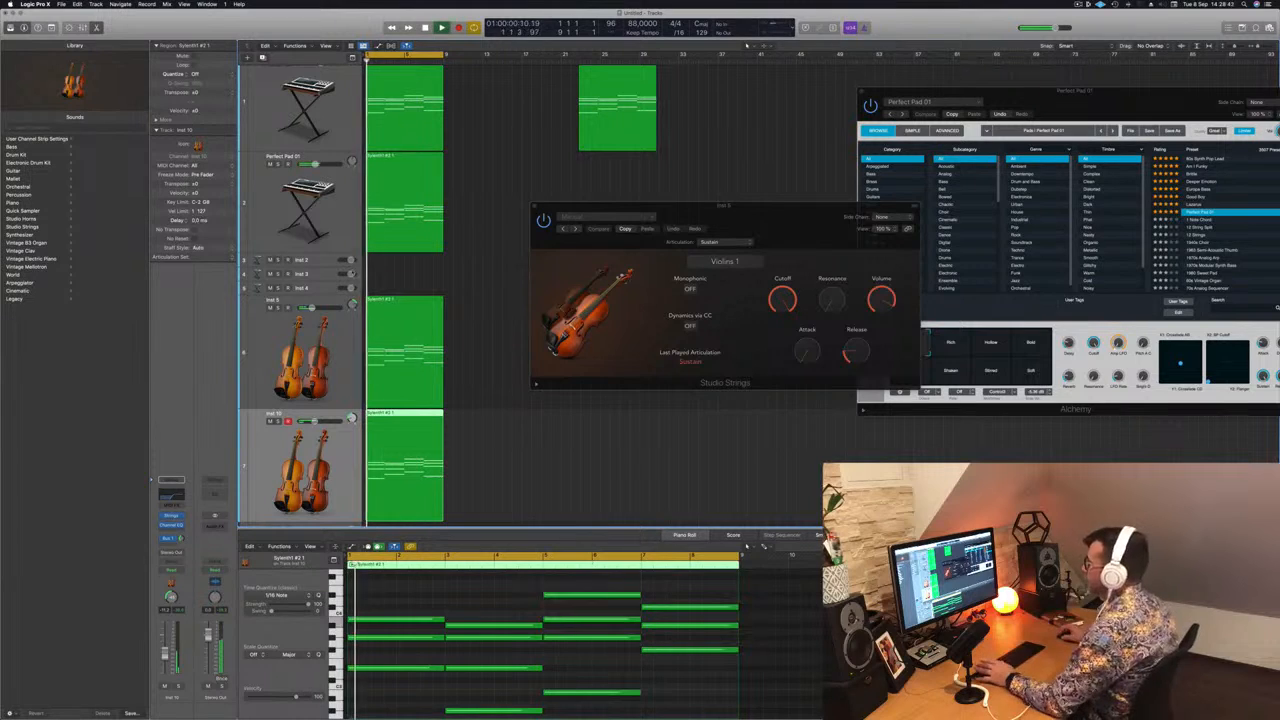
click(285, 400)
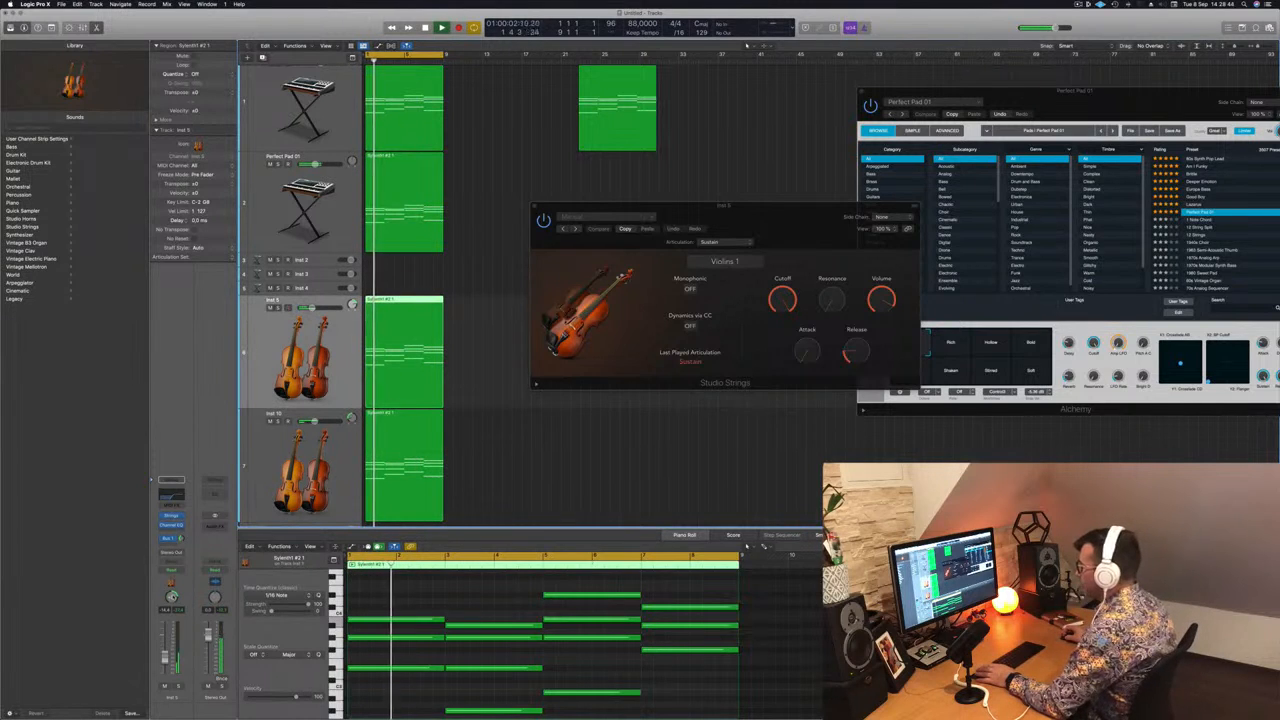
click(284, 413)
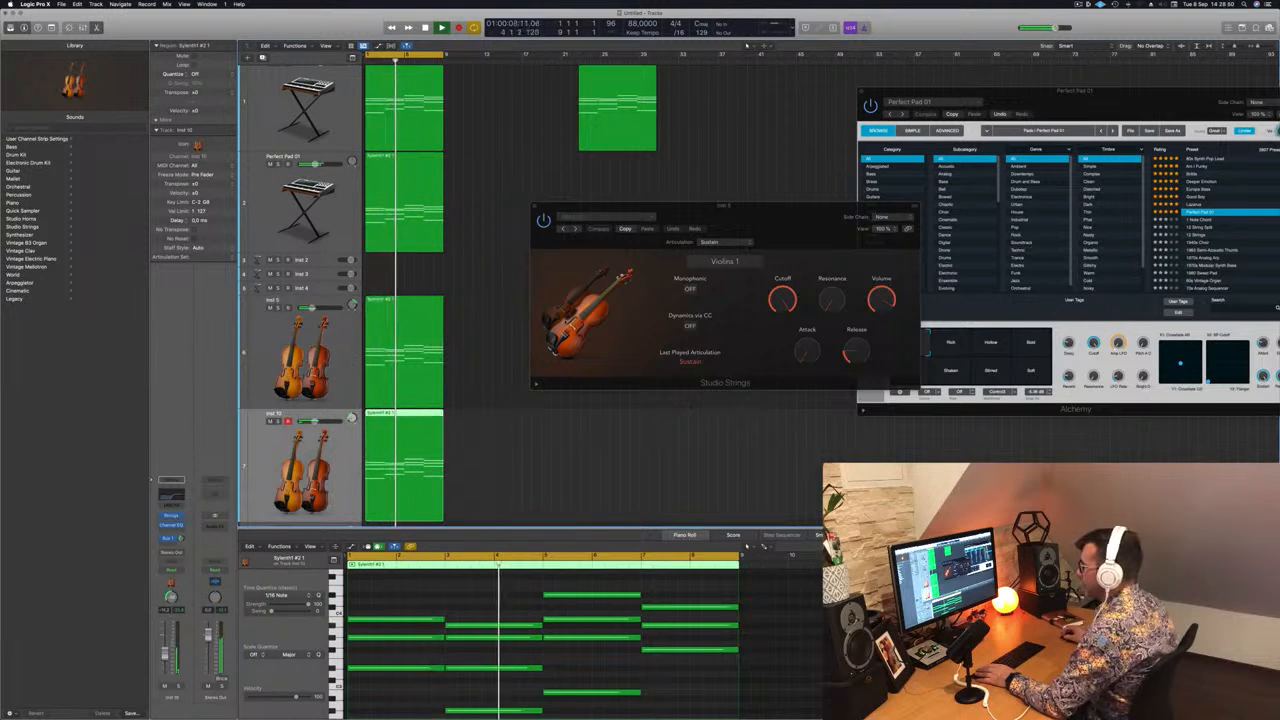
click(339, 368)
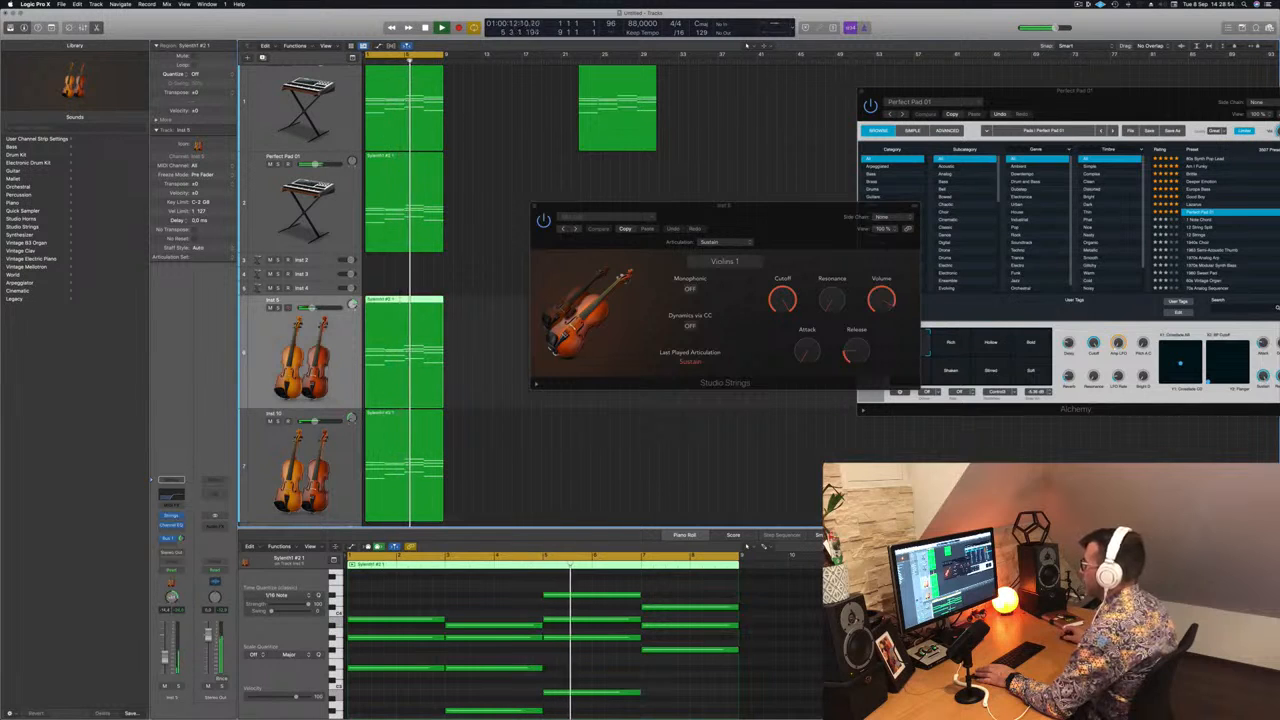
Move the Studio Strings window aside, solo the Inst 5 and Inst 10 tracks to hear the strings alone, and unsolo them.
drag(765, 223, 585, 256)
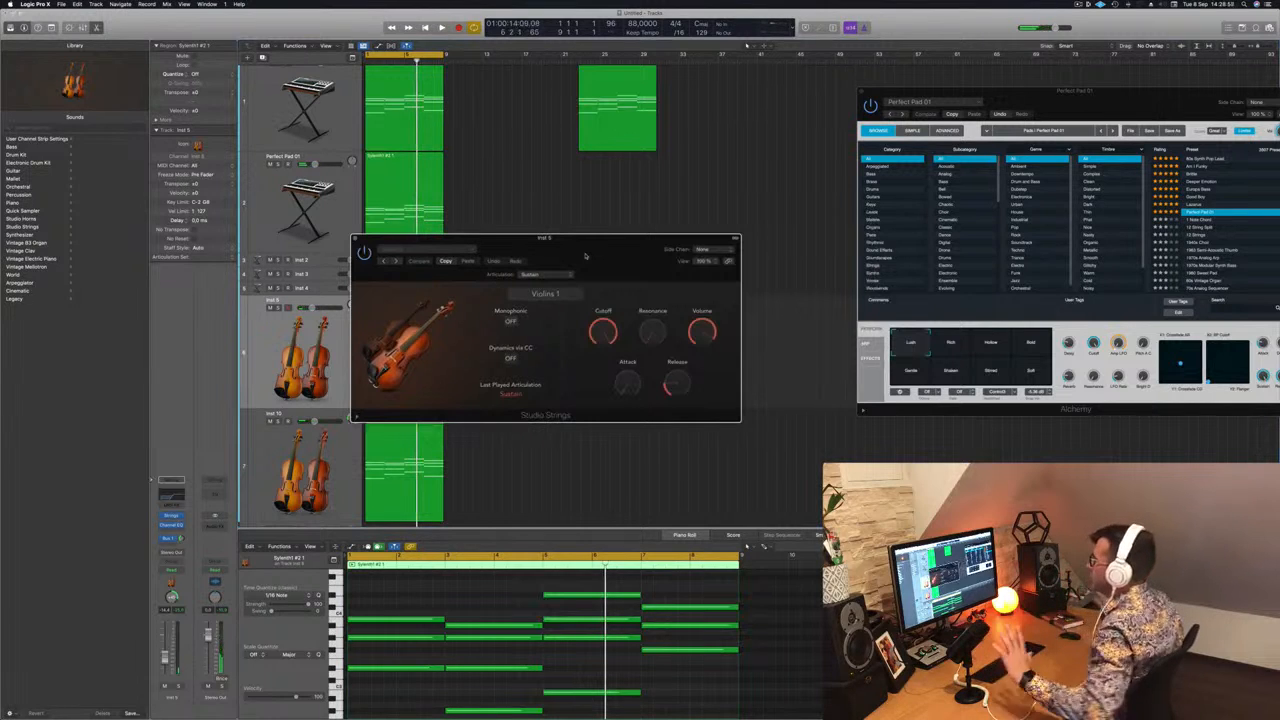
key(space)
drag(586, 256, 671, 233)
click(278, 307)
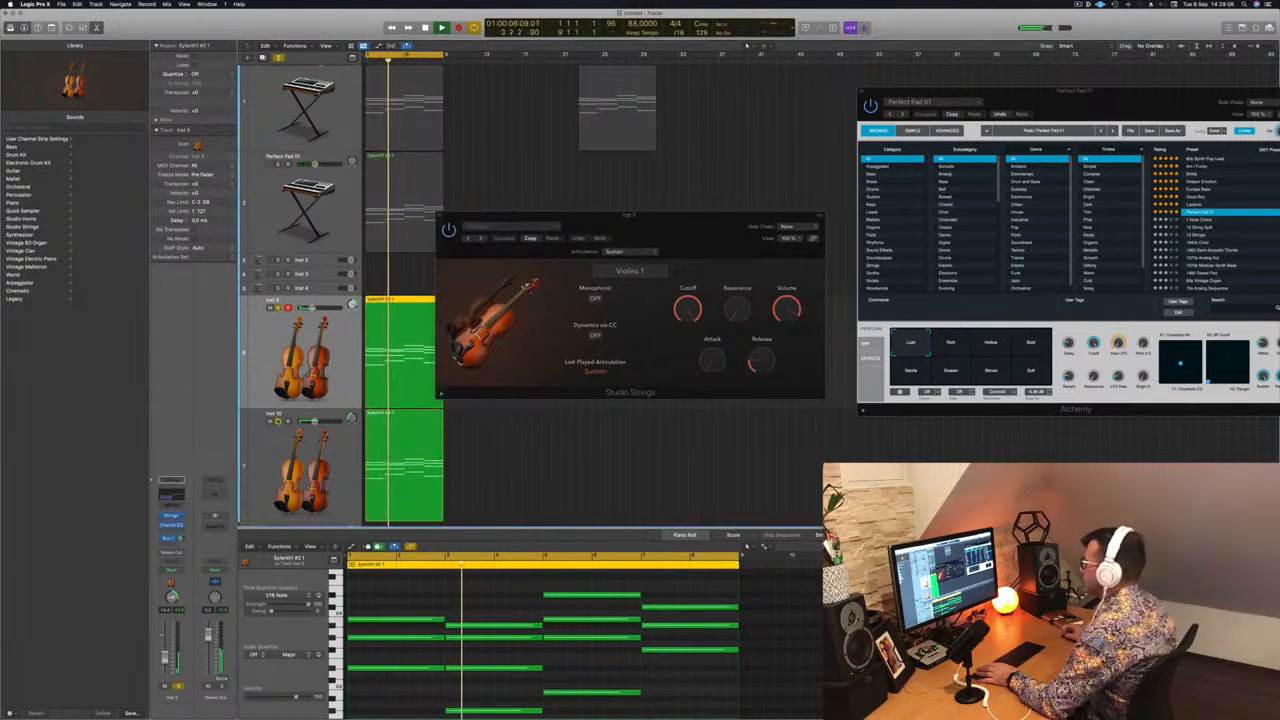
click(278, 421)
click(278, 308)
key(space)
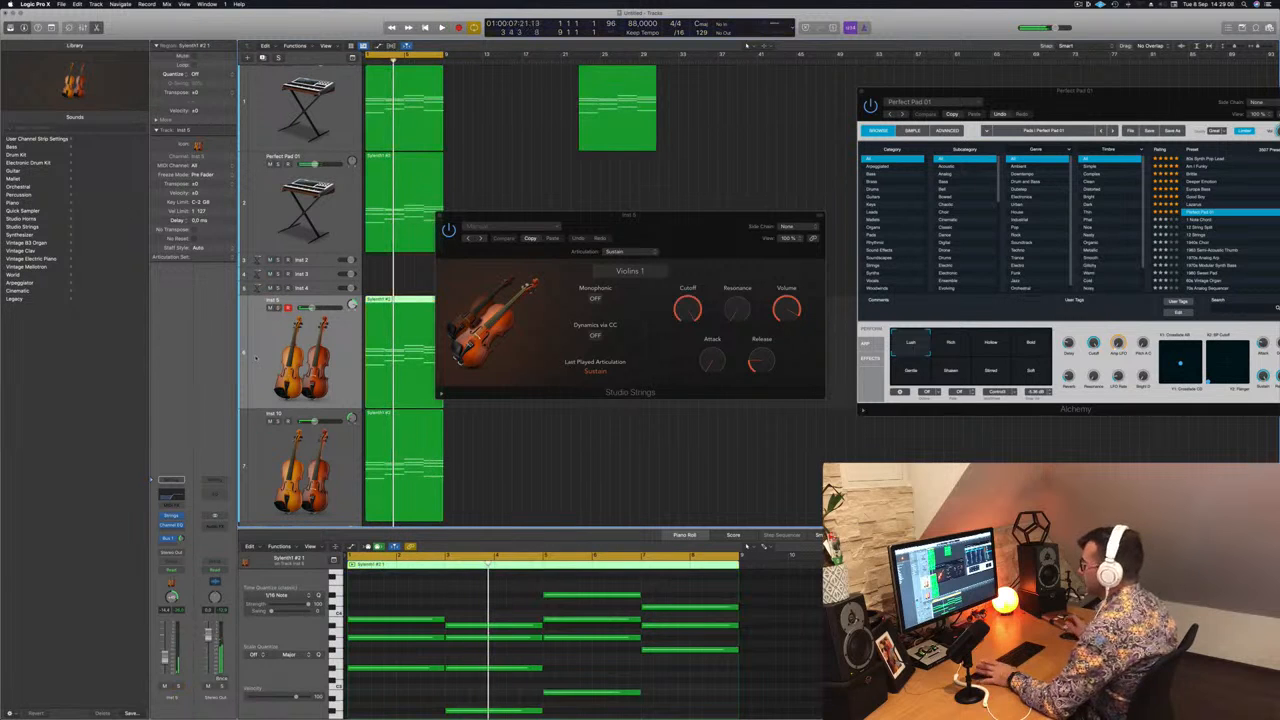
Play the arrangement from the start with the first Perfect Pad 01 track muted, and select the second pad track.
key(space)
drag(551, 216, 782, 221)
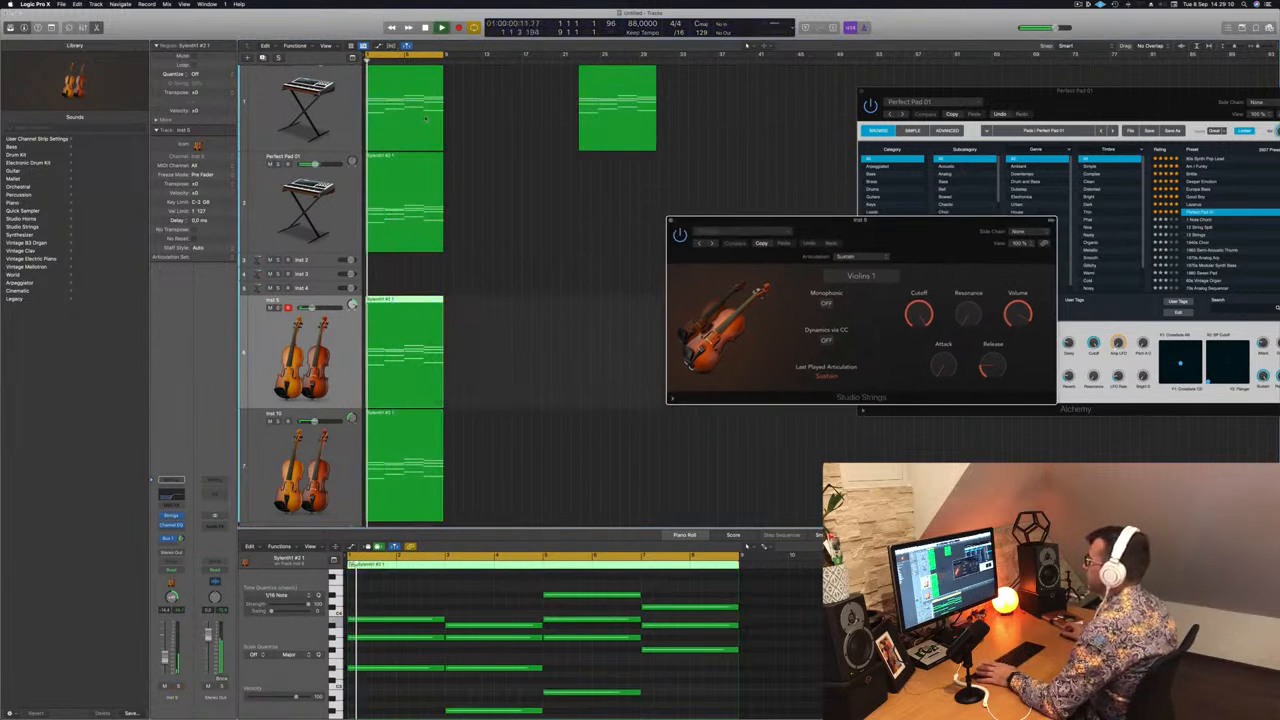
scroll(288, 159, up, 2)
click(270, 78)
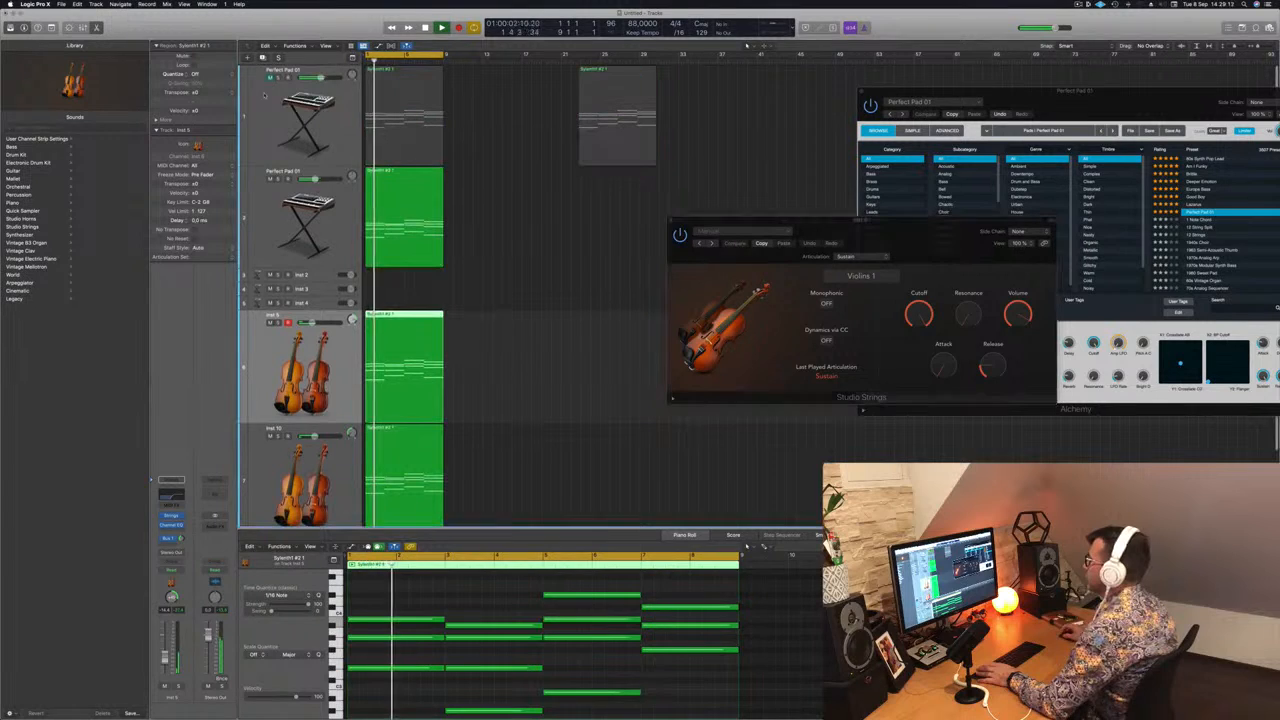
click(264, 234)
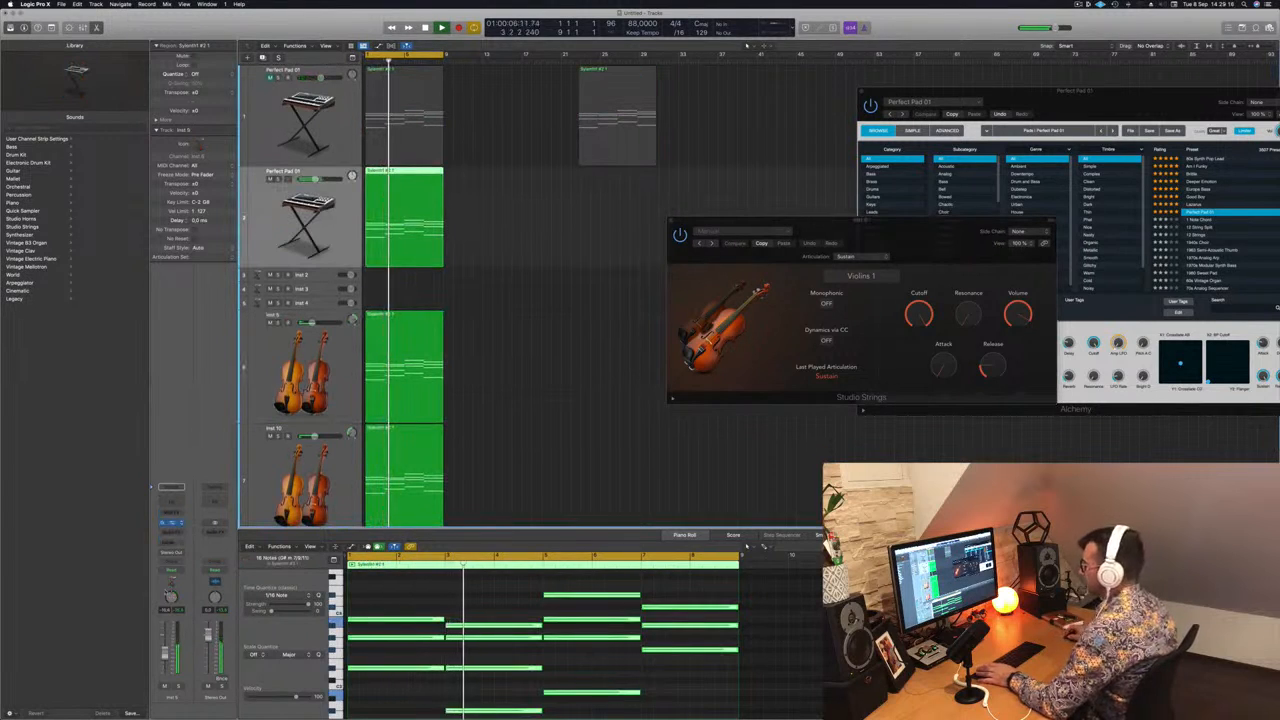
Duplicate the Inst 10 strings track and move the spare pad region from about bar 23 onto the new track at bar 1.
scroll(513, 340, down, 3)
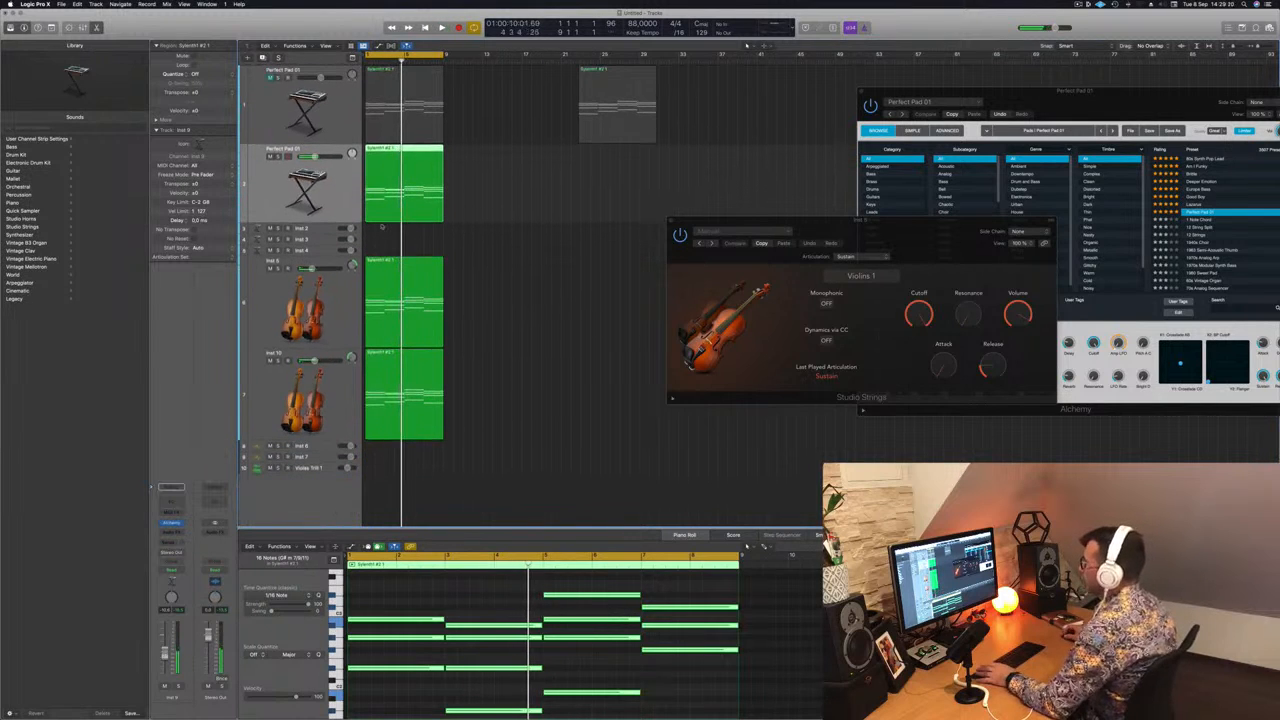
click(326, 415)
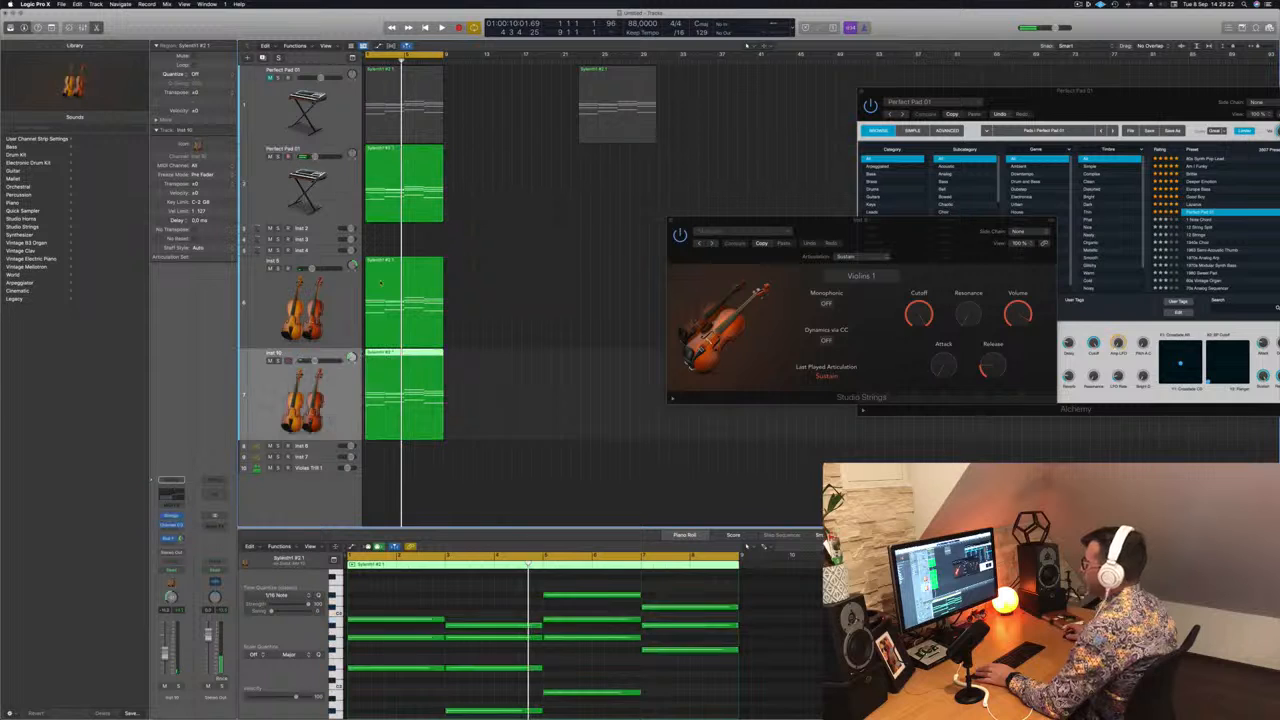
key(super+d)
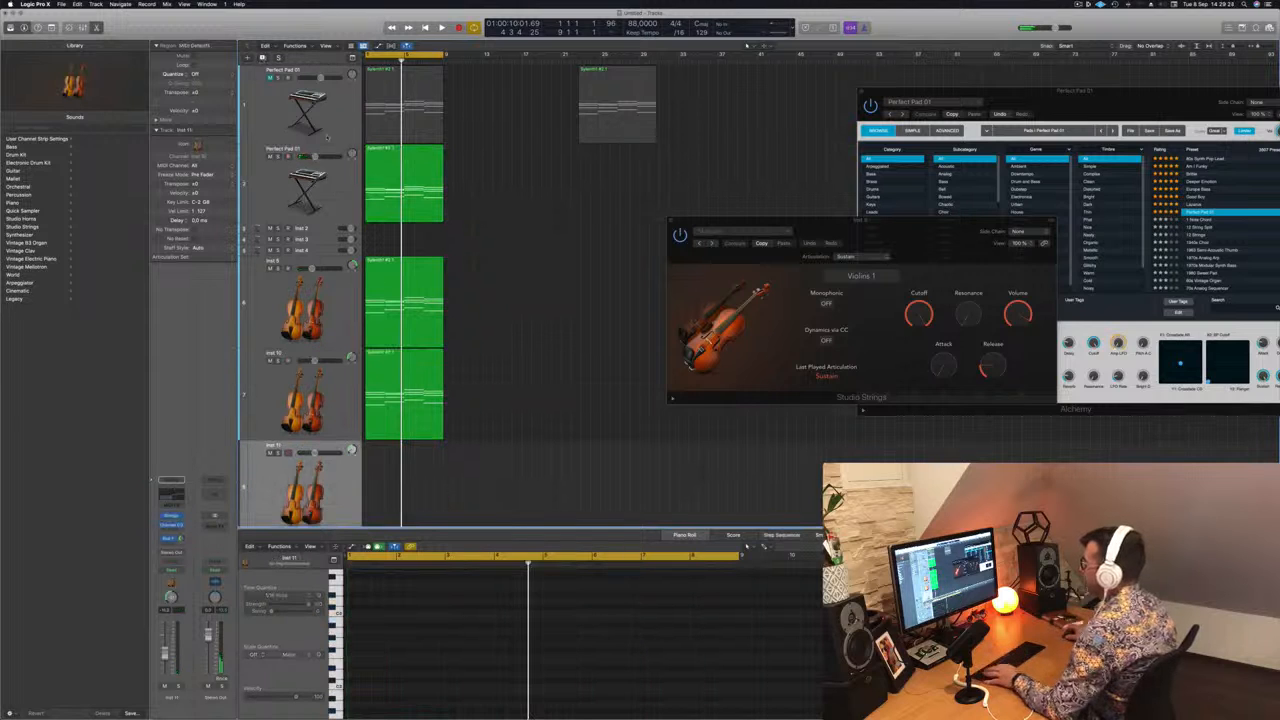
drag(600, 107, 385, 469)
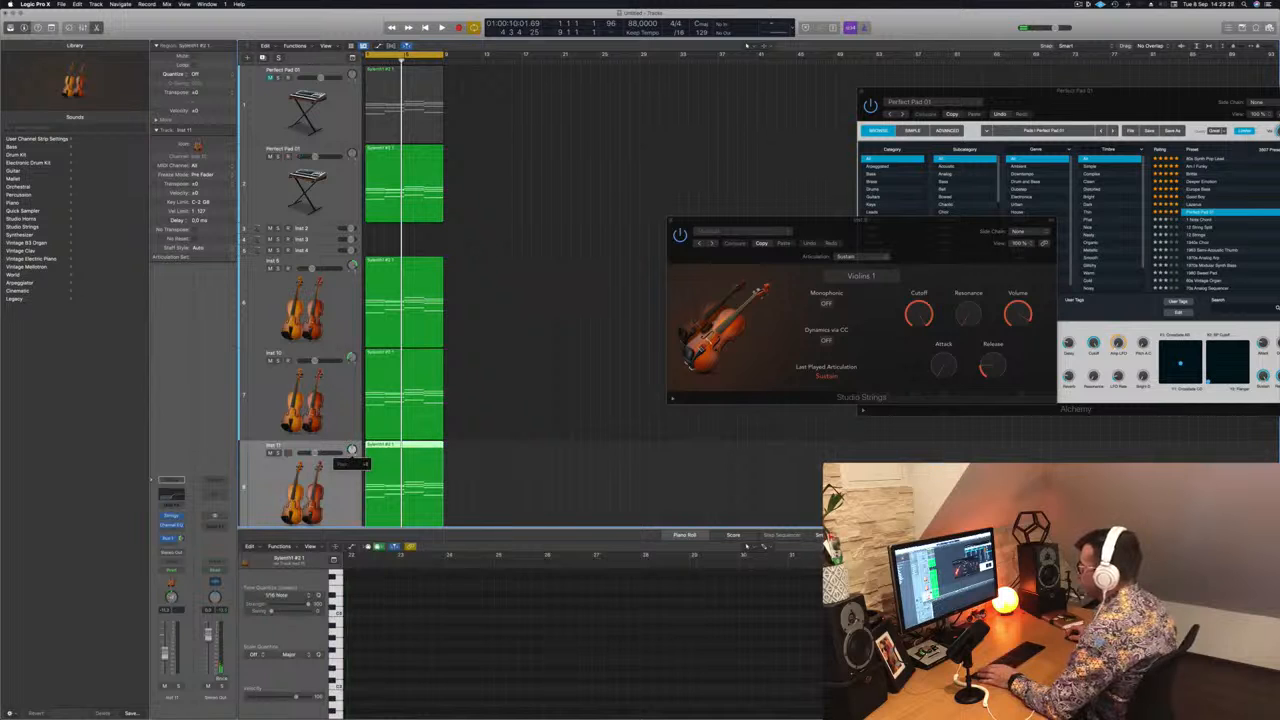
scroll(351, 451, down, 1)
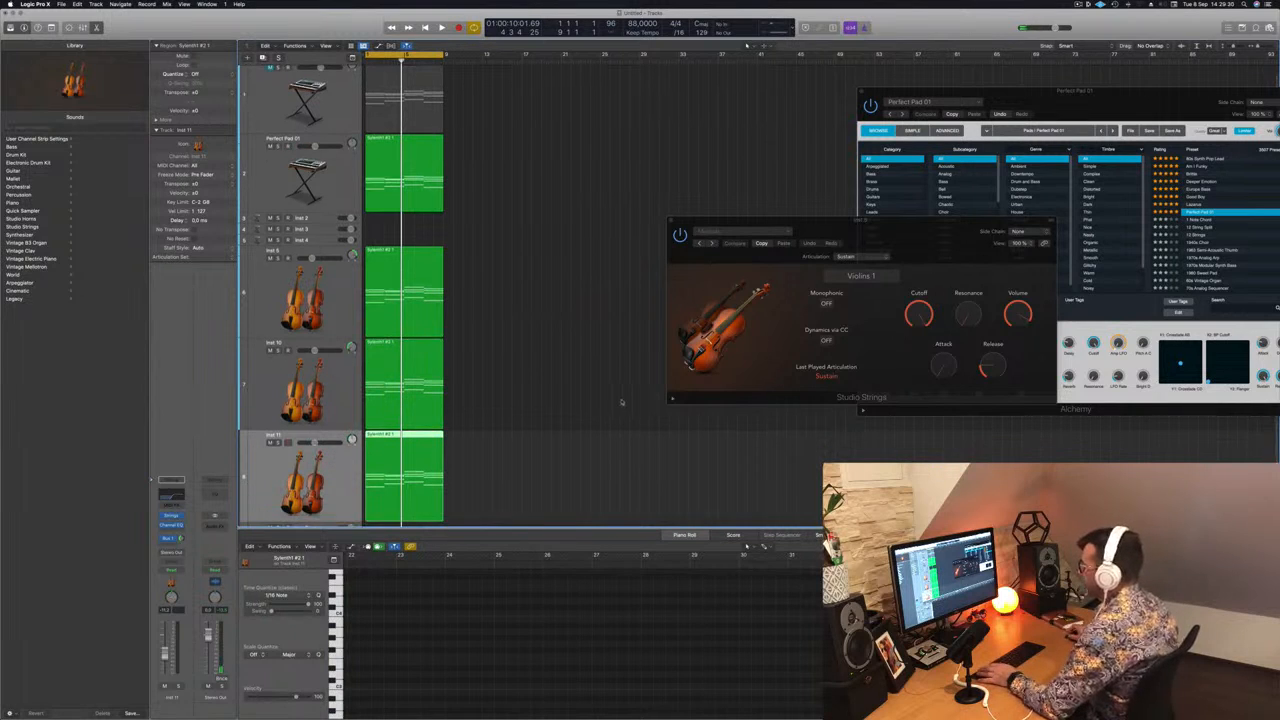
Switch the Inst 11 track's Studio Strings instrument to Cellos, move its window aside, and play the arrangement from the start.
scroll(620, 402, down, 2)
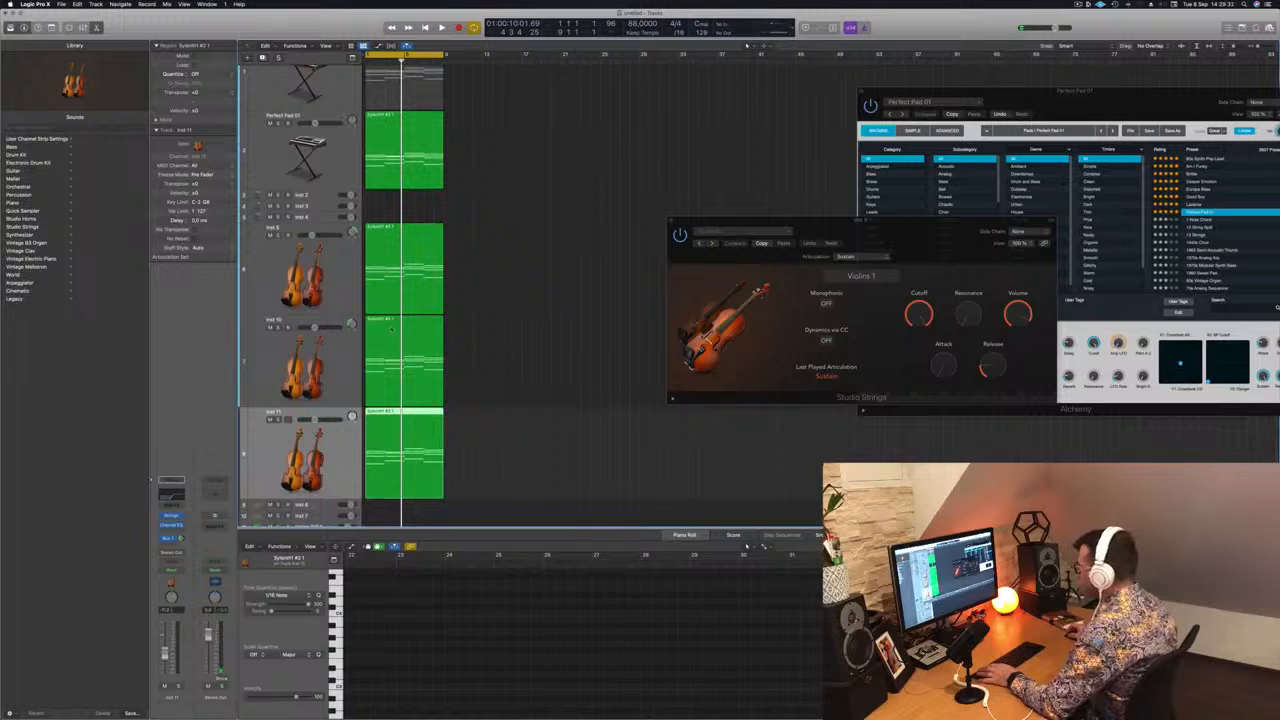
click(171, 517)
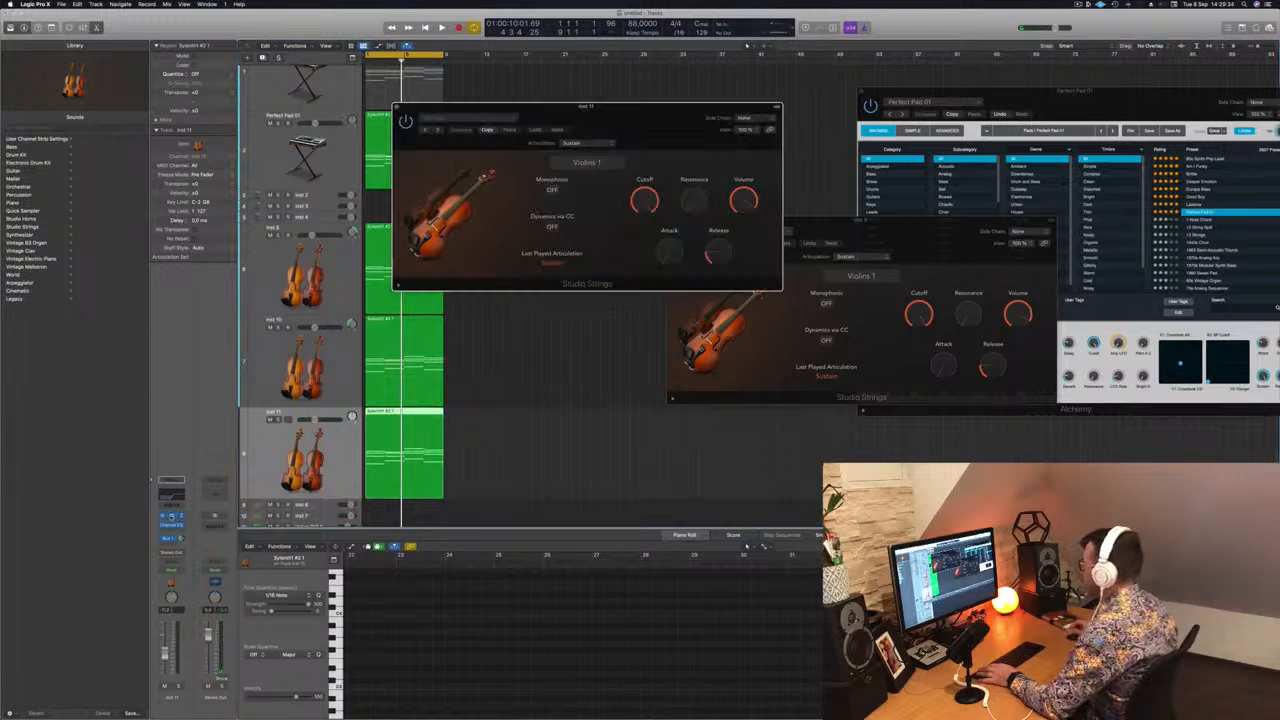
click(580, 162)
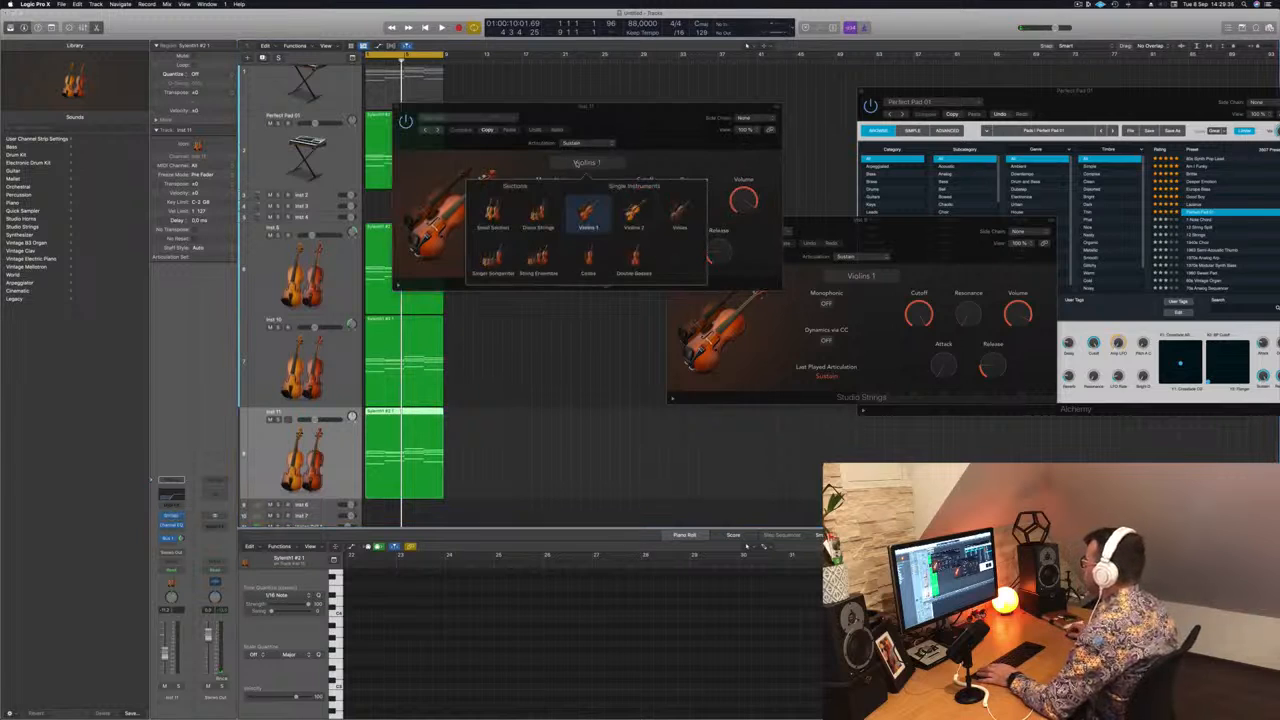
click(590, 258)
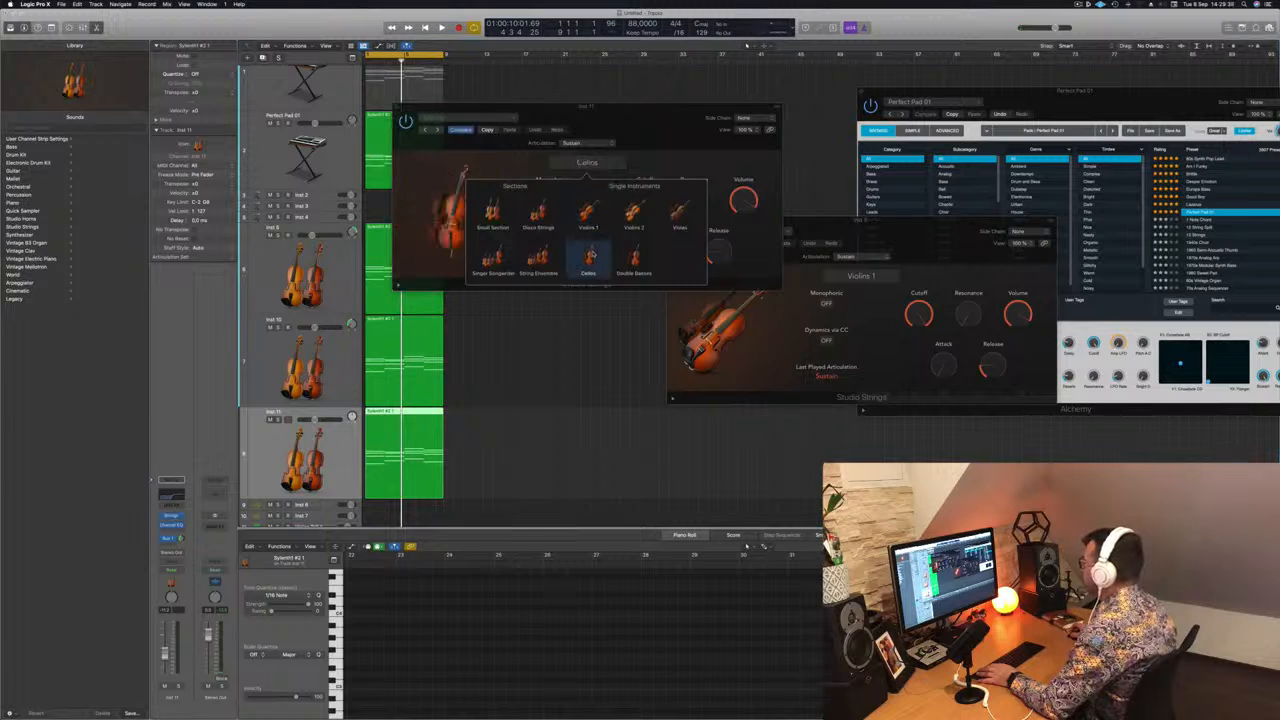
drag(641, 116, 809, 103)
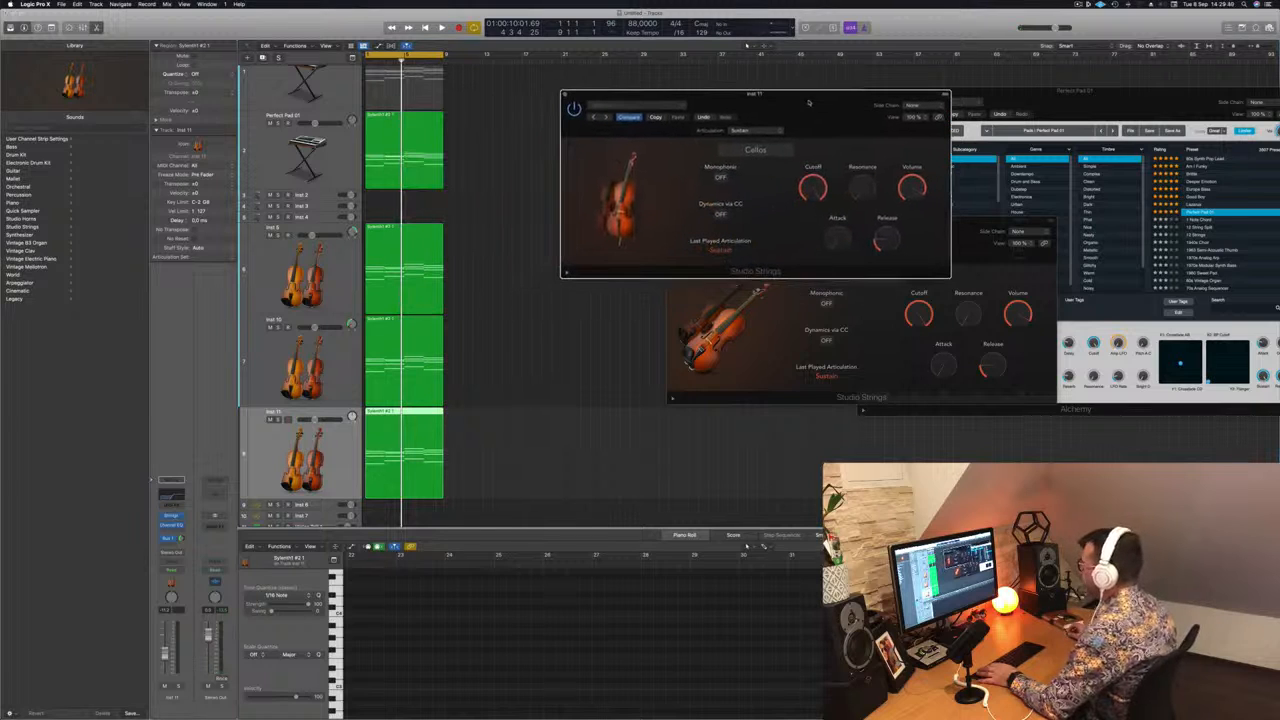
key(space)
click(252, 442)
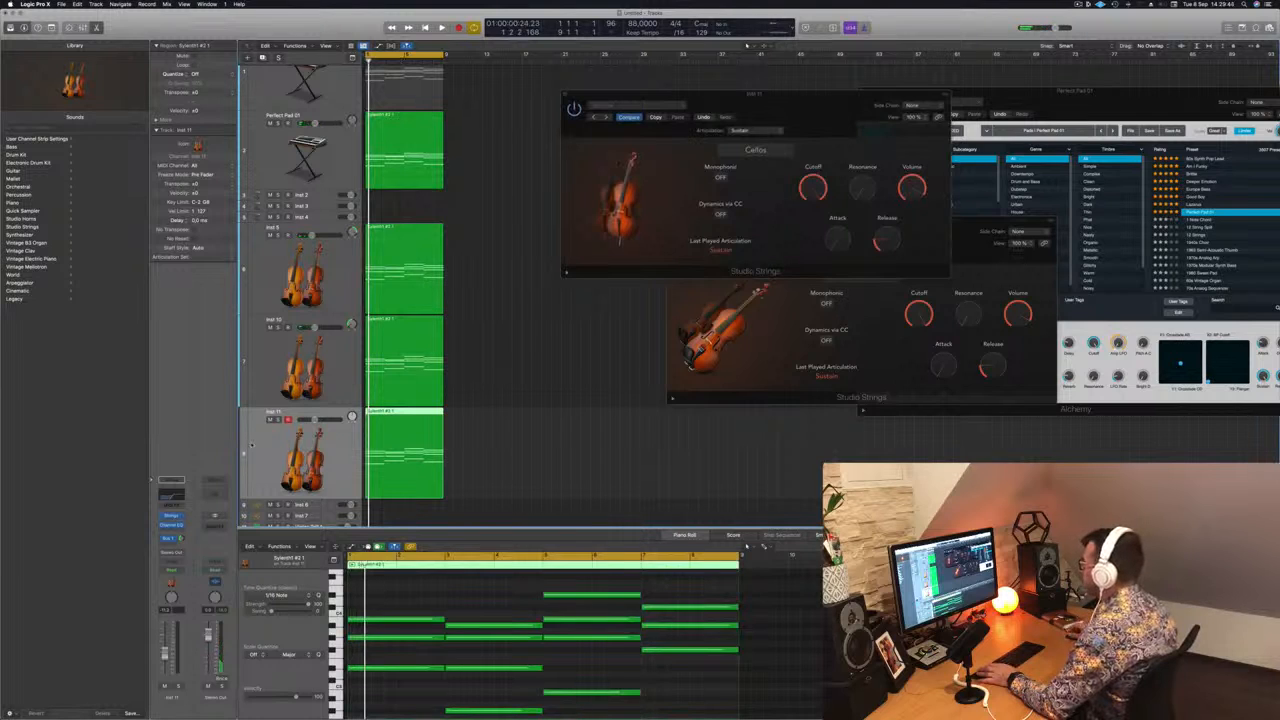
key(space)
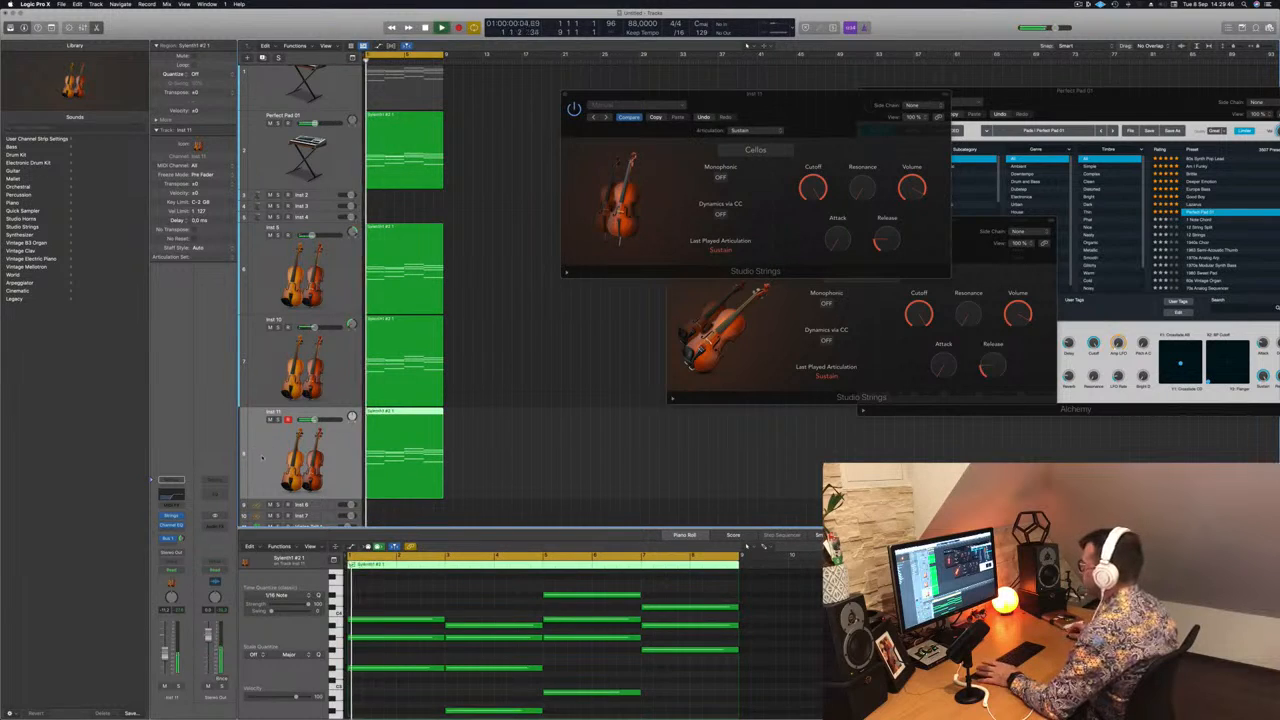
Stop playback and delete the upper notes of every chord in the Inst 11 cello region, keeping only the lowest line.
key(space)
scroll(425, 606, up, 4)
scroll(425, 606, up, 3)
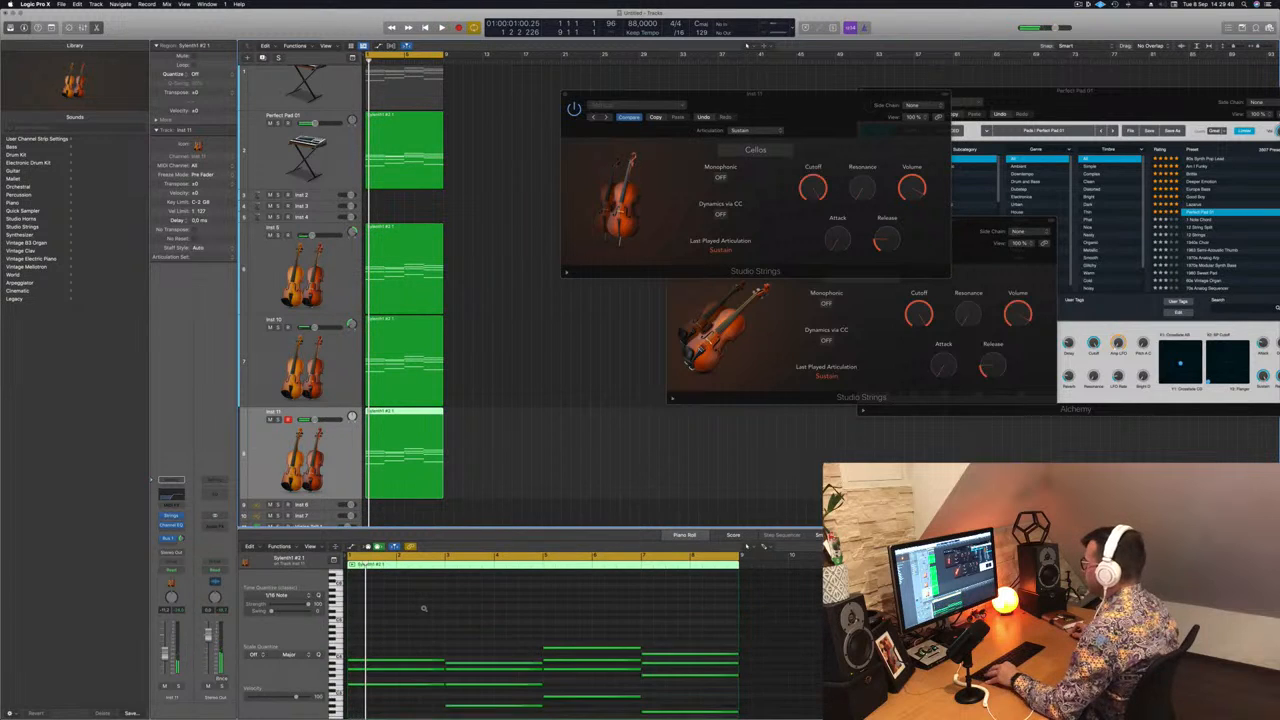
drag(422, 628, 690, 678)
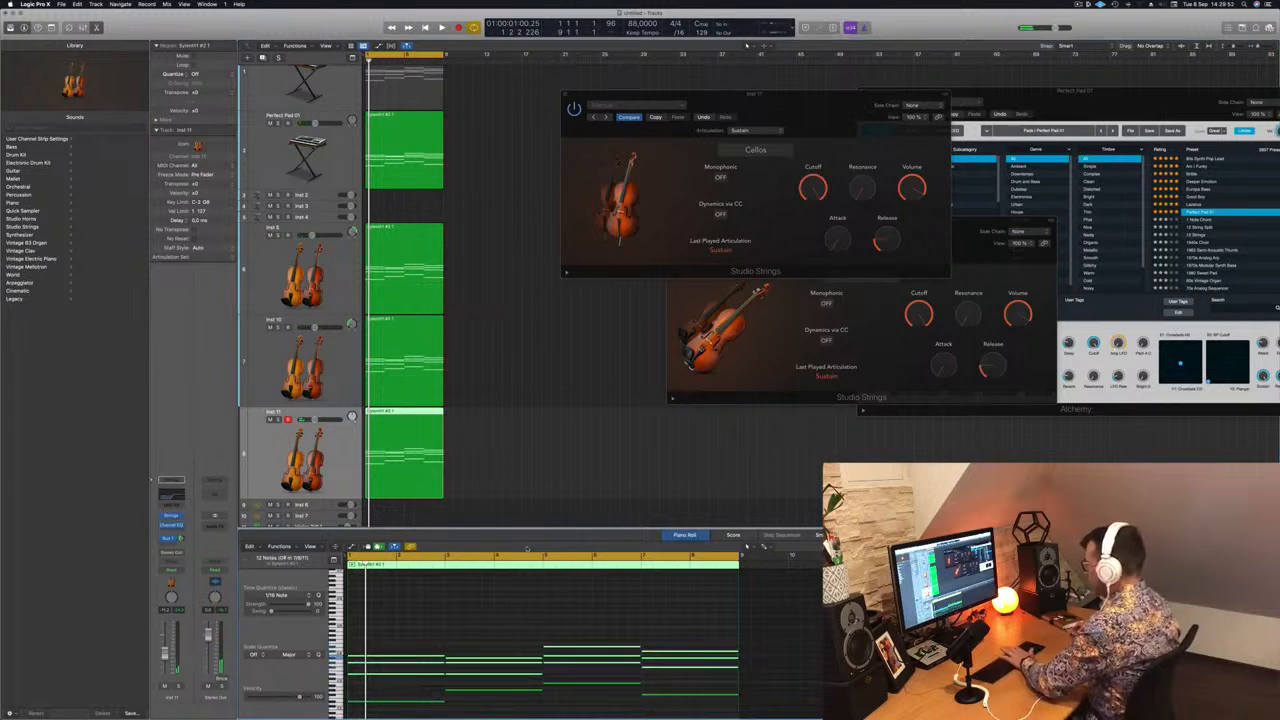
key(Delete)
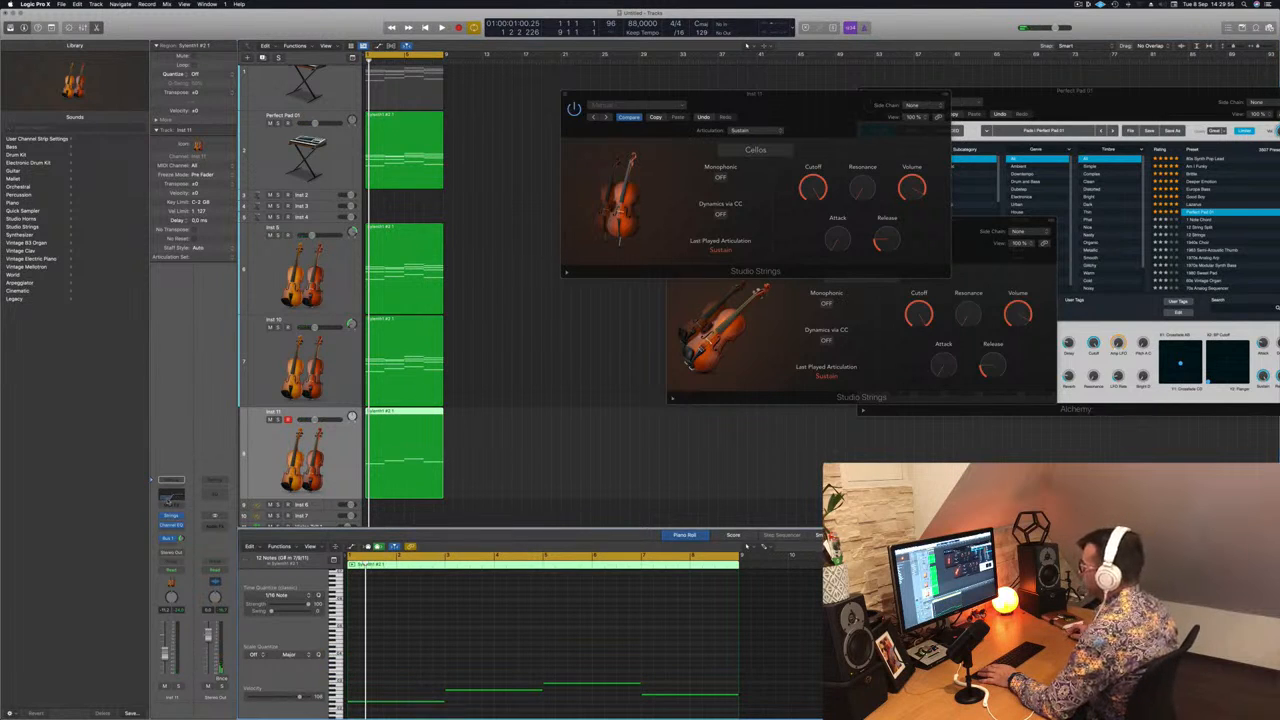
Lower the low-cut frequency in the Inst 11 Channel EQ to 20 Hz and move the EQ window aside during playback.
click(168, 501)
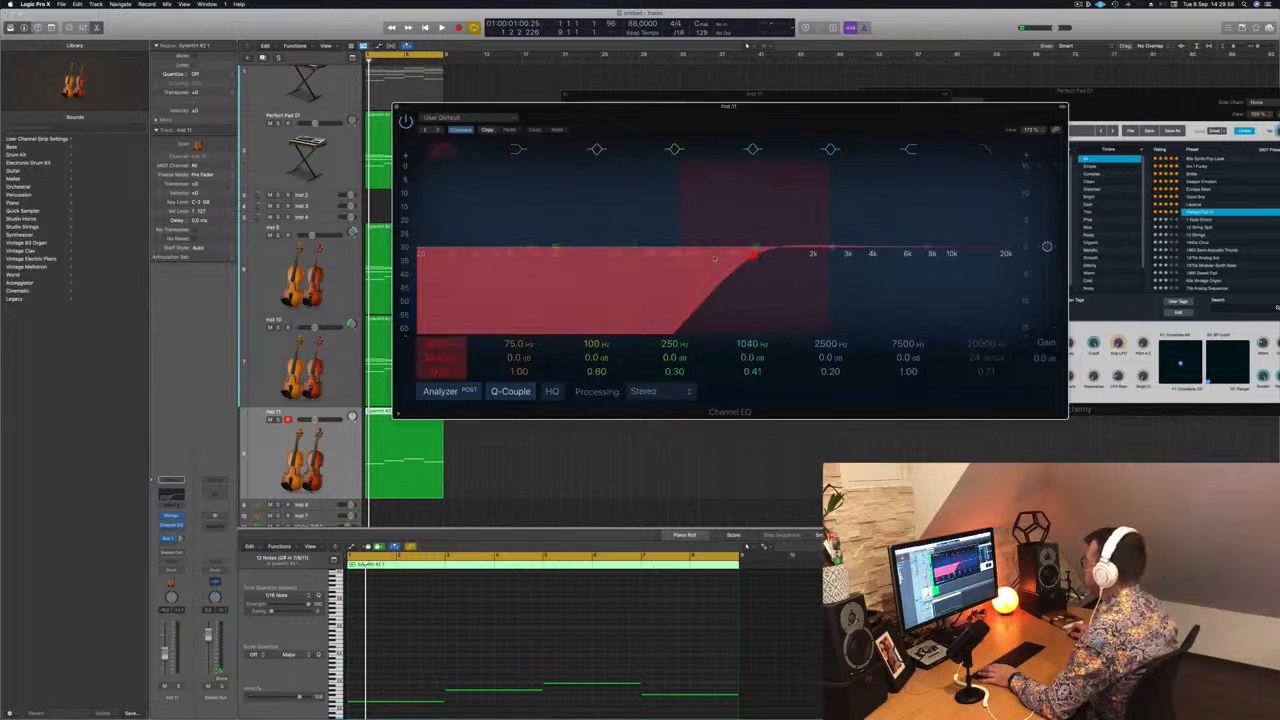
key(space)
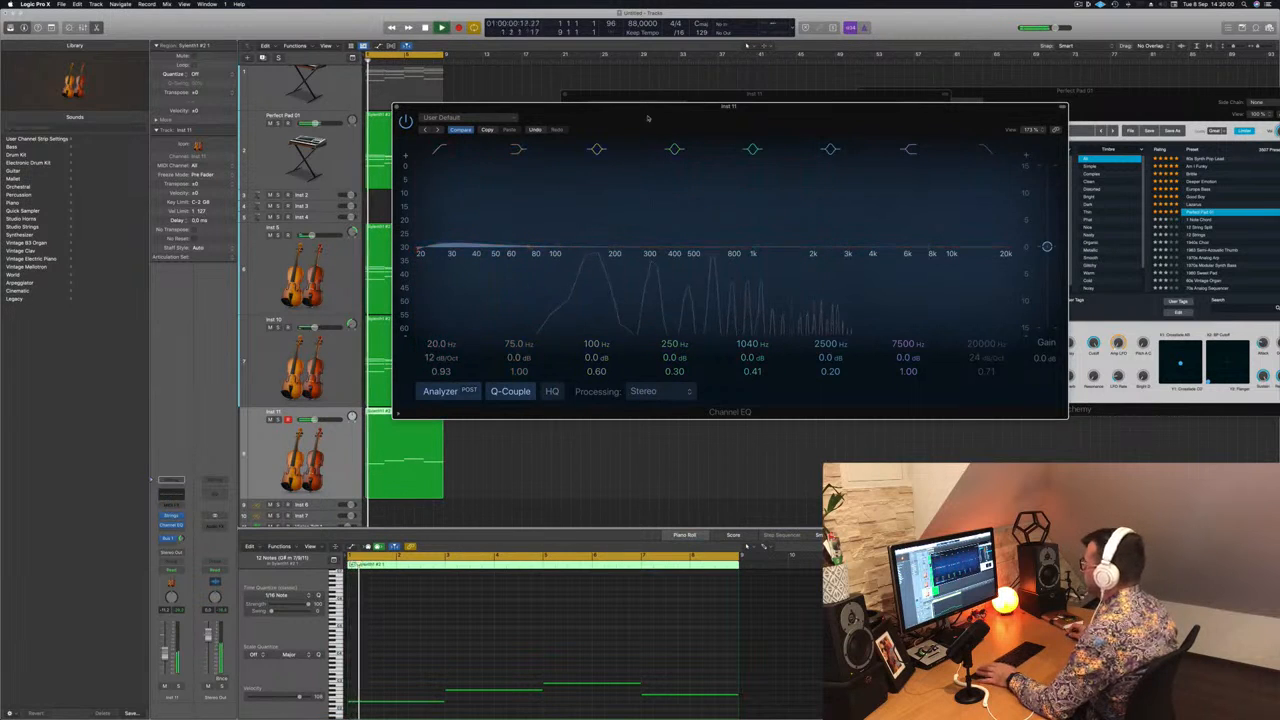
drag(647, 118, 841, 103)
Solo the Inst 11 cello track, raise its volume slightly, replay it from the start, and unsolo it.
key(s)
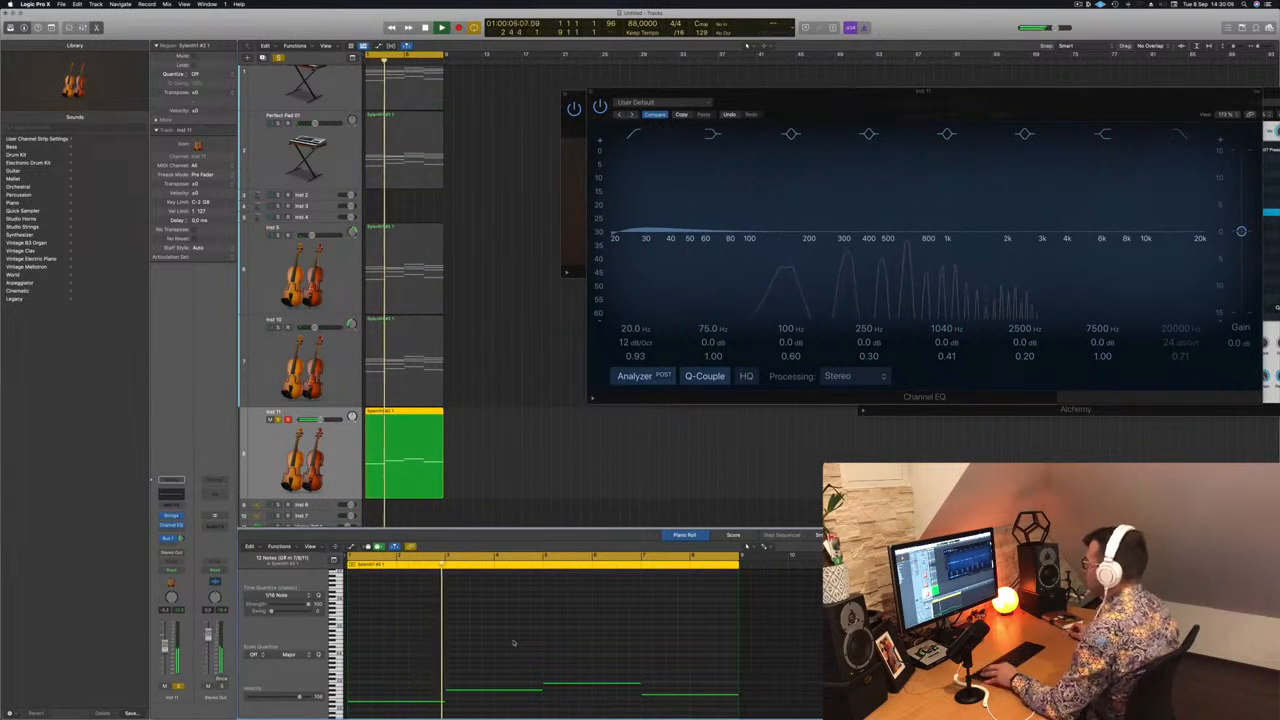
scroll(512, 627, down, 1)
key(space)
key(space)
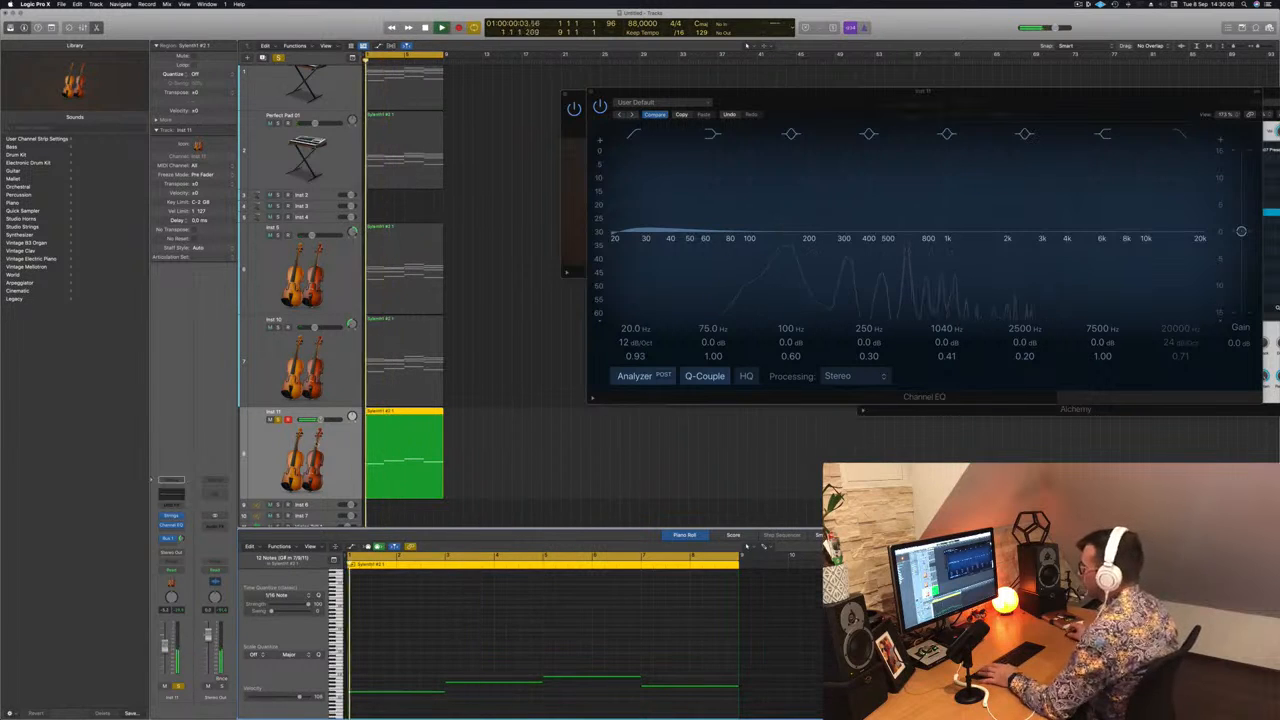
click(261, 454)
key(space)
key(space)
key(s)
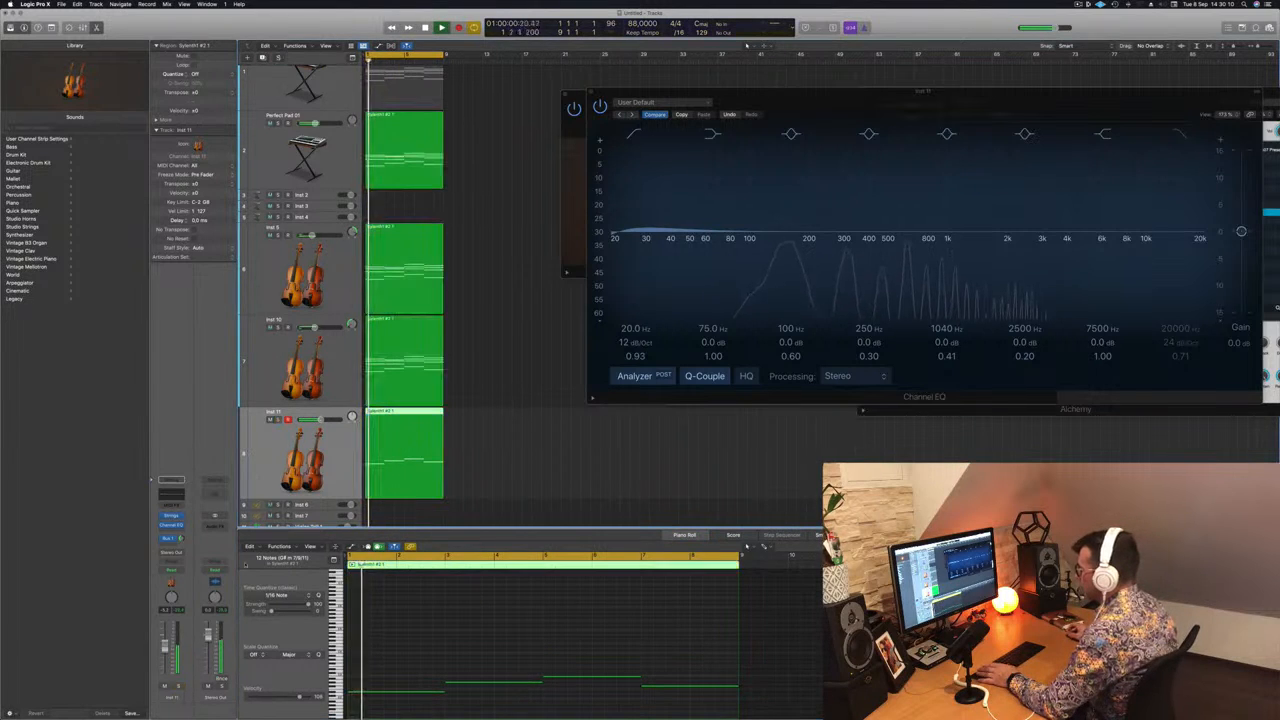
Solo the Inst 5, Inst 10 and Inst 11 tracks to hear the violins and cellos together.
click(278, 235)
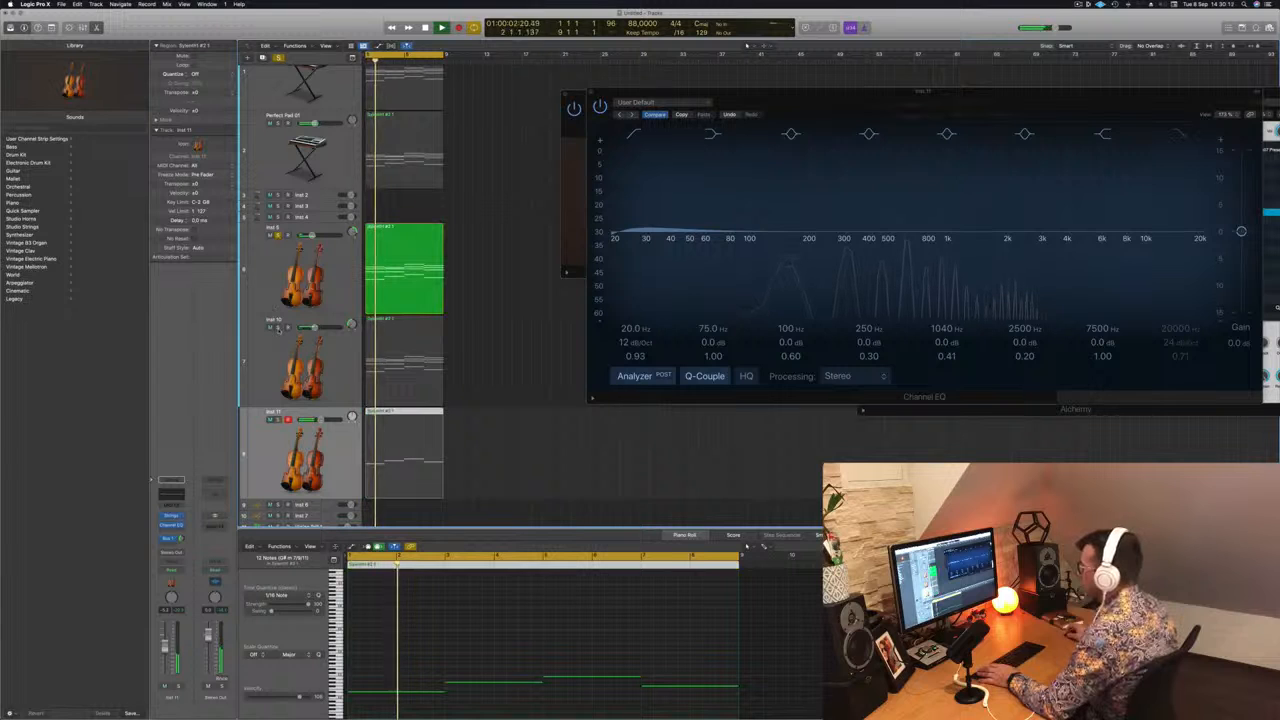
click(278, 328)
click(278, 419)
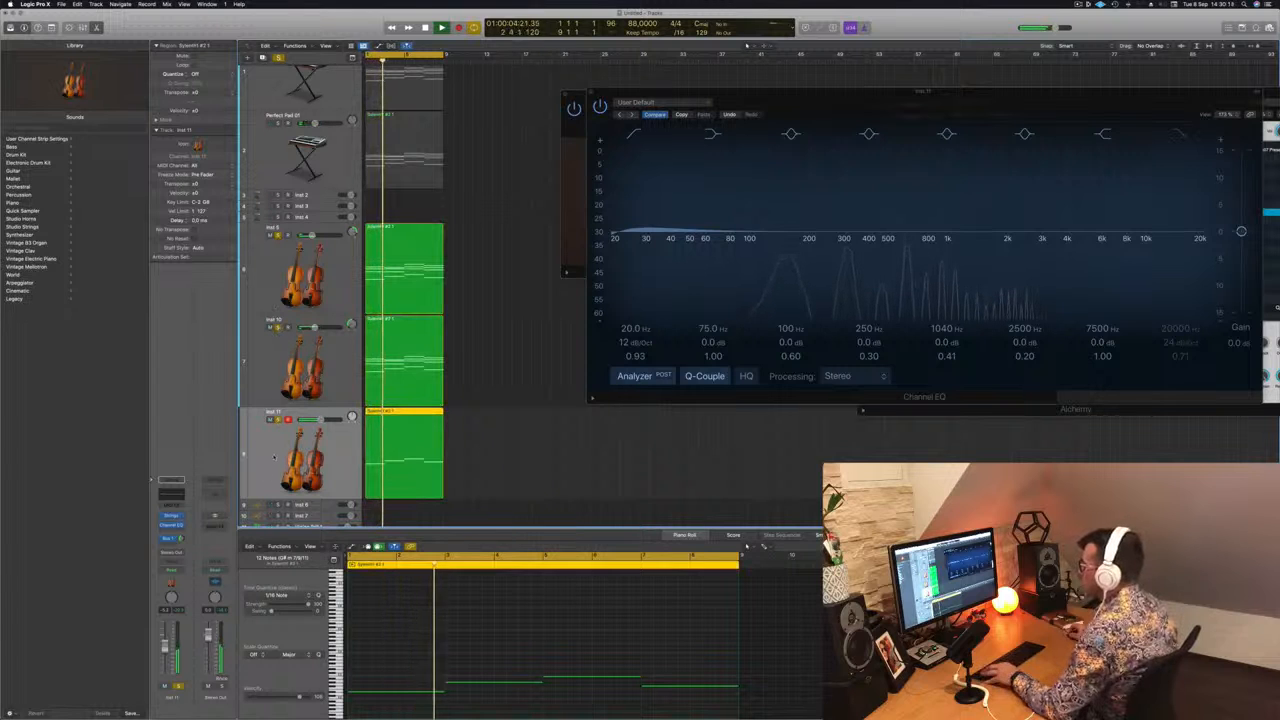
key(super+Up)
key(super+Up)
key(super+Up)
key(super+Up)
key(super+Up)
key(super+Up)
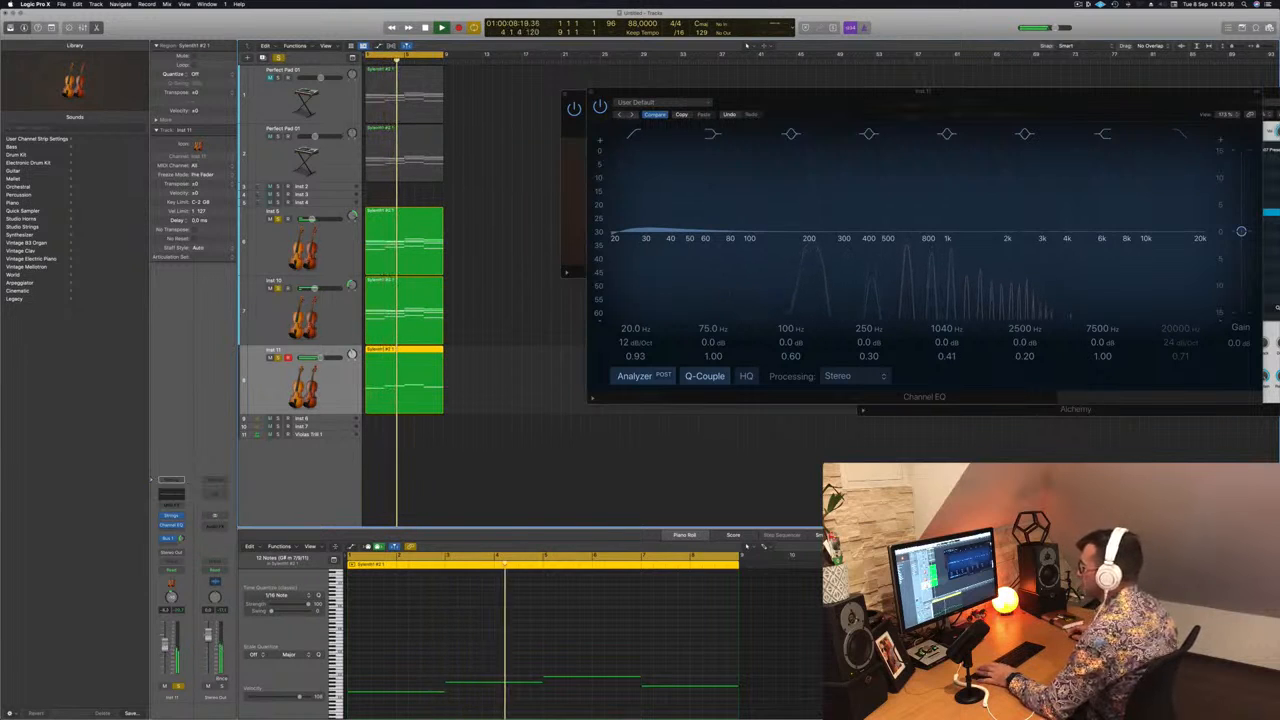
Duplicate the Inst 11 cello track with its region, transpose the copied notes down one octave, and play the soloed strings.
click(636, 341)
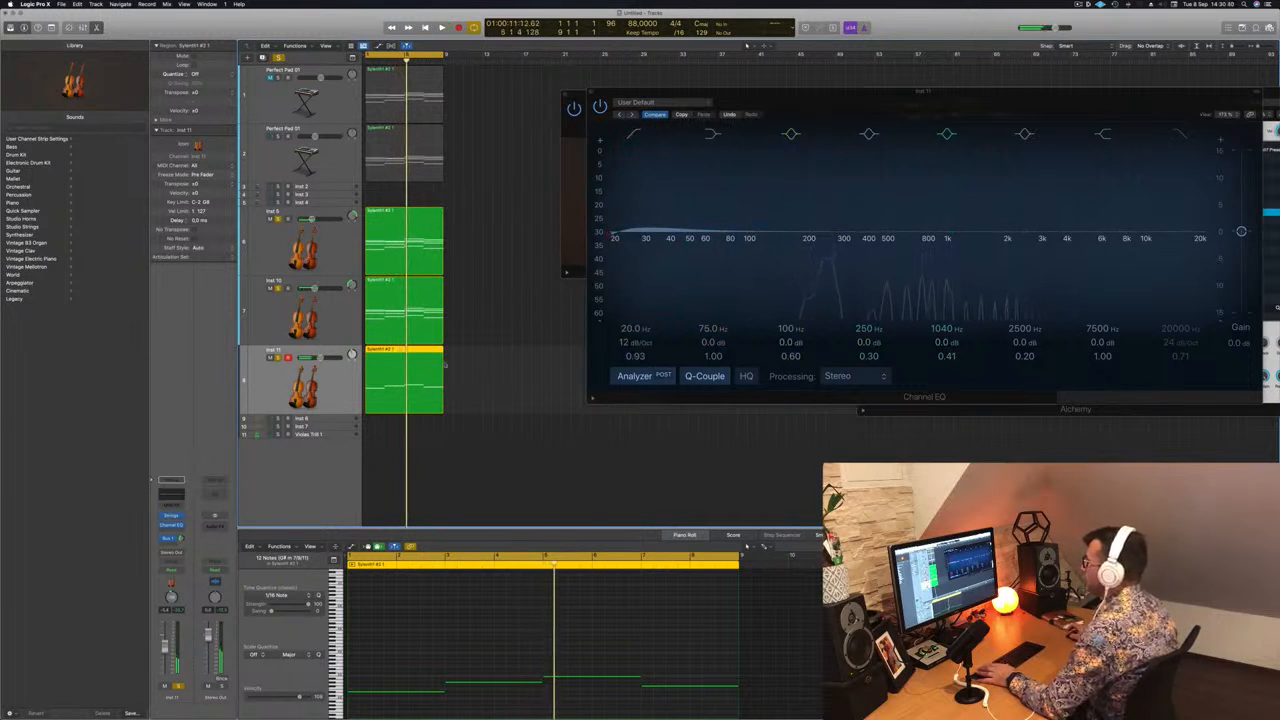
drag(444, 365, 392, 446)
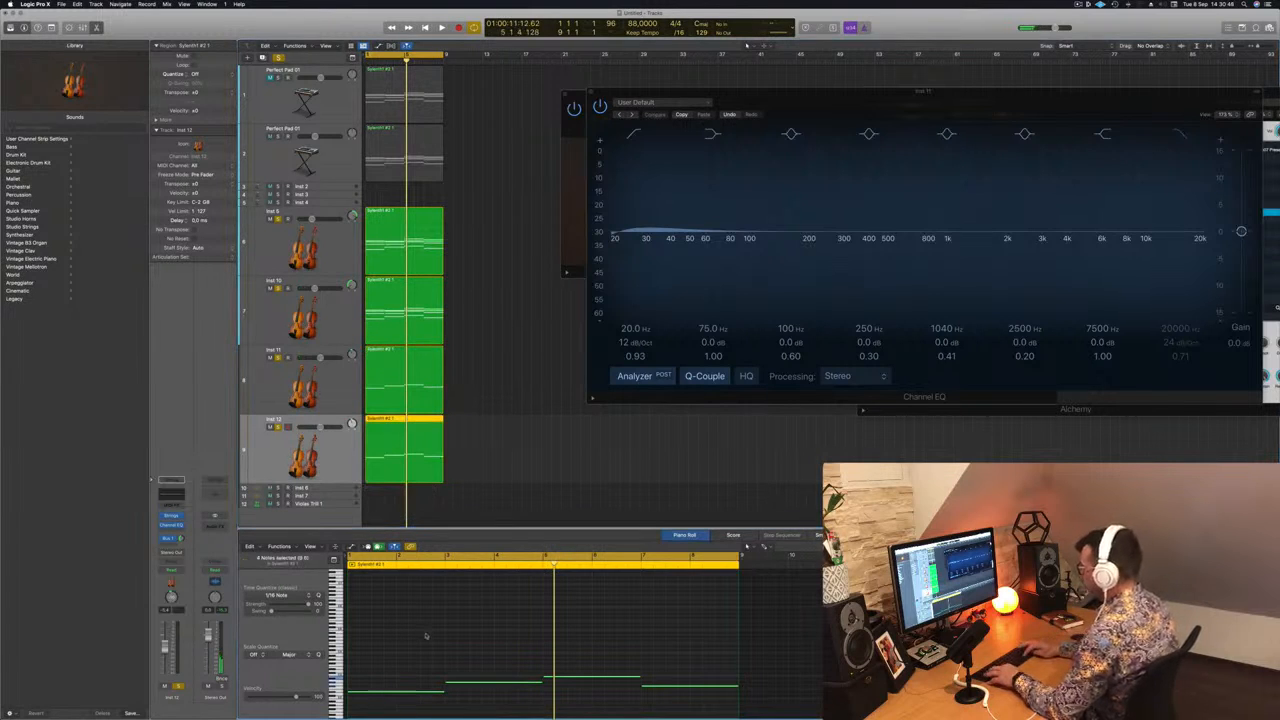
key(alt+shift+Down)
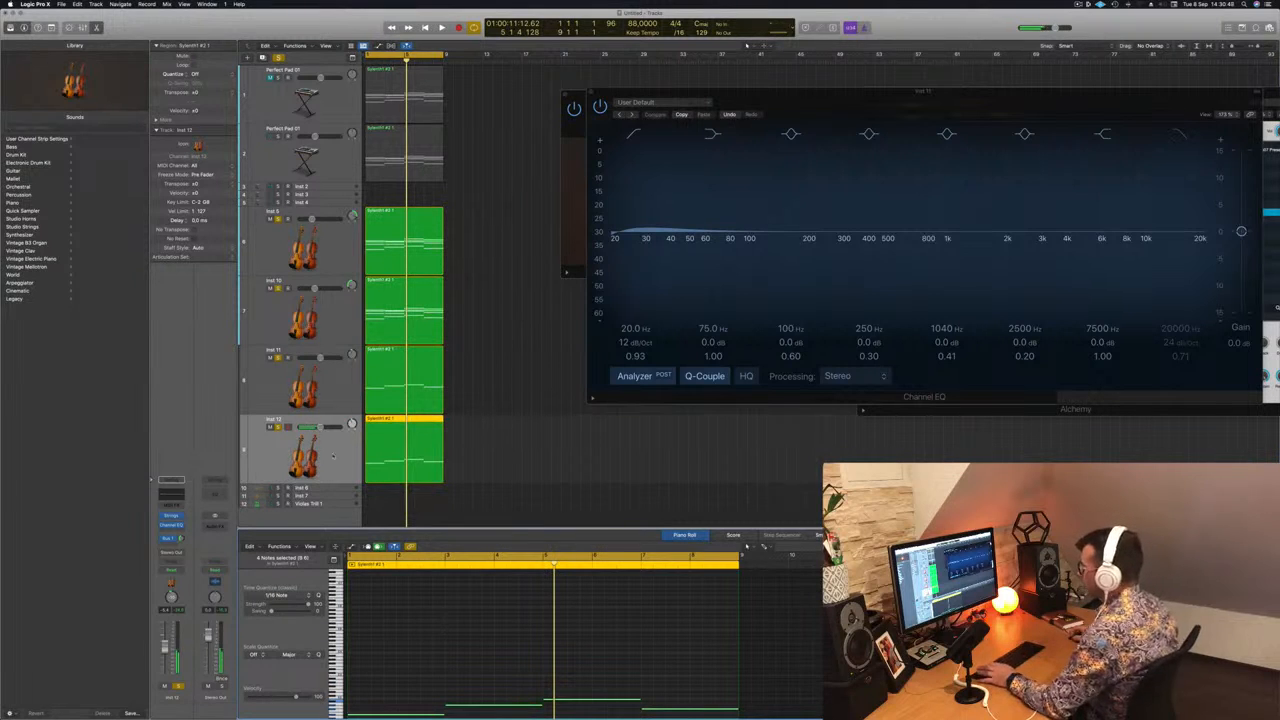
key(Return)
key(space)
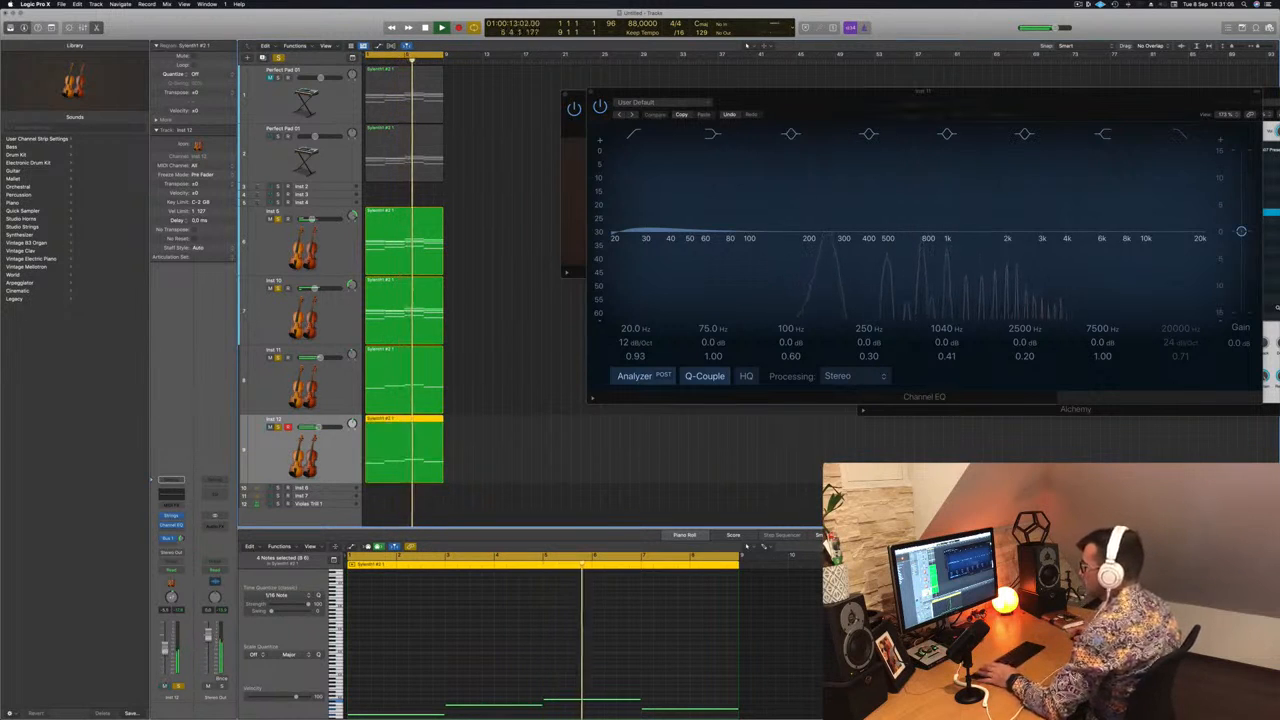
click(517, 466)
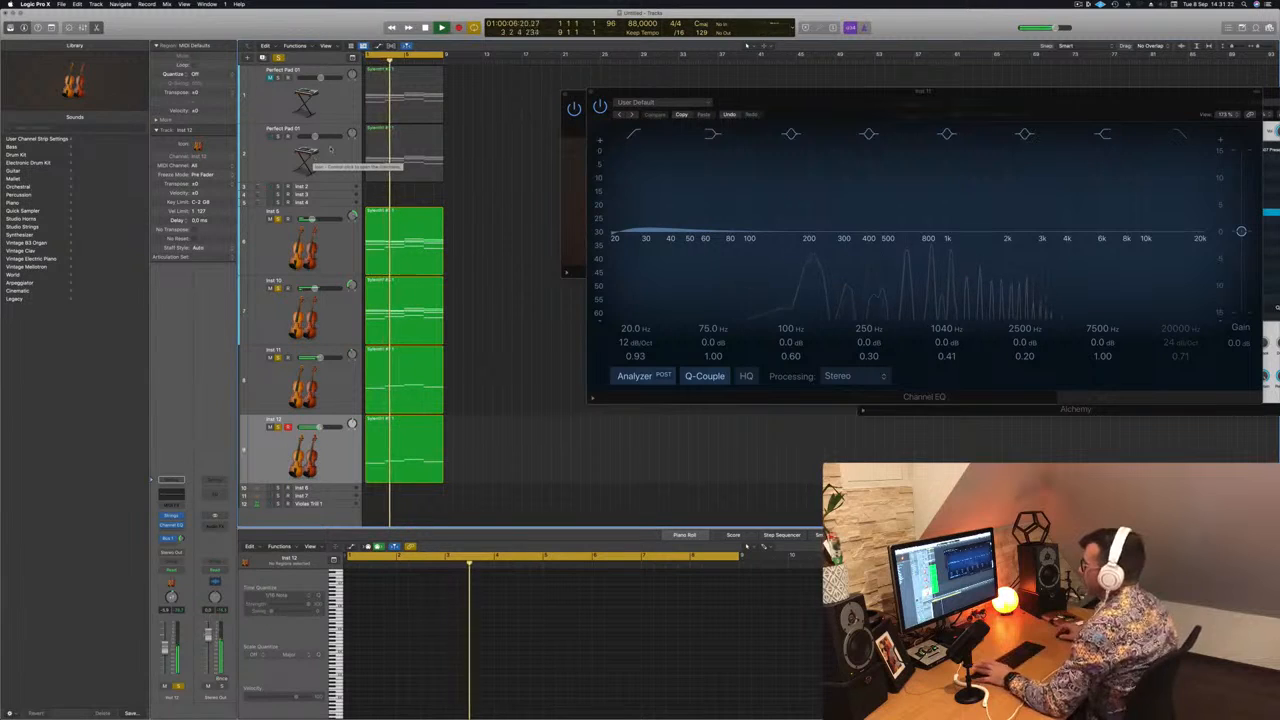
Unmute the first Perfect Pad 01 track, solo both pads alongside the strings, and lower the pad volumes during playback.
click(272, 157)
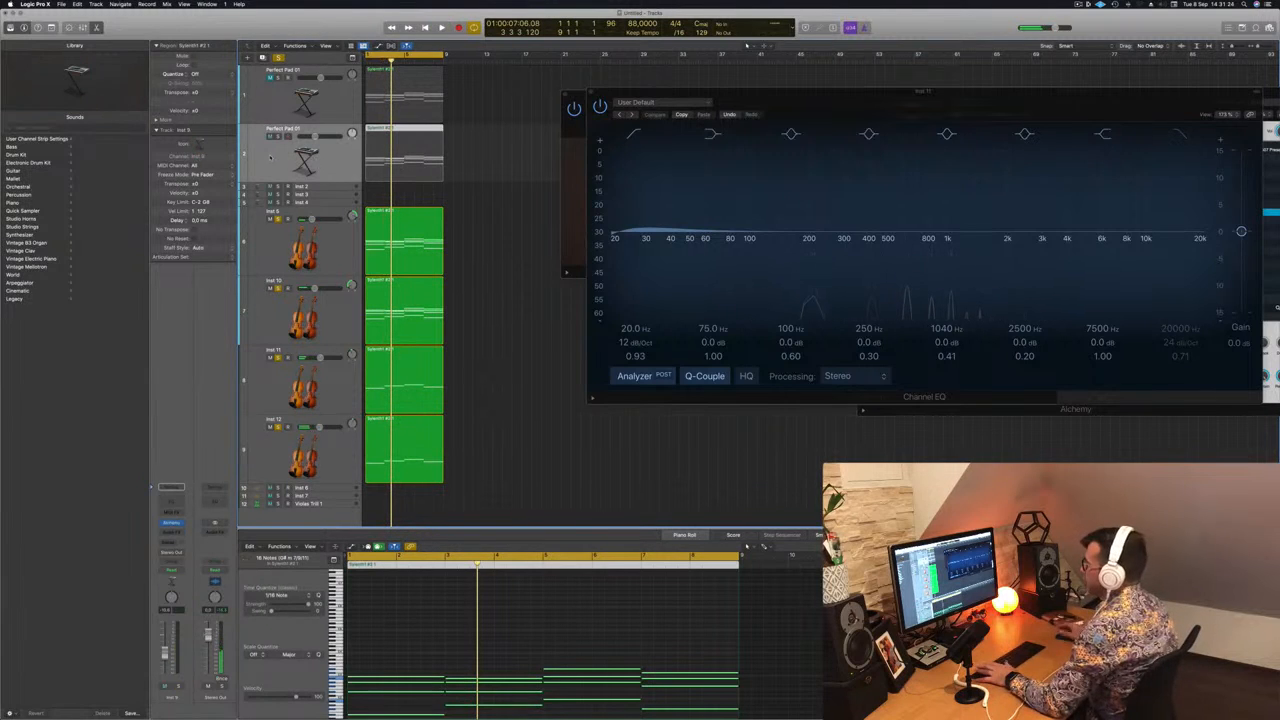
key(space)
click(267, 87)
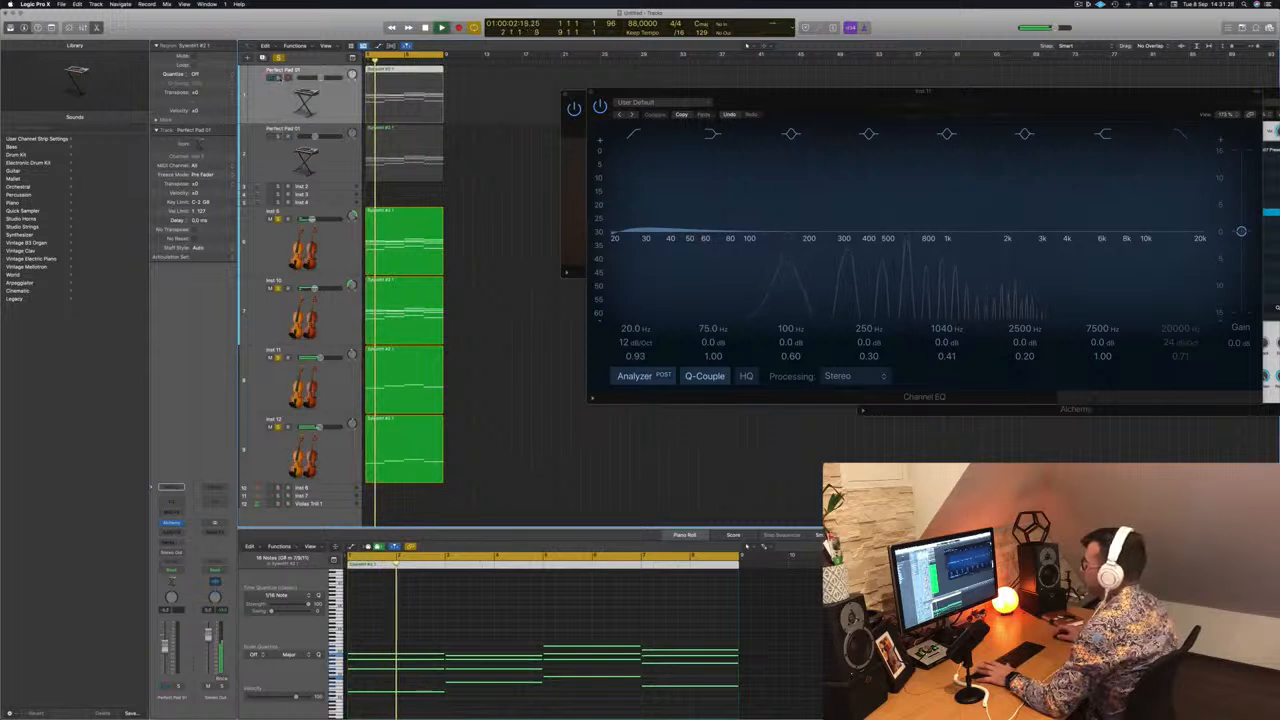
click(279, 78)
key(space)
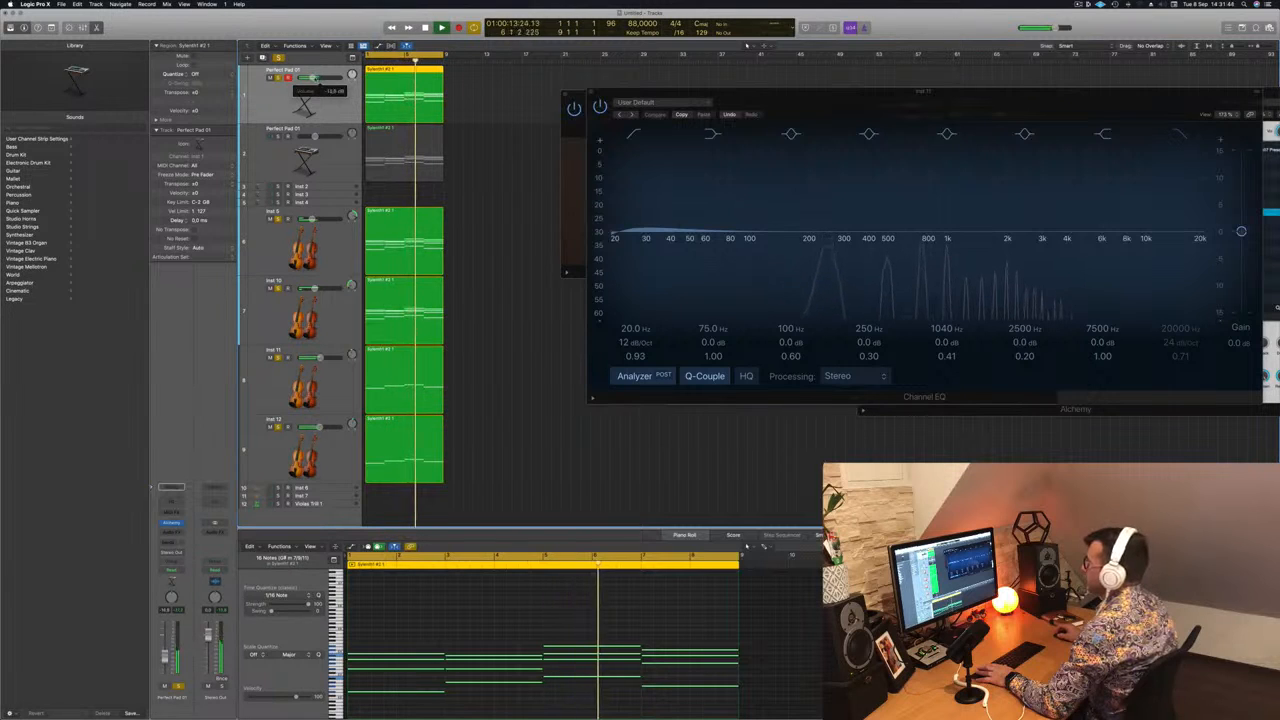
click(271, 152)
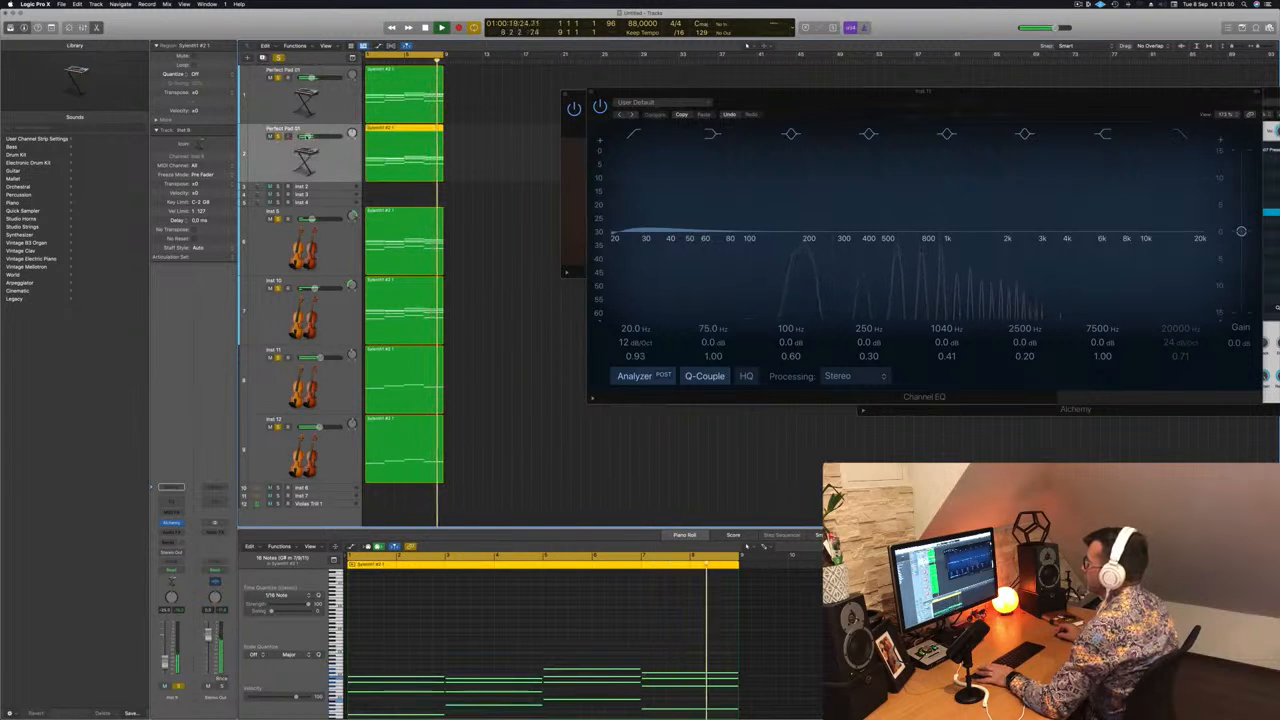
drag(308, 136, 310, 136)
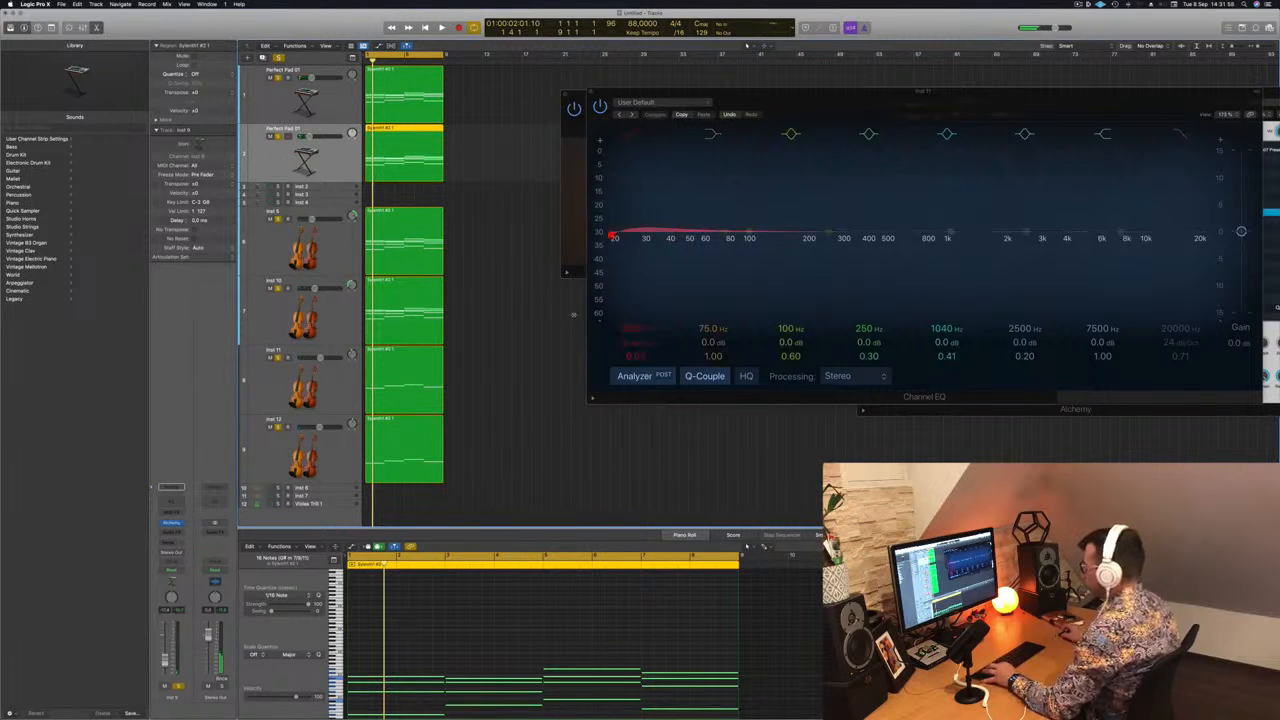
Open the mixer, play the pads and strings together, and clear the solo from all tracks.
click(545, 379)
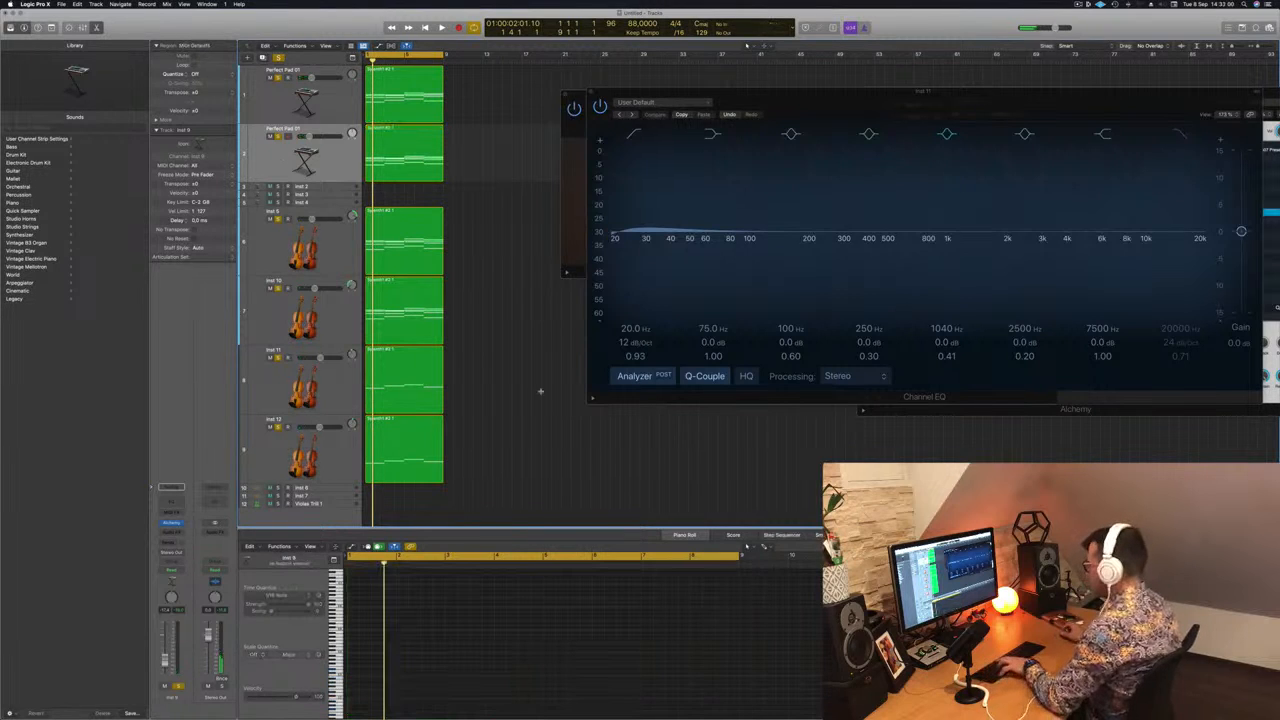
key(x)
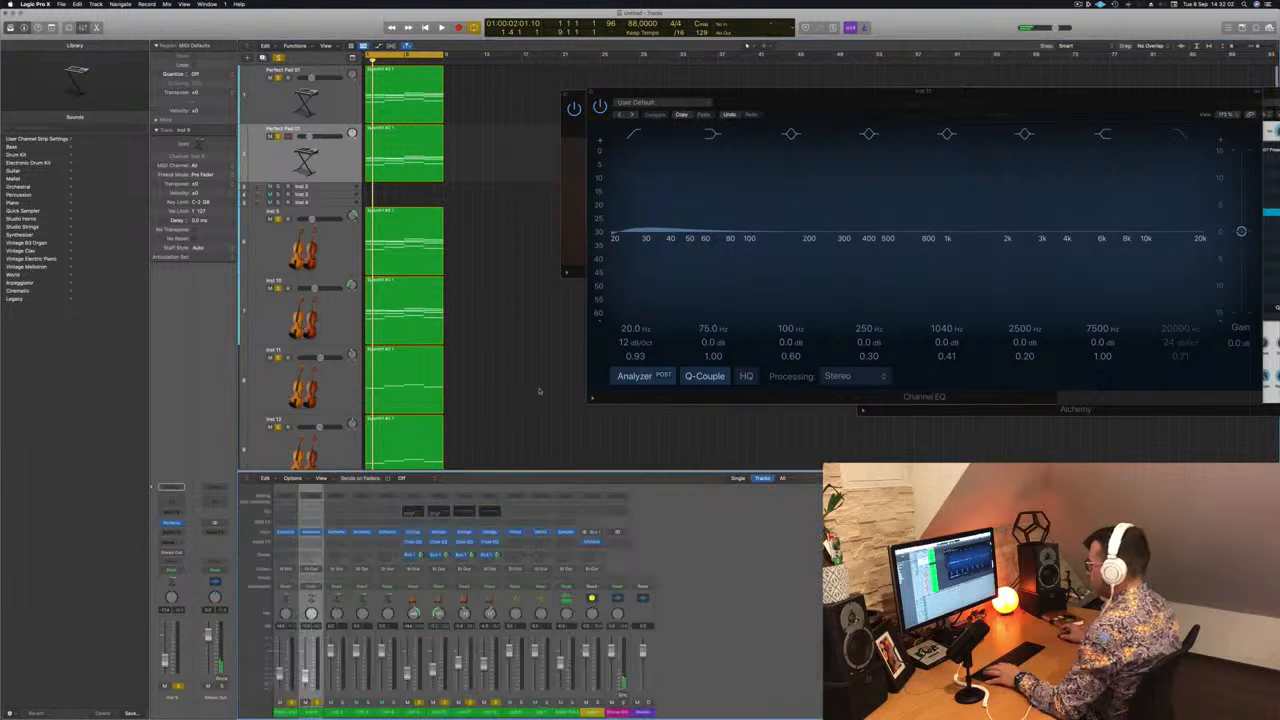
key(space)
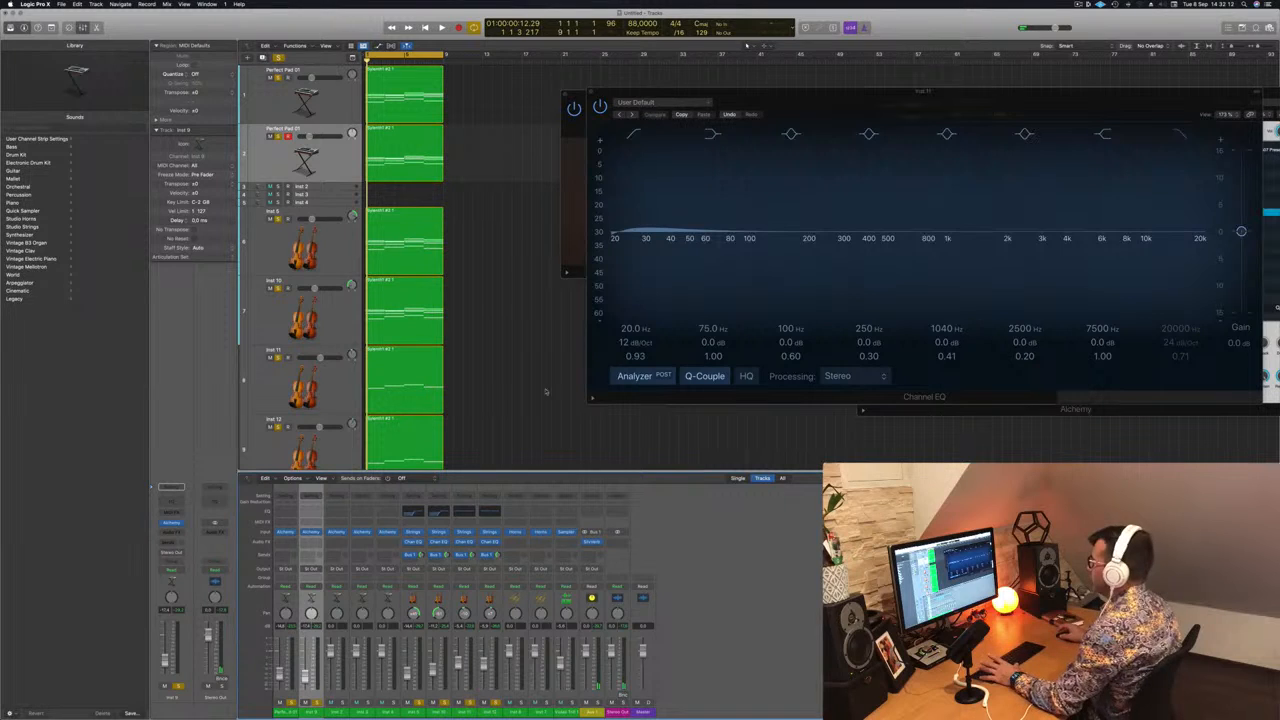
drag(837, 96, 811, 148)
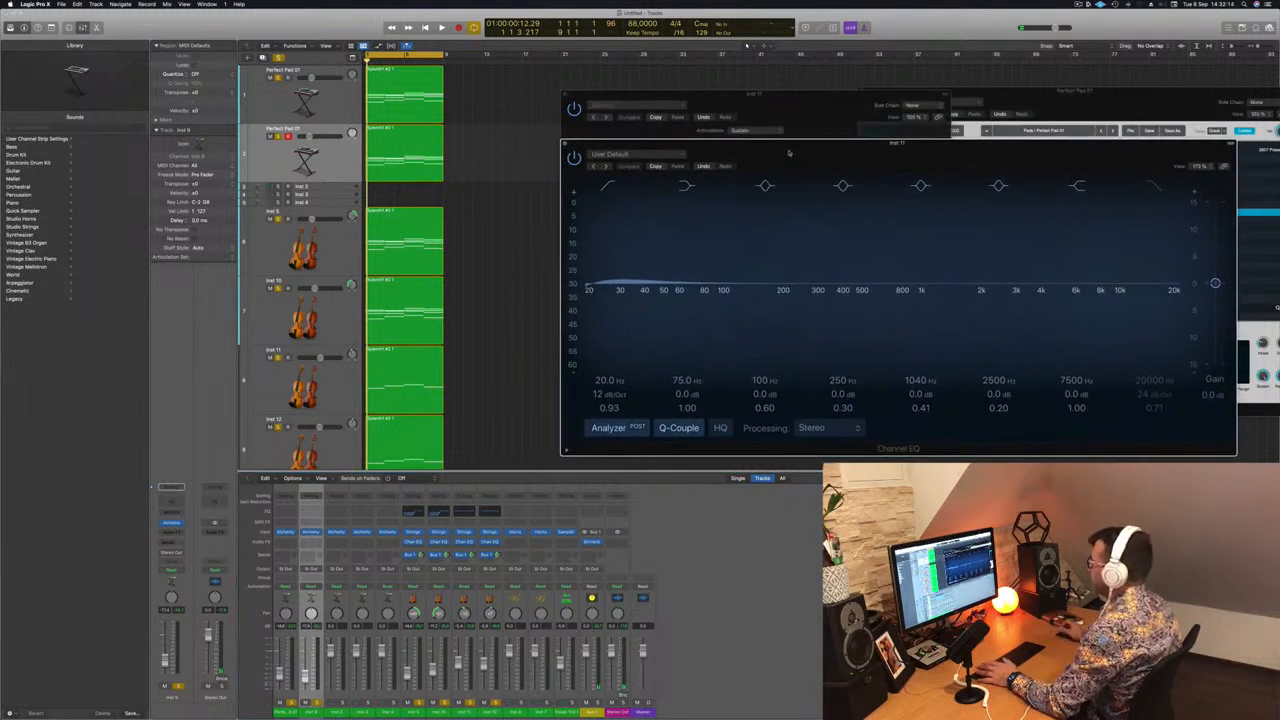
key(space)
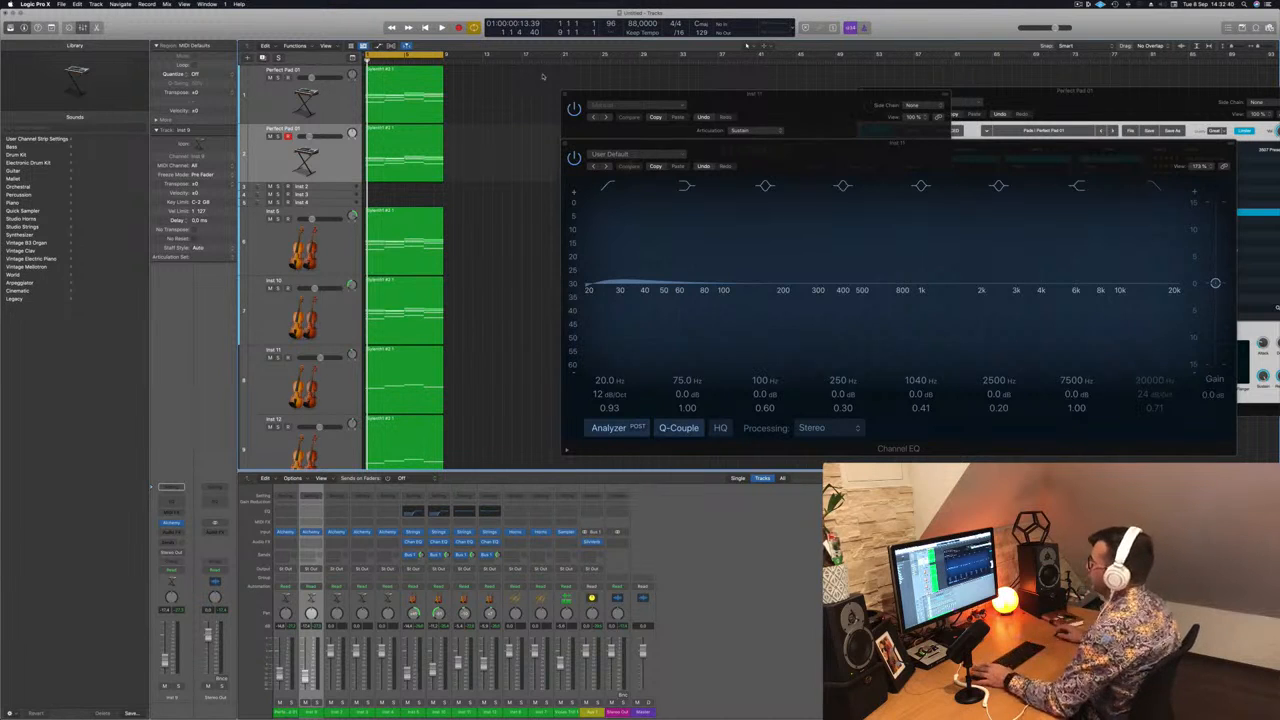
Play the full pad and string arrangement from the start with the Channel EQ window moved clear of the tracks.
key(space)
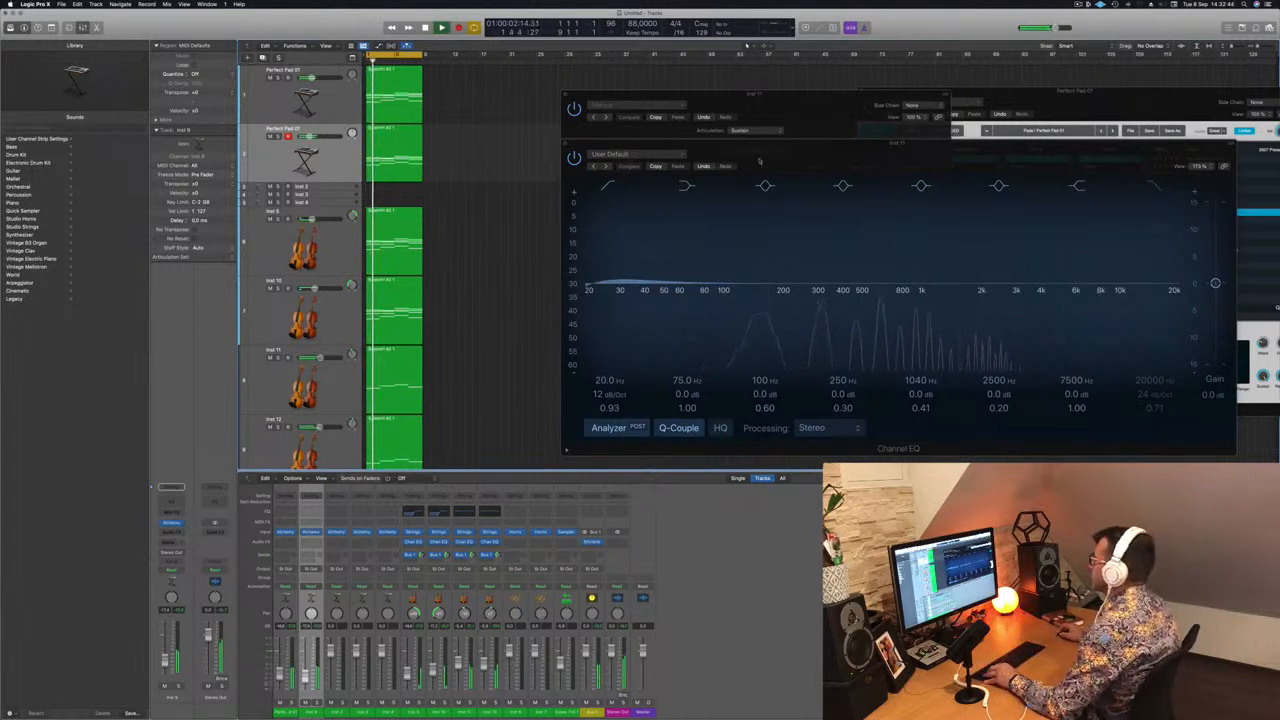
drag(764, 153, 909, 140)
key(super+Up)
key(super+Up)
key(super+Up)
key(super+Up)
key(super+Up)
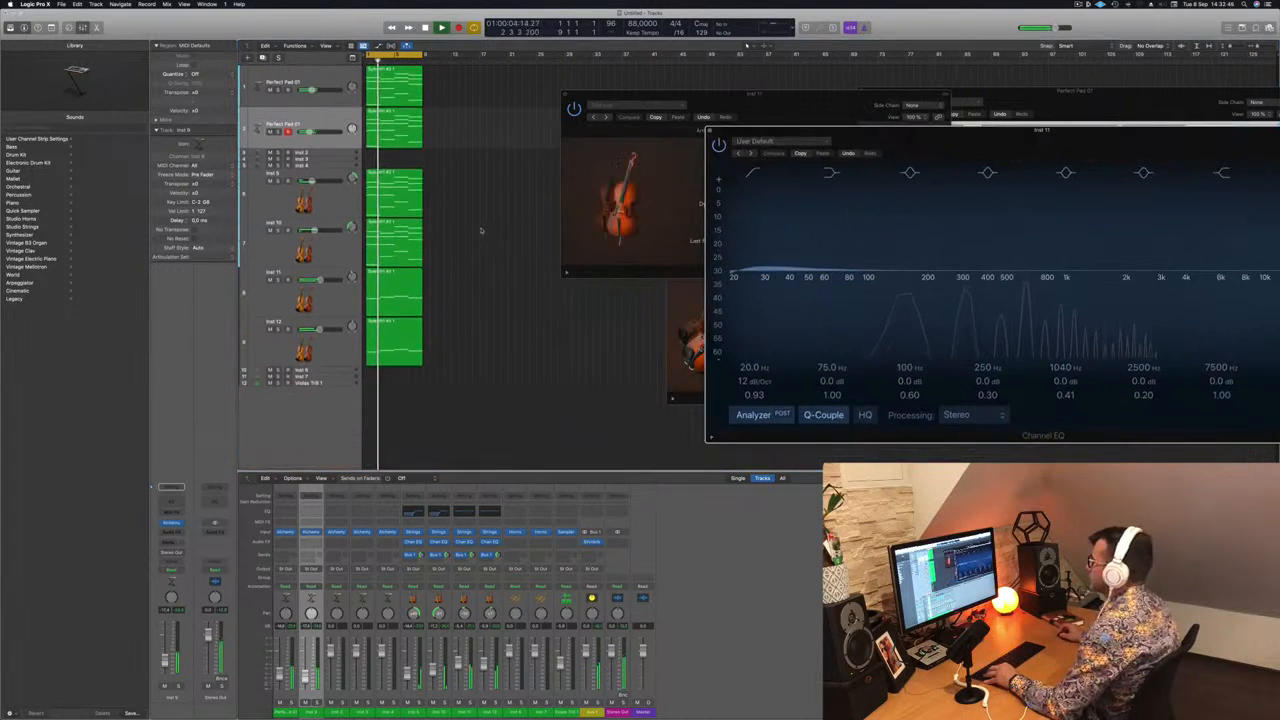
Stop playback, copy a violin chord region onto the empty horns track below Inst 12, and turn on track zoom.
key(super+Up)
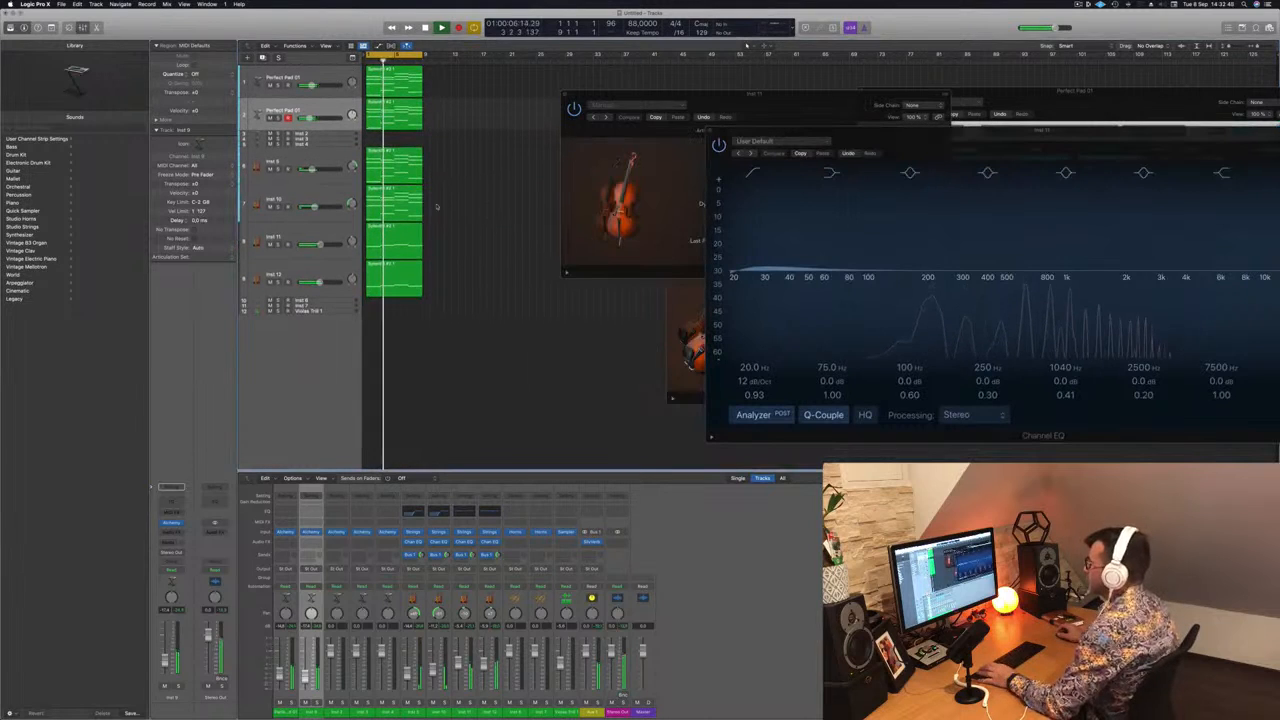
key(space)
click(393, 155)
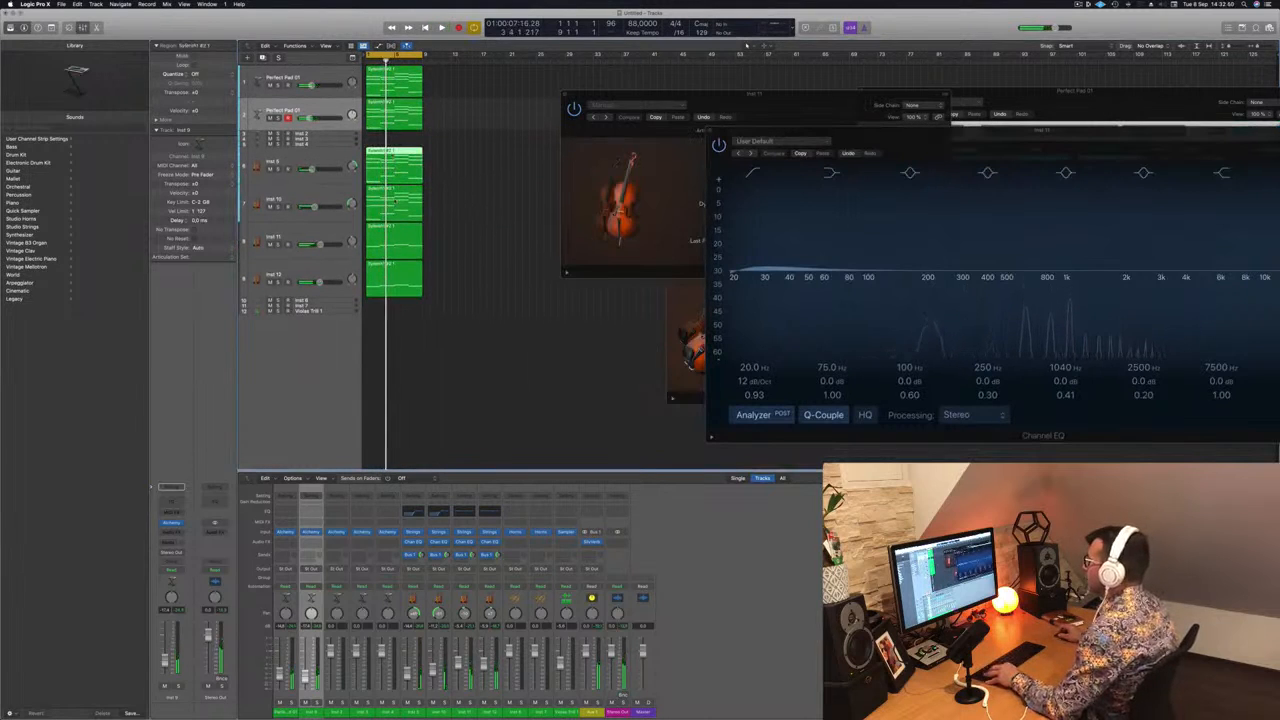
drag(395, 202, 389, 301)
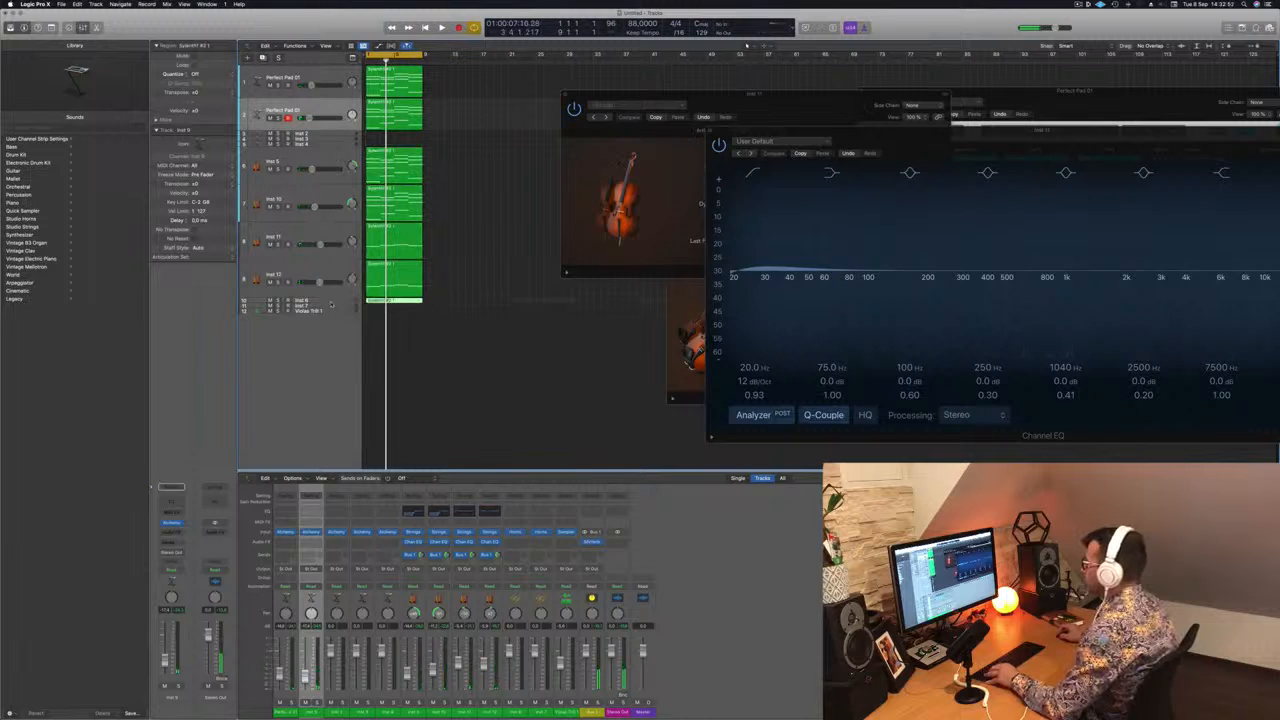
click(331, 303)
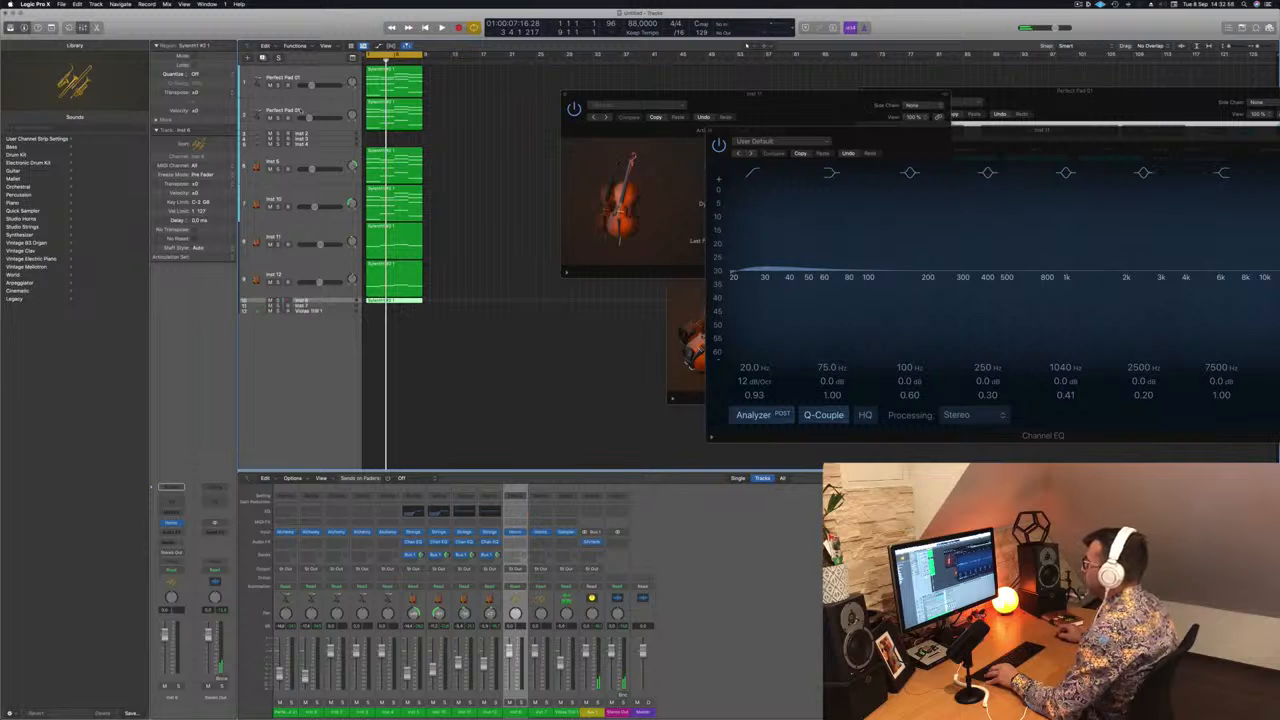
click(51, 28)
click(147, 48)
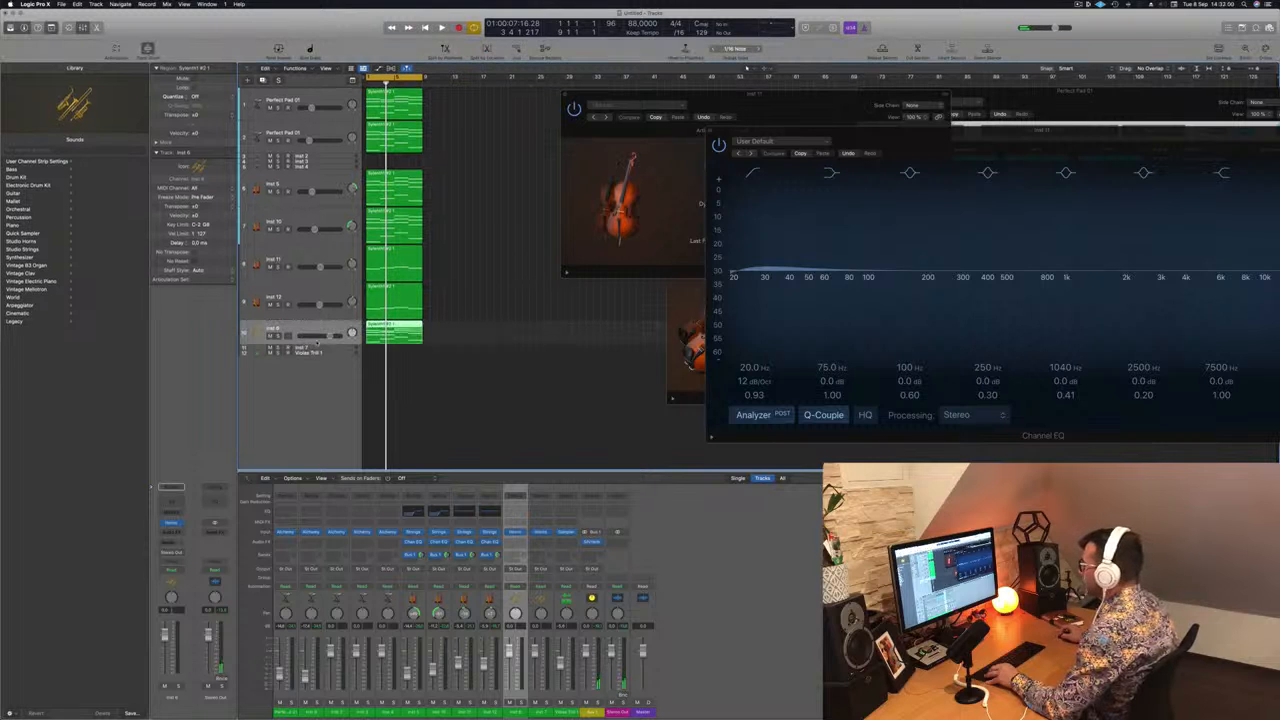
Delete the lower notes of the copied horns region, keeping only the top note of each chord as a melody.
double_click(395, 324)
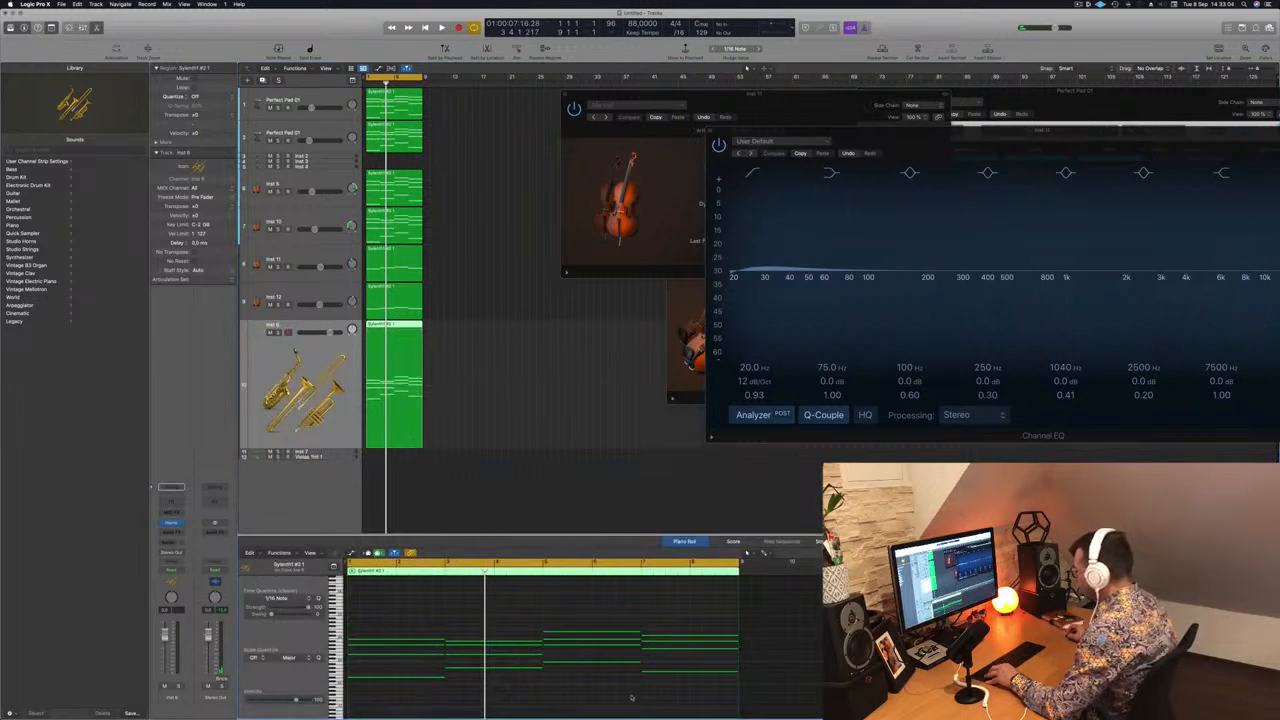
drag(626, 711, 380, 592)
key(Delete)
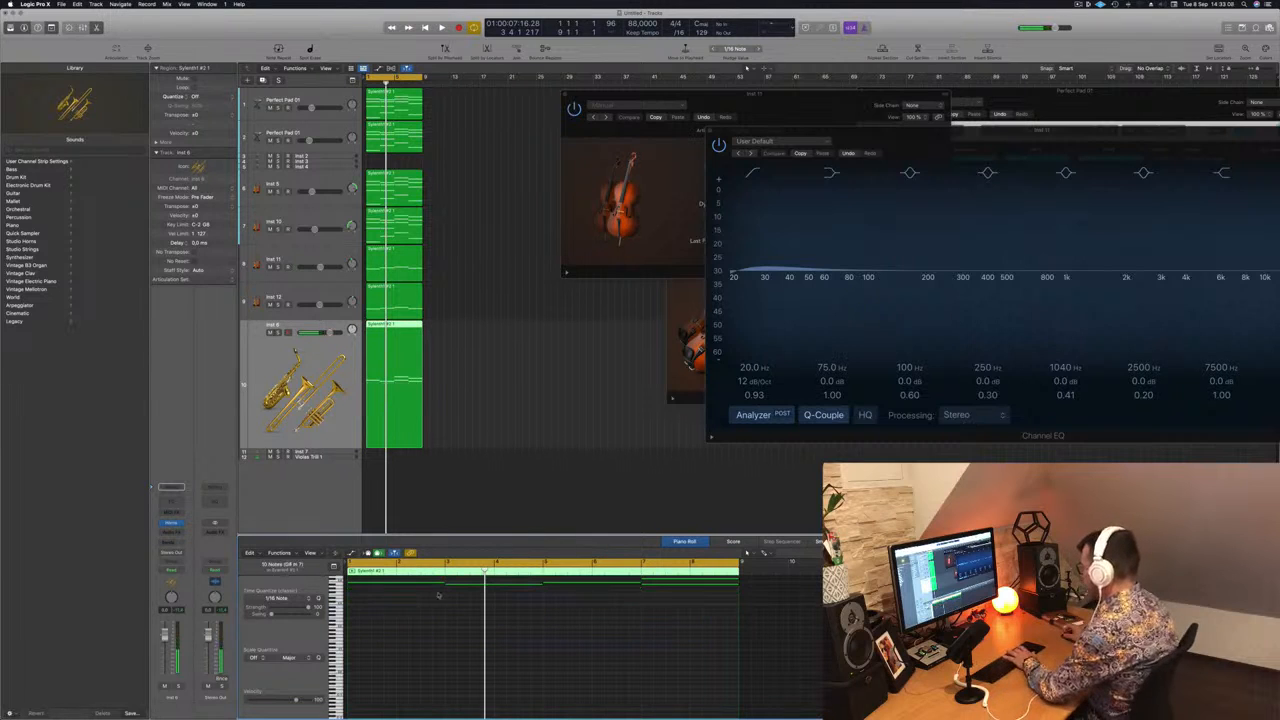
click(686, 586)
key(Delete)
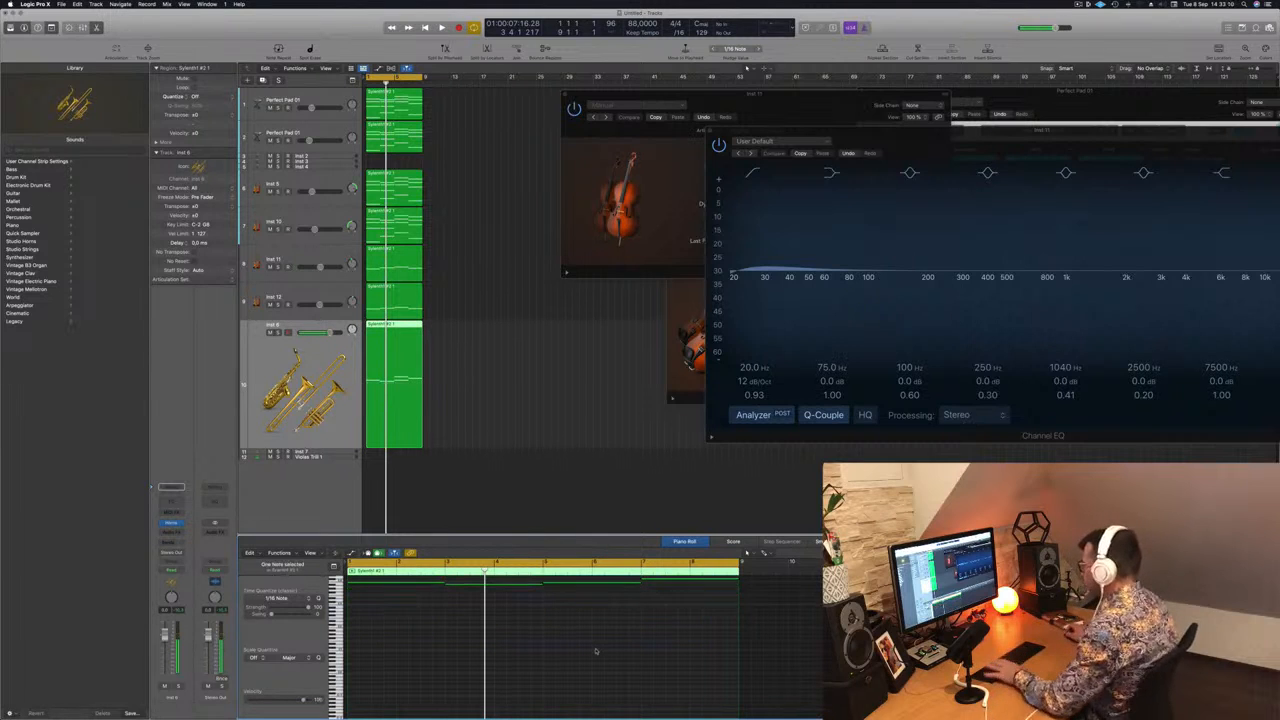
scroll(596, 651, up, 3)
click(600, 619)
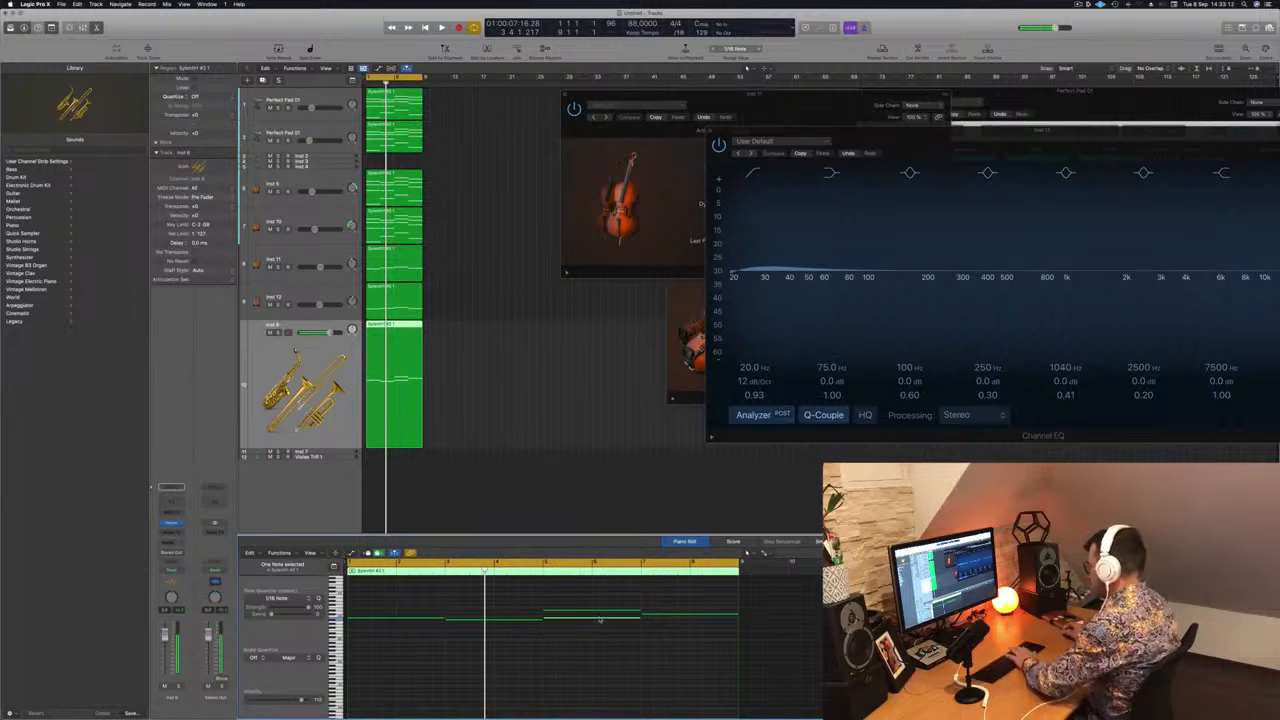
key(Delete)
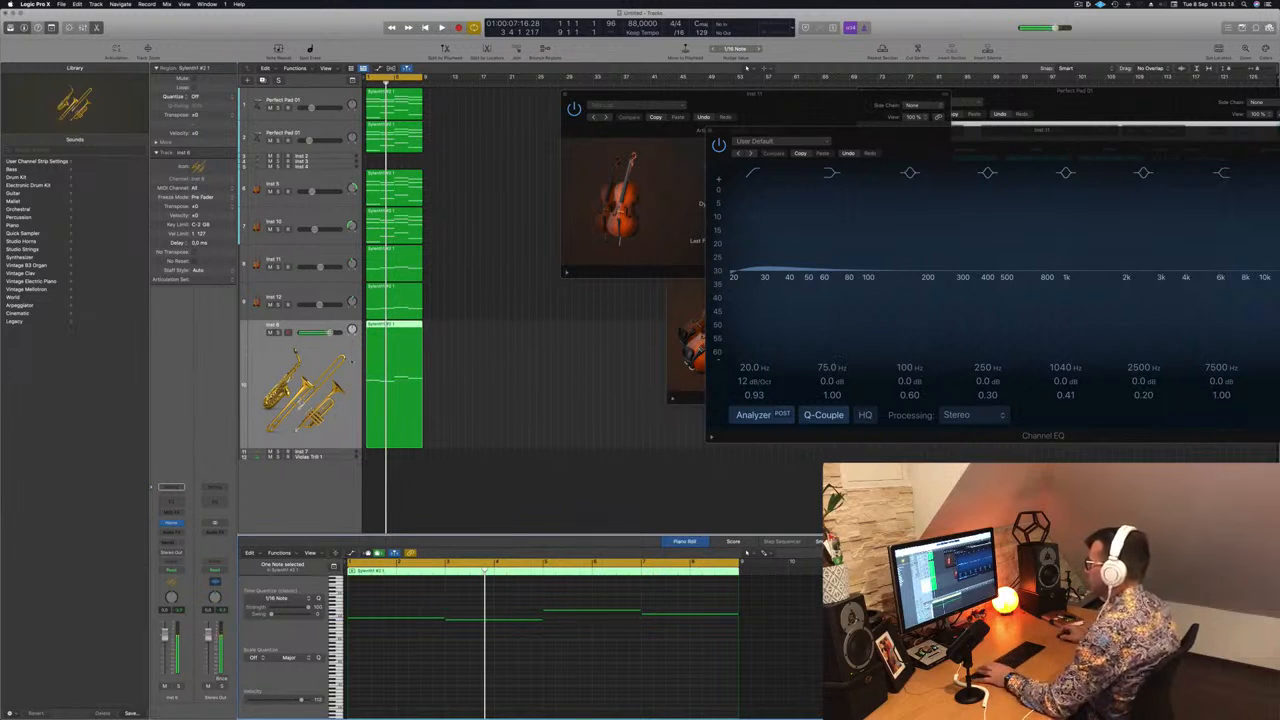
Play the melody with the arrangement, look through the Studio Horns instruments, and move the Trumpet 1 window clear of the tracks.
click(516, 360)
key(space)
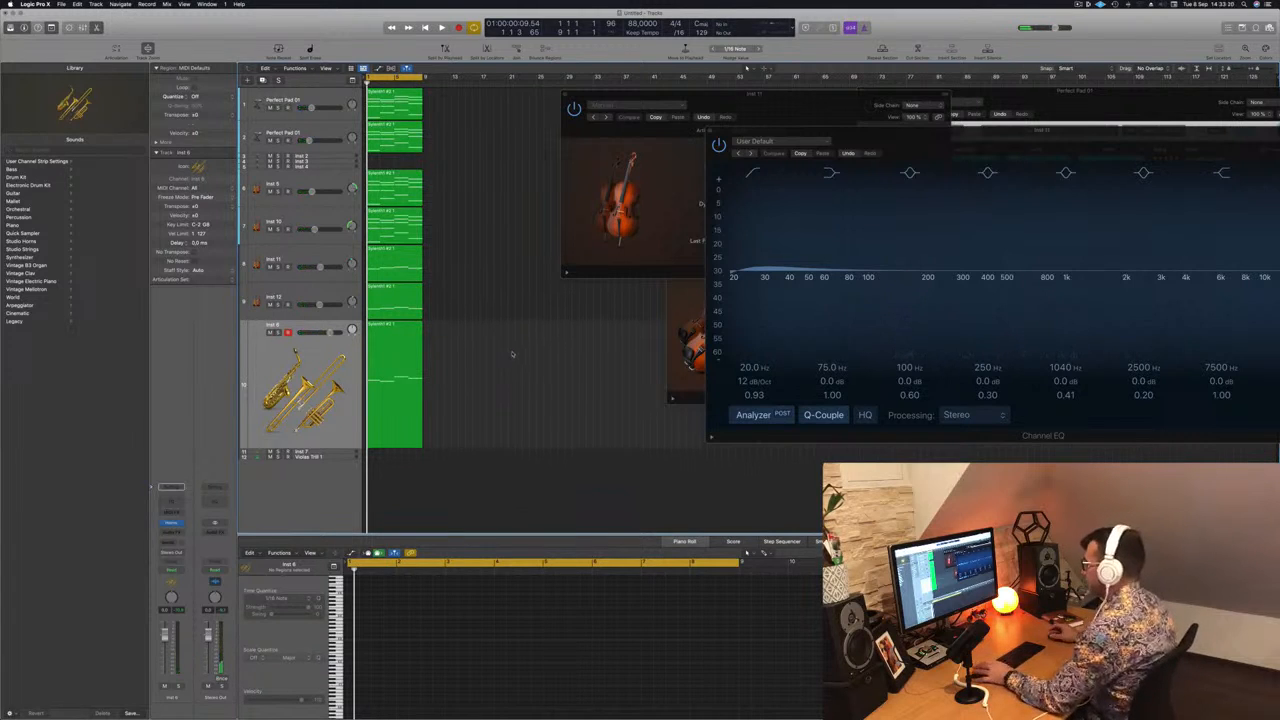
click(417, 388)
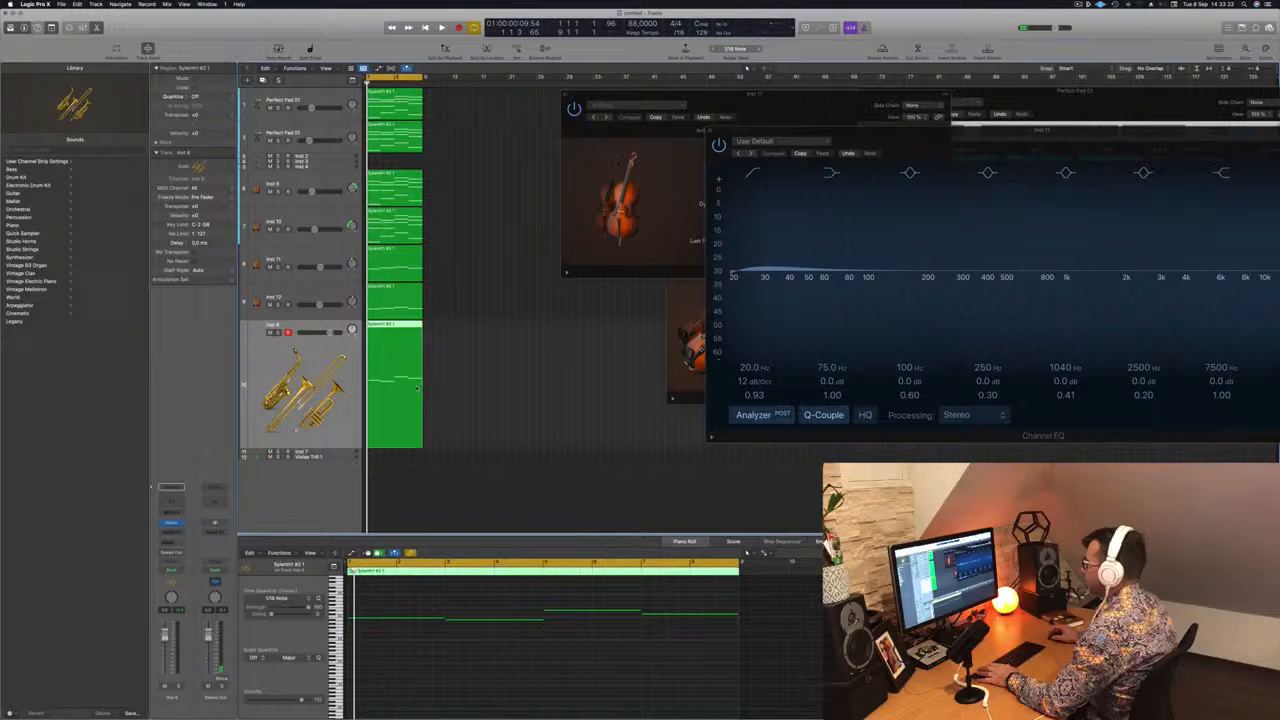
click(173, 523)
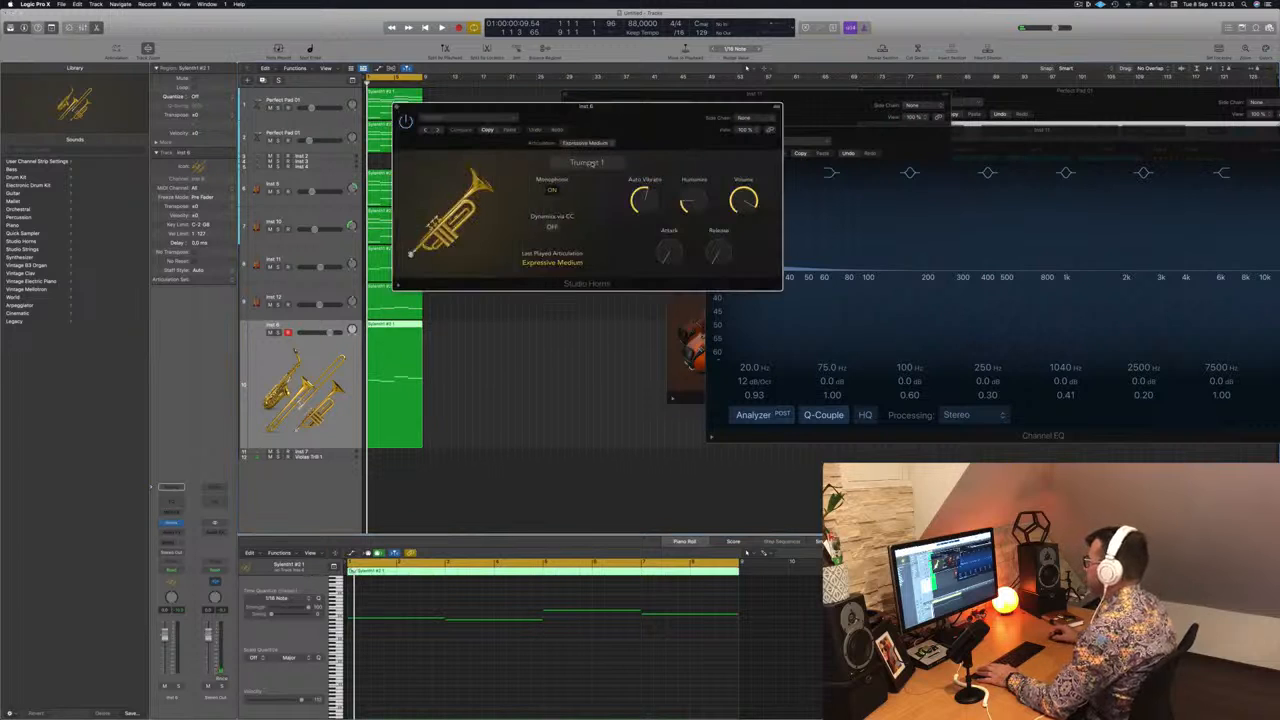
click(592, 164)
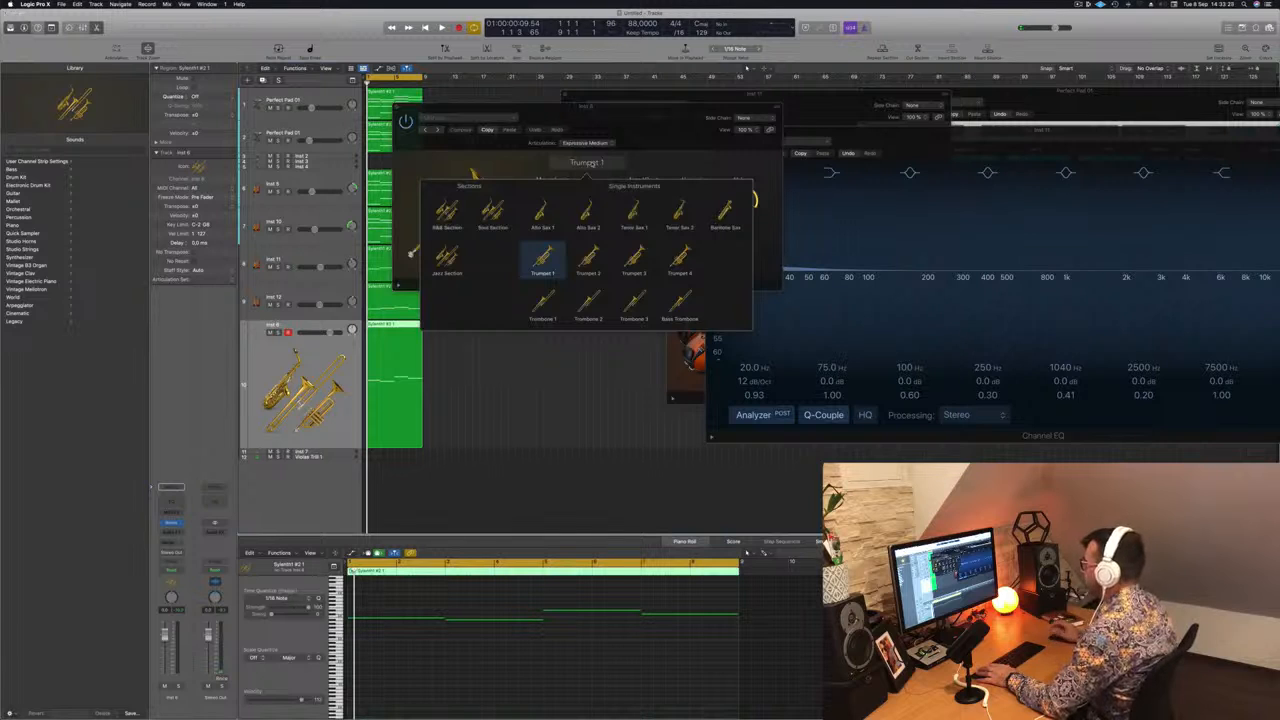
click(670, 150)
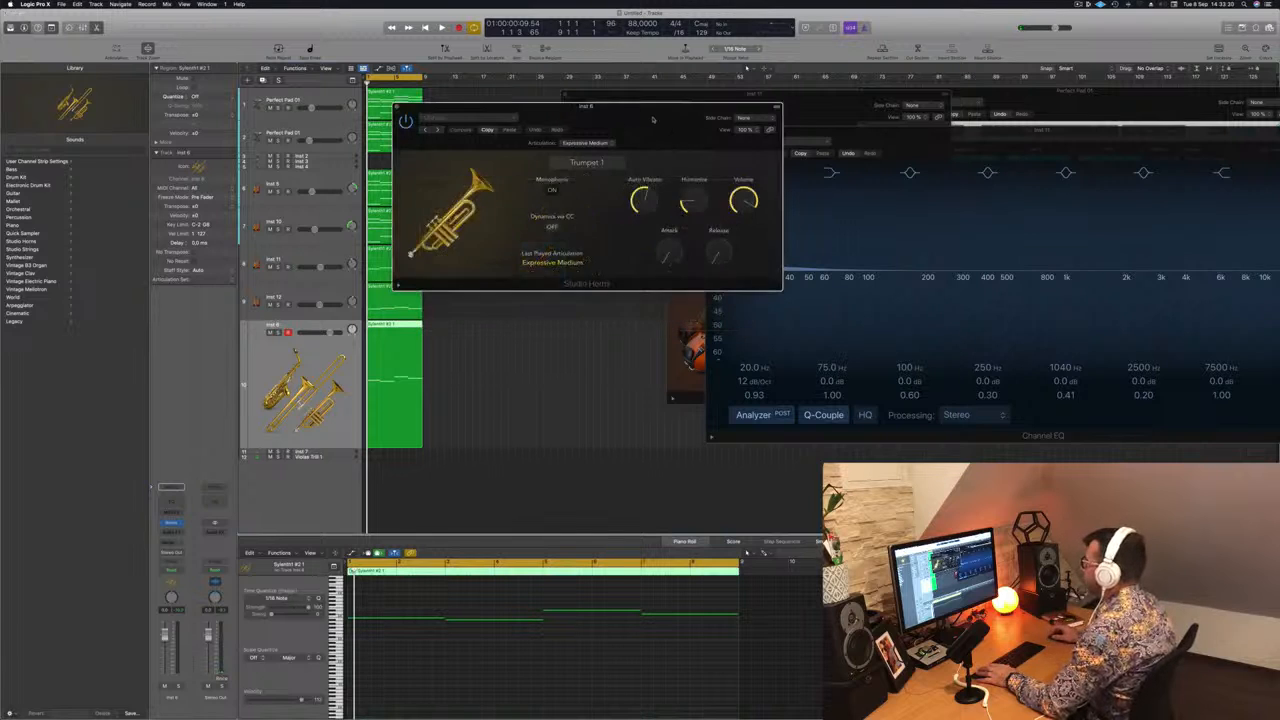
drag(652, 114, 1062, 150)
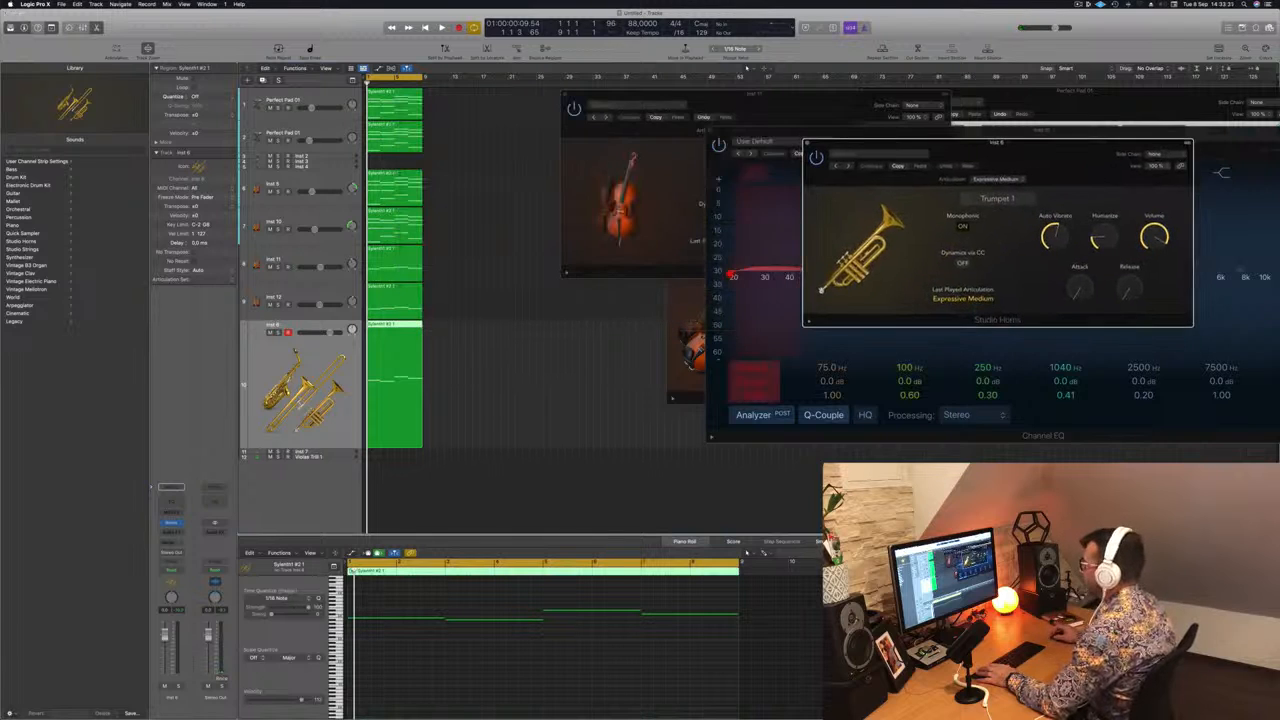
Move the melody region from the horns track onto the Violas Trill 1 track.
click(322, 458)
click(394, 138)
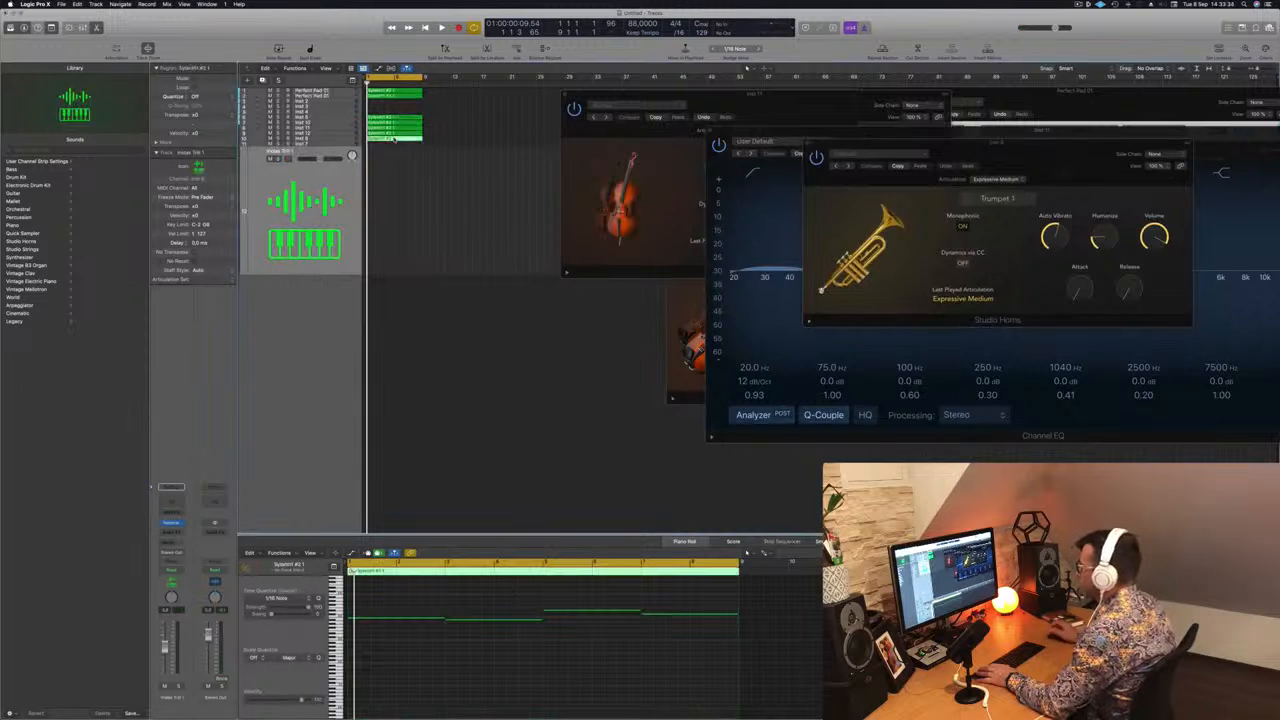
drag(394, 139, 393, 206)
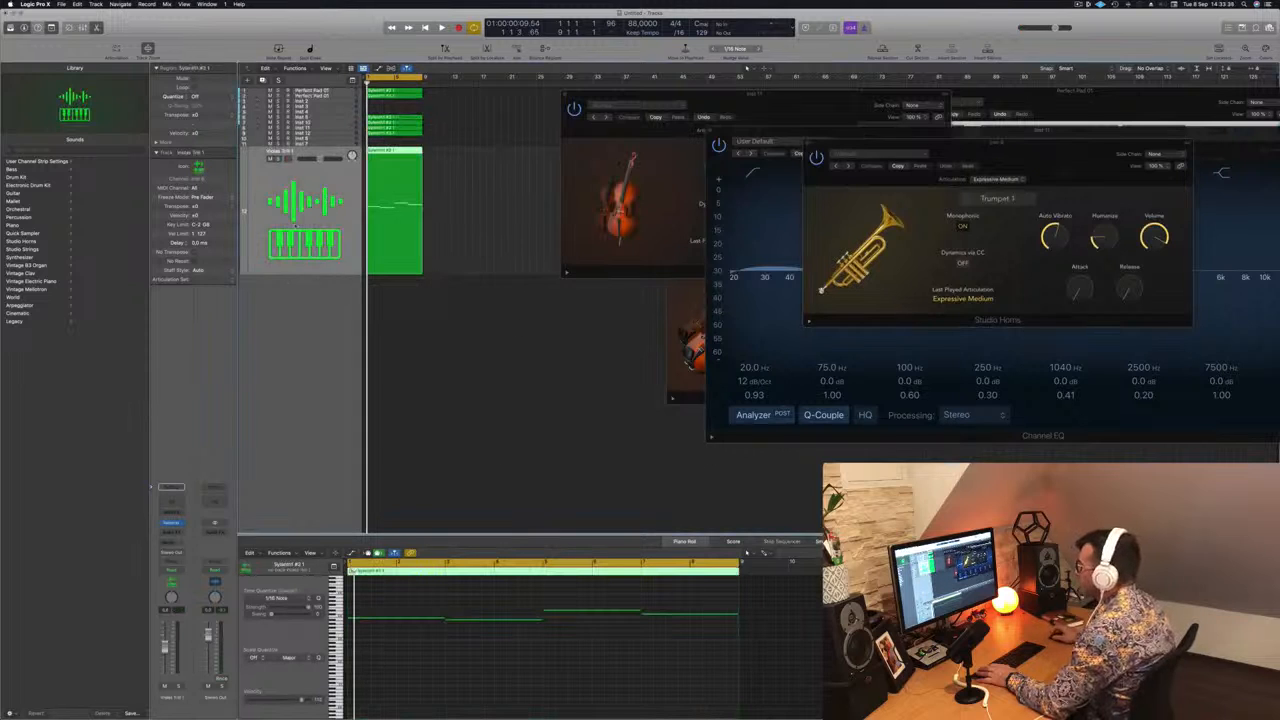
Load the orchestral brass preset Tuba Solo+ in the Violas Trill 1 track's Sampler and move its window clear of the regions.
click(172, 522)
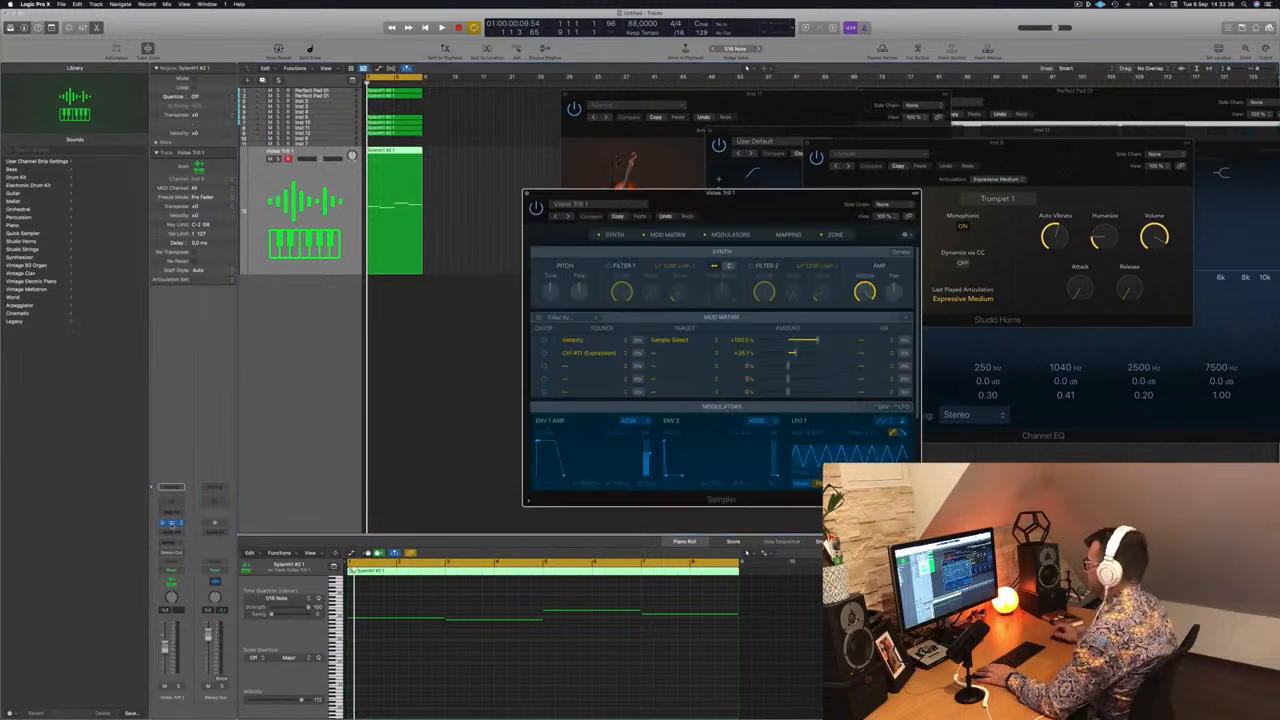
drag(748, 196, 678, 156)
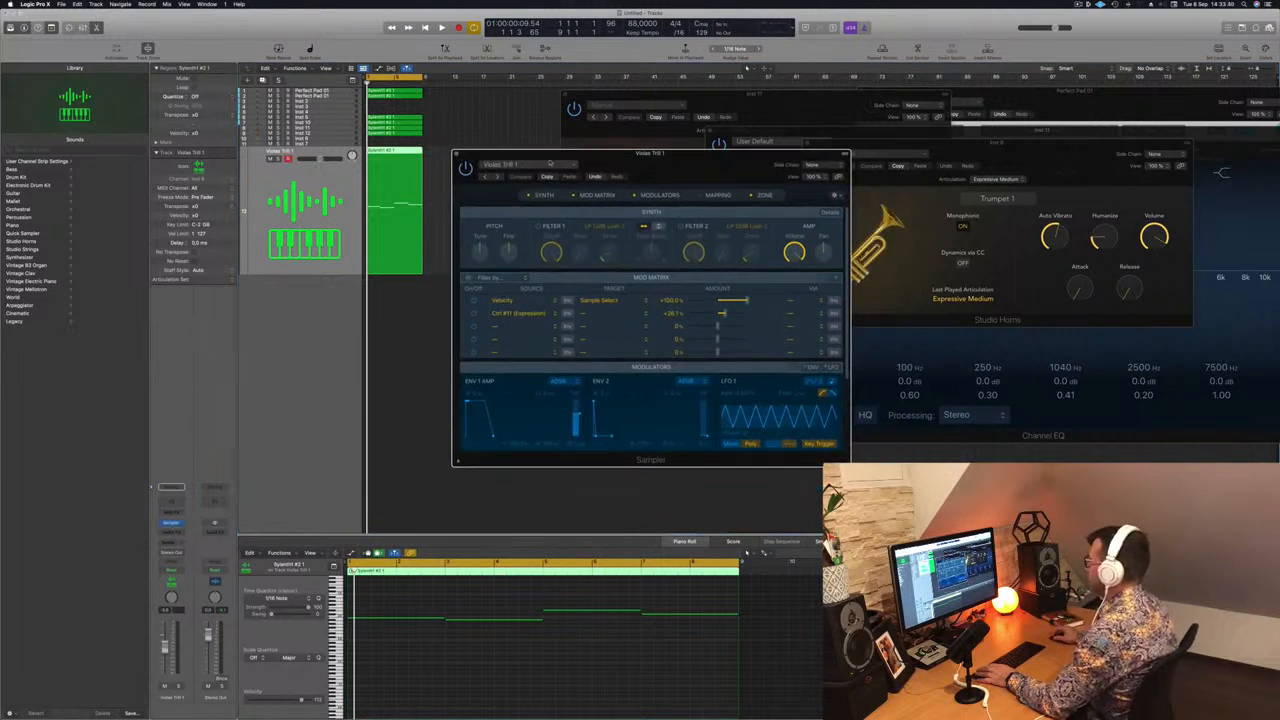
click(547, 163)
mouse_move(545, 433)
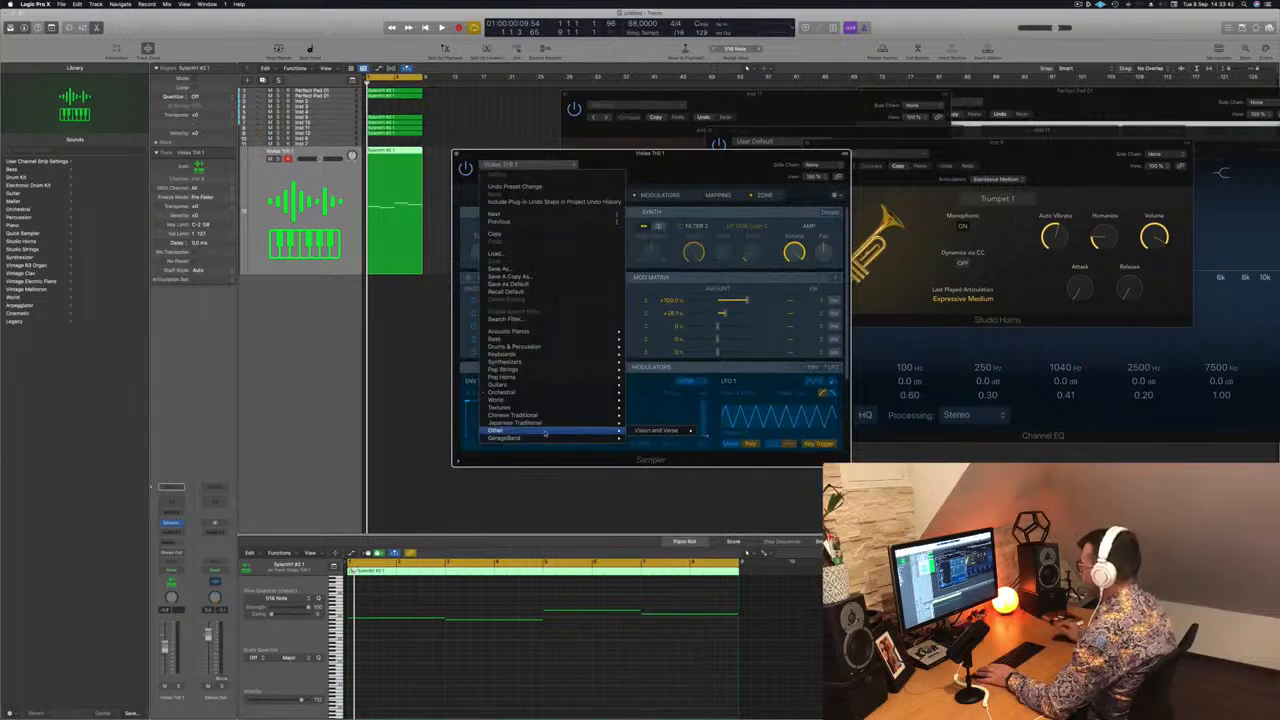
mouse_move(568, 393)
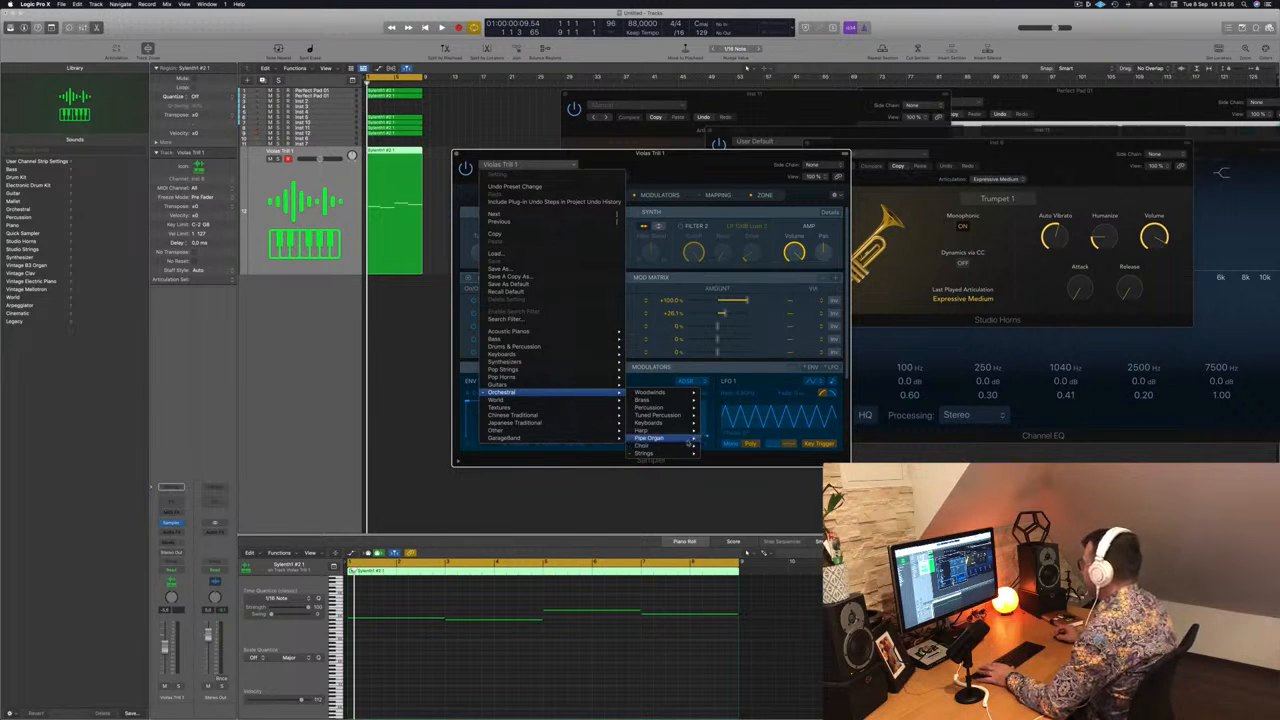
mouse_move(689, 440)
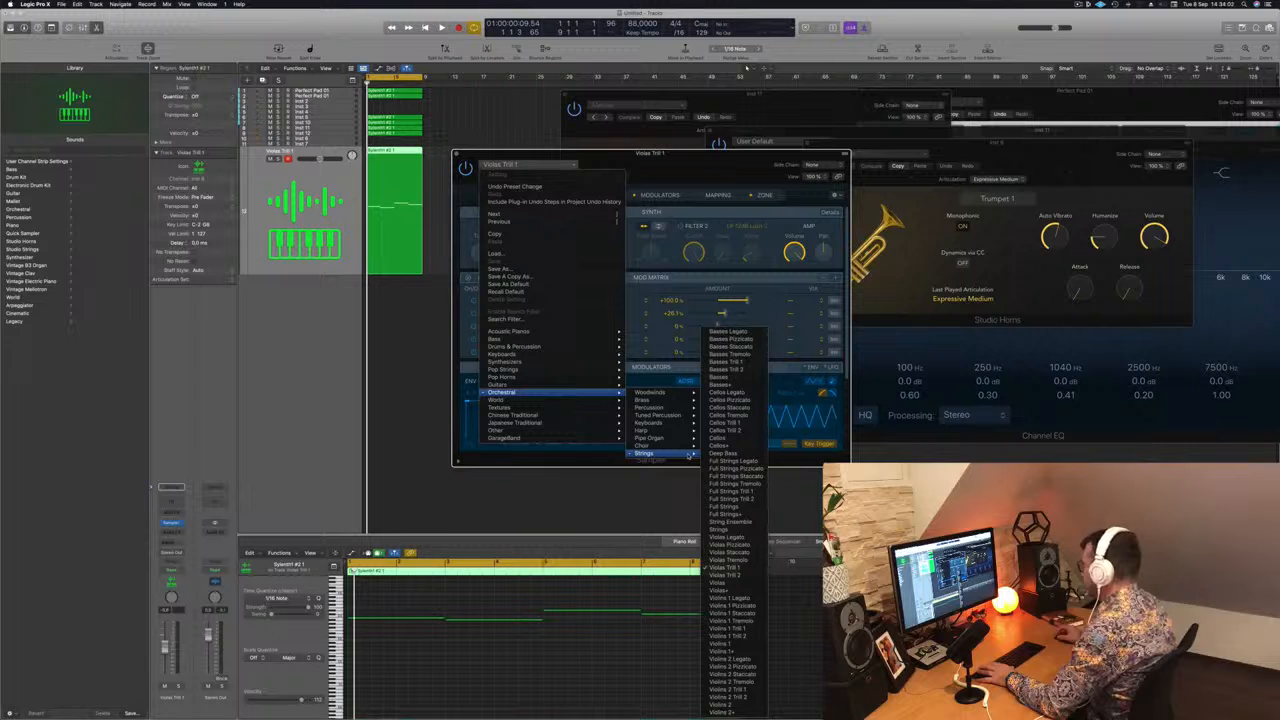
mouse_move(665, 400)
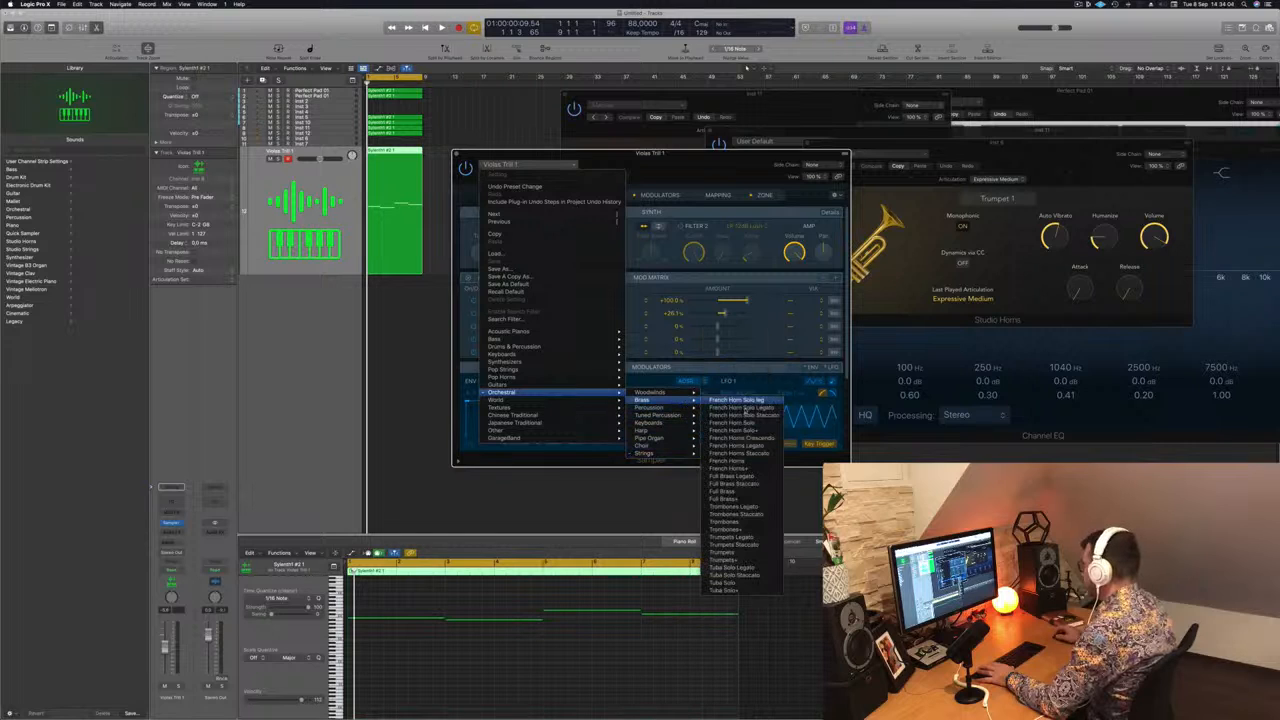
click(733, 591)
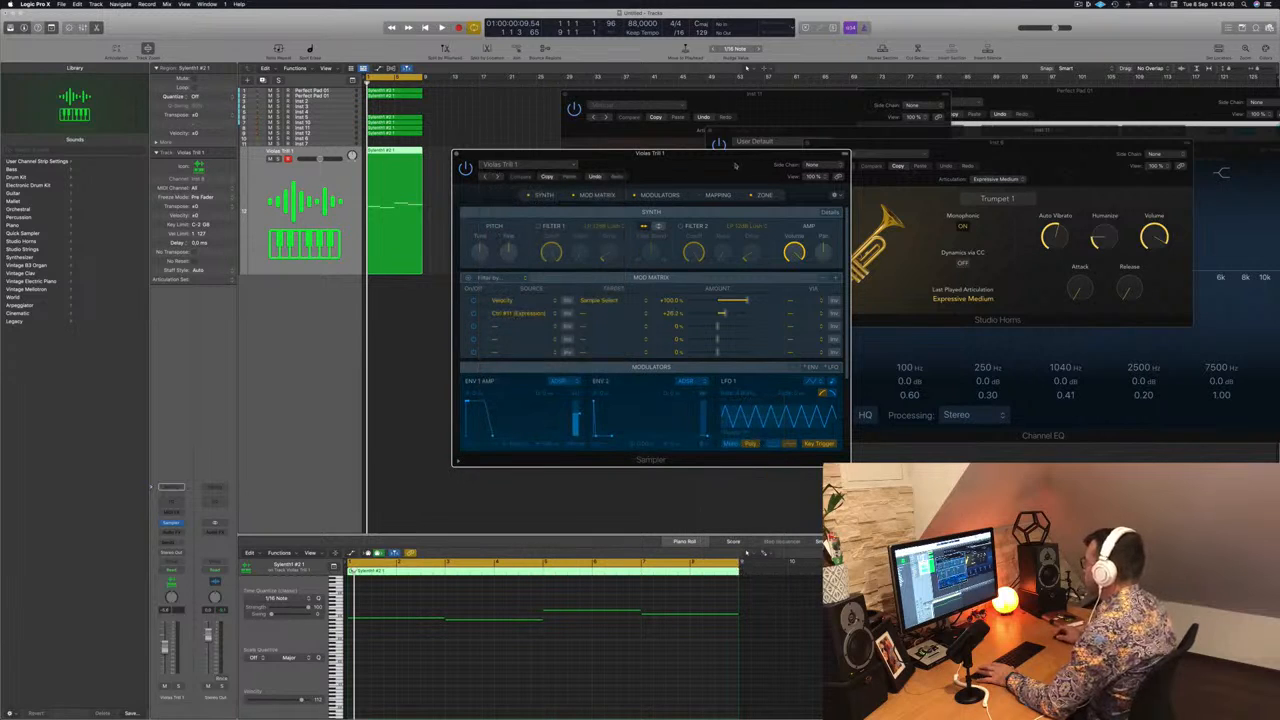
drag(711, 168, 876, 169)
Play the melody with the tuba sound, and add a Bus 1 reverb send to the Tuba Solo+ track.
click(330, 183)
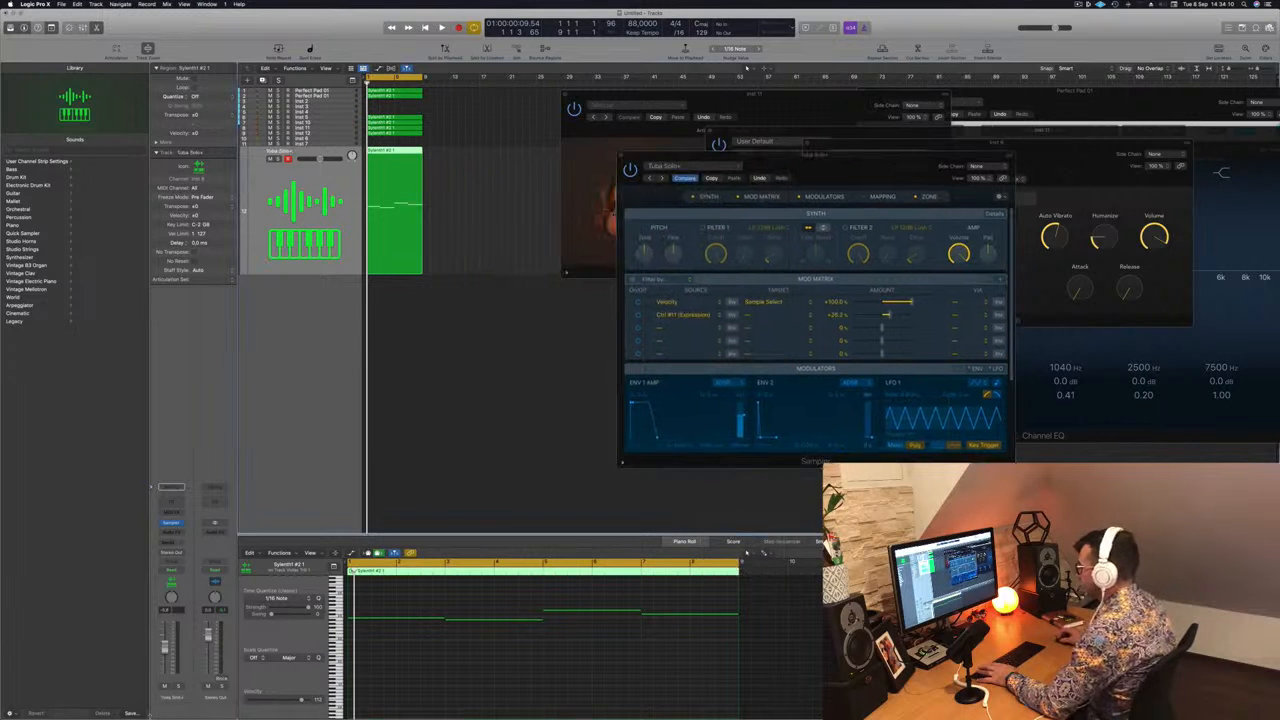
key(space)
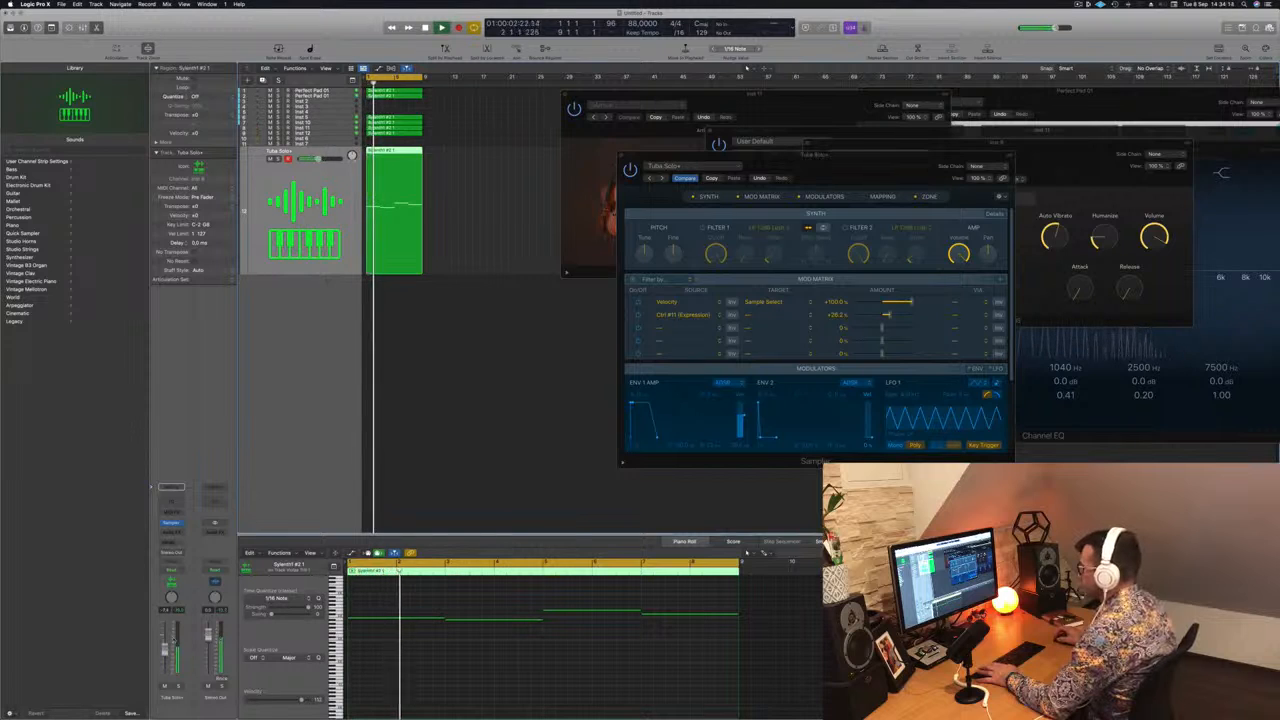
key(space)
click(170, 538)
mouse_move(186, 554)
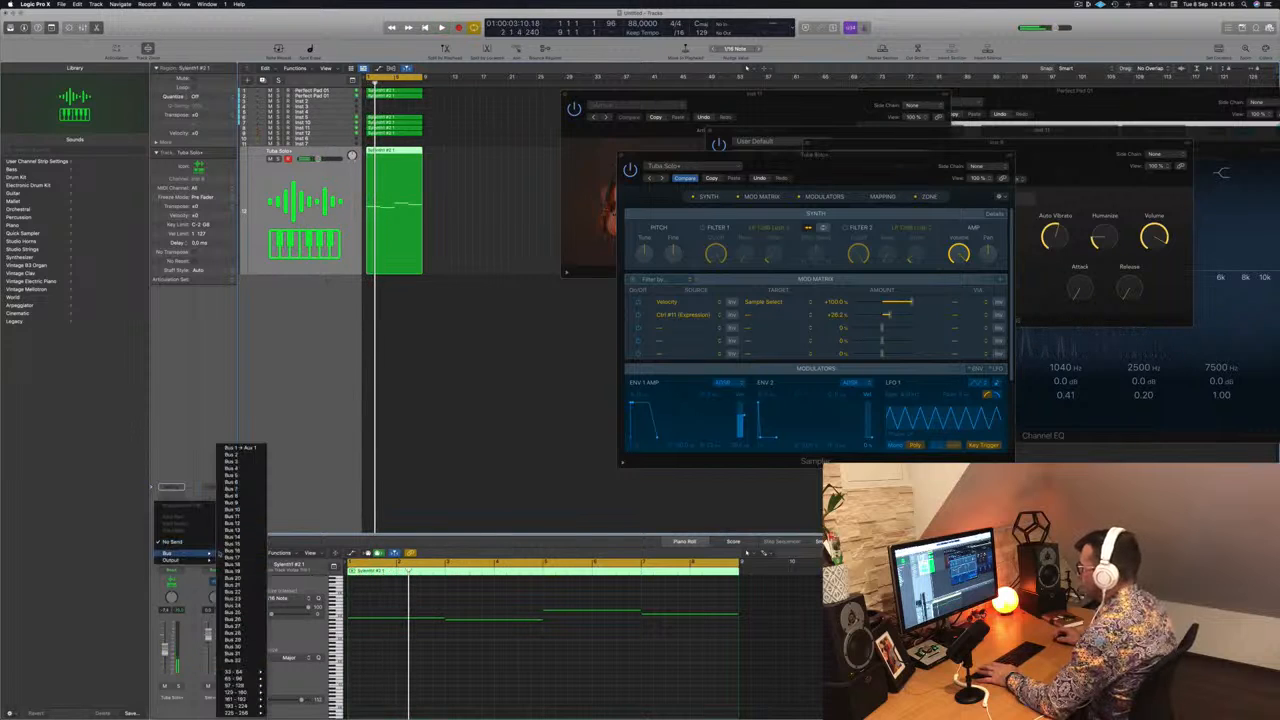
click(238, 448)
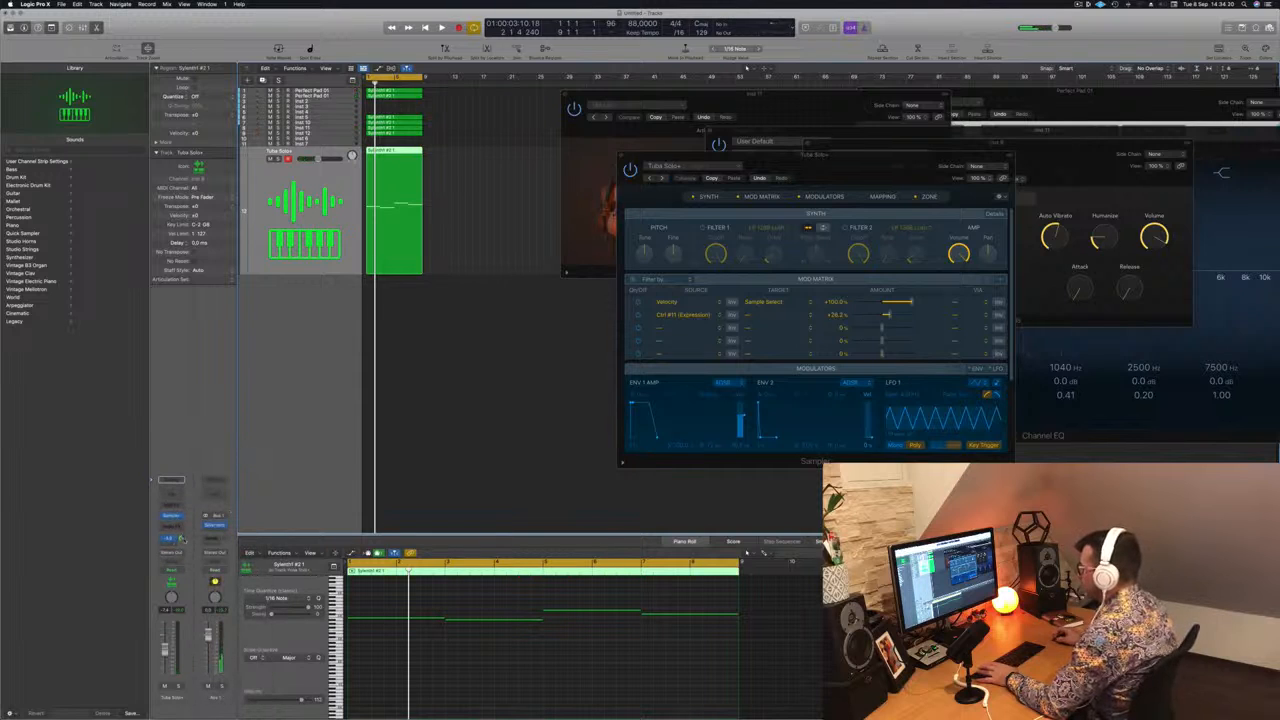
Play the arrangement and briefly solo the Tuba Solo+ track to hear it with the reverb.
key(space)
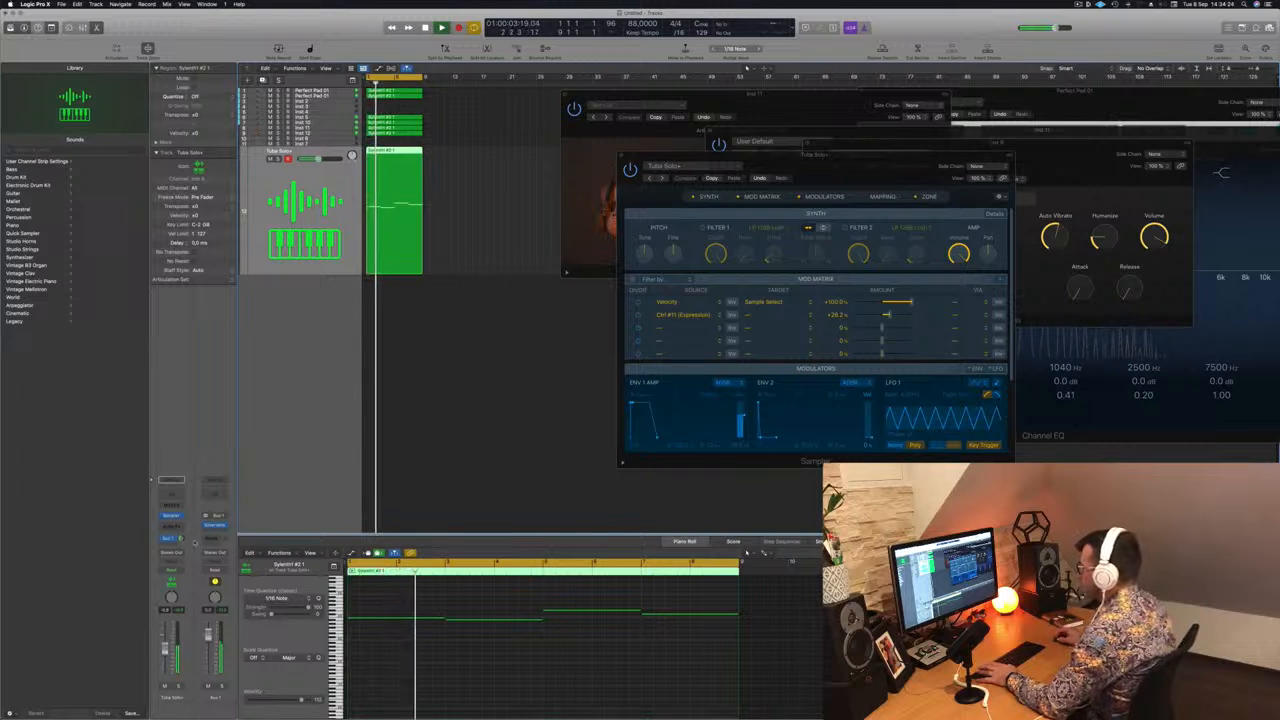
click(179, 686)
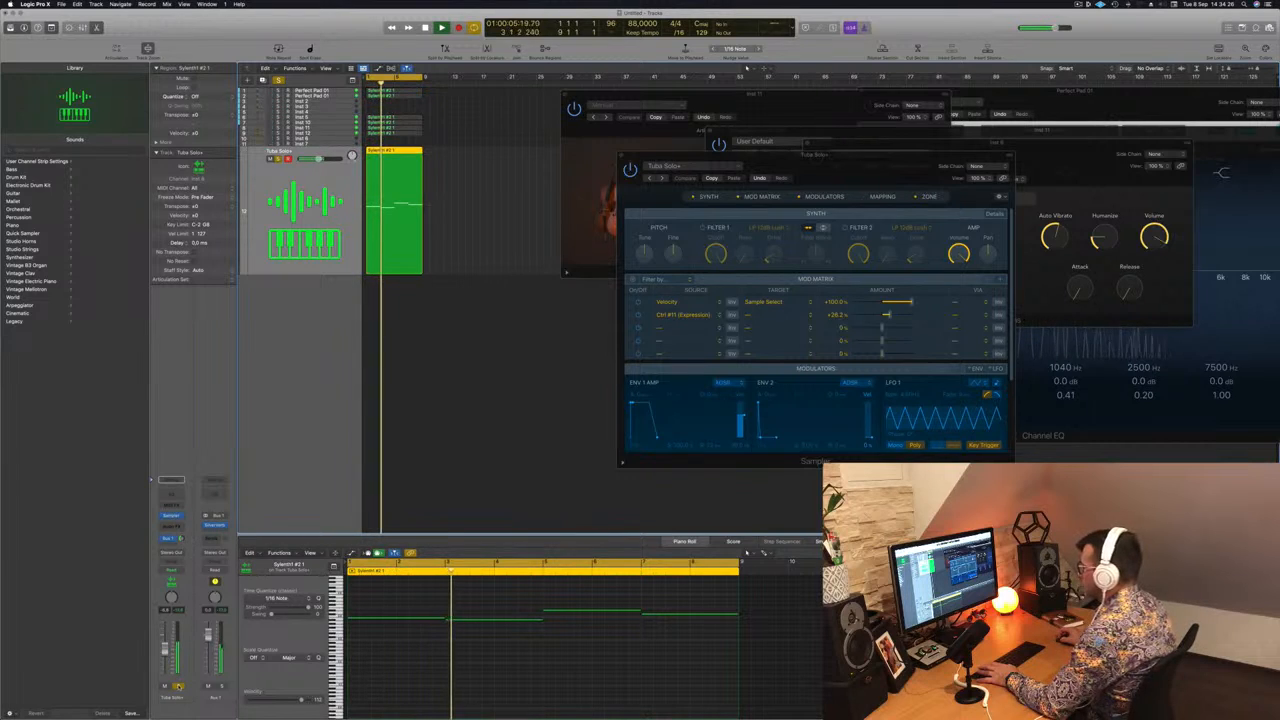
click(179, 686)
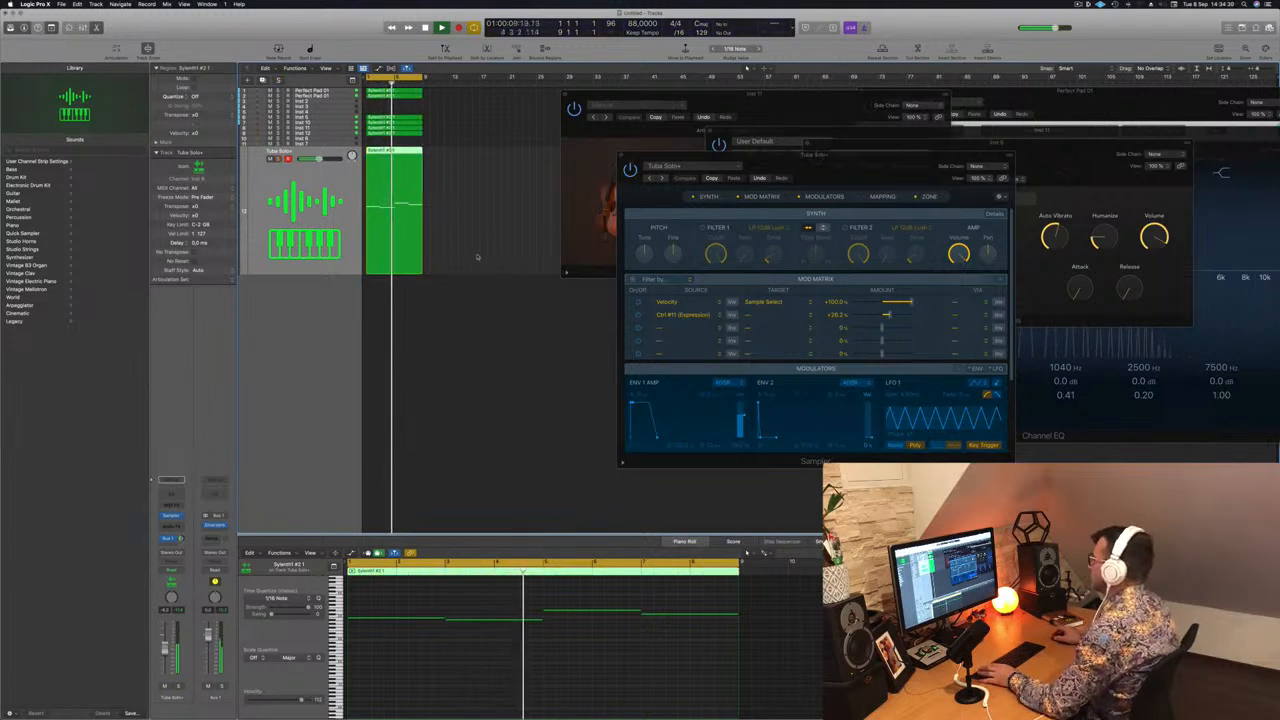
Enlarge the regions horizontally during playback and move the Cellos Studio Strings window out of their way.
click(460, 313)
key(super+Right)
key(super+Right)
key(super+Right)
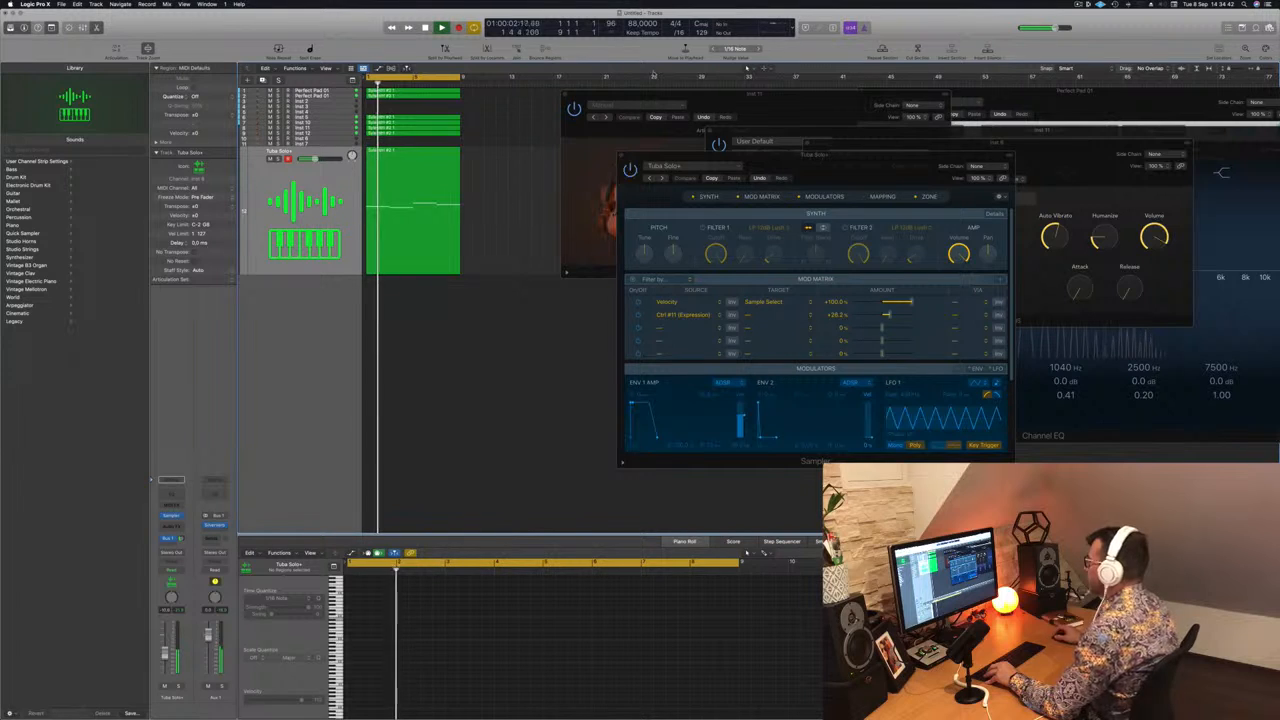
drag(652, 94, 827, 131)
key(super+Right)
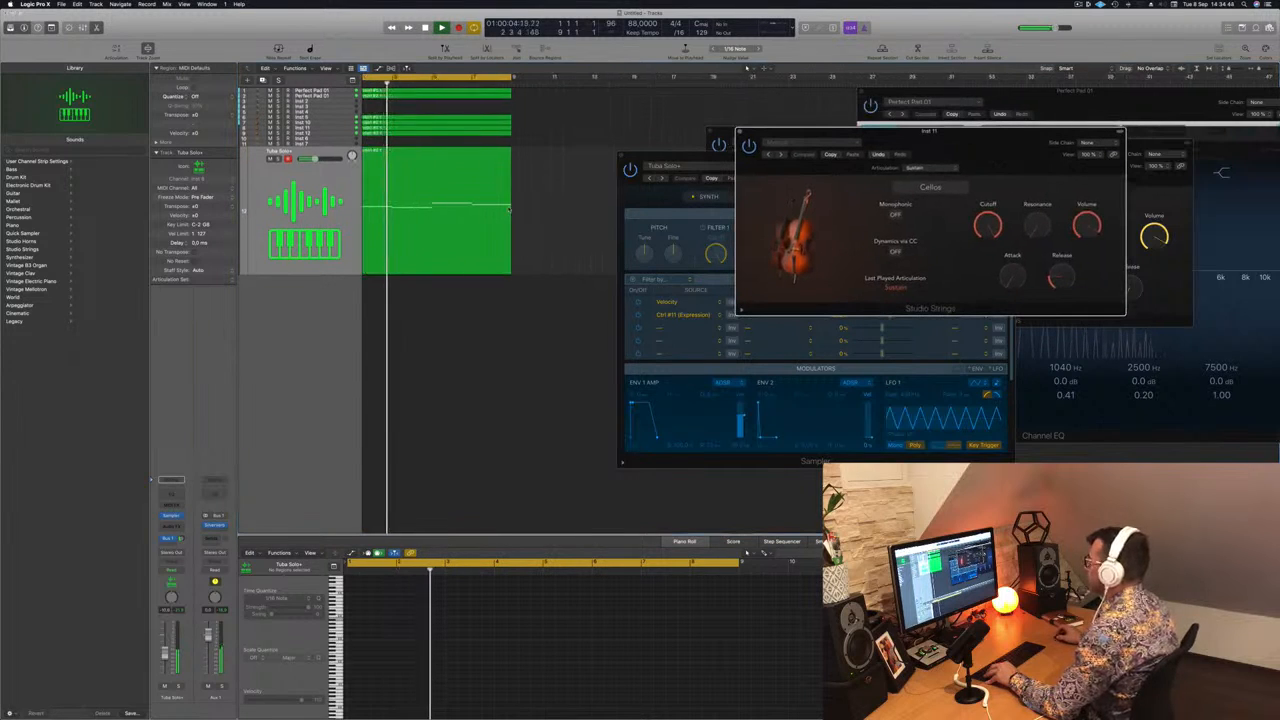
click(452, 336)
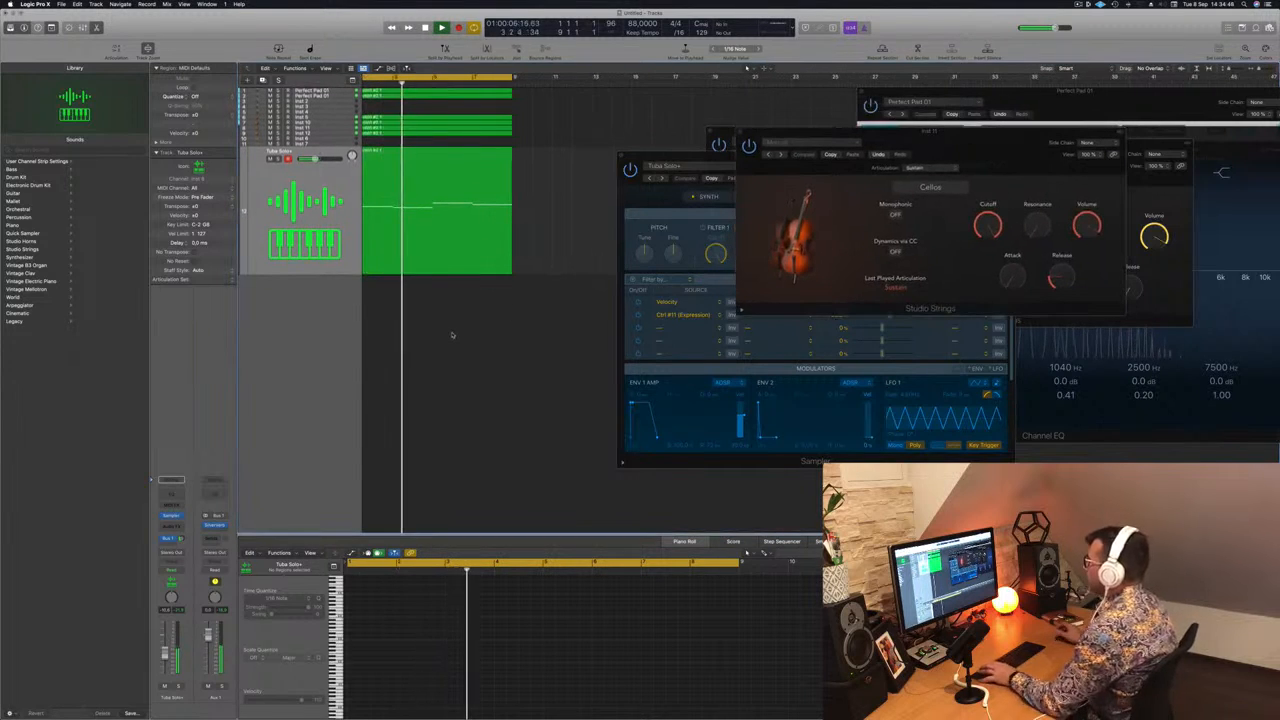
Restart the arrangement from the beginning and briefly solo the Tuba Solo+ track during playback.
key(space)
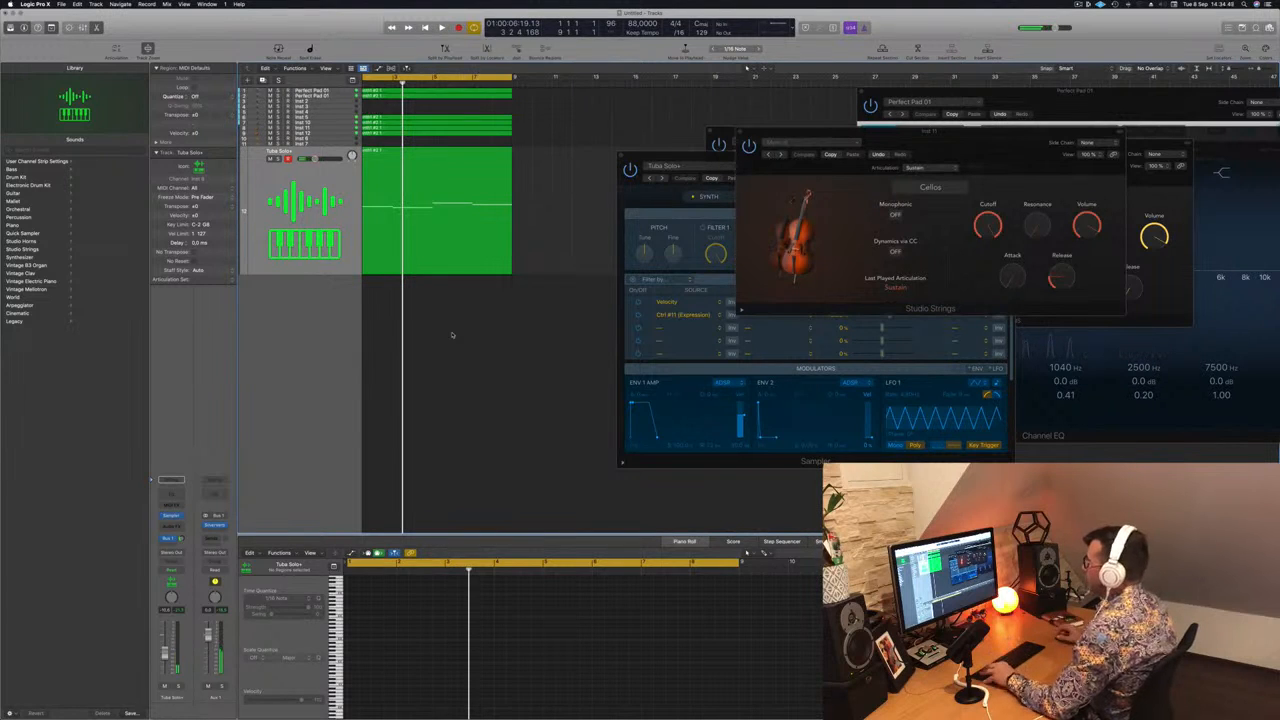
key(super+Down)
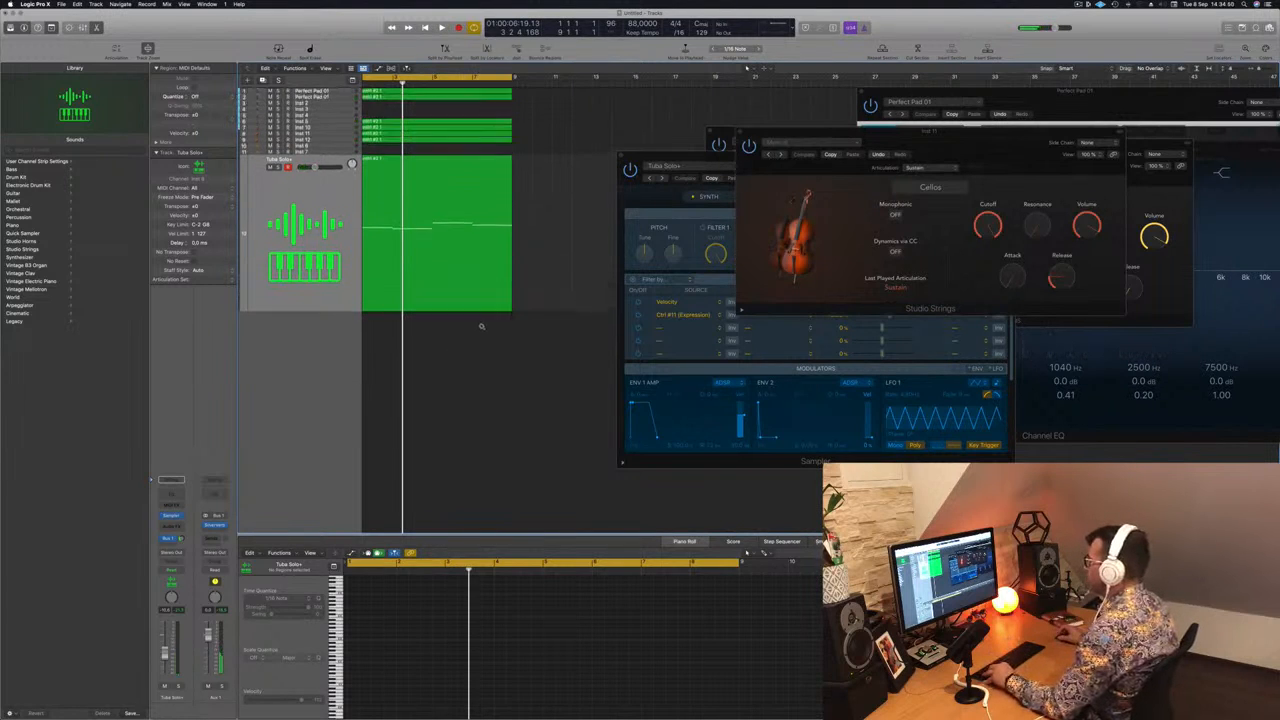
key(super+Right)
scroll(434, 331, left, 1)
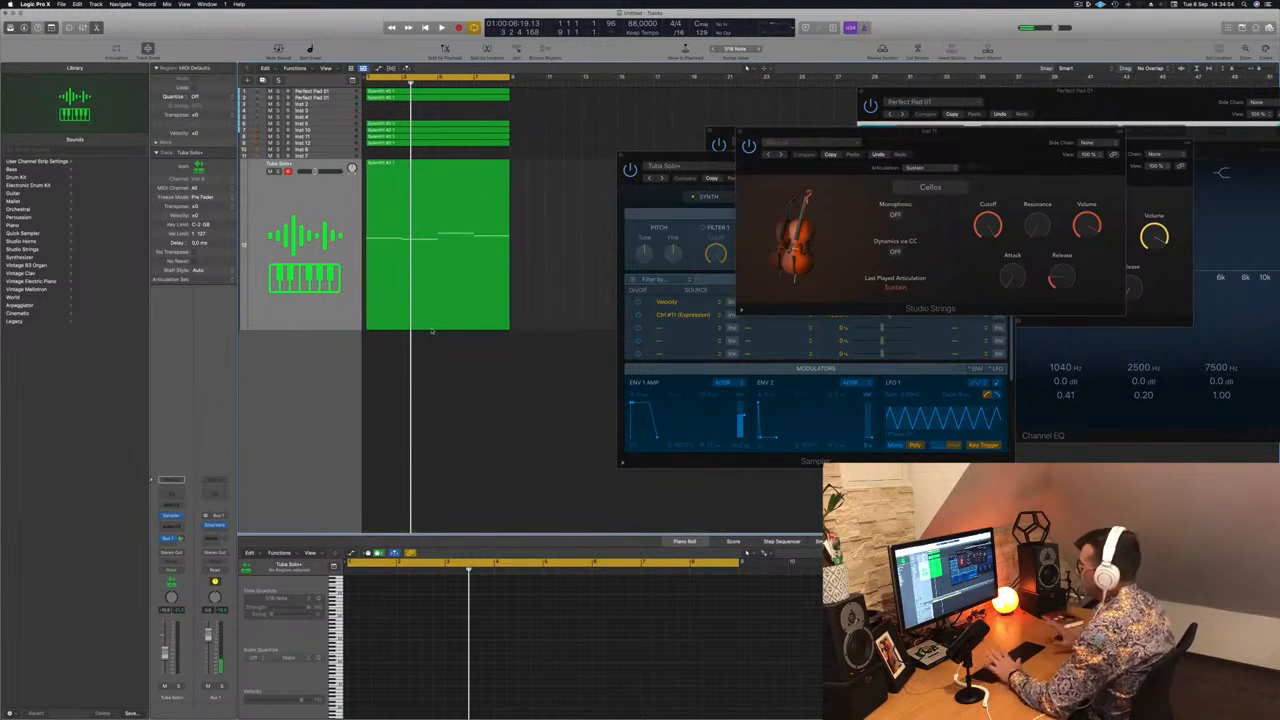
key(space)
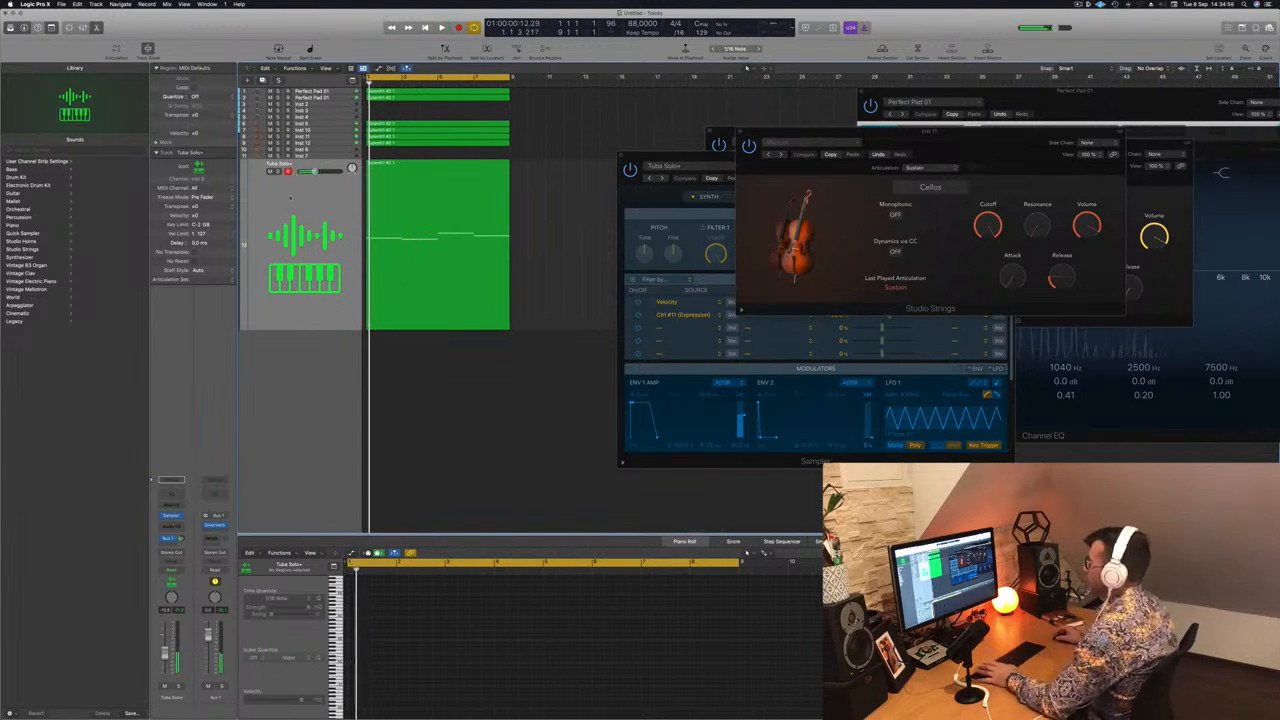
click(290, 198)
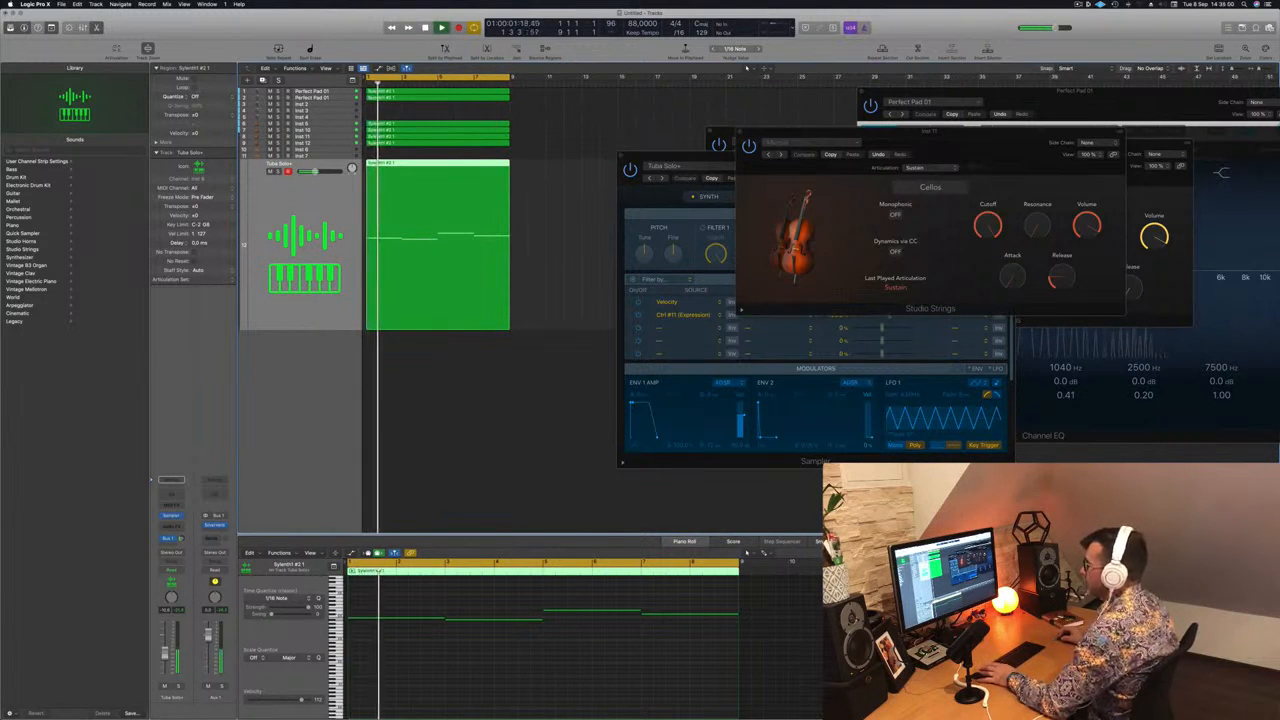
key(s)
key(s)
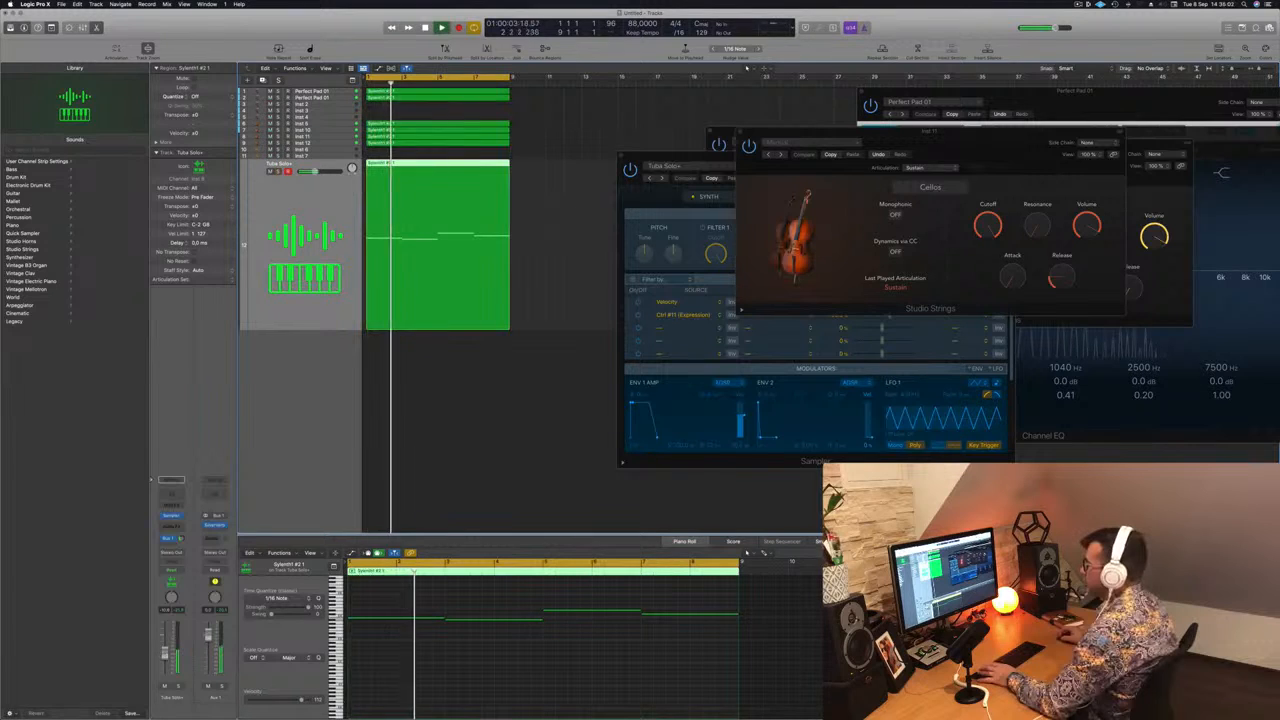
click(491, 405)
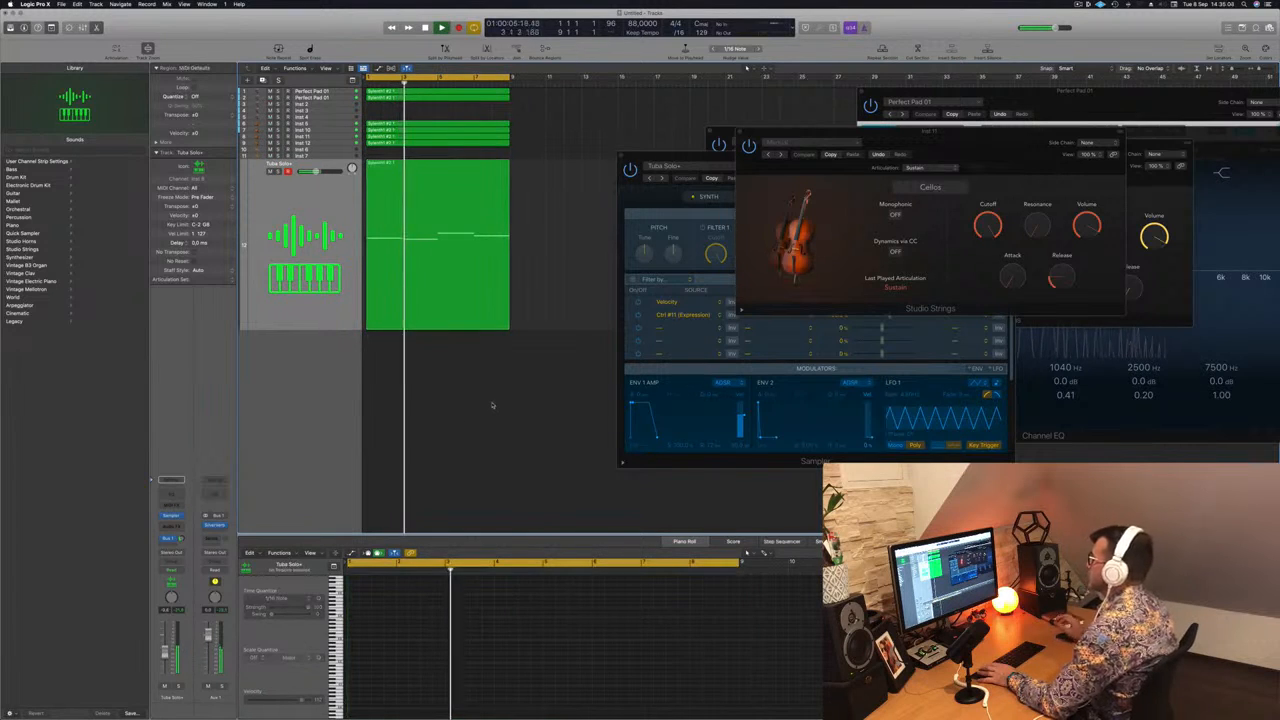
Close the Cellos Studio Strings window and reposition the Tuba Solo+ Sampler window.
click(946, 145)
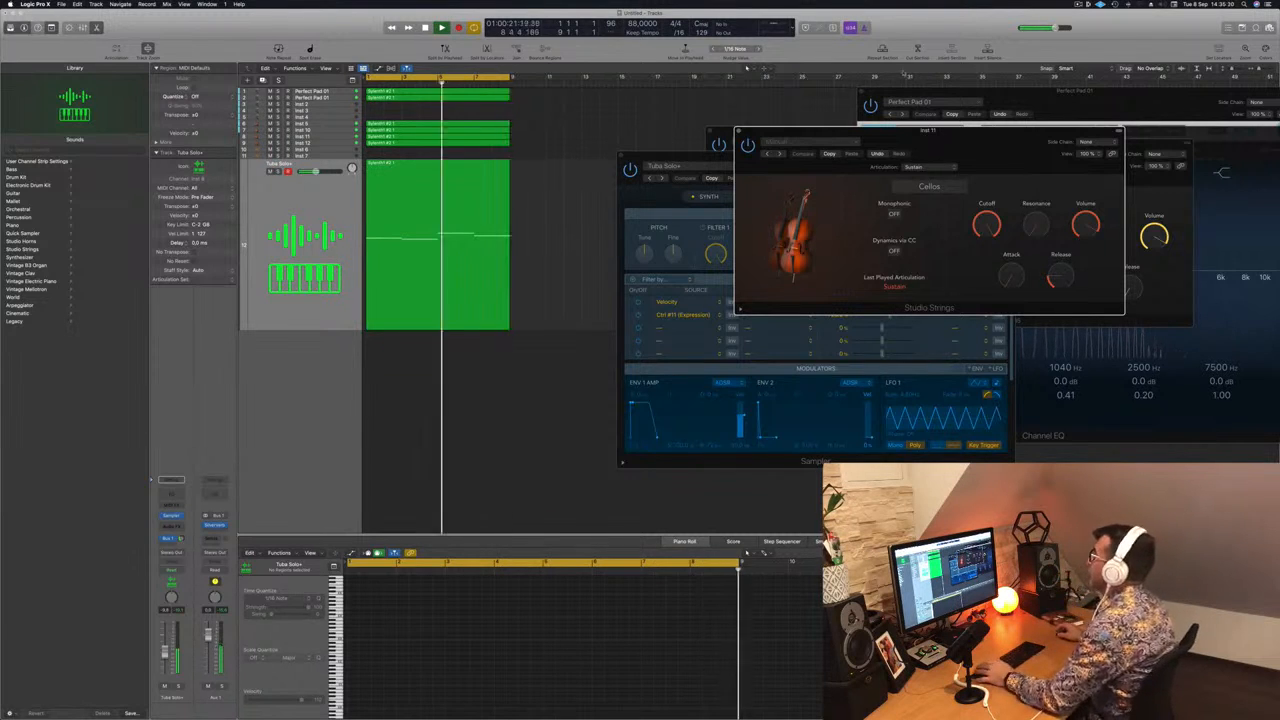
drag(892, 130, 844, 128)
key(super+w)
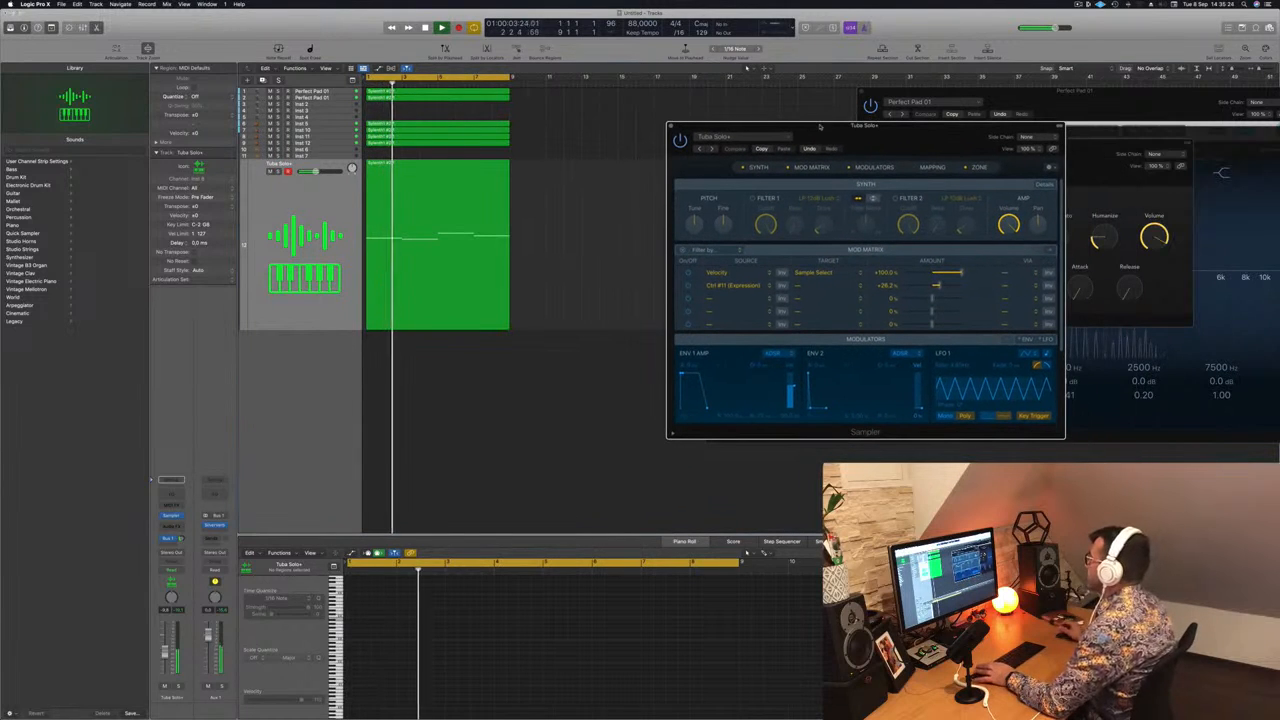
Briefly solo and mute the Tuba Solo+ track during playback to compare the mix with and without it.
click(440, 230)
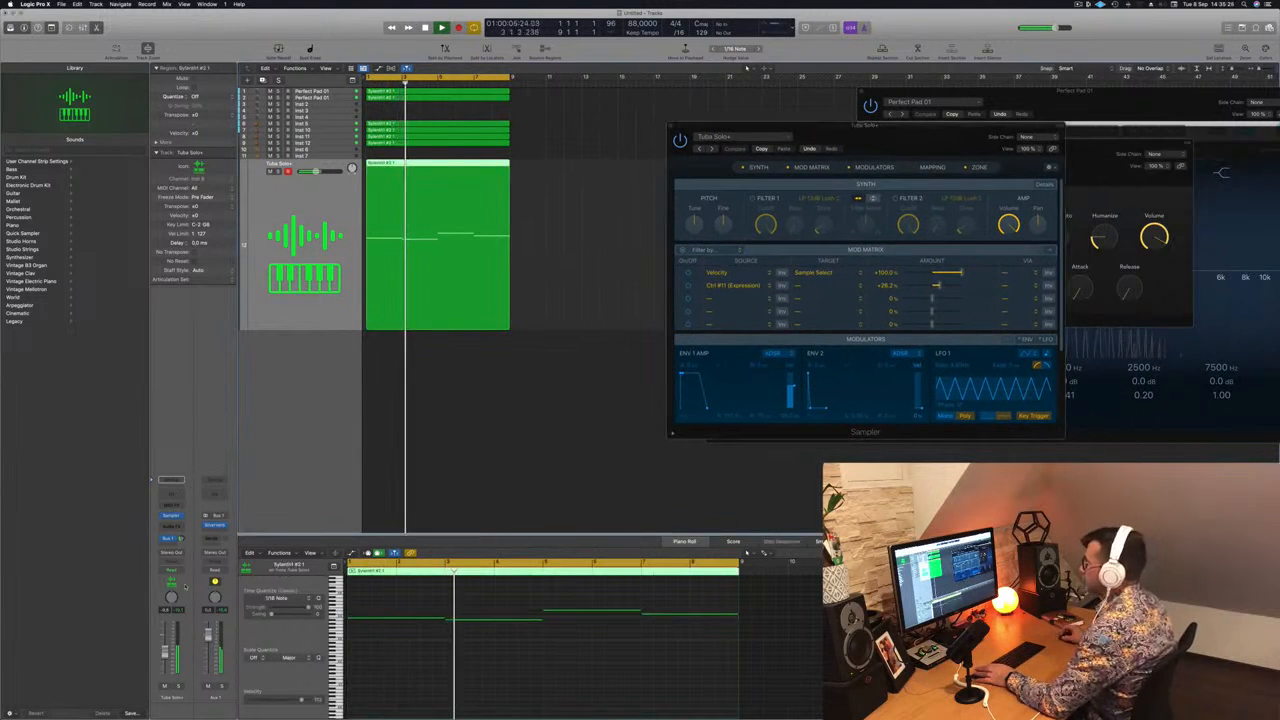
click(178, 687)
click(178, 687)
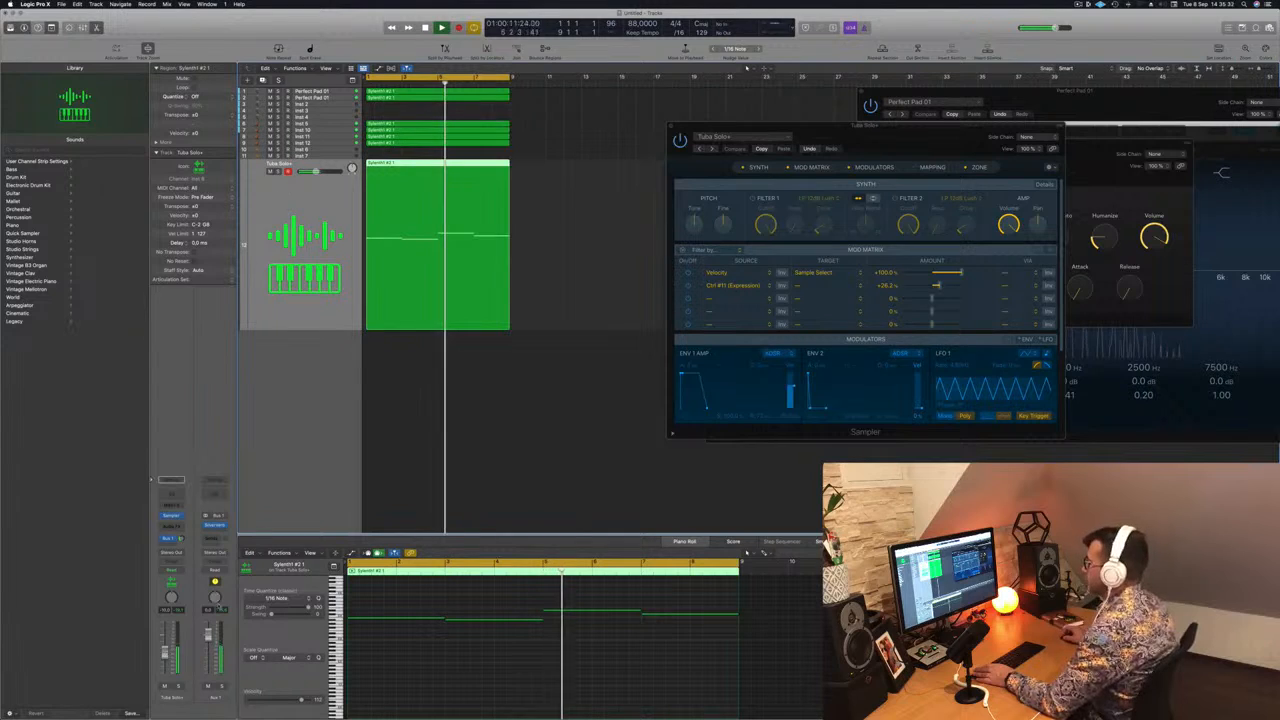
click(165, 687)
click(165, 687)
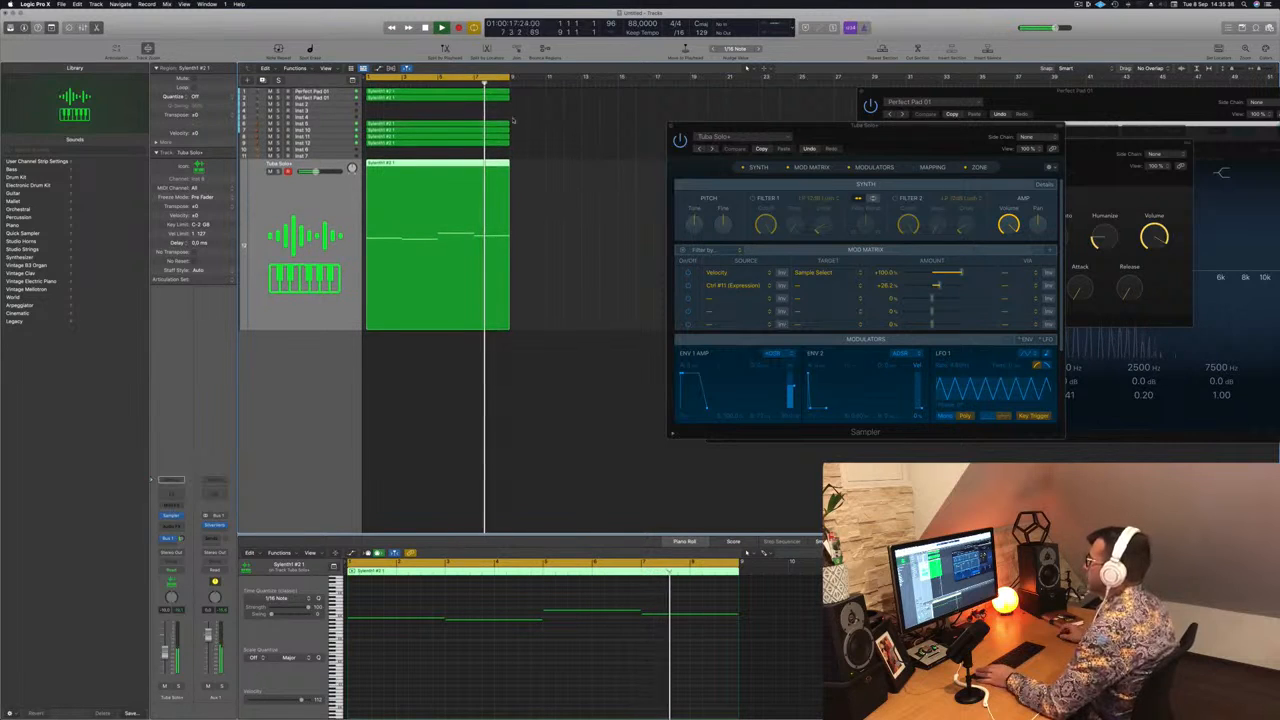
Stop playback, compare the Inst 11 and Inst 12 bass-line regions, and place one on the Inst 7 brass track before deleting it.
key(Up)
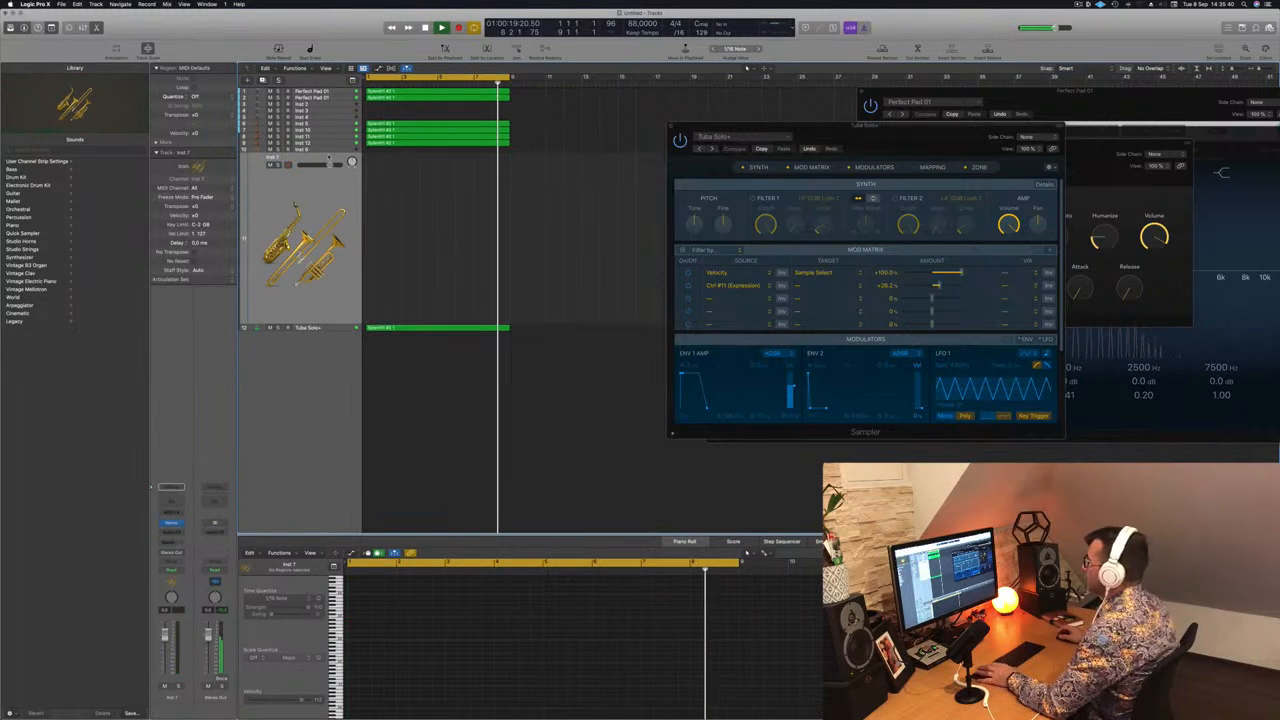
key(space)
click(423, 145)
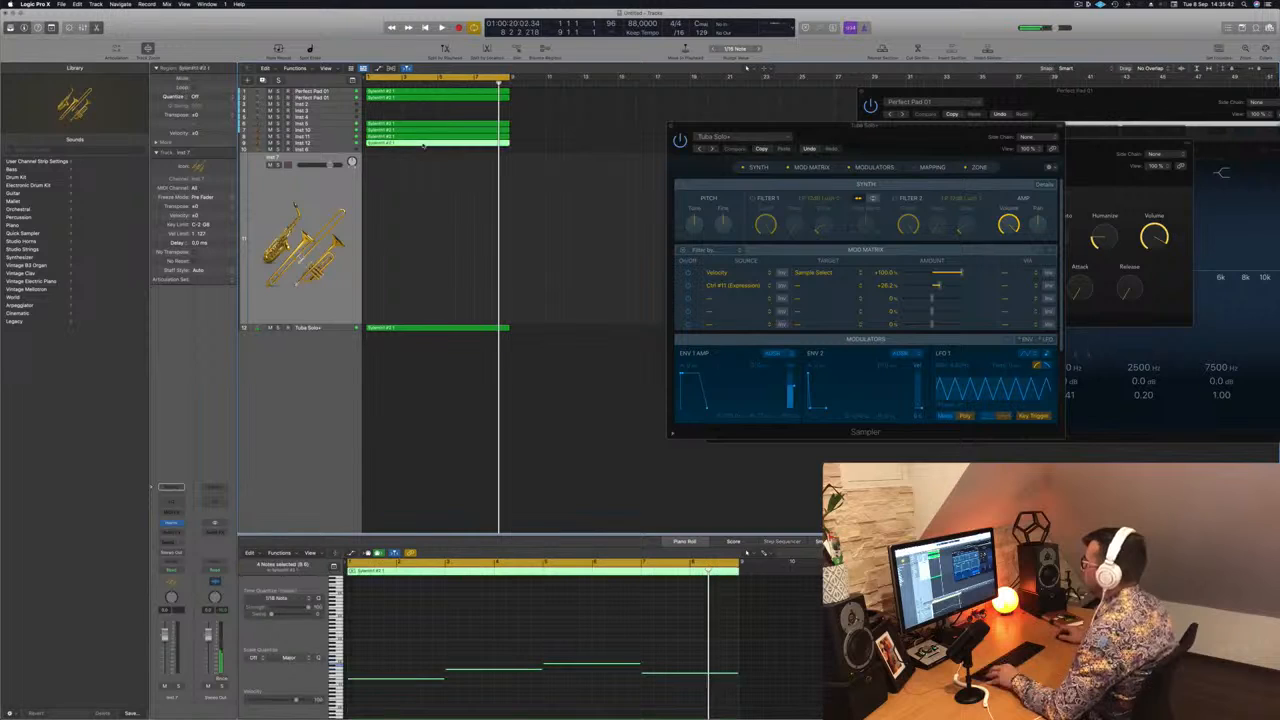
click(425, 137)
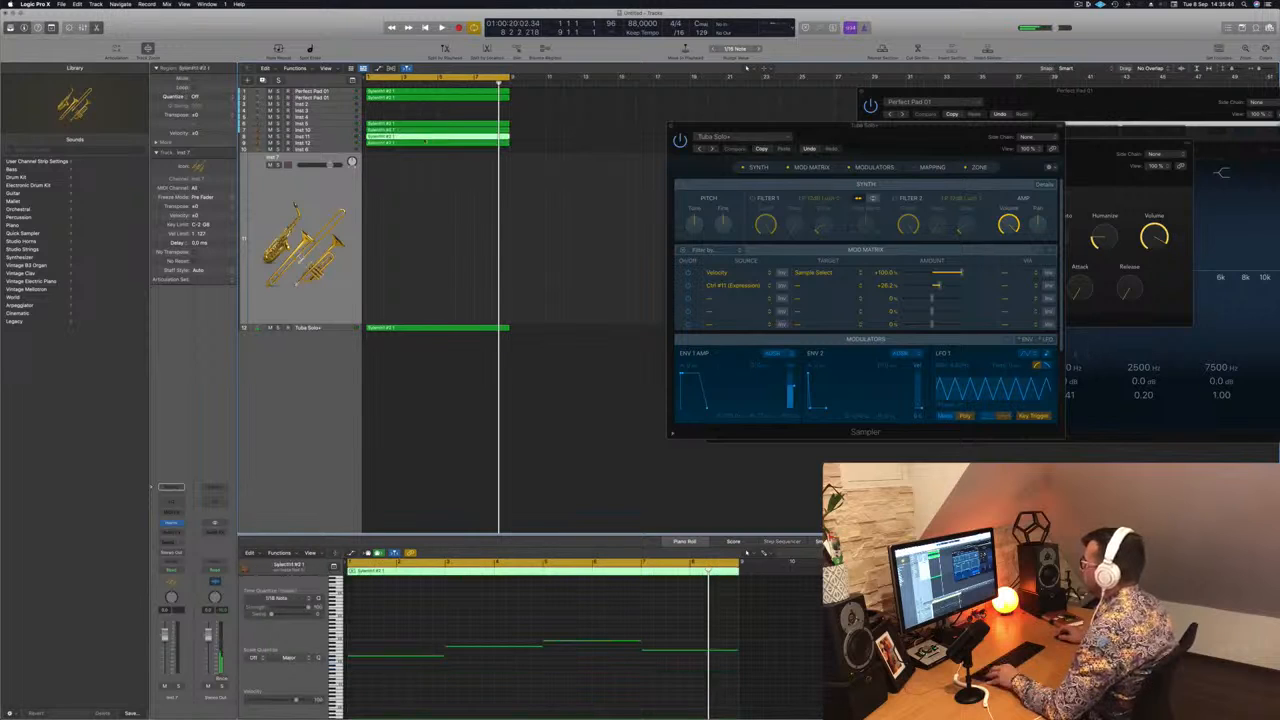
click(424, 143)
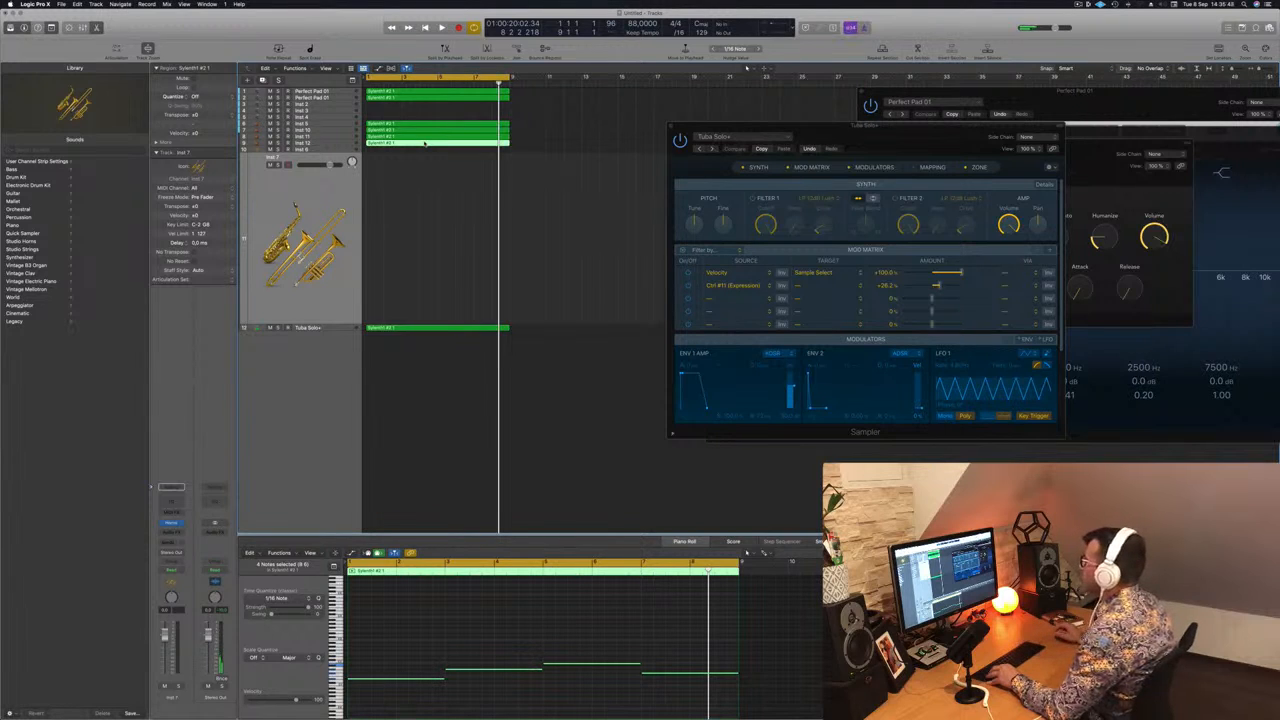
drag(424, 143, 353, 192)
click(394, 137)
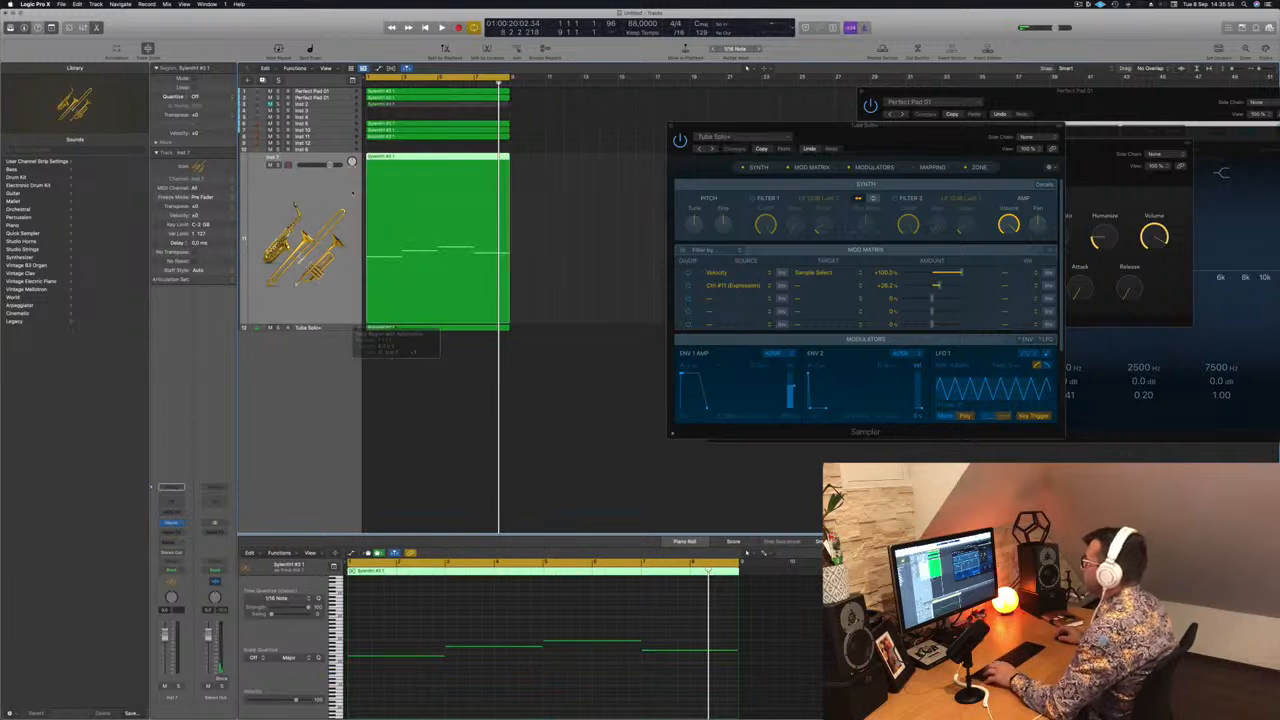
key(Delete)
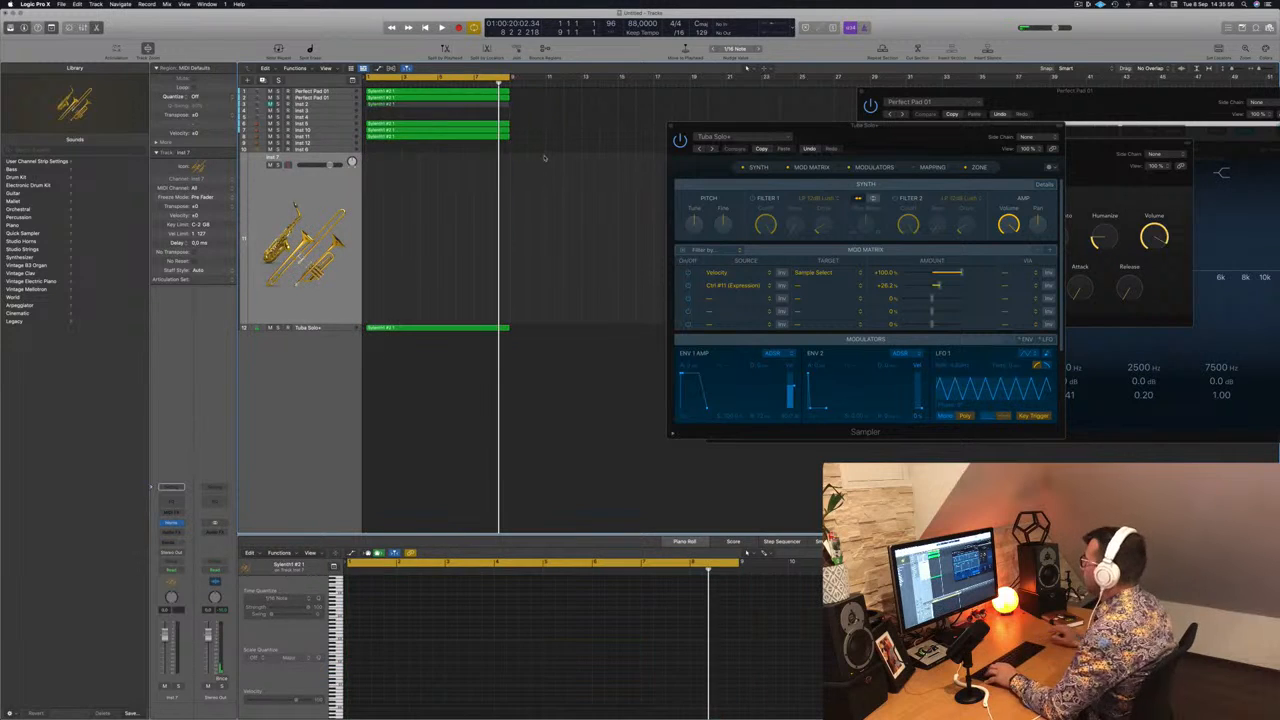
Copy the Inst 10 chord region onto the Inst 7 brass track.
click(409, 135)
shift+click(414, 130)
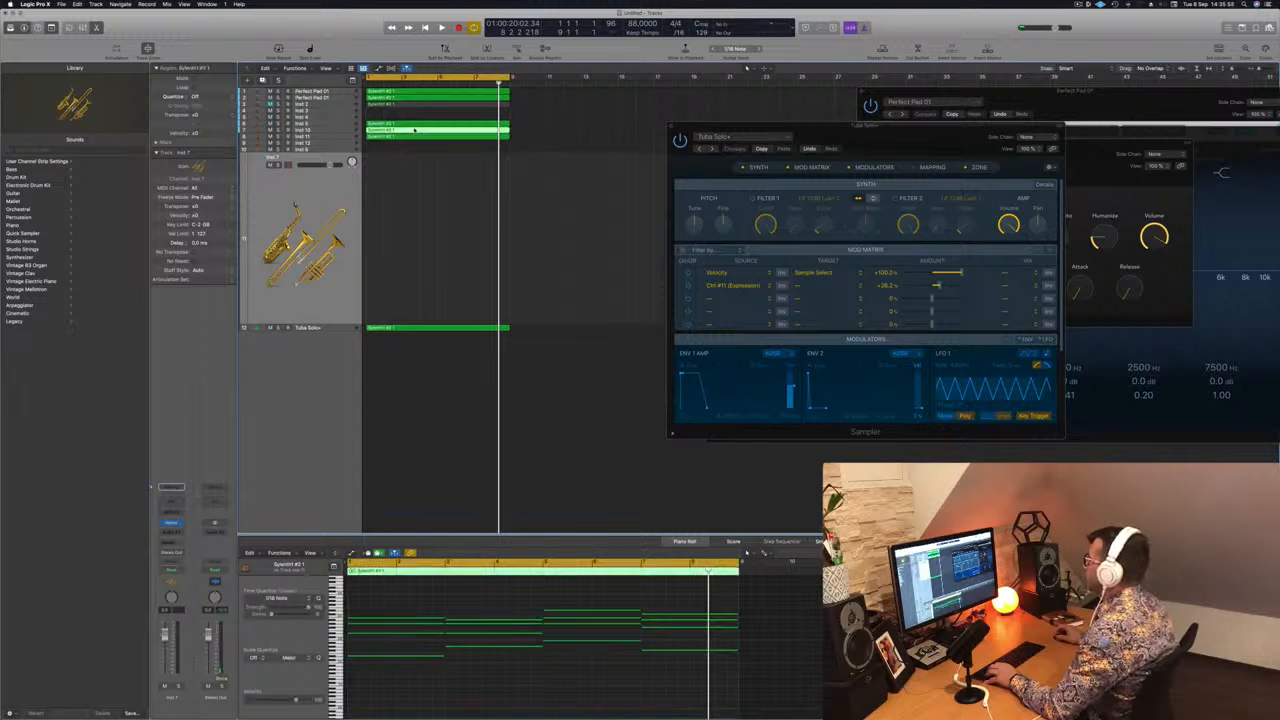
drag(414, 130, 410, 193)
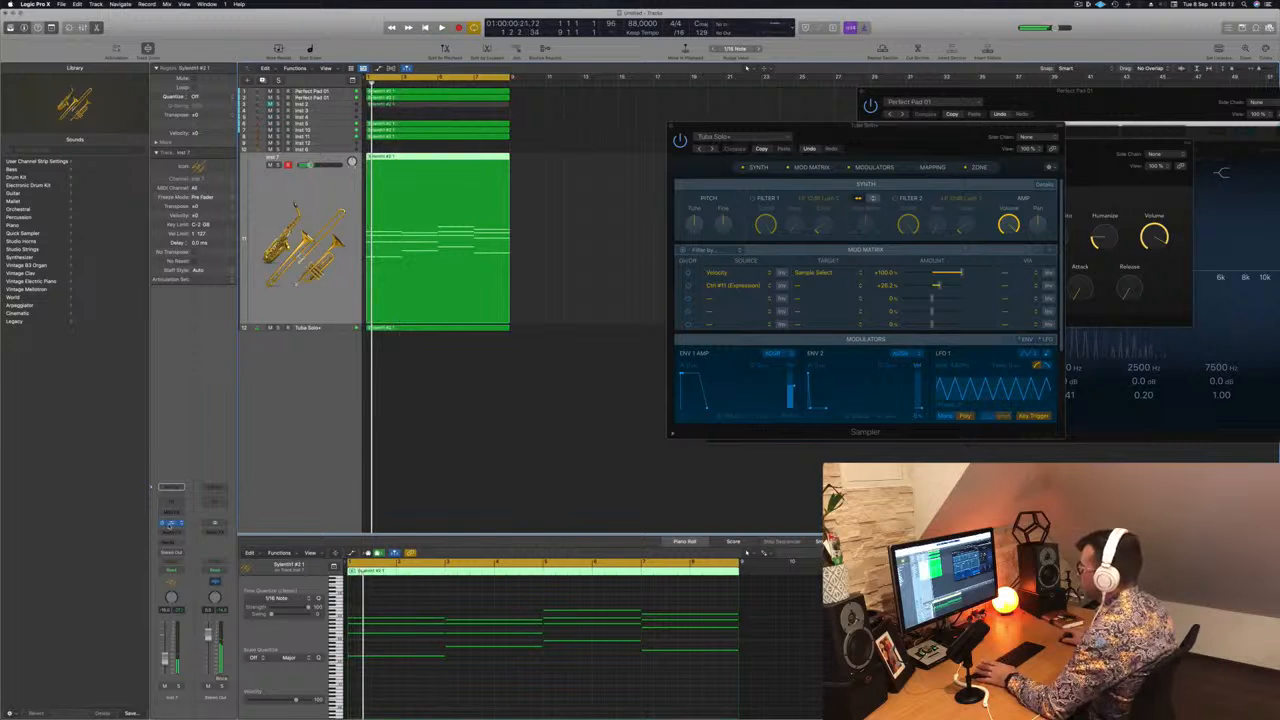
Choose Trombone 3 in the Inst 7 track's Studio Horns instrument and move its window aside.
click(172, 524)
click(600, 162)
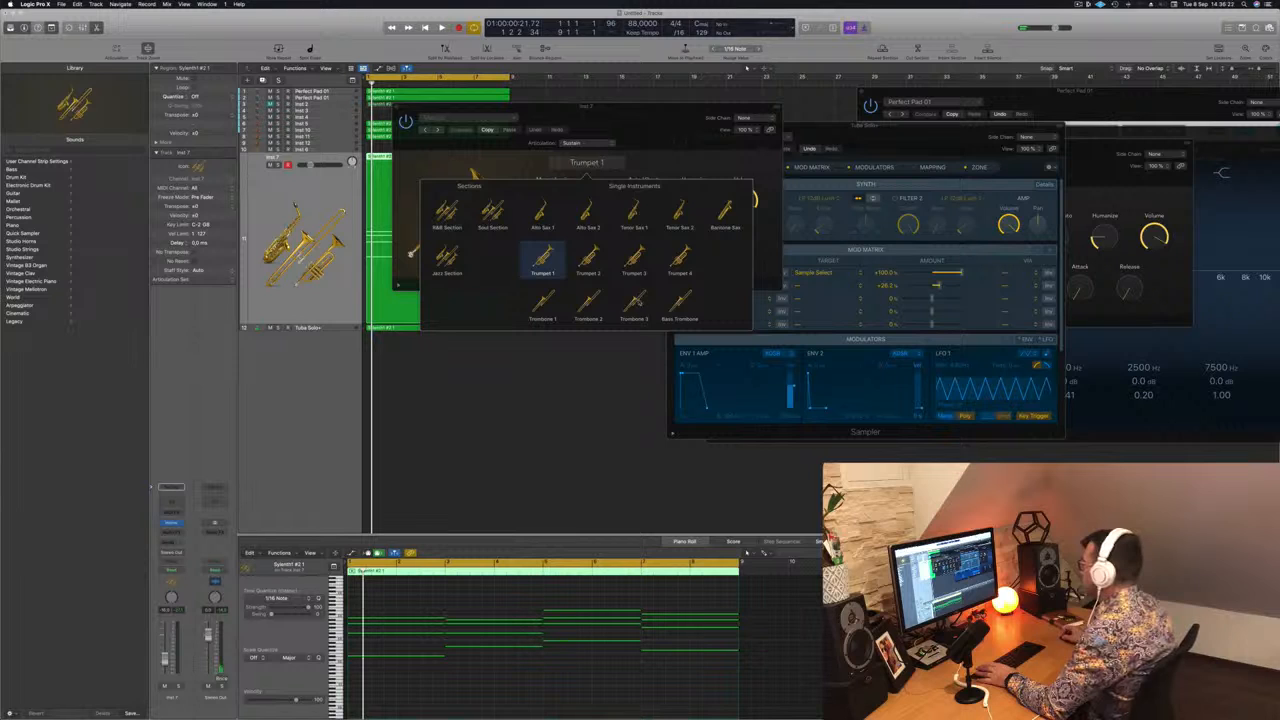
click(634, 300)
key(space)
drag(630, 121, 743, 136)
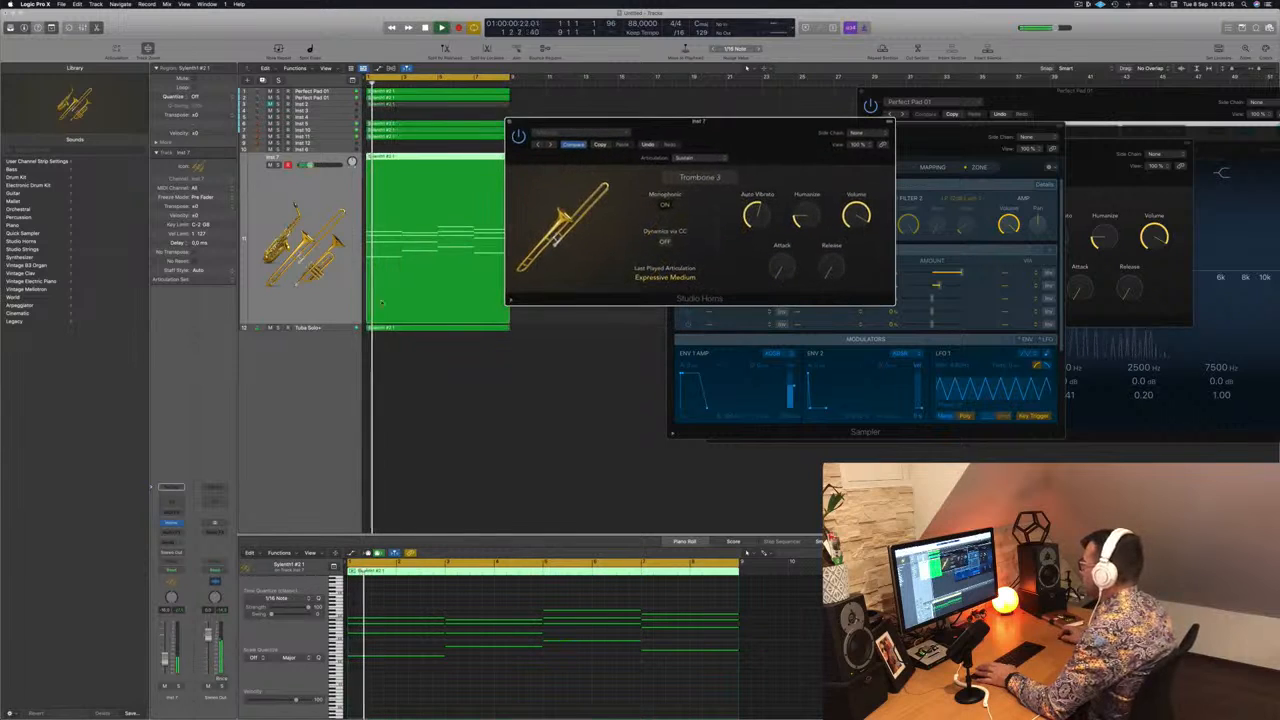
Solo the Inst 7 track and play its chords with the Trombone 3 sound.
key(space)
key(space)
key(space)
click(180, 688)
key(space)
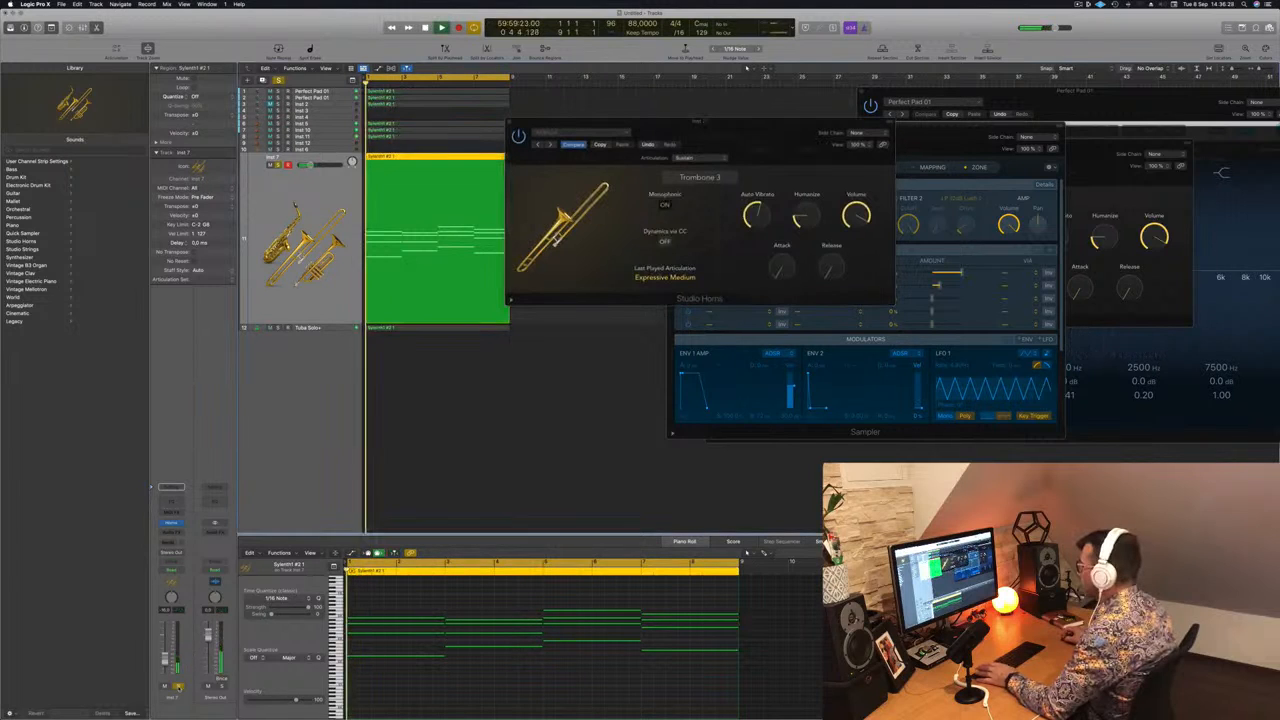
key(space)
key(space)
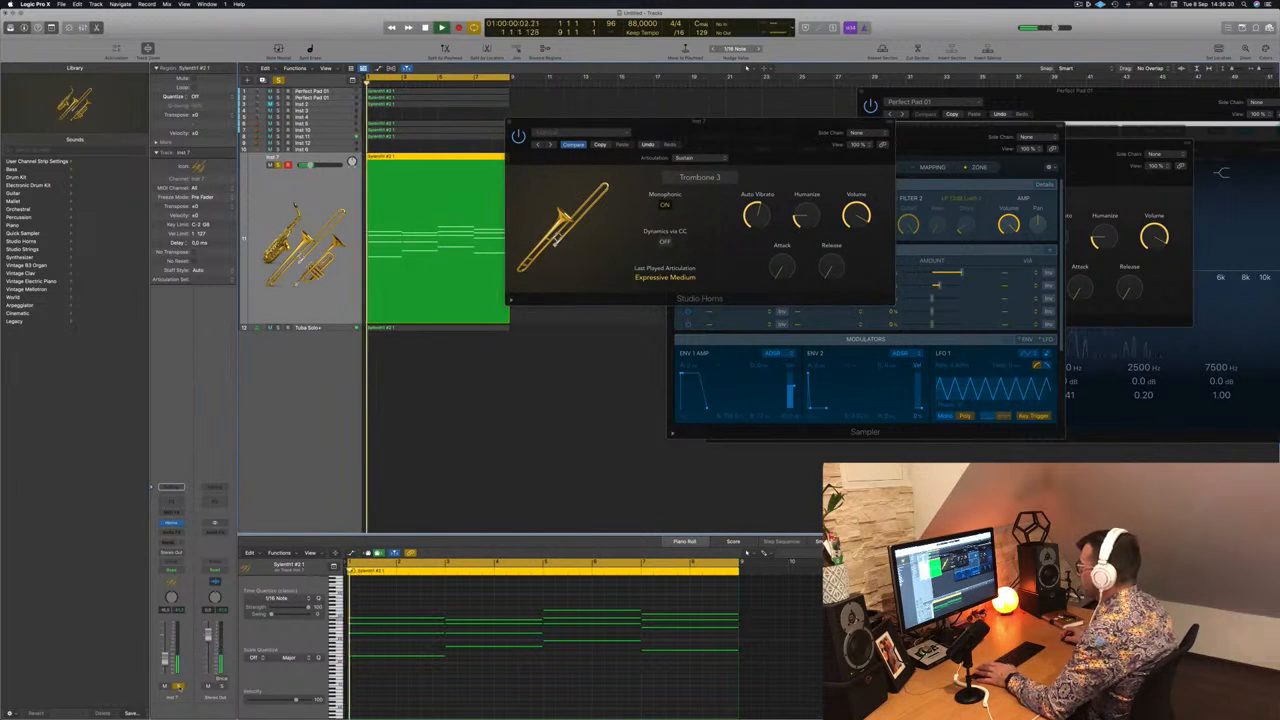
key(space)
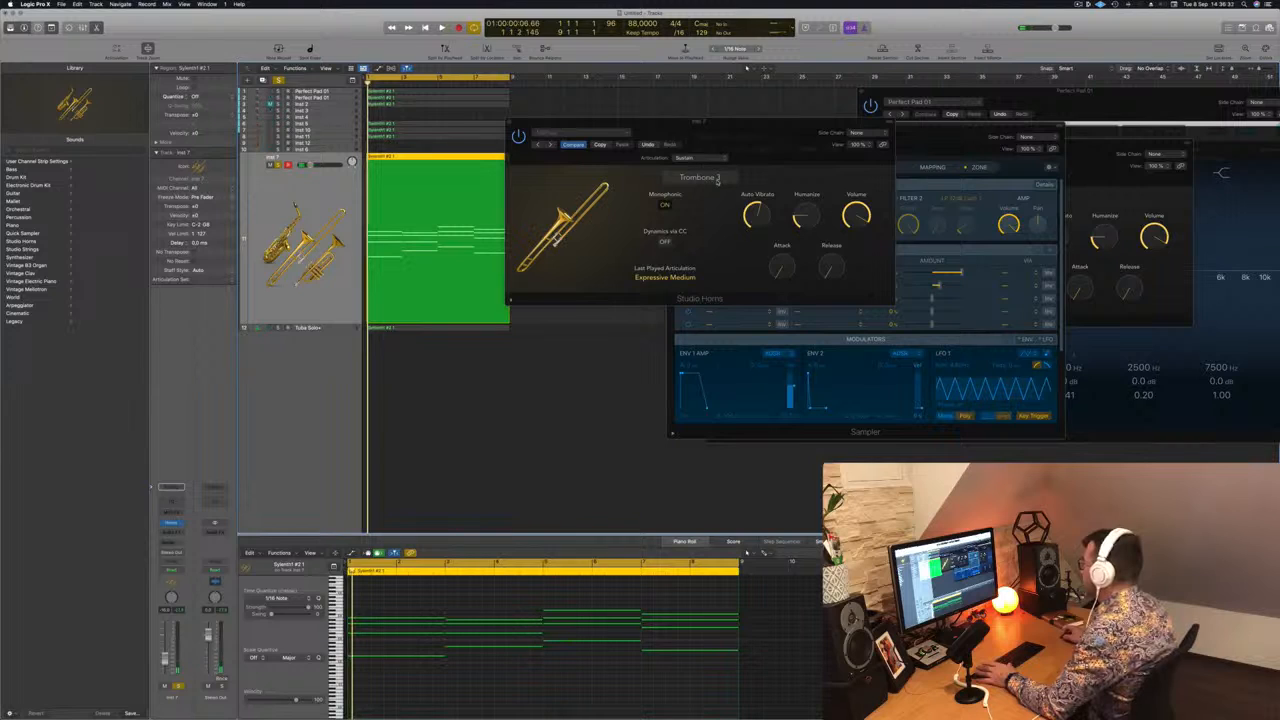
Audition the Soul Section on the Inst 7 track, then switch Studio Horns to the R&B Section.
click(717, 180)
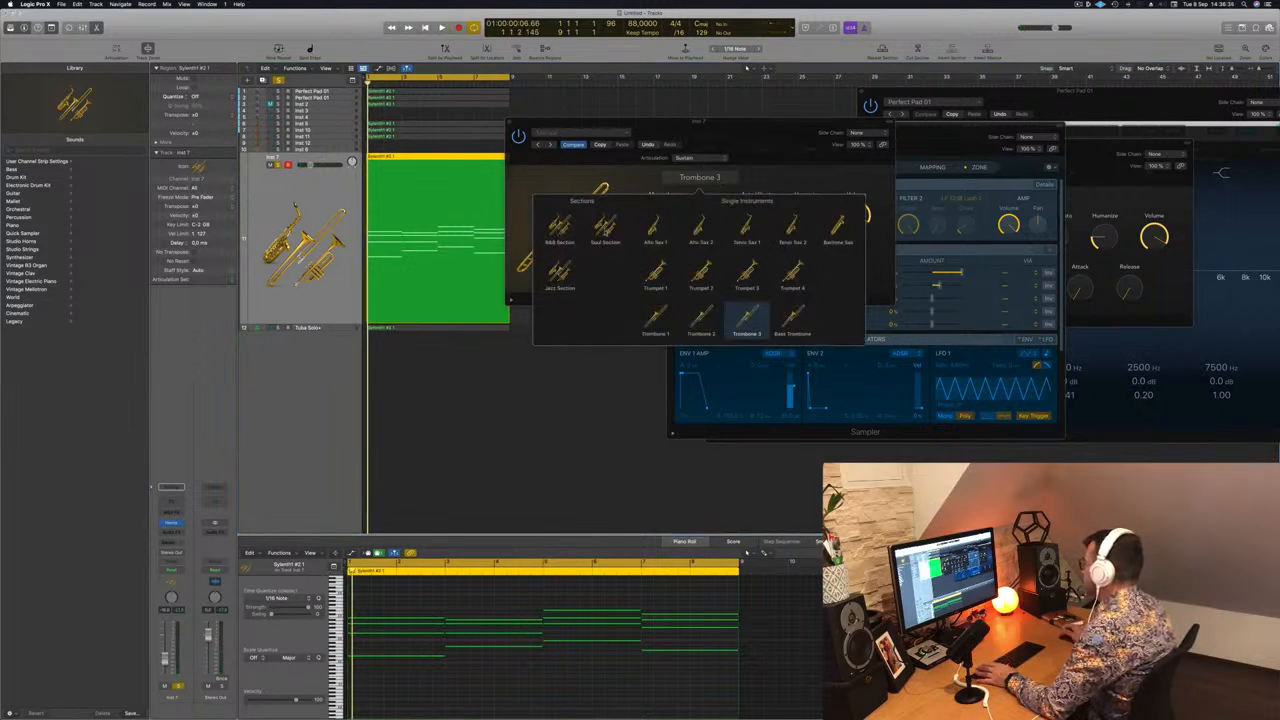
click(607, 231)
key(space)
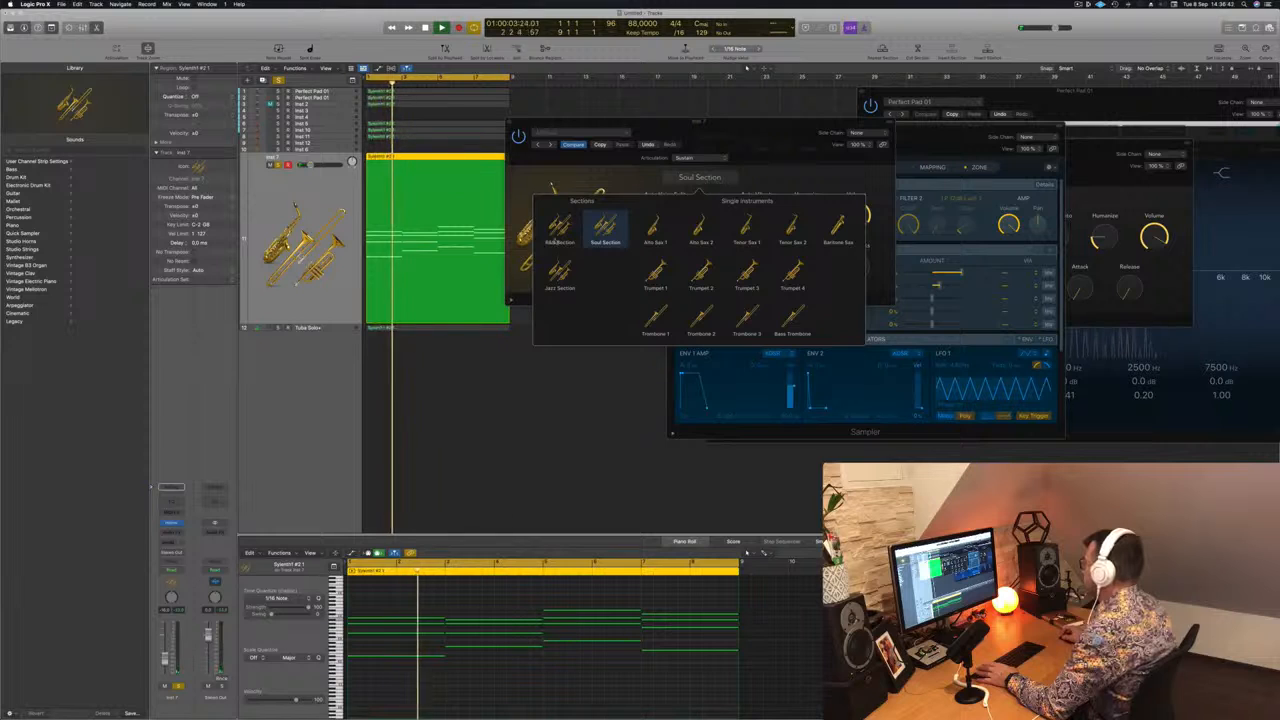
click(559, 229)
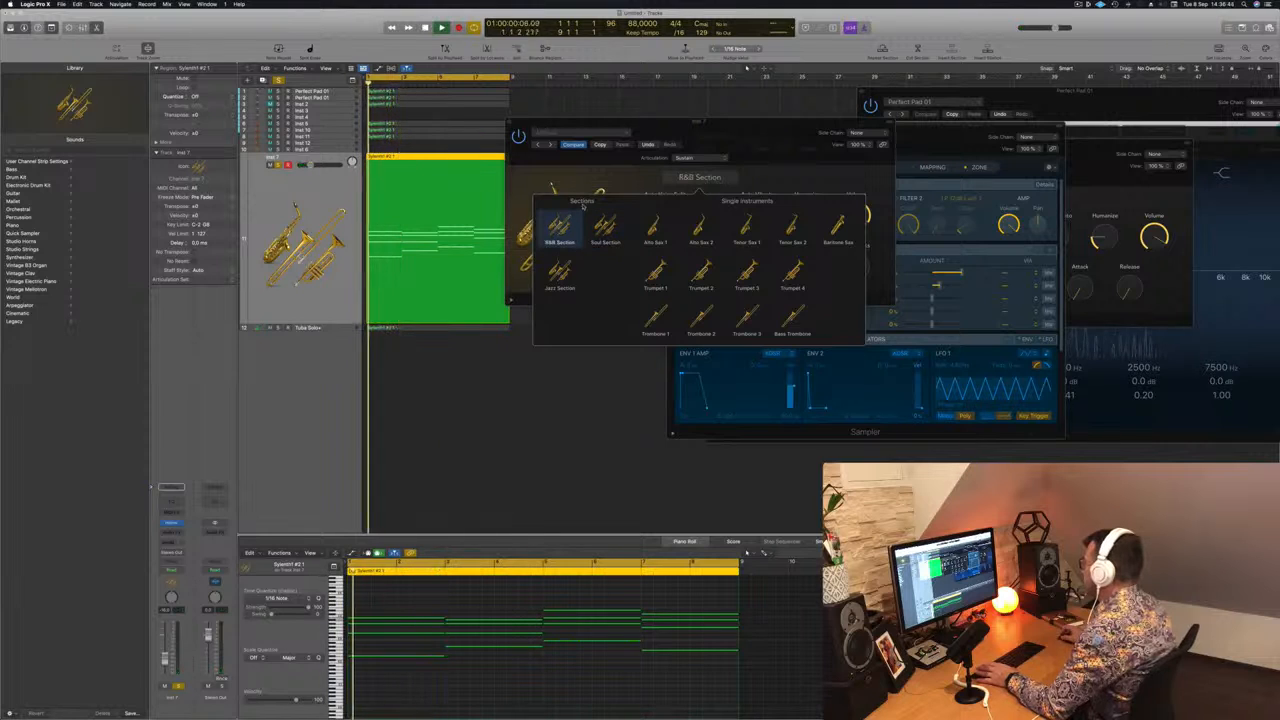
click(587, 179)
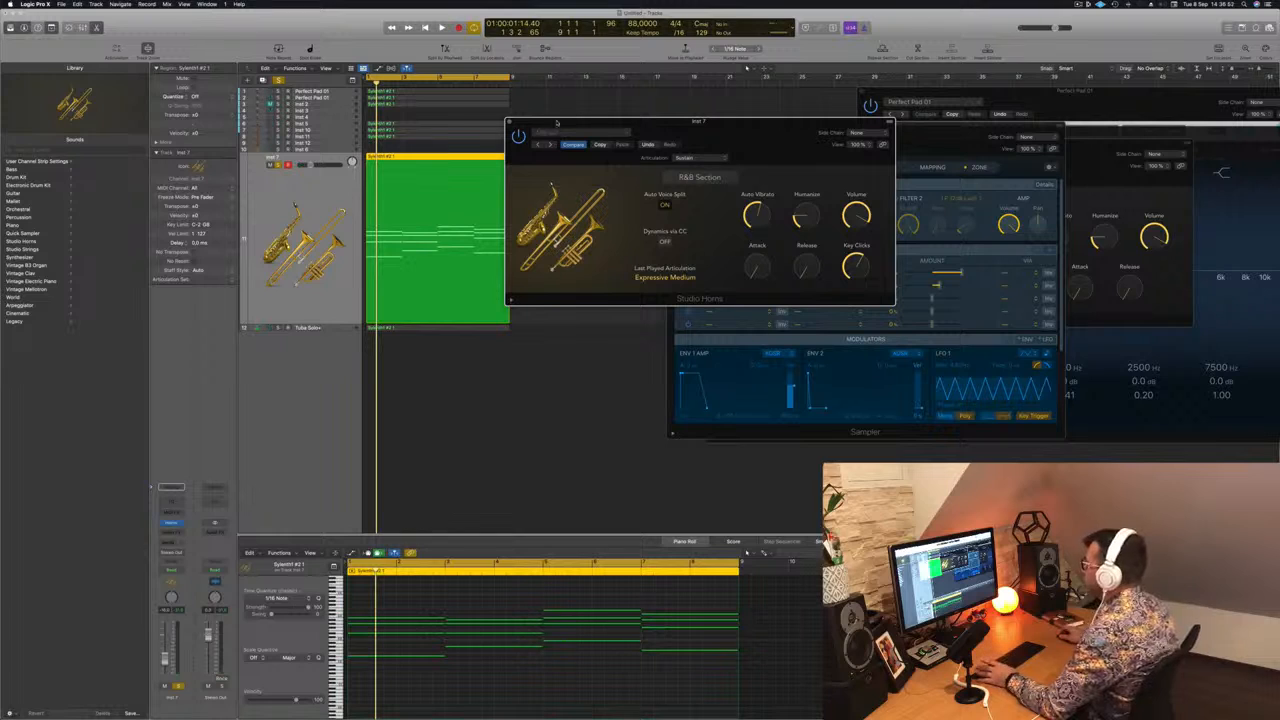
Set the R&B Section's articulation to Fall Long and play the chords with it.
click(714, 160)
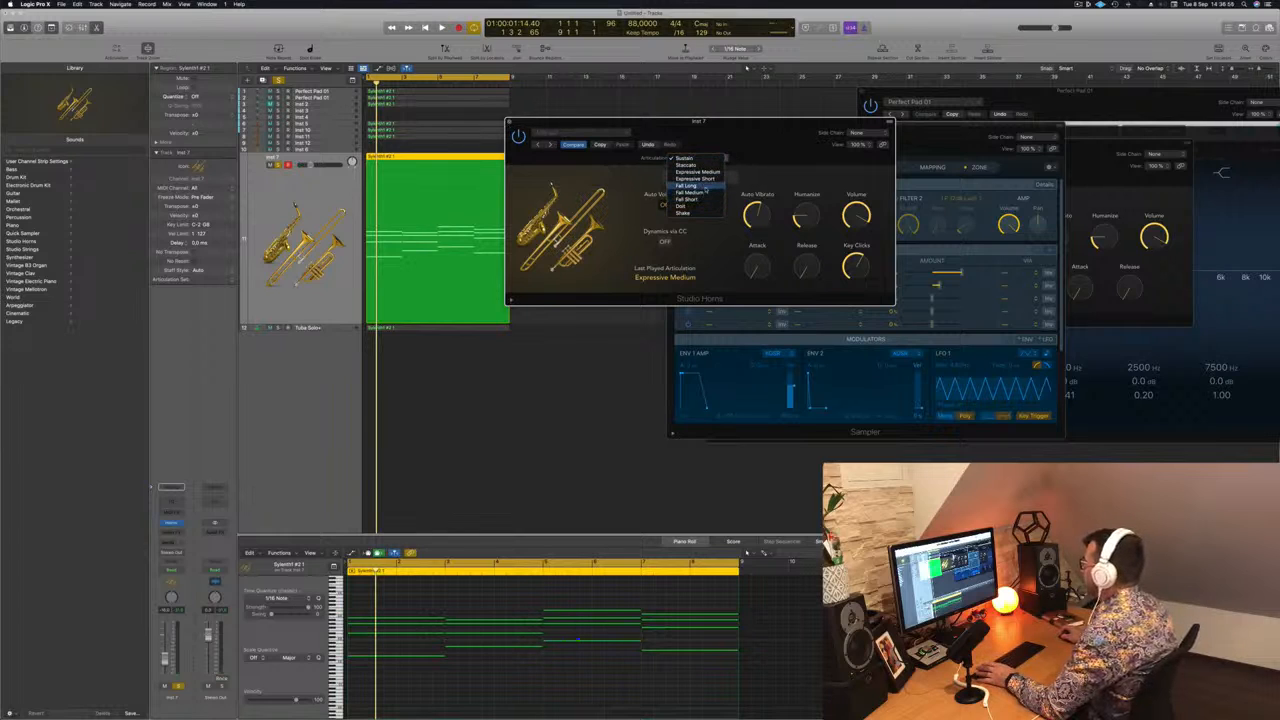
click(700, 185)
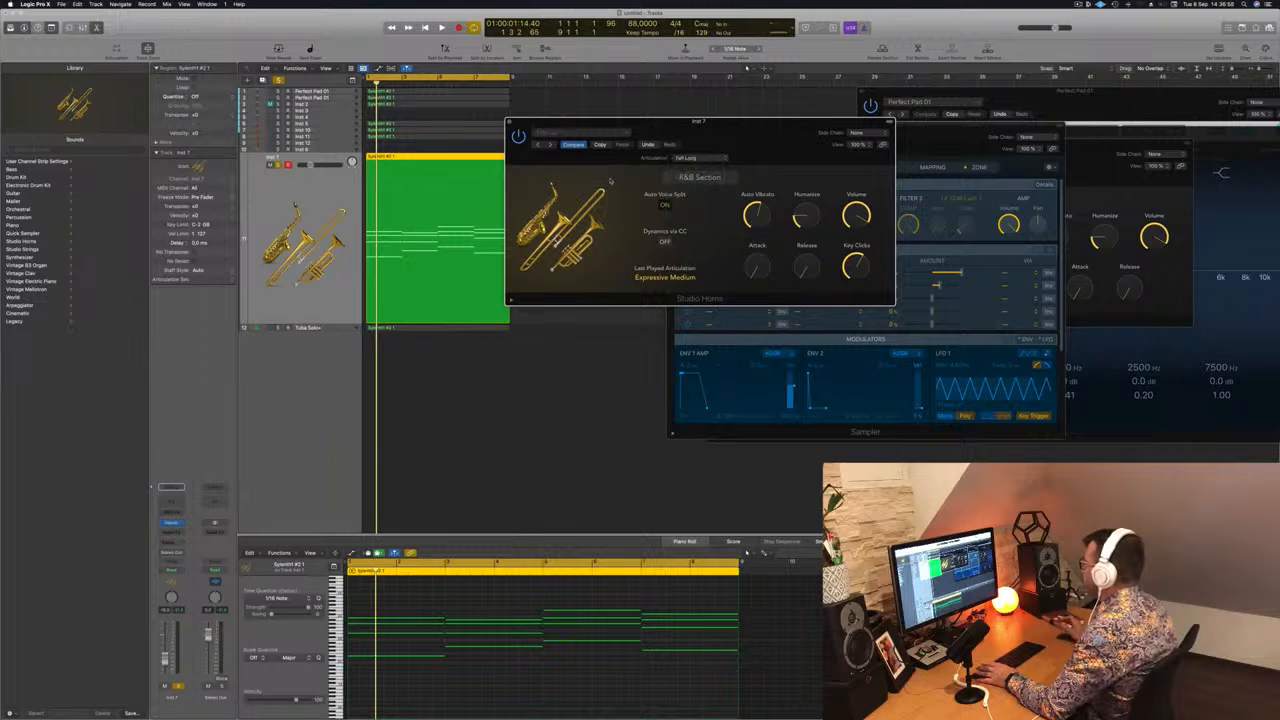
key(space)
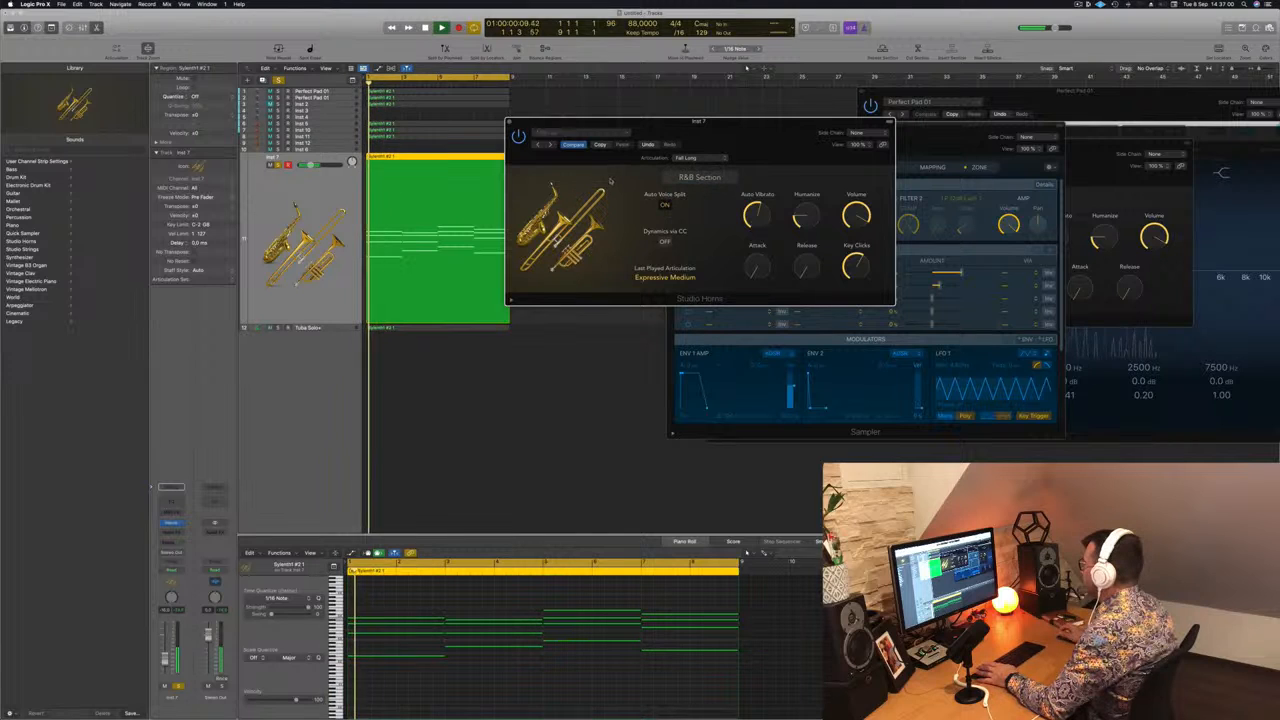
key(space)
key(space)
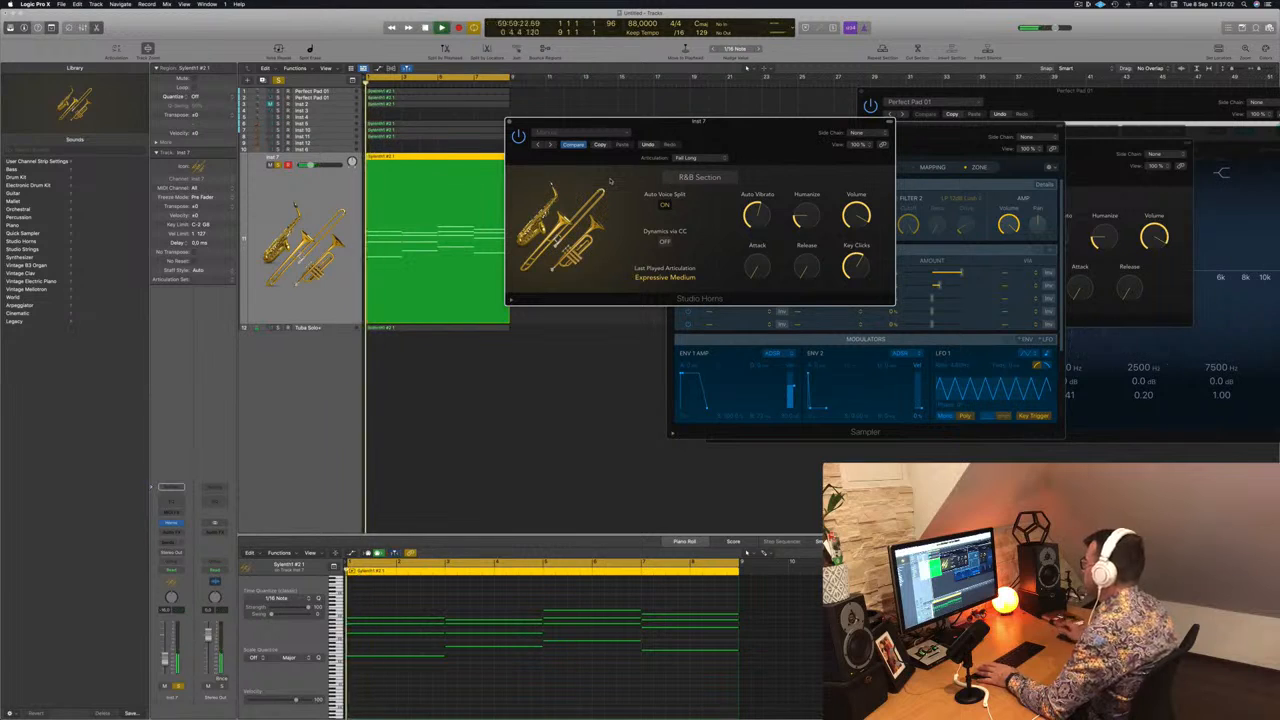
Close the Studio Horns window and delete the chord region from the Inst 7 track.
click(509, 122)
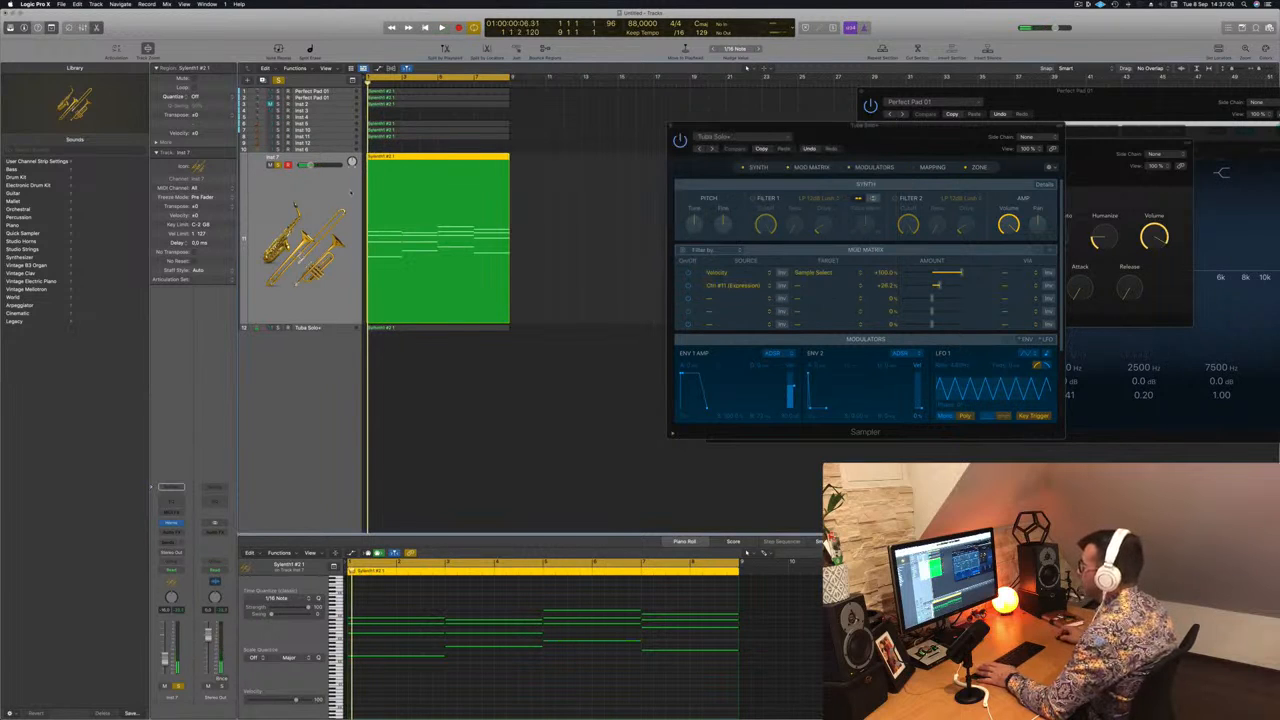
key(Delete)
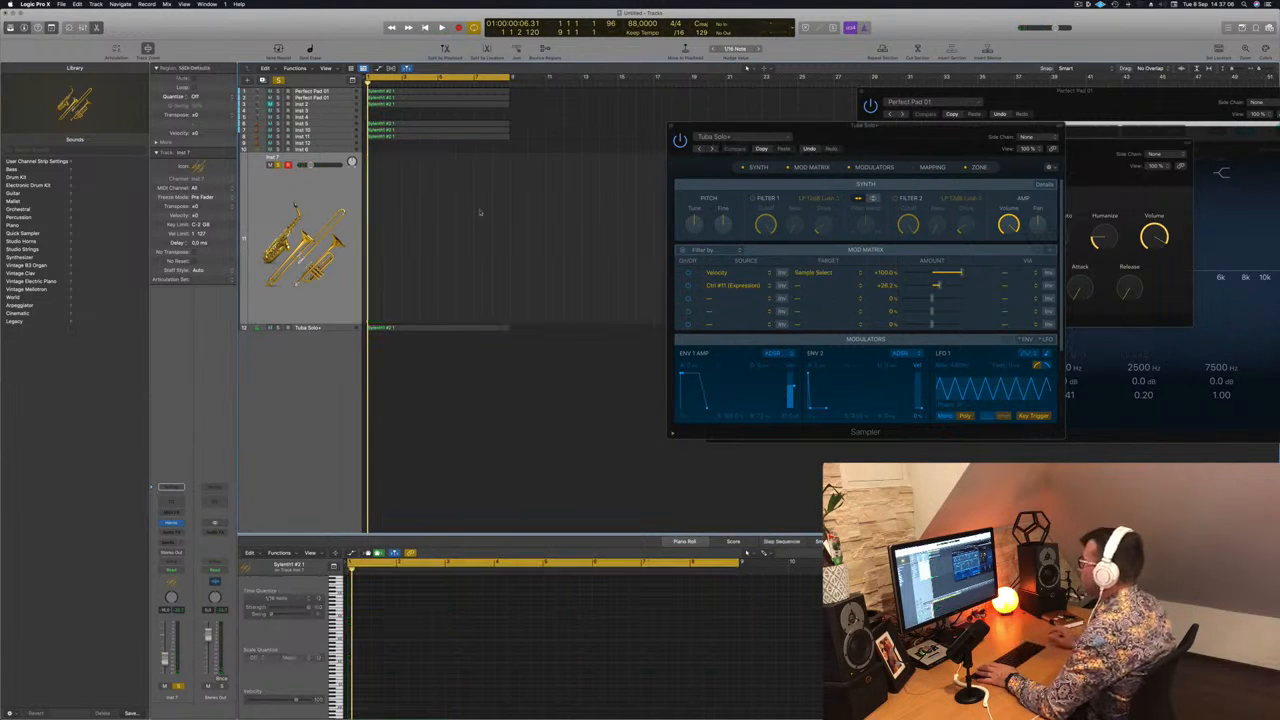
Take the Inst 7 track out of solo and play the full arrangement.
click(510, 216)
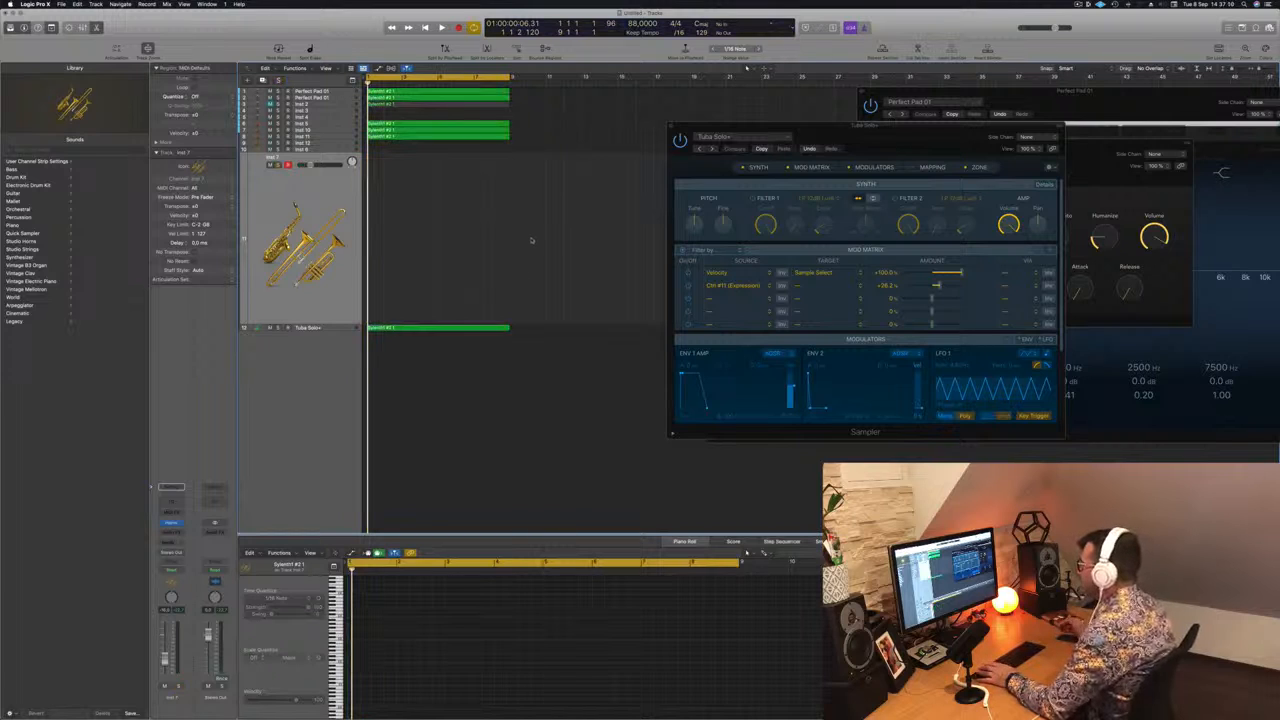
key(space)
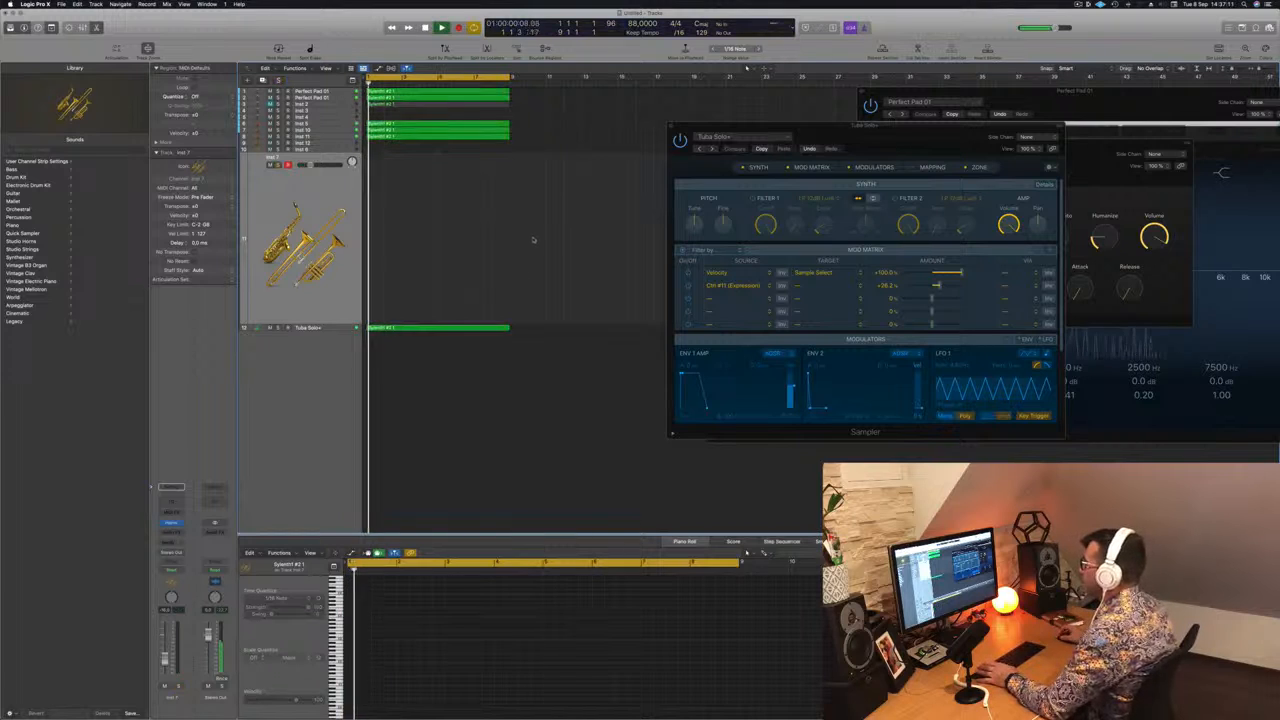
Unmute the Inst 2 track and open its Alchemy instrument beside the tracks.
click(333, 105)
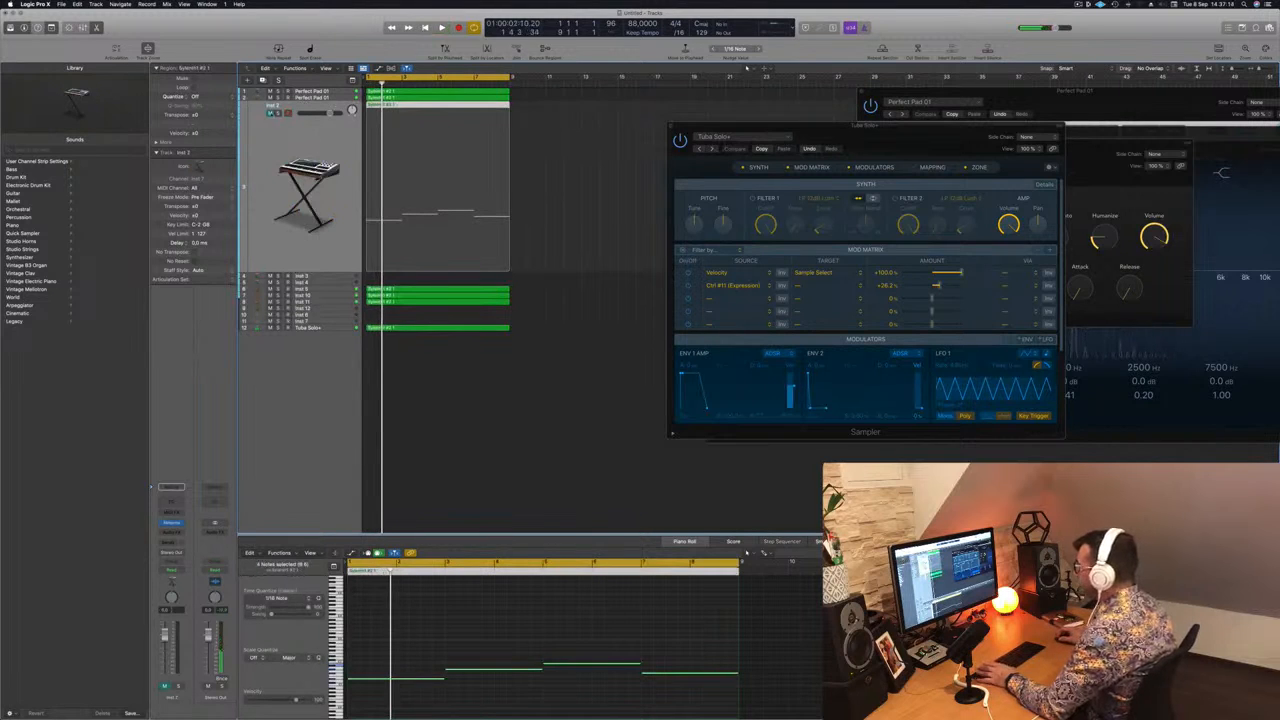
click(271, 114)
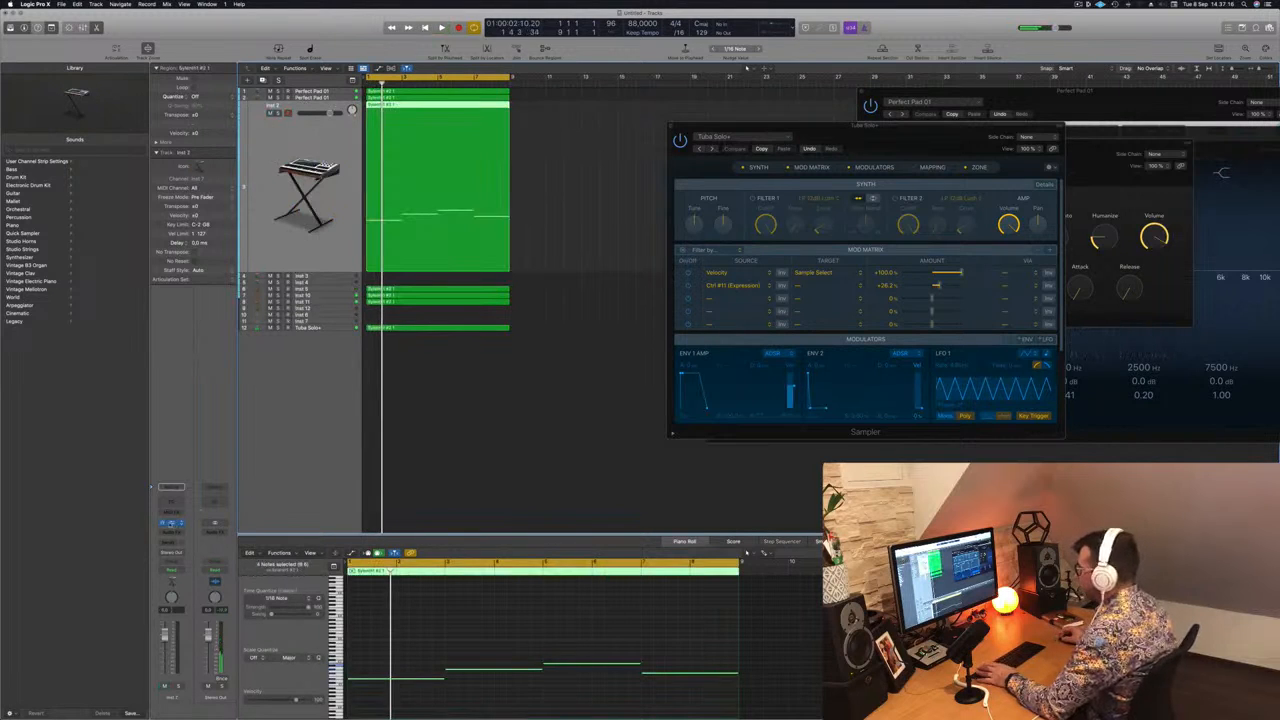
click(172, 523)
drag(634, 119, 888, 150)
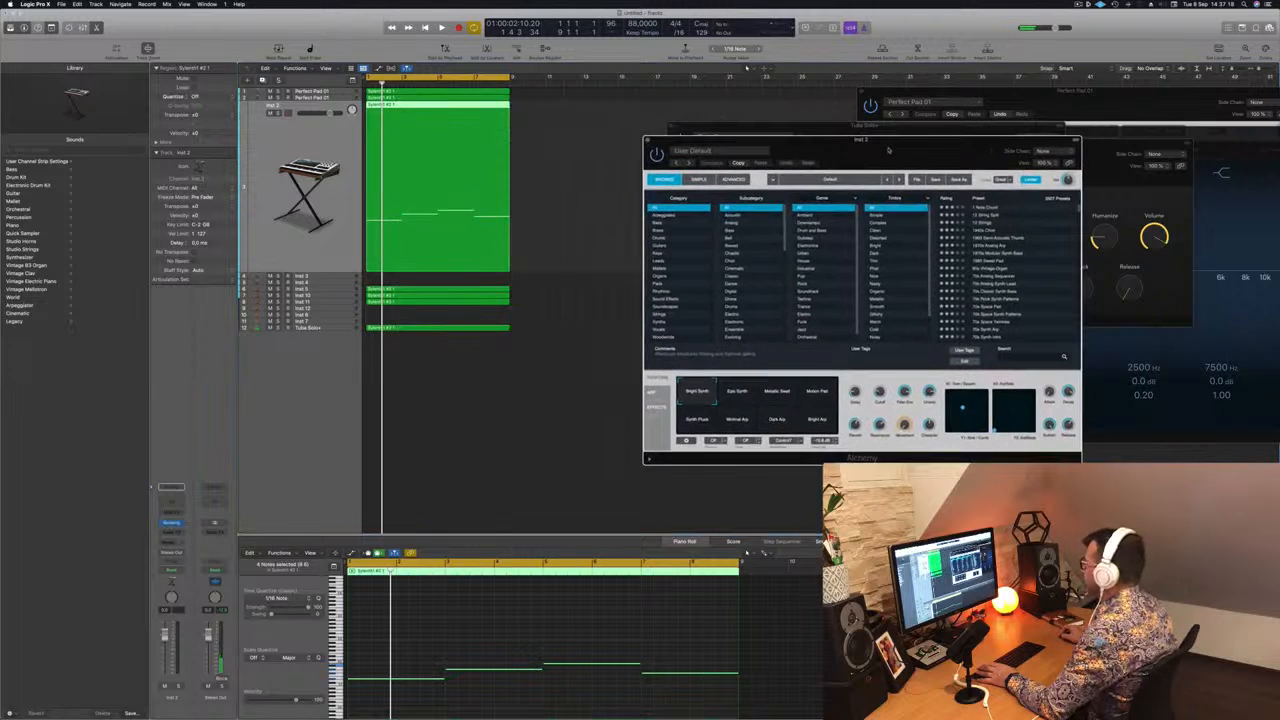
click(502, 632)
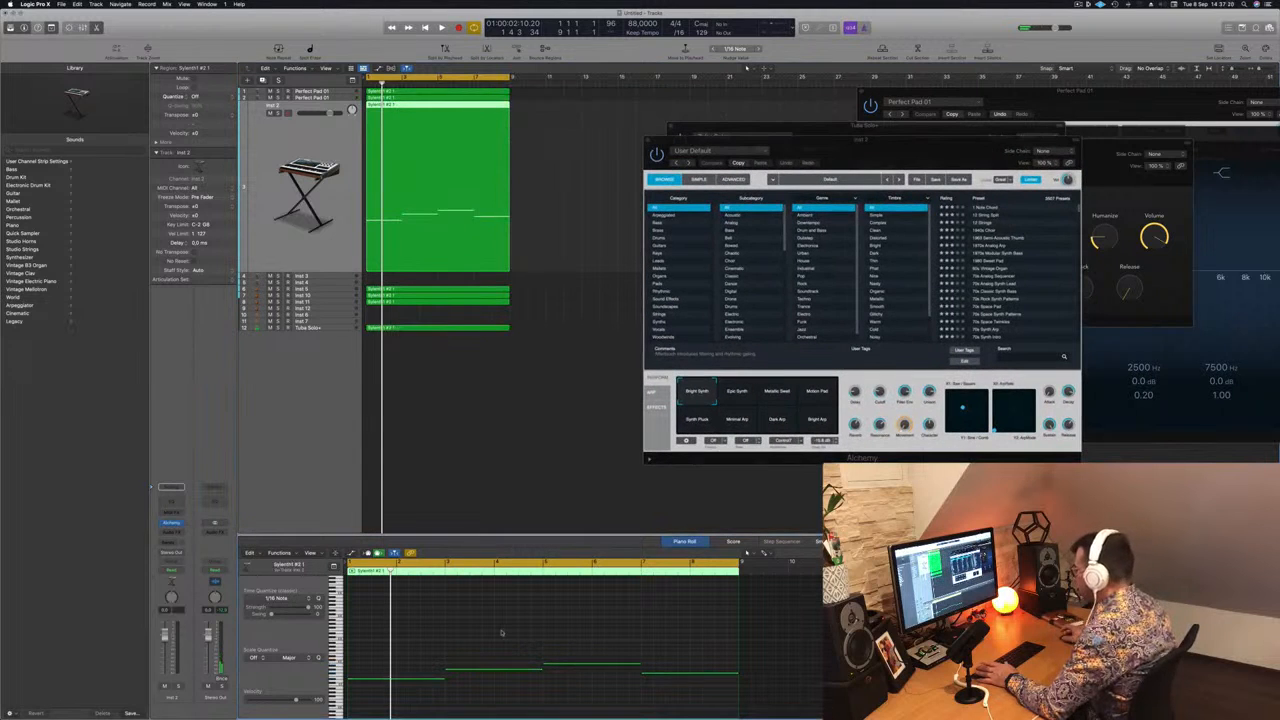
drag(928, 148, 813, 106)
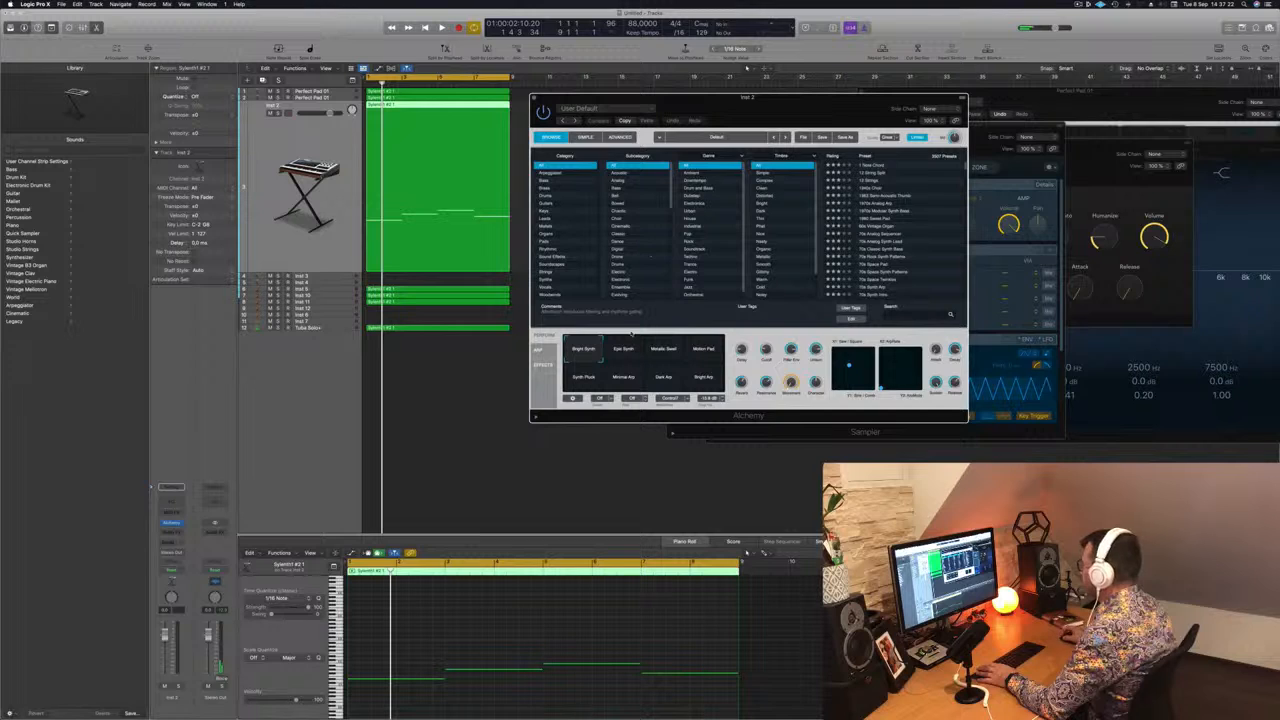
Choose Alchemy's Motion Pad variation and play the Inst 2 melody with it, in the mix and soloed.
click(710, 353)
click(310, 143)
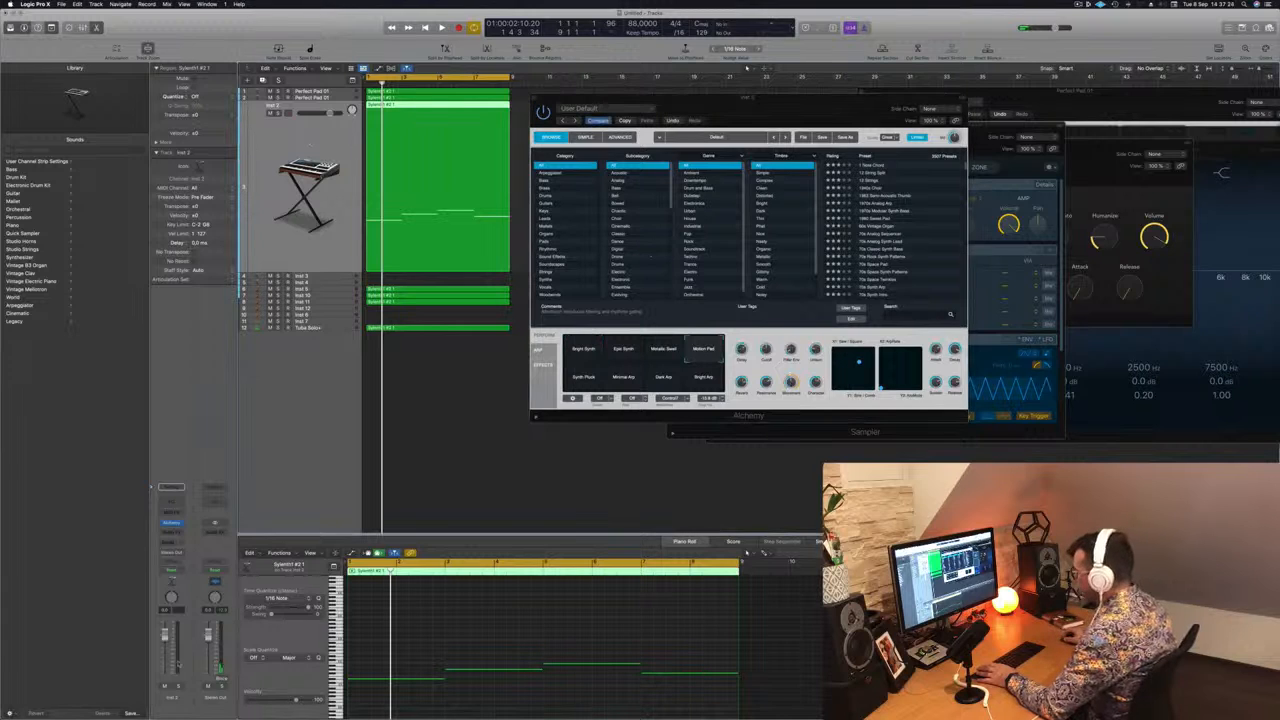
key(space)
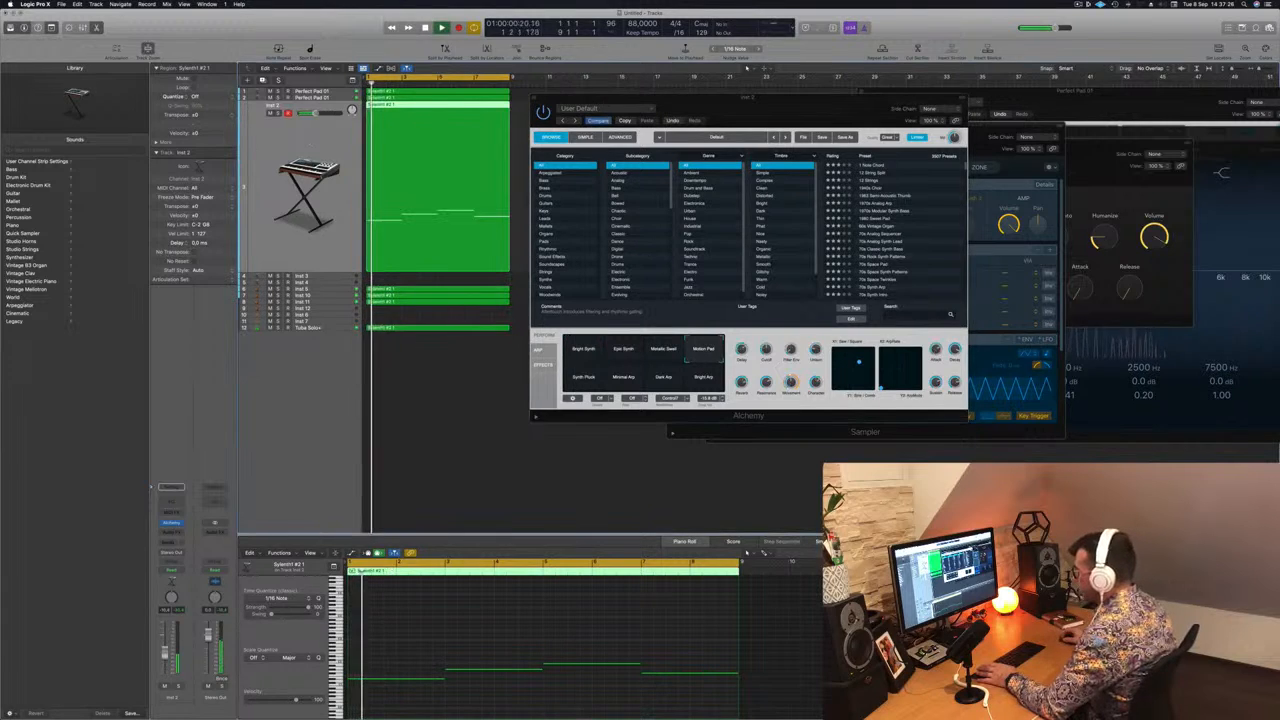
click(179, 687)
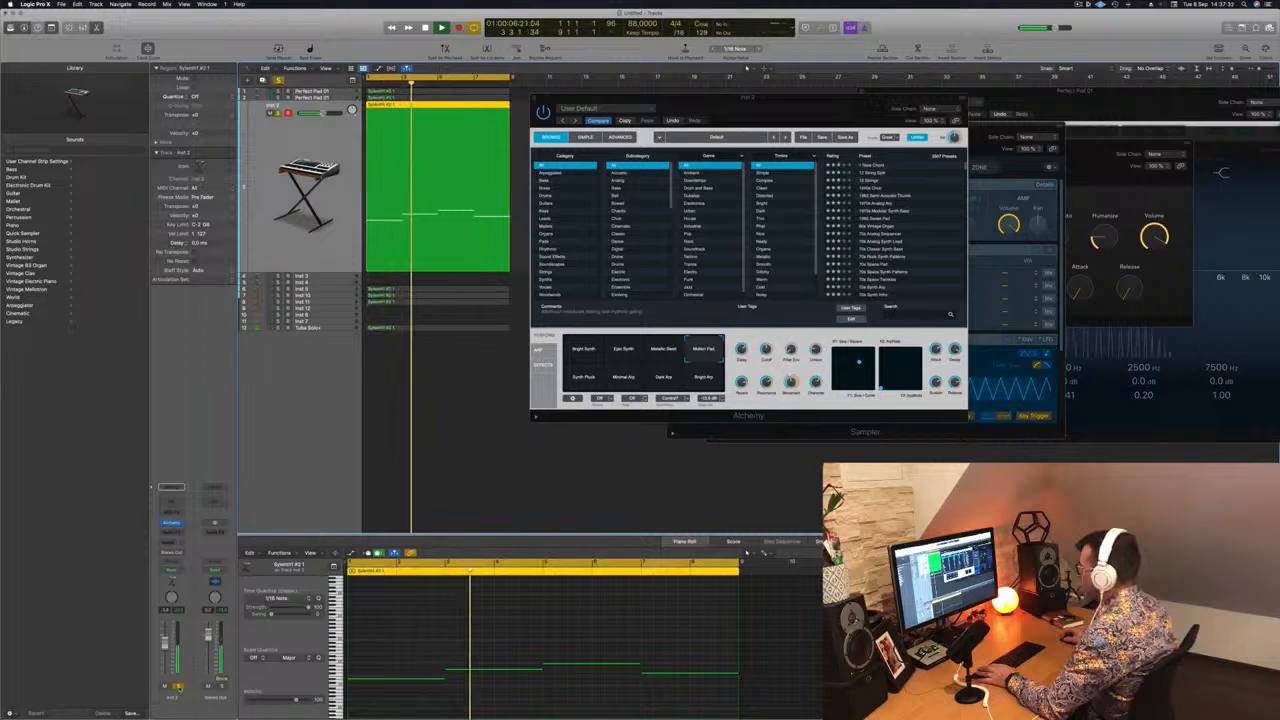
key(Return)
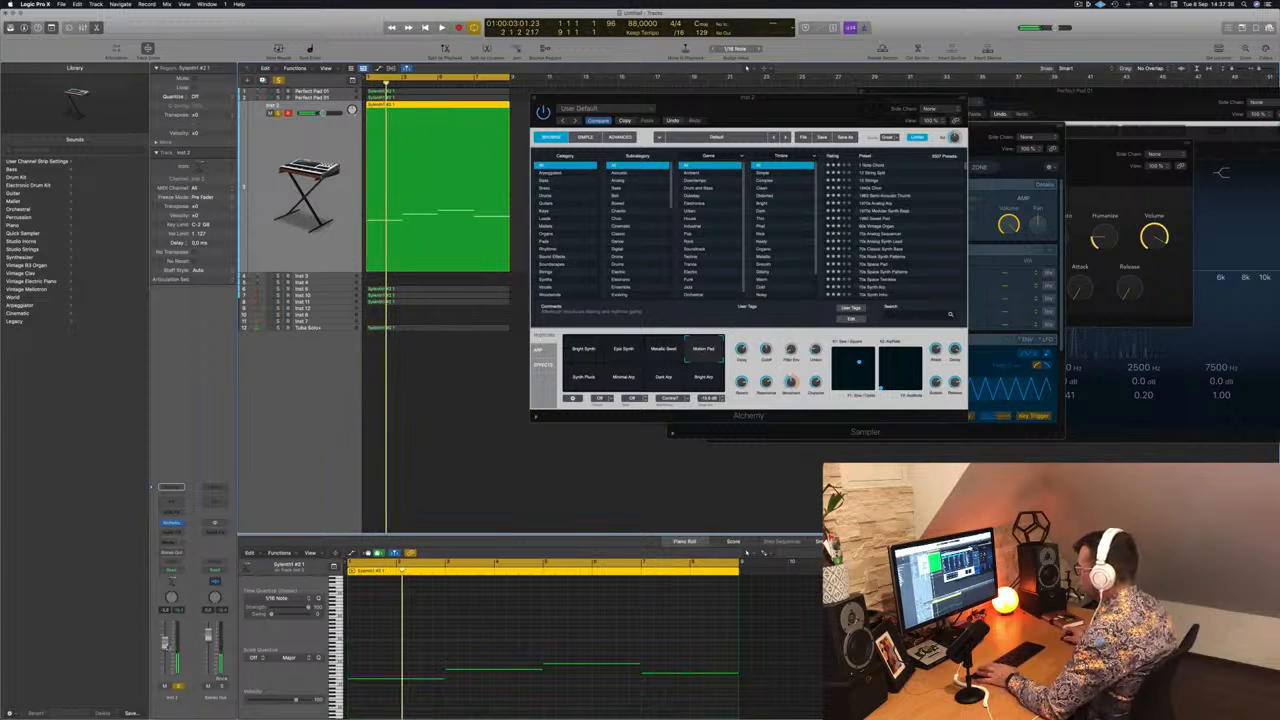
Audition the Synth Pluck and Minimal Arp variations on the soloed Inst 2 track.
click(595, 380)
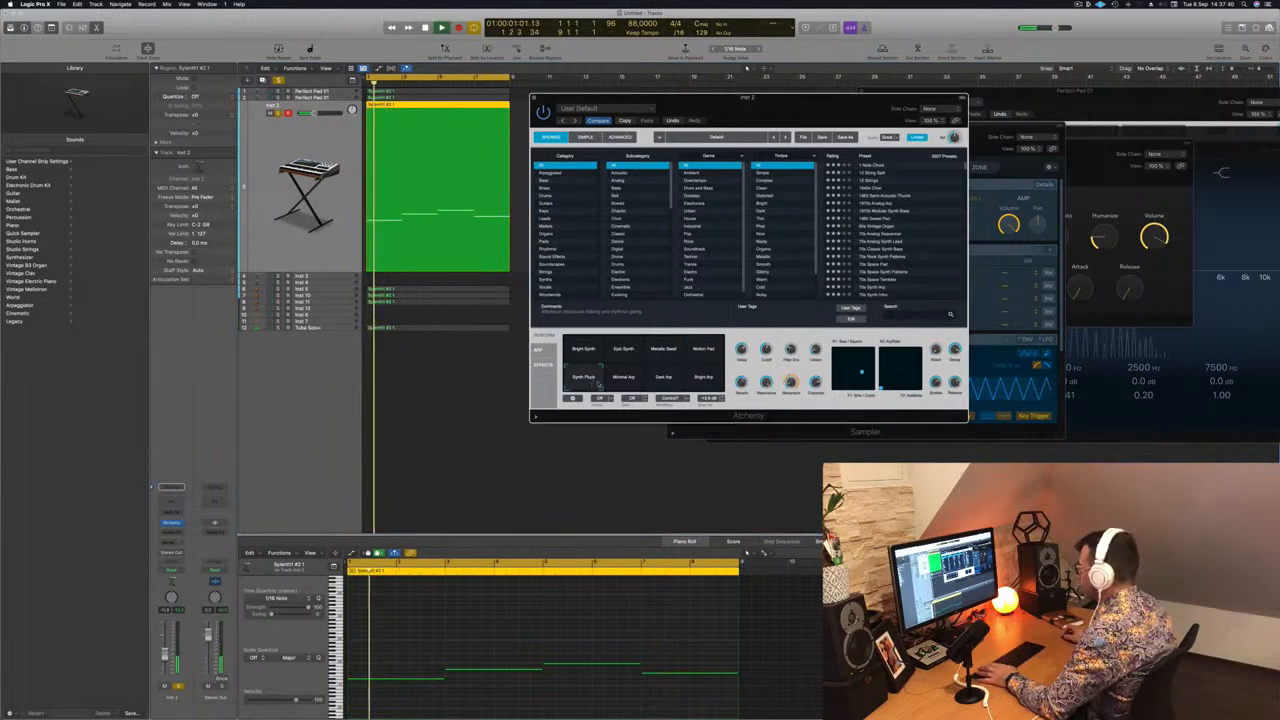
key(Return)
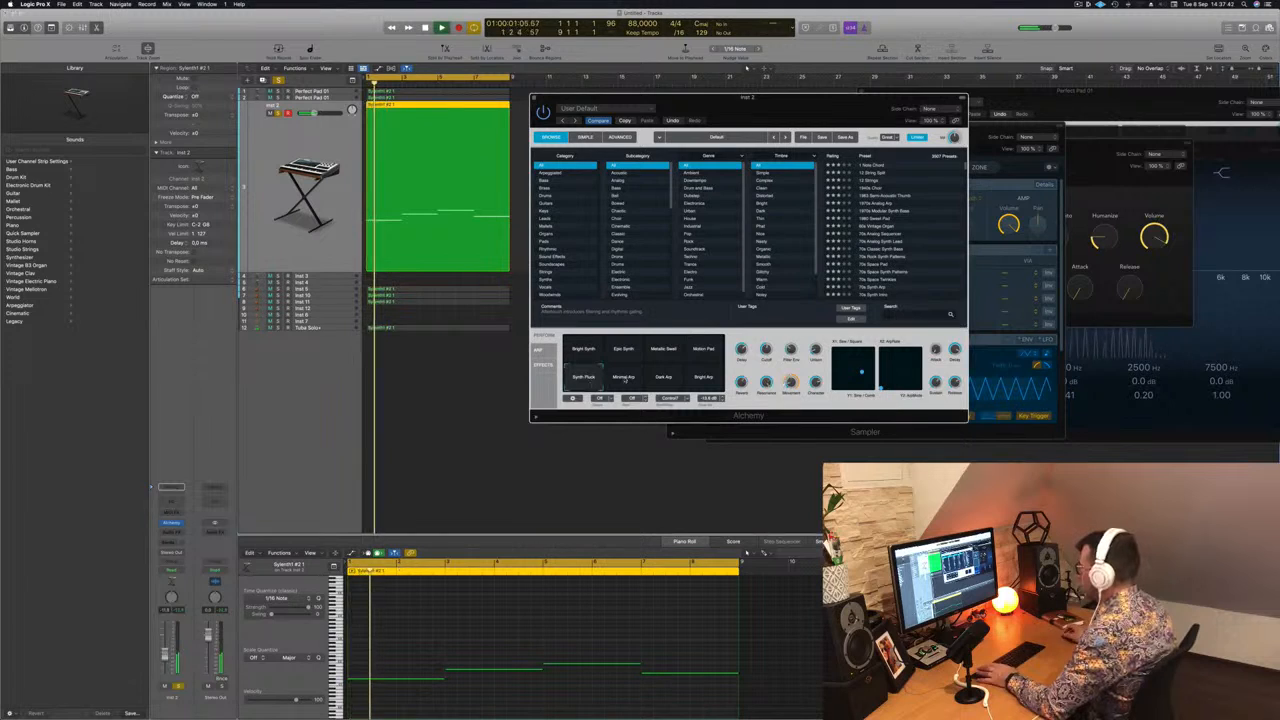
click(623, 378)
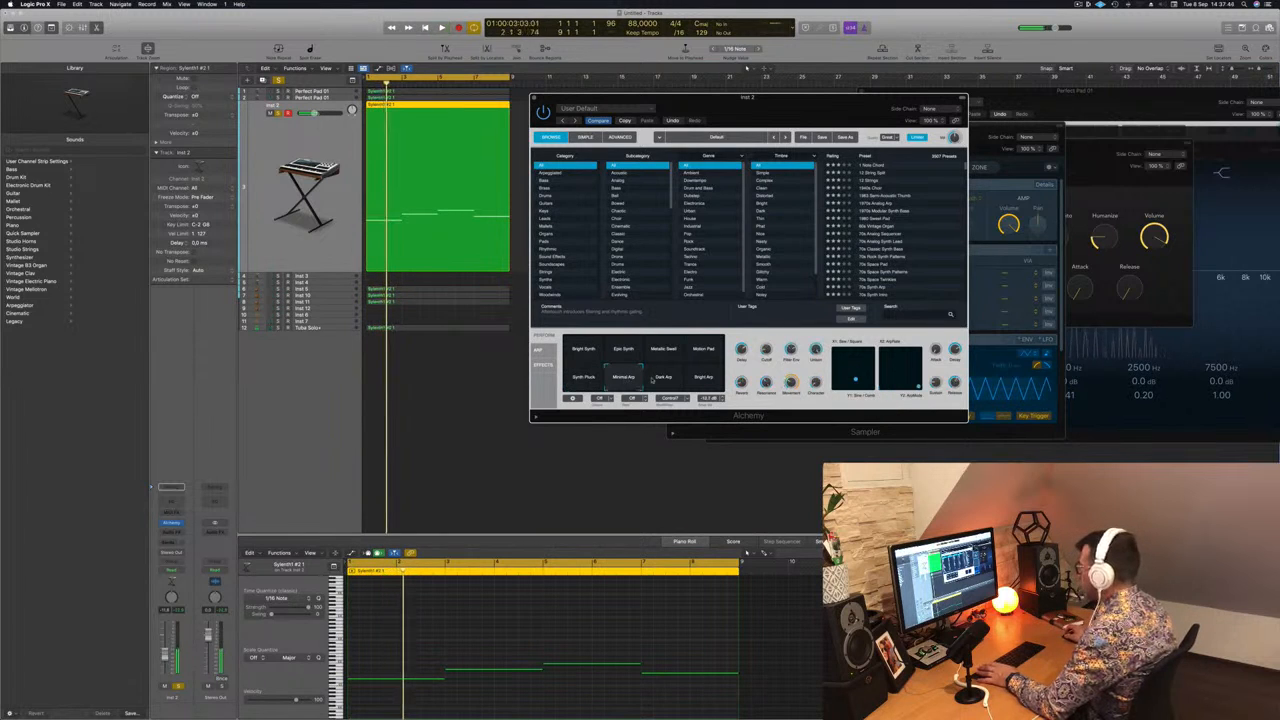
key(Return)
drag(758, 112, 827, 135)
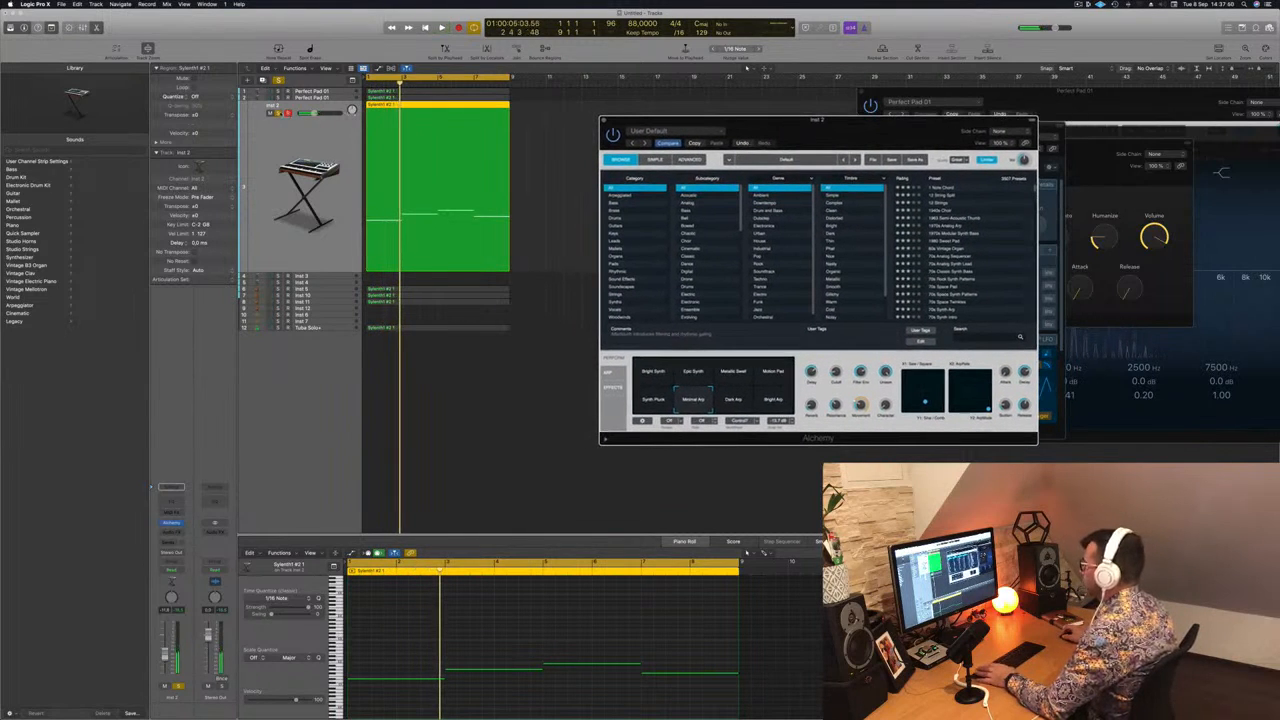
Take the Inst 2 track out of solo and audition the Dark Arp and Bright Arp variations in the mix.
click(279, 113)
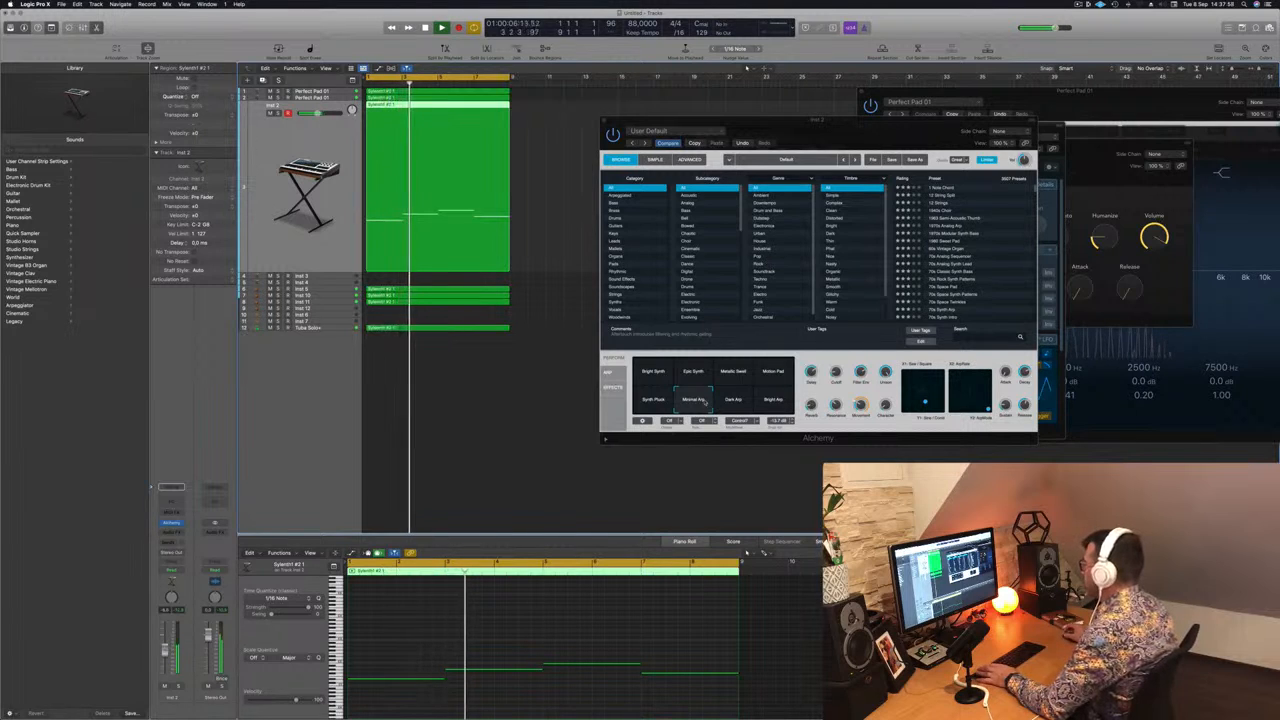
click(732, 398)
key(Return)
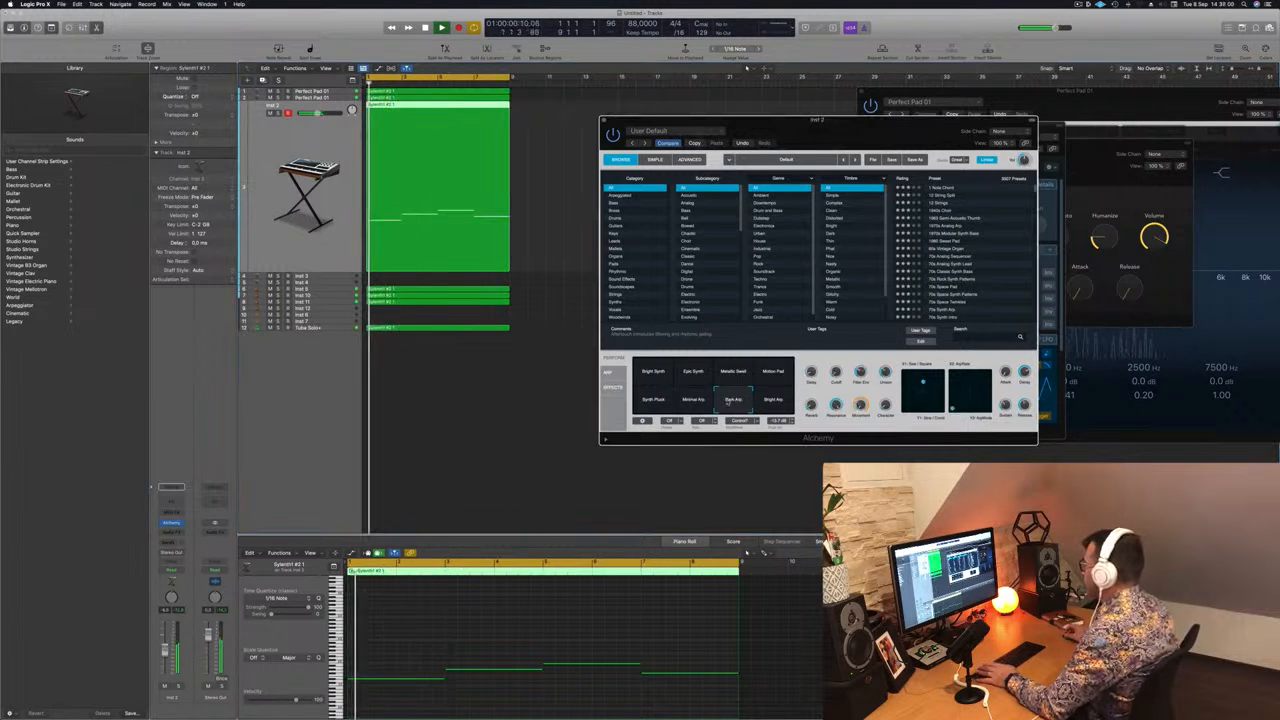
click(772, 400)
key(space)
key(space)
Audition Alchemy's Motion Pad, Metallic Swell and Bright Synth variations on the Inst 2 track within the full arrangement.
click(773, 372)
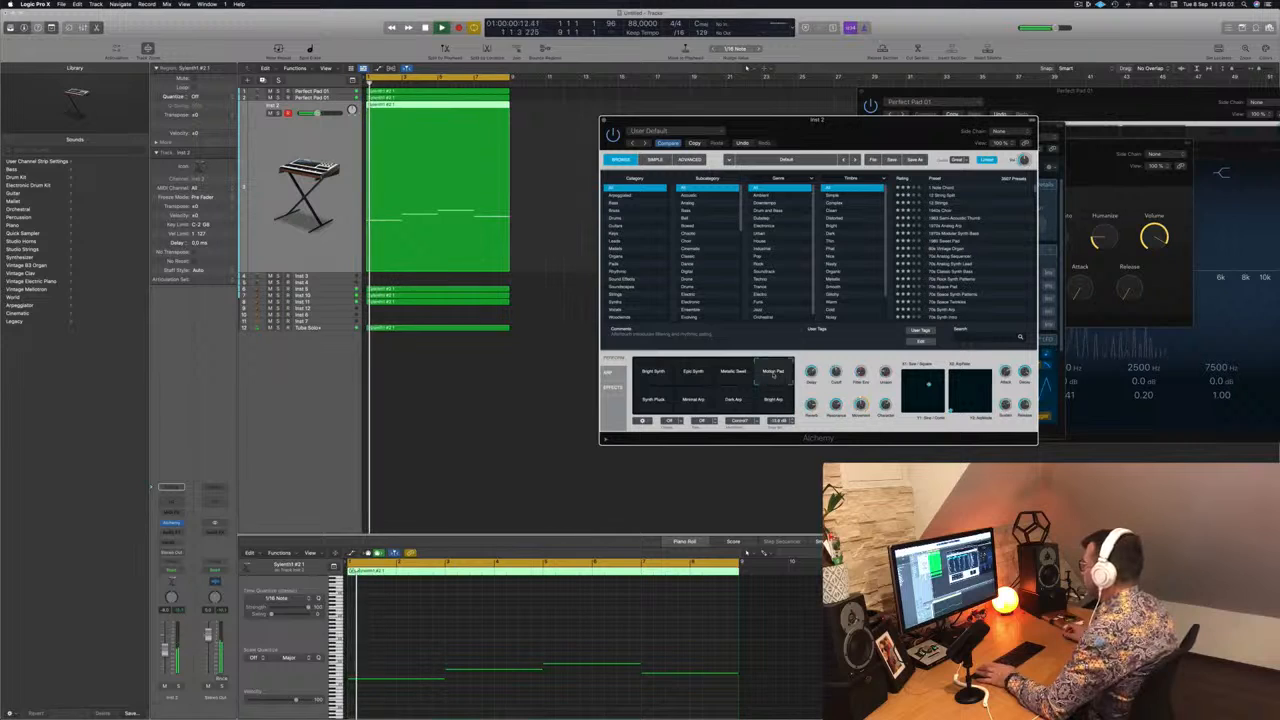
key(space)
key(space)
click(733, 372)
key(space)
key(space)
click(652, 372)
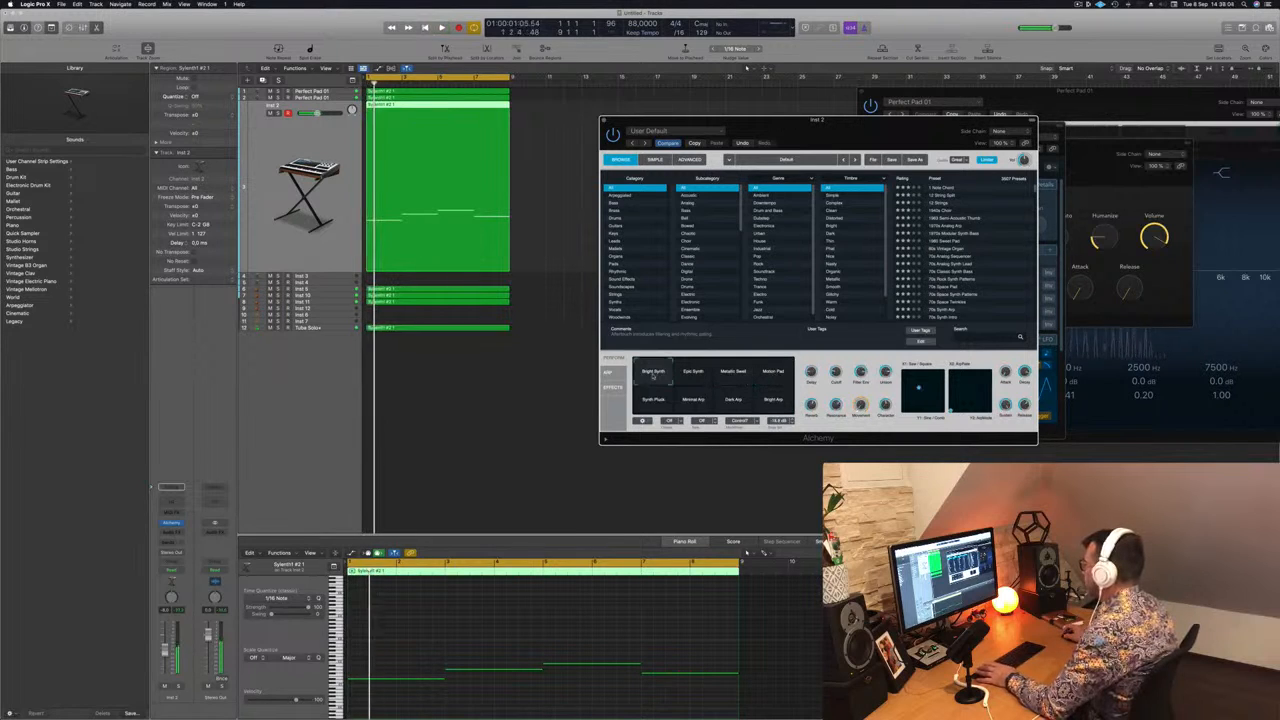
key(space)
key(space)
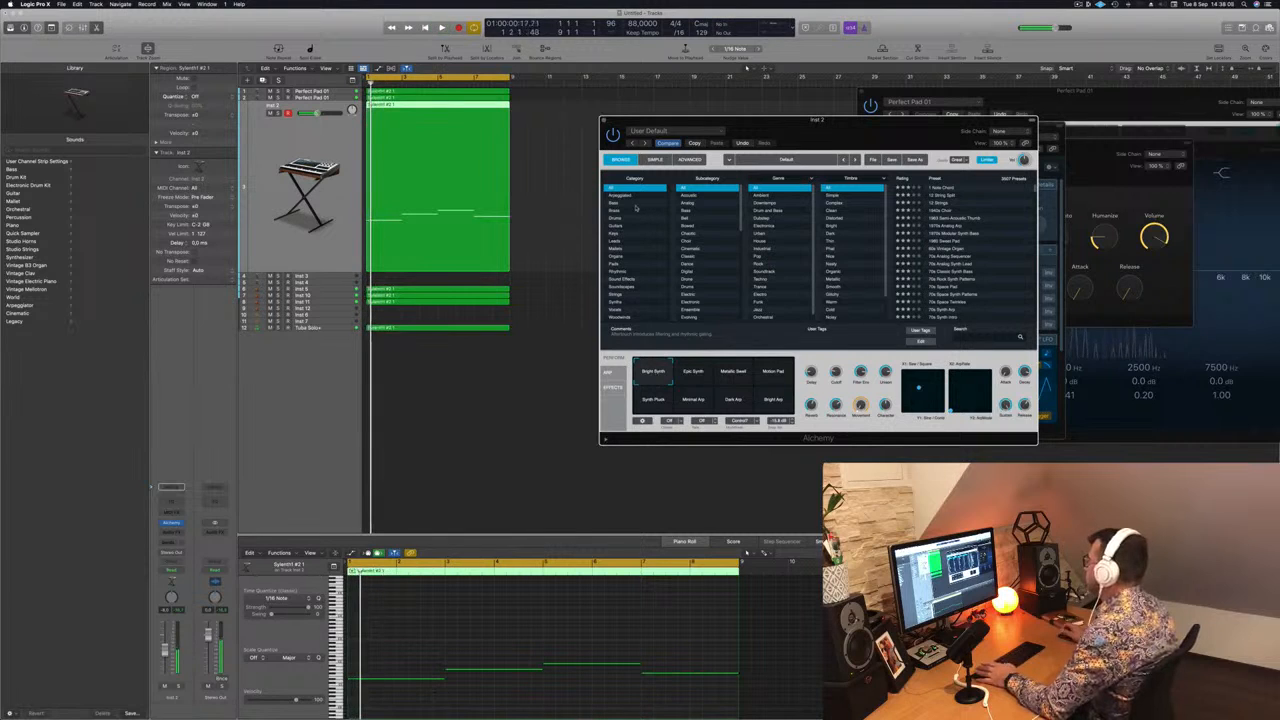
Load the 90s Luscious Pad preset from Alchemy's Pads category and play its track soloed.
click(625, 264)
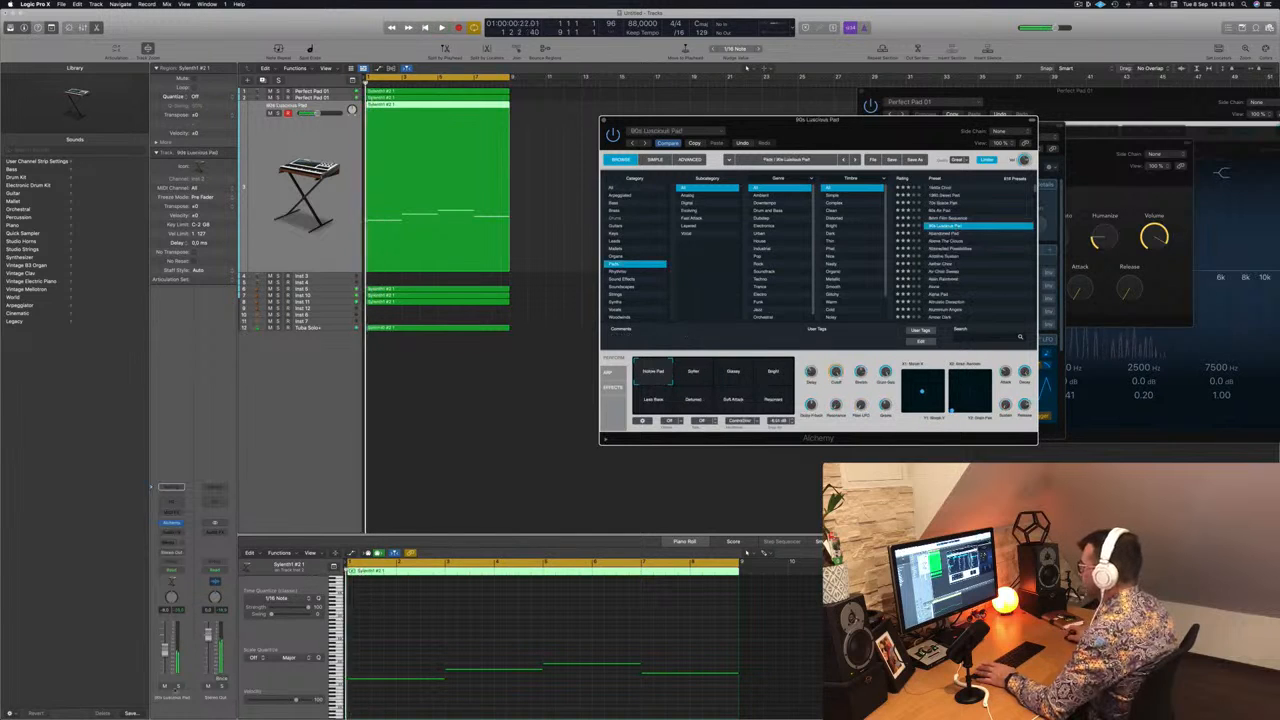
click(179, 686)
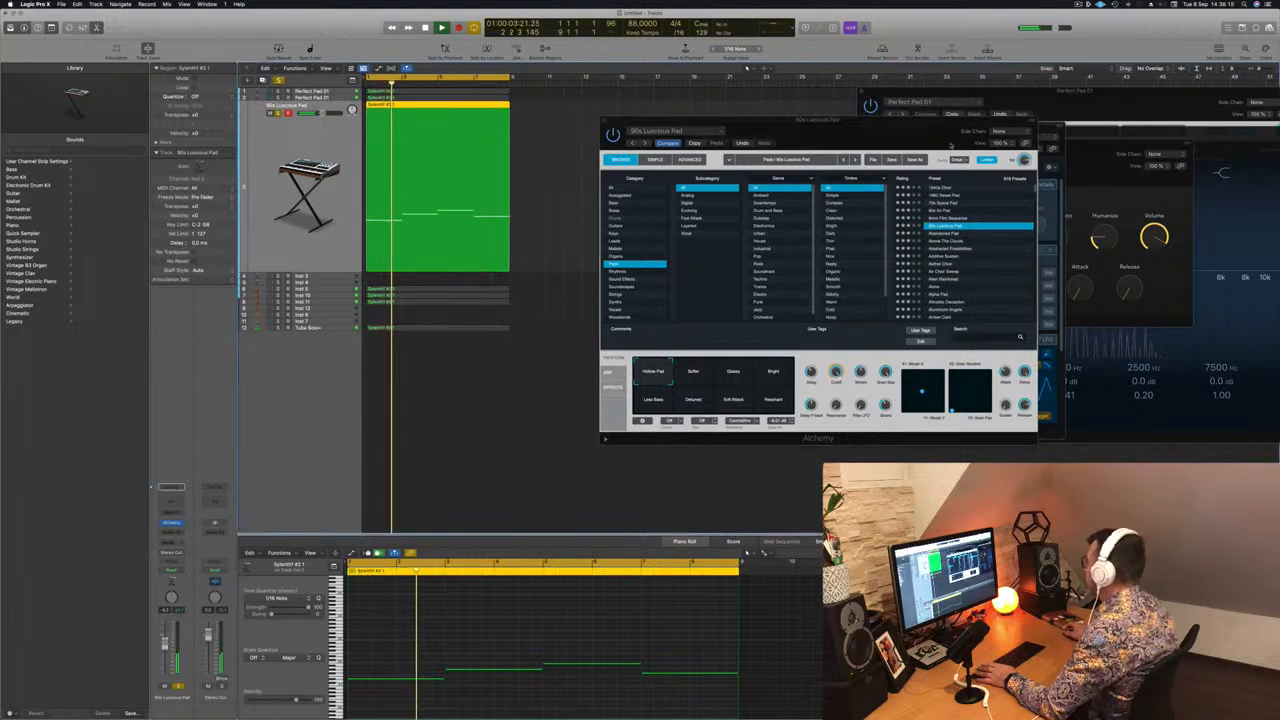
drag(655, 119, 742, 89)
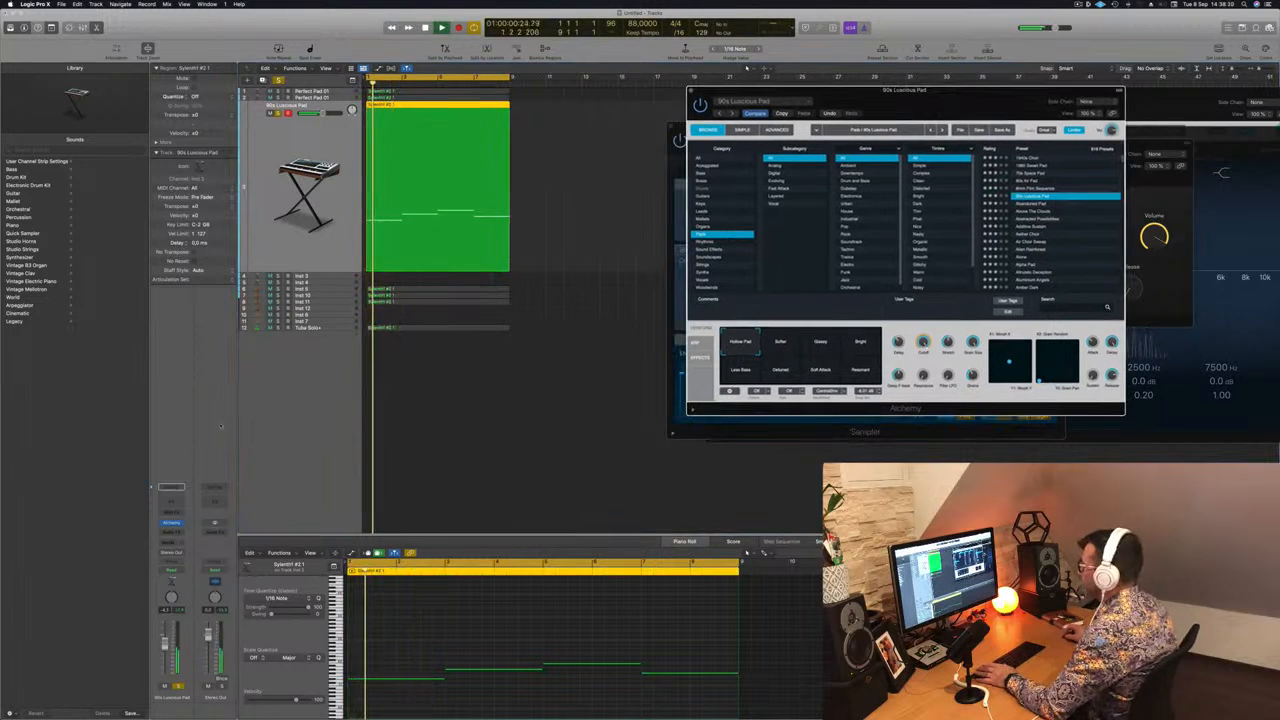
Insert a Channel EQ on the 90s Luscious Pad track and enable its high cut at 174 Hz, 36 dB/Oct.
click(175, 502)
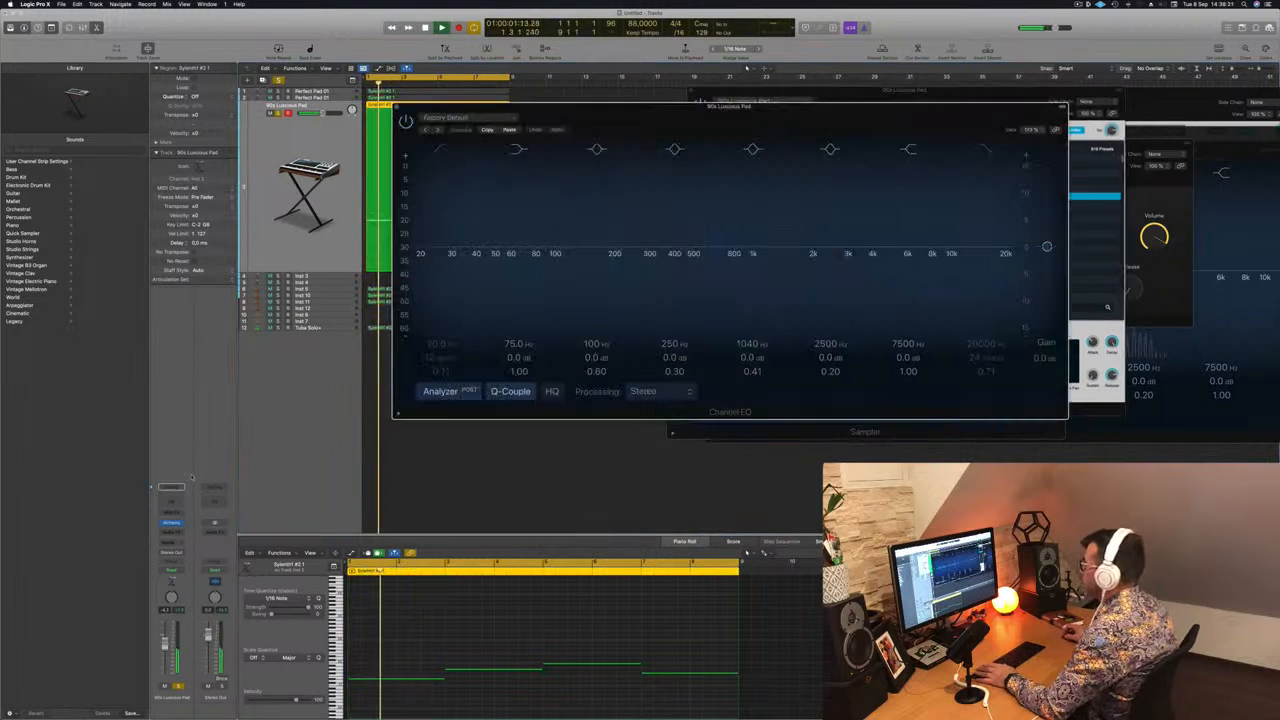
click(985, 151)
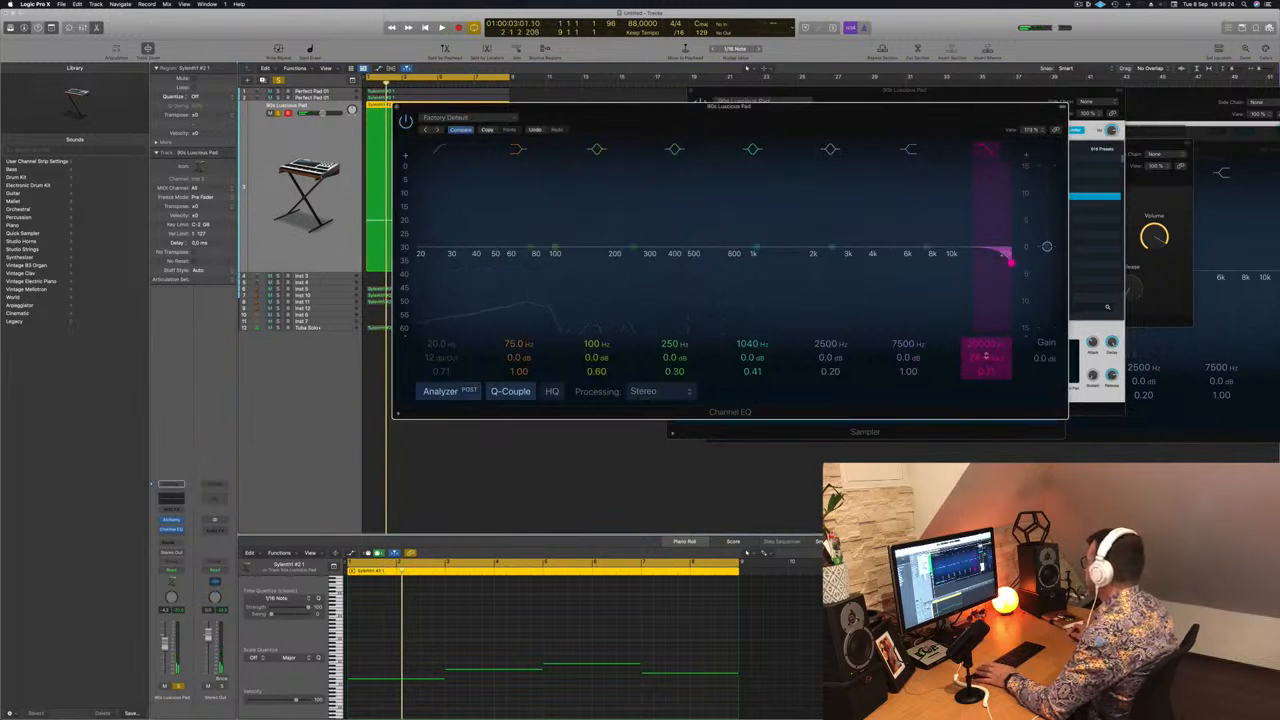
drag(984, 346, 983, 342)
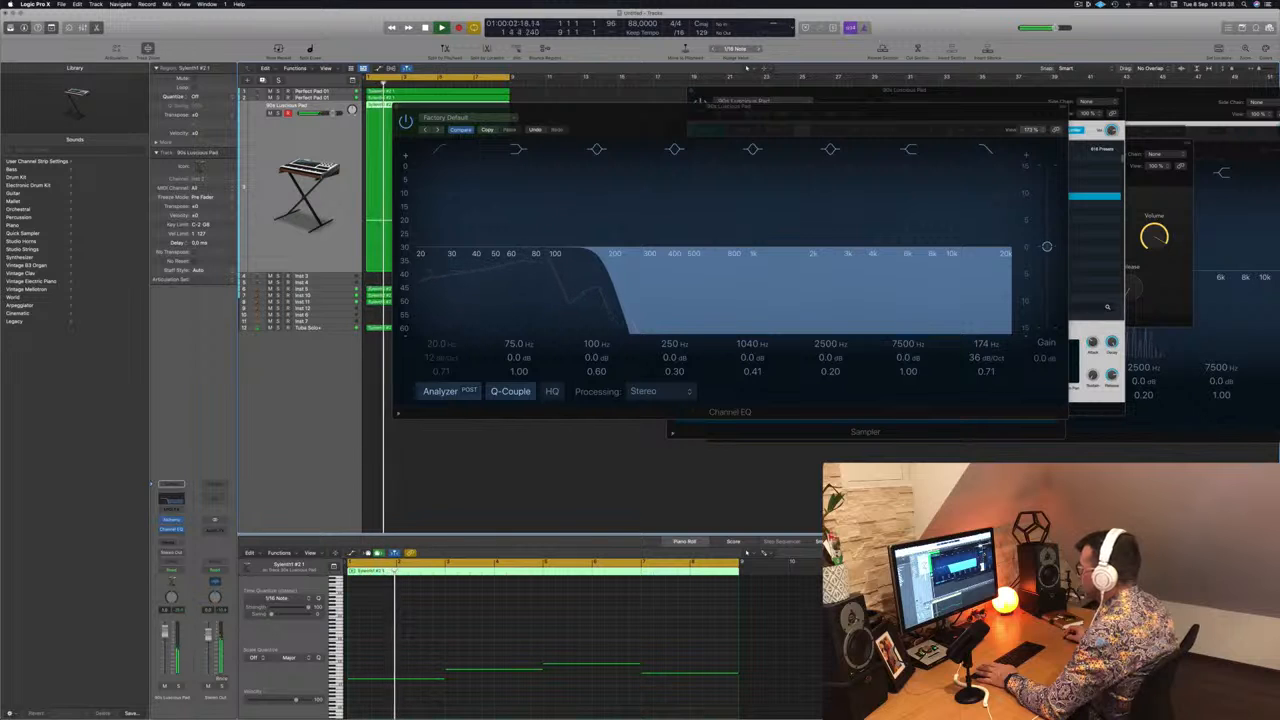
Switch the 90s Luscious Pad to its Softer variation and play it with the full arrangement.
drag(700, 93, 994, 428)
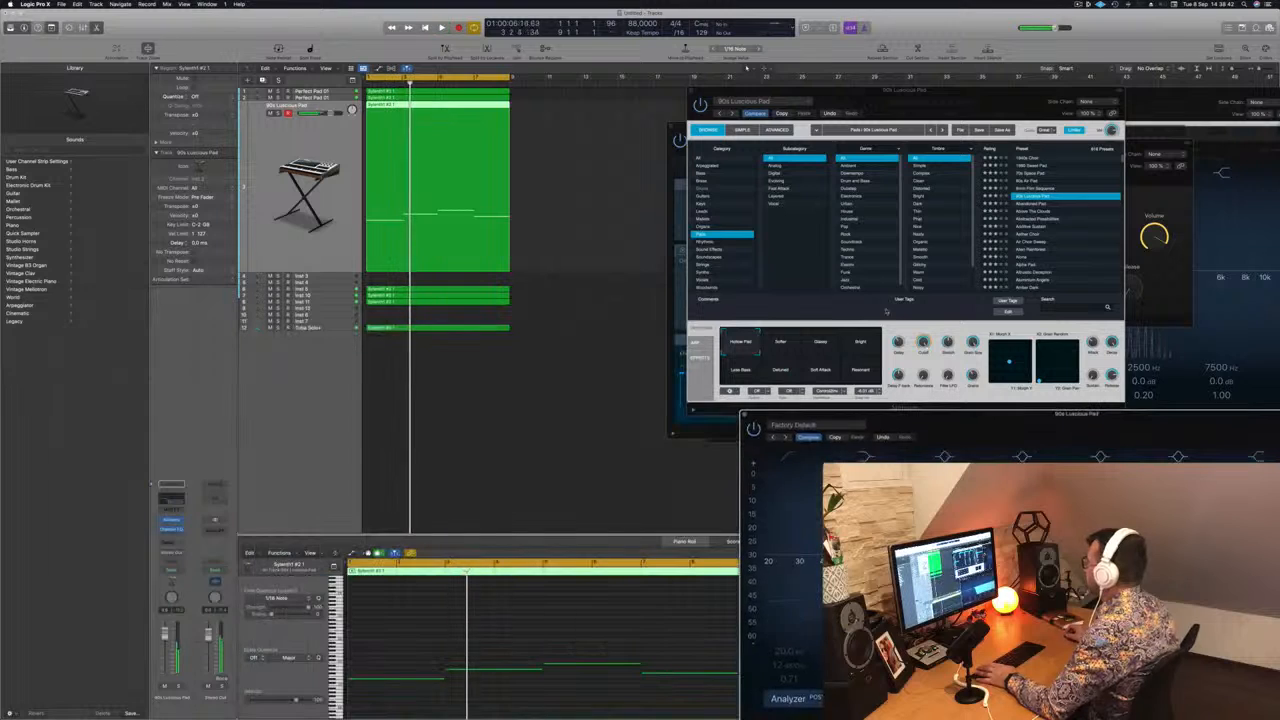
click(782, 343)
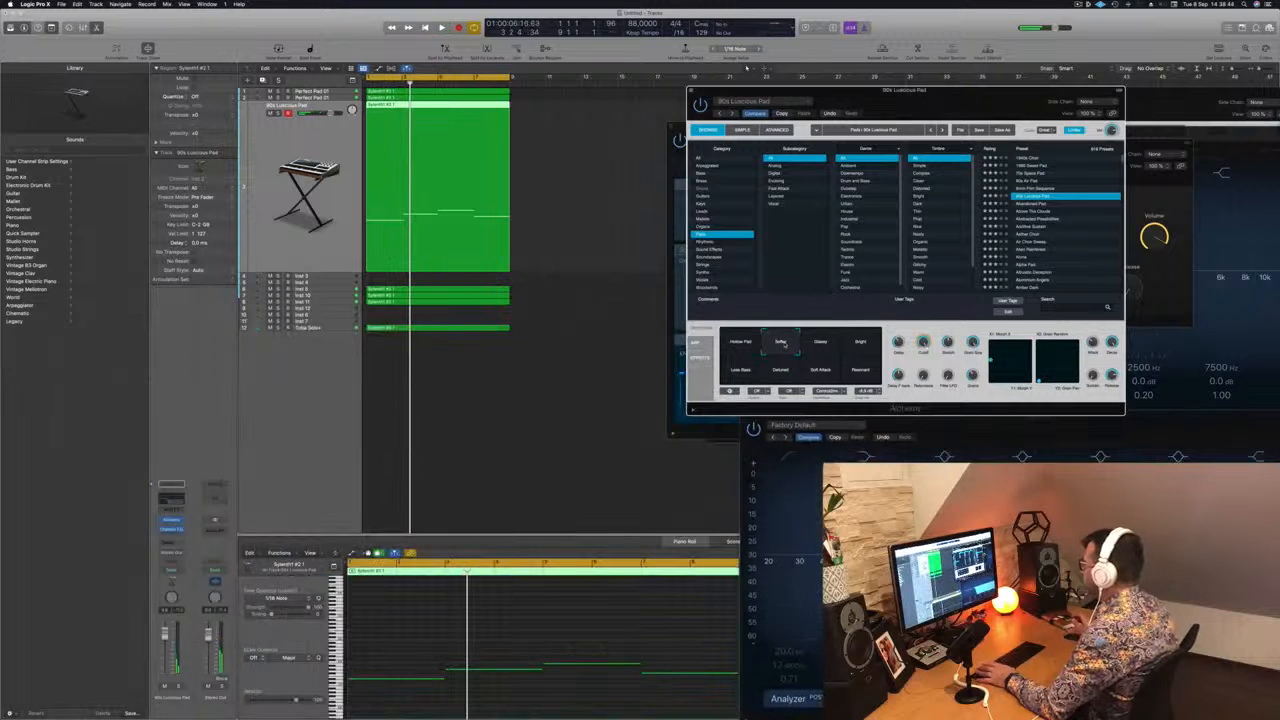
key(space)
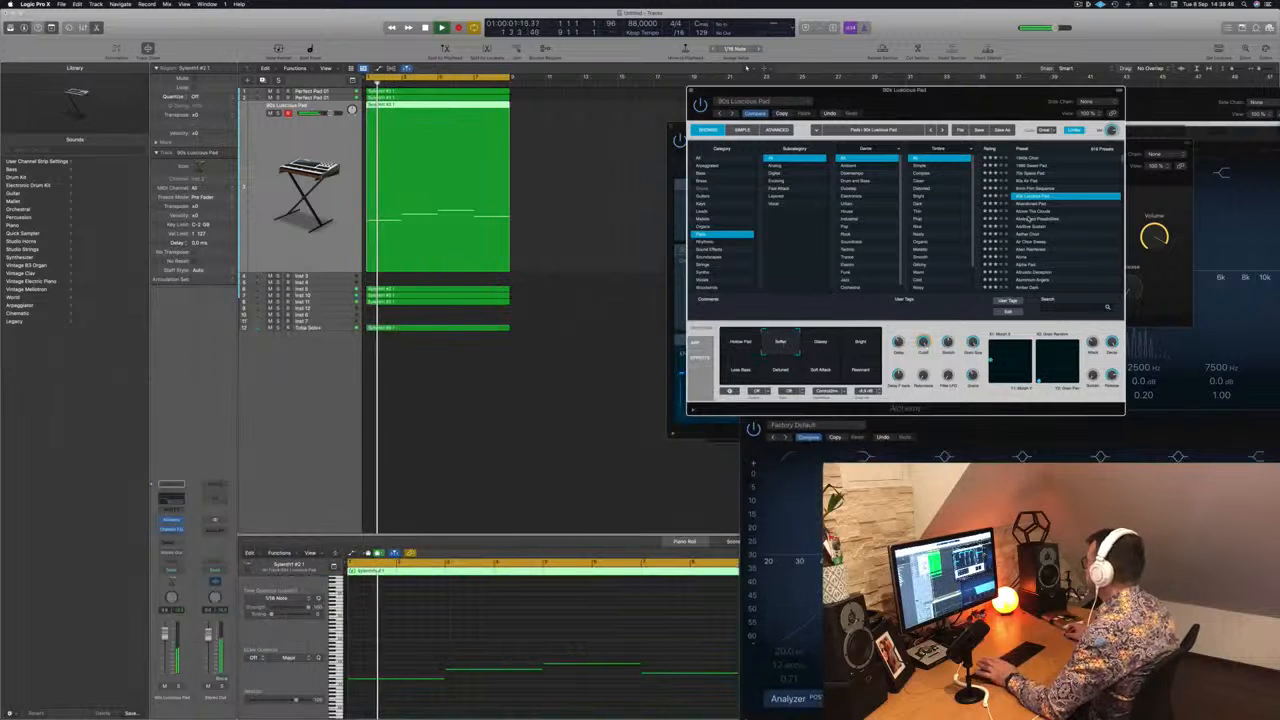
Load the Abandoned Pad preset in Alchemy and compare it soloed and within the mix.
click(1031, 205)
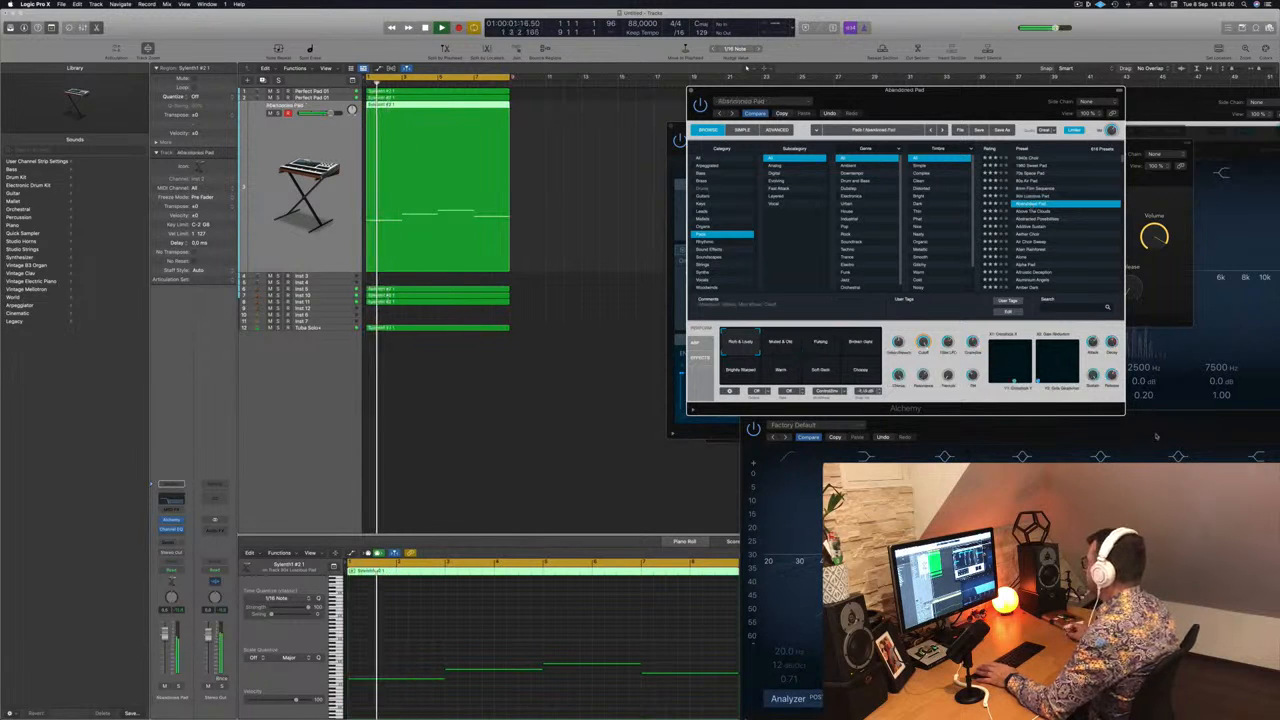
drag(1156, 436, 764, 260)
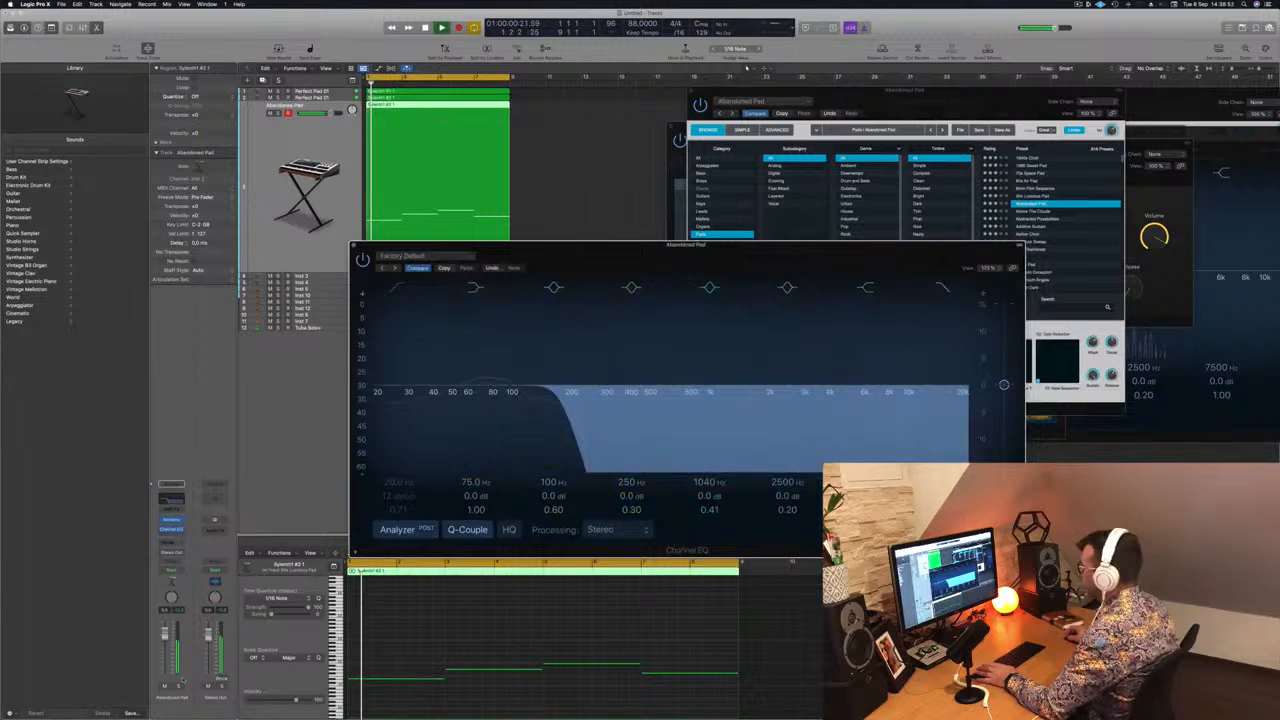
click(179, 687)
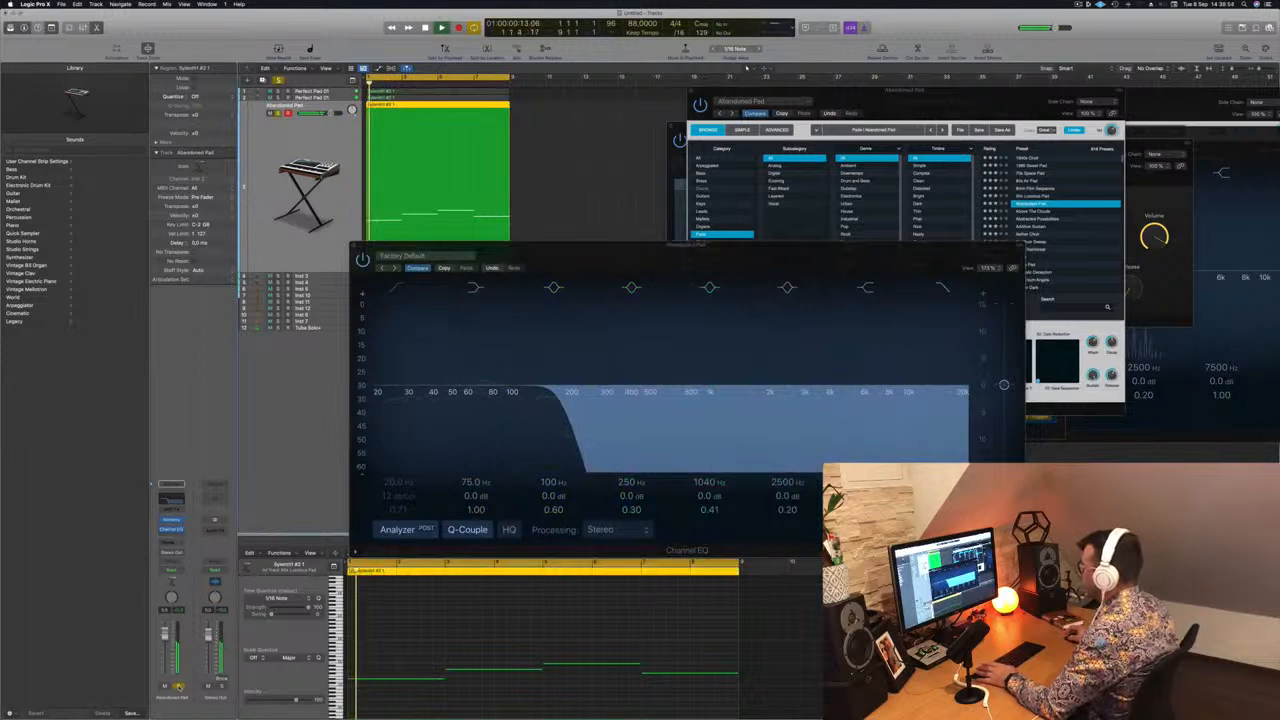
click(179, 687)
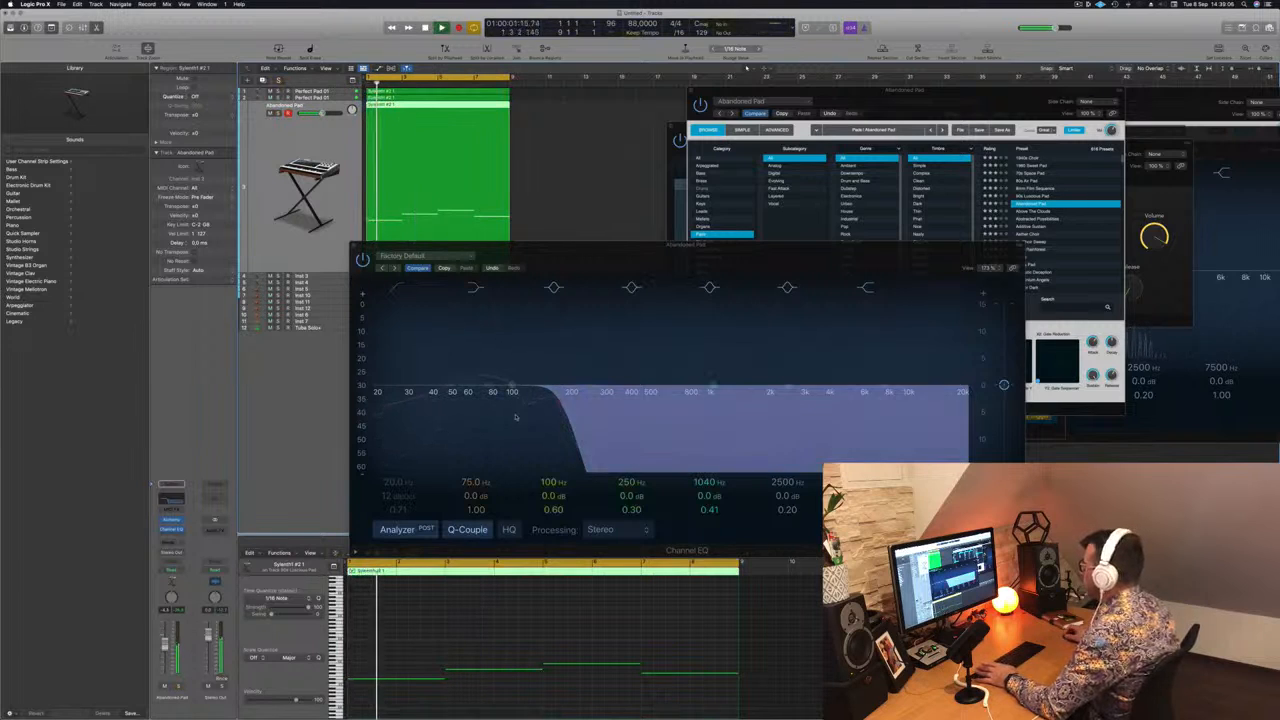
Raise the Channel EQ's high-cut frequency on the Abandoned Pad track to just above 1 kHz and return to its Alchemy window.
drag(520, 395, 742, 406)
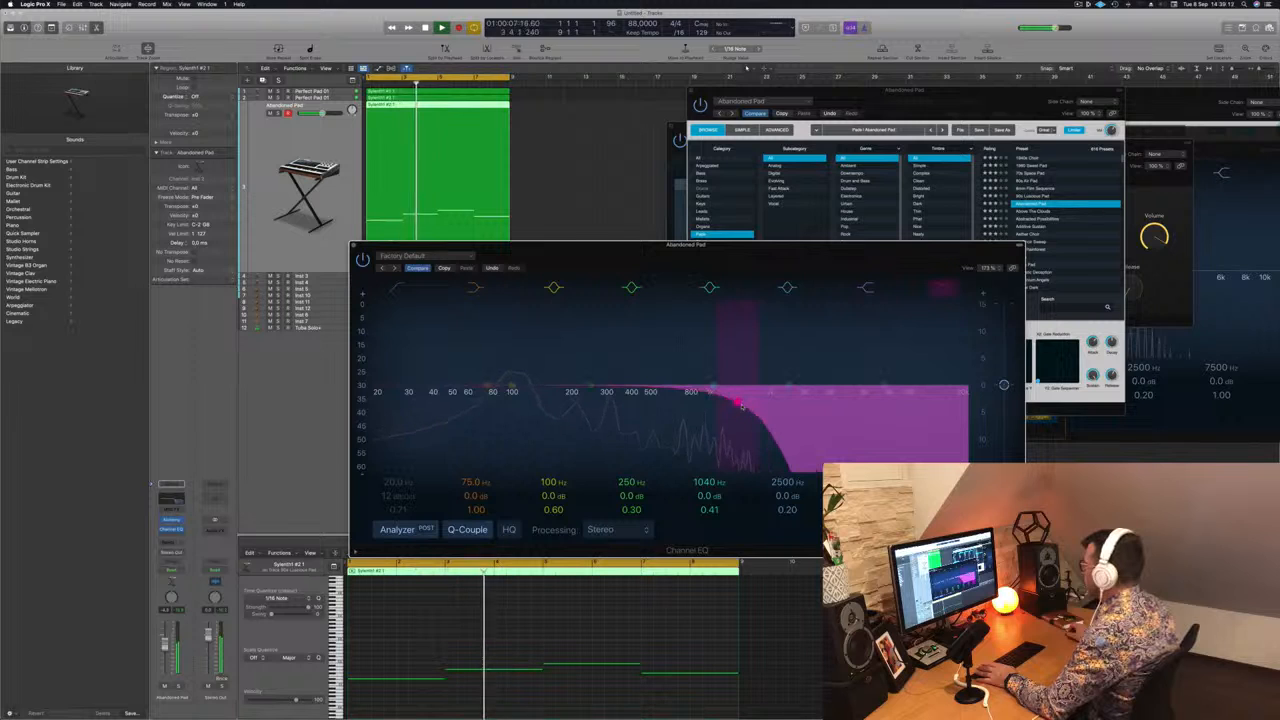
drag(778, 246, 883, 463)
click(918, 385)
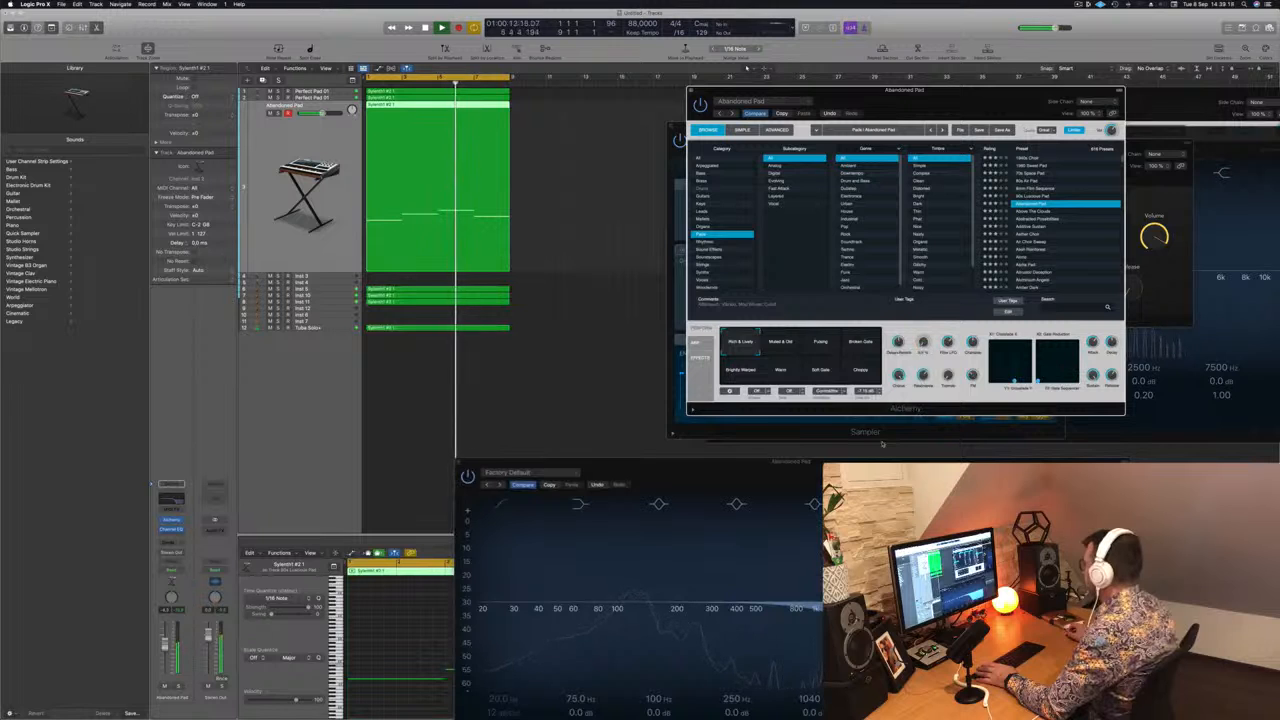
Lower the Abandoned Pad's Channel EQ high cut to just above 100 Hz, comparing the pad soloed and within the mix.
drag(878, 472, 893, 416)
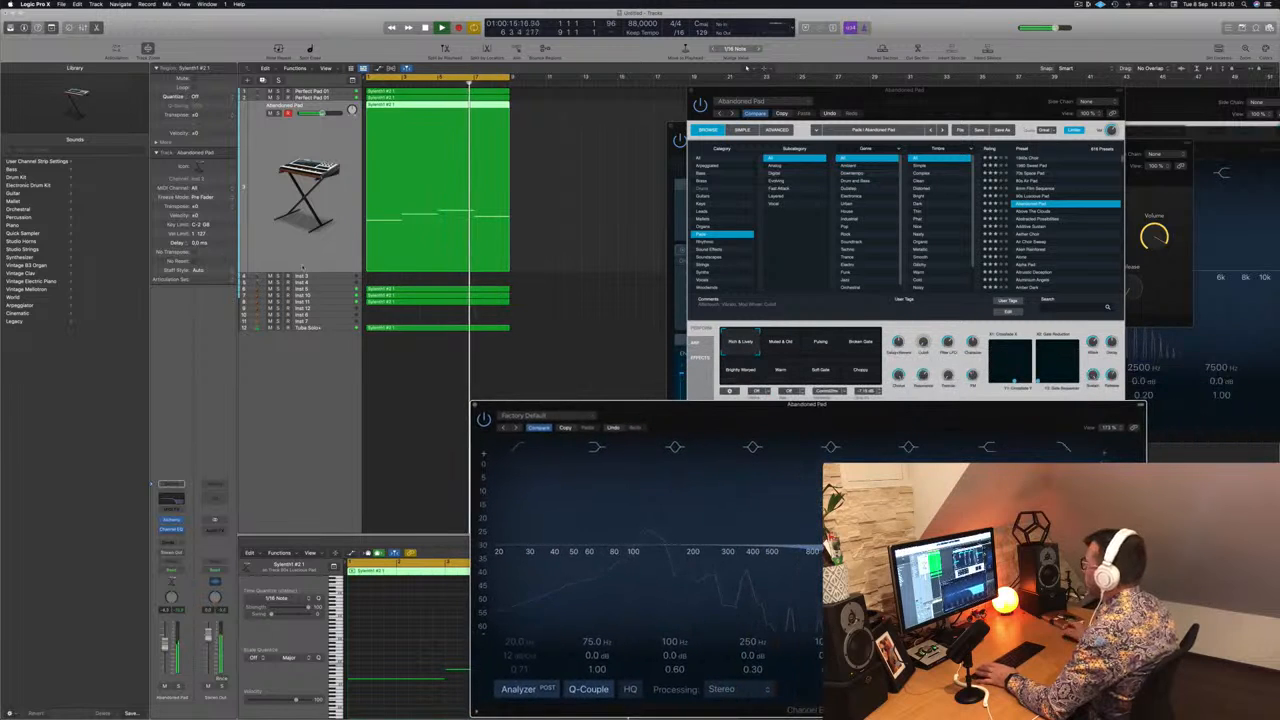
key(s)
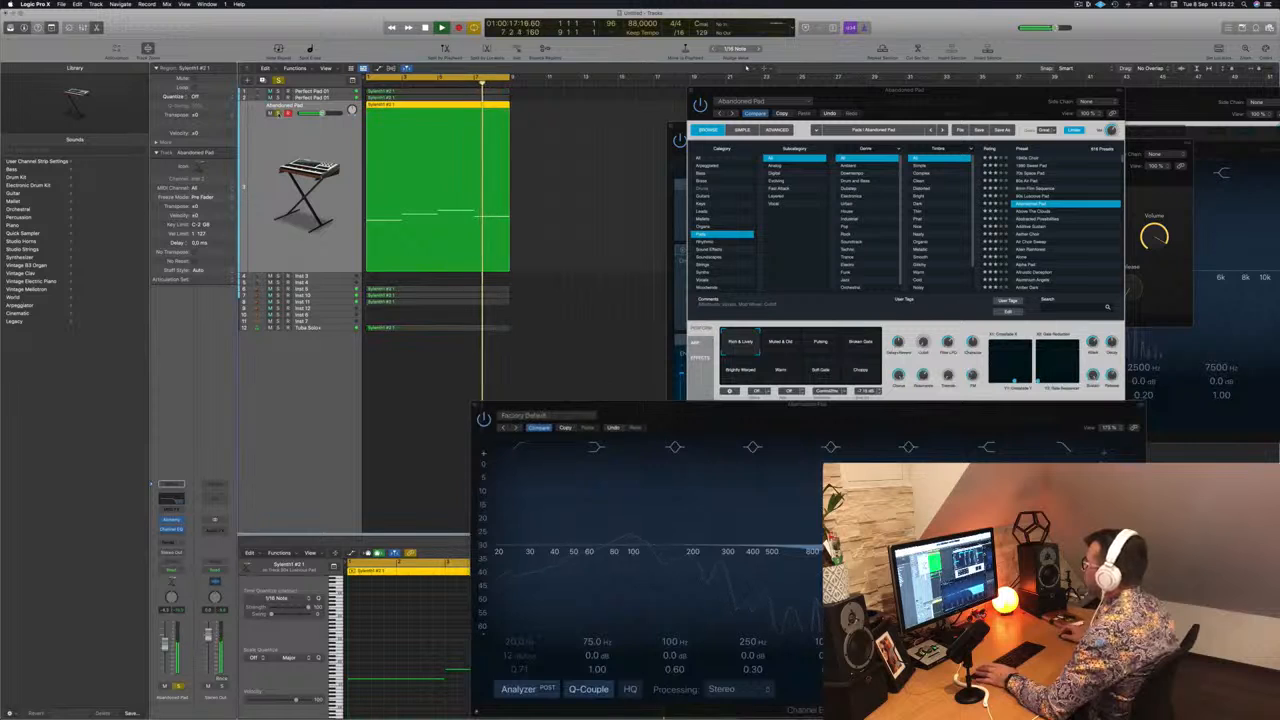
drag(812, 550, 704, 562)
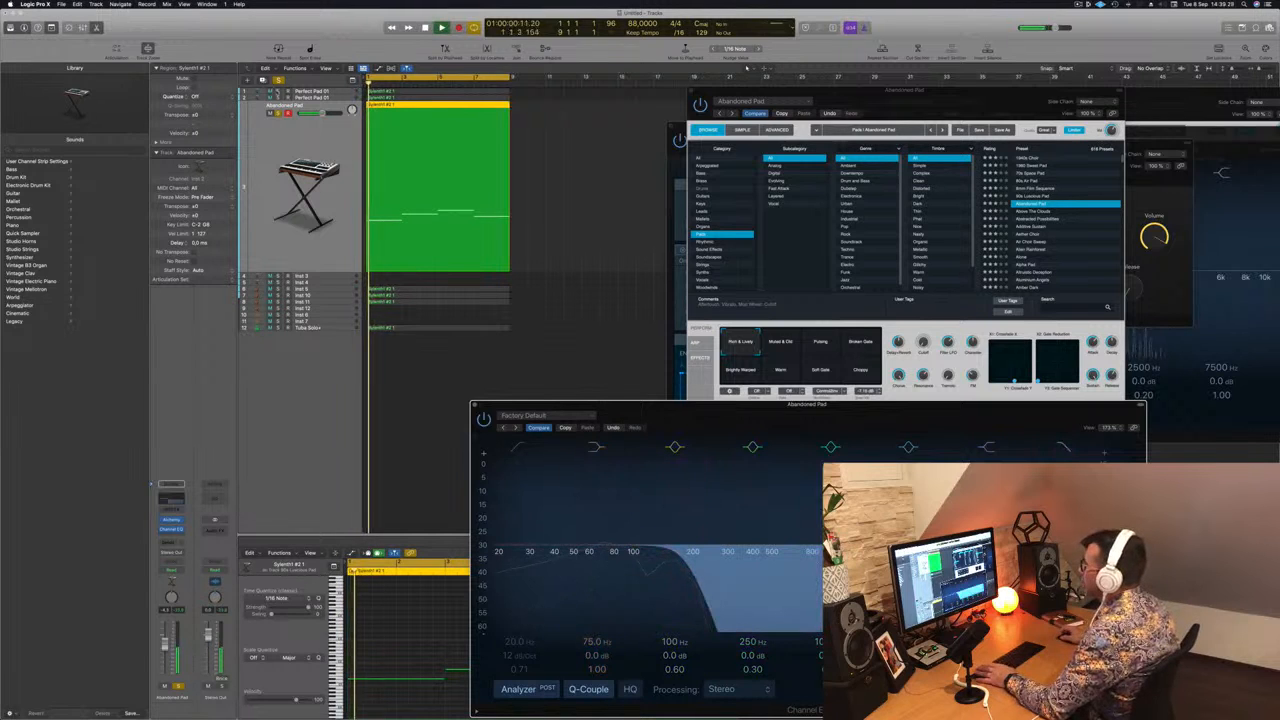
key(super+a)
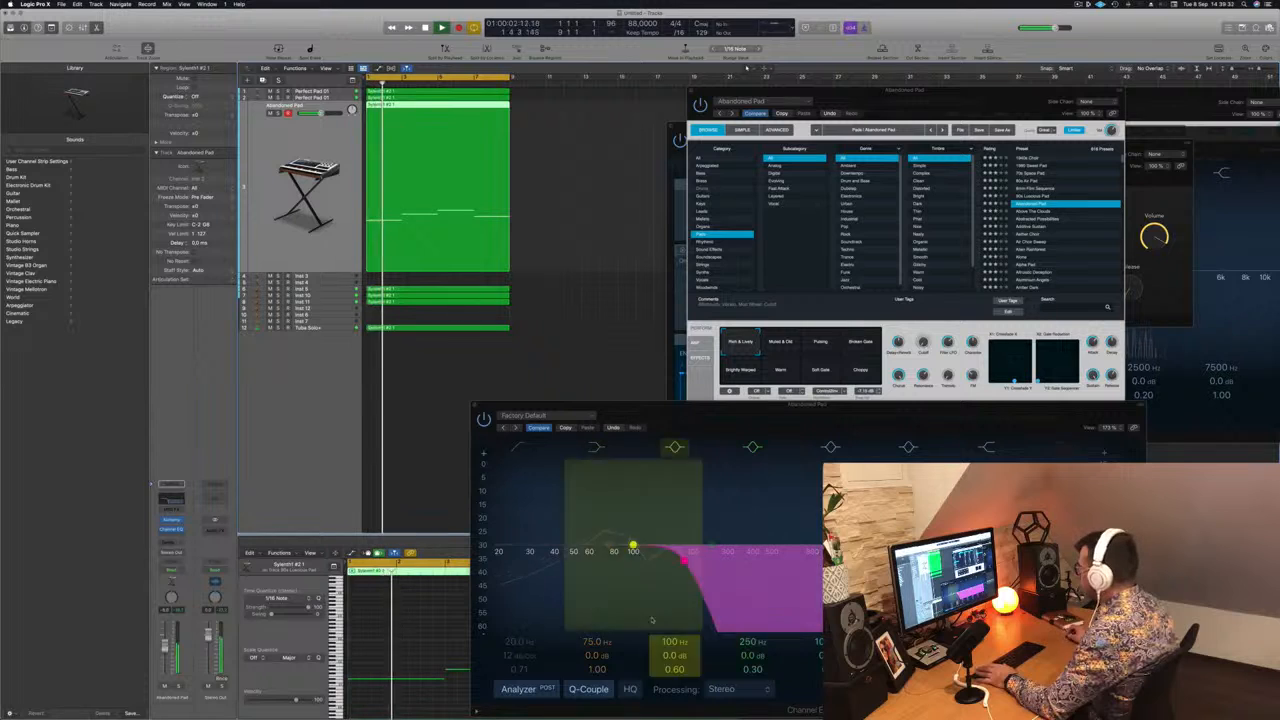
drag(684, 561, 650, 561)
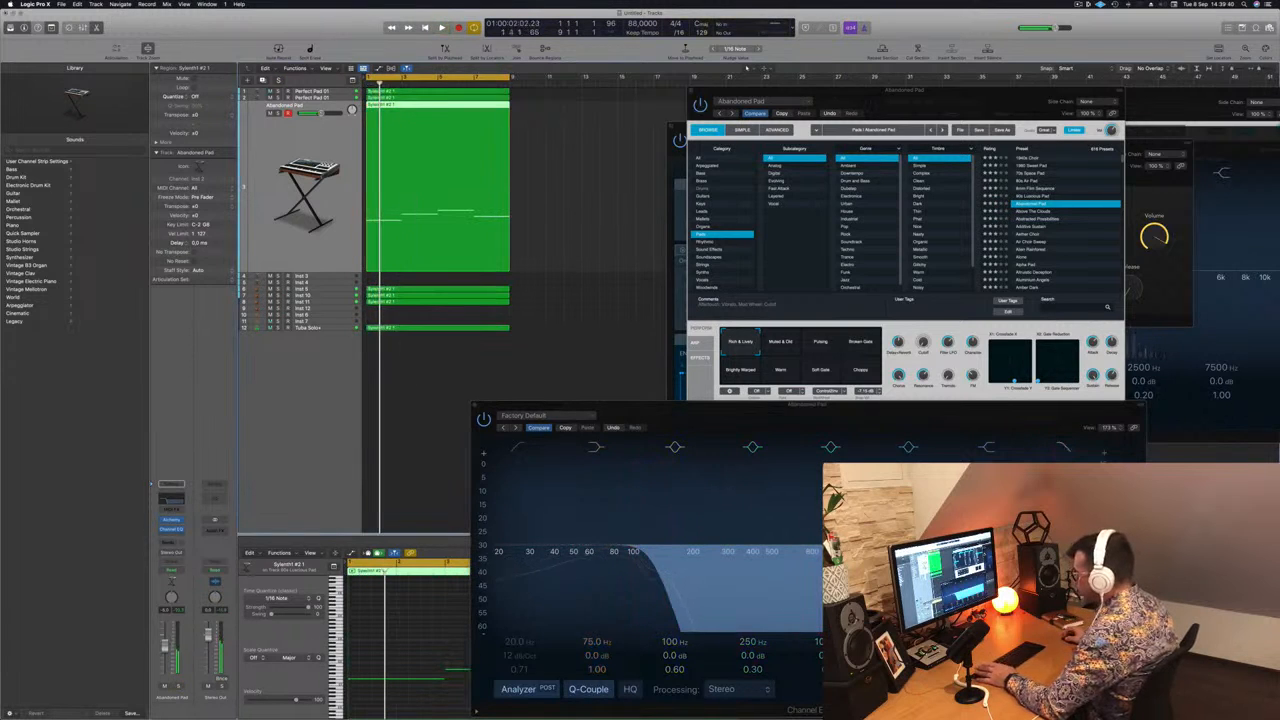
key(space)
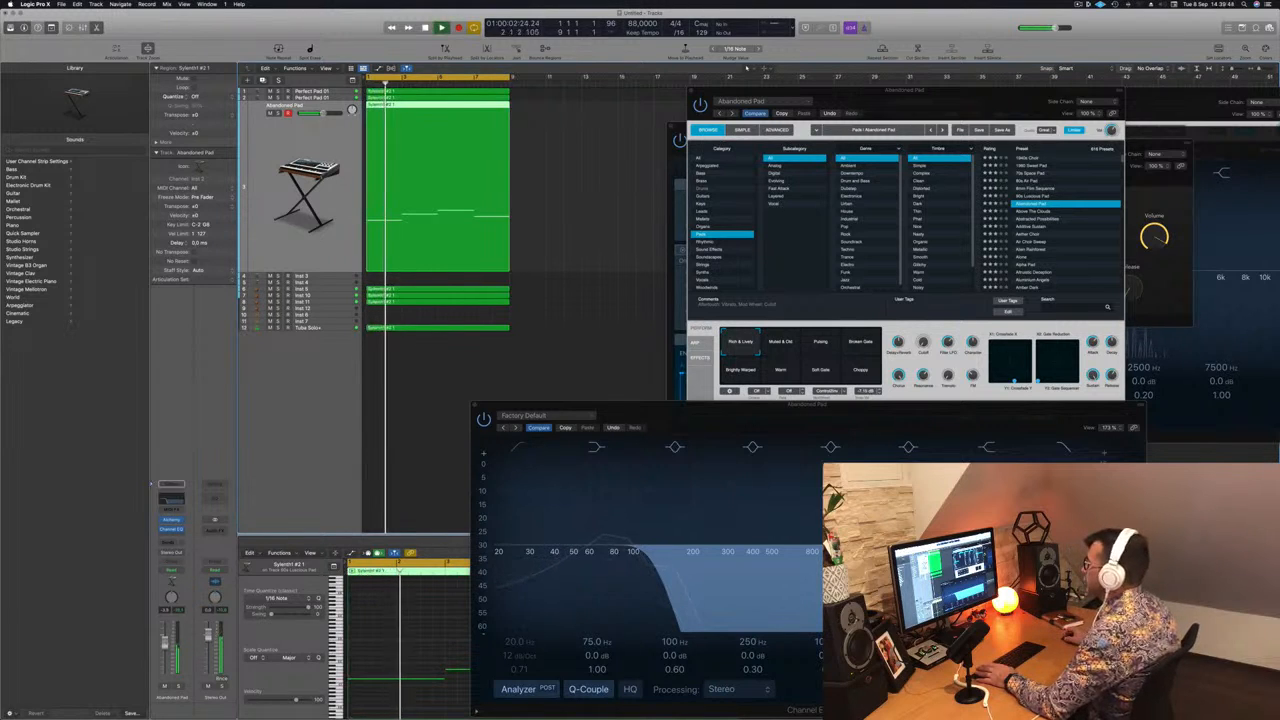
Close the Abandoned Pad's Channel EQ and Alchemy windows while the arrangement plays.
click(475, 405)
drag(875, 93, 719, 110)
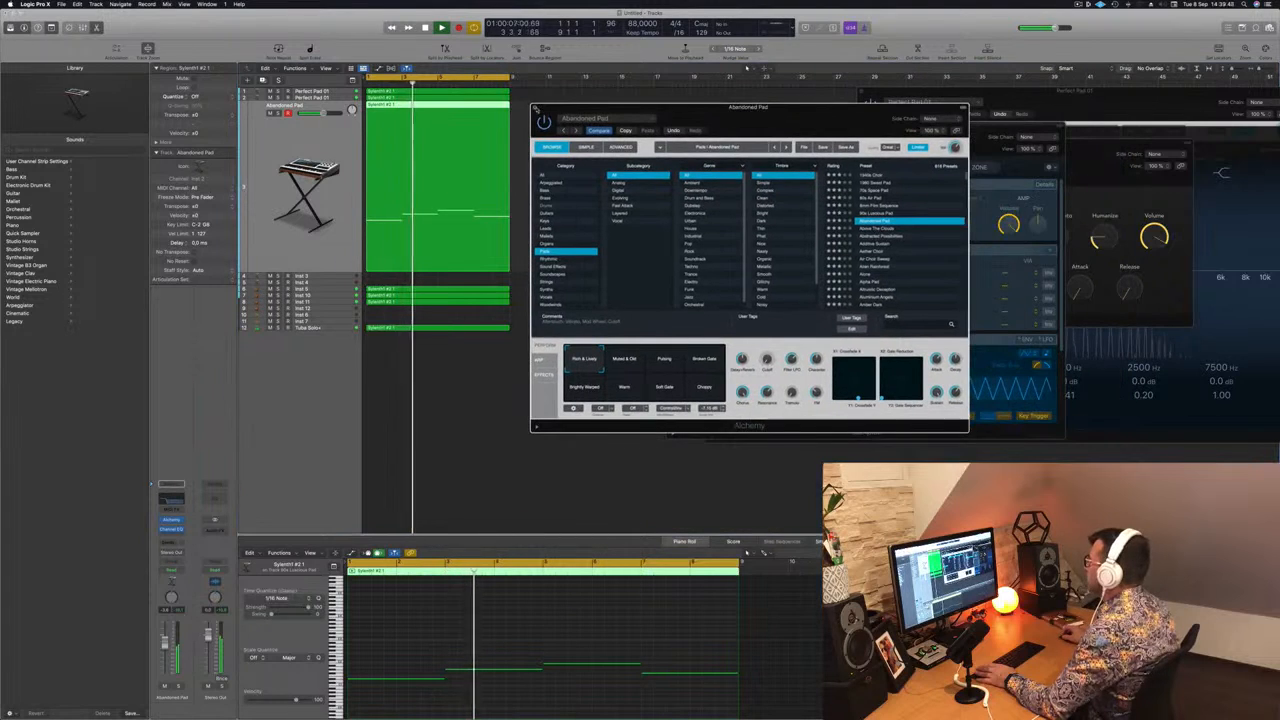
click(535, 108)
scroll(556, 186, up, 3)
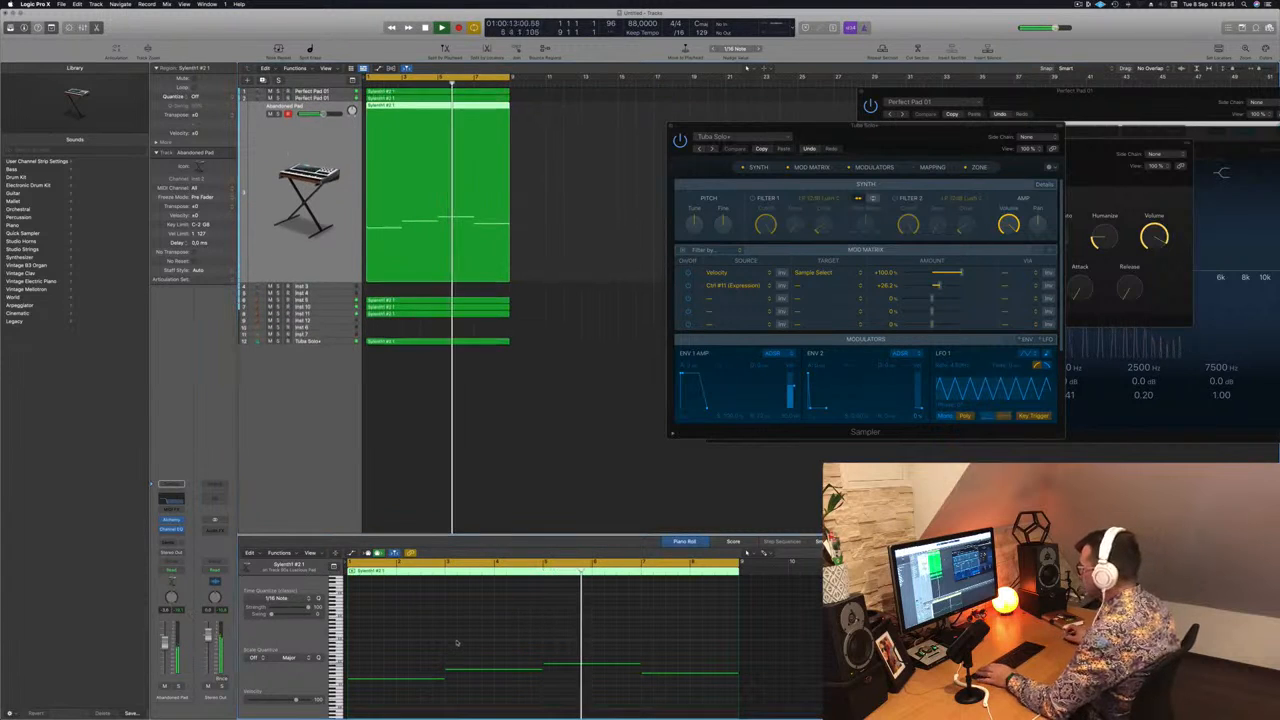
Try the Abandoned Pad's notes one octave lower during playback and return them to their original octave.
key(space)
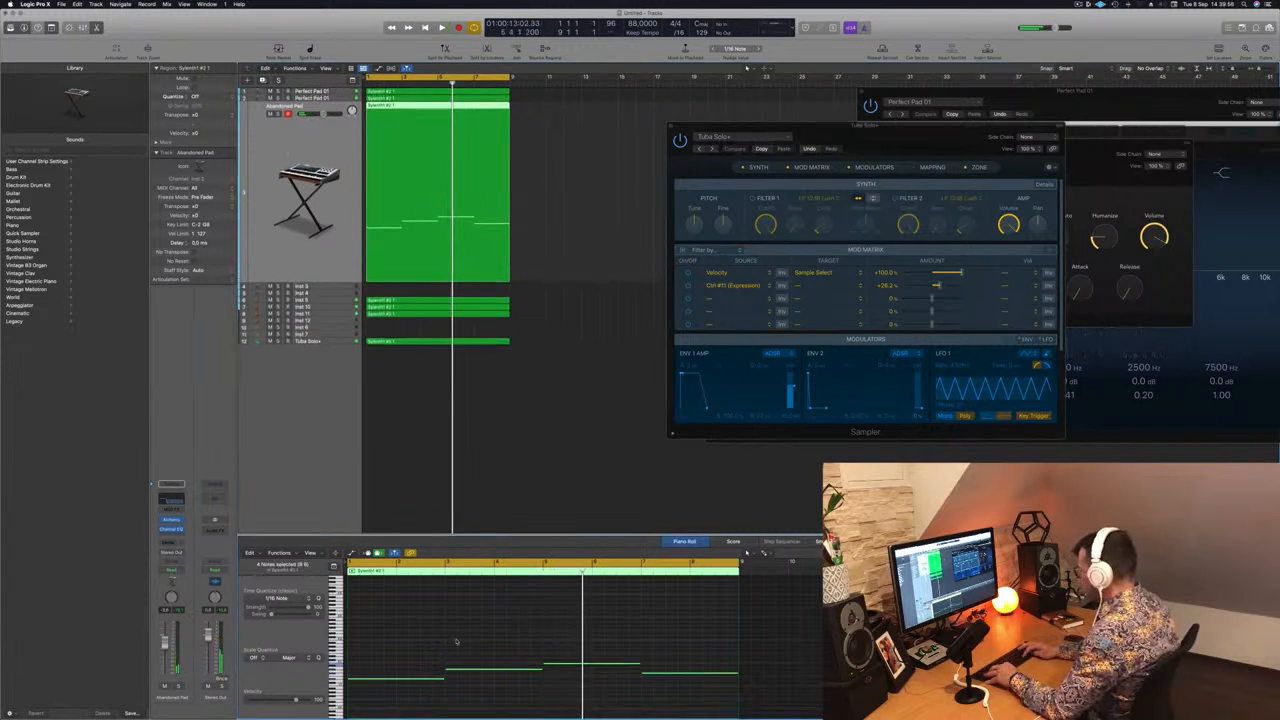
key(alt+shift+Down)
key(Return)
key(space)
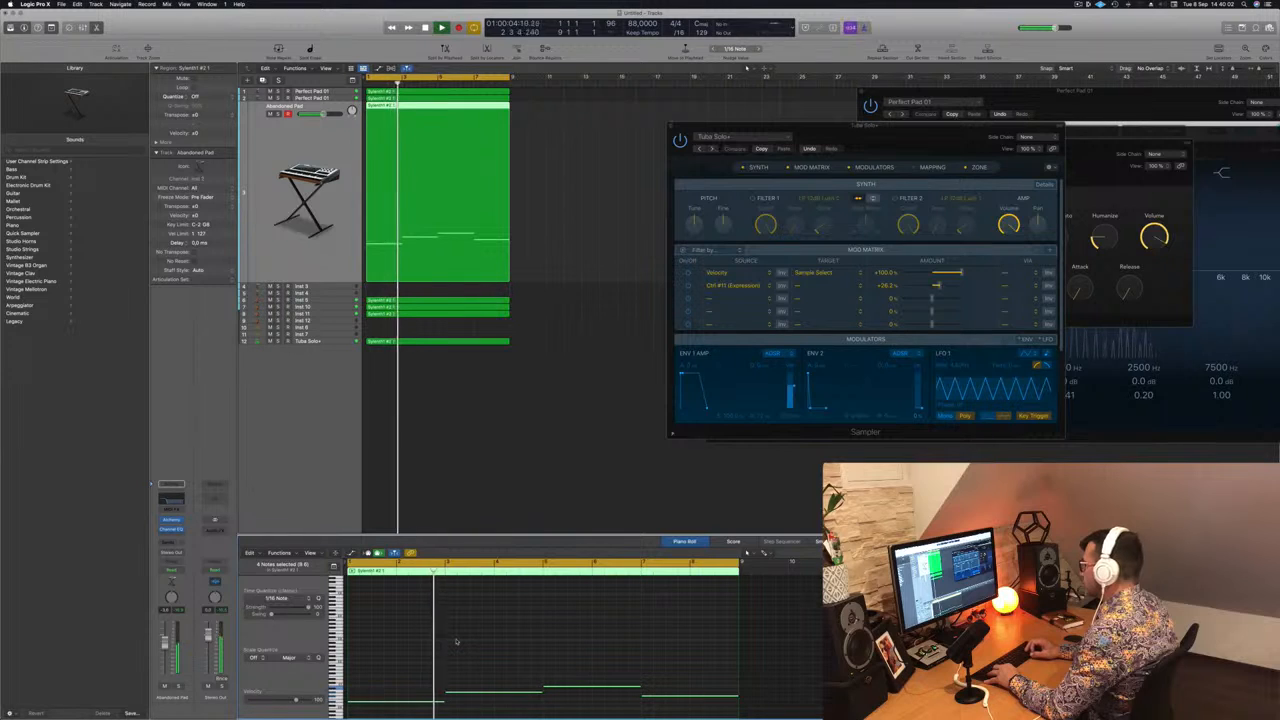
key(alt+shift+Up)
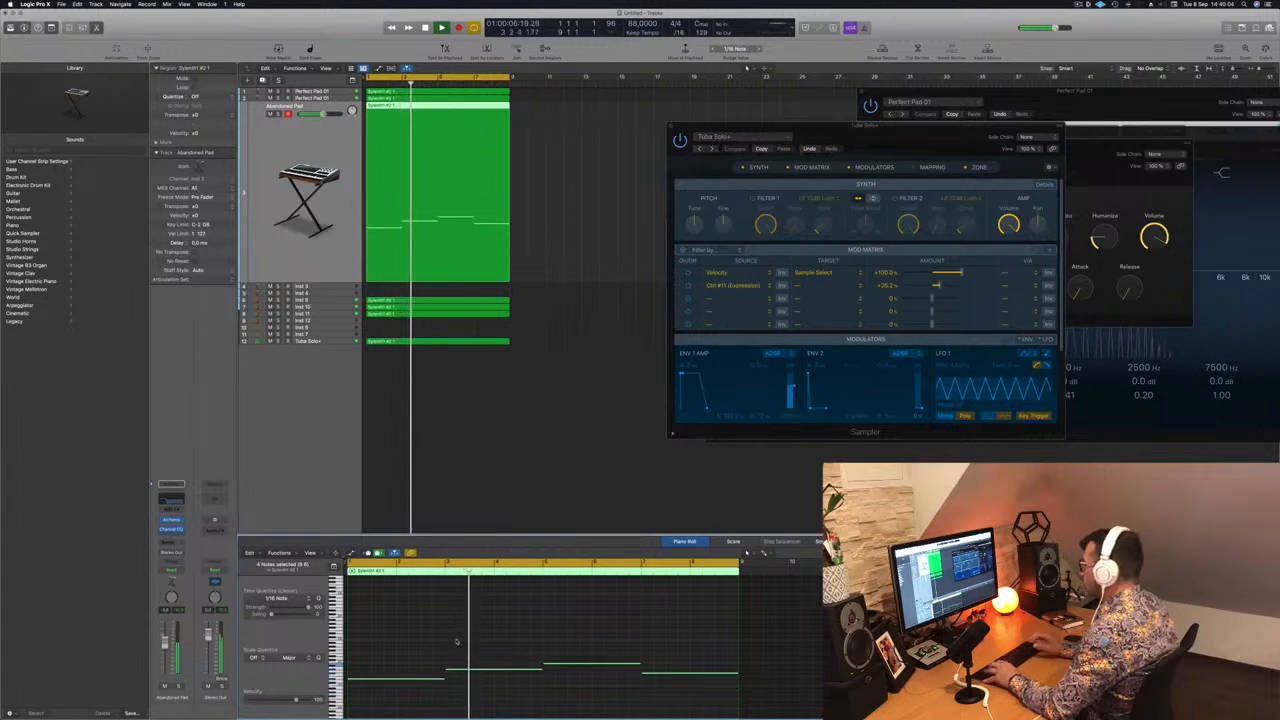
key(space)
key(space)
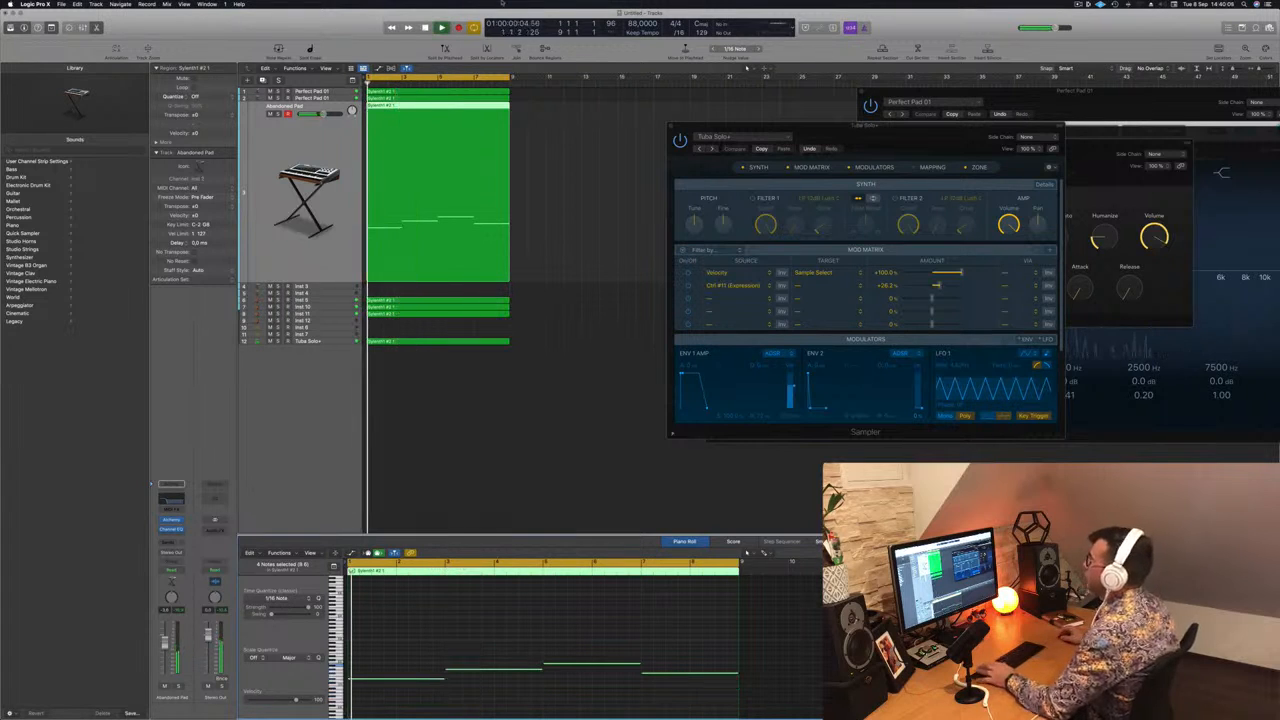
Enlarge the arrangement's regions, move the Tuba Solo+ Sampler window clear of them and deselect the pad region.
scroll(590, 165, up, 2)
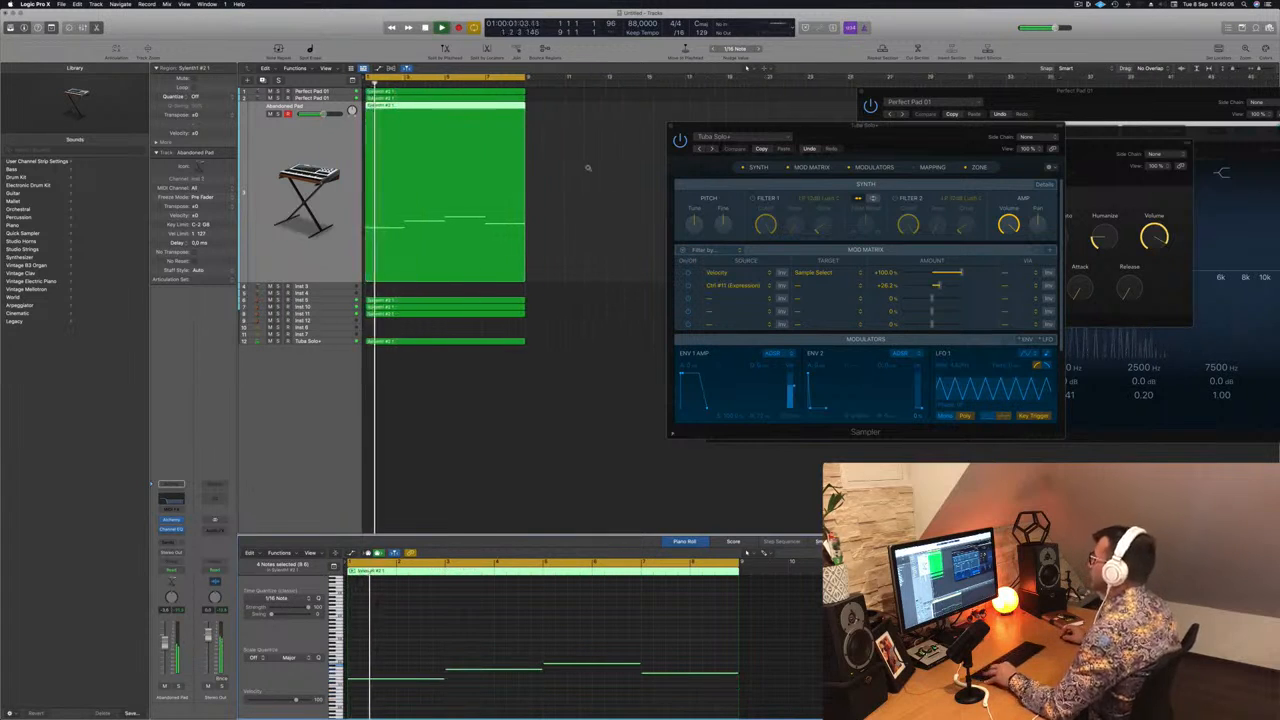
drag(793, 126, 773, 283)
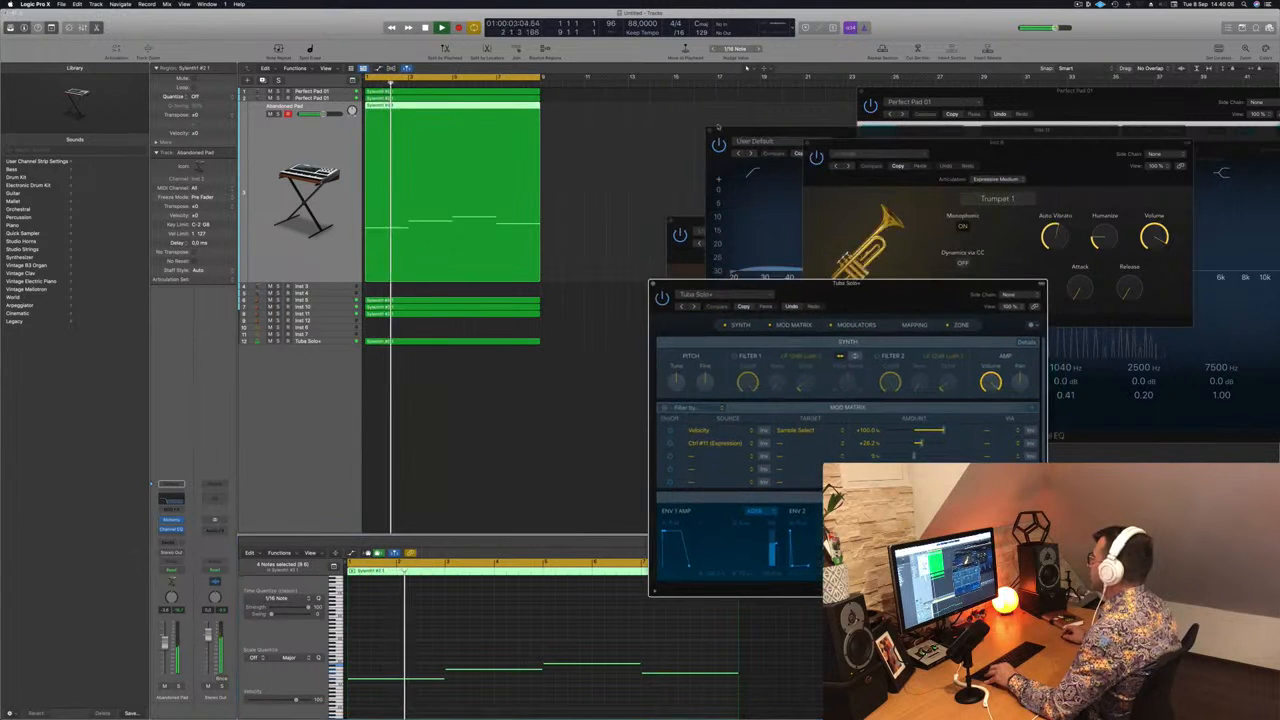
scroll(633, 116, down, 2)
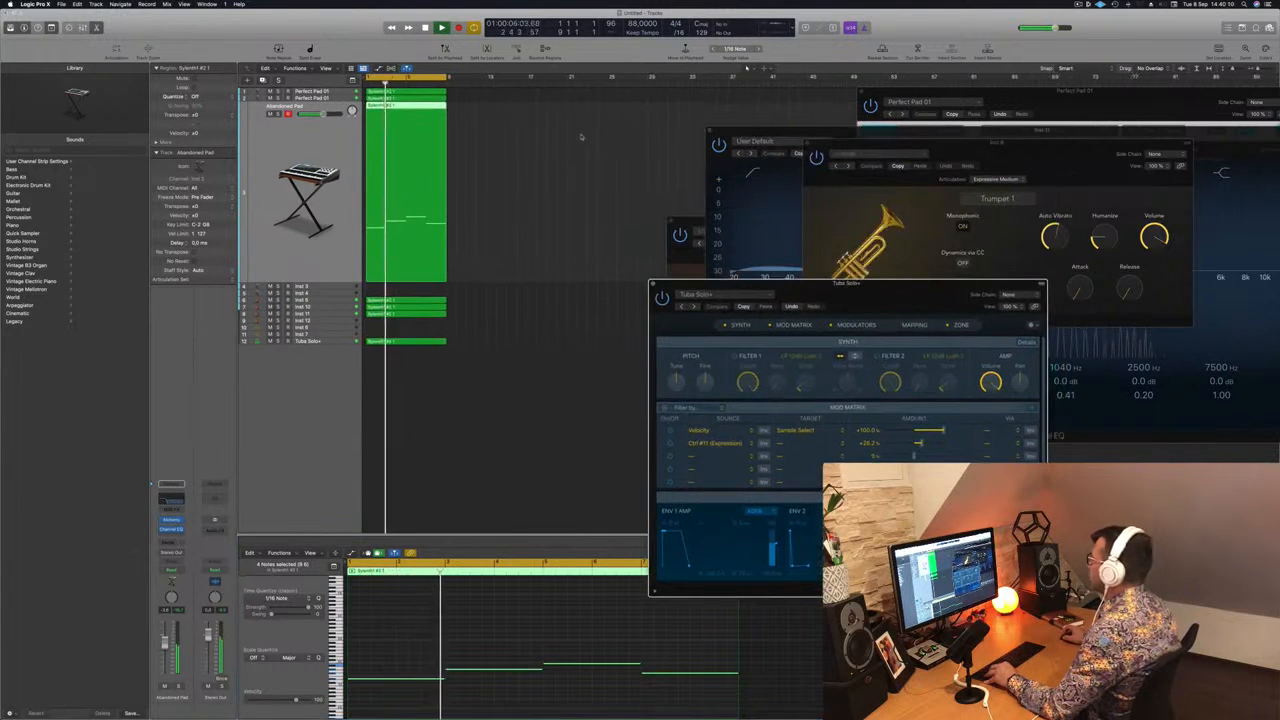
scroll(580, 135, up, 2)
scroll(577, 140, up, 3)
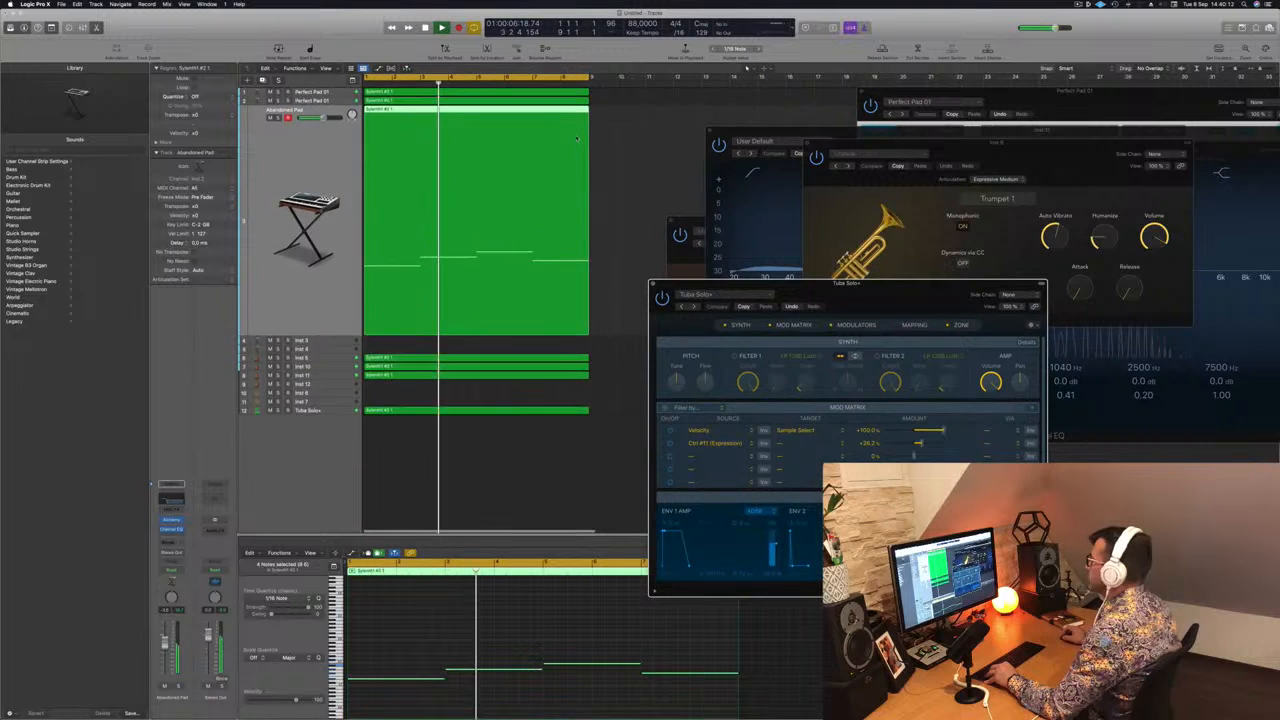
scroll(635, 136, down, 1)
click(635, 134)
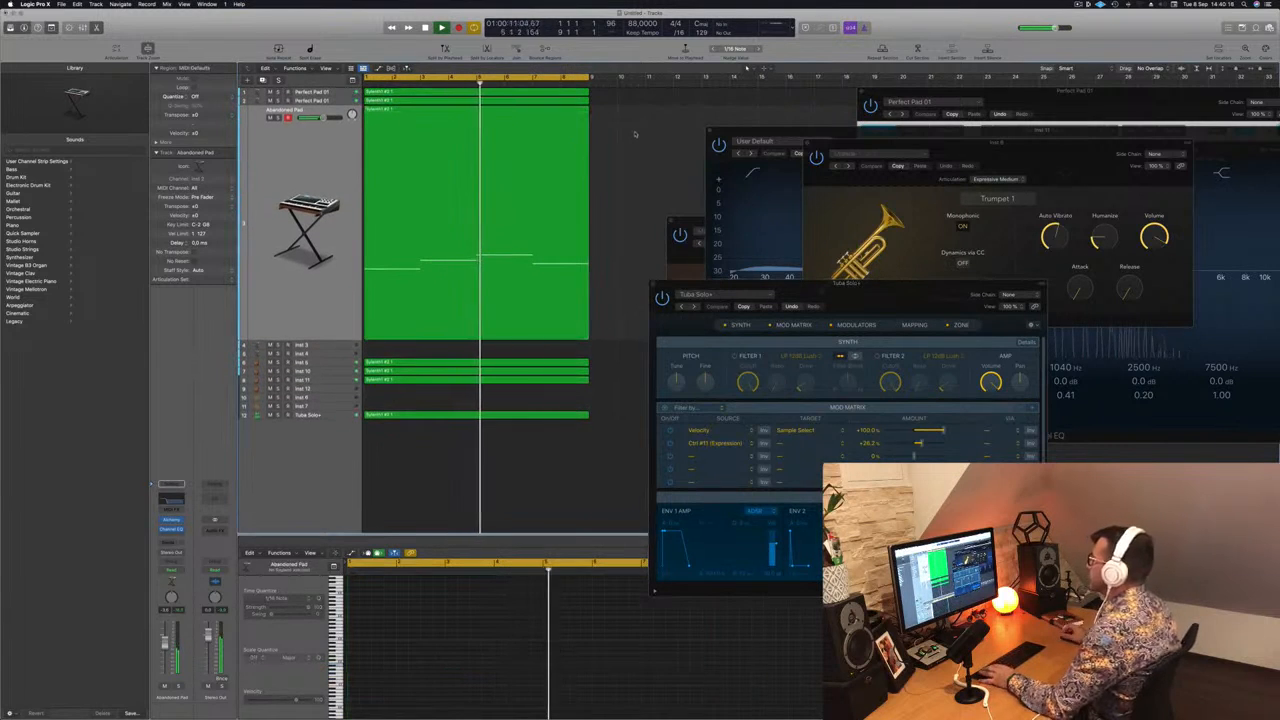
Duplicate the Tuba Solo+ track and copy its region onto the new track.
click(308, 415)
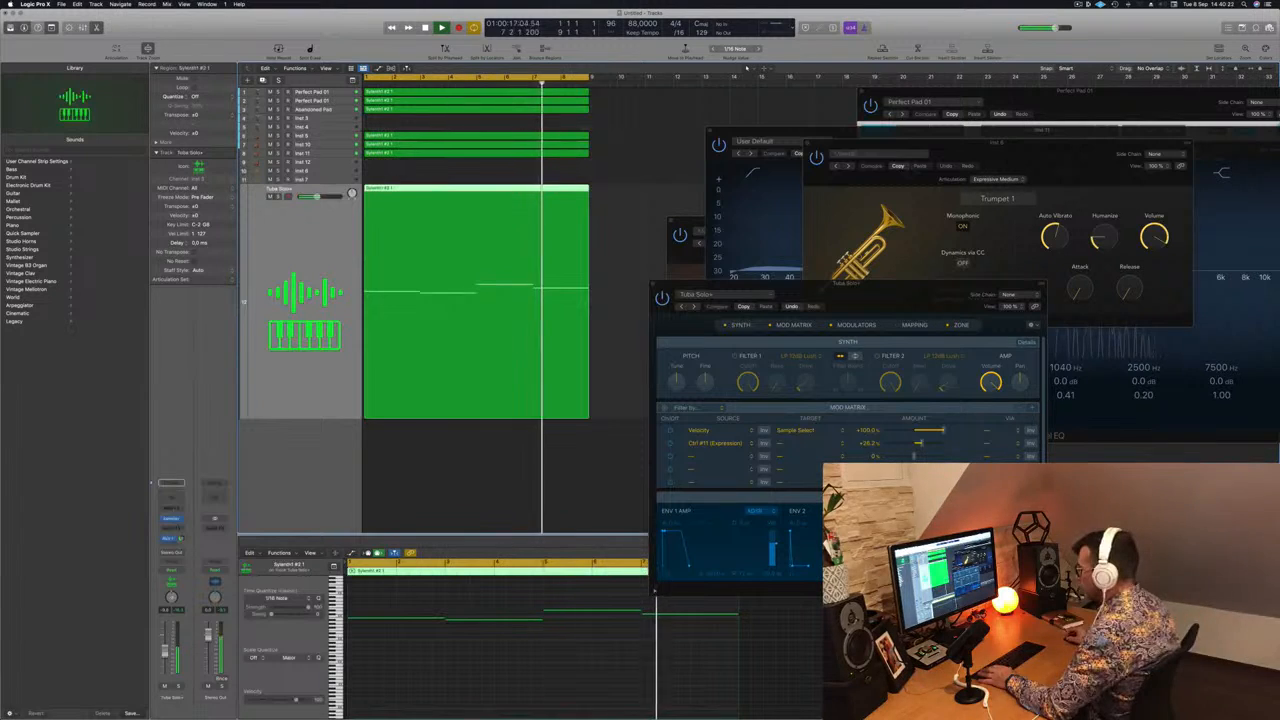
key(space)
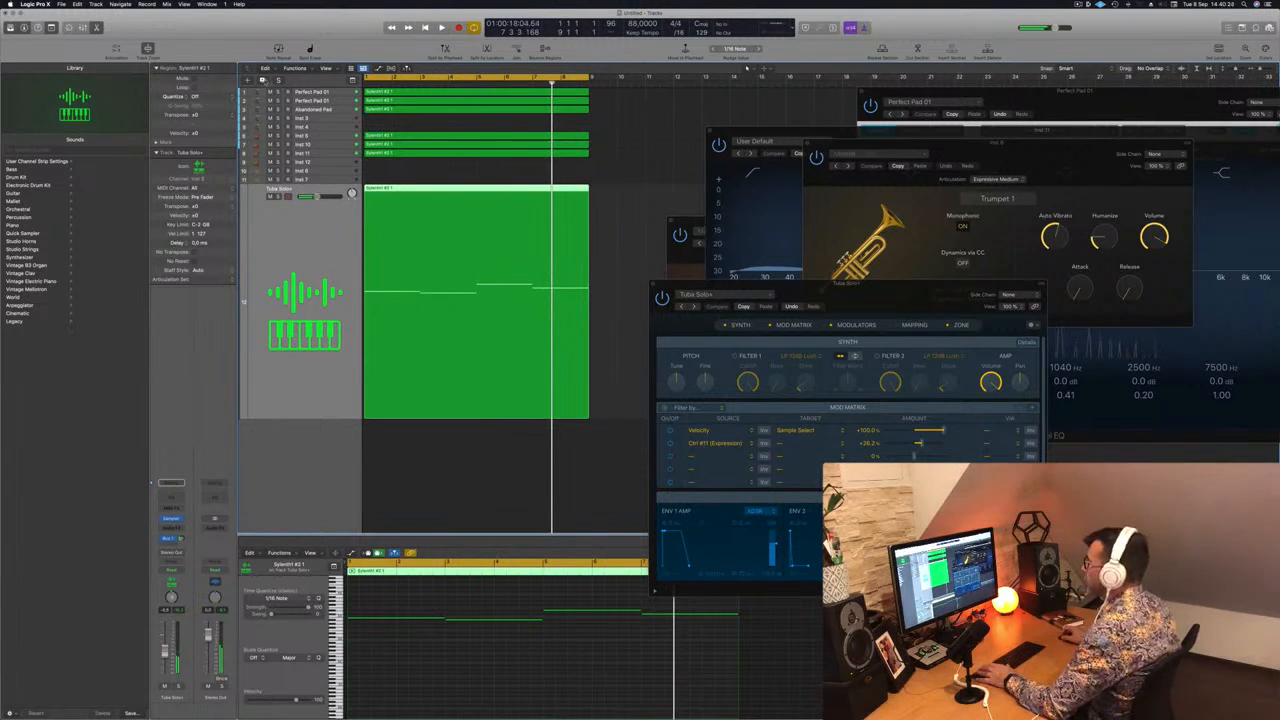
key(super+d)
click(439, 188)
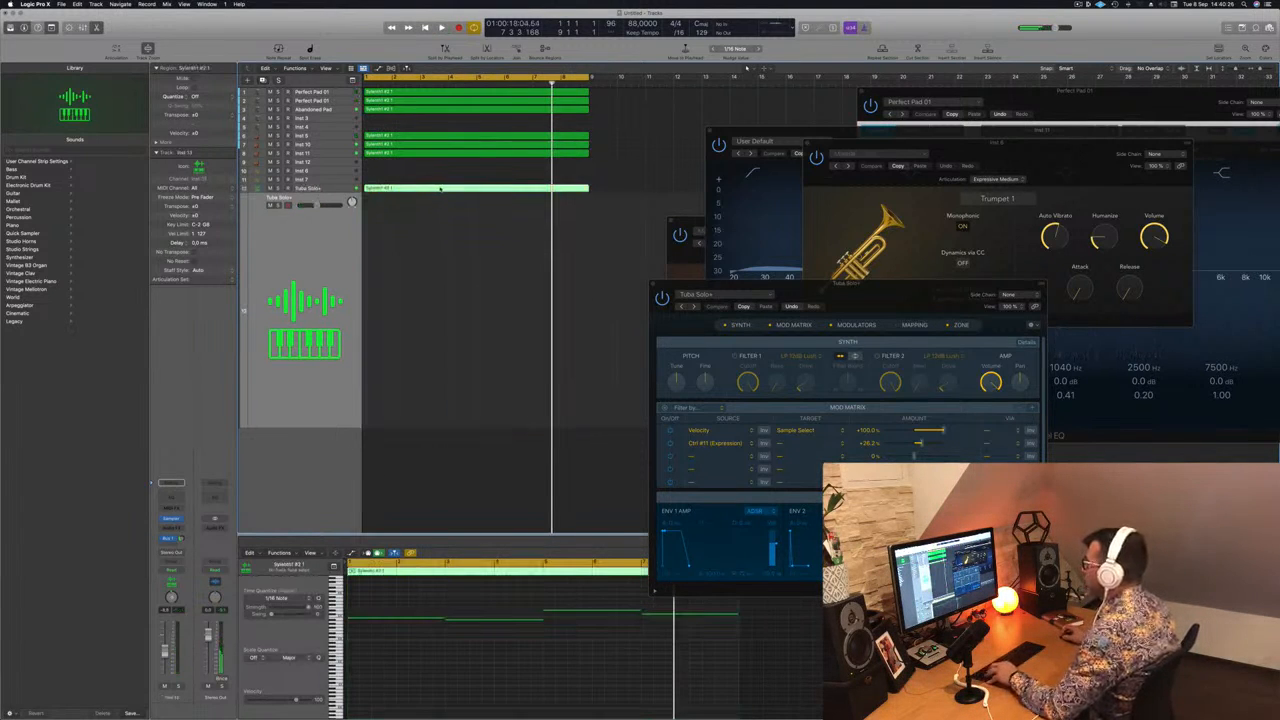
drag(438, 216, 440, 227)
Transpose all notes in the duplicated tuba region down one octave and audition the track soloed and in the mix.
click(460, 663)
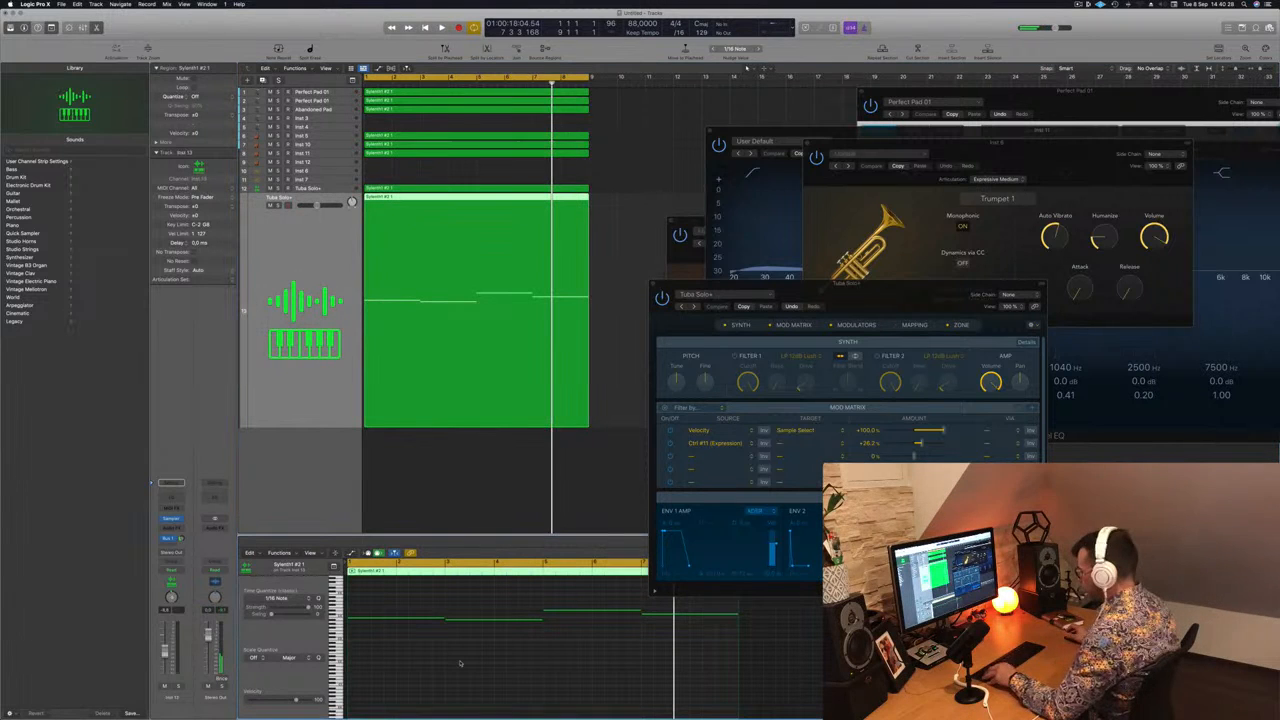
key(alt+shift+Down)
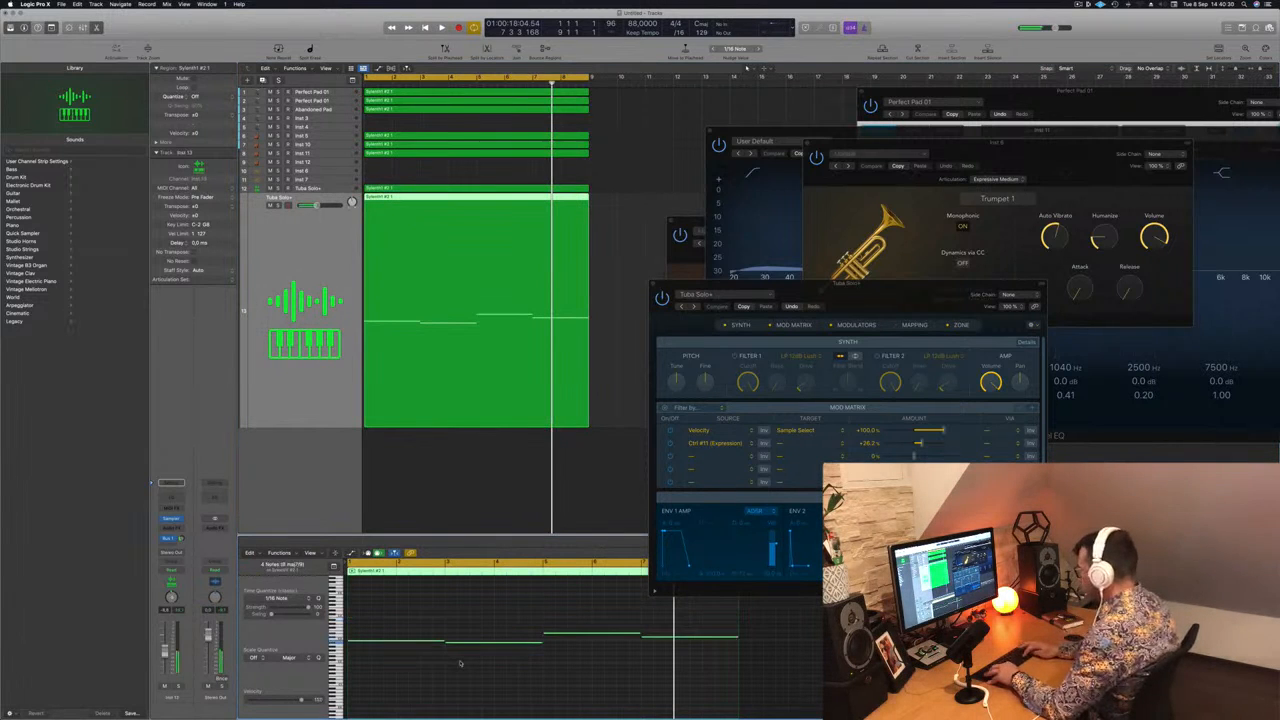
key(space)
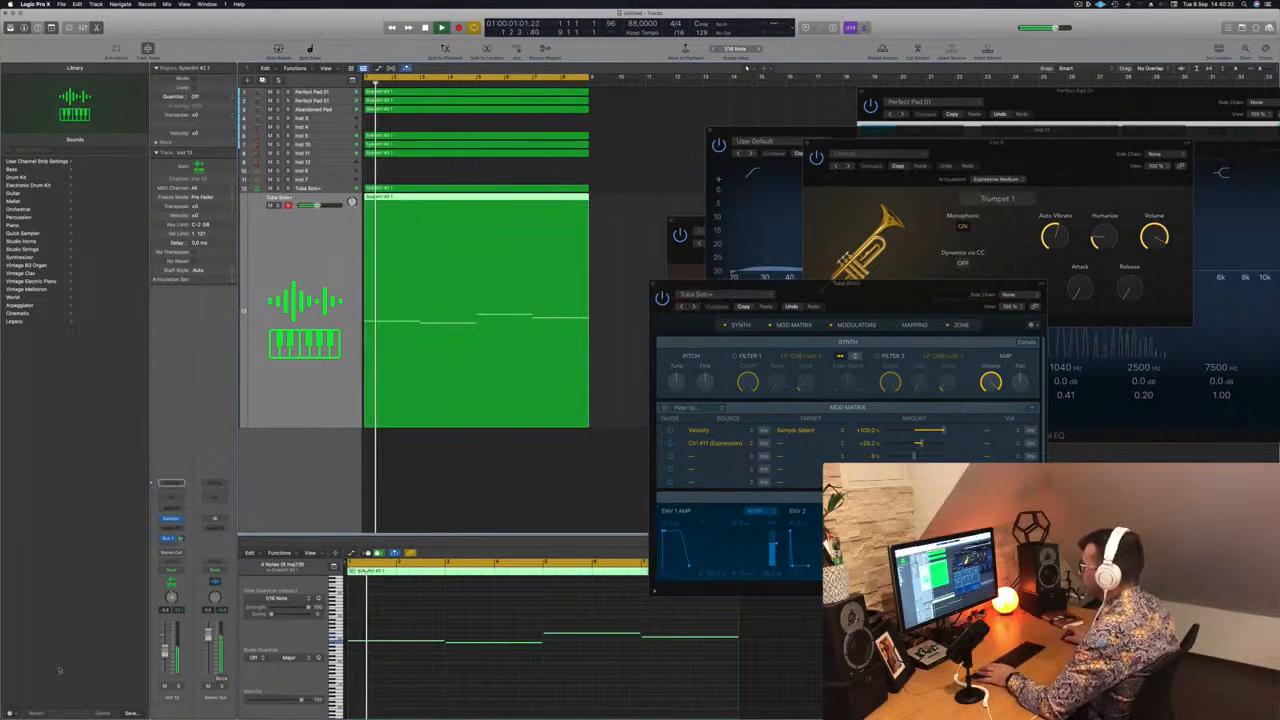
key(space)
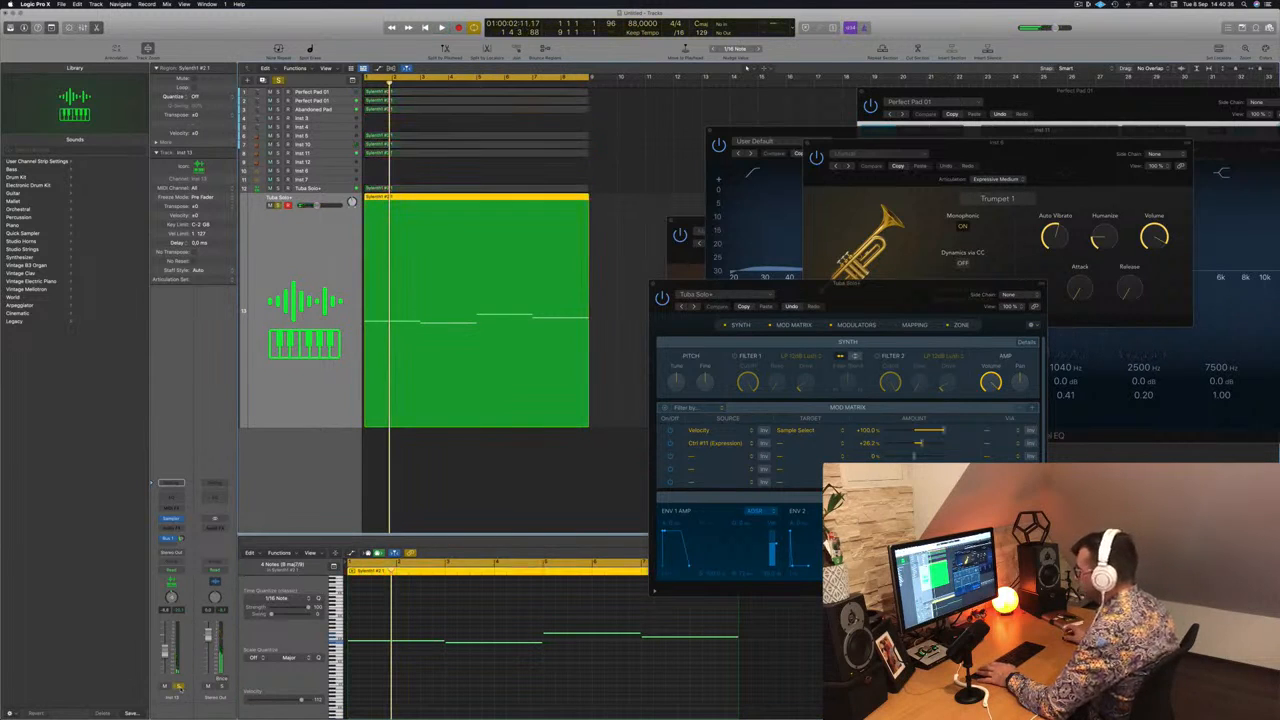
key(space)
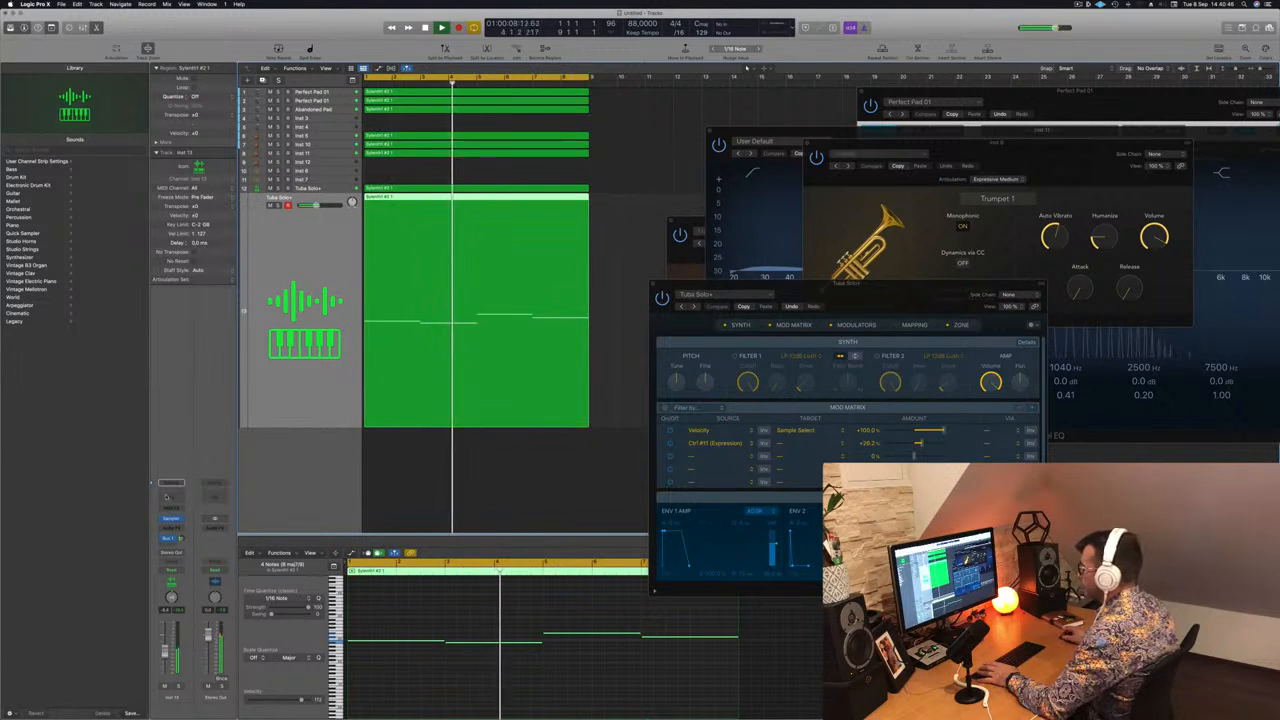
Insert a Channel EQ on the duplicated tuba track with a +1.2 dB low shelf at 80.5 Hz and an 18 dB/Oct low cut at 222 Hz.
click(171, 497)
drag(530, 258, 535, 258)
click(441, 357)
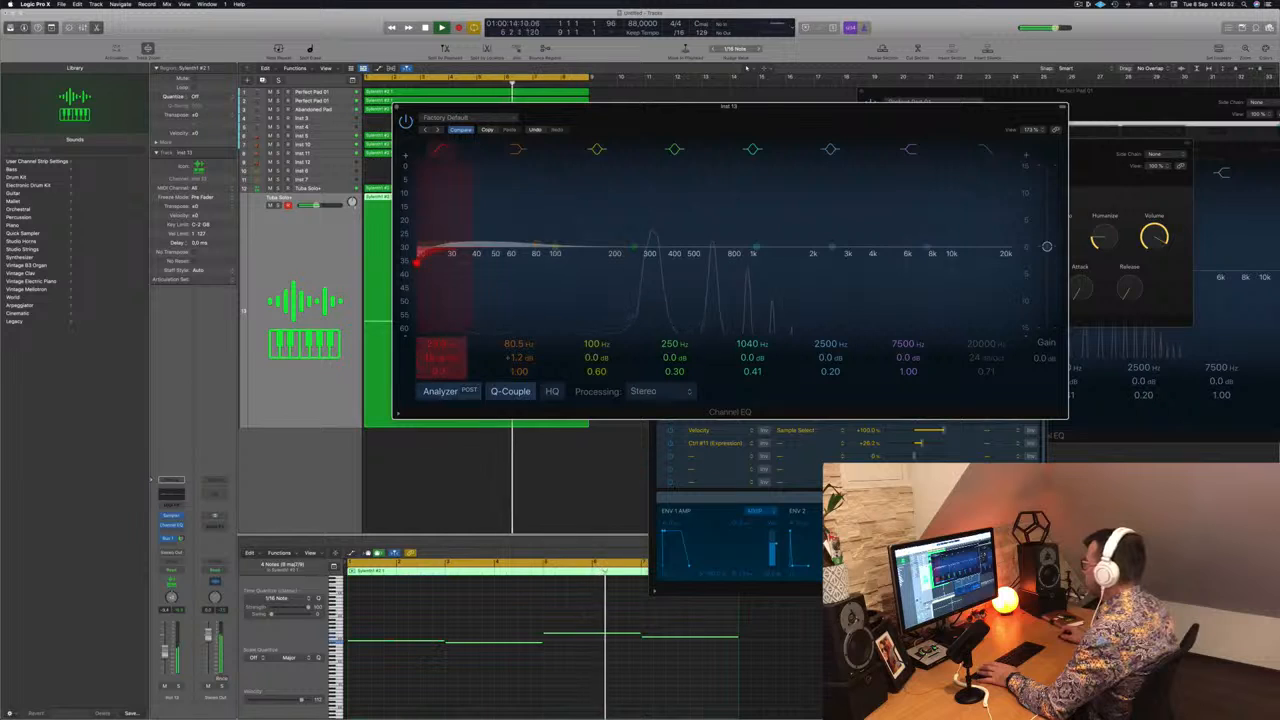
drag(418, 260, 612, 262)
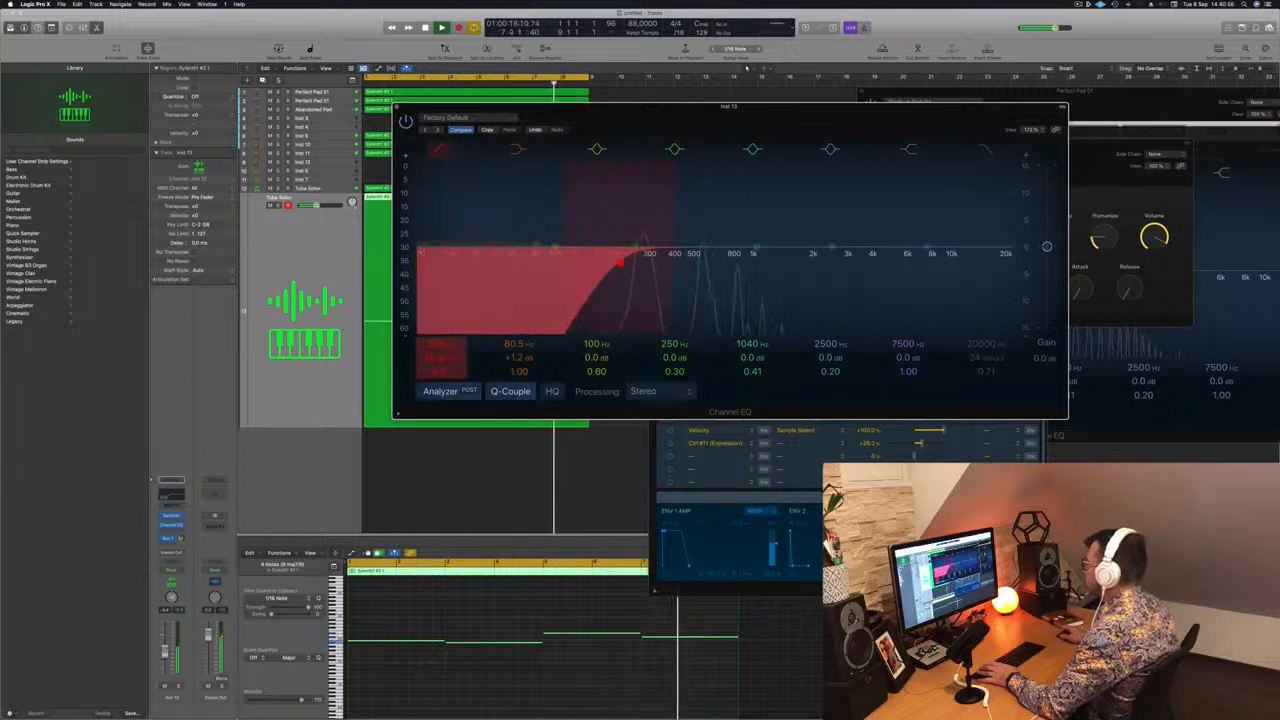
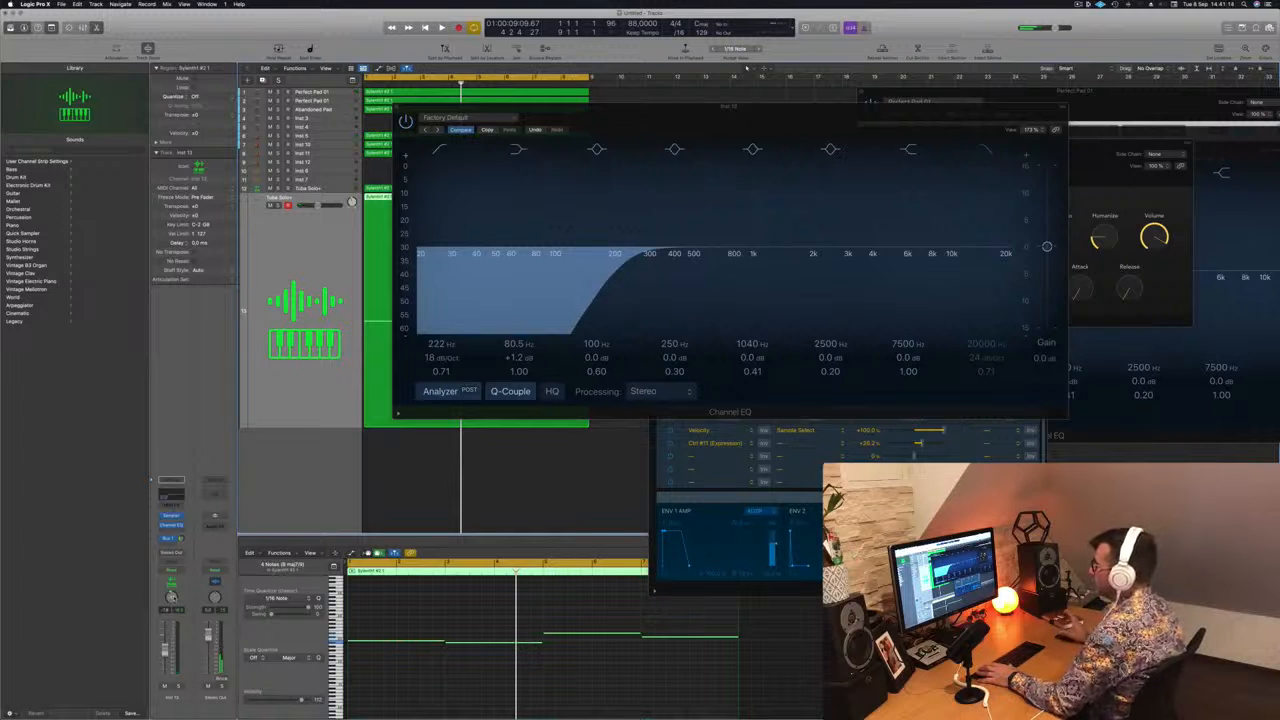
Play the arrangement with the filtered lower tuba and close its Channel EQ window.
key(space)
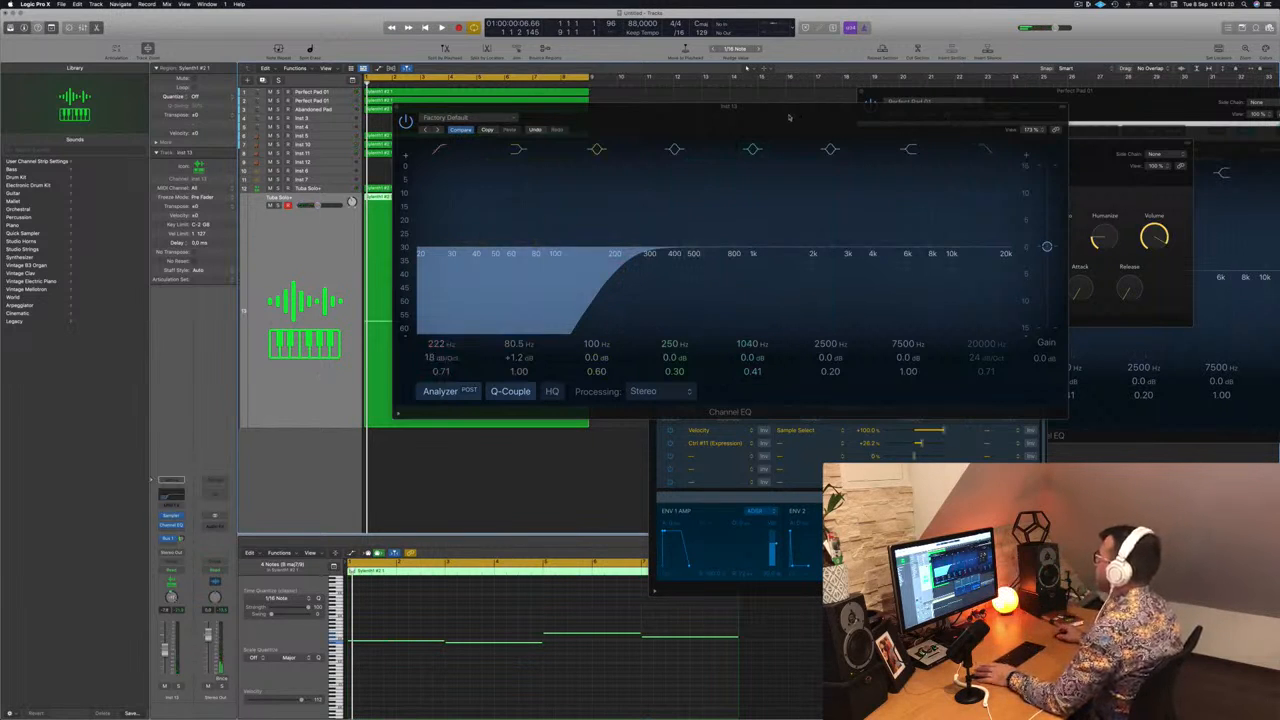
drag(788, 117, 763, 231)
key(space)
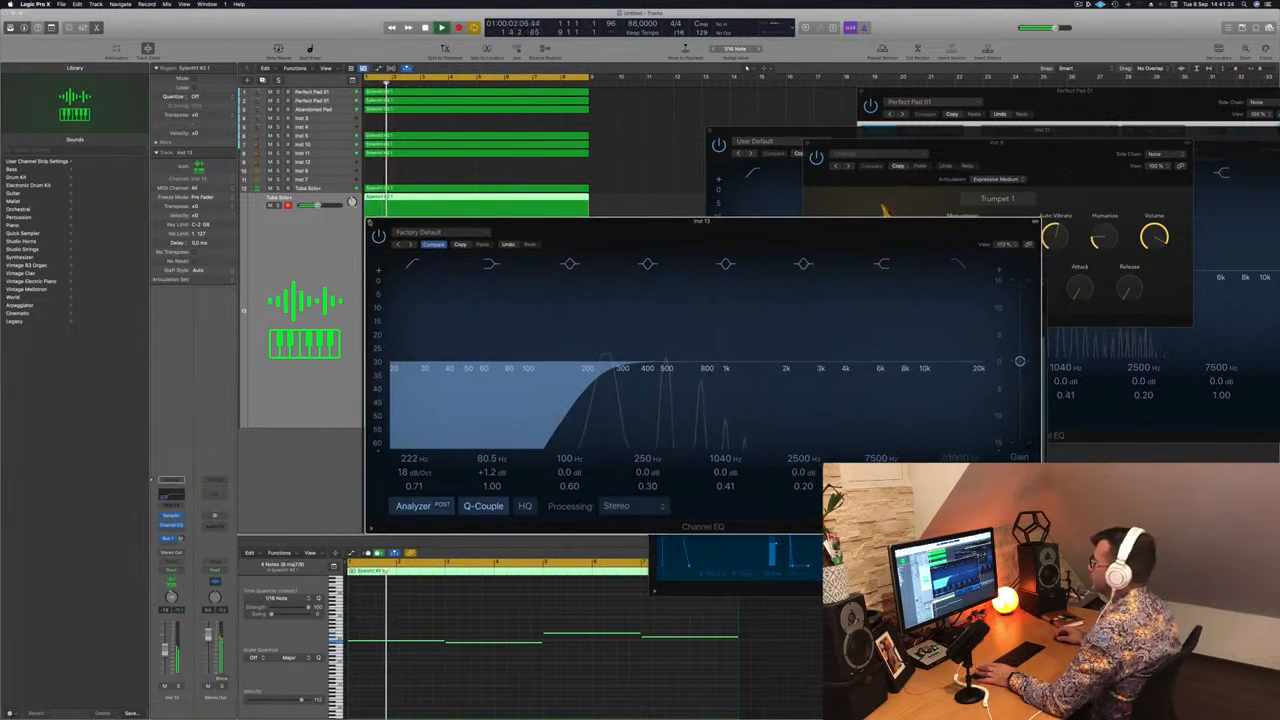
click(370, 223)
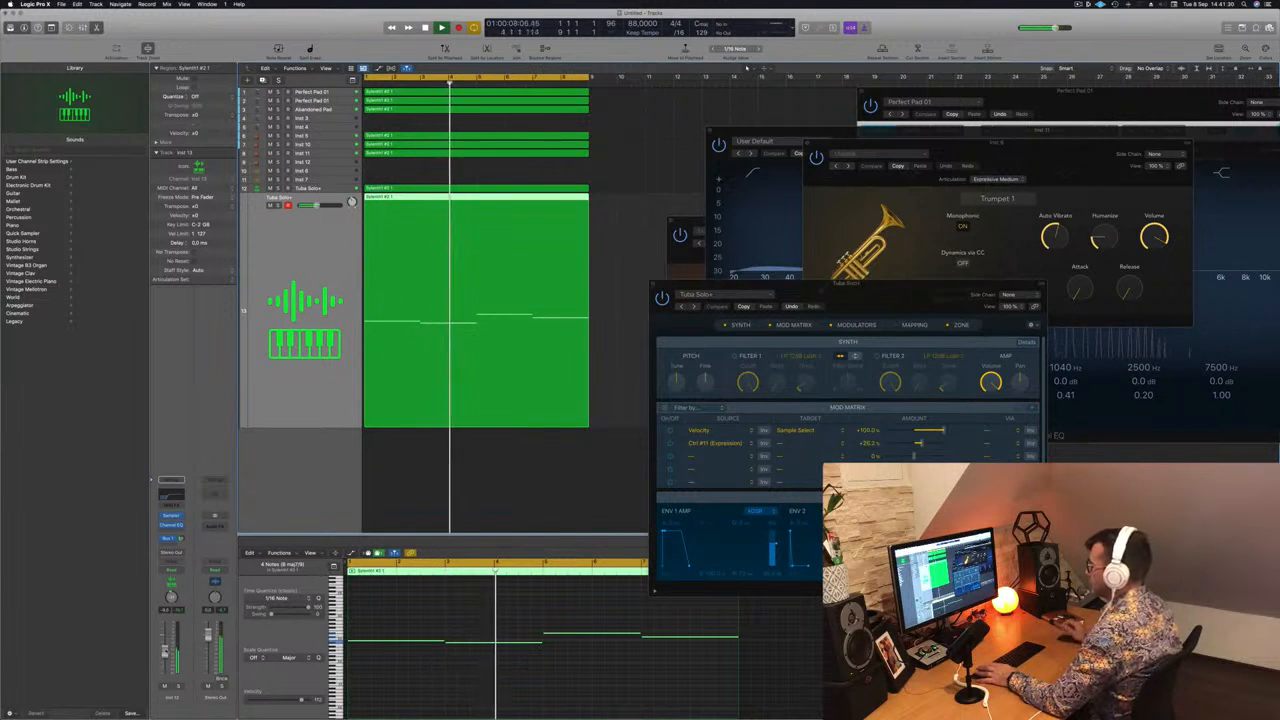
Fit all tracks in the arrangement and select the original Tuba Solo+ track.
scroll(527, 279, up, 3)
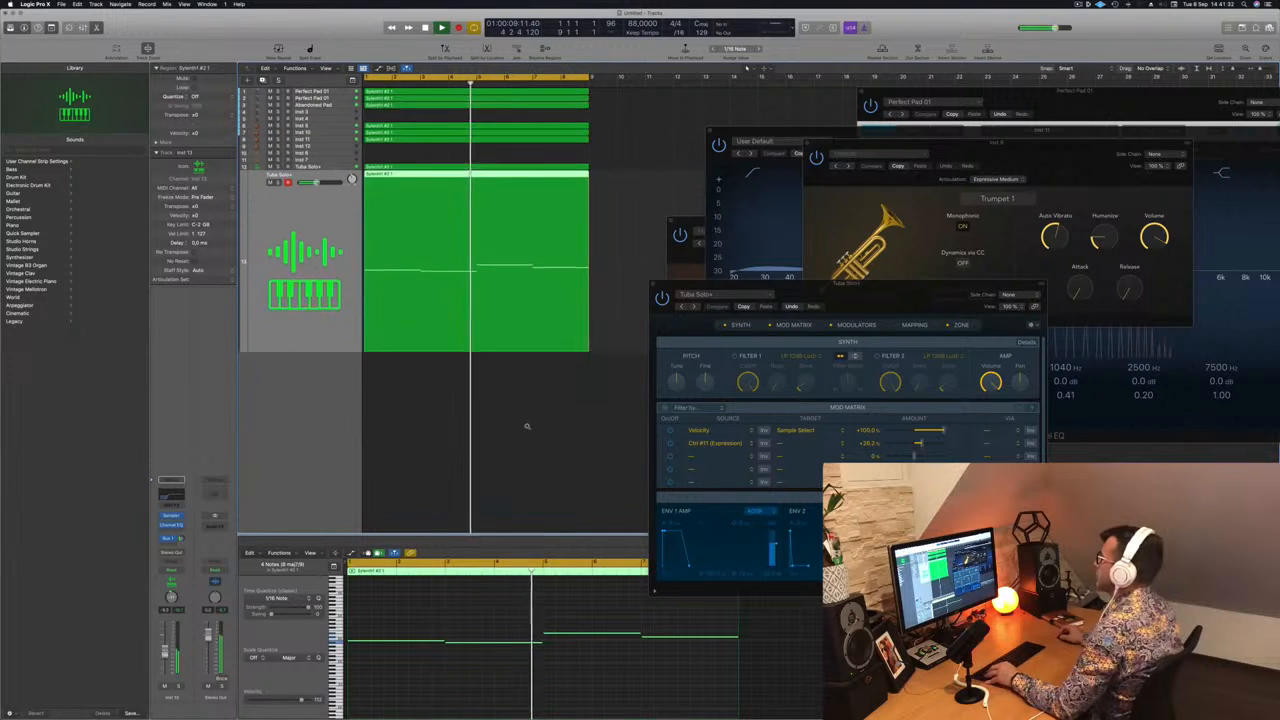
click(400, 431)
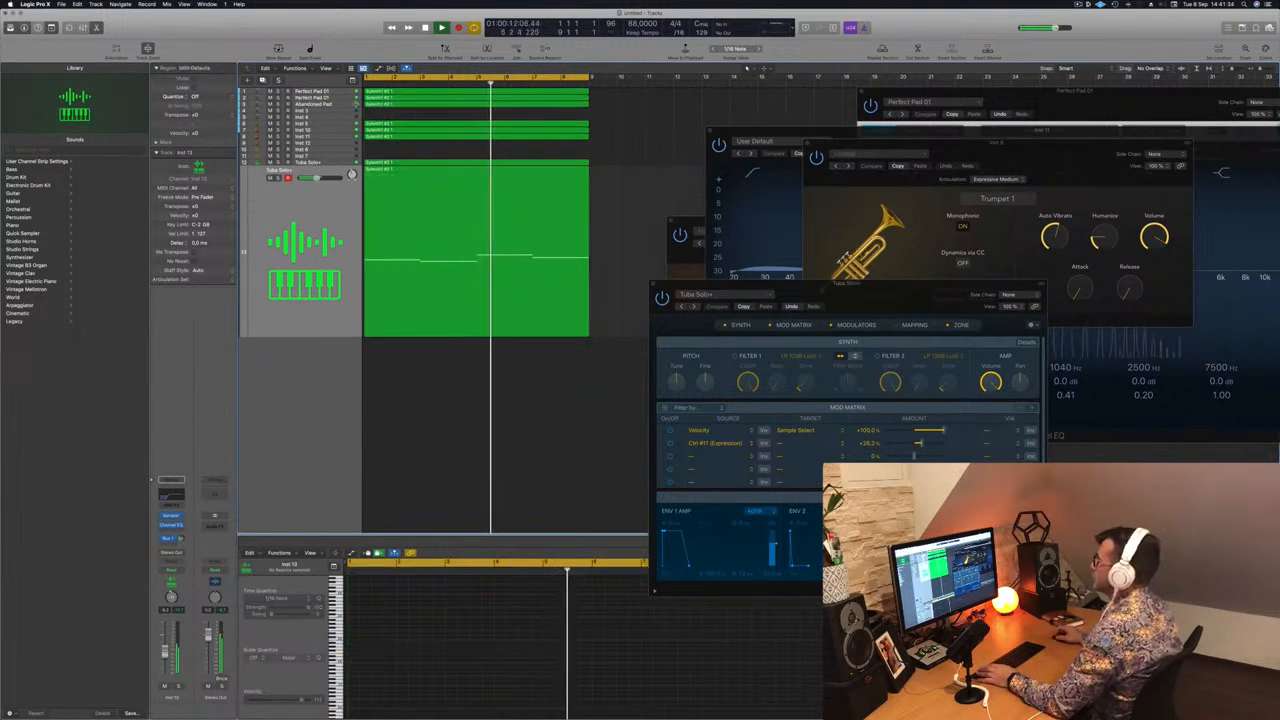
click(301, 111)
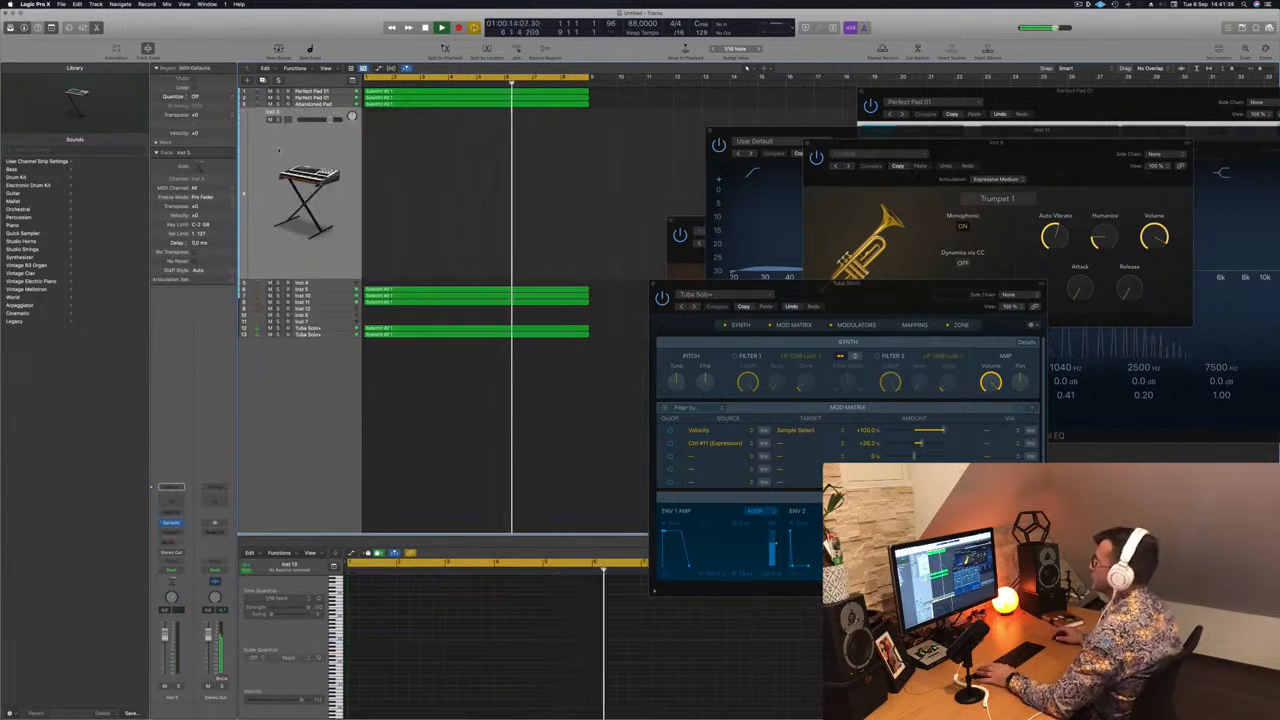
click(312, 328)
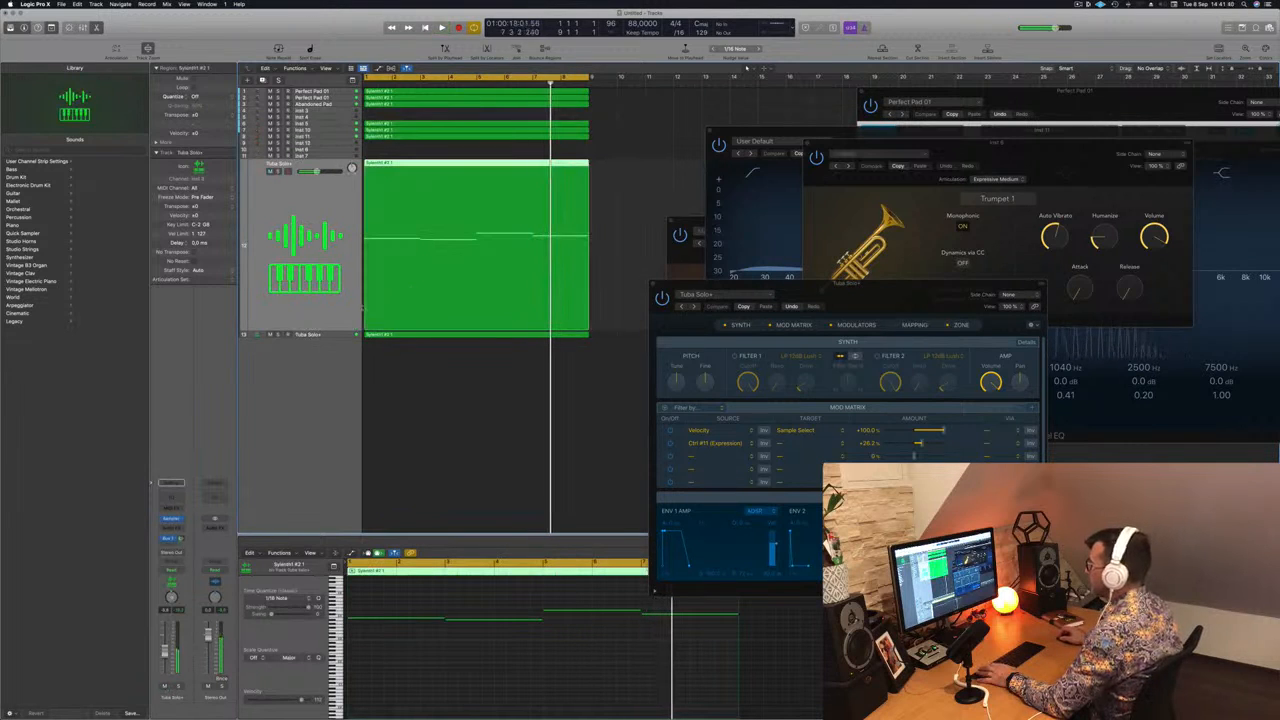
Play the arrangement from the start with the lower tuba track selected and copy a pad chord region onto the empty Inst 3 track.
click(339, 335)
key(Return)
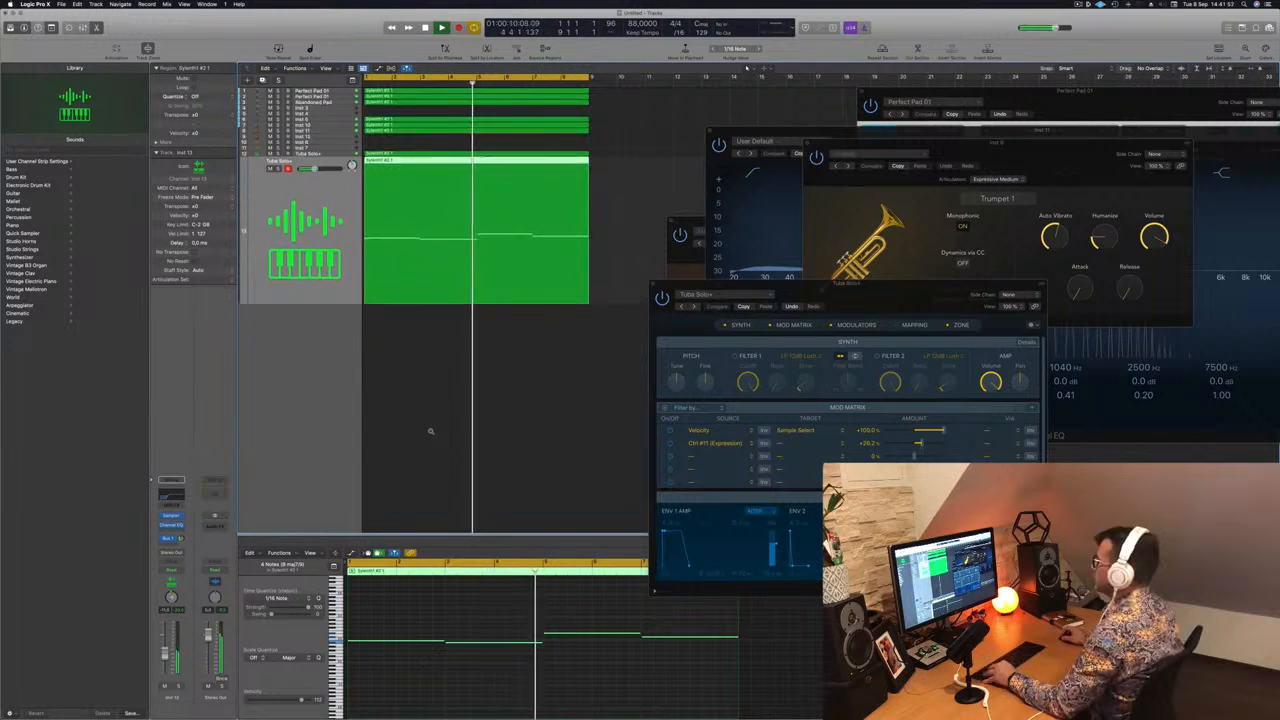
click(343, 113)
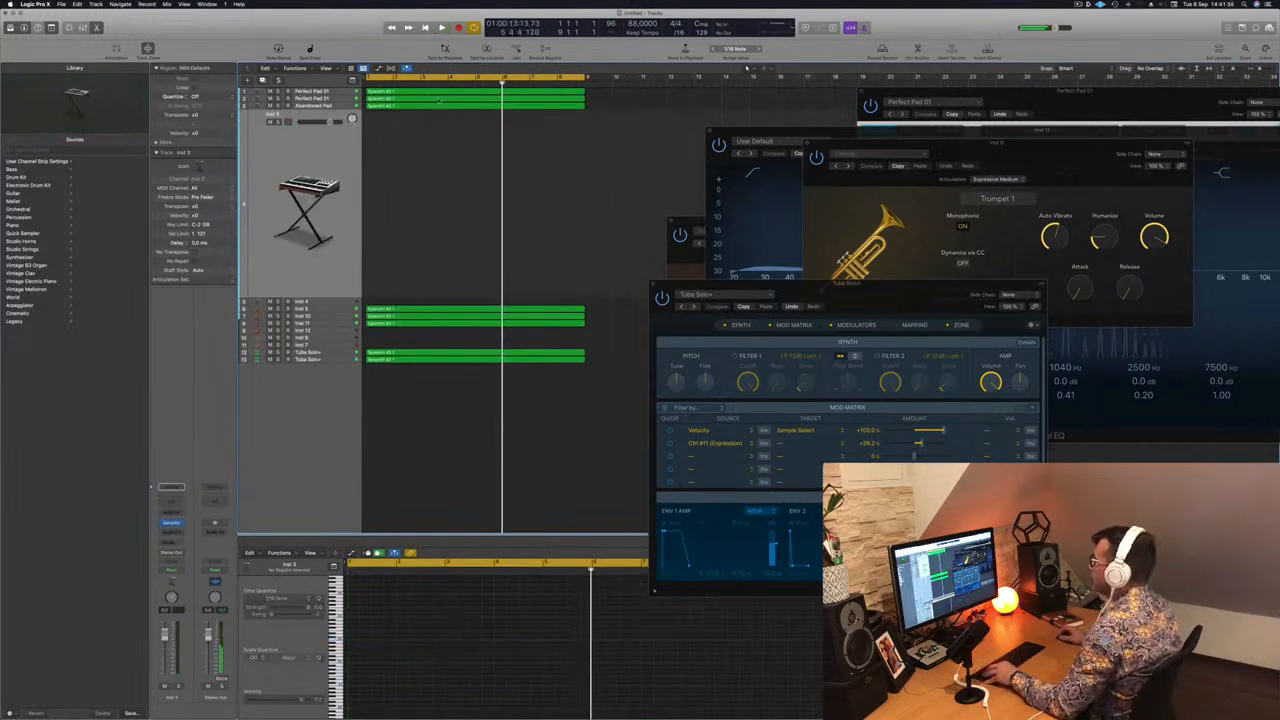
click(450, 92)
drag(450, 107, 448, 165)
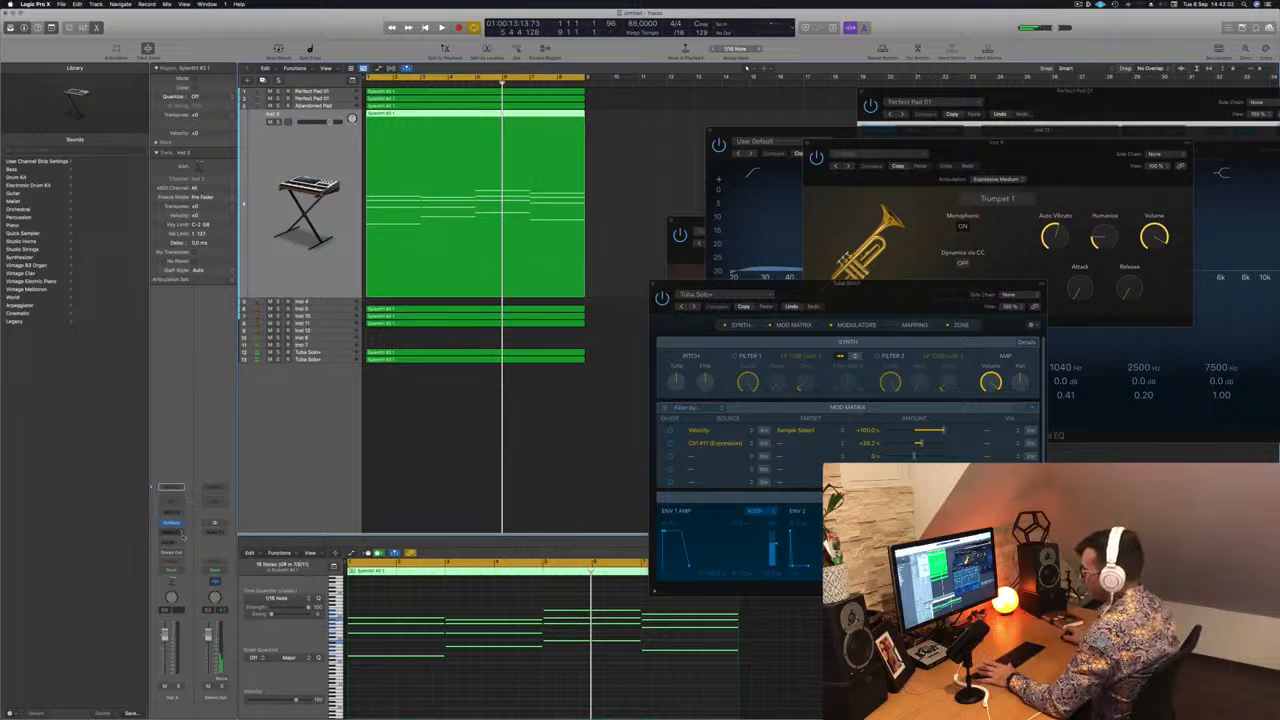
Insert an Arpeggiator on the Inst 3 track, open its Alchemy synth and arrange both plug-in windows beside the copied region.
click(181, 512)
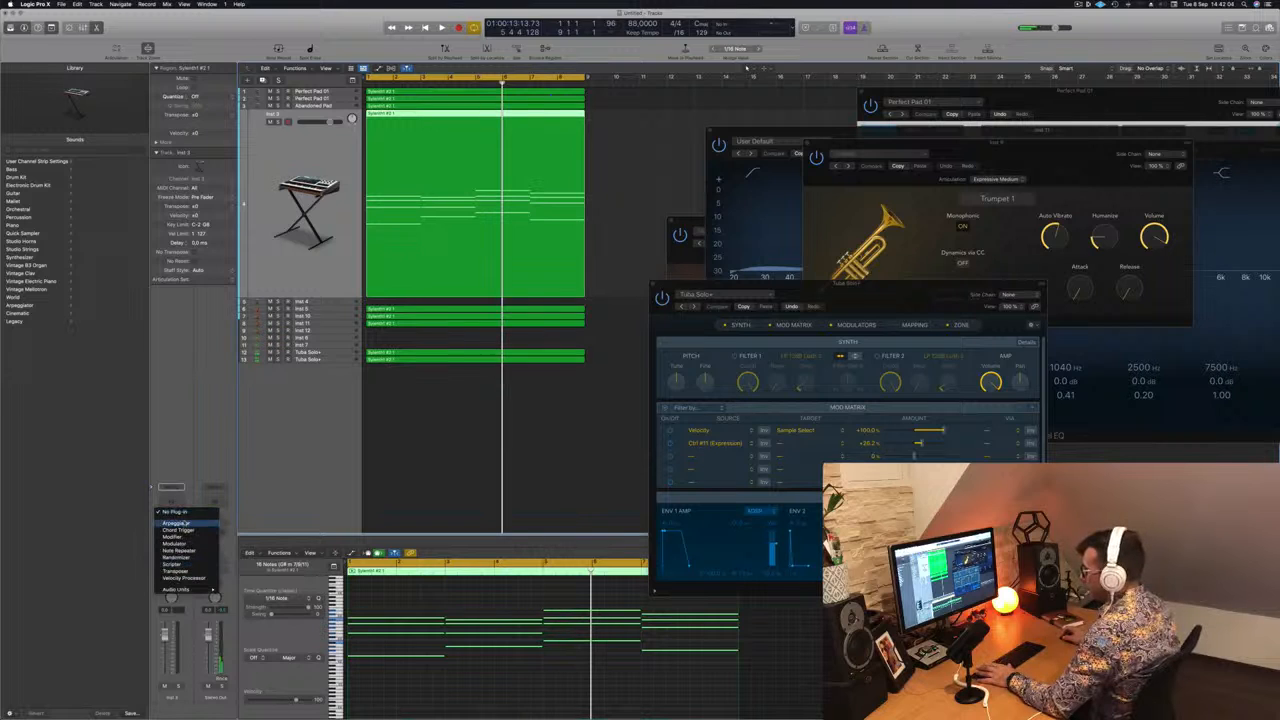
click(185, 524)
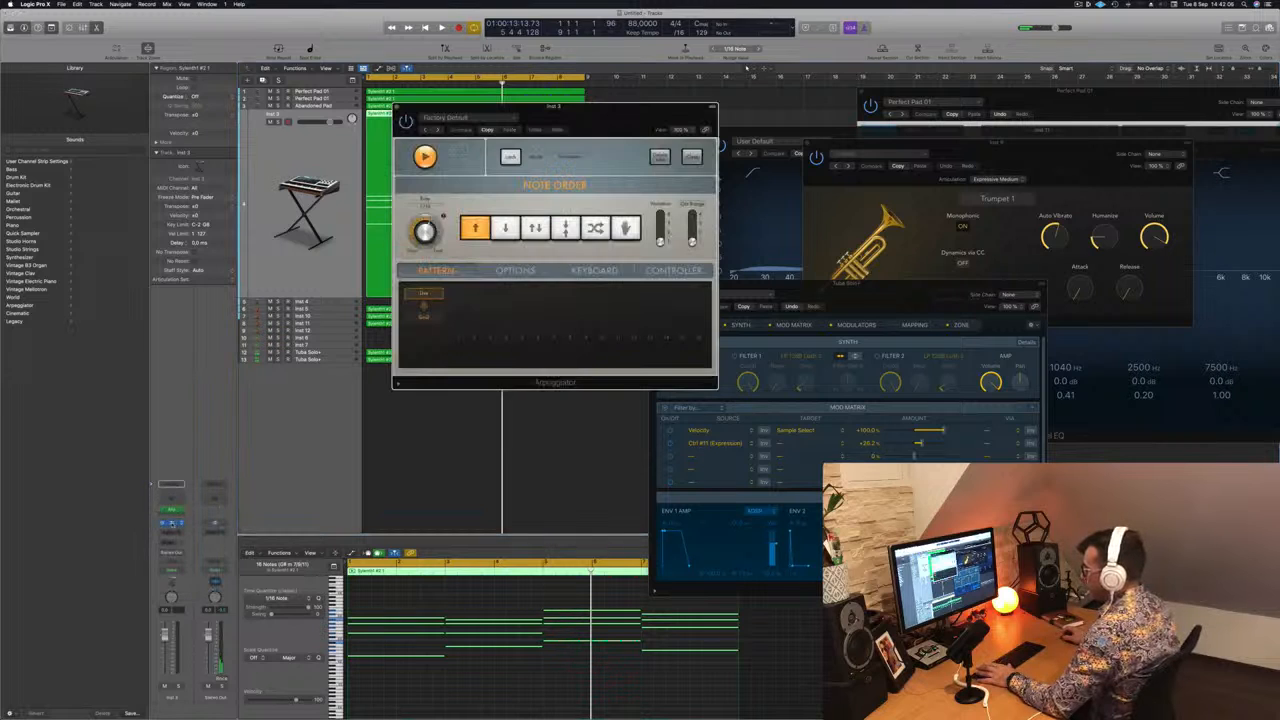
click(173, 523)
drag(586, 116, 477, 158)
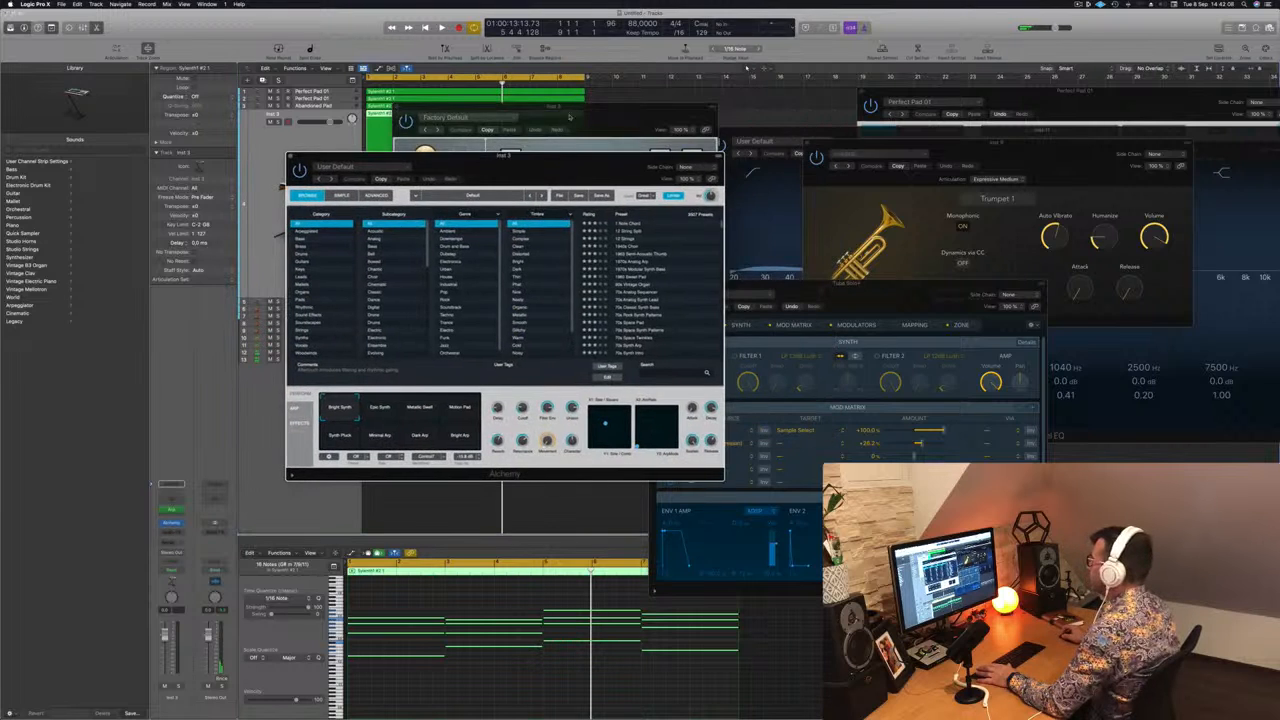
drag(545, 107, 1137, 127)
drag(631, 160, 906, 140)
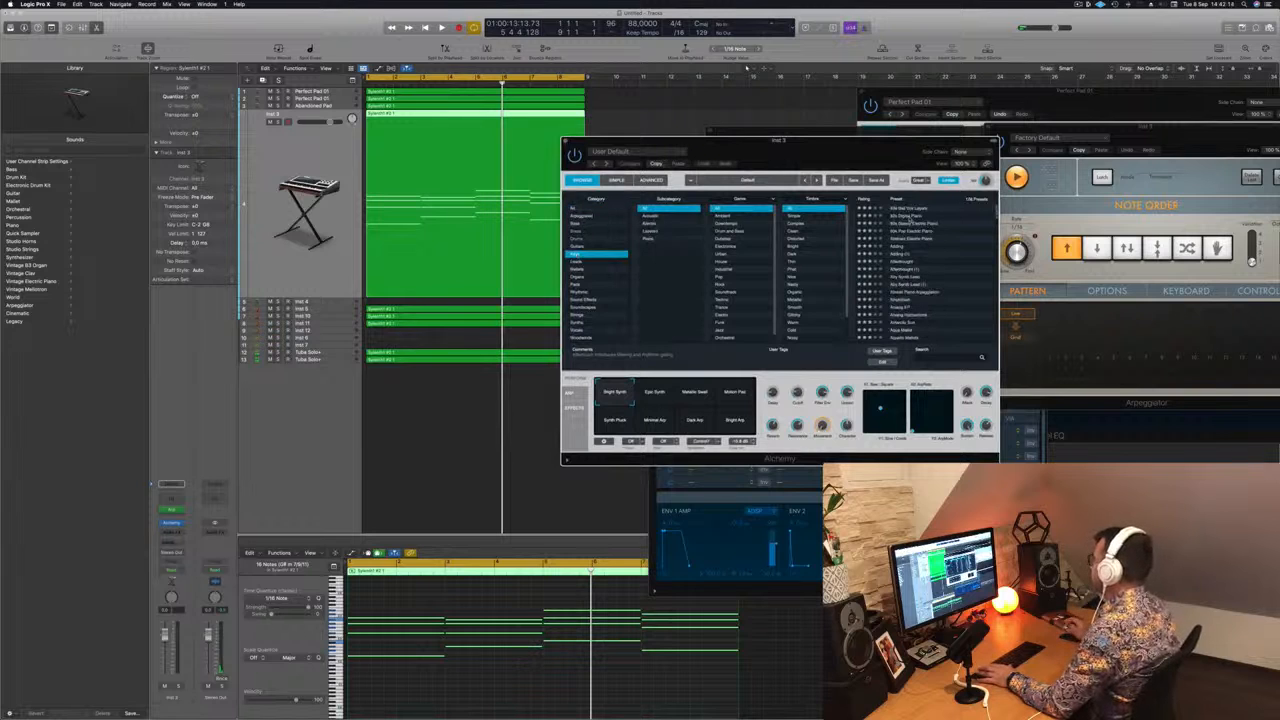
Audition Alchemy's 80s Digital Piano preset, replace it with 80s Glassy Electric Piano and choose the Chorus EP variation.
click(910, 216)
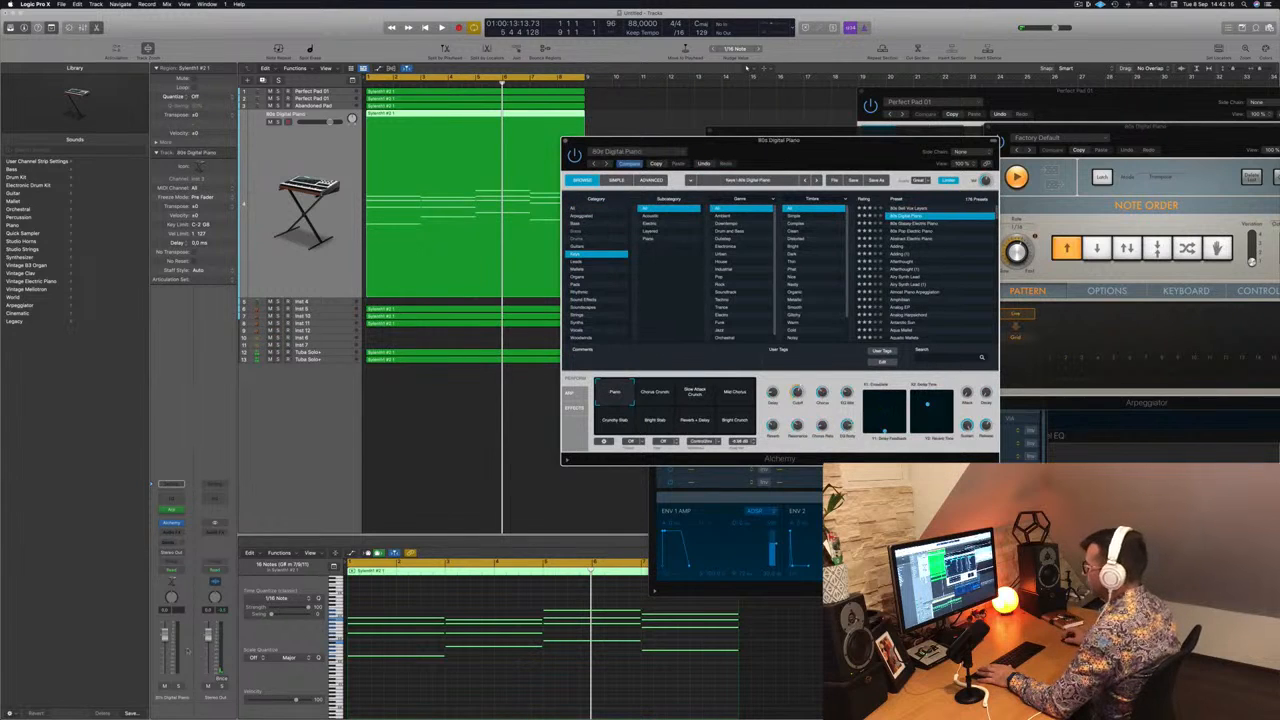
key(space)
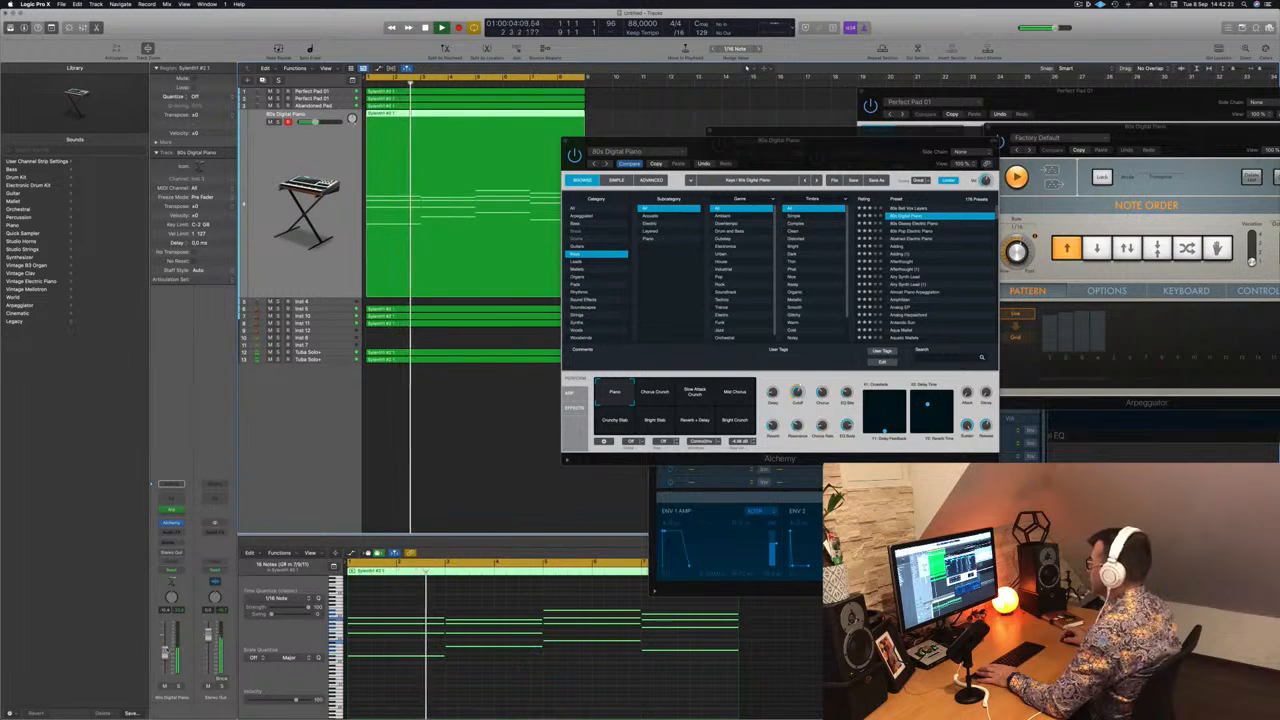
drag(901, 157, 867, 133)
click(832, 192)
key(space)
key(space)
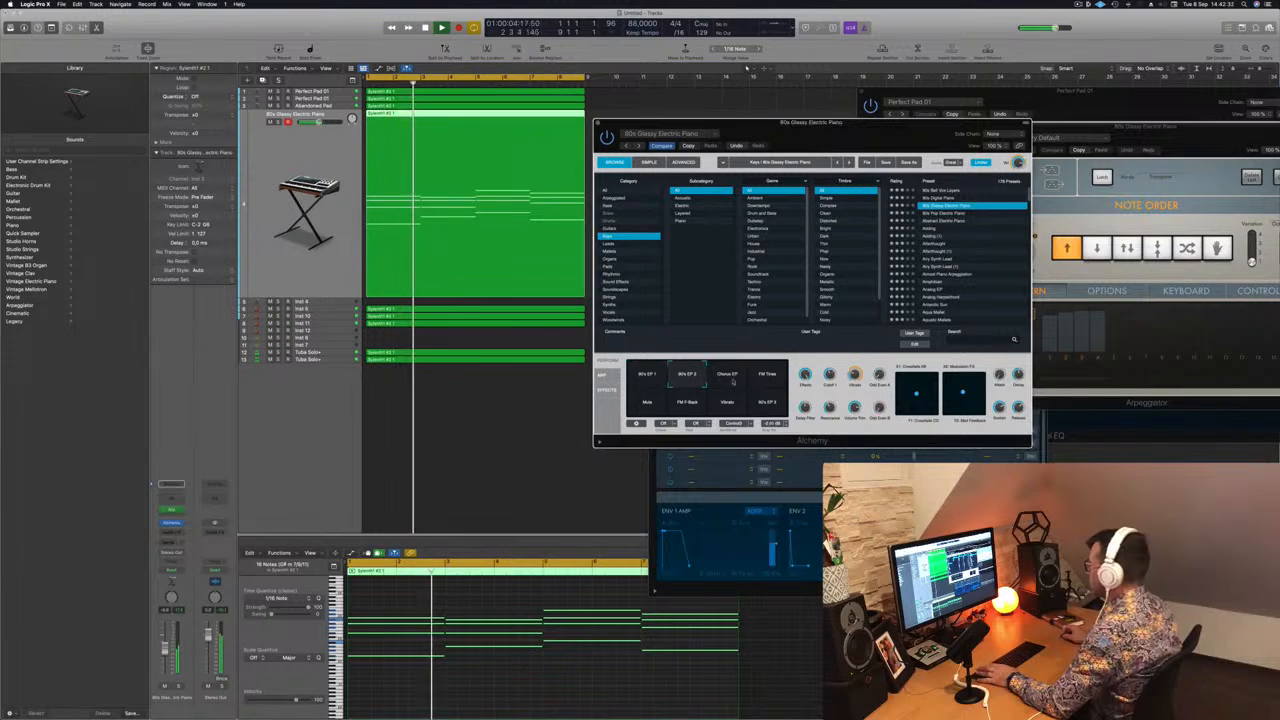
click(727, 376)
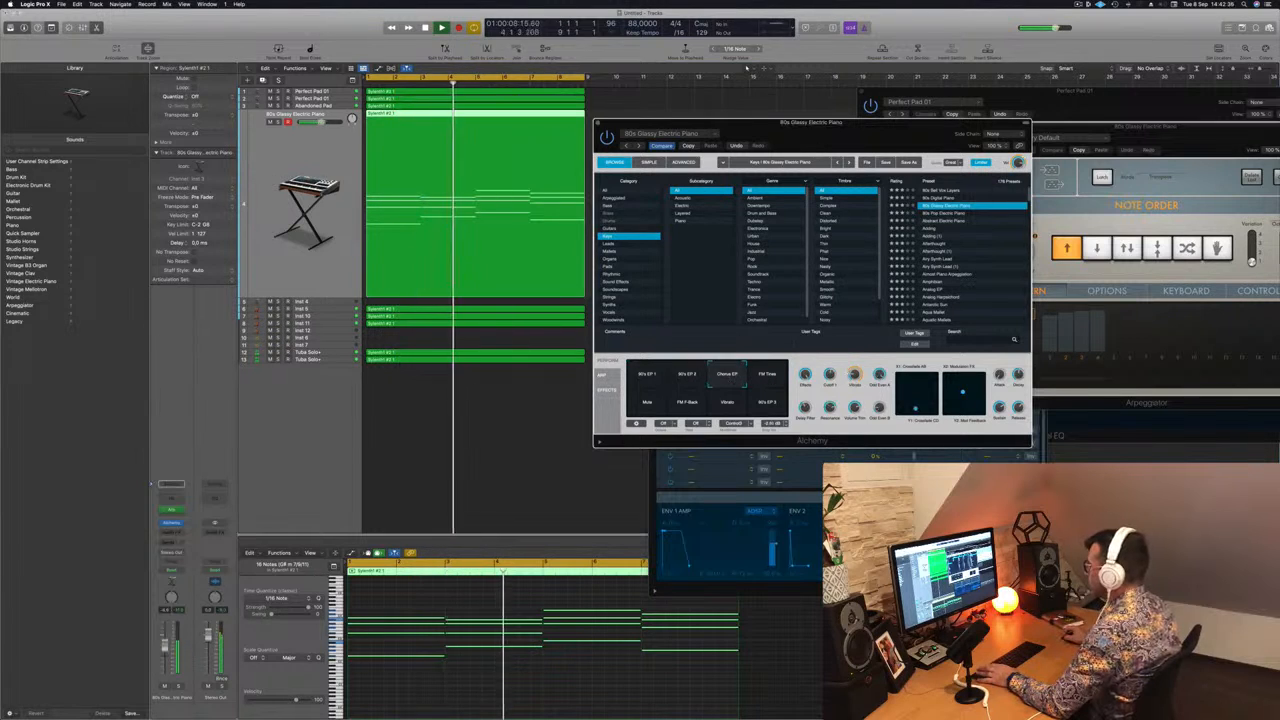
Insert a Channel EQ on the electric piano with a 12 dB/Oct low cut at 446 Hz and a -7.4 dB high shelf at 4640 Hz.
click(177, 497)
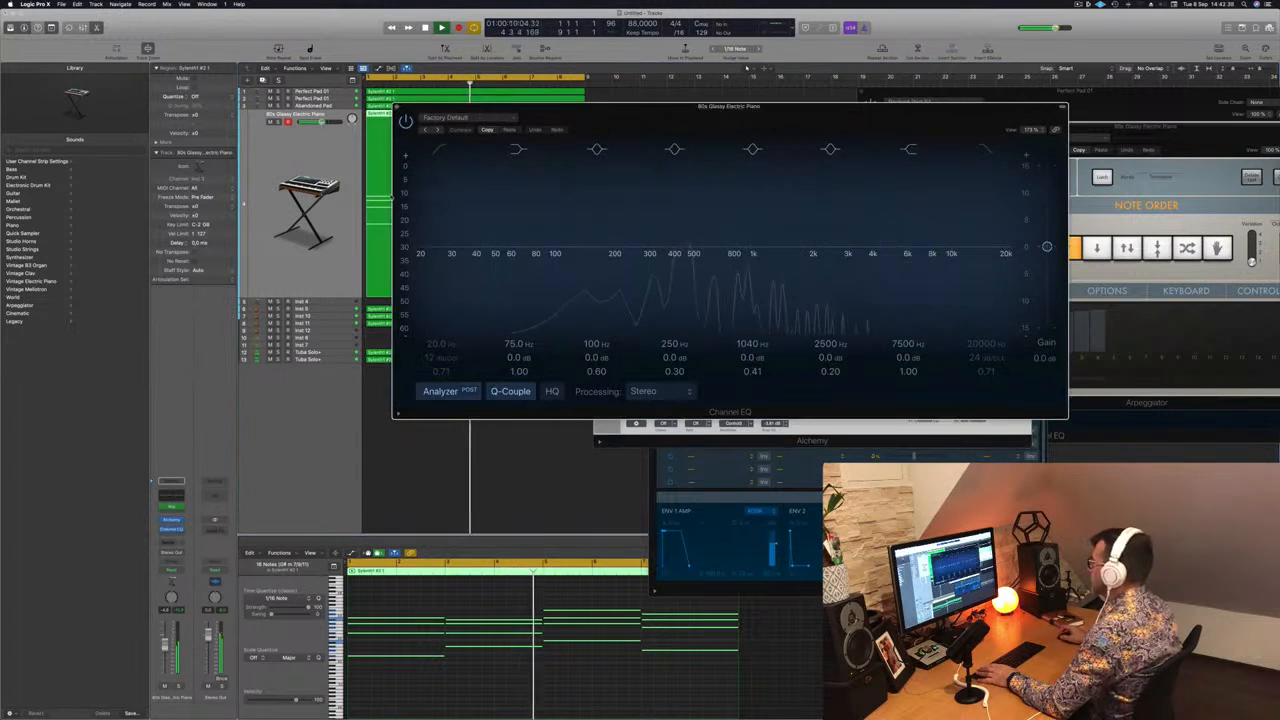
mouse_move(462, 151)
mouse_down()
mouse_move(520, 195)
mouse_move(650, 210)
mouse_move(642, 262)
mouse_up()
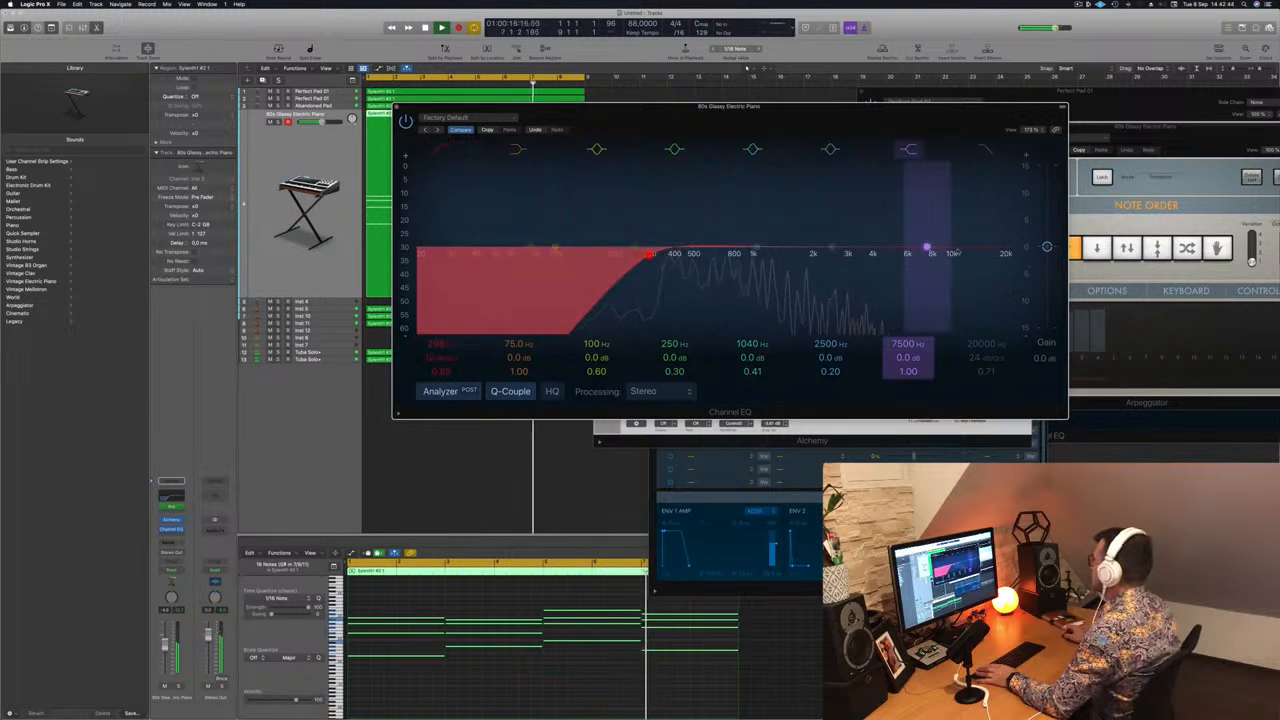
mouse_move(927, 247)
mouse_down()
mouse_move(870, 268)
mouse_move(884, 296)
mouse_up()
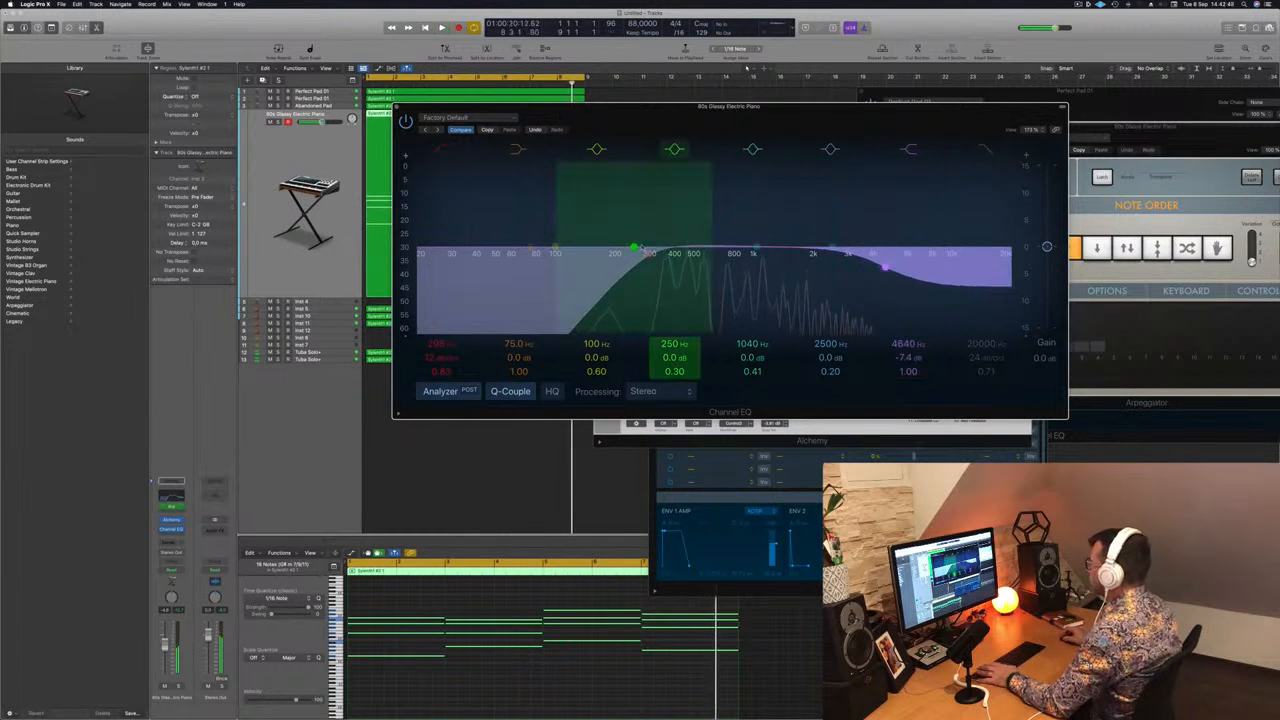
drag(652, 256, 687, 256)
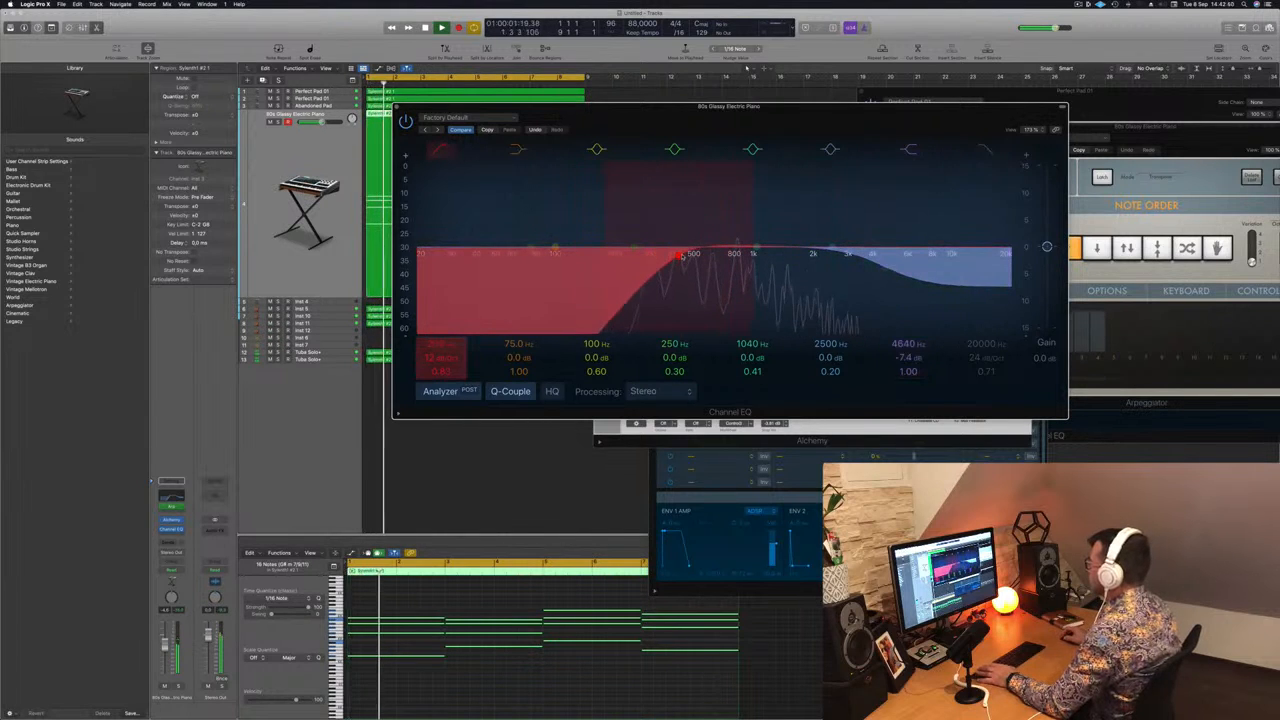
key(Return)
key(space)
key(super+w)
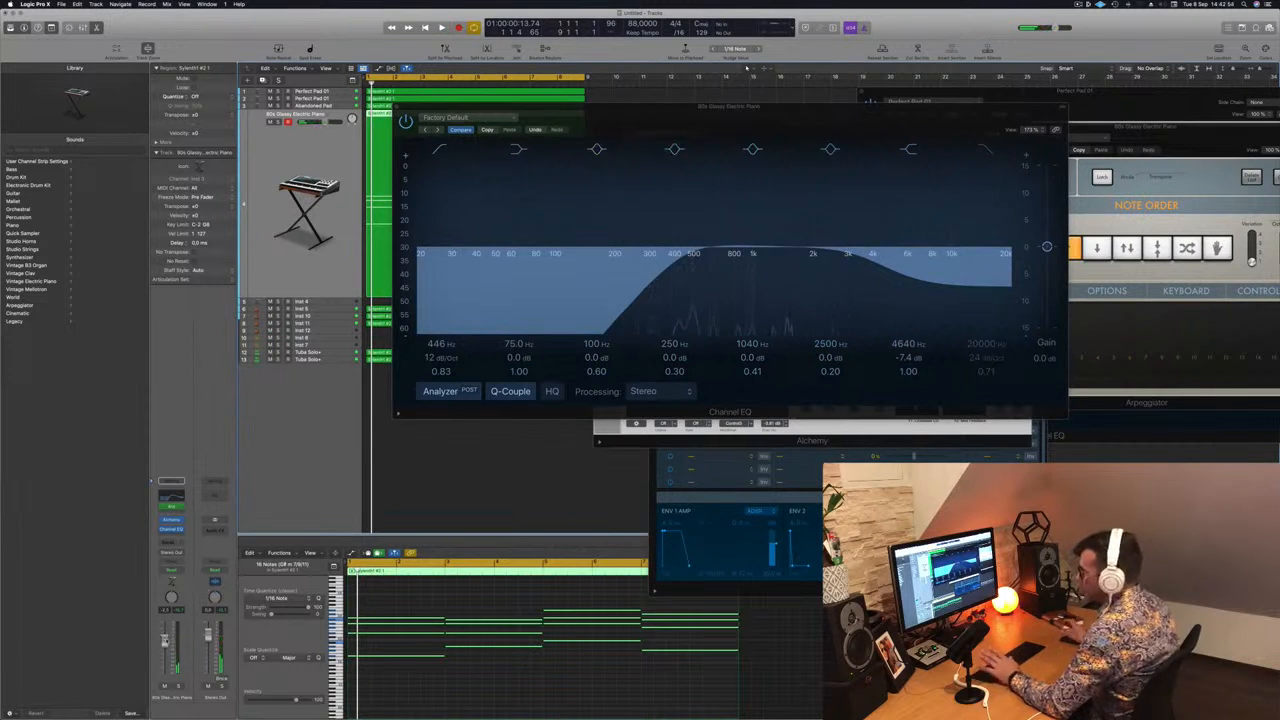
Transpose all notes in the electric piano region down one octave and play the arrangement before and after the change.
key(space)
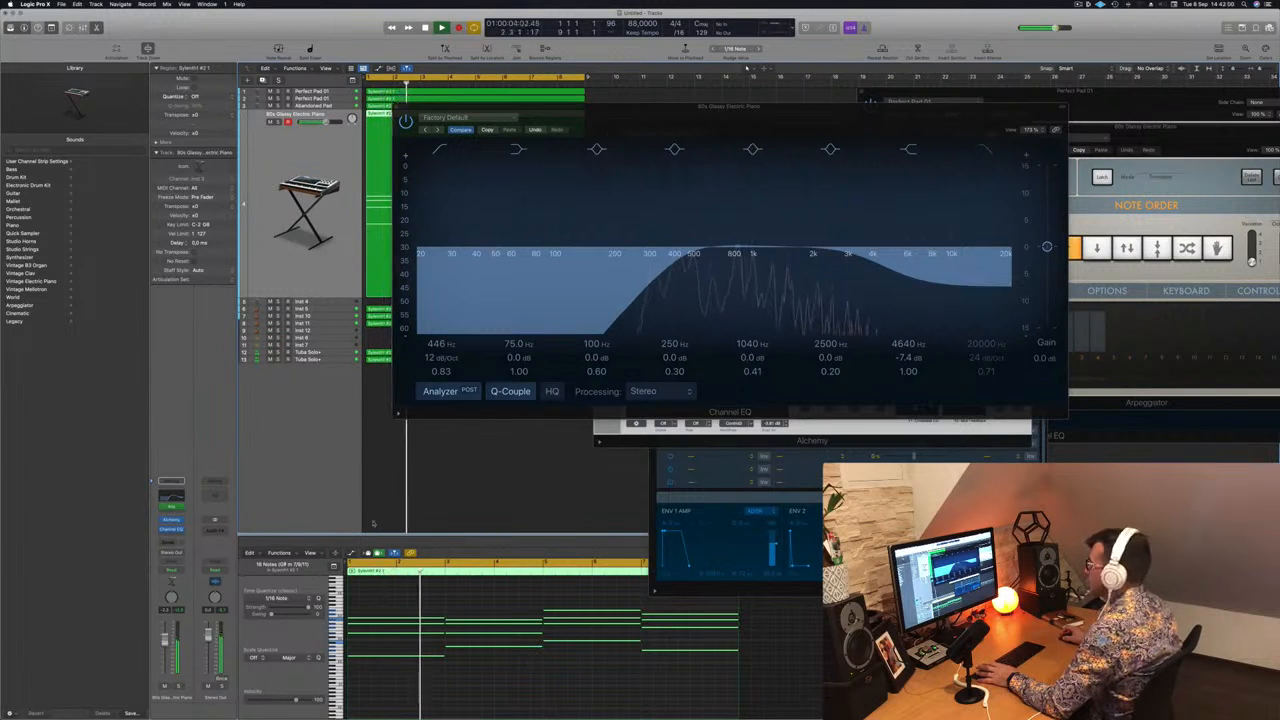
key(space)
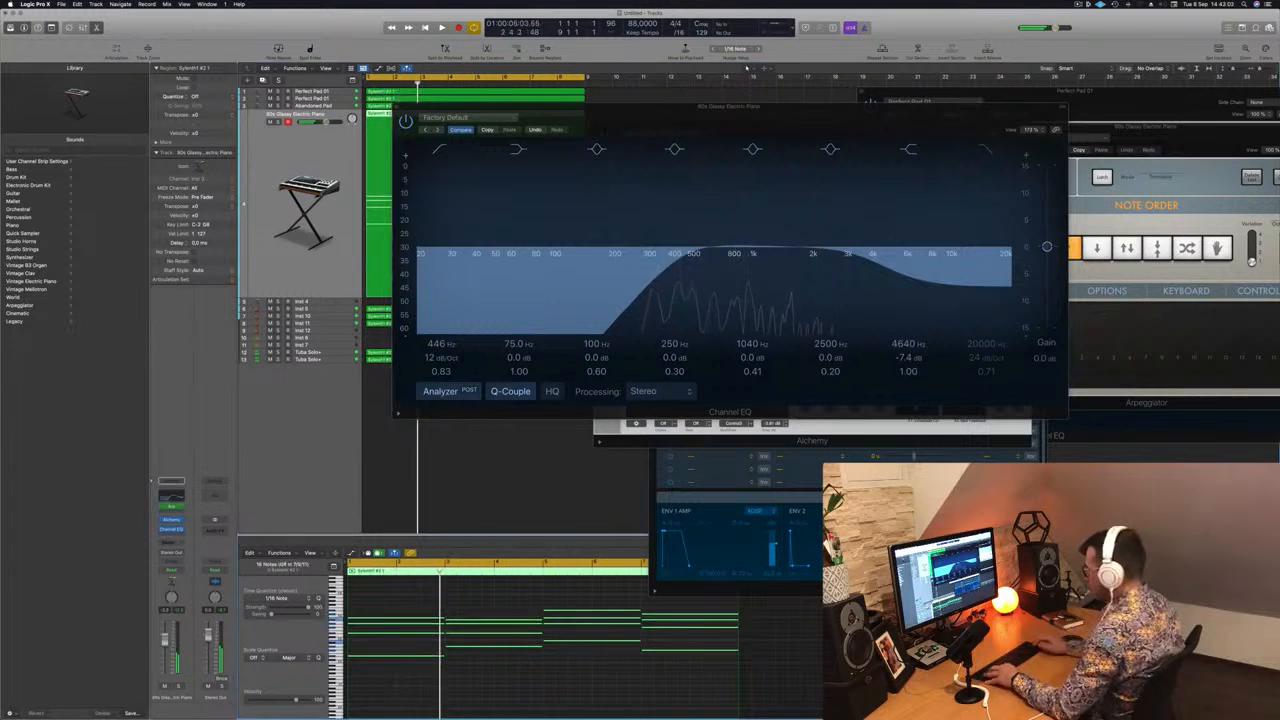
key(alt+shift+Down)
key(space)
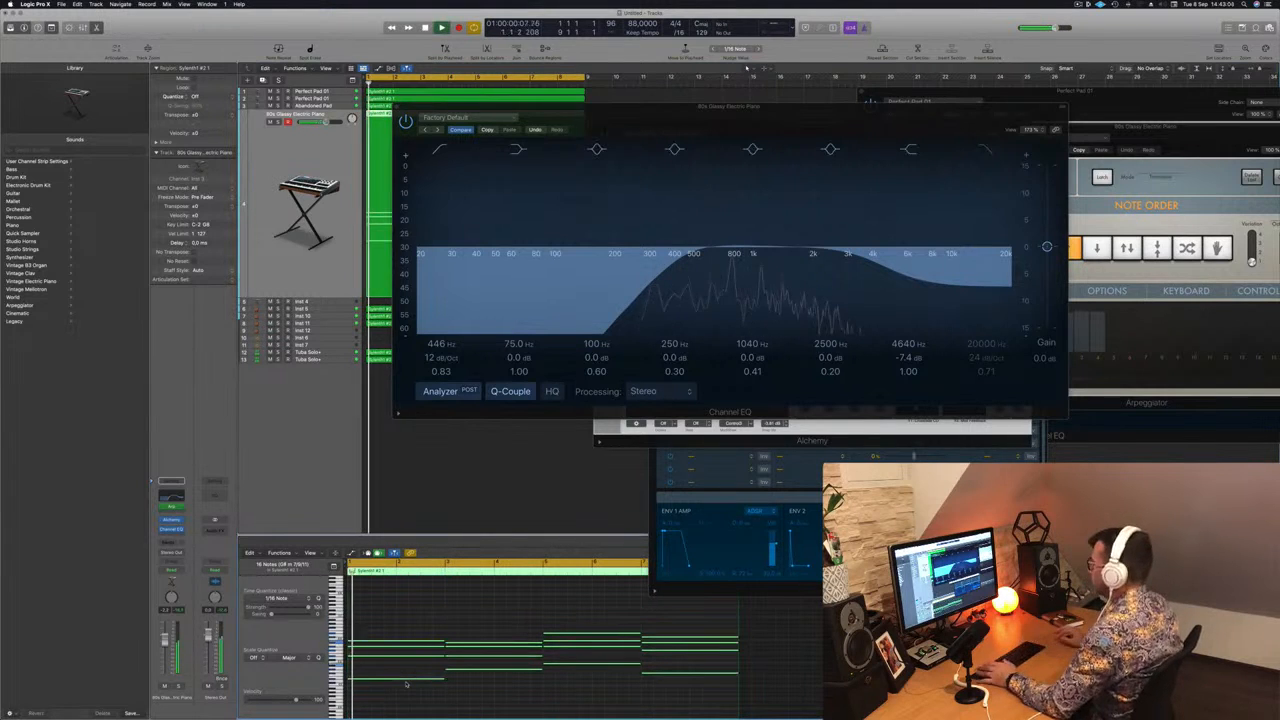
Audition Alchemy's FM Tines, Mute, FM F-Back and Vibrato variations during playback and choose 80's EP 3.
drag(804, 112, 763, 320)
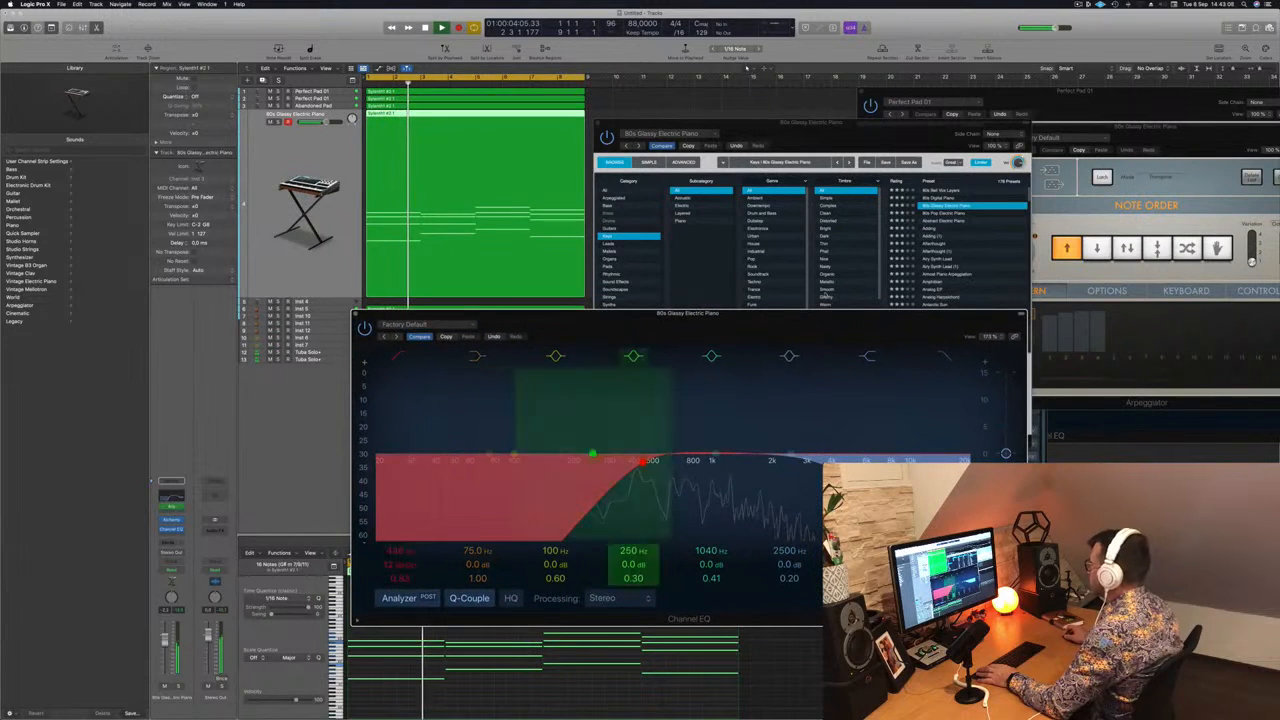
click(730, 131)
click(766, 372)
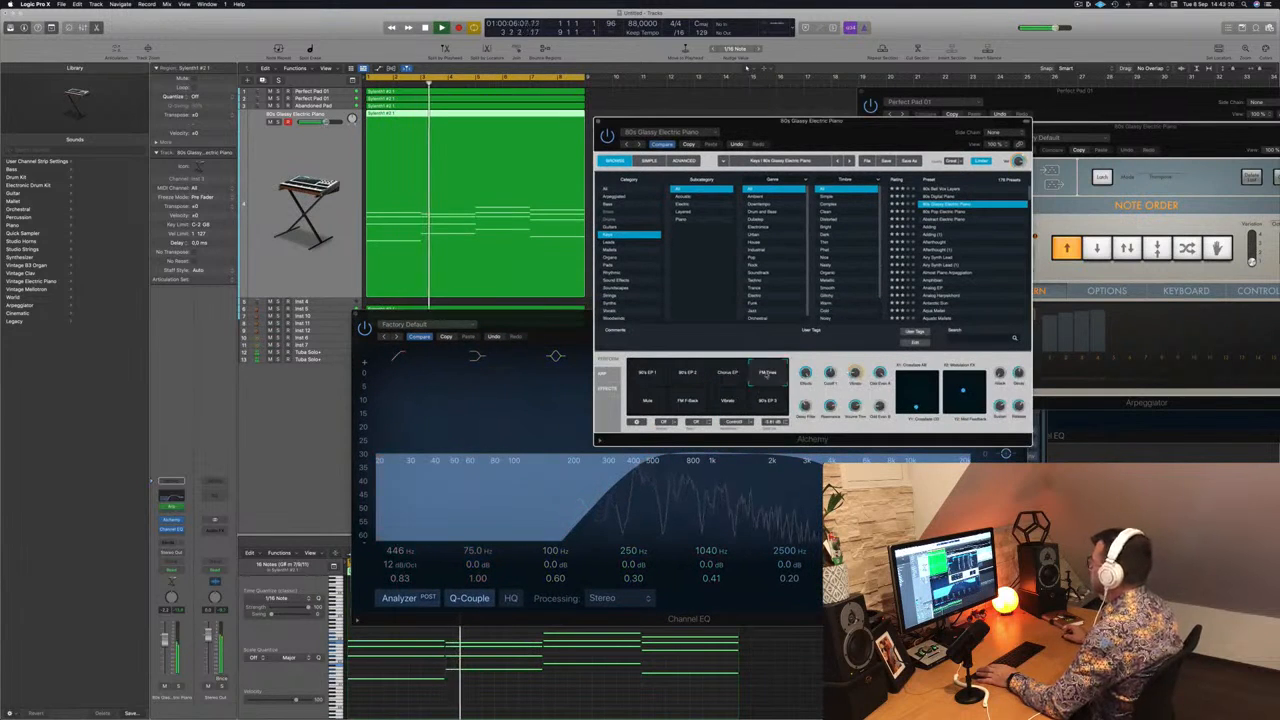
click(648, 399)
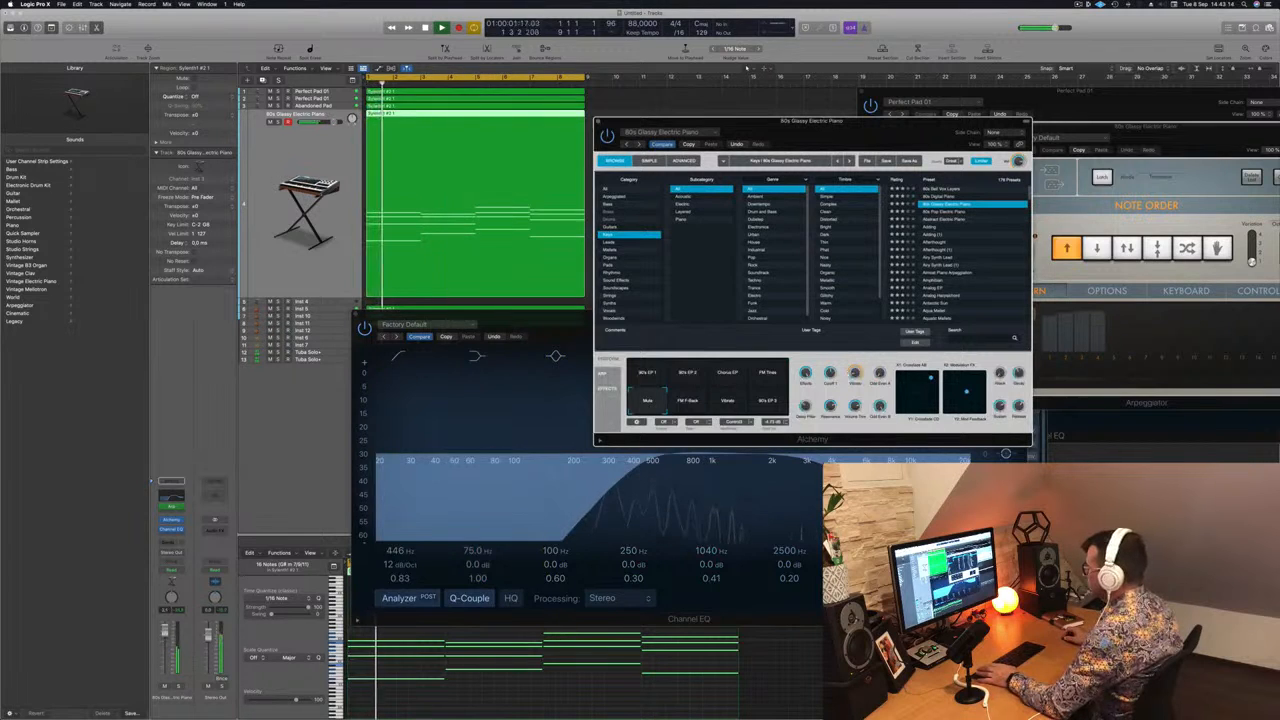
click(688, 402)
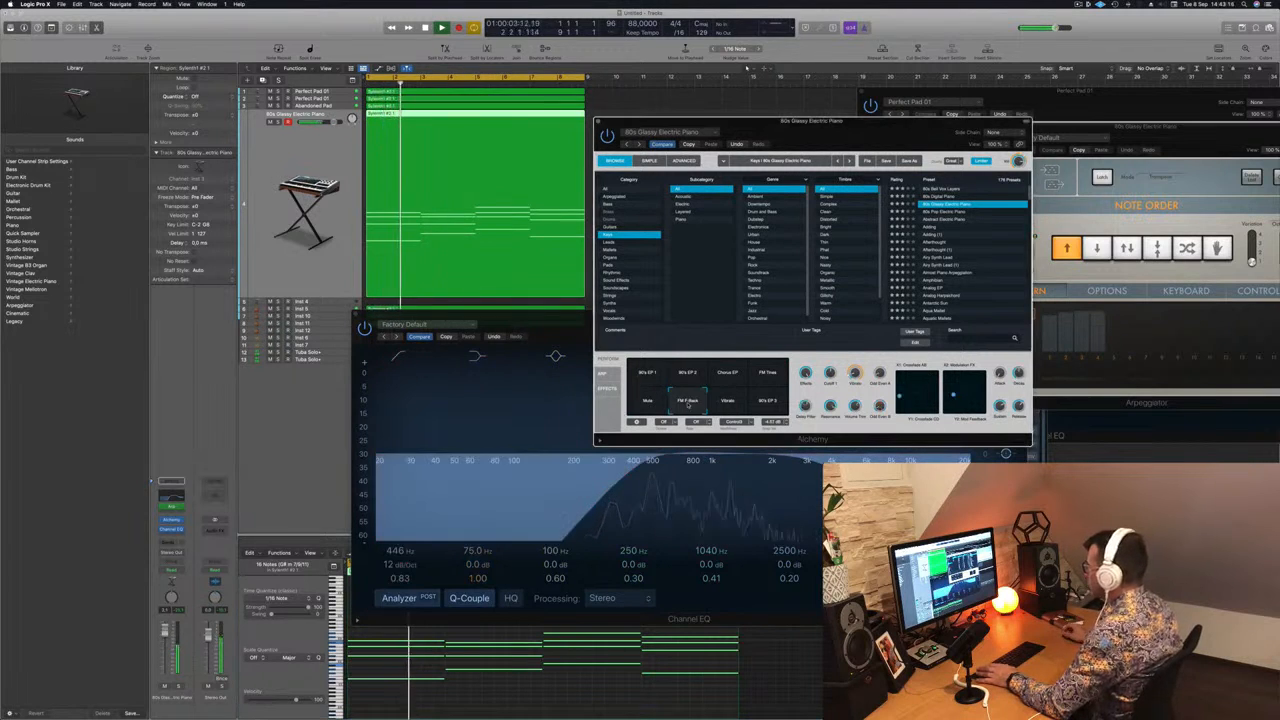
click(728, 401)
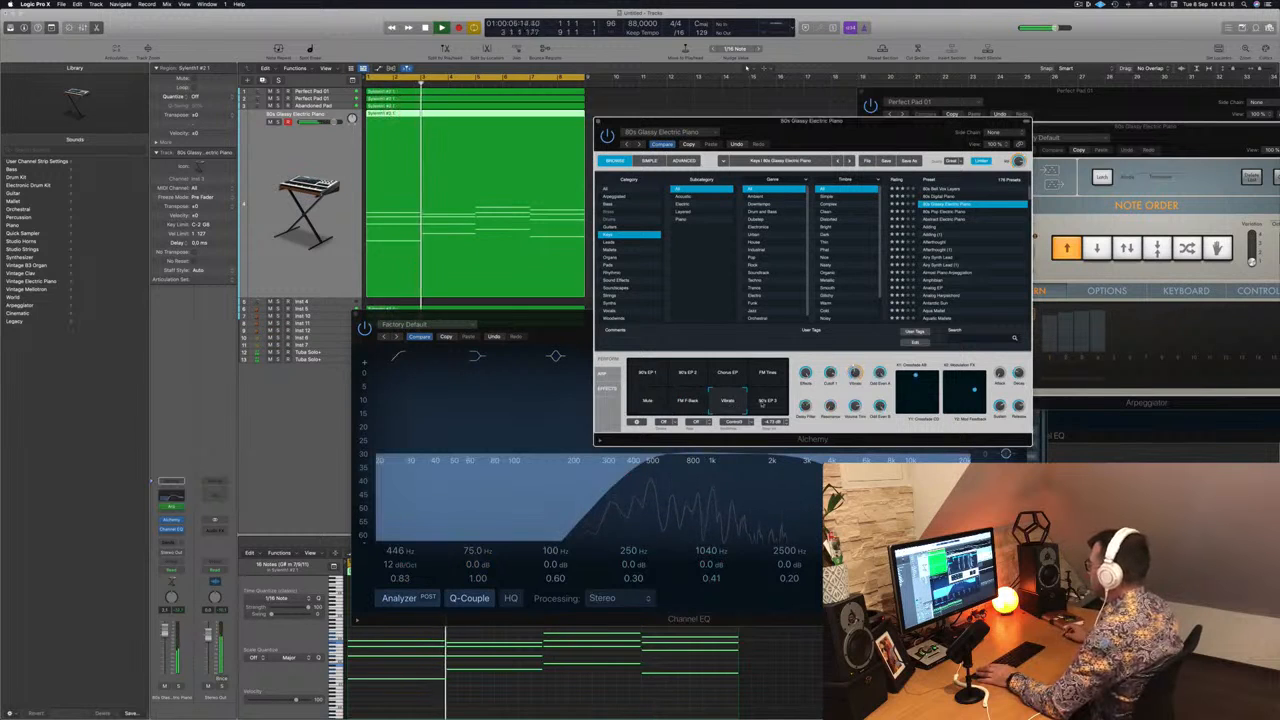
click(768, 402)
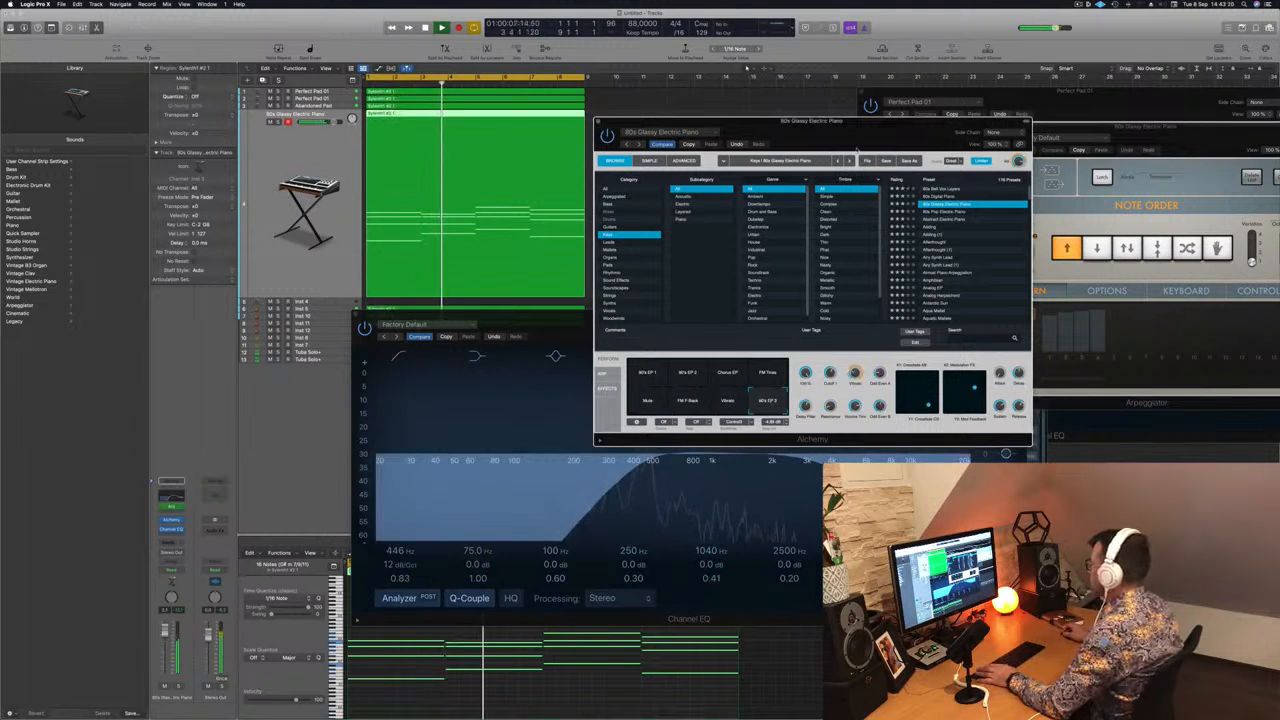
Audition the electric piano track soloed and bring its Arpeggiator window in front of Alchemy.
drag(847, 135, 899, 133)
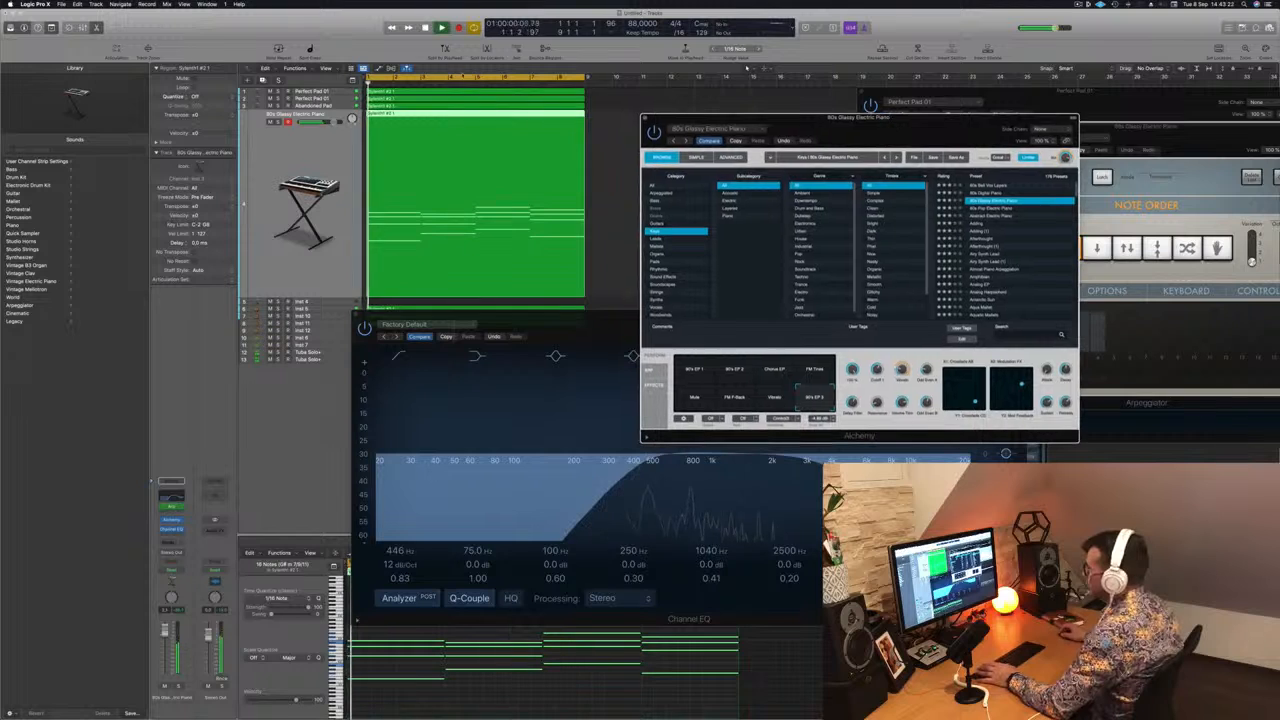
click(279, 122)
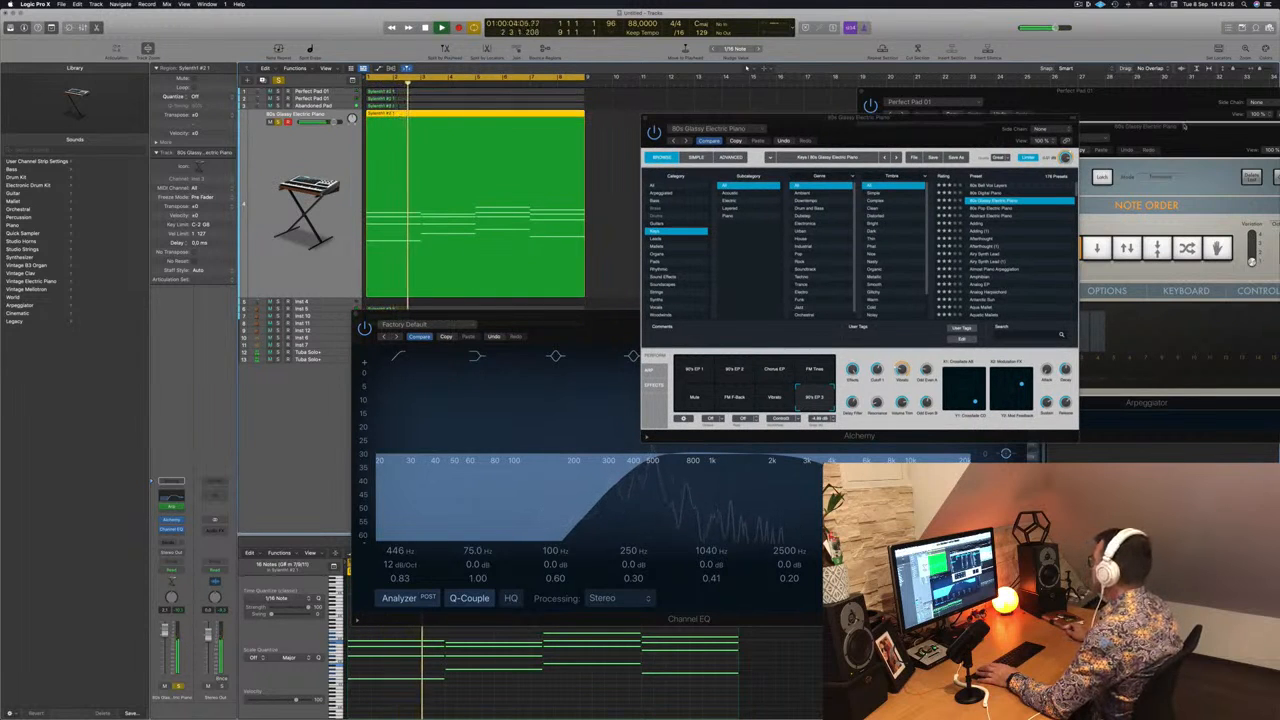
drag(1183, 127, 1017, 122)
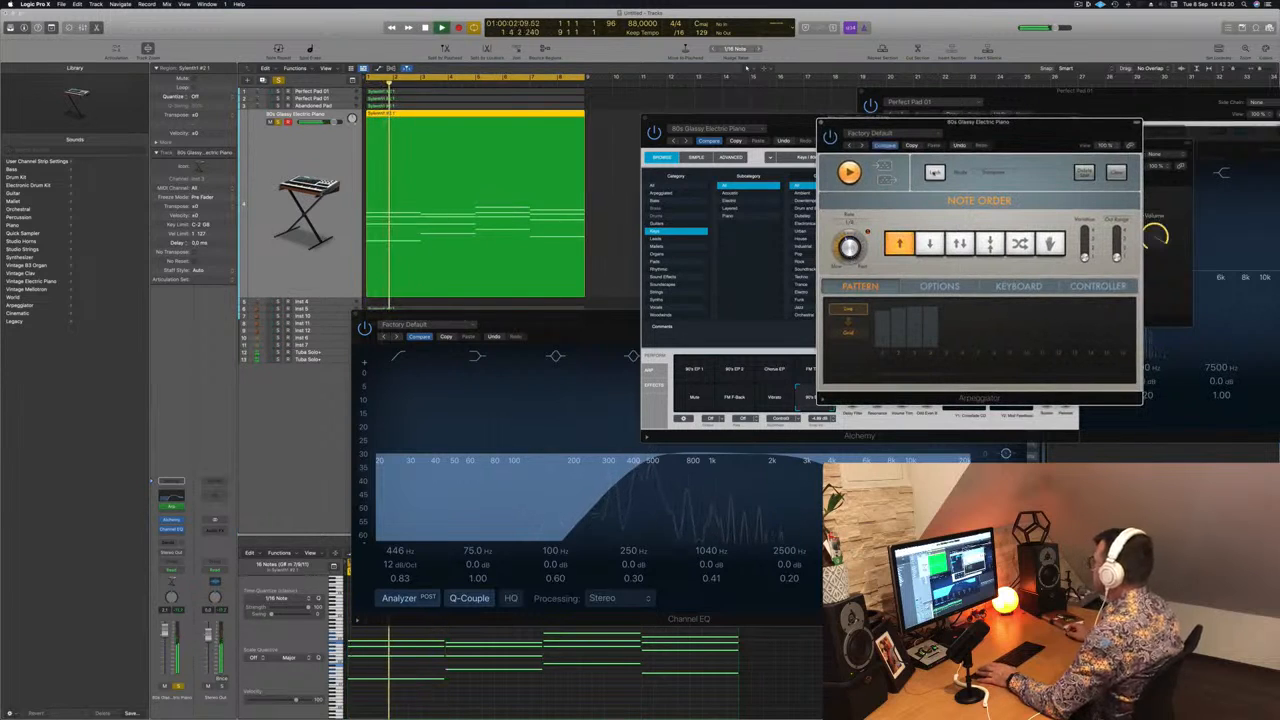
drag(1026, 133, 1008, 133)
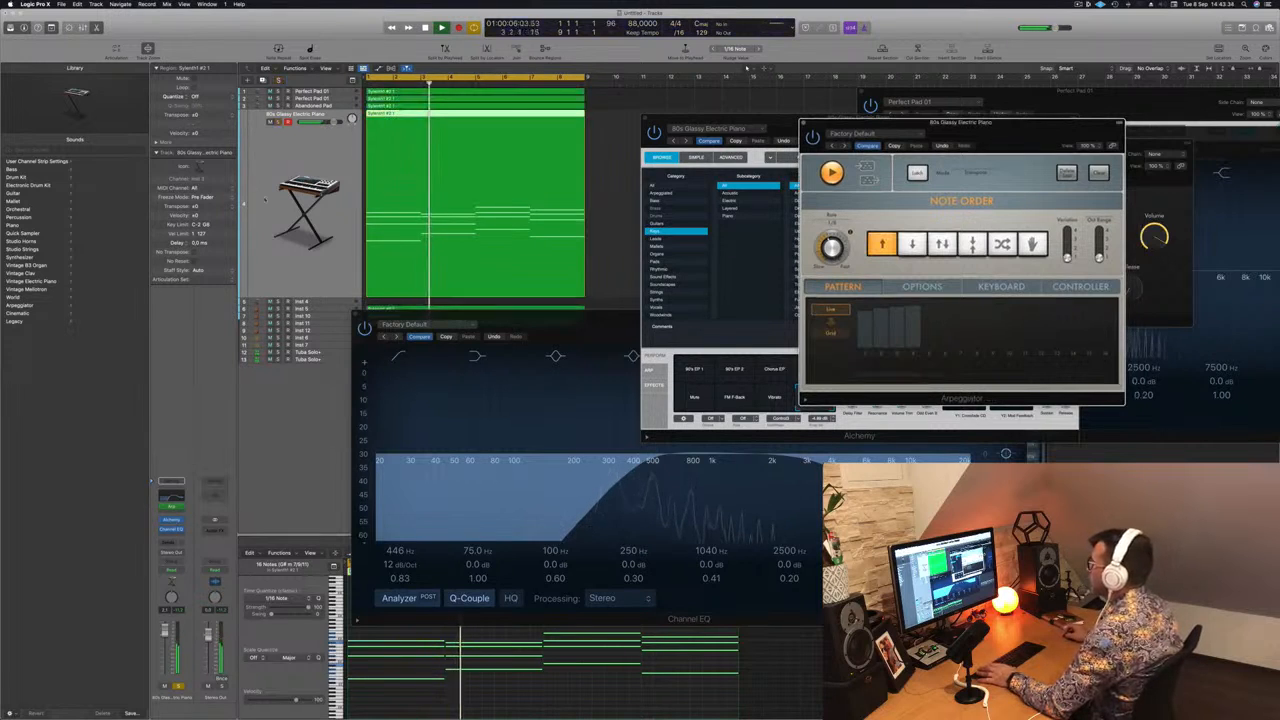
Lower the electric piano's Channel EQ low cut to 175 Hz and close the EQ window.
drag(648, 462, 637, 464)
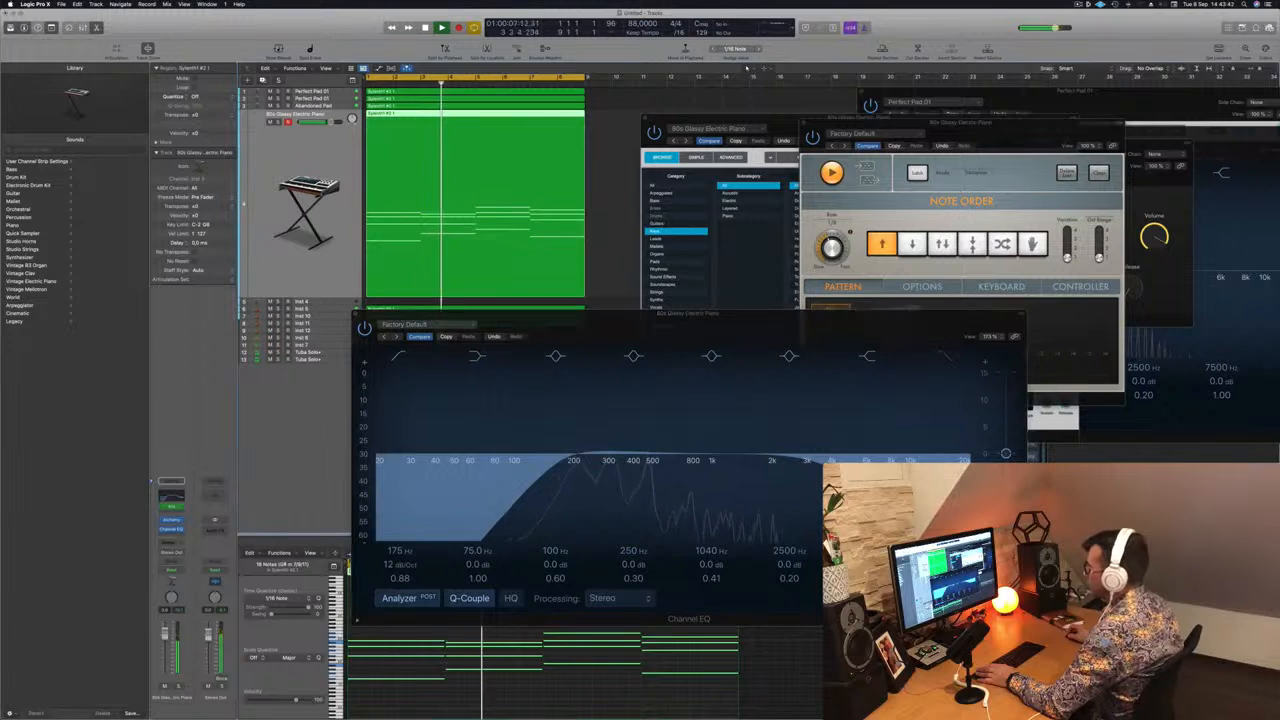
drag(670, 314, 697, 313)
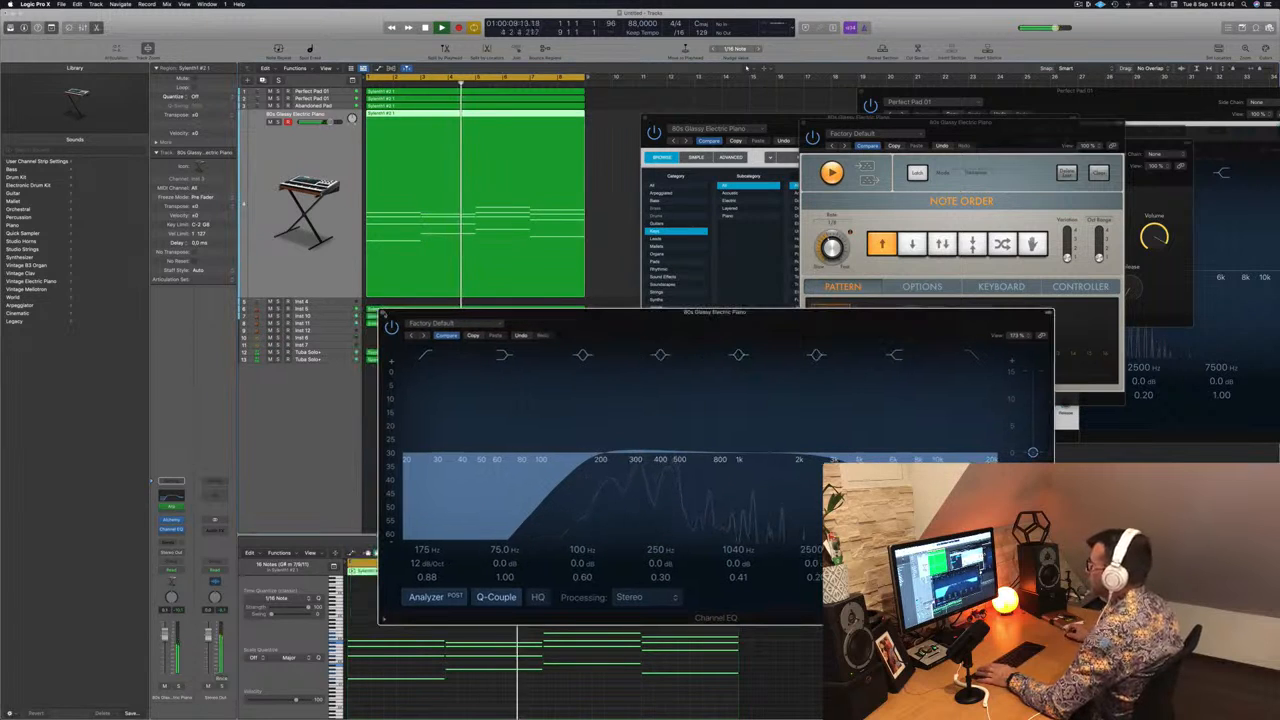
click(382, 313)
Play the arrangement from the start and mute the three instrument tracks directly below Inst 4.
key(Return)
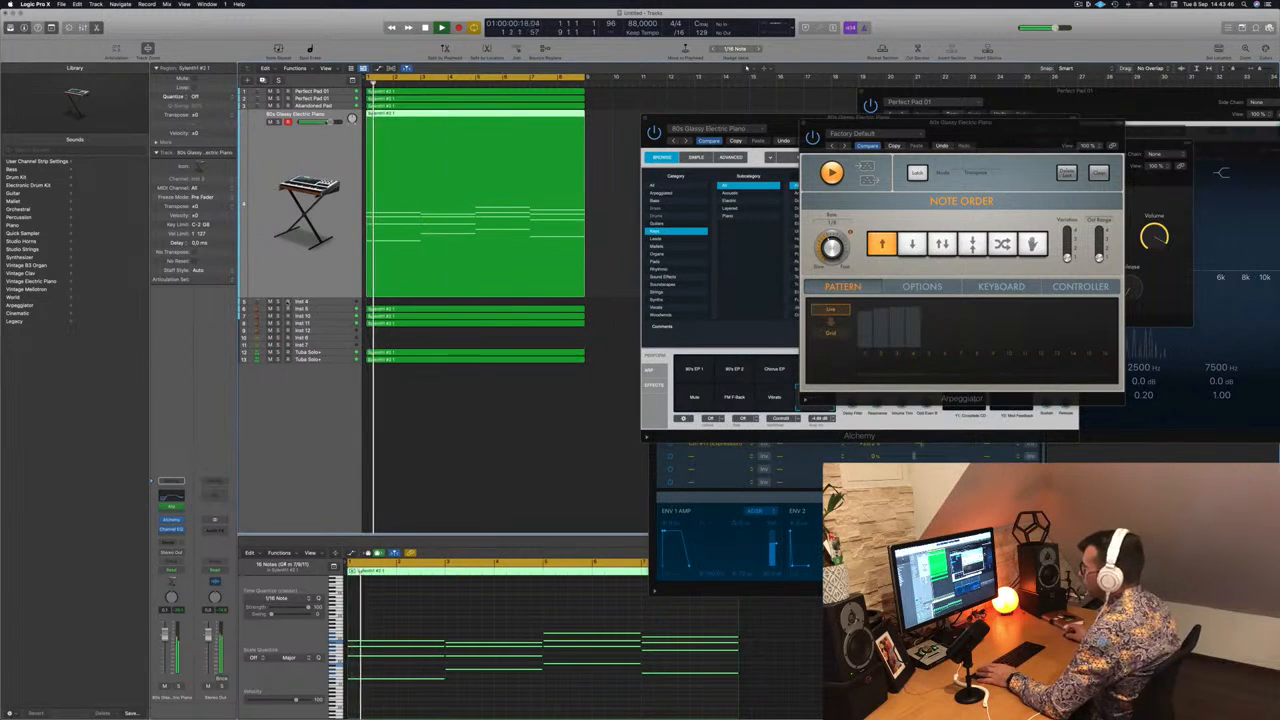
click(270, 309)
click(270, 316)
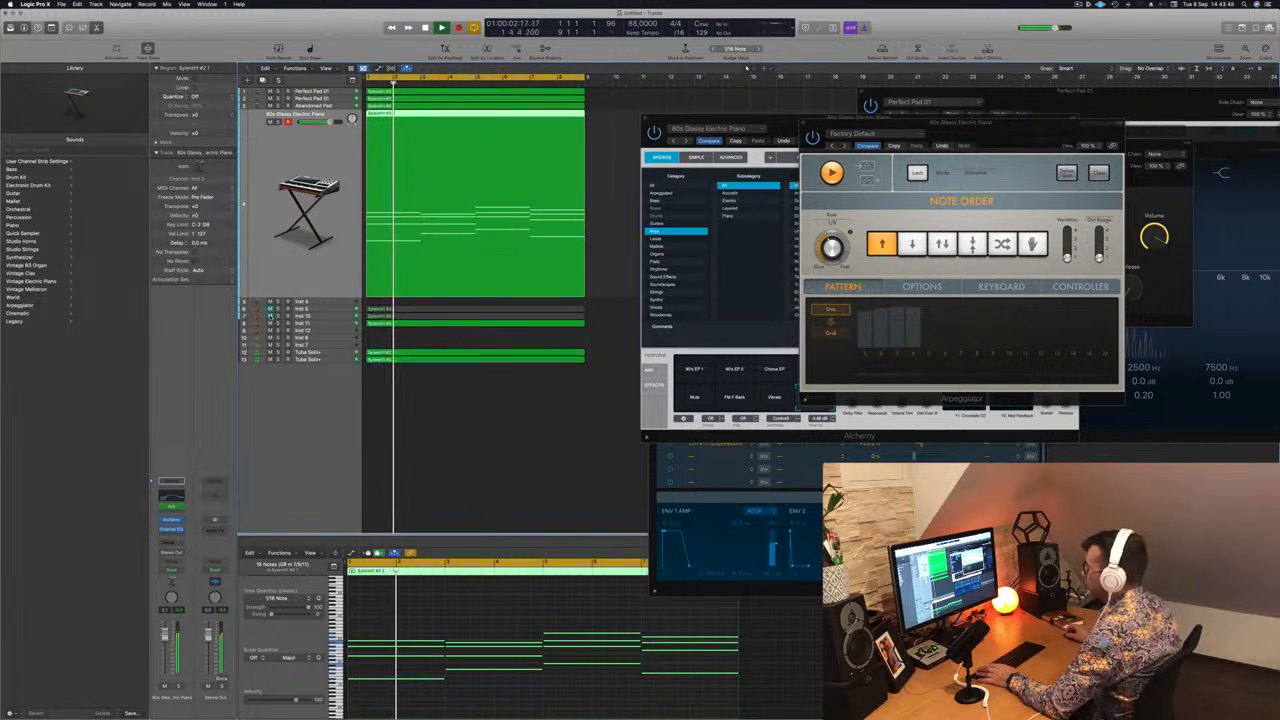
click(270, 323)
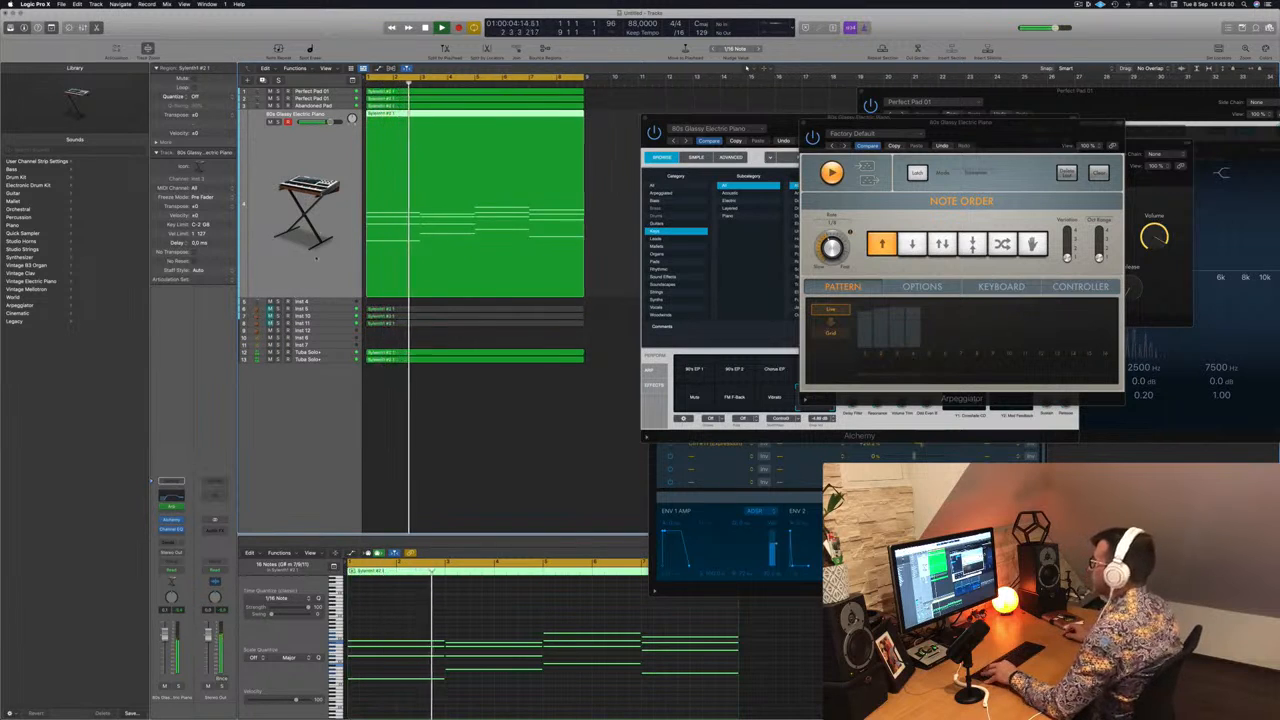
key(super+Left)
scroll(329, 258, down, 3)
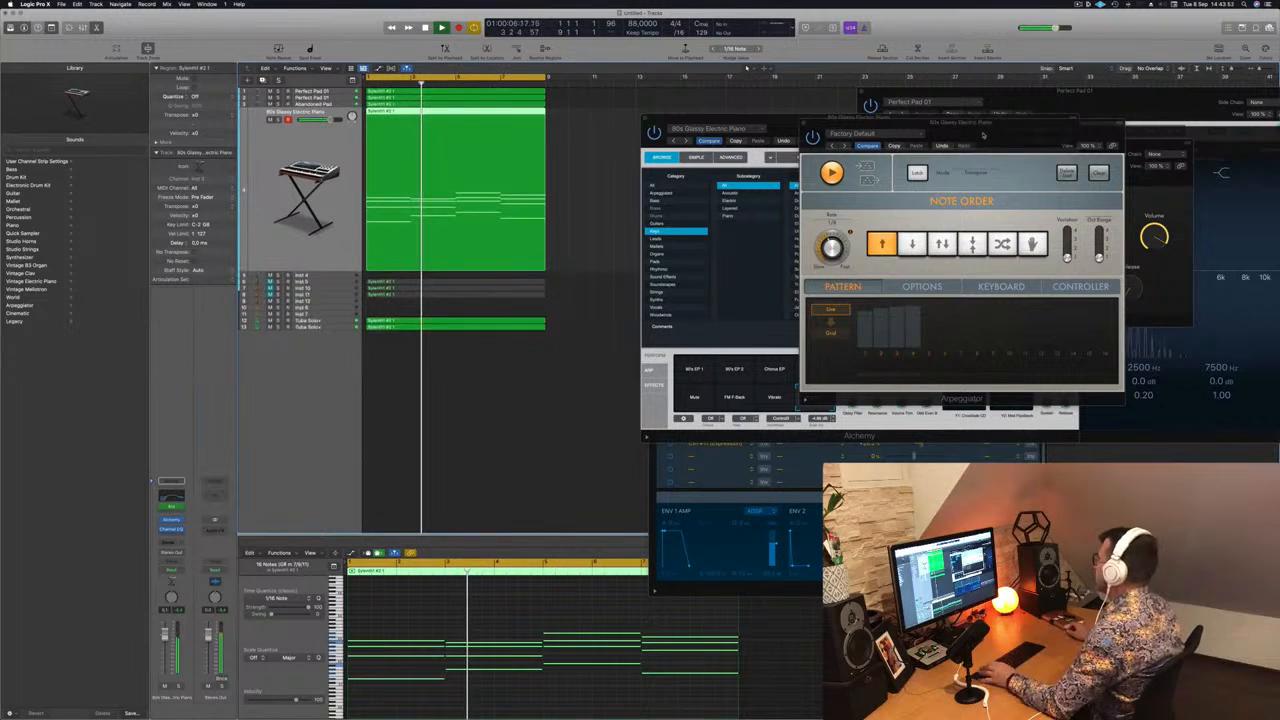
Close the electric piano's Arpeggiator and Alchemy windows, widen the arrangement slightly and stop playback.
drag(858, 123, 842, 234)
click(787, 234)
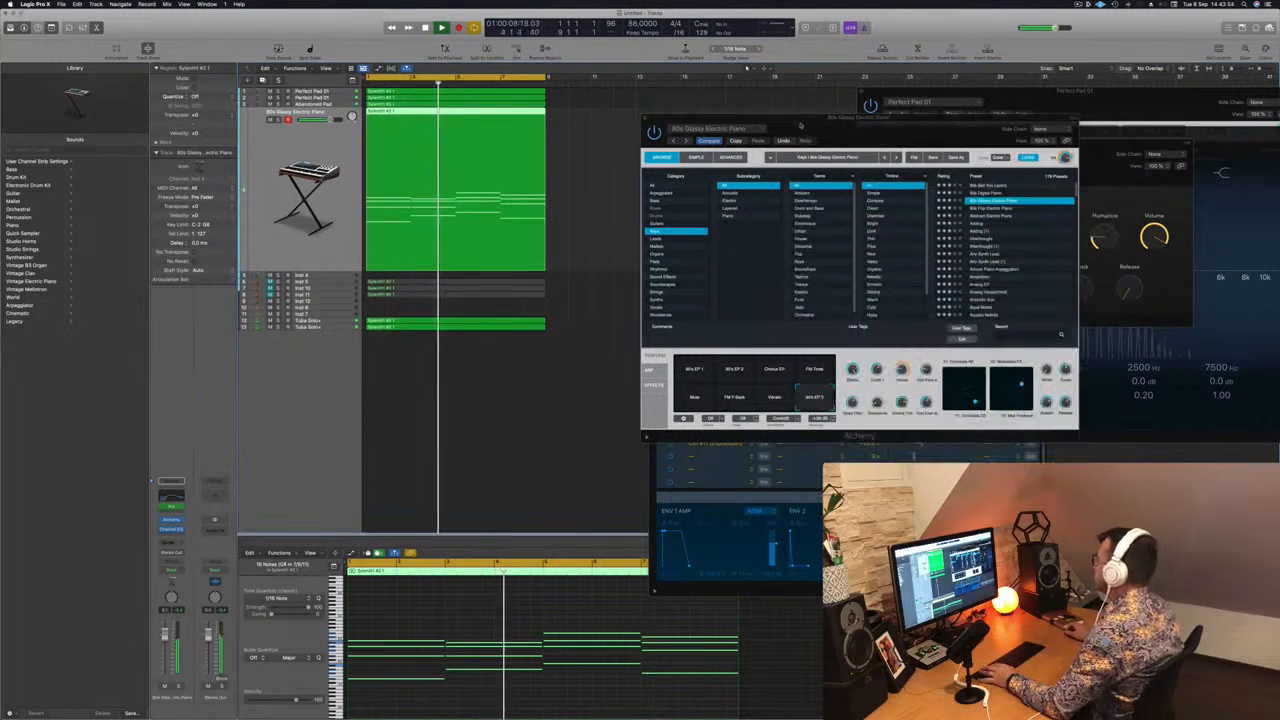
drag(645, 123, 635, 142)
click(635, 138)
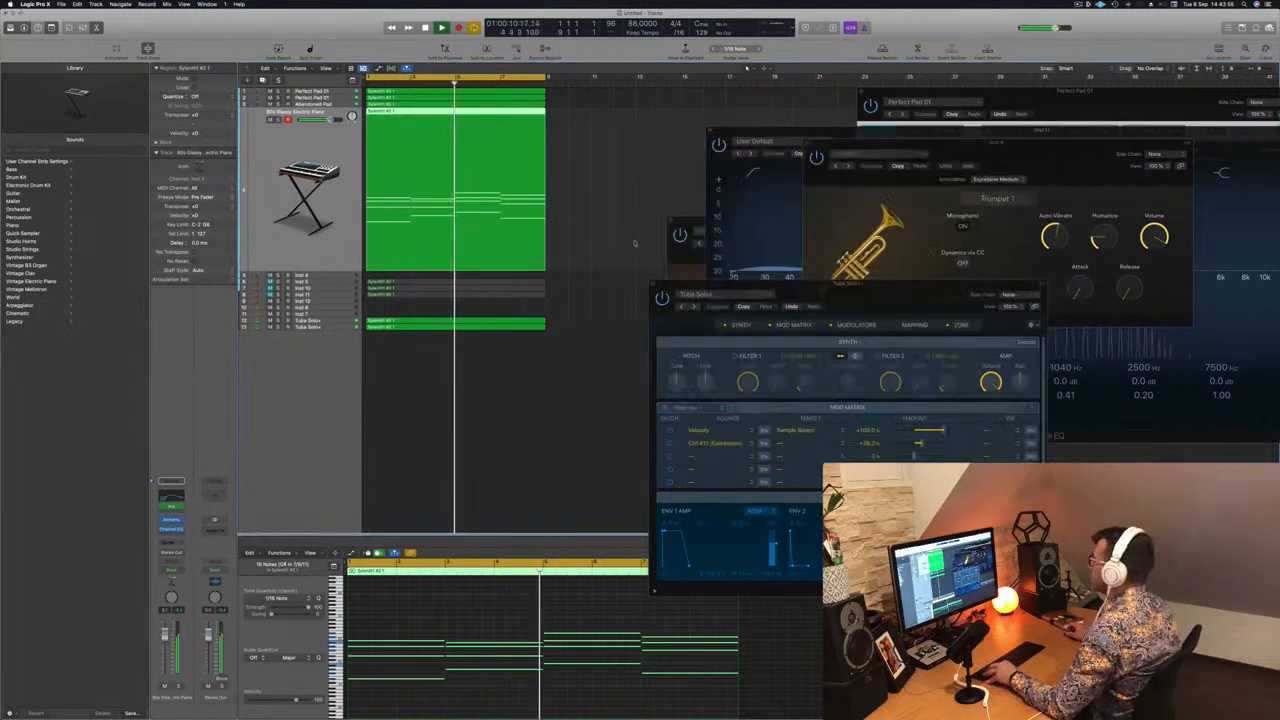
scroll(634, 241, right, 1)
scroll(634, 241, right, 1)
key(space)
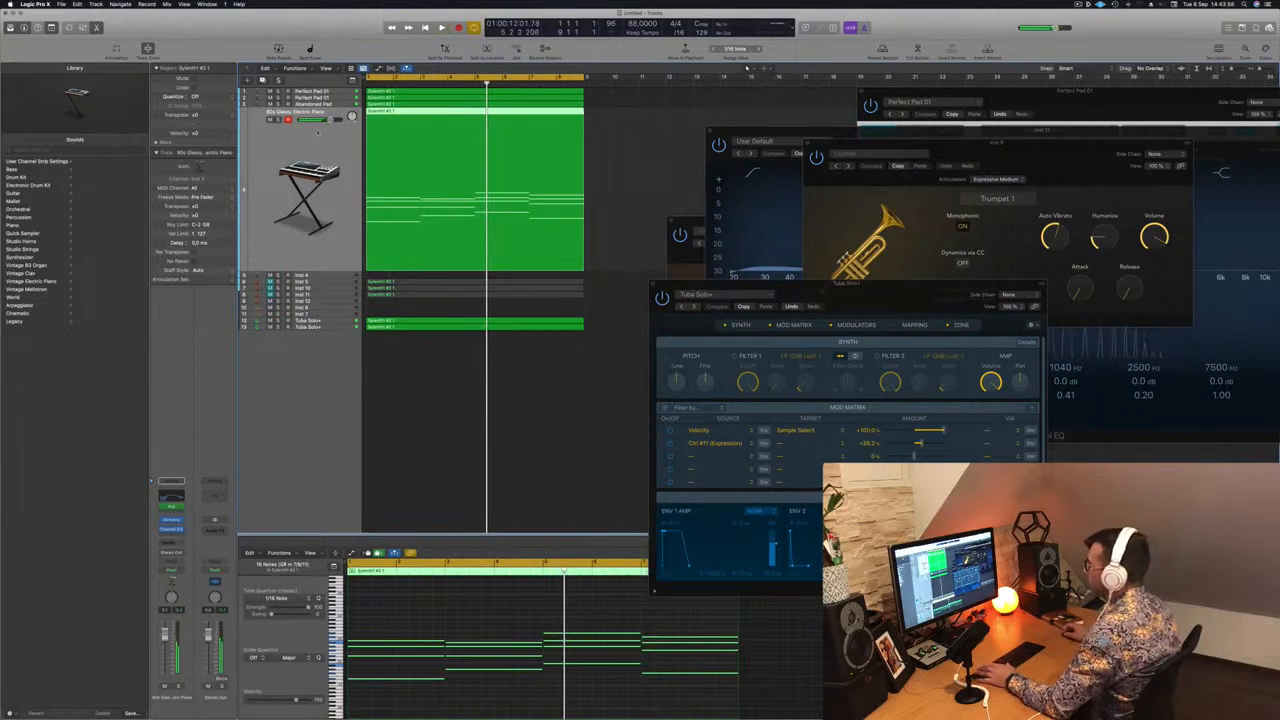
Reopen the electric piano's Arpeggiator, set its rate to 1/16 and play the arrangement from the start.
click(172, 507)
key(Return)
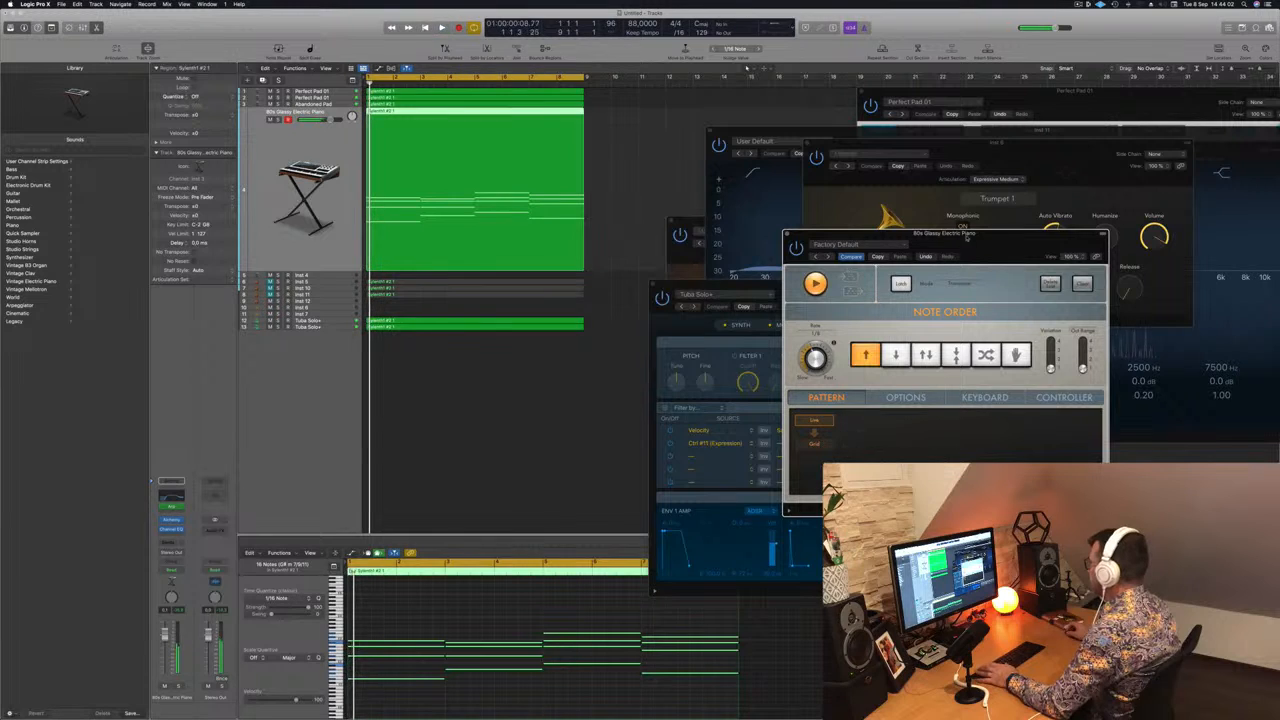
drag(982, 237, 903, 244)
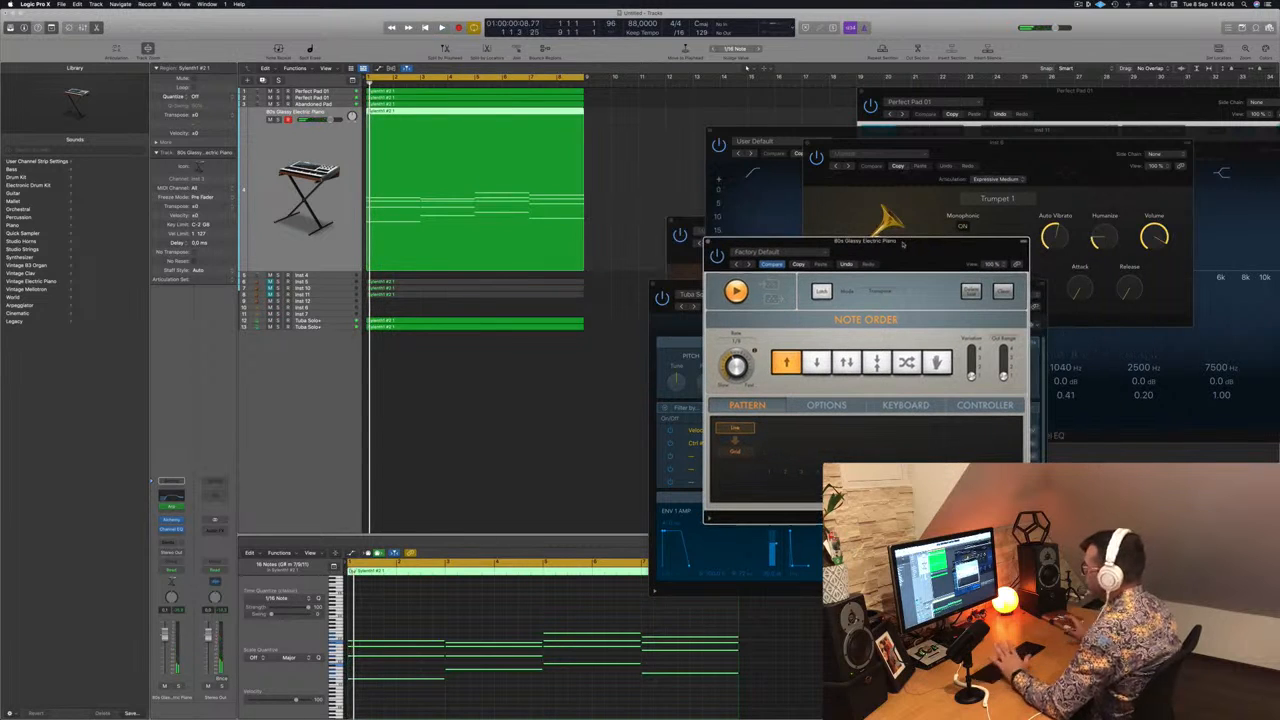
drag(905, 244, 890, 242)
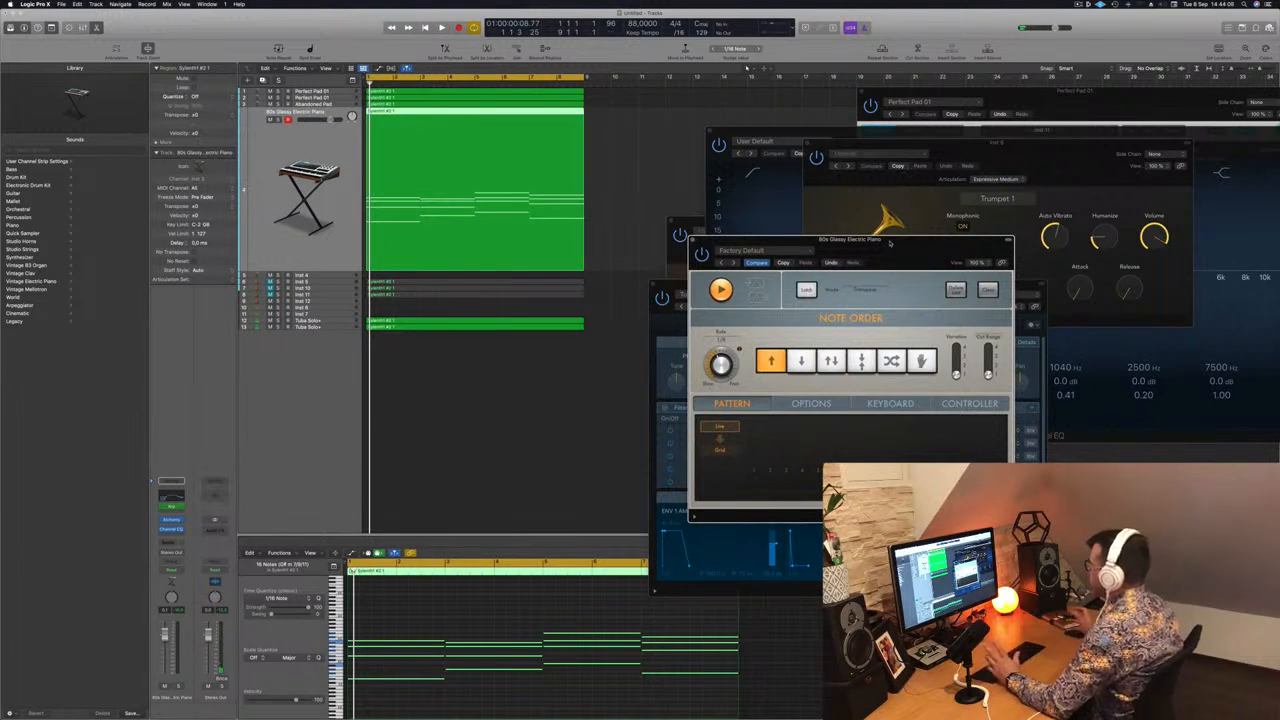
drag(890, 243, 858, 354)
key(space)
key(space)
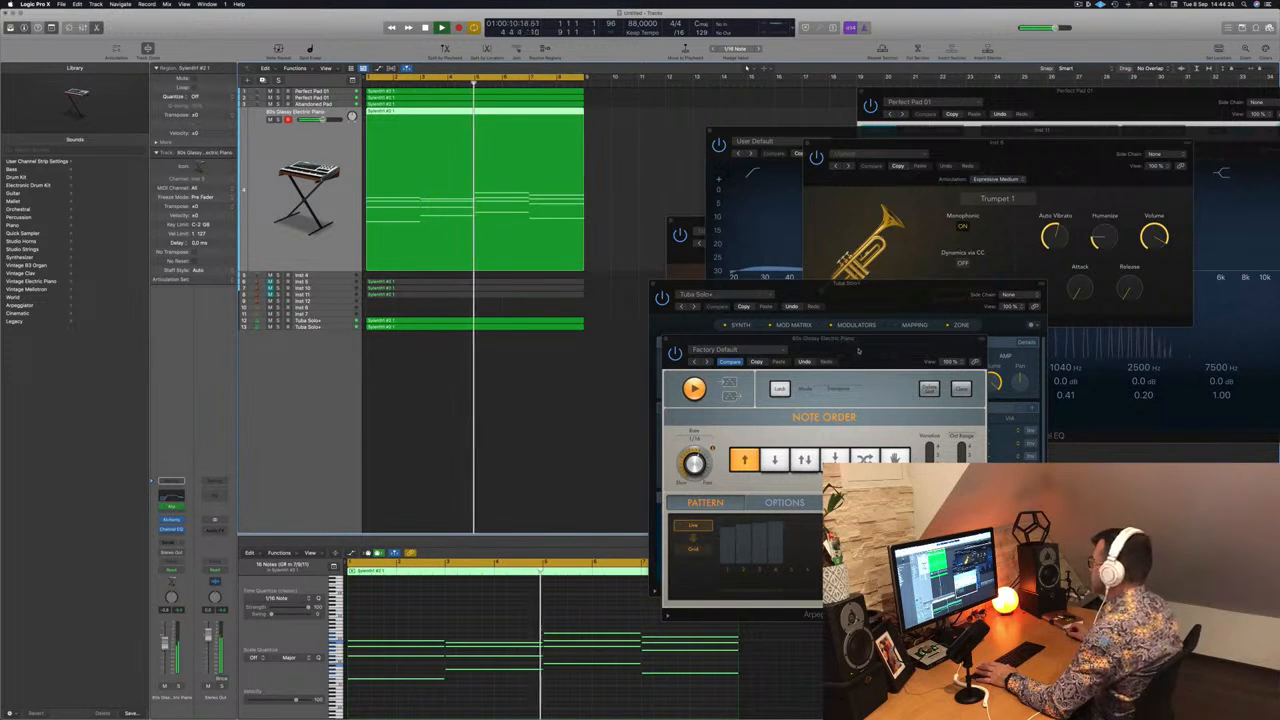
Close the Arpeggiator and Tuba Solo instrument windows and stop playback.
drag(857, 340, 841, 349)
click(651, 348)
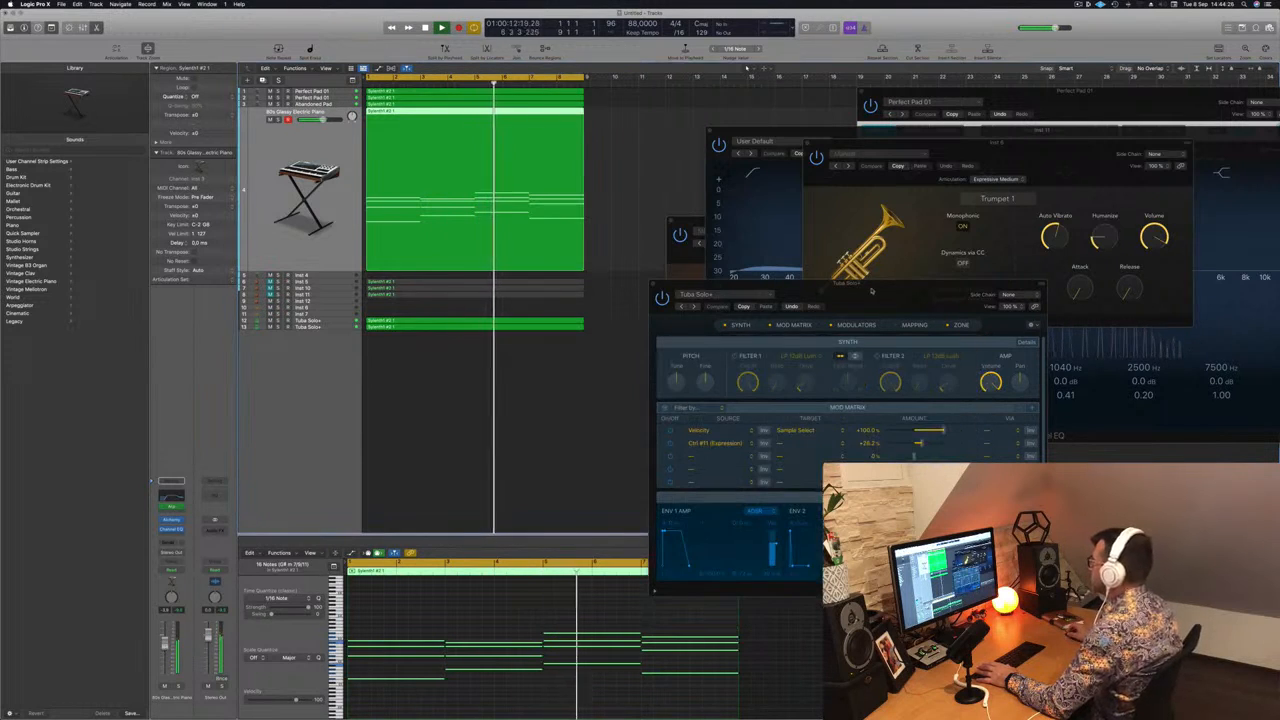
drag(656, 285, 649, 287)
click(646, 287)
key(space)
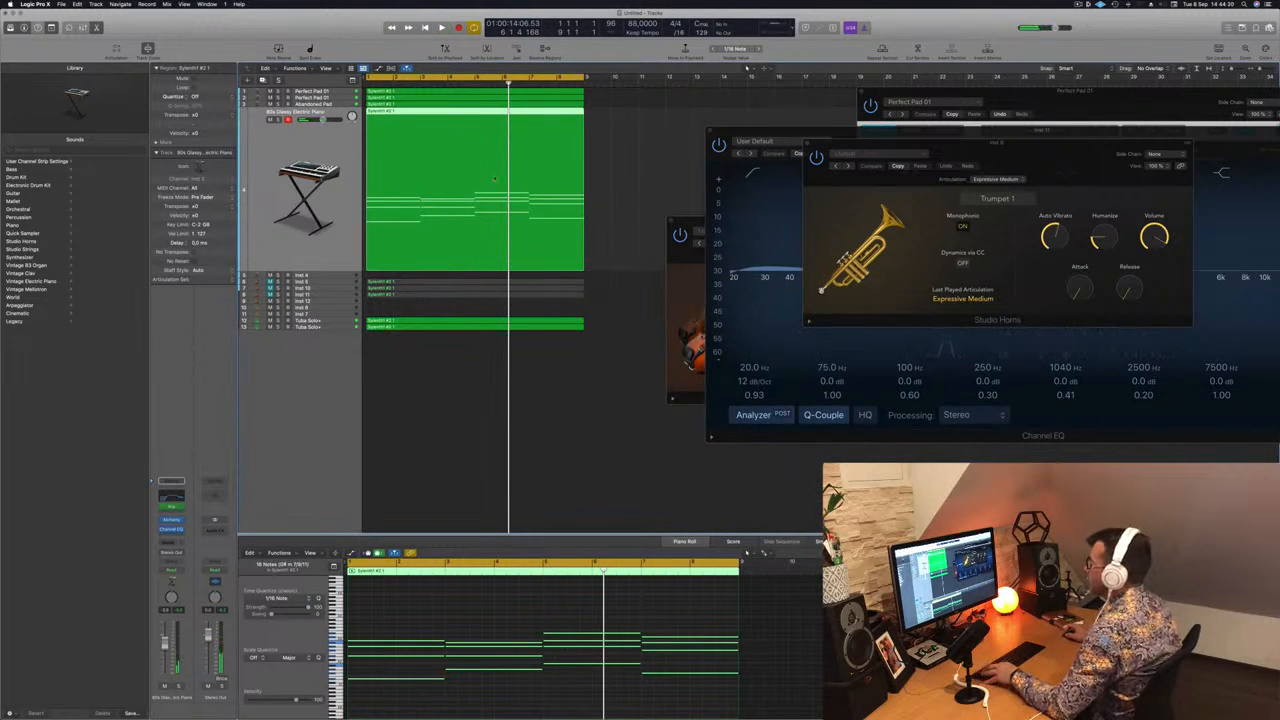
Copy the electric piano's chord region onto a new Alchemy instrument track directly below it.
drag(472, 180, 461, 282)
click(331, 276)
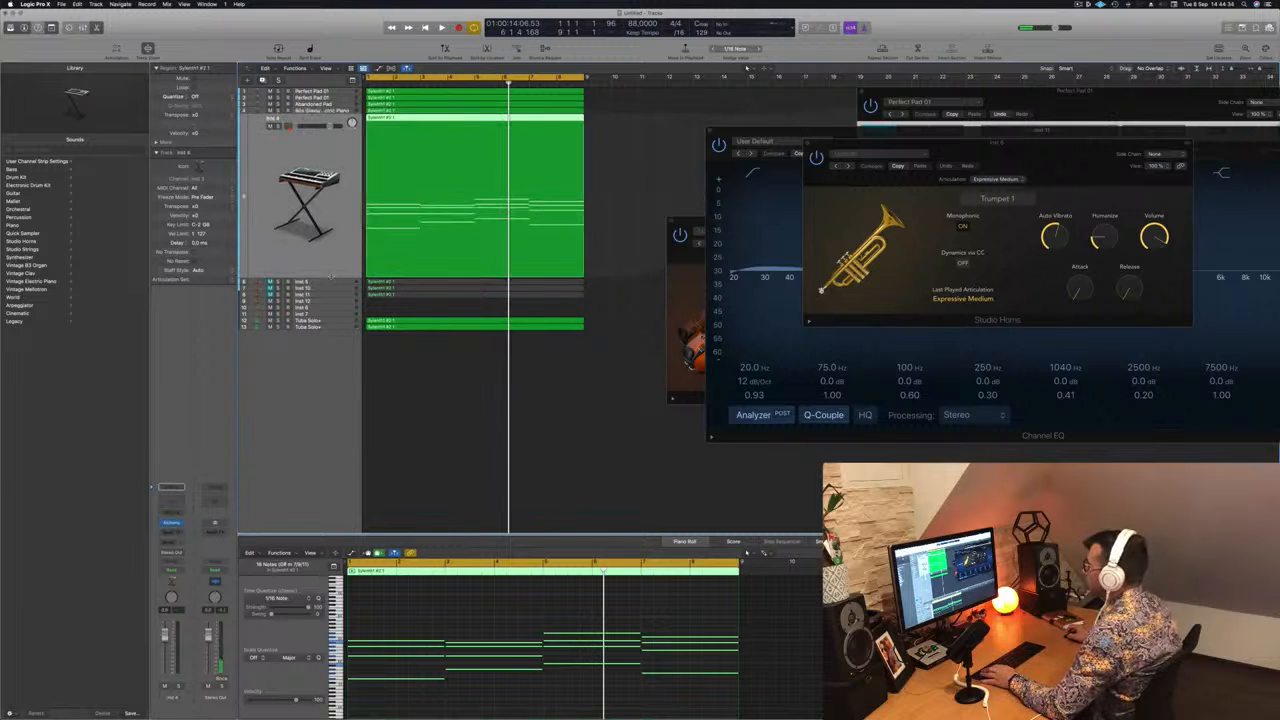
Shorten all chord notes in the copied region to brief stabs and duplicate them one bar later.
drag(412, 605, 696, 716)
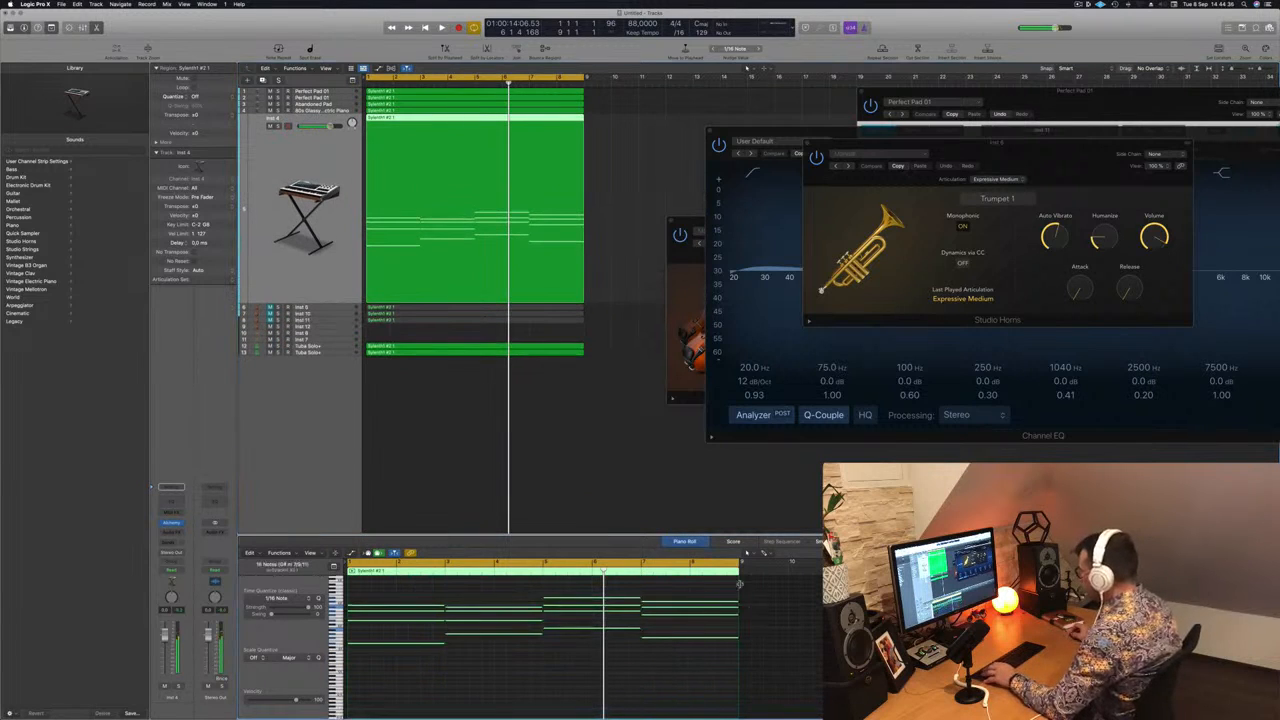
drag(733, 601, 648, 612)
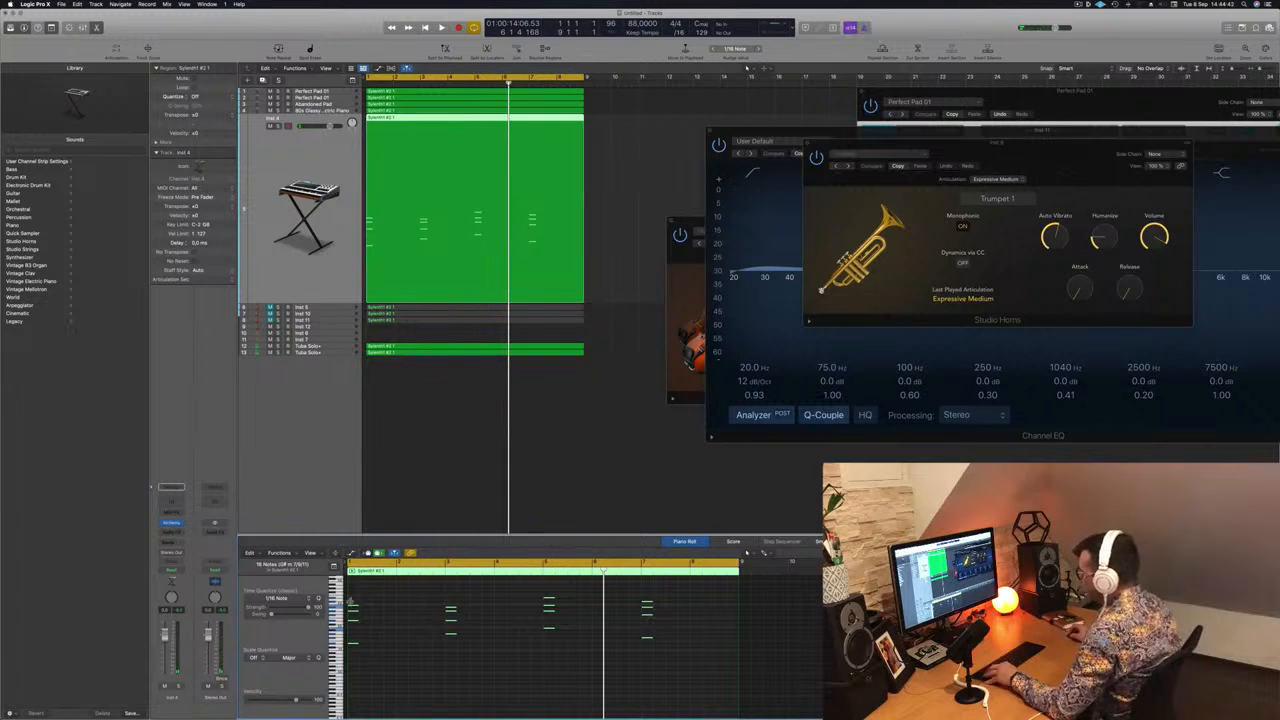
drag(362, 611, 401, 612)
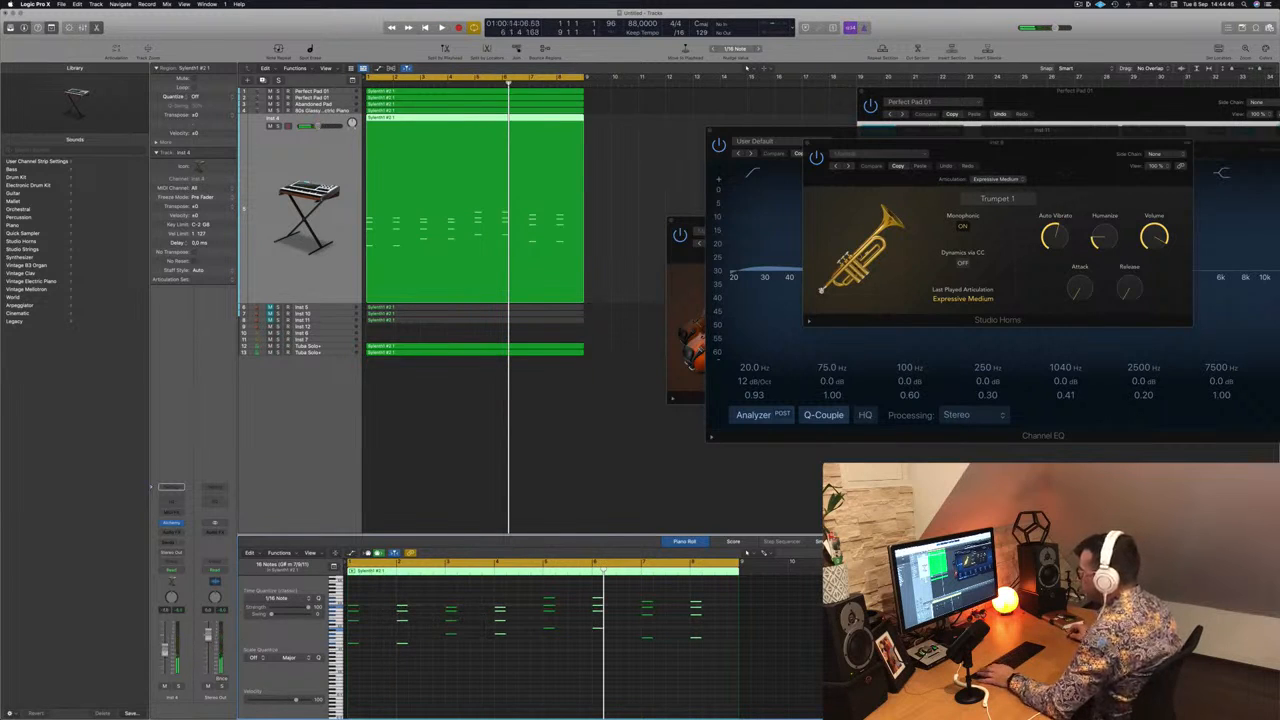
Play the stabs briefly, then load Alchemy's Brassy Jazz Ensemble preset from the Pads category on the new track.
key(space)
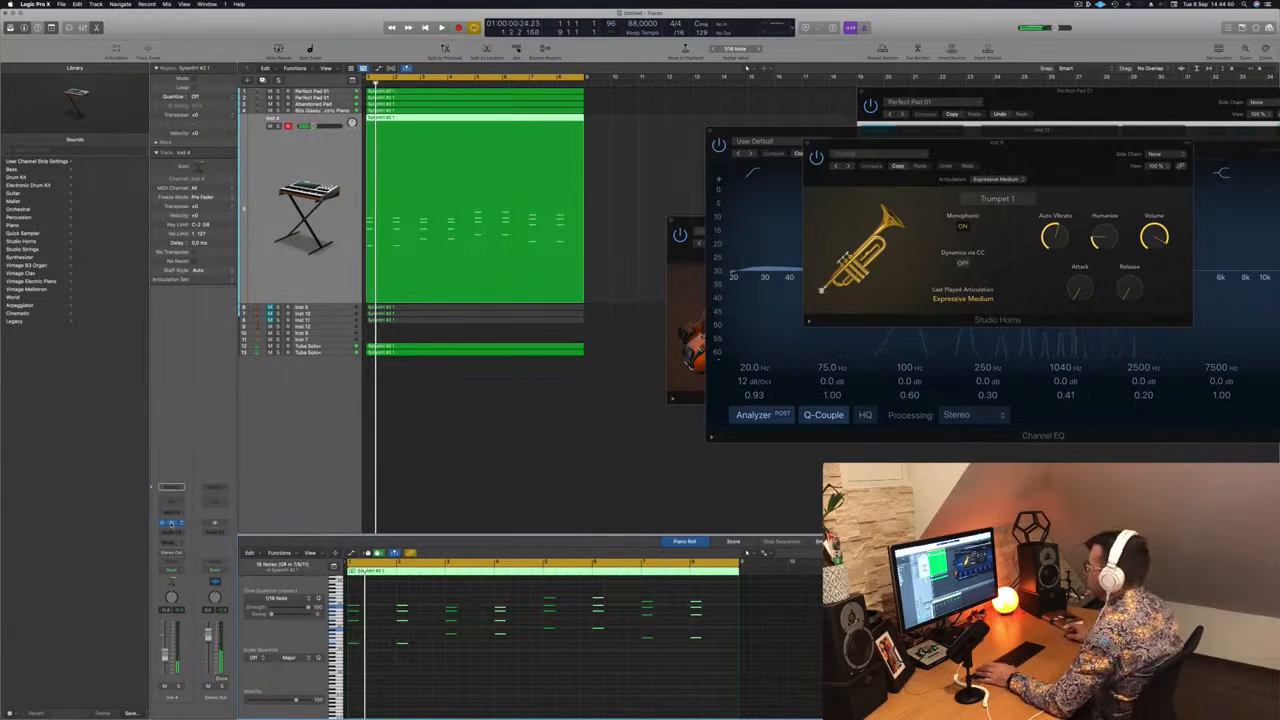
click(171, 523)
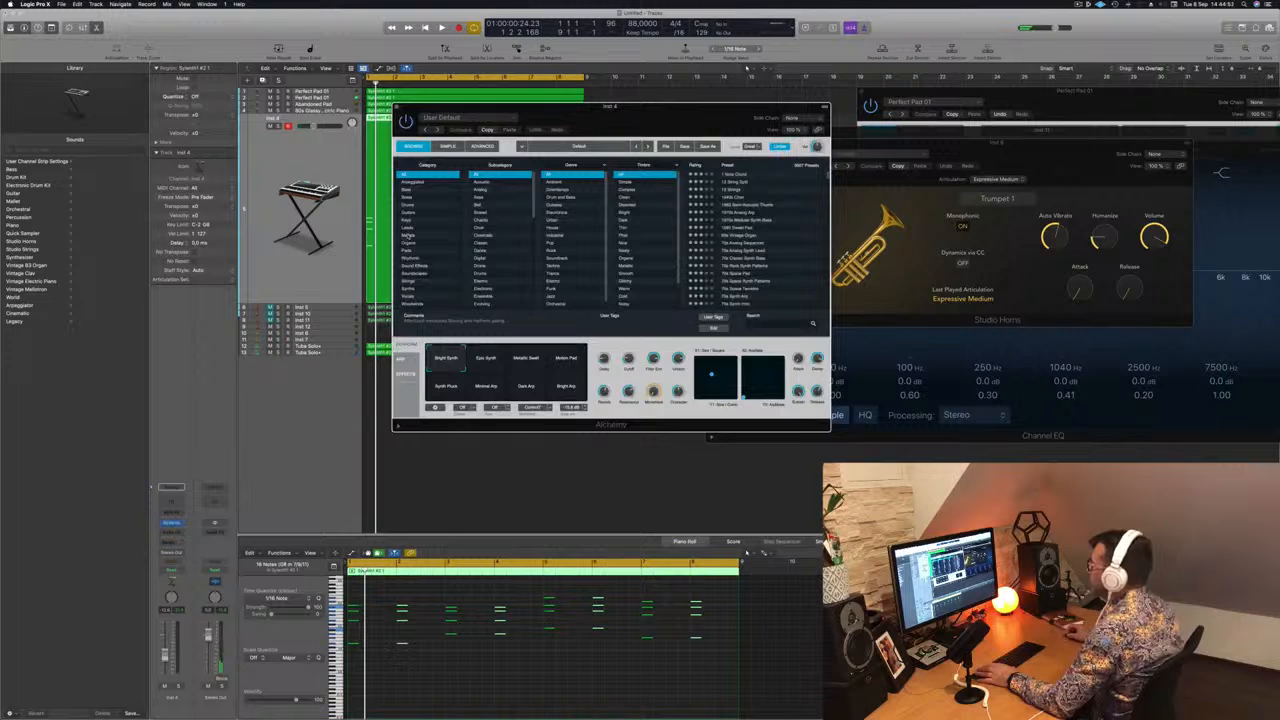
click(410, 250)
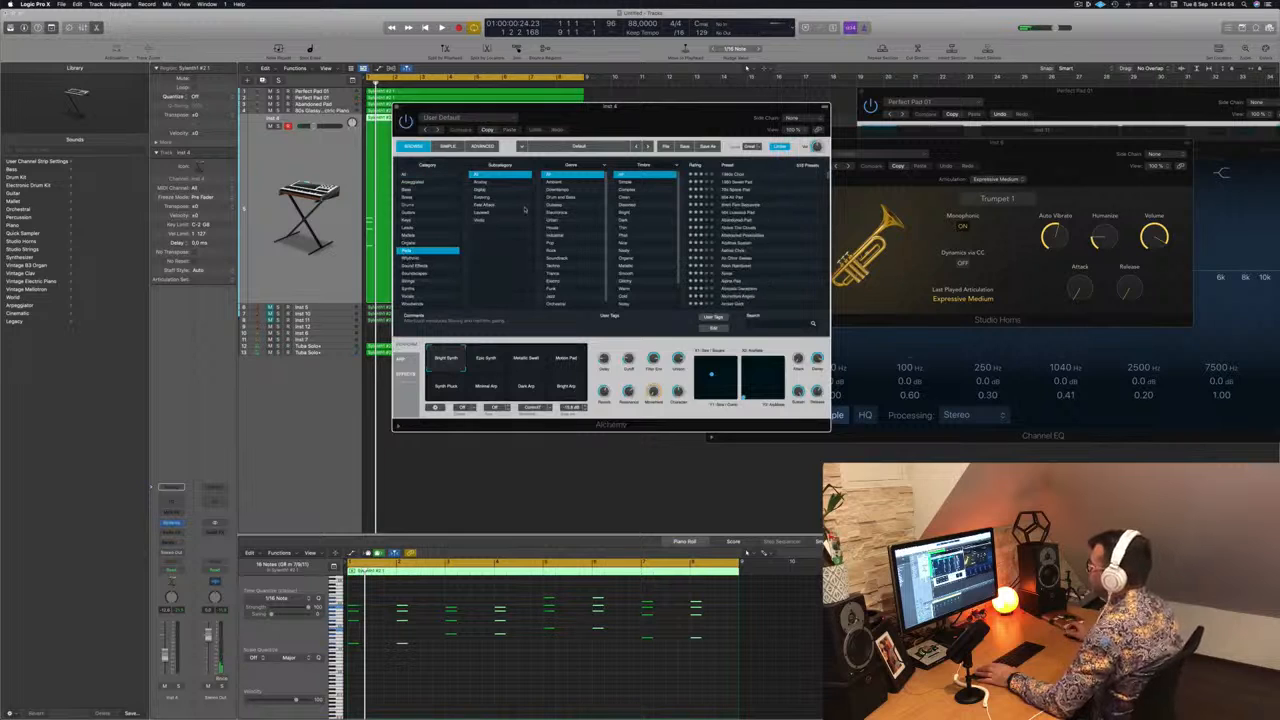
scroll(563, 232, down, 1)
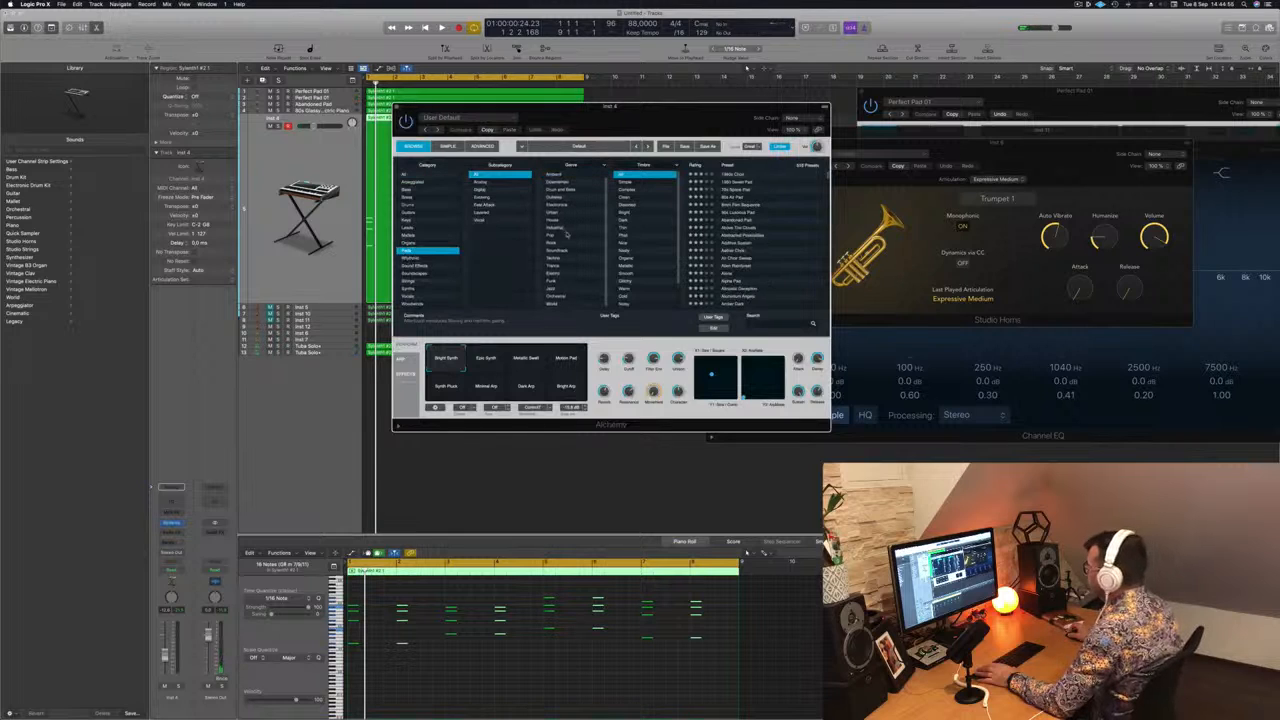
scroll(566, 233, up, 1)
click(483, 205)
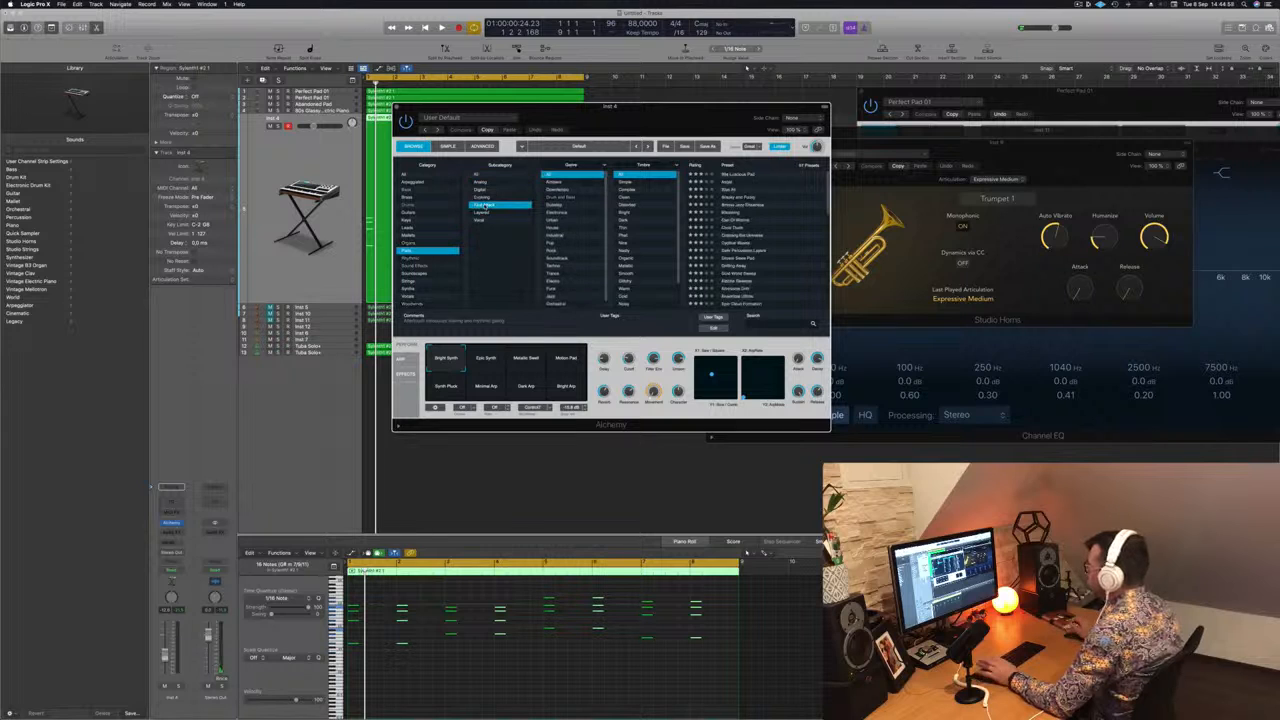
click(736, 206)
drag(660, 122, 838, 117)
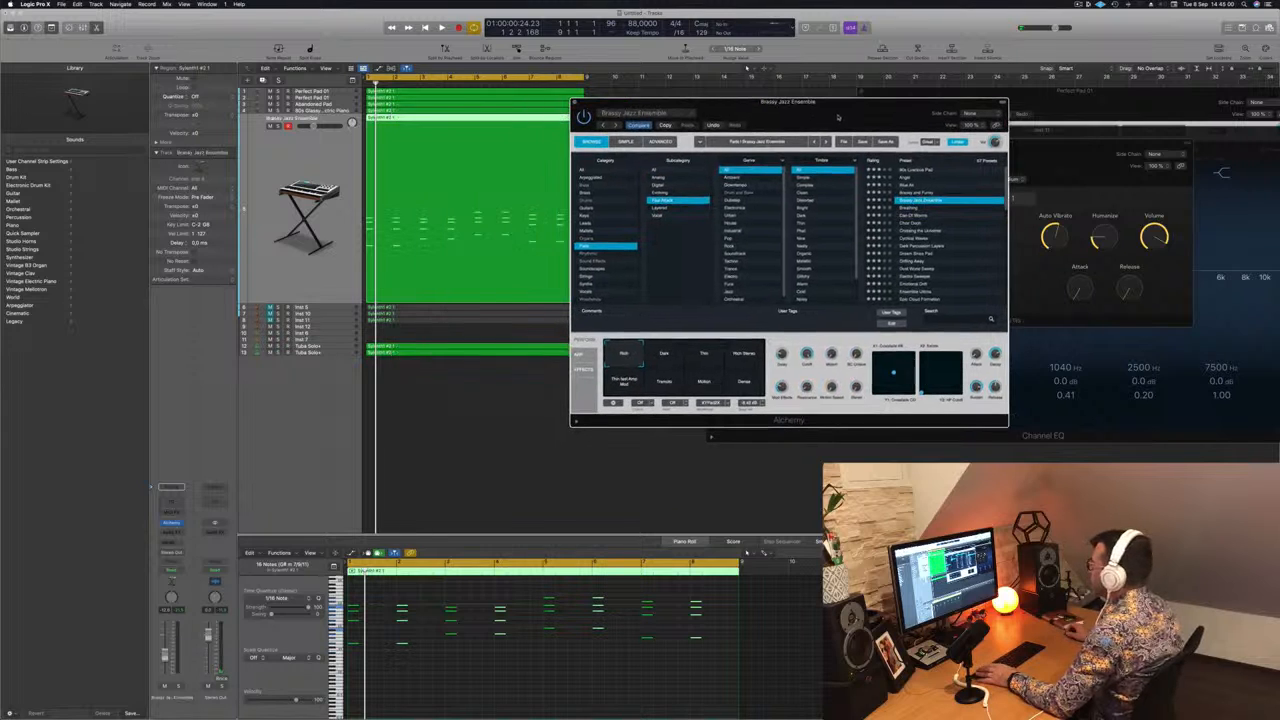
Send the Brassy Jazz Ensemble track to Bus 1 and listen to it in playback.
click(170, 542)
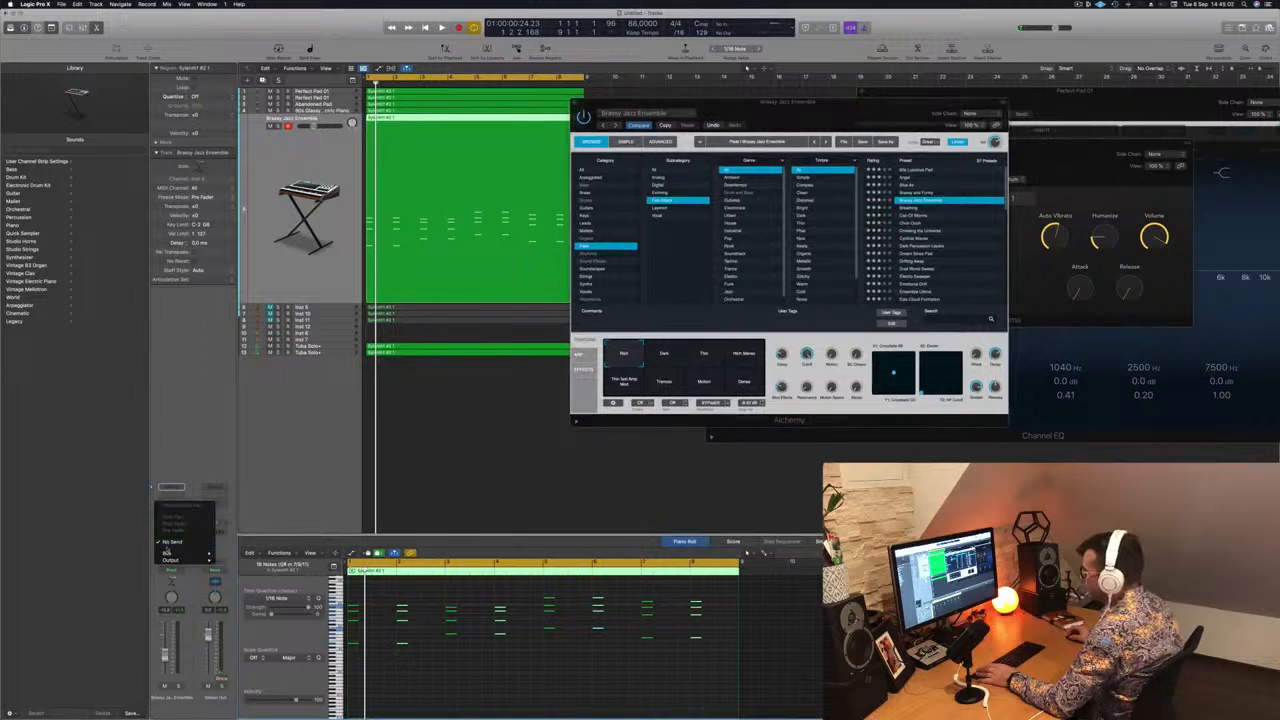
mouse_move(185, 553)
click(238, 448)
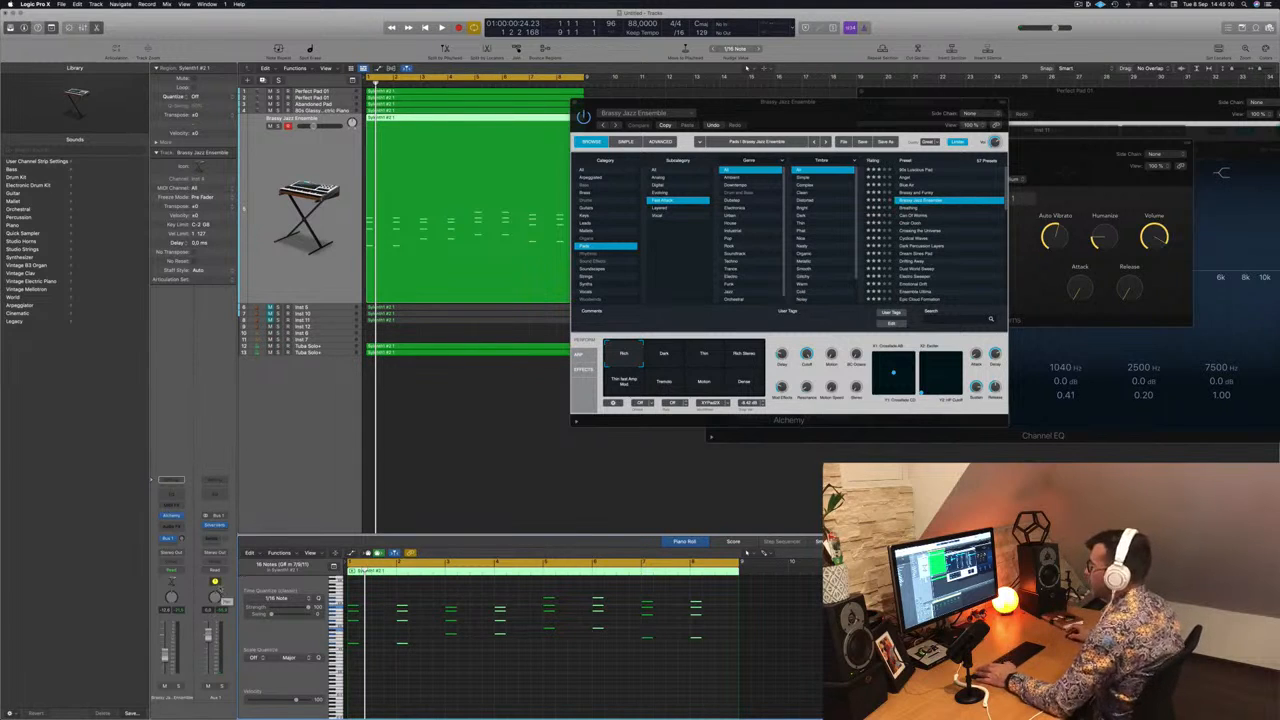
key(space)
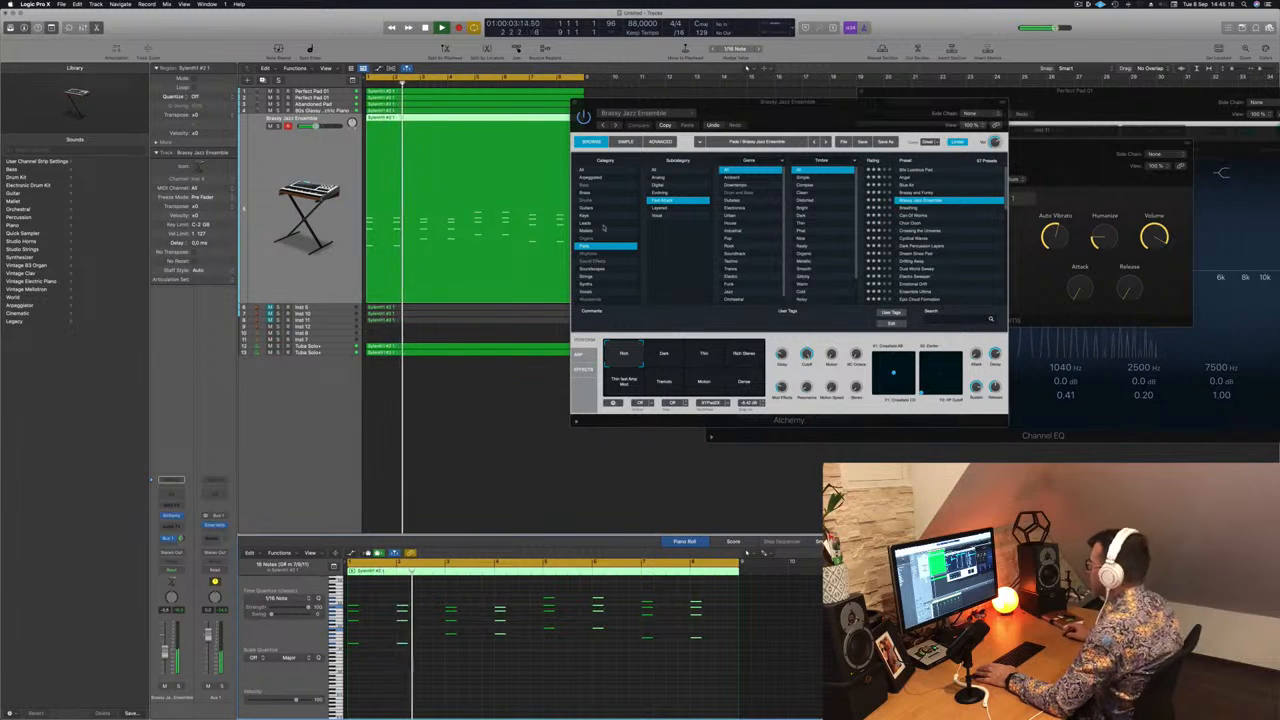
key(space)
Audition Alchemy's Thin, Rich Stereo, Dense, Thin fast Amp Mod and Tremolo variations and choose Dark.
click(663, 354)
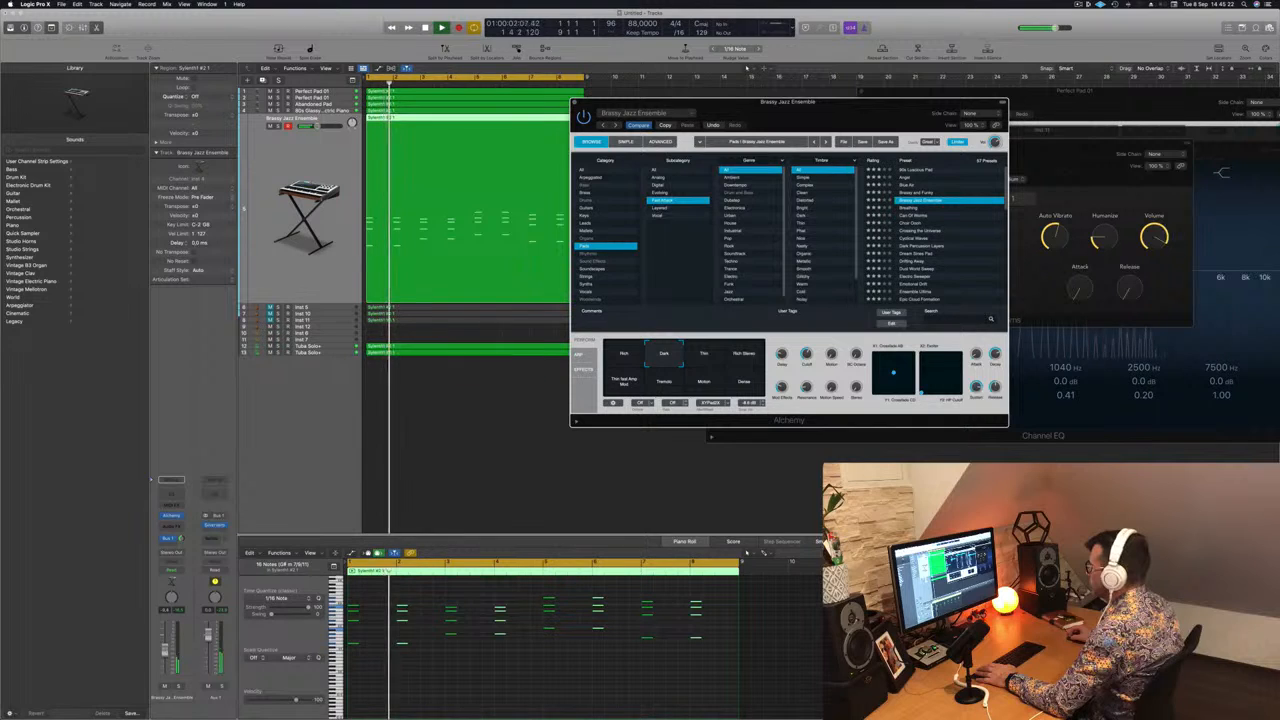
click(560, 672)
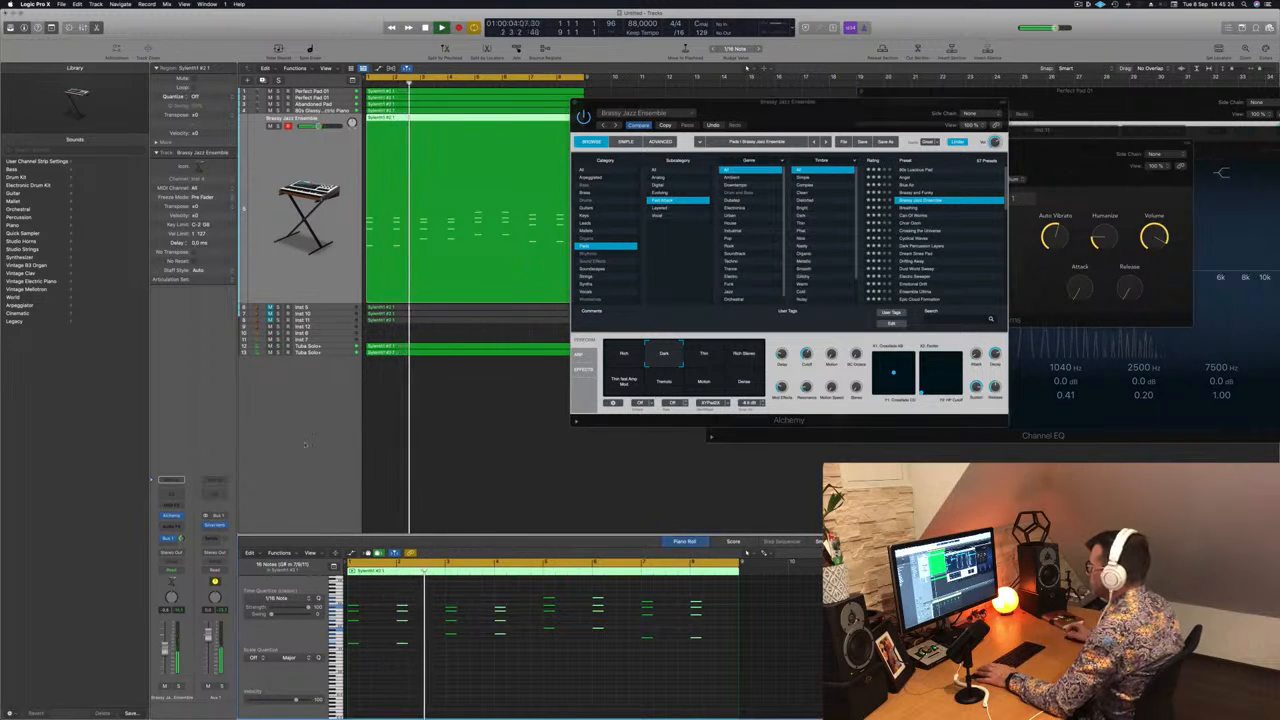
click(694, 360)
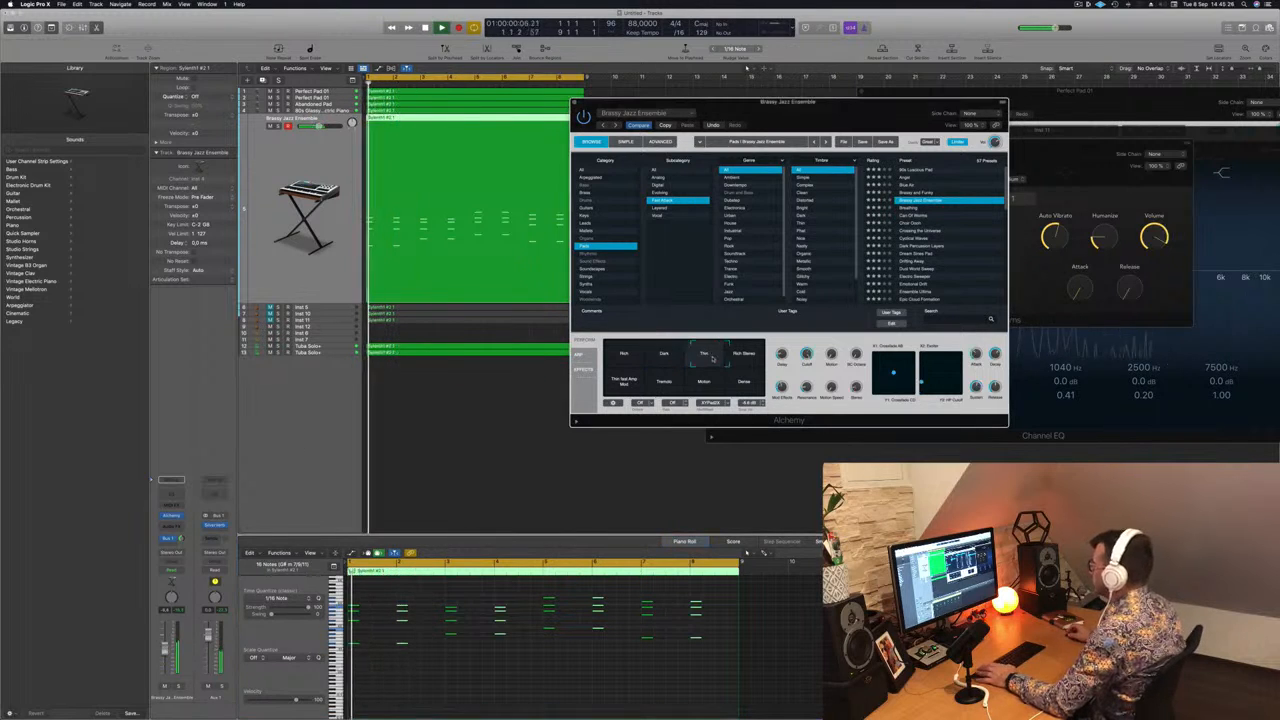
click(748, 357)
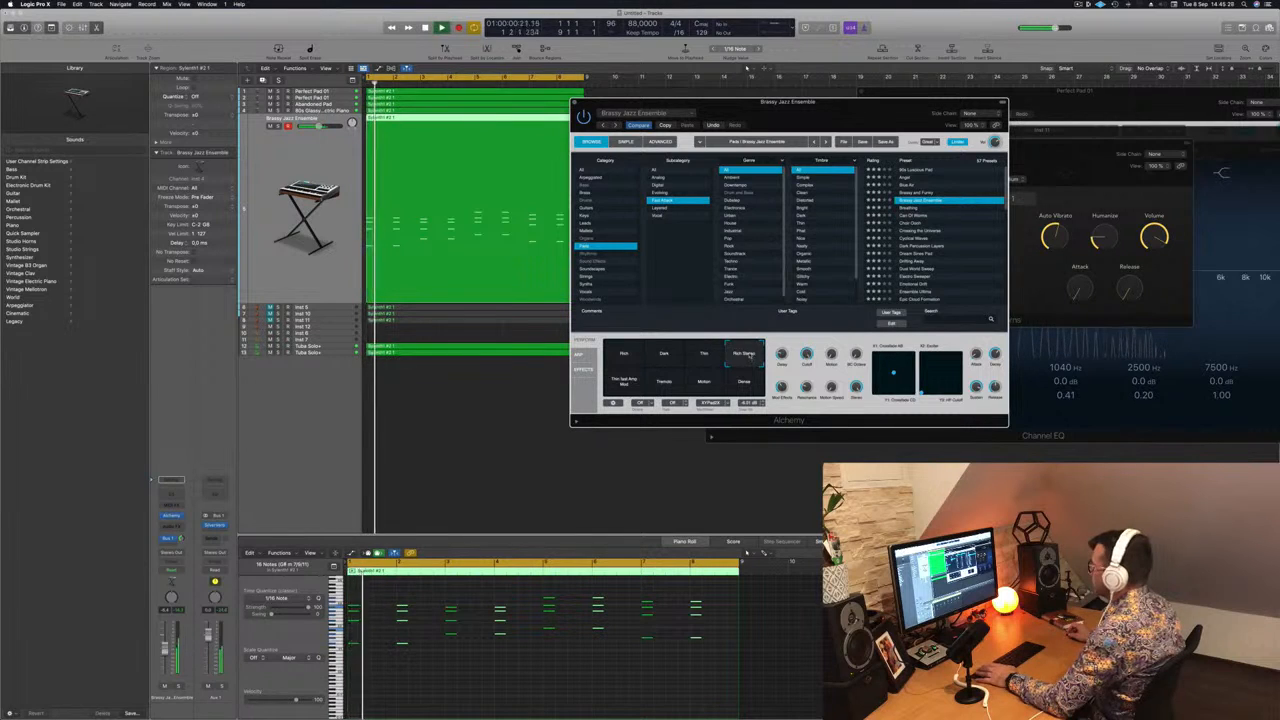
click(747, 385)
click(624, 385)
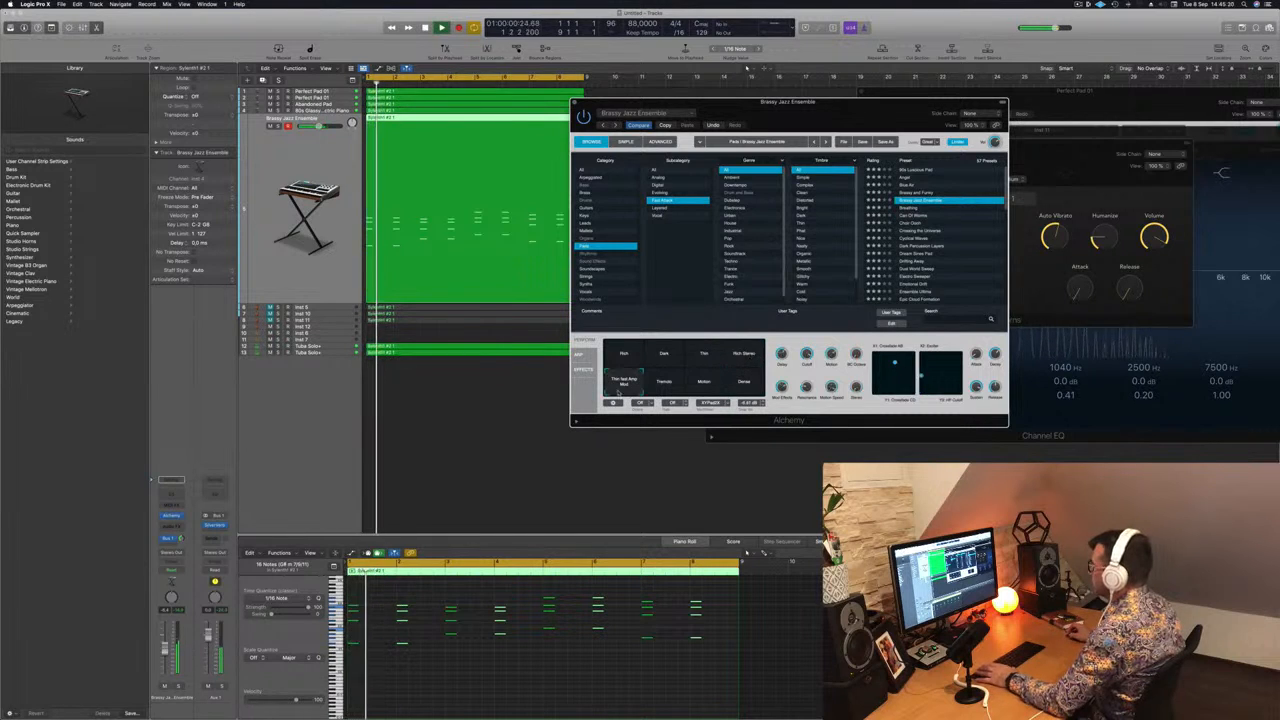
click(657, 386)
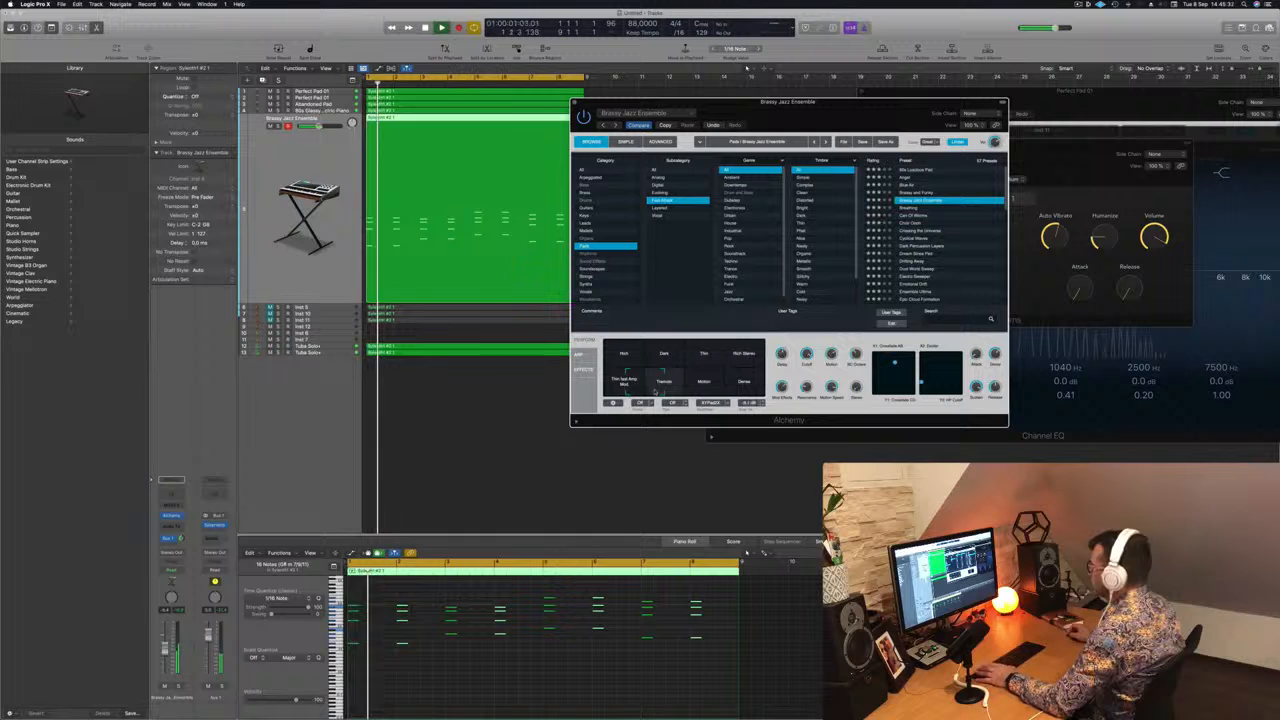
click(664, 362)
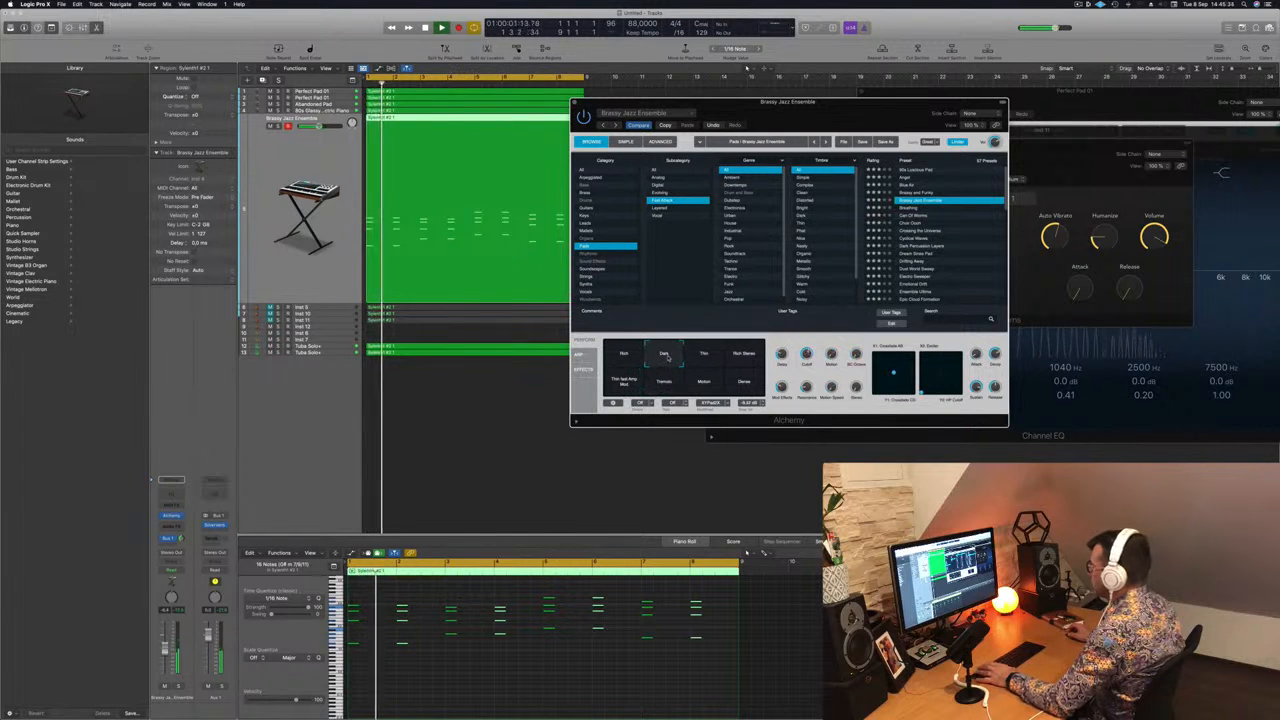
Replay the opening bars repeatedly with the Dark variation and shift the Alchemy window slightly.
key(space)
key(space)
key(space)
key(space)
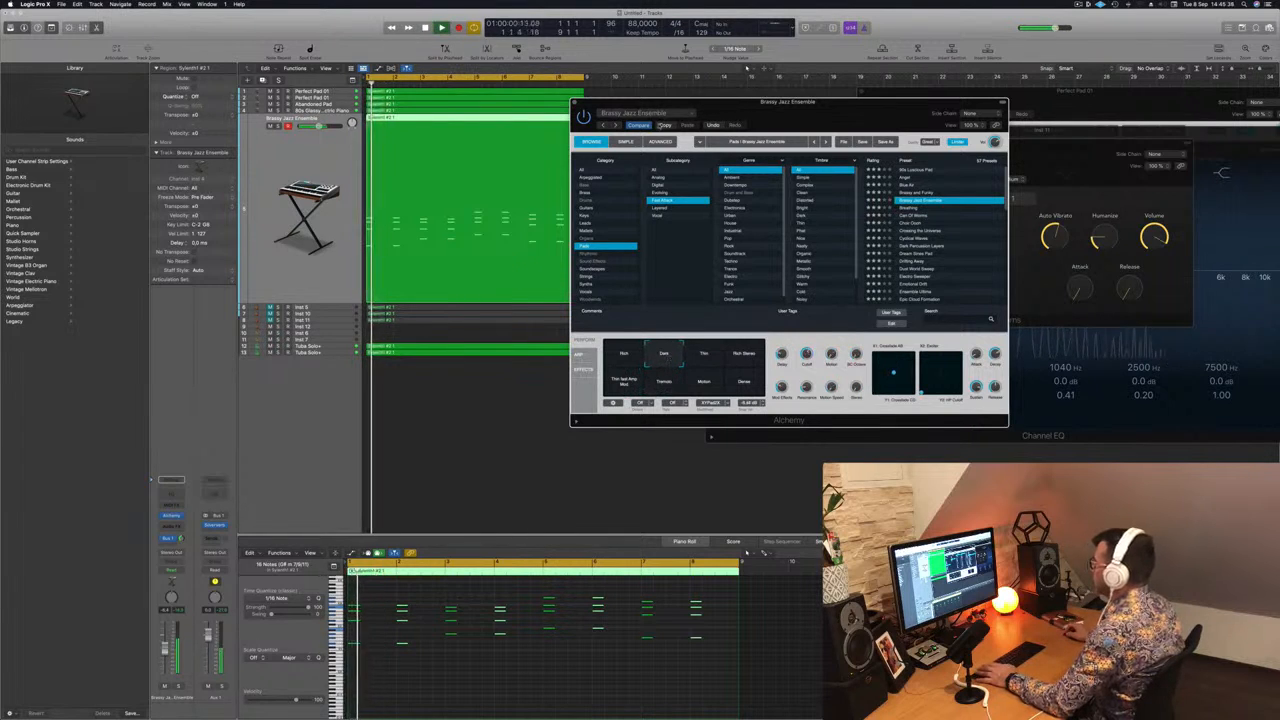
key(space)
key(space)
drag(843, 114, 838, 111)
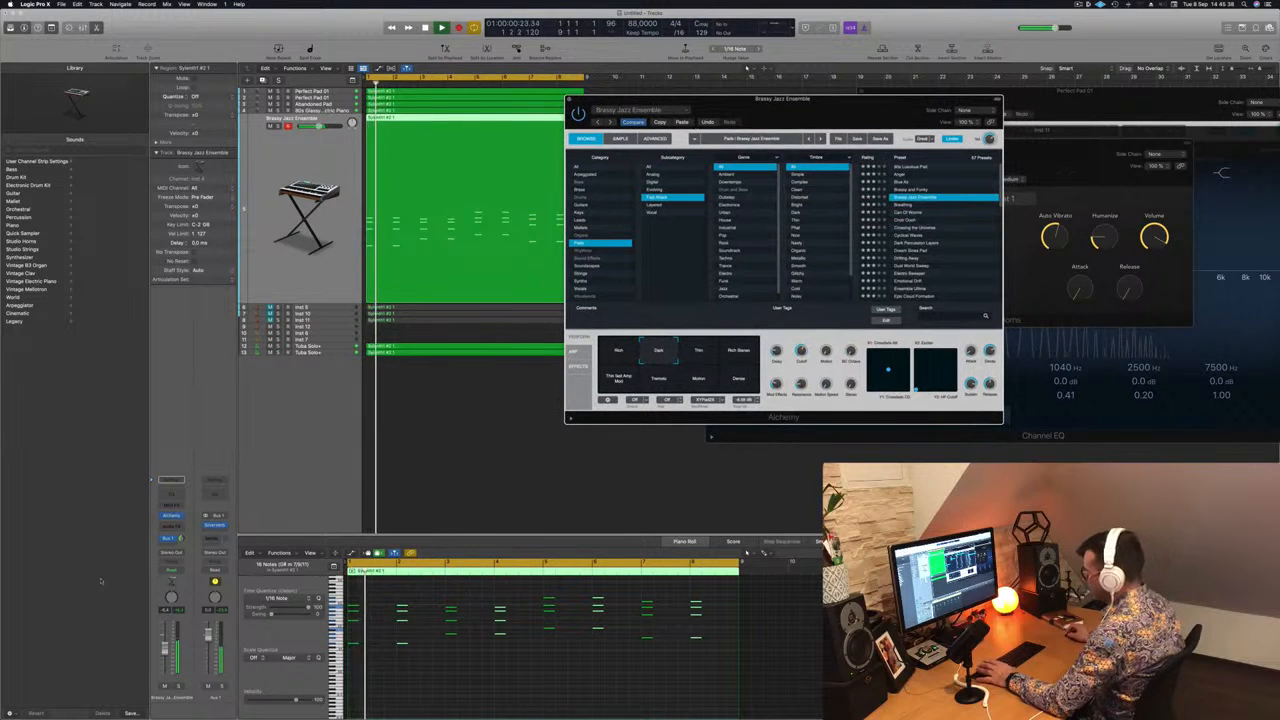
Play back the Brassy Jazz Ensemble track and slightly lower its channel volume.
key(space)
key(space)
drag(166, 651, 166, 654)
key(space)
key(space)
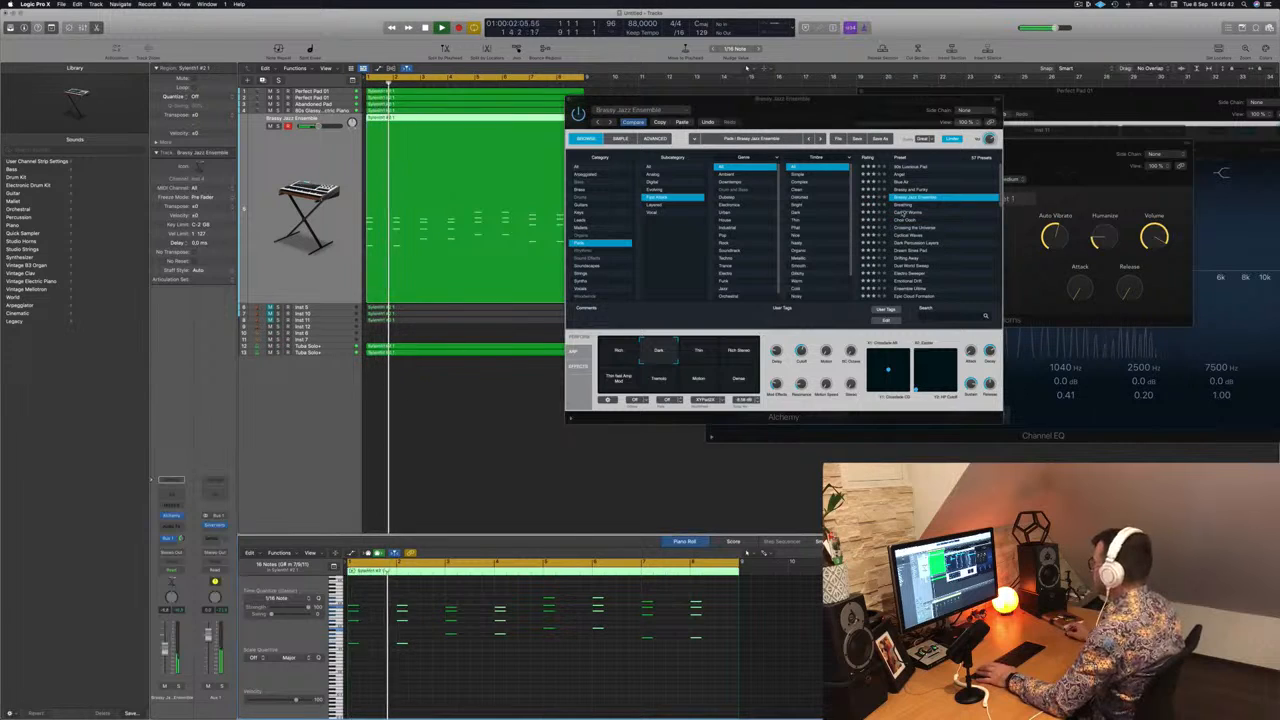
Audition the Alchemy pad presets Breathing, Can Of Worms and Choir Oooh against the looped chords.
click(903, 206)
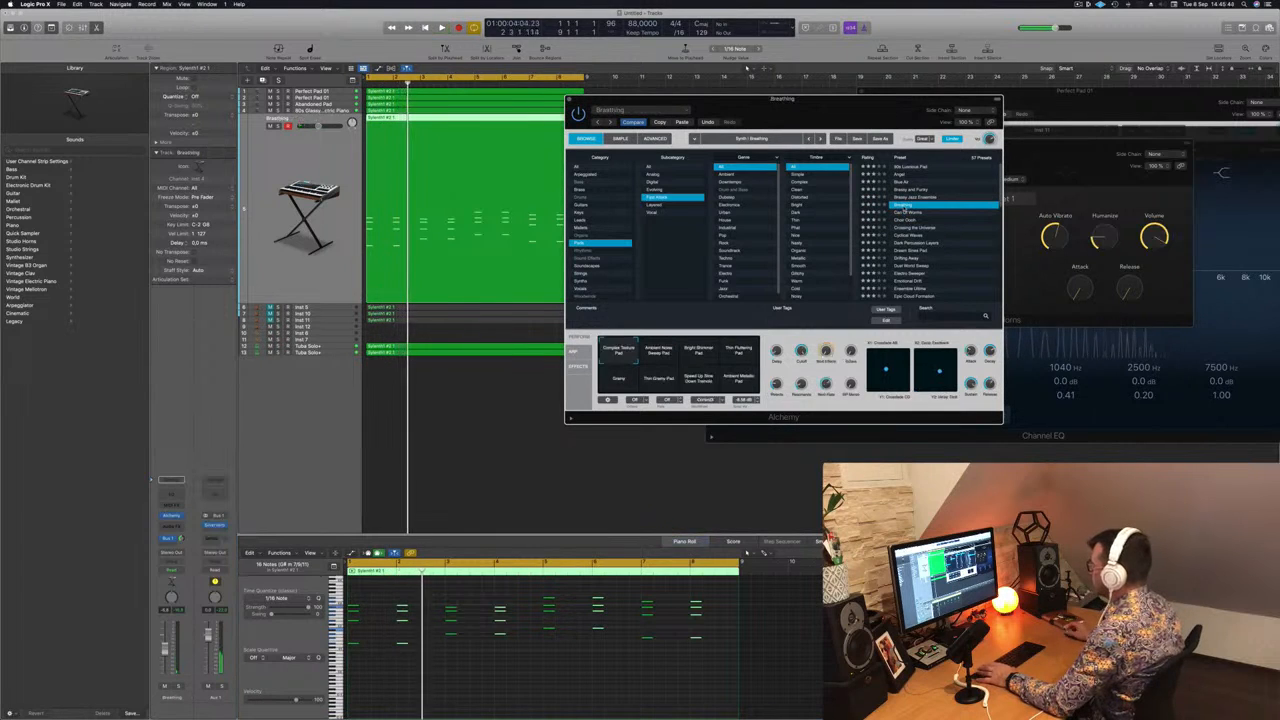
key(space)
key(space)
click(903, 213)
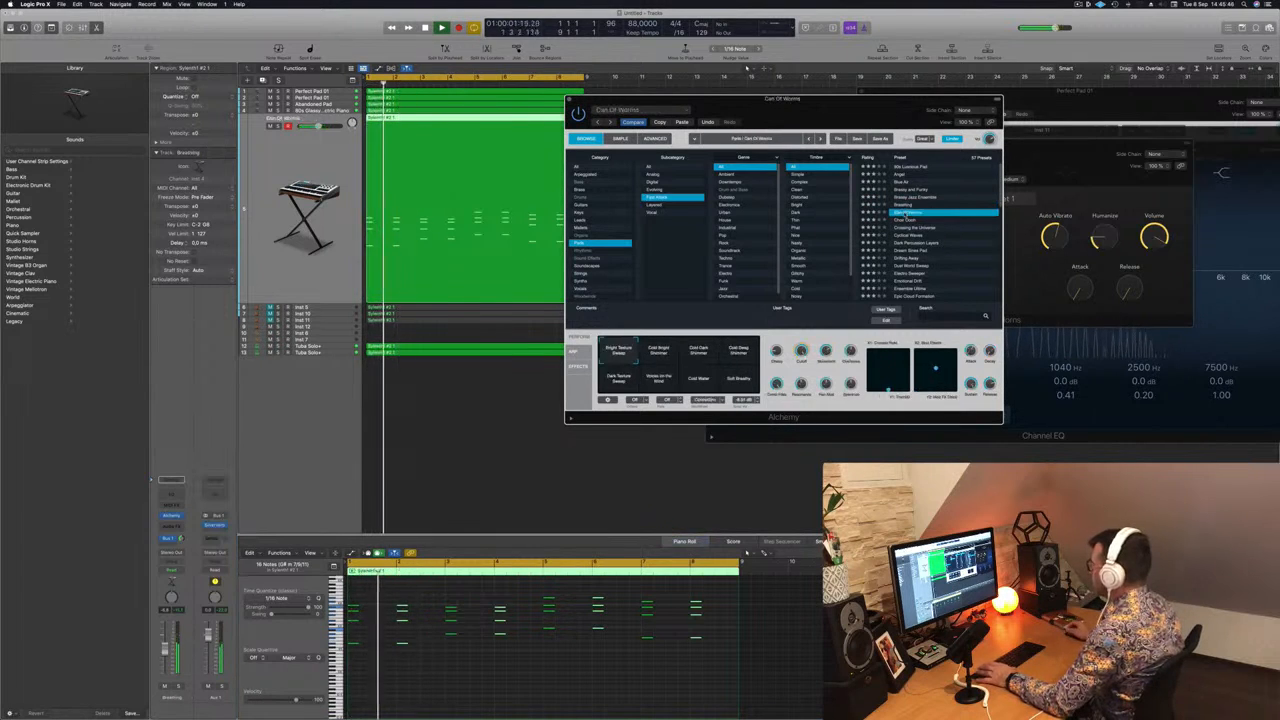
click(907, 221)
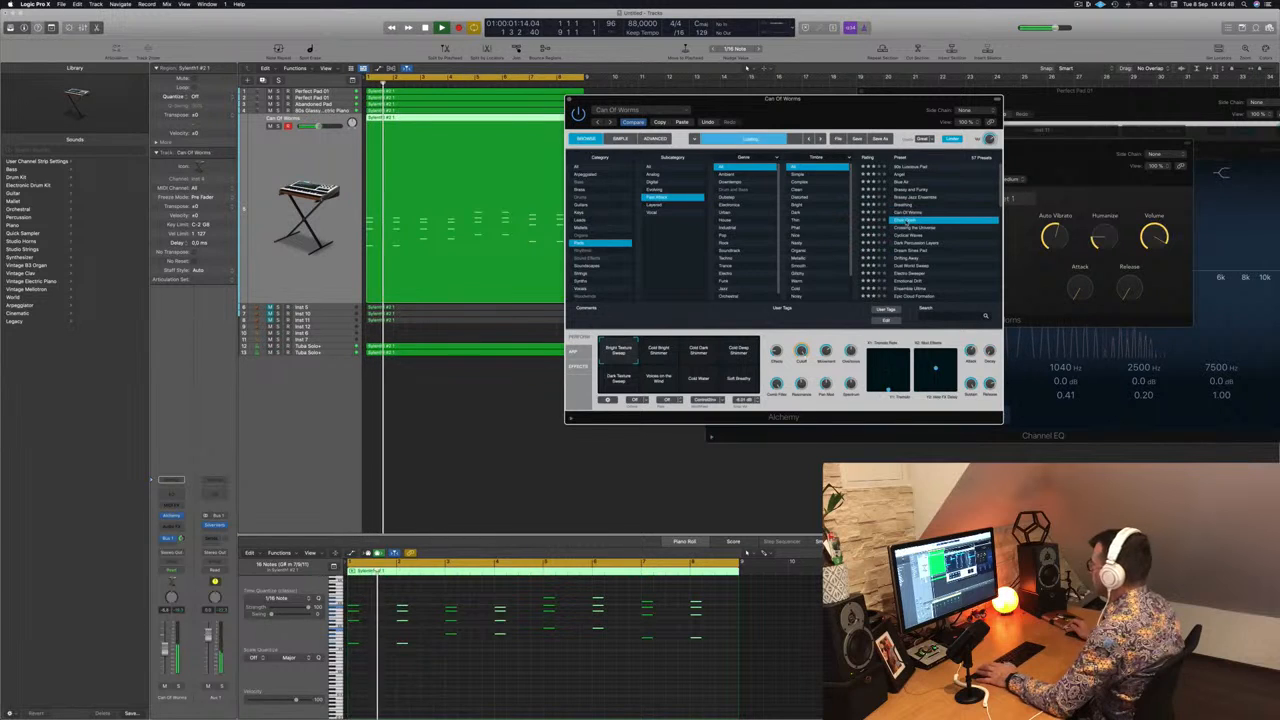
key(space)
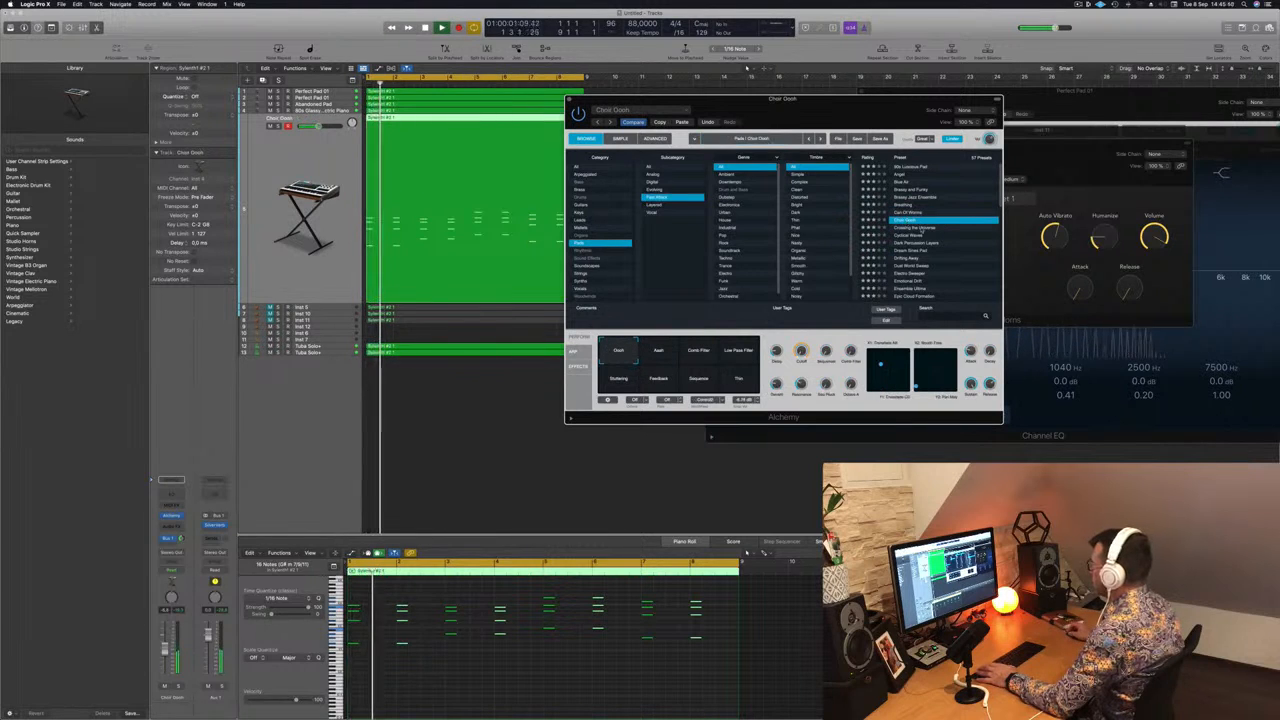
key(space)
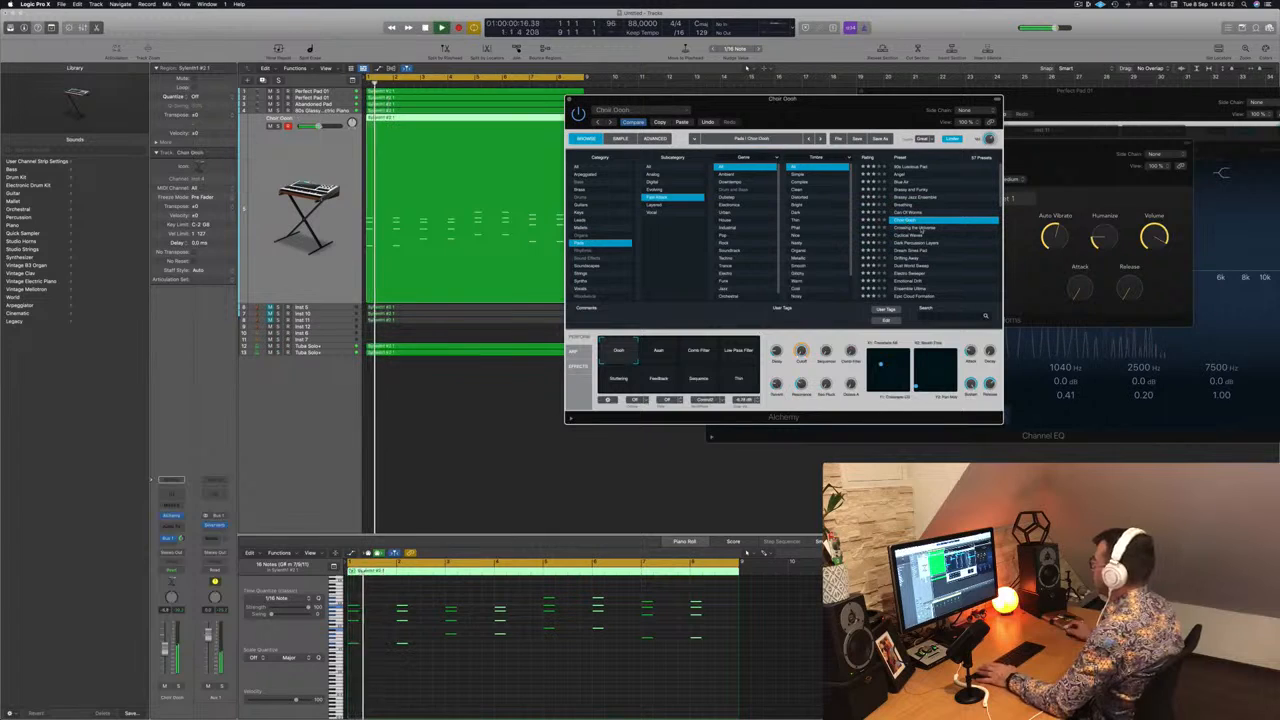
Audition the presets Crossing the Universe, Cyclical Waves, Dark Percussion Layers and Drifting Away, and reload Breathing.
click(921, 228)
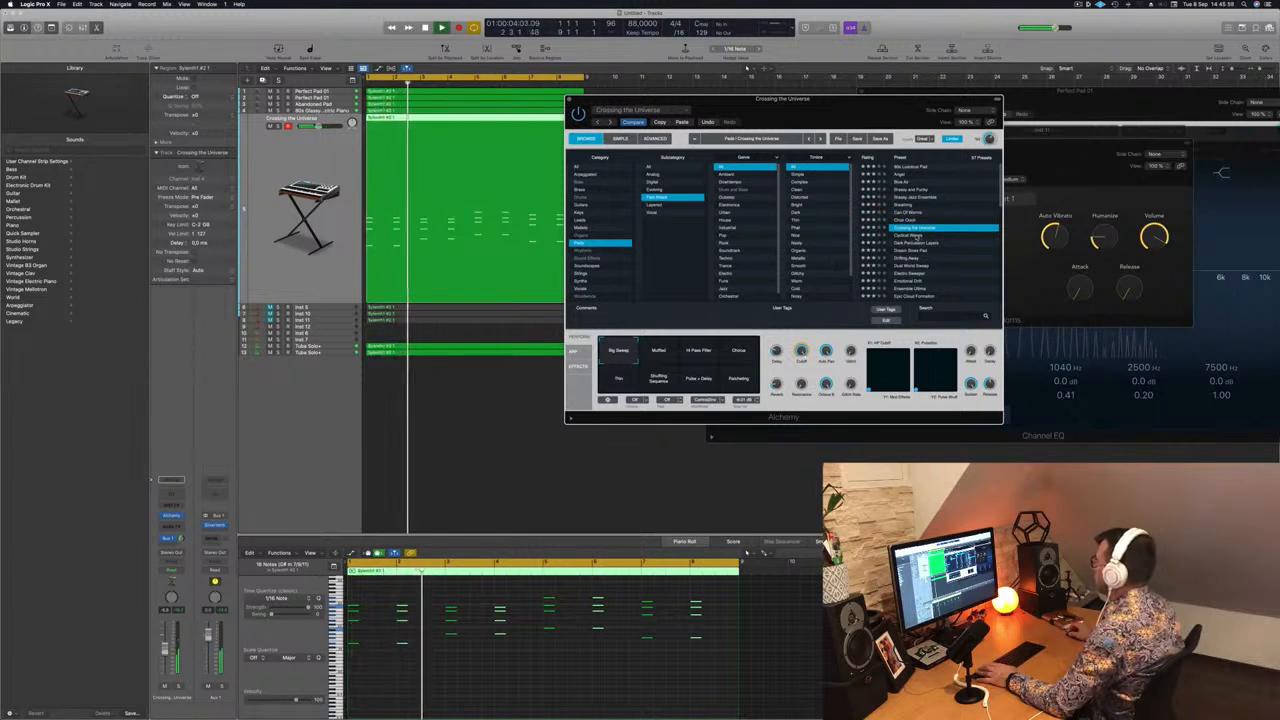
click(914, 235)
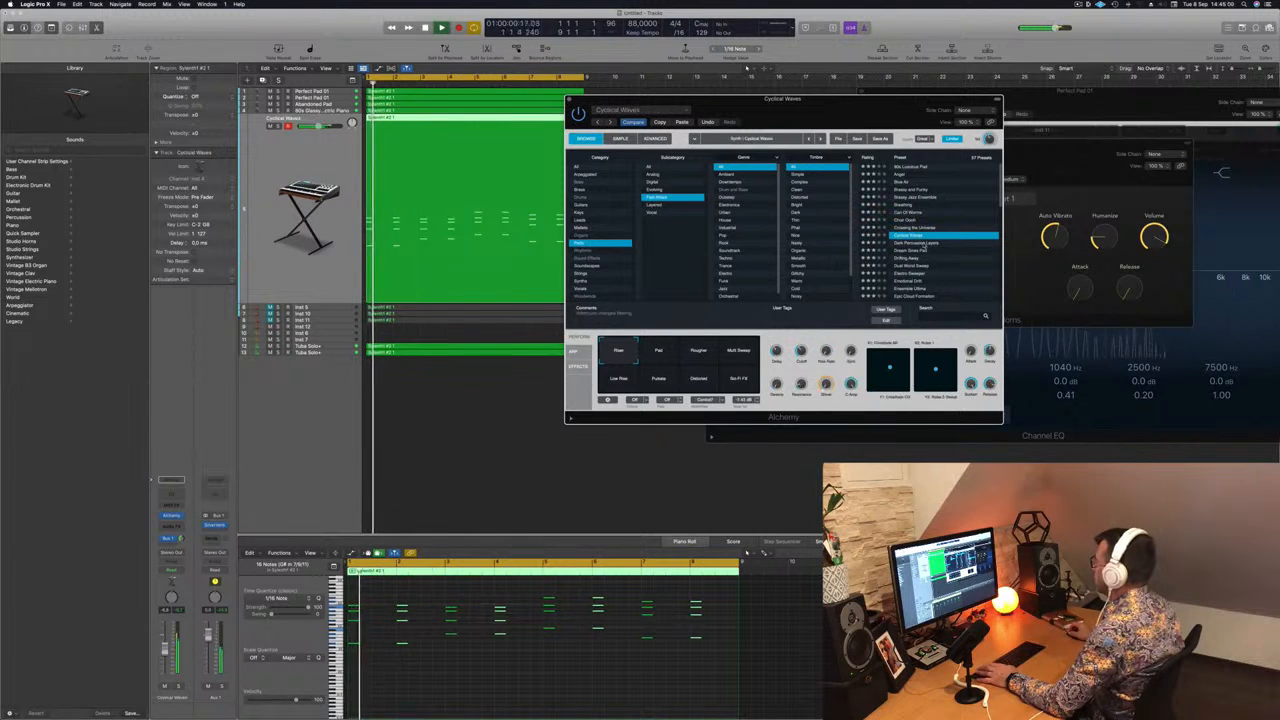
click(912, 243)
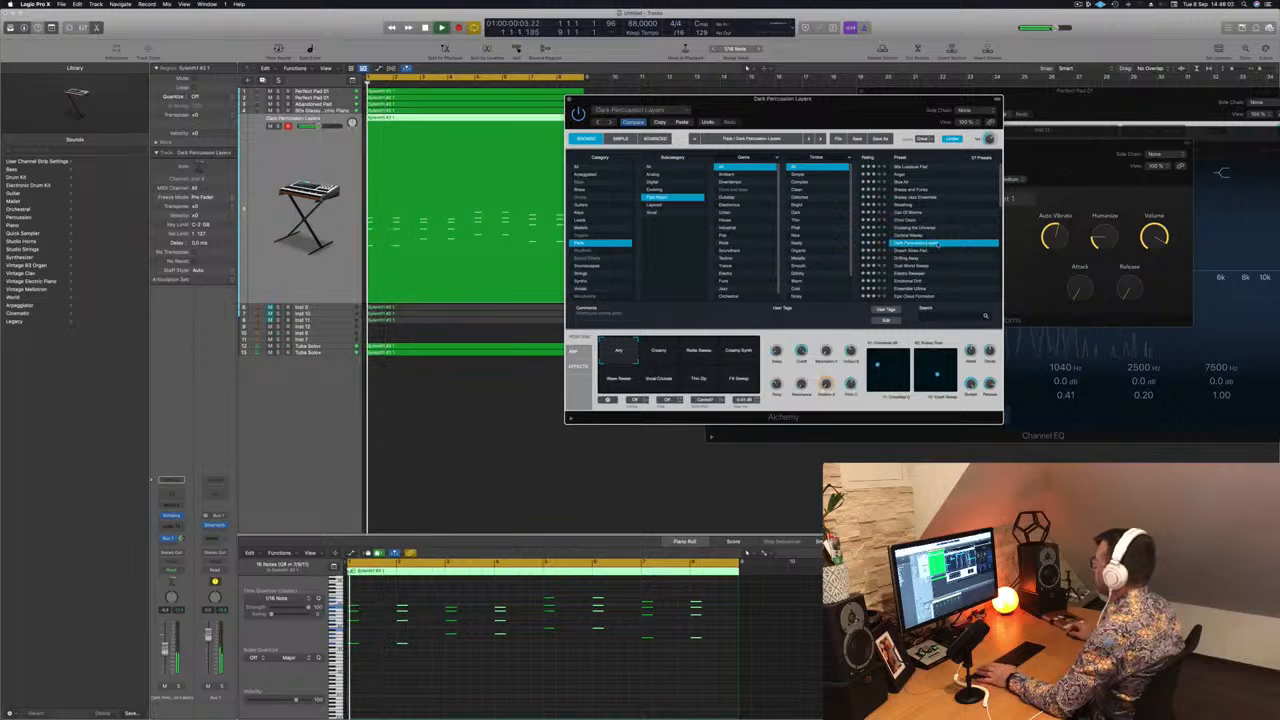
click(906, 252)
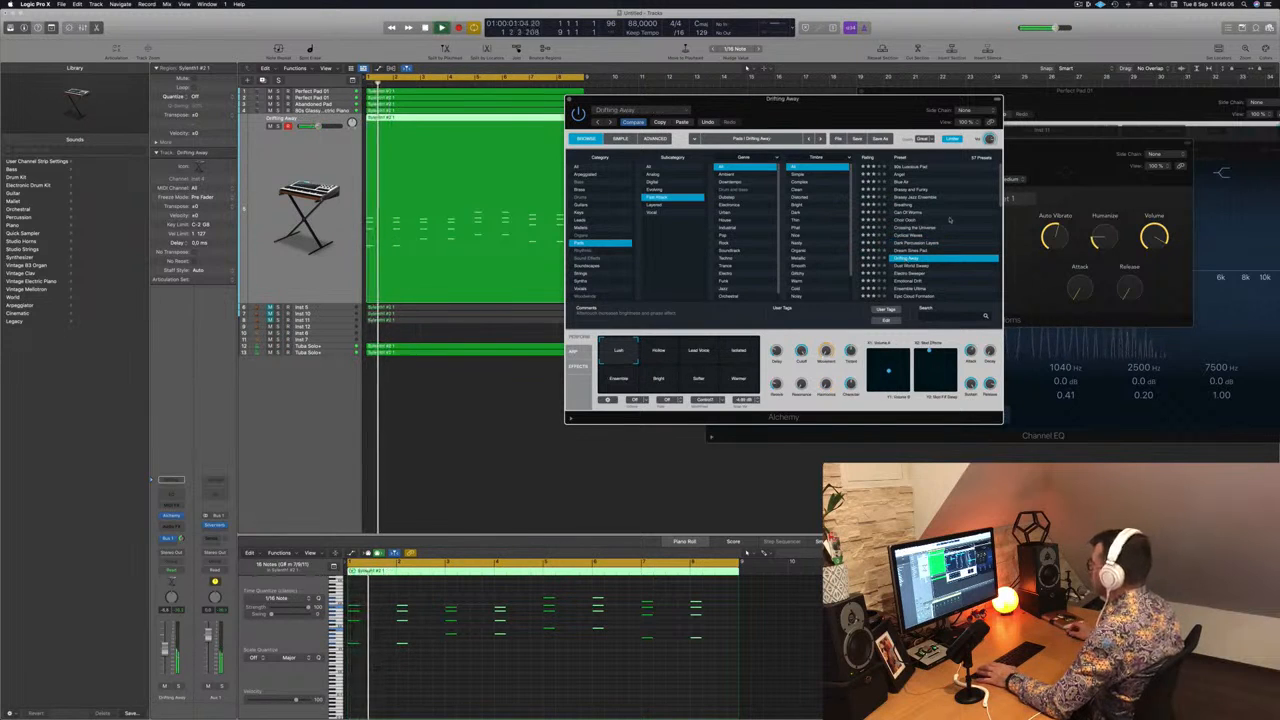
click(905, 204)
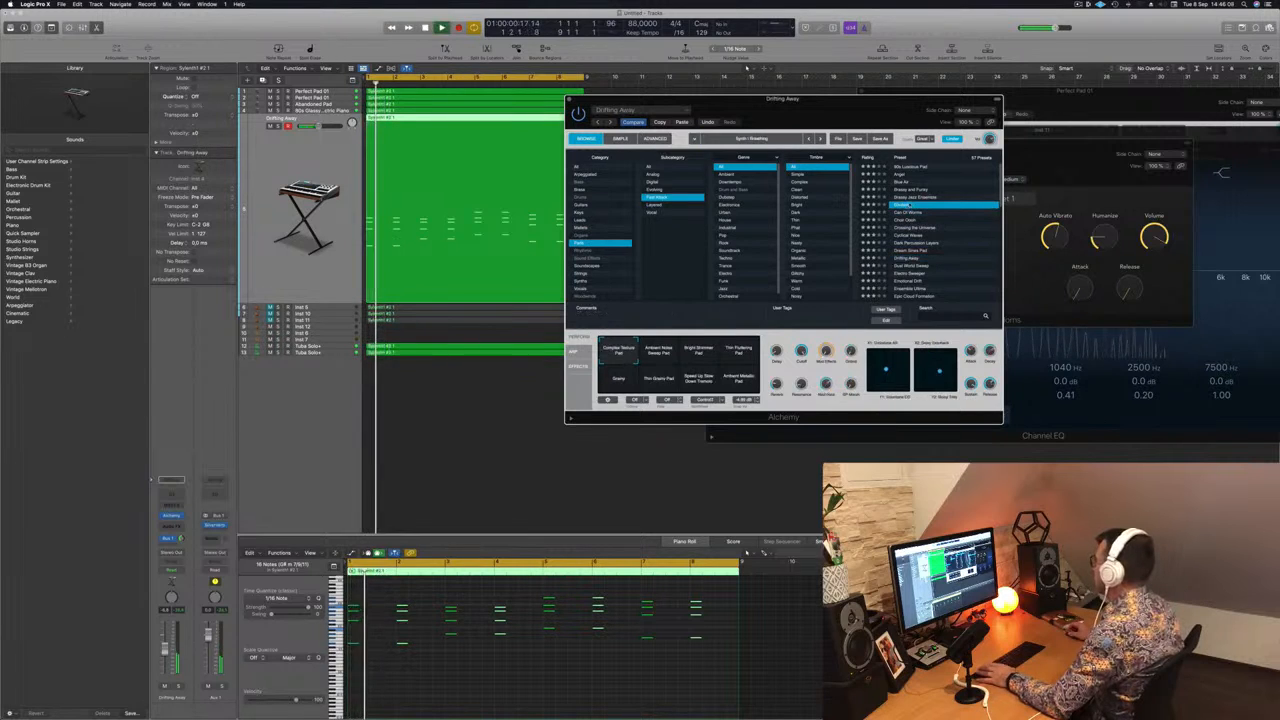
Audition 80s Luscious Pad, Angel and Blue Air from the start of the preset list and load Brassy and Funky.
key(space)
click(913, 167)
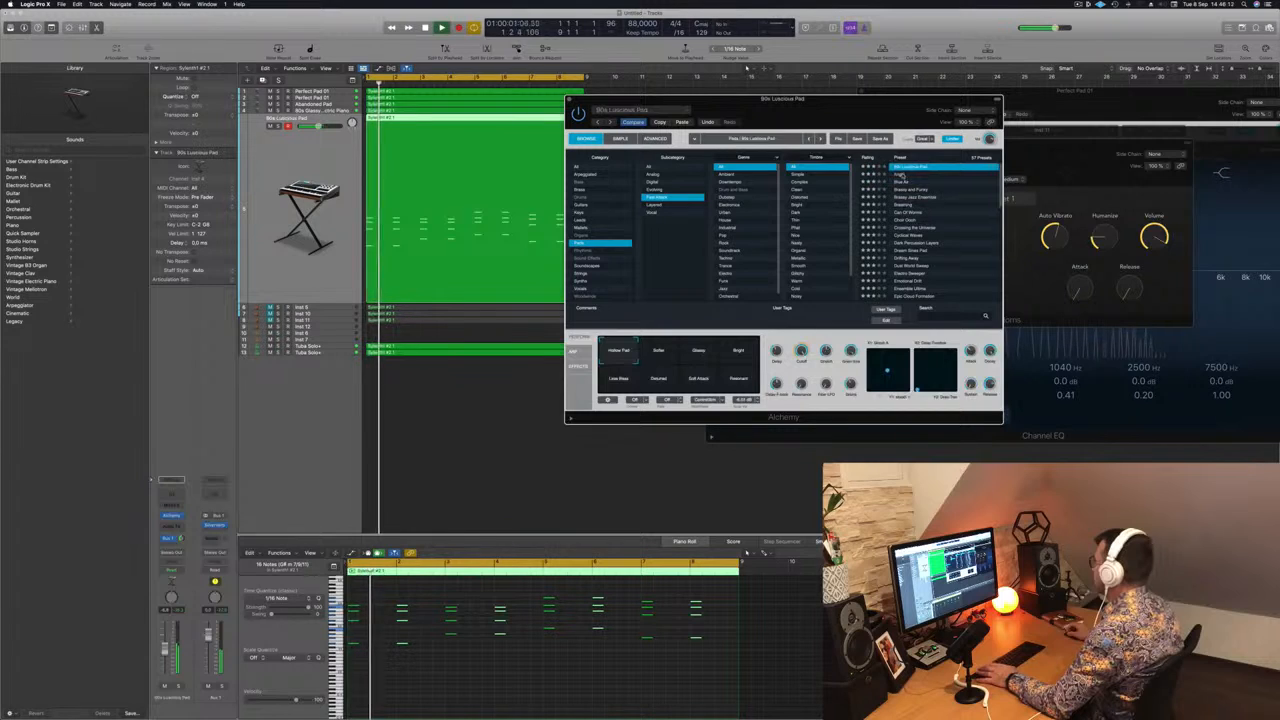
click(900, 176)
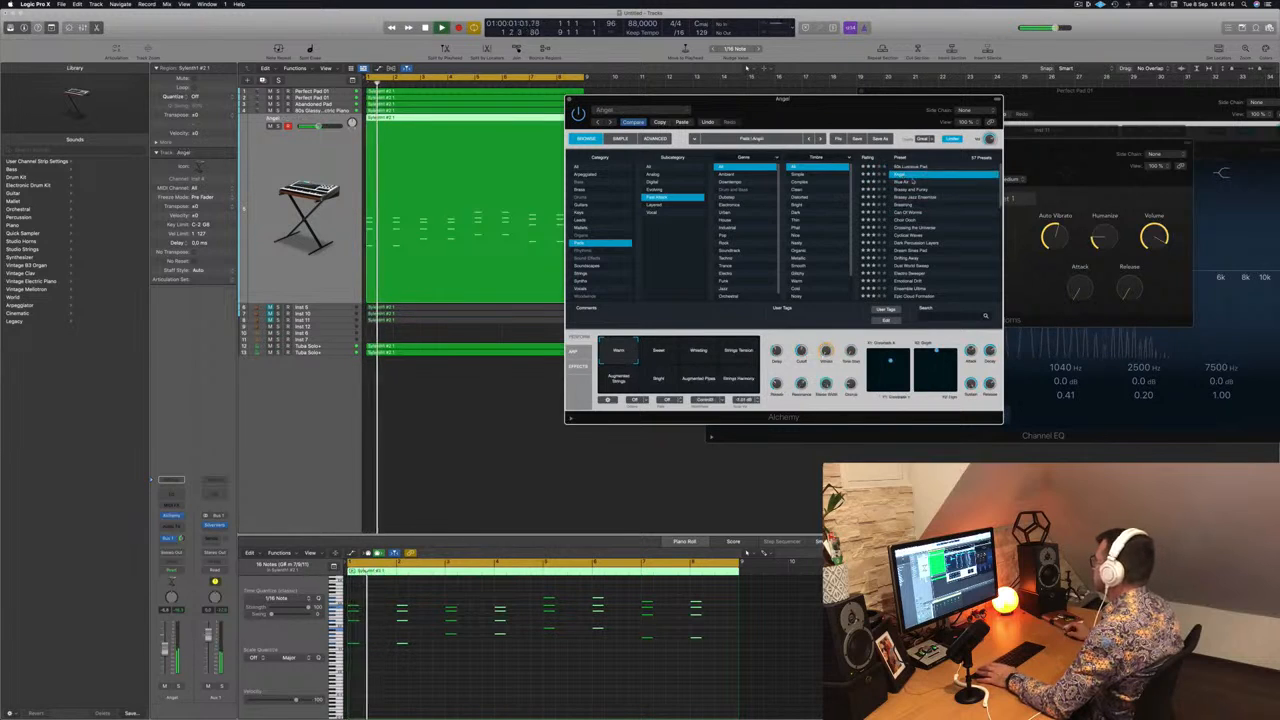
click(910, 182)
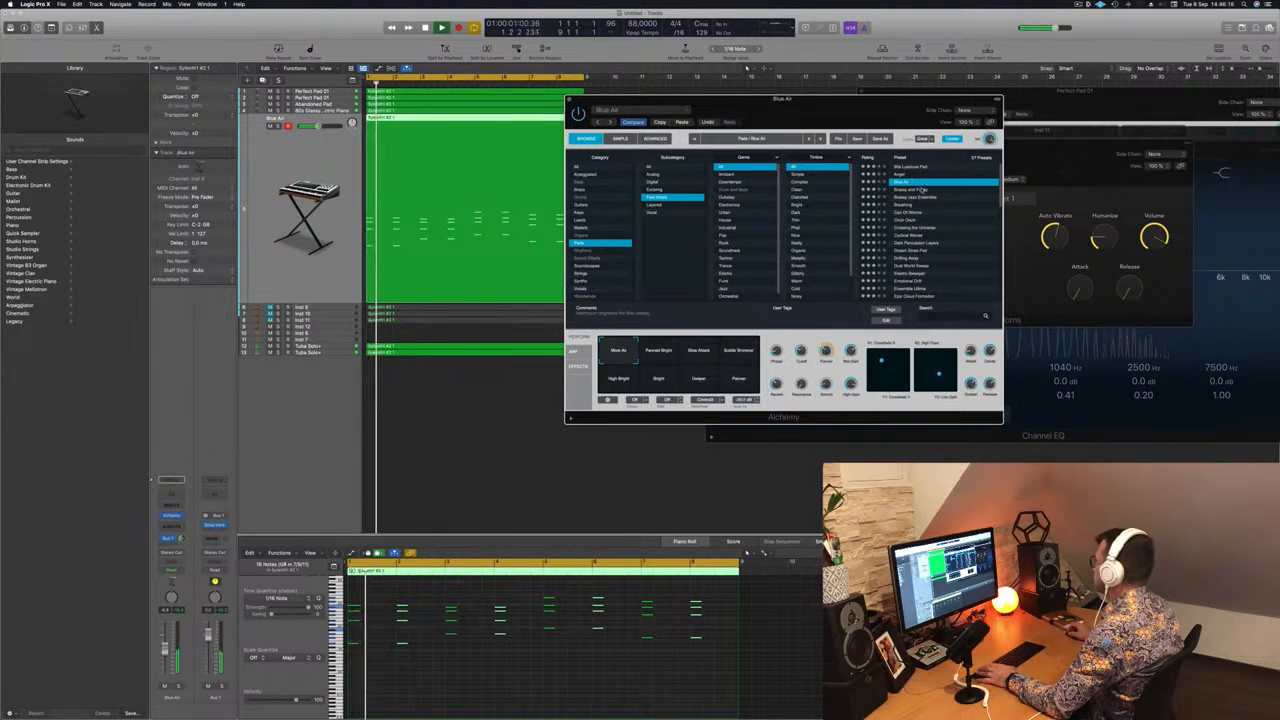
click(921, 189)
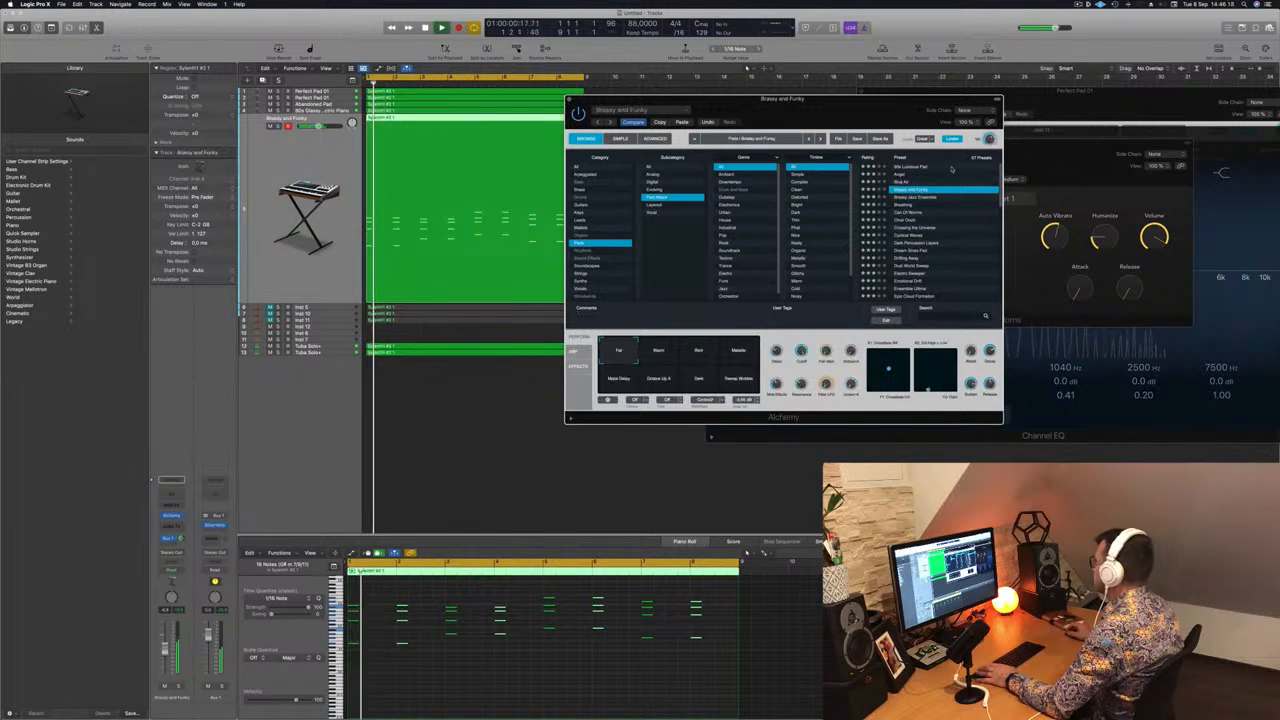
Compare the Warm, Rich and Metallic performance variations of Brassy and Funky and settle on Warm.
click(659, 354)
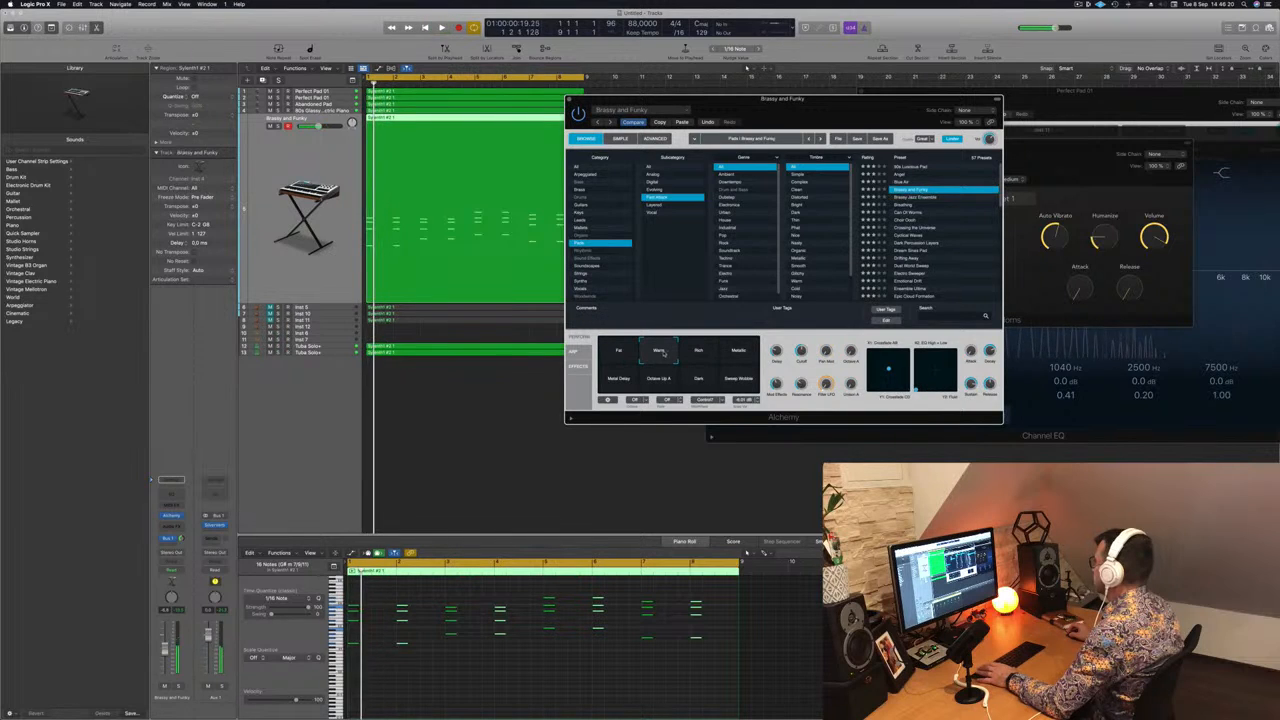
click(709, 354)
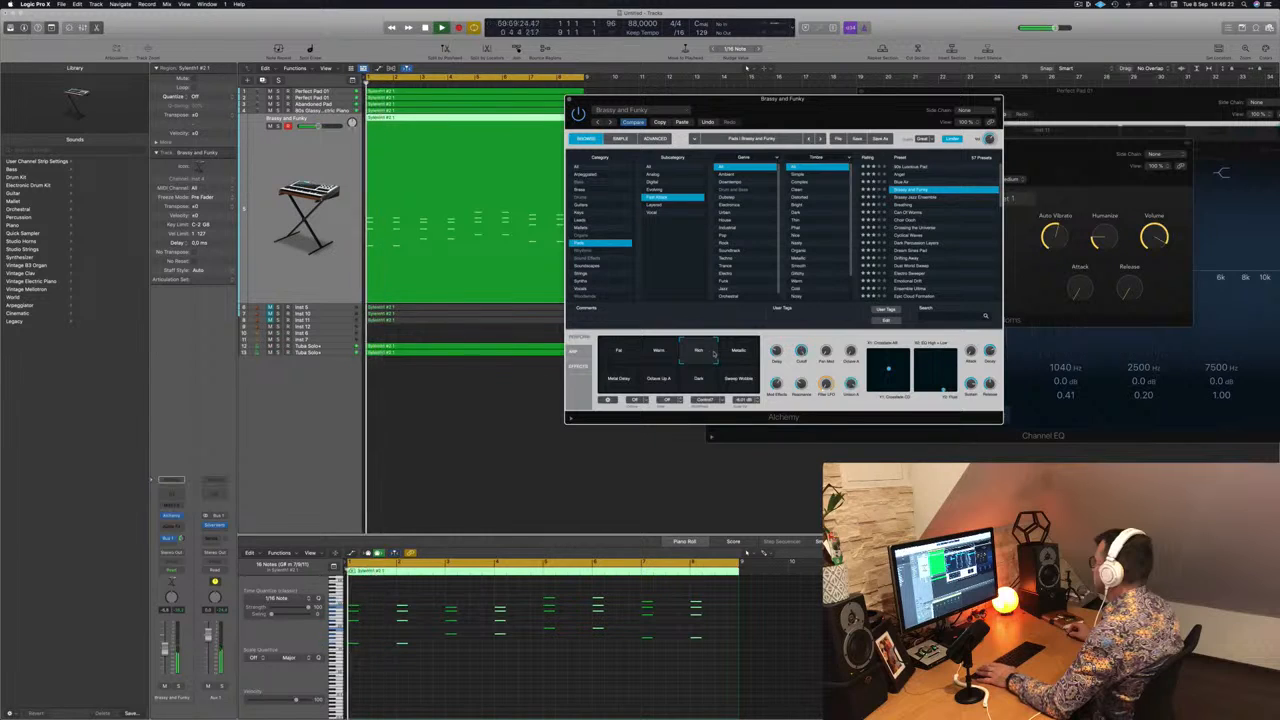
click(741, 353)
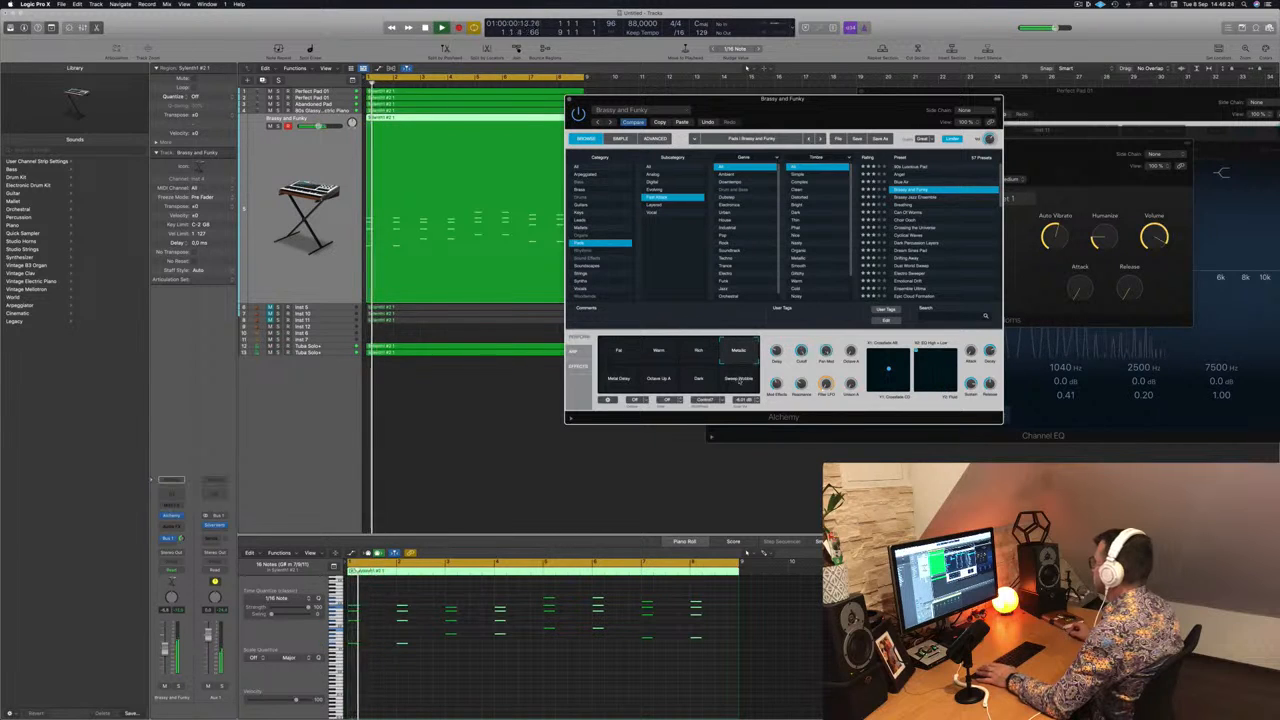
click(659, 354)
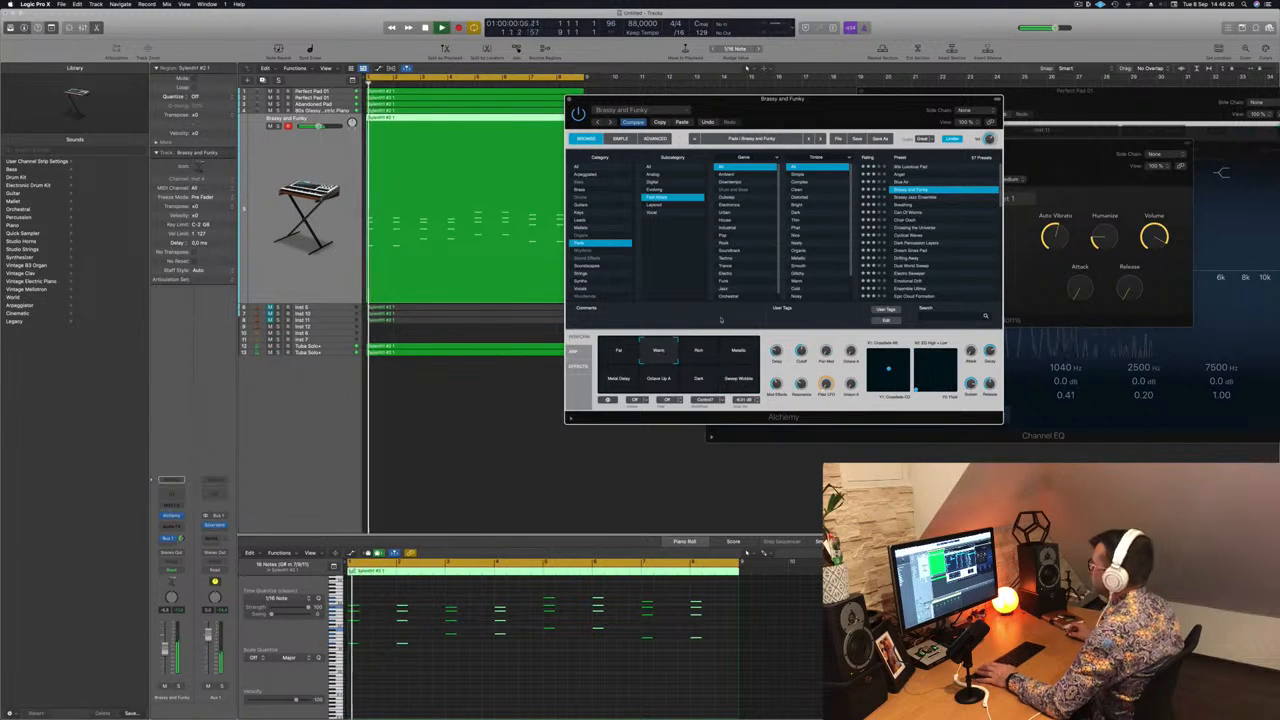
Compare the sound with Brassy Jazz Ensemble and return to Brassy and Funky with the Warm variation.
click(920, 197)
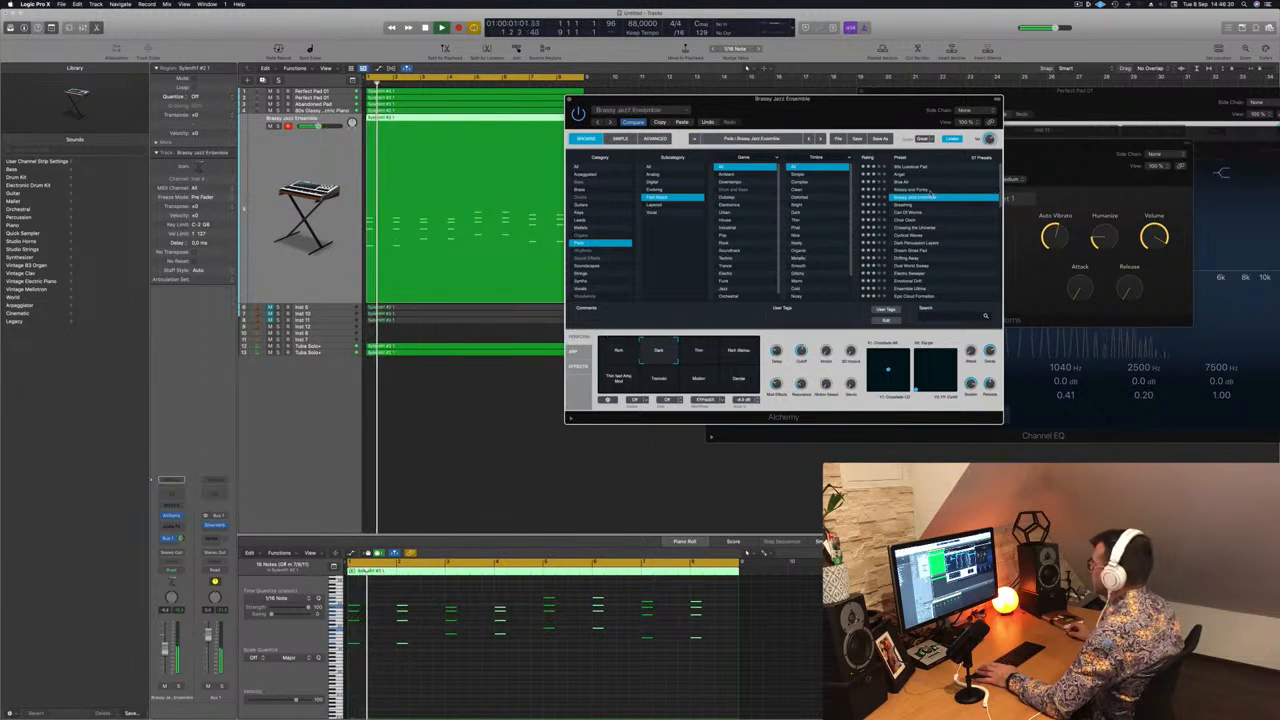
click(929, 190)
click(653, 351)
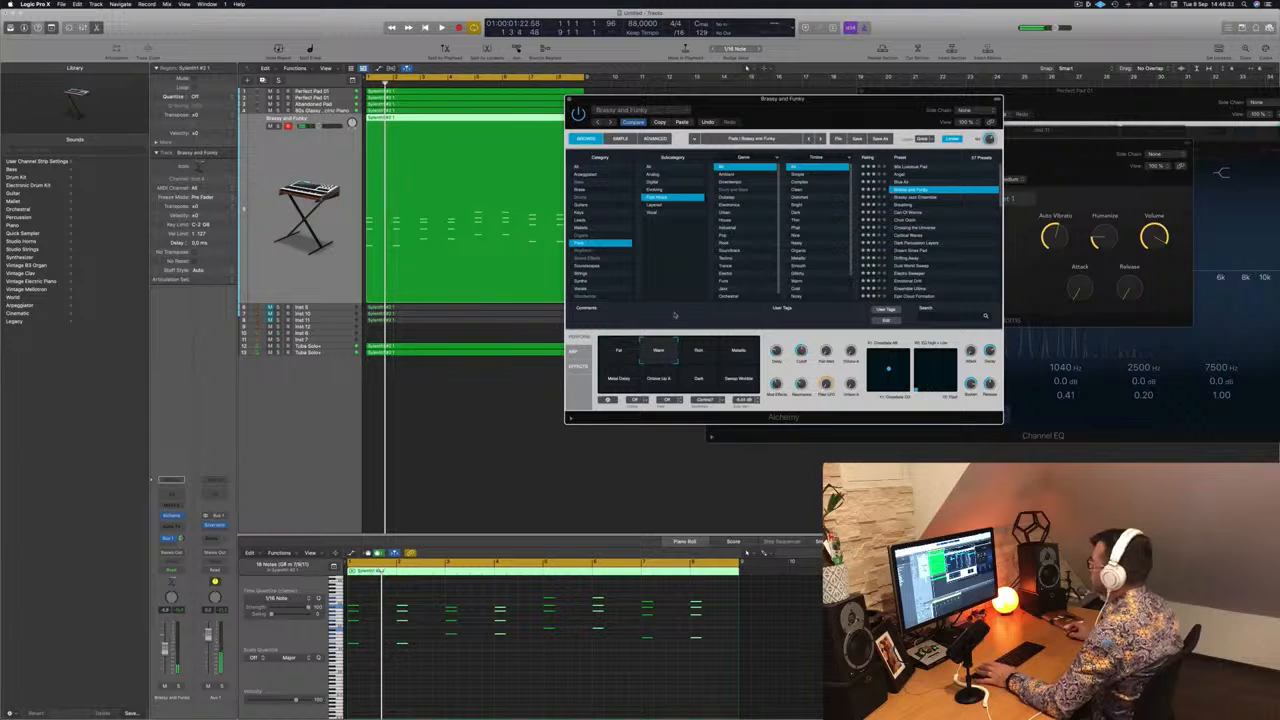
Close the Alchemy window and play the layered tracks back with the Brassy and Funky sound.
key(space)
drag(597, 108, 590, 109)
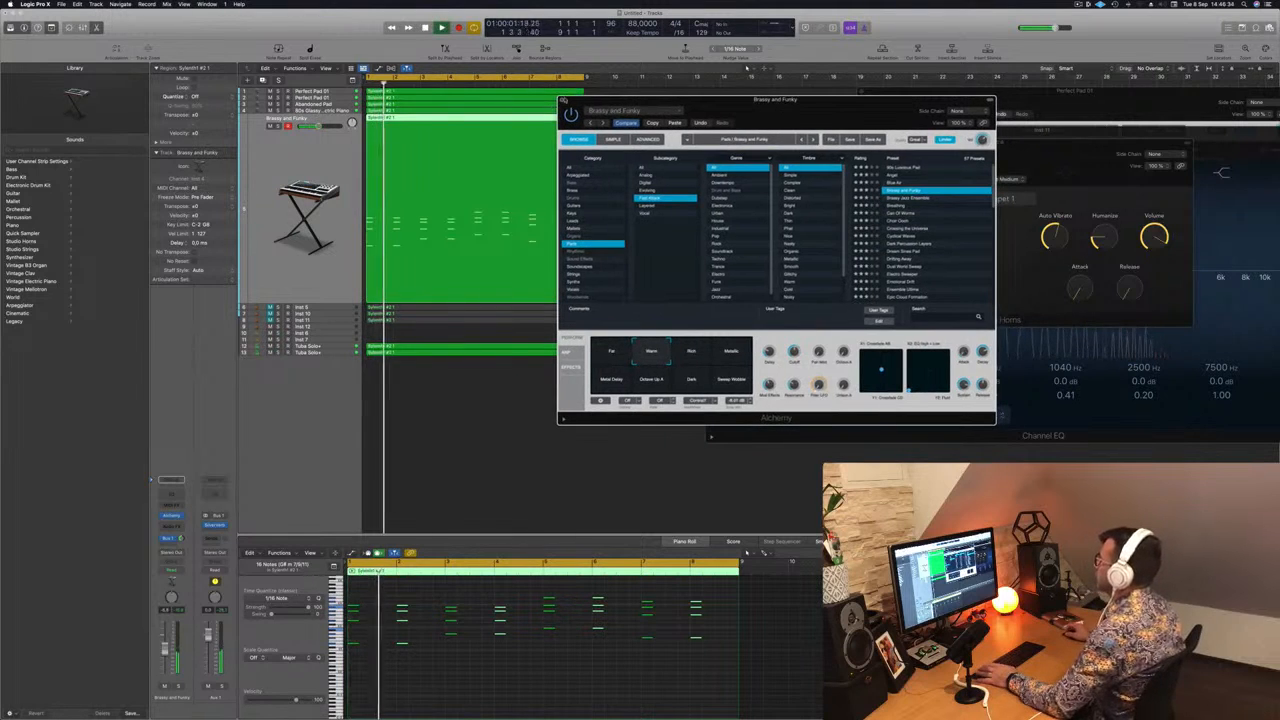
click(562, 100)
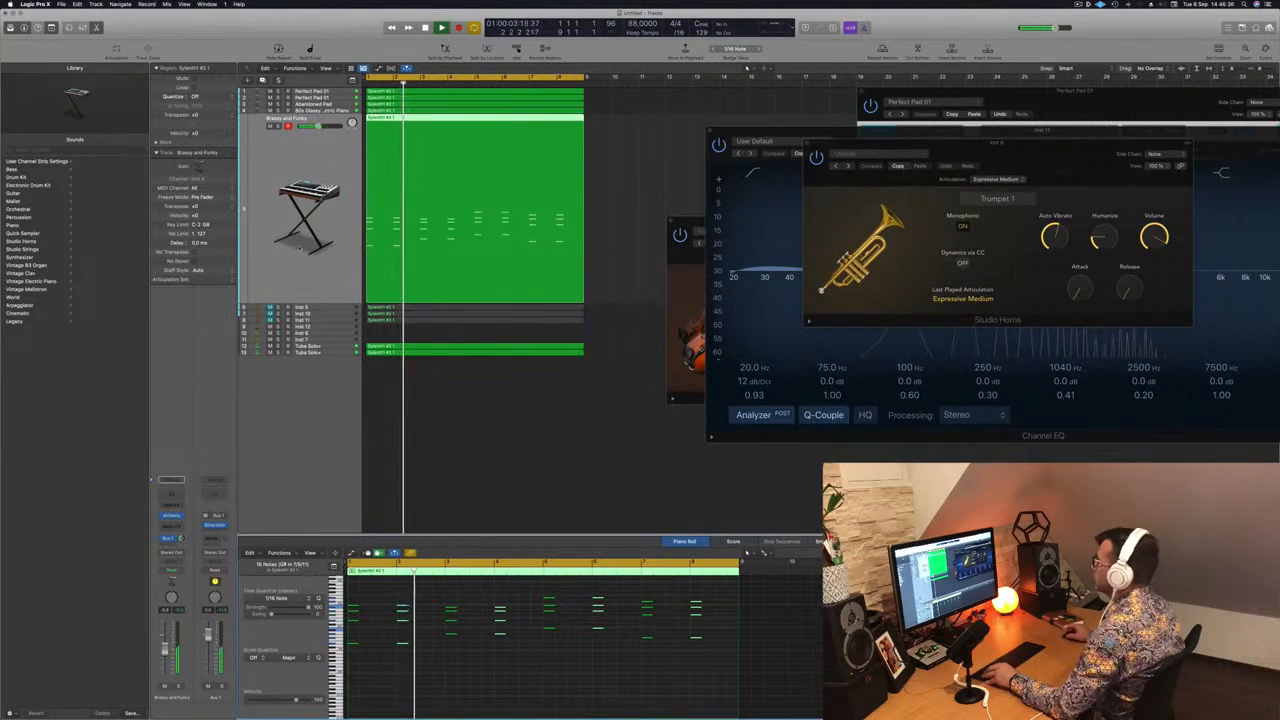
key(space)
key(space)
key(space)
key(space)
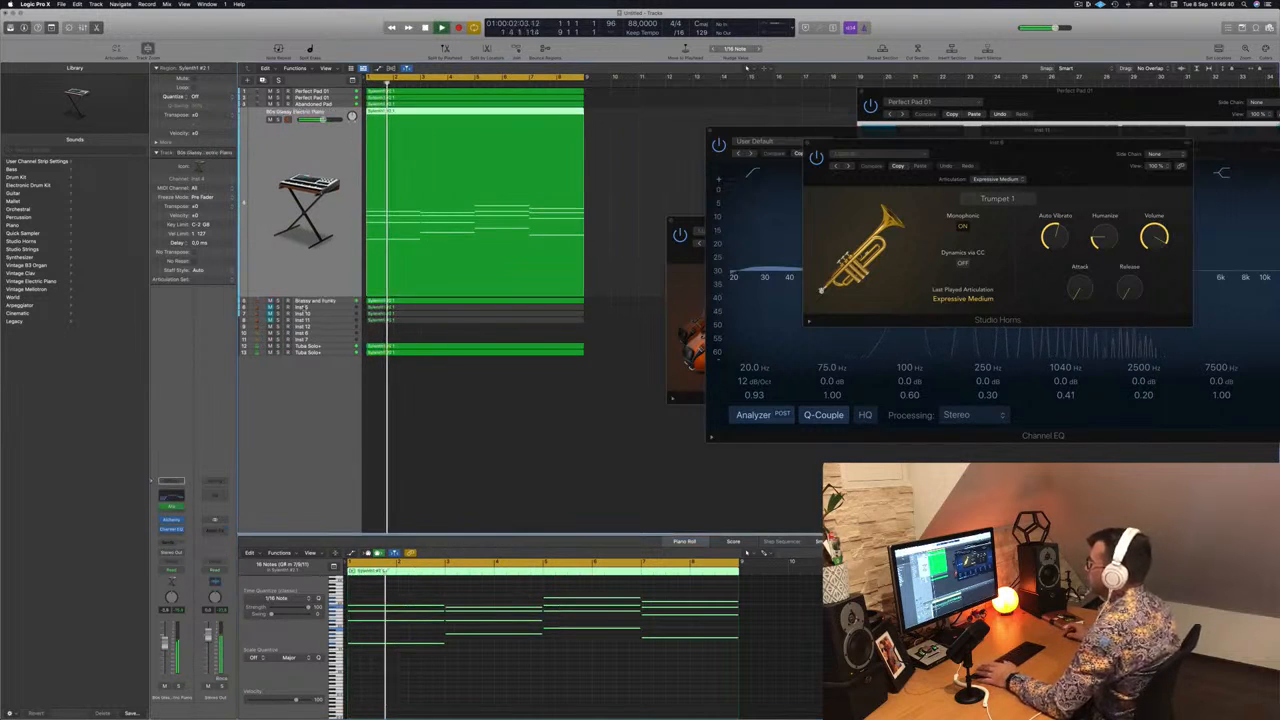
Open the Channel EQ on the 80s Glassy Electric Piano track and enable its high-cut band.
key(Up)
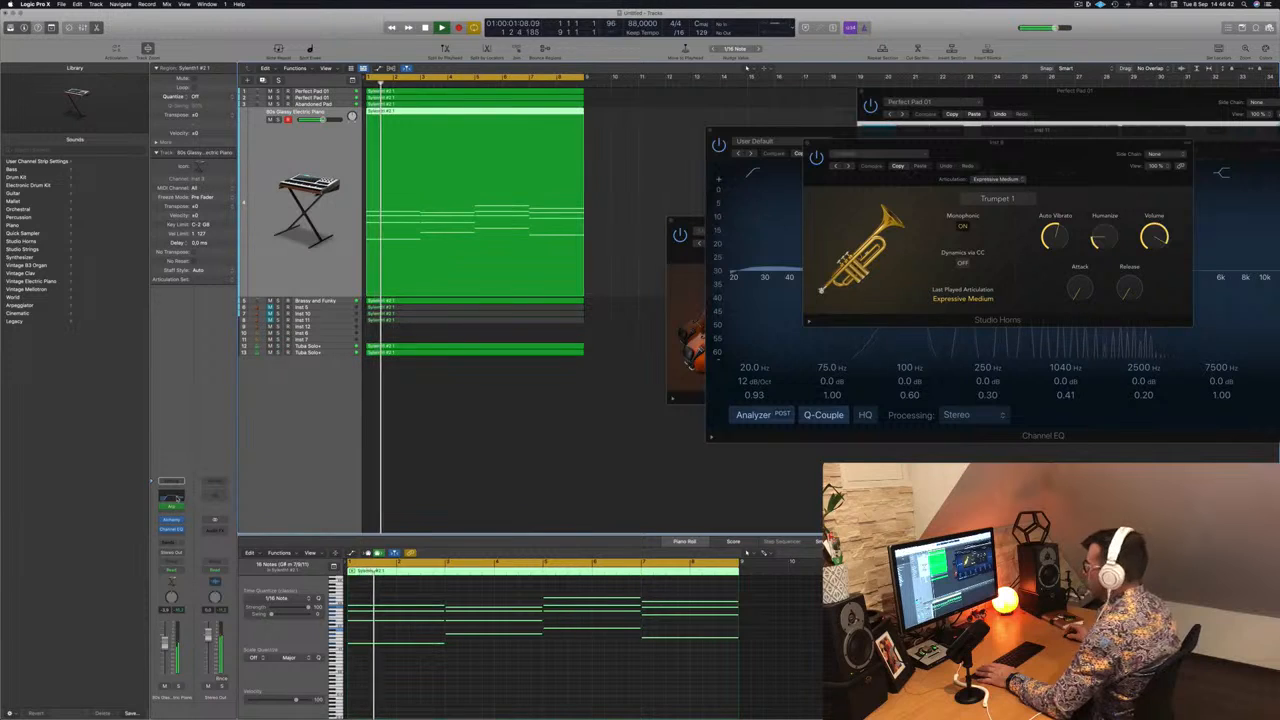
click(178, 499)
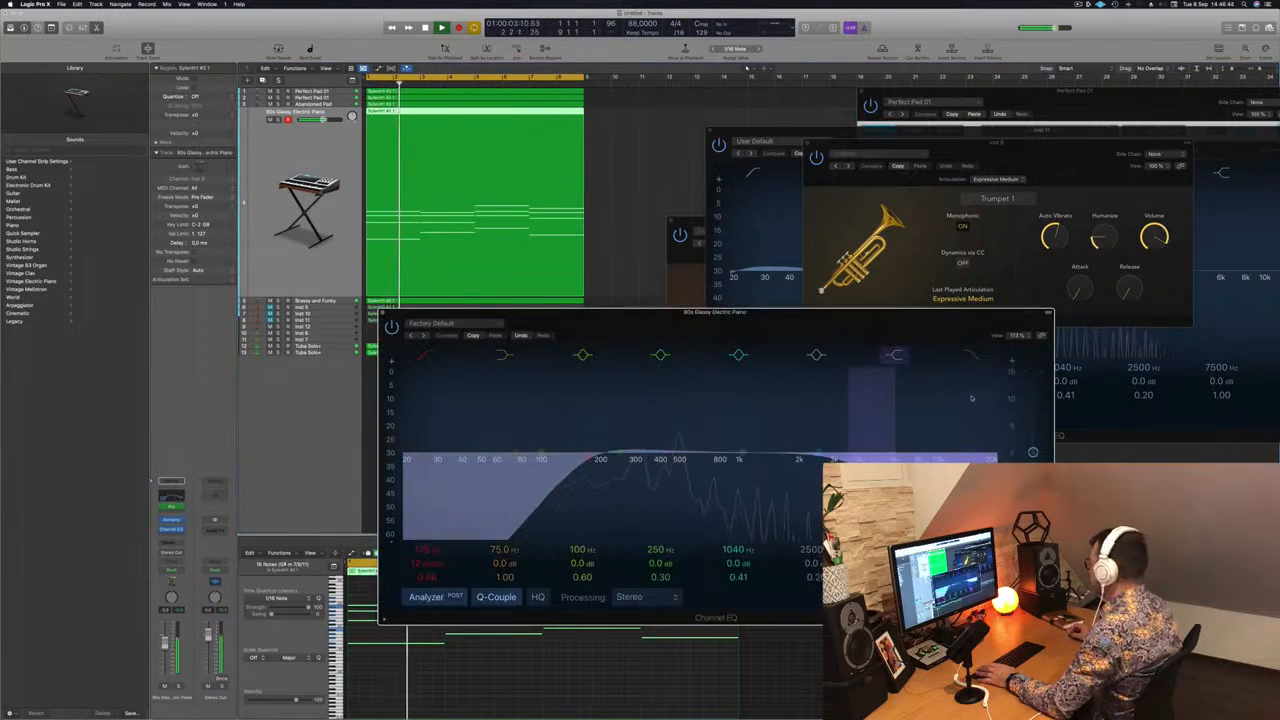
click(972, 355)
key(space)
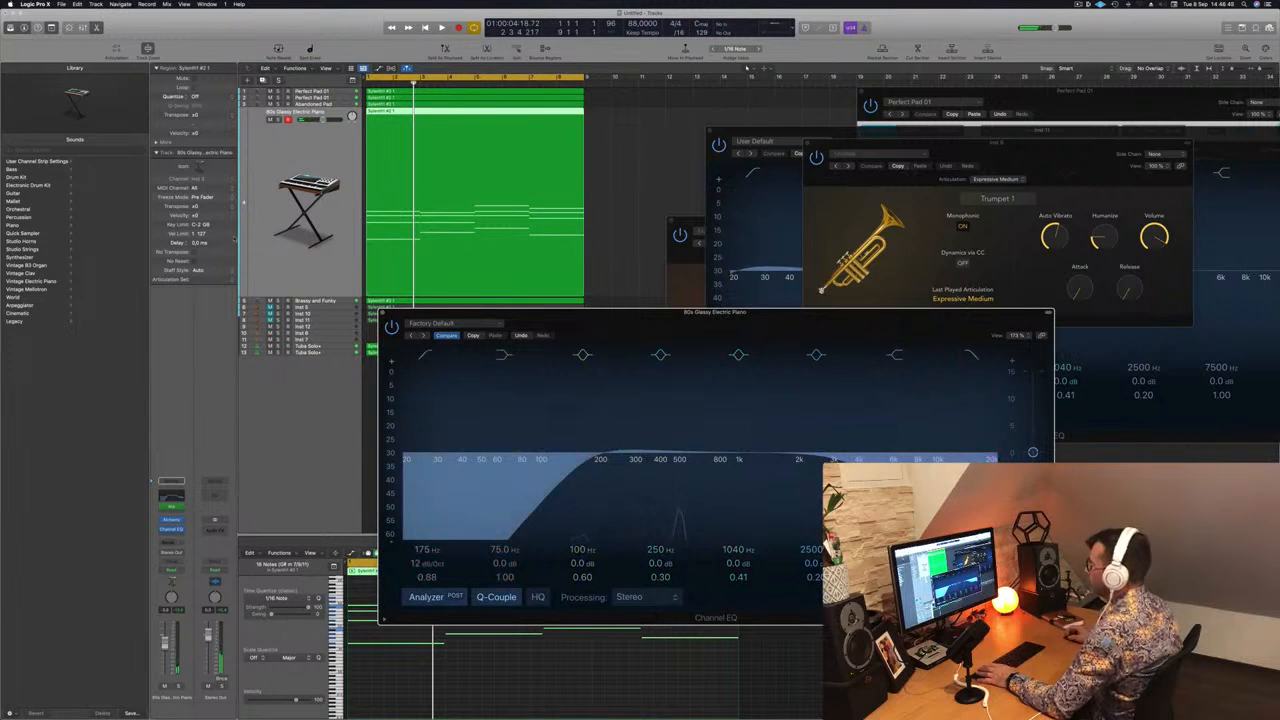
Set the electric piano track's automation mode to Touch and touch the EQ's high-cut band during playback.
click(178, 571)
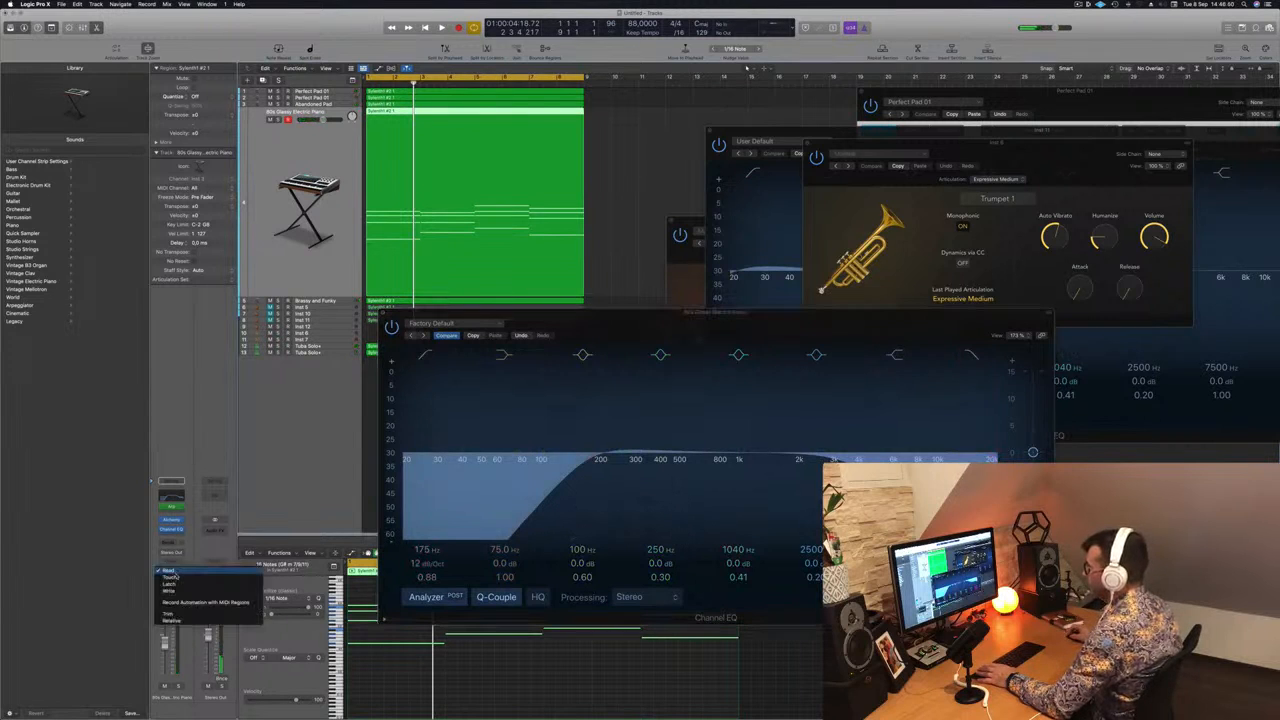
click(179, 579)
key(space)
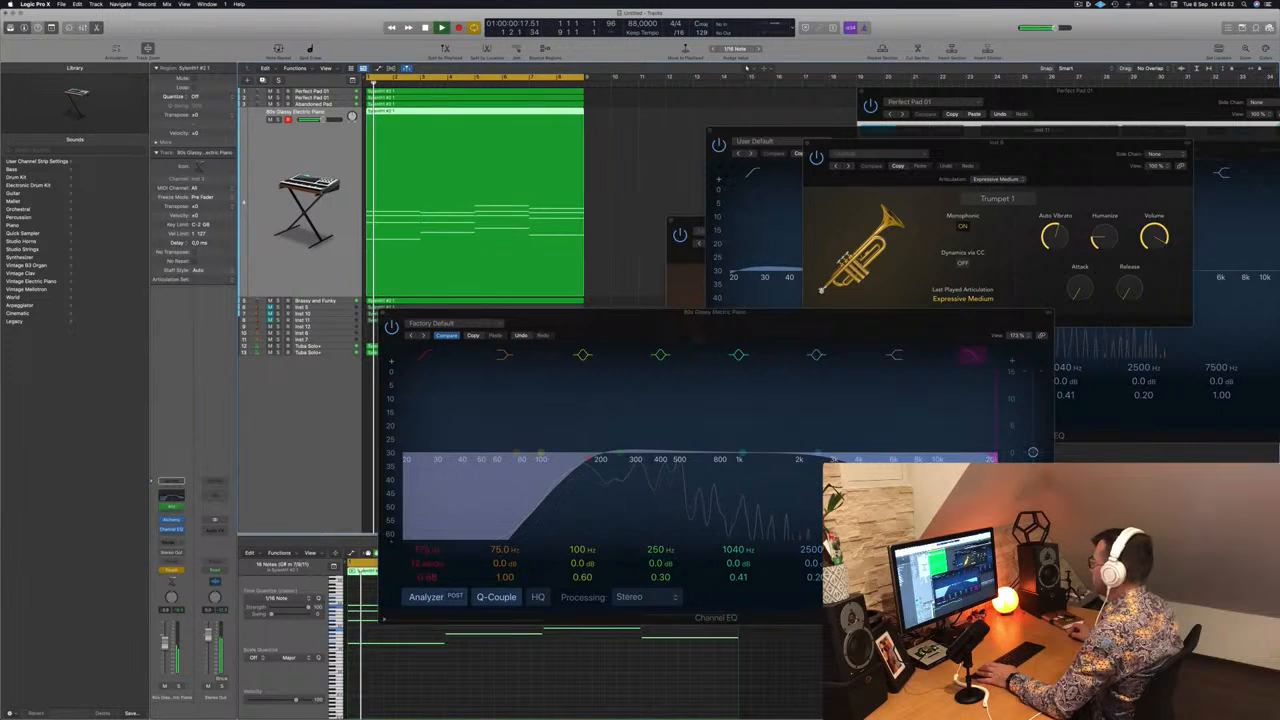
click(982, 430)
key(space)
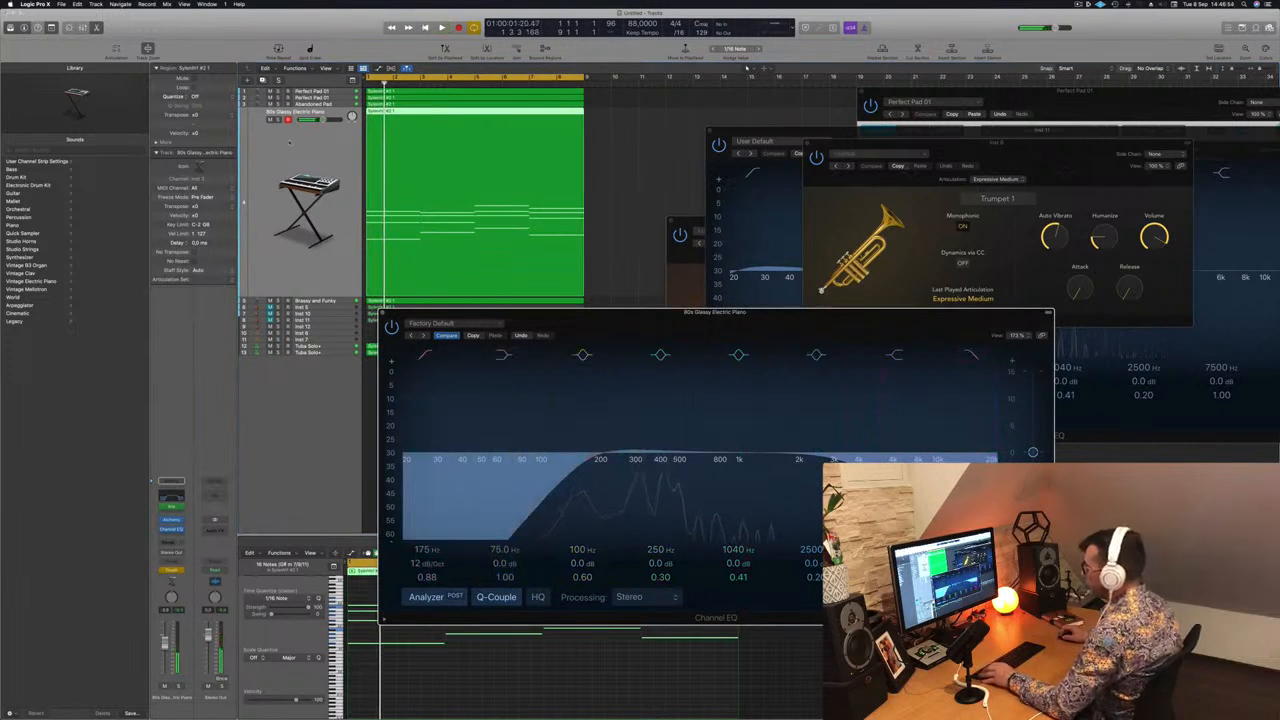
Show automation on the 80s Glassy Electric Piano track, choose the EQ's high-cut frequency parameter, and set the mode to Read.
click(291, 143)
key(a)
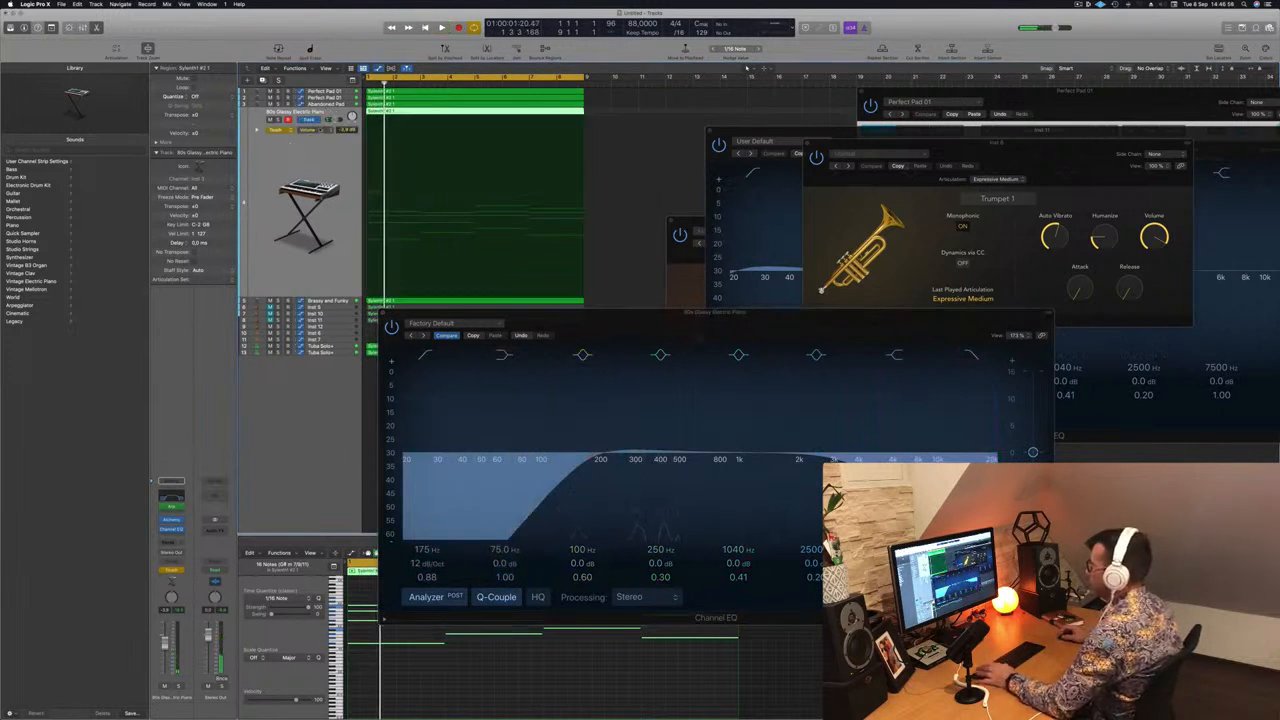
click(310, 130)
click(354, 219)
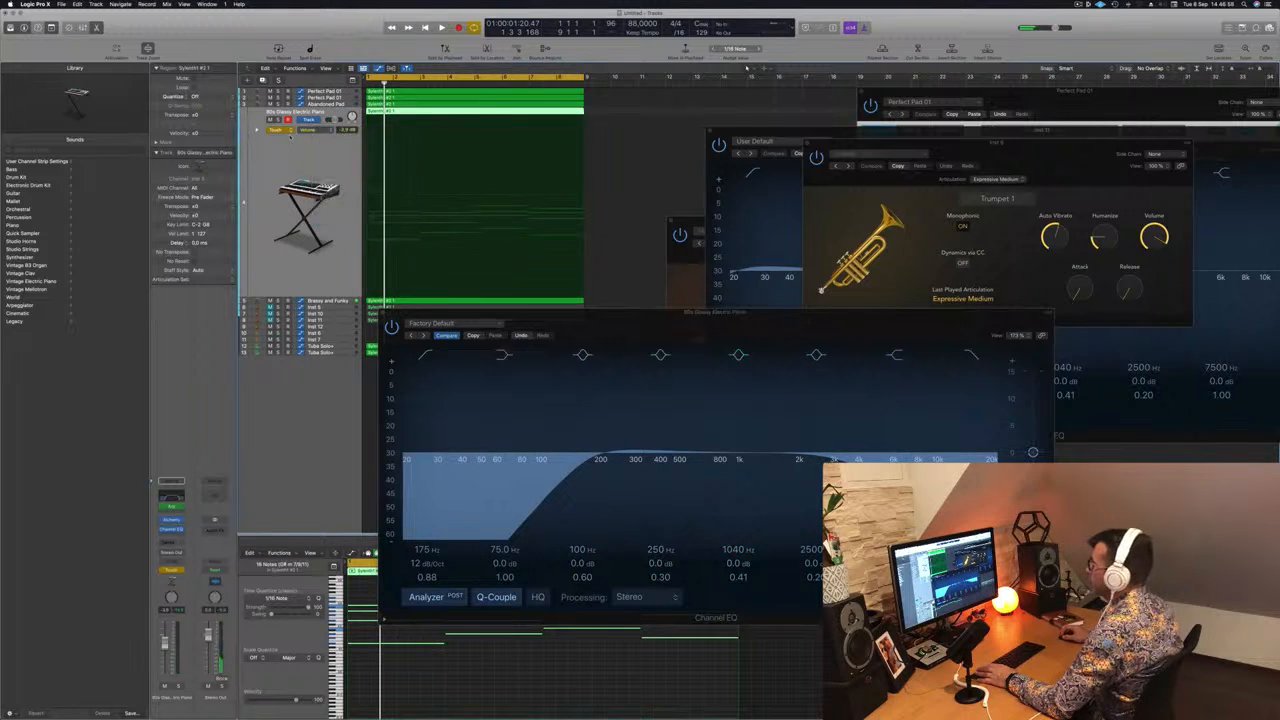
click(277, 130)
click(284, 136)
Draw a high-cut frequency automation ramp on the electric piano track, rising from low at bar 1 to a point at bar 5.
drag(386, 118, 370, 224)
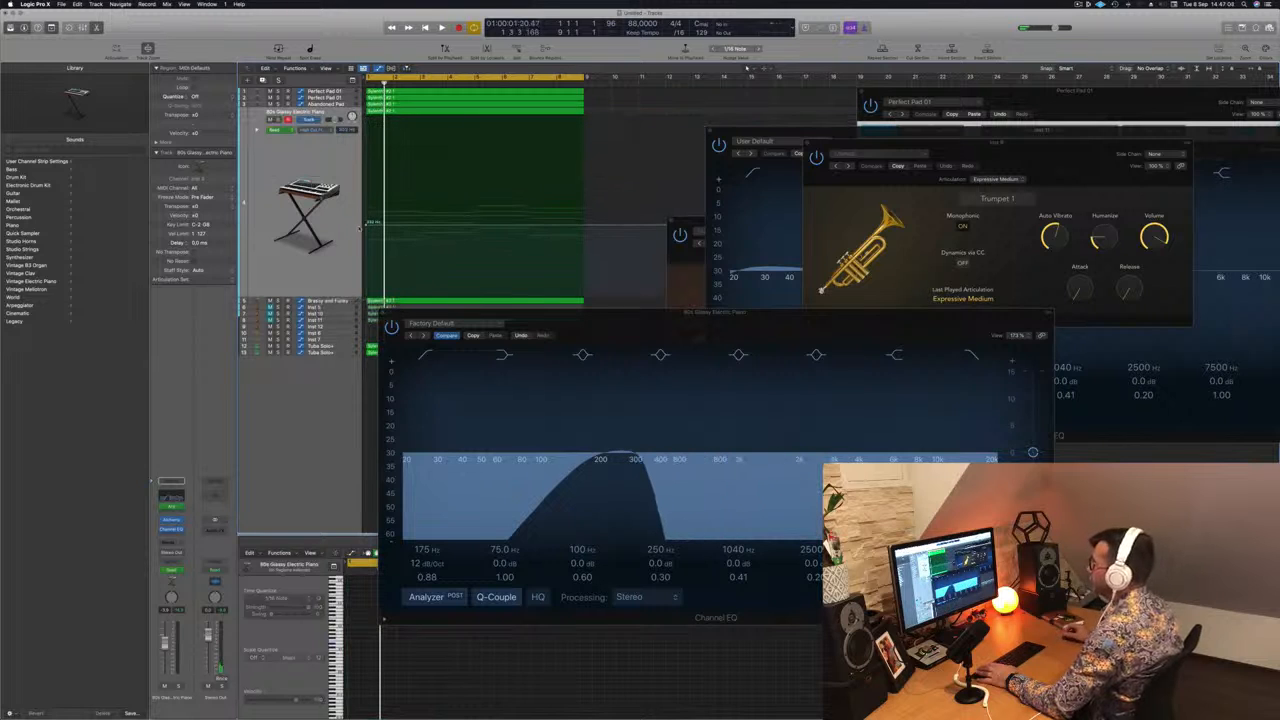
key(space)
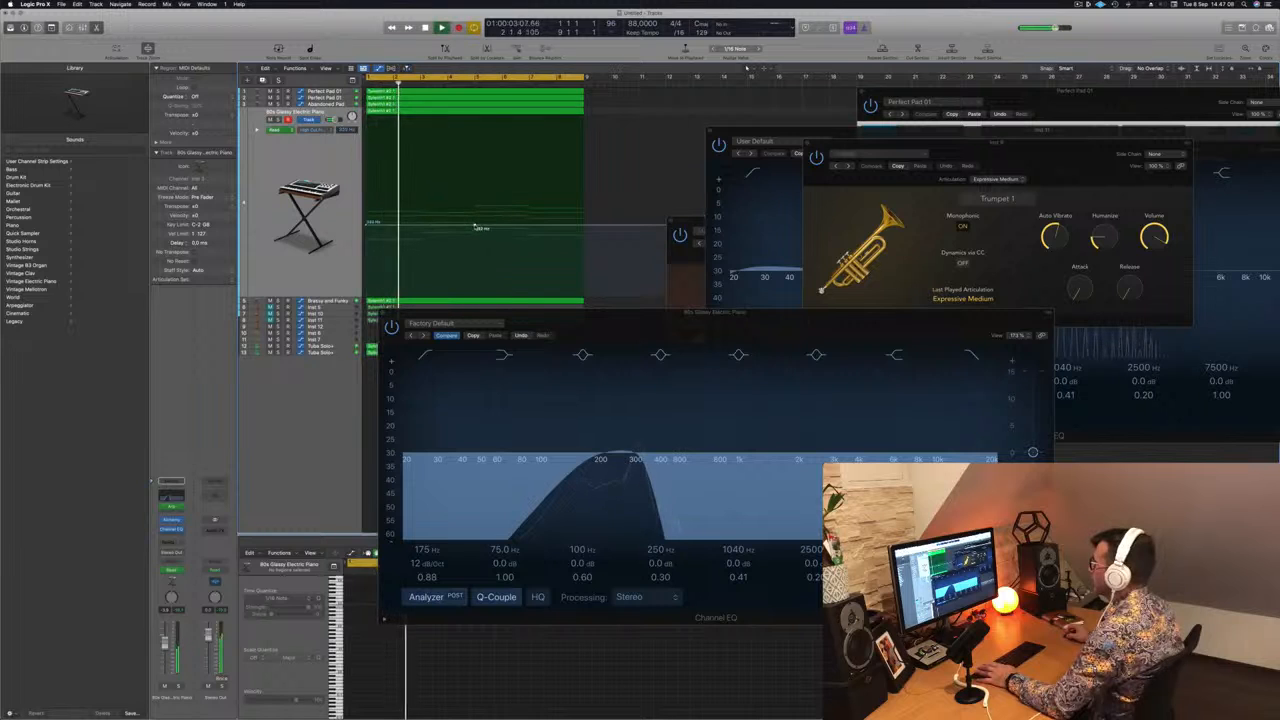
drag(475, 227, 475, 218)
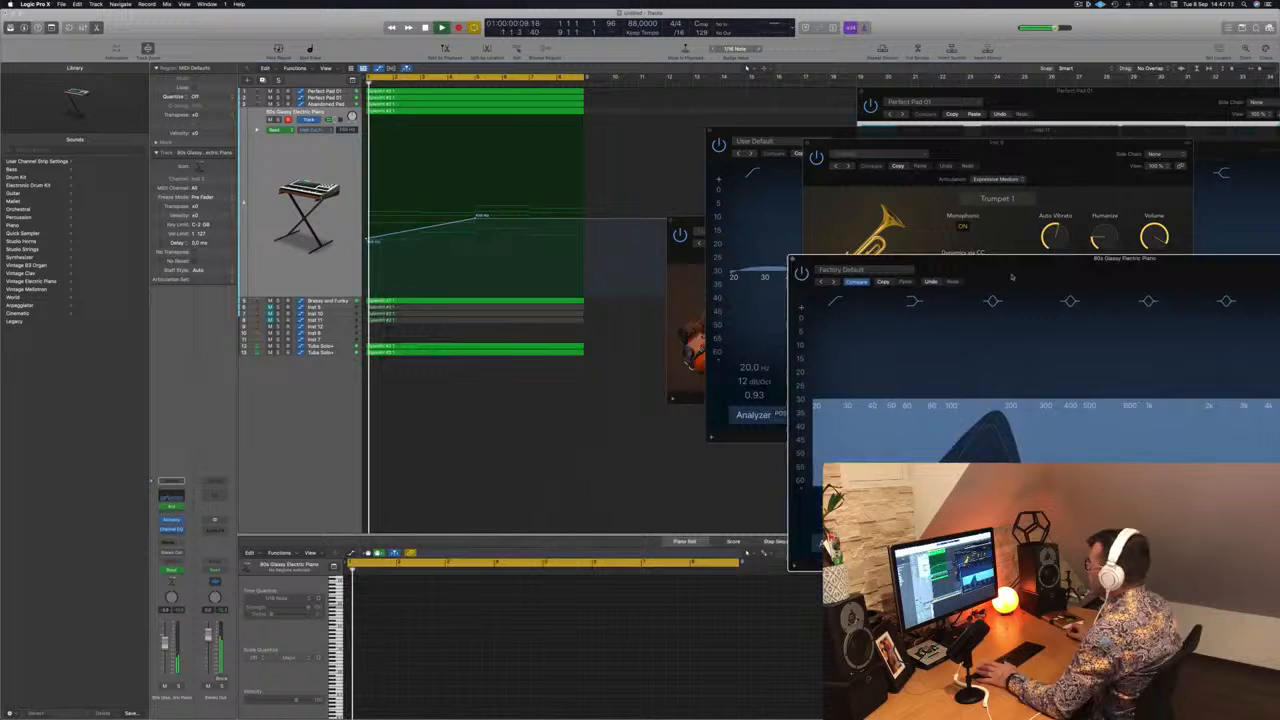
Group the two Tuba Solo tracks into a summing track stack.
drag(1012, 277, 1016, 274)
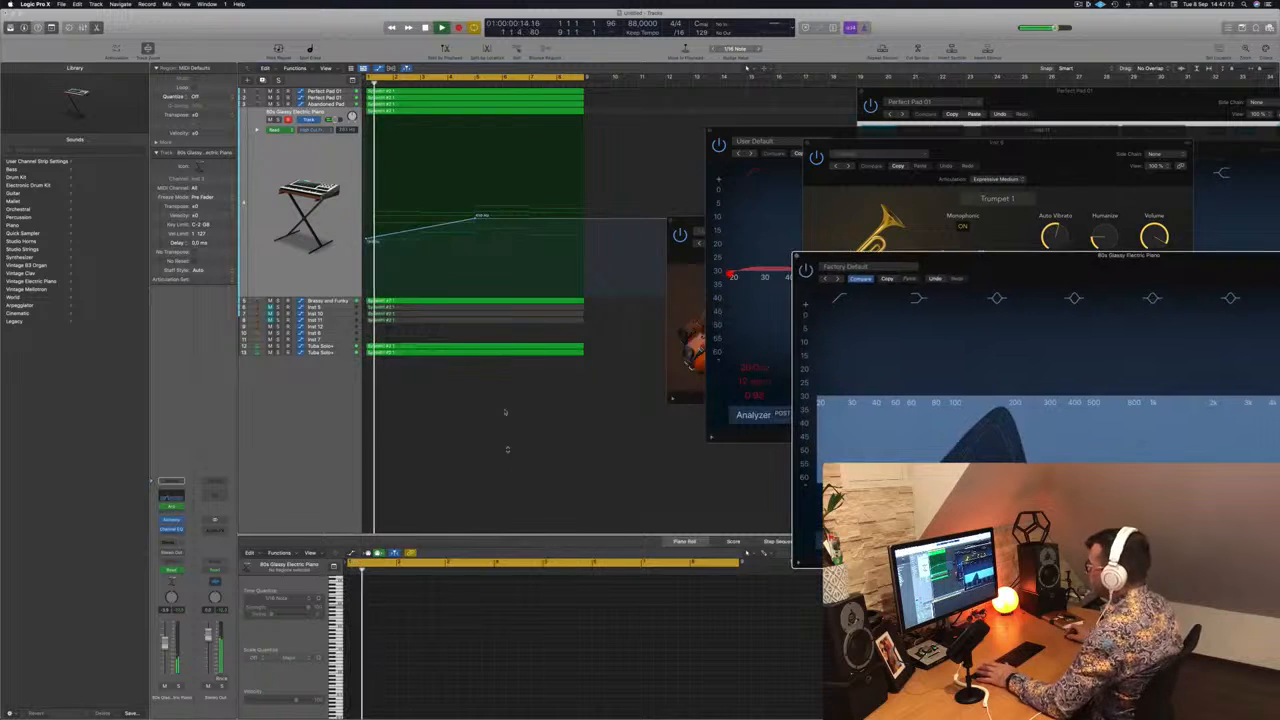
key(space)
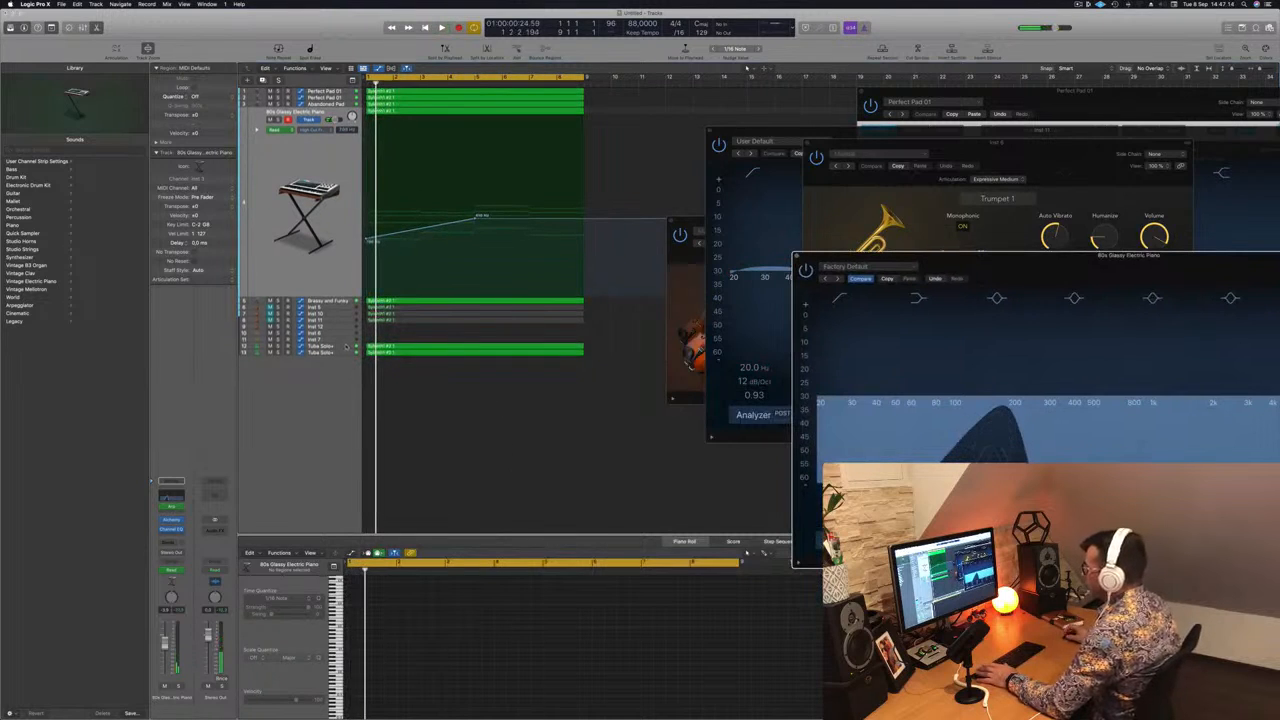
click(347, 347)
key(space)
right_click(343, 210)
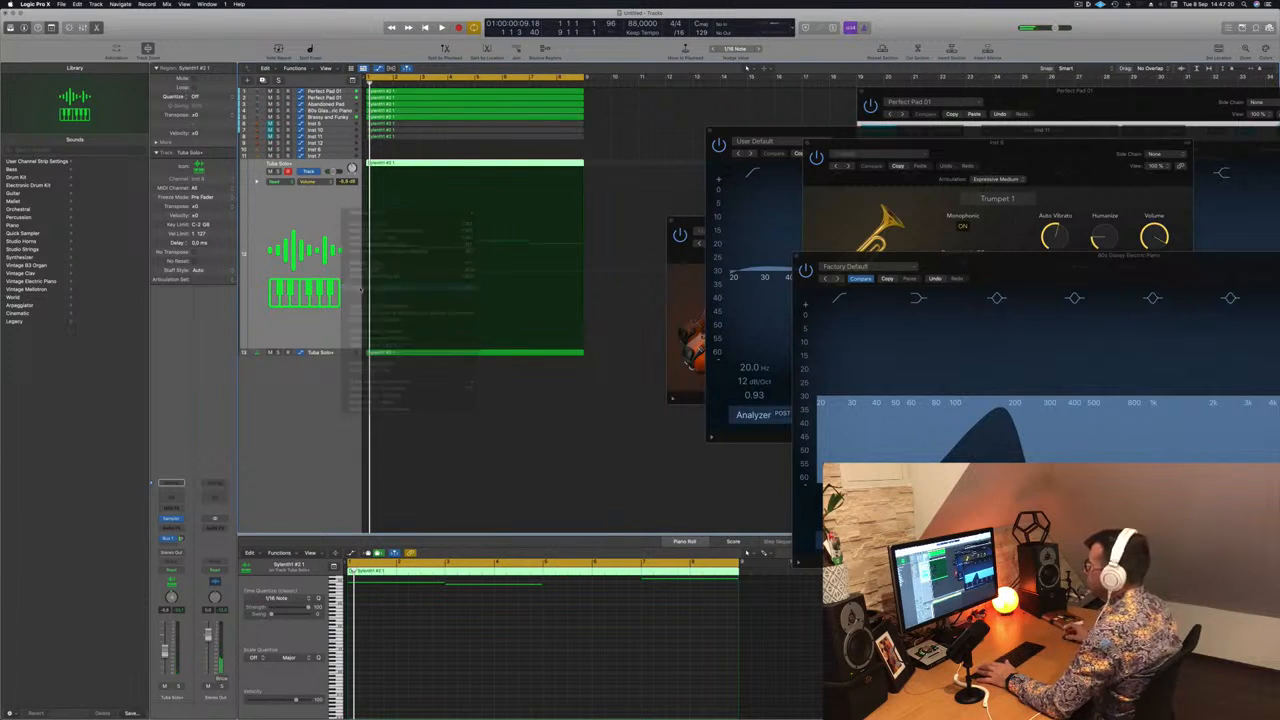
click(370, 287)
key(Return)
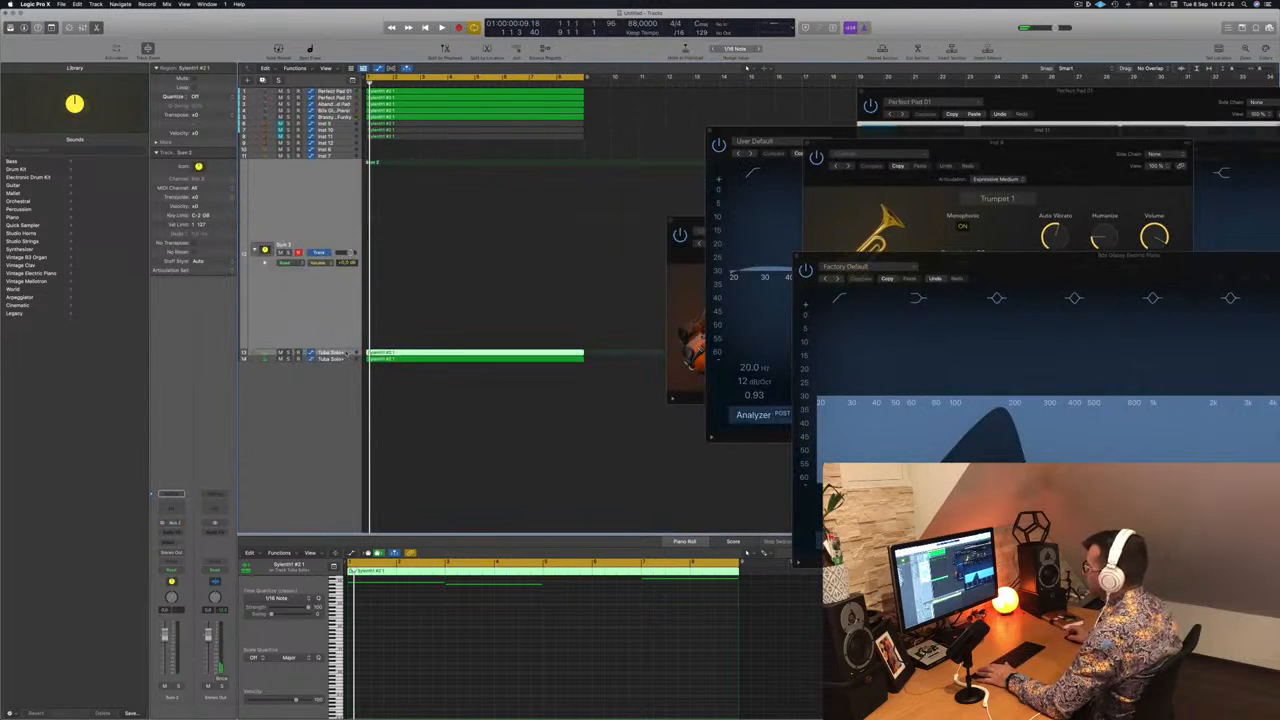
Play back the new tuba summing stack briefly and show its volume automation.
drag(347, 360, 342, 163)
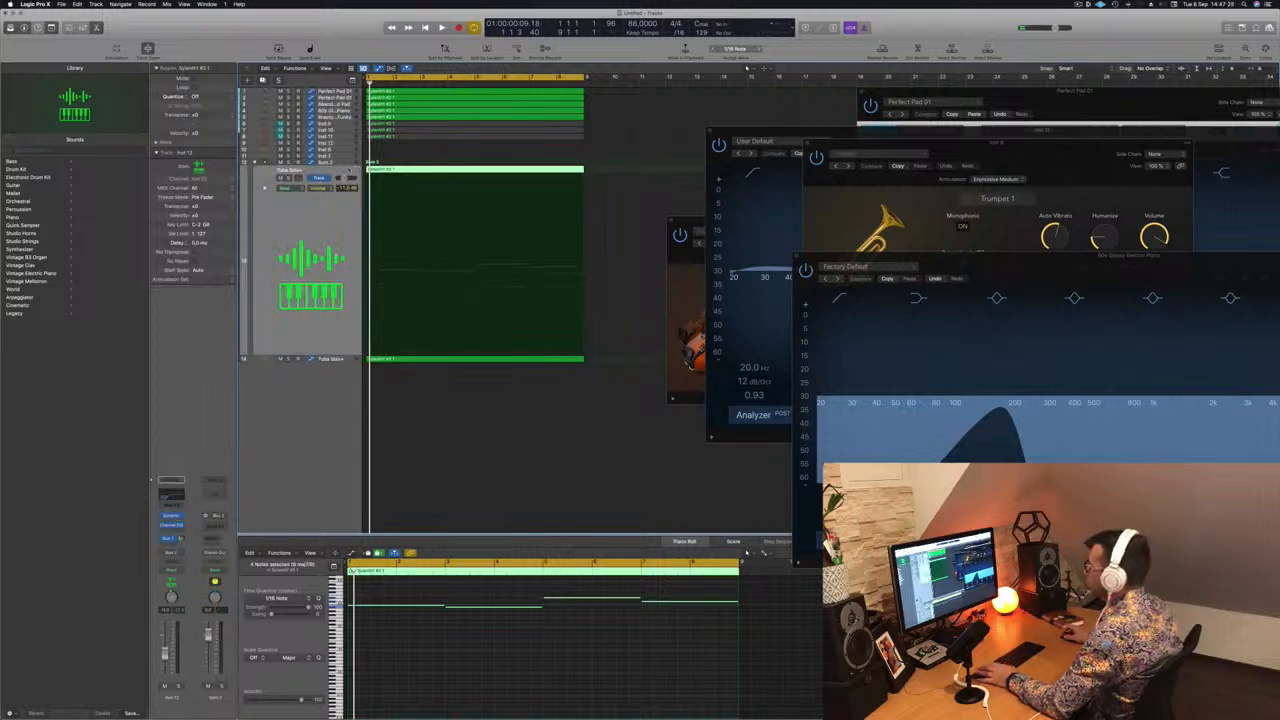
key(space)
key(Return)
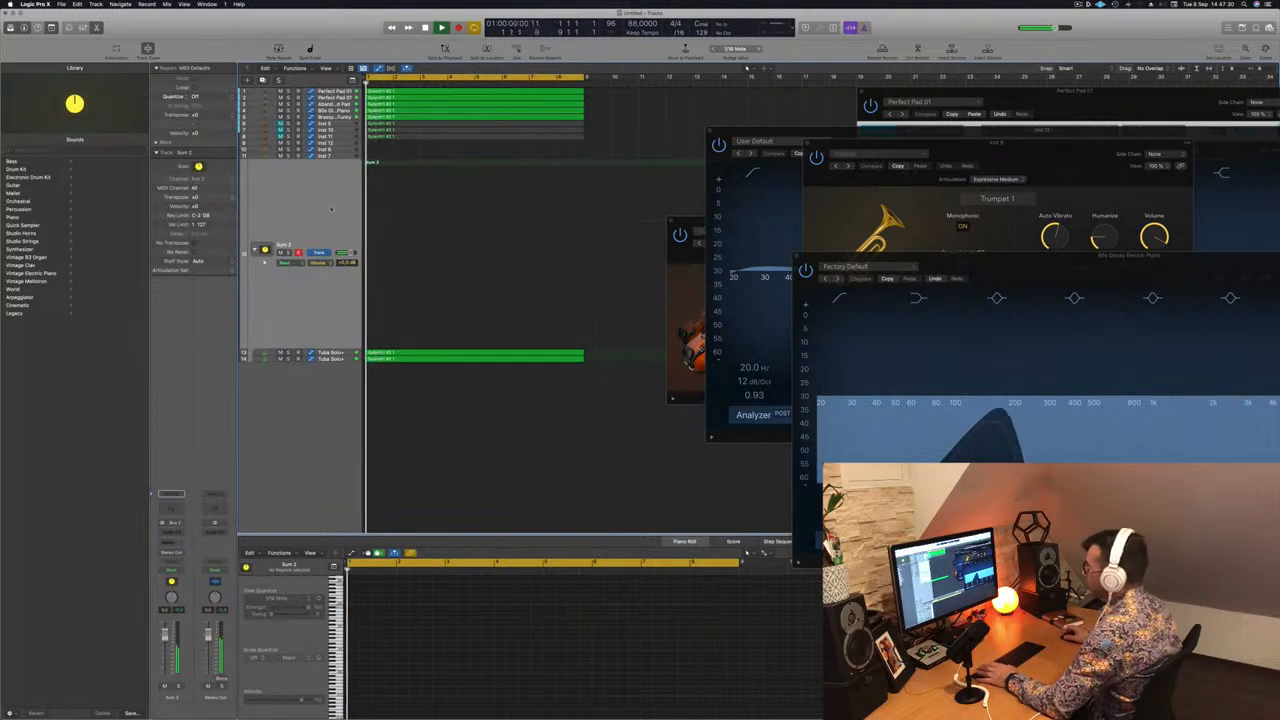
key(space)
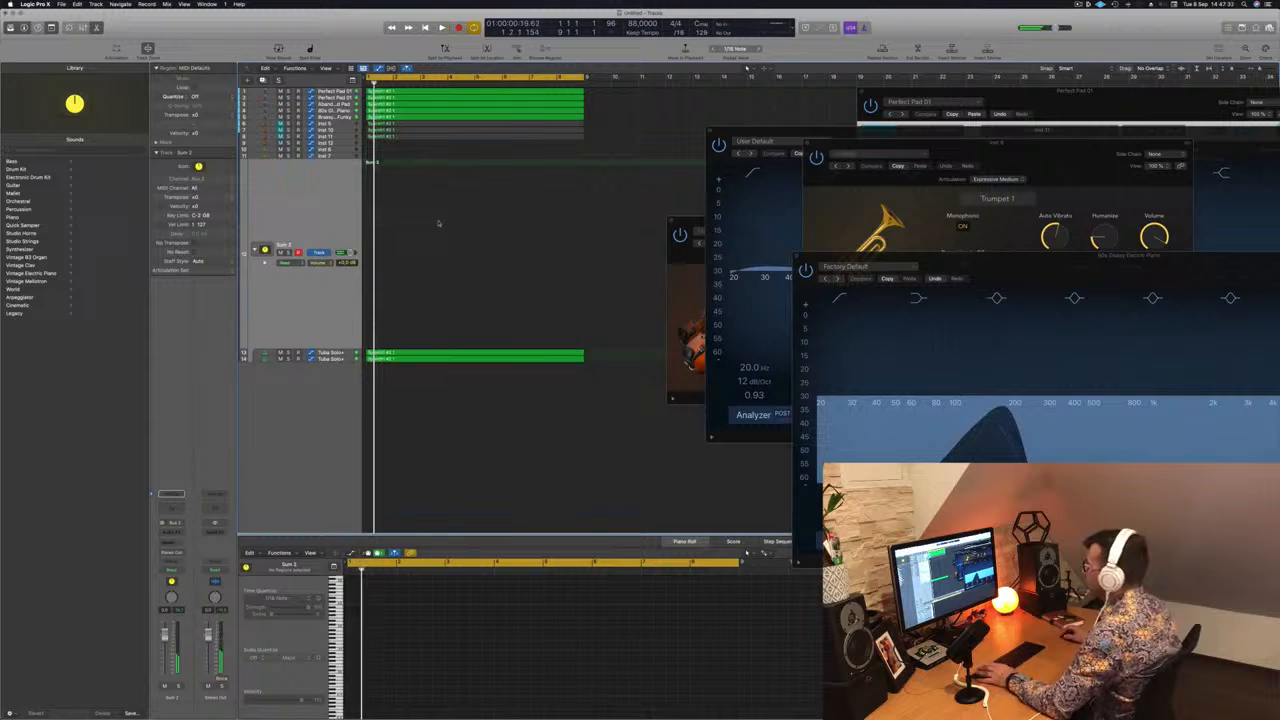
key(a)
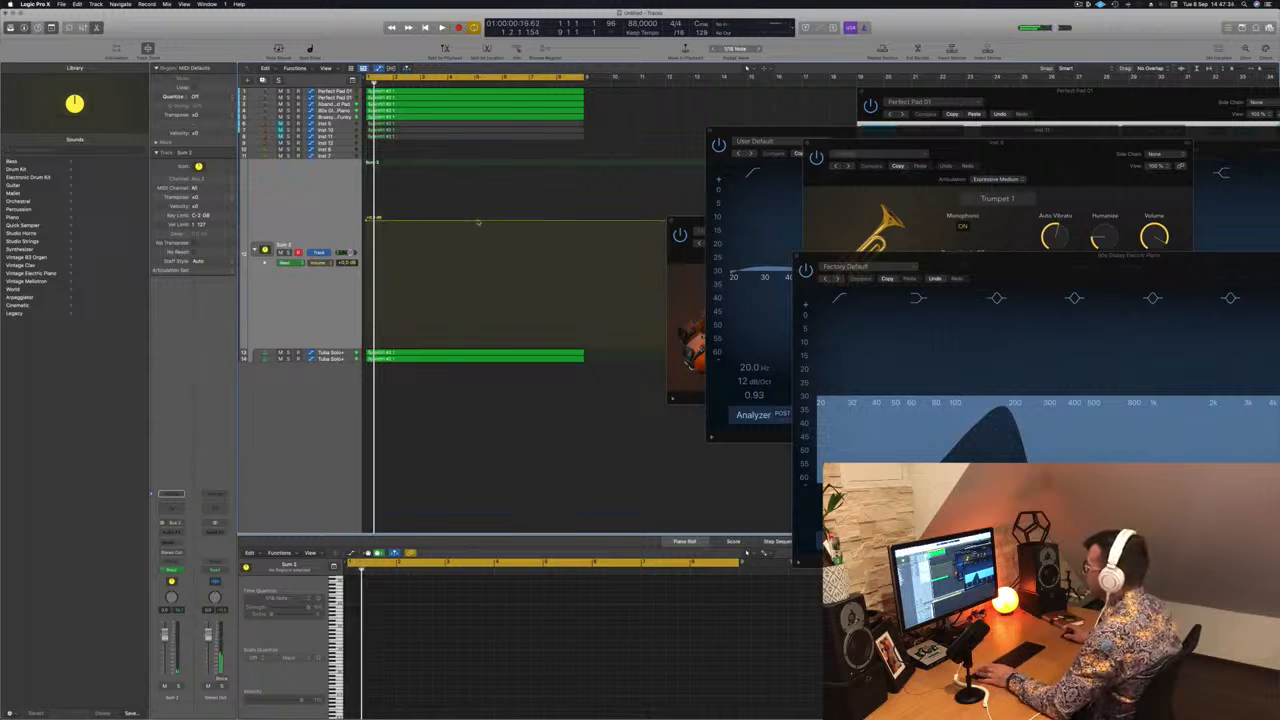
Draw a volume automation ramp on the Sum 2 stack, rising from a low level at bar 1 to bar 5.
drag(368, 220, 366, 287)
key(space)
key(space)
key(space)
scroll(414, 172, right, 3)
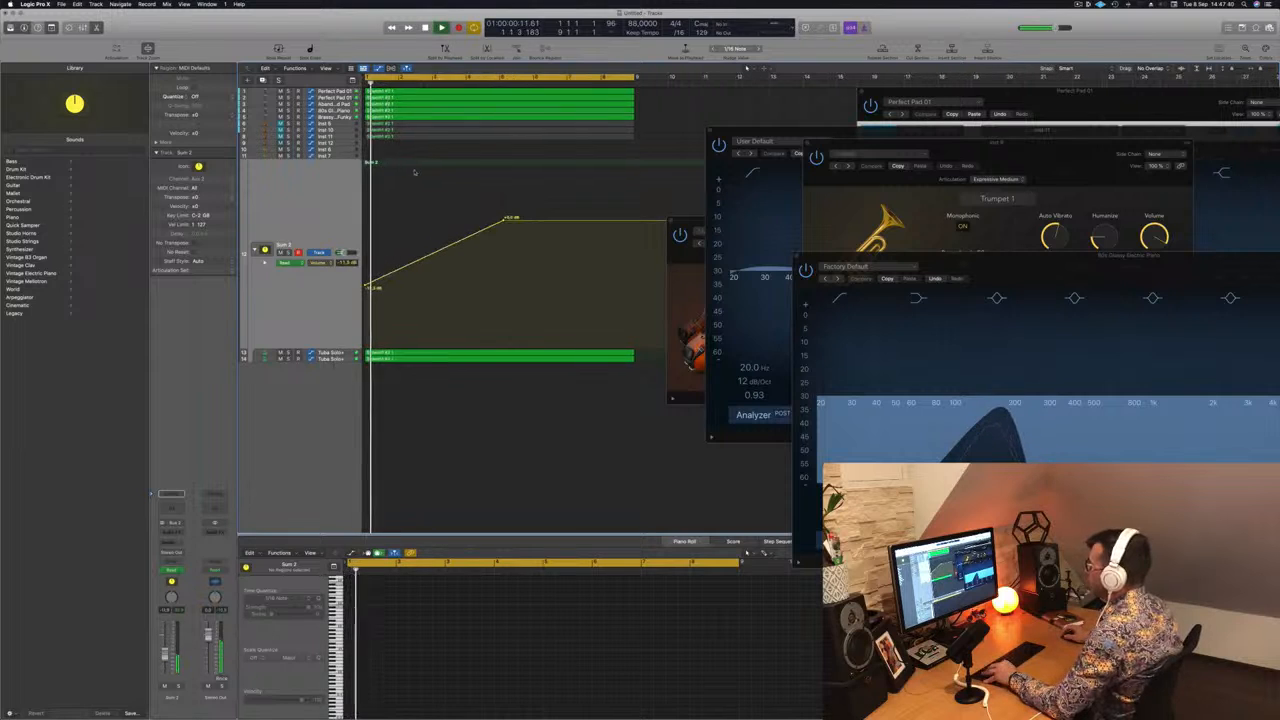
scroll(414, 172, down, 3)
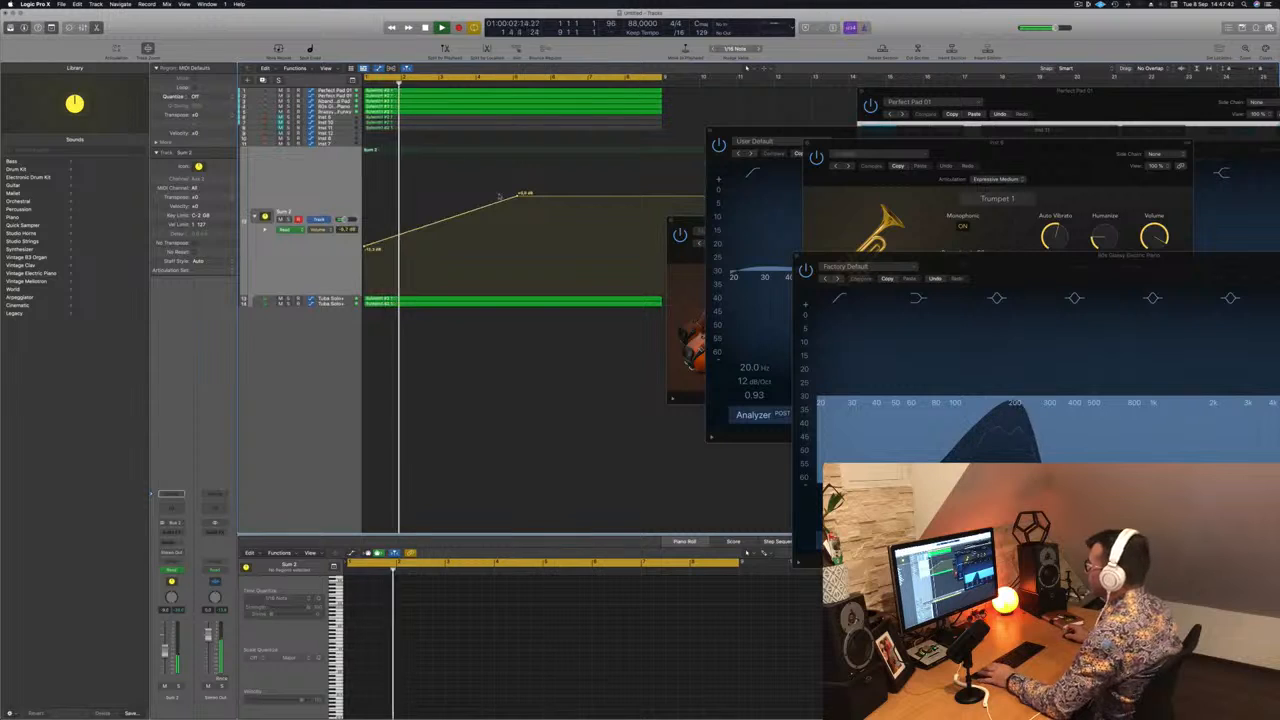
Lower the Sum 2 volume peak at bar 5, drop it to about -13 dB there, and draw a second rise to bar 9.
drag(518, 195, 515, 250)
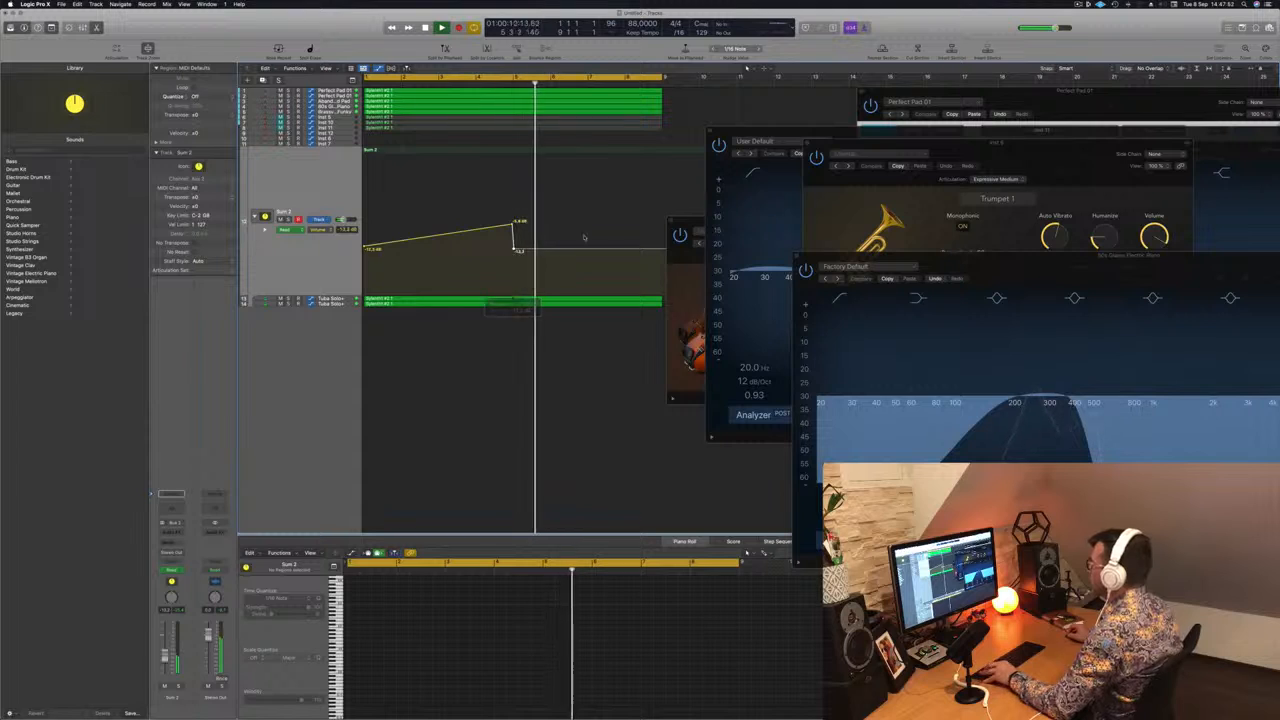
drag(704, 220, 914, 223)
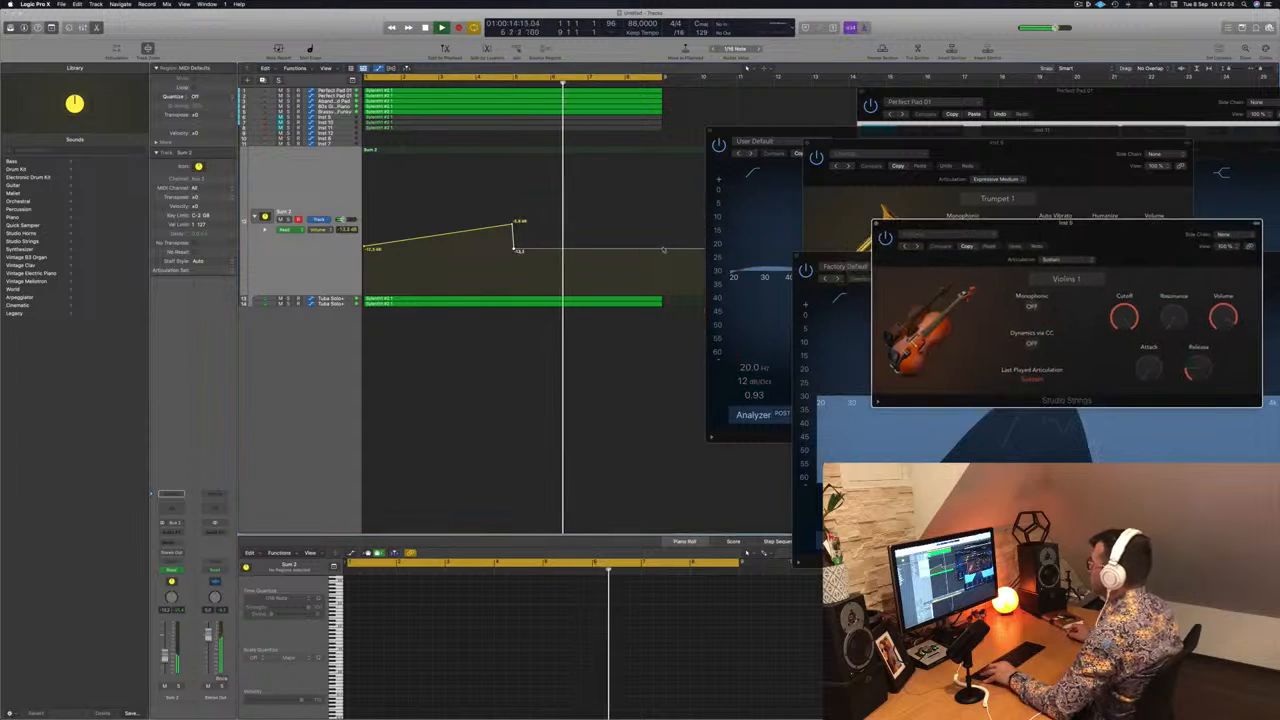
click(663, 250)
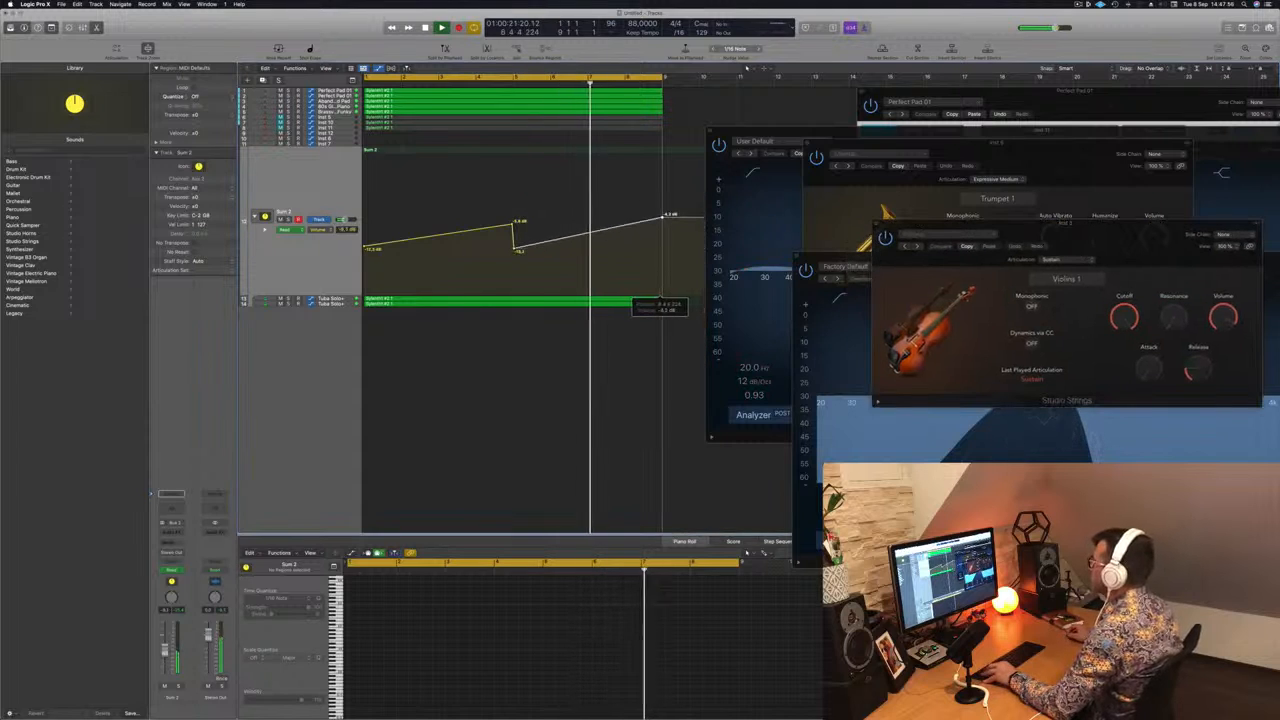
key(z)
key(space)
Move the open Channel EQ window aside to clear the arrangement area.
scroll(557, 186, right, 10)
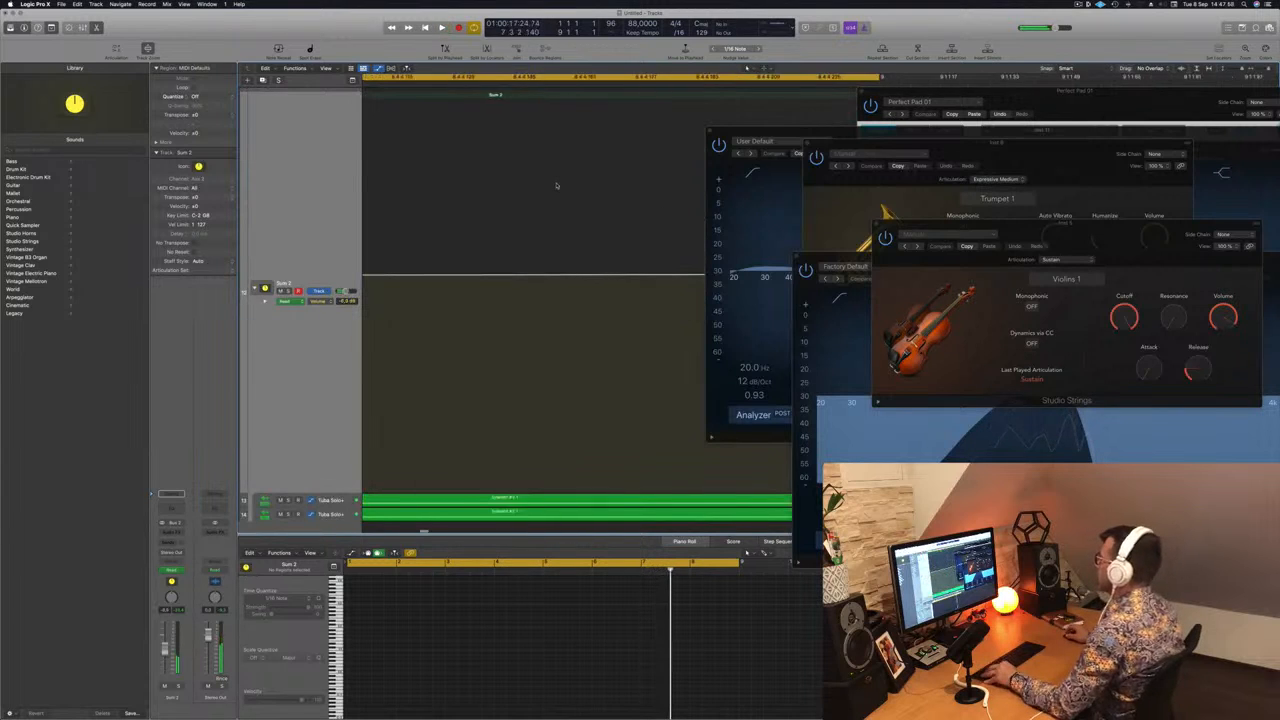
click(760, 158)
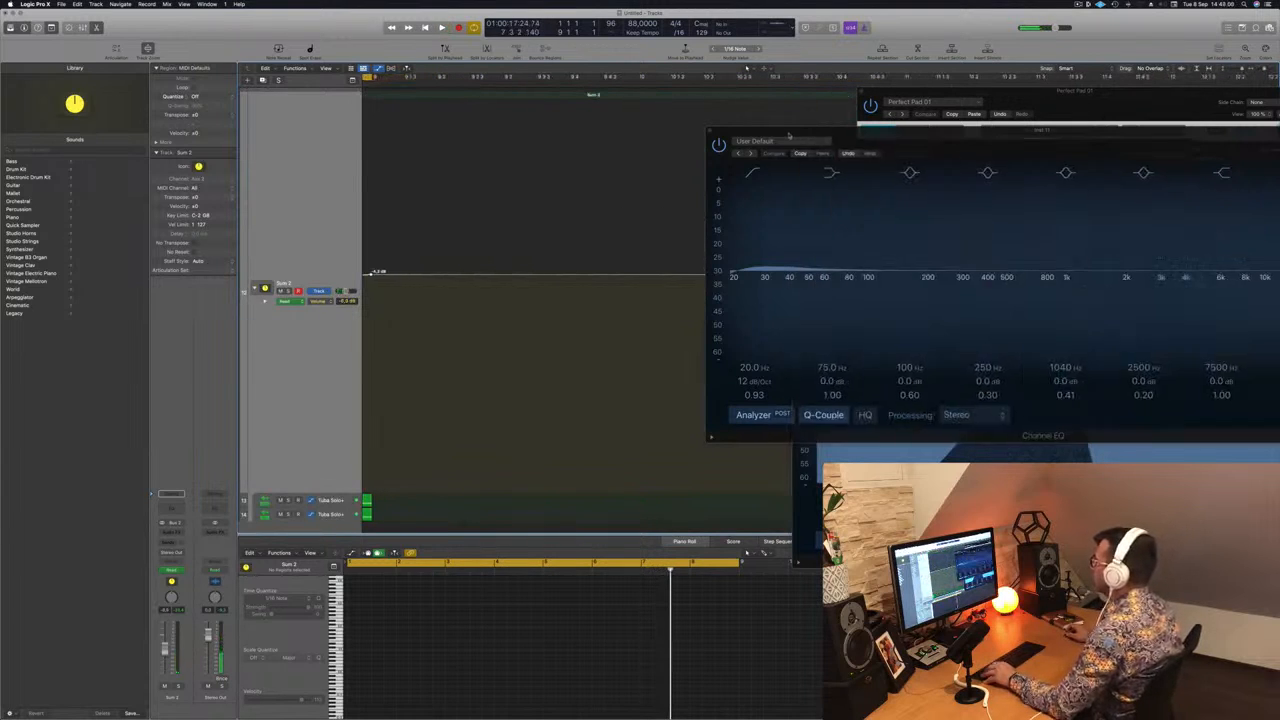
key(super+Left)
key(super+Left)
key(super+Left)
key(super+Left)
key(super+Left)
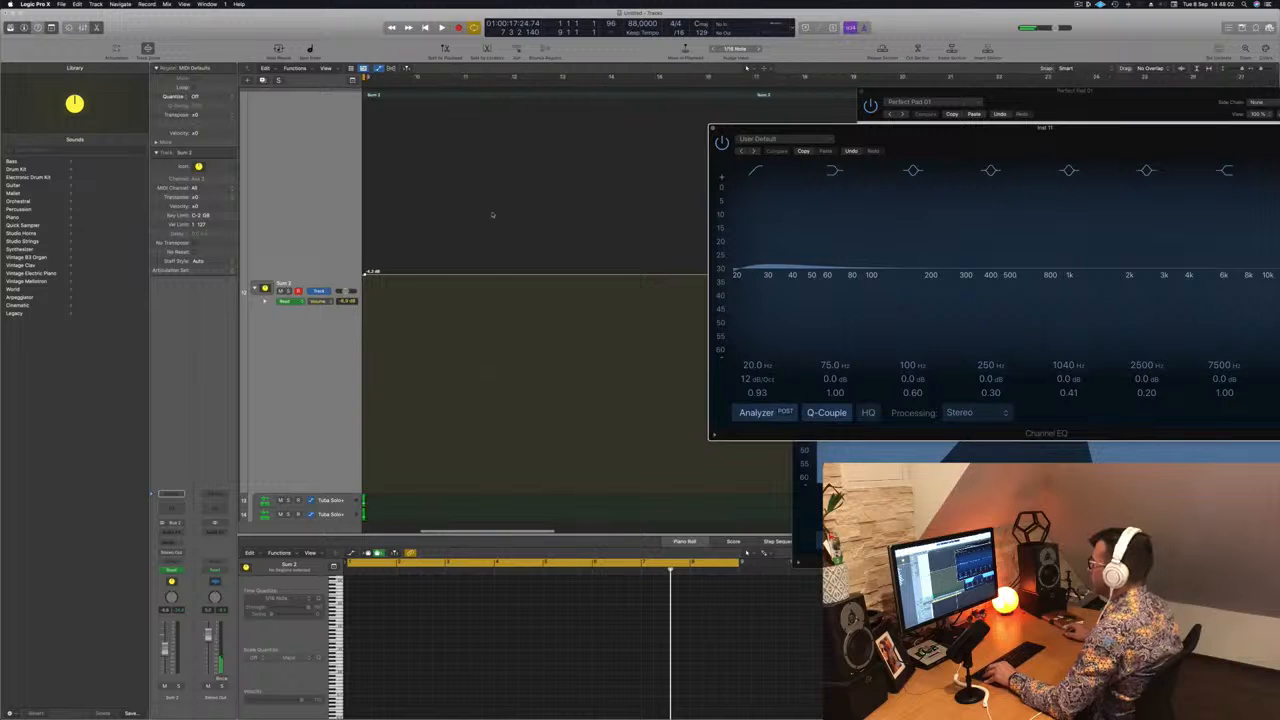
scroll(494, 212, left, 10)
key(super+Left)
key(super+Left)
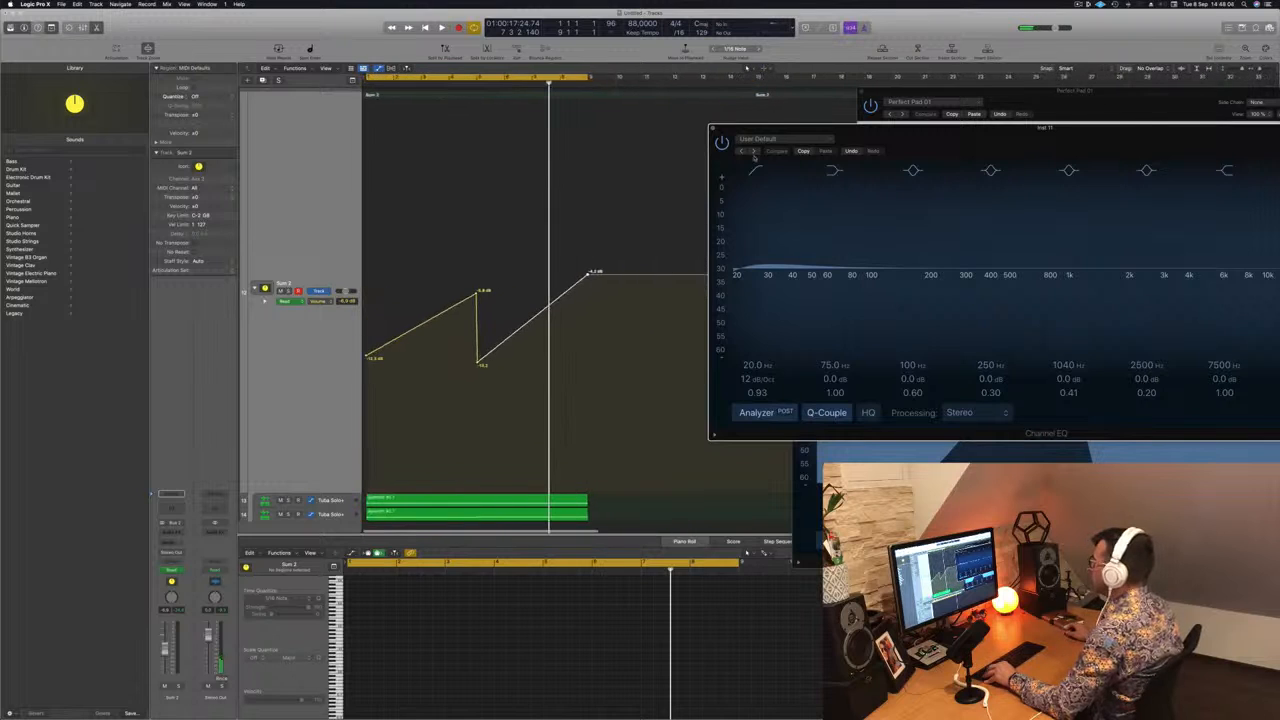
drag(778, 127, 1168, 187)
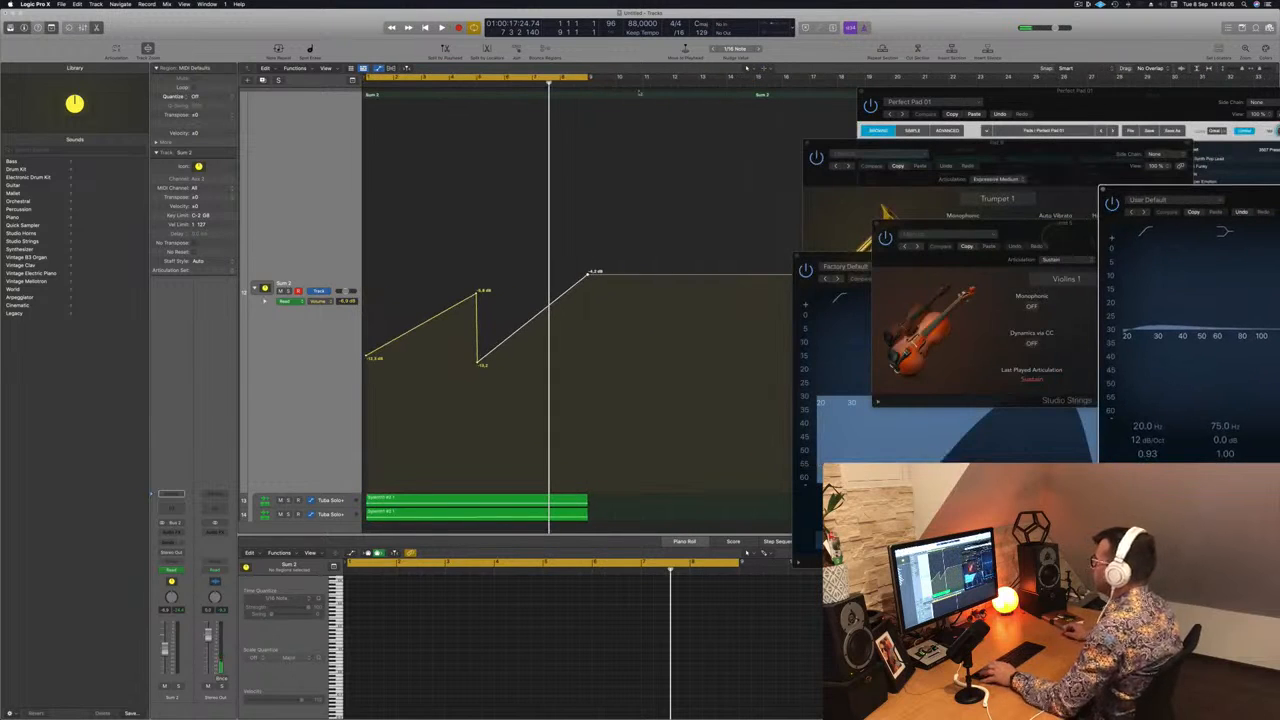
Repeat all regions with their automation until four copies fill bars 1 to 33, and extend the cycle range over them.
click(642, 82)
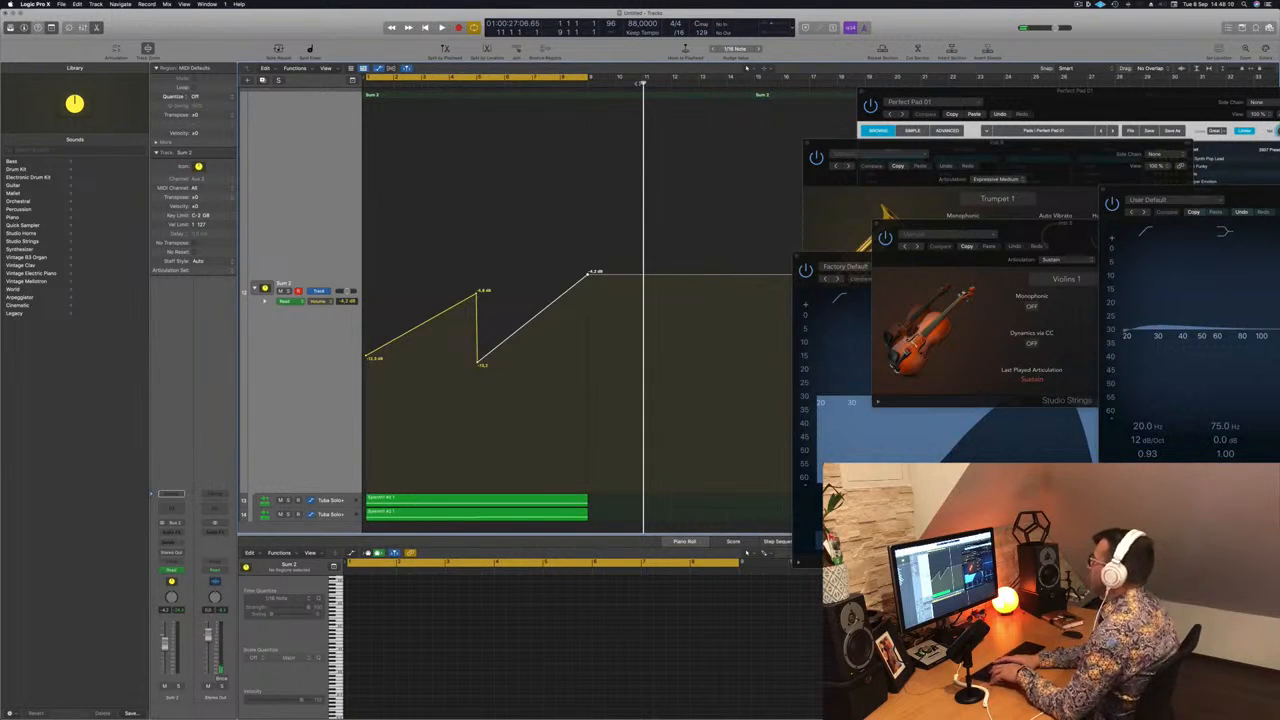
key(super+r)
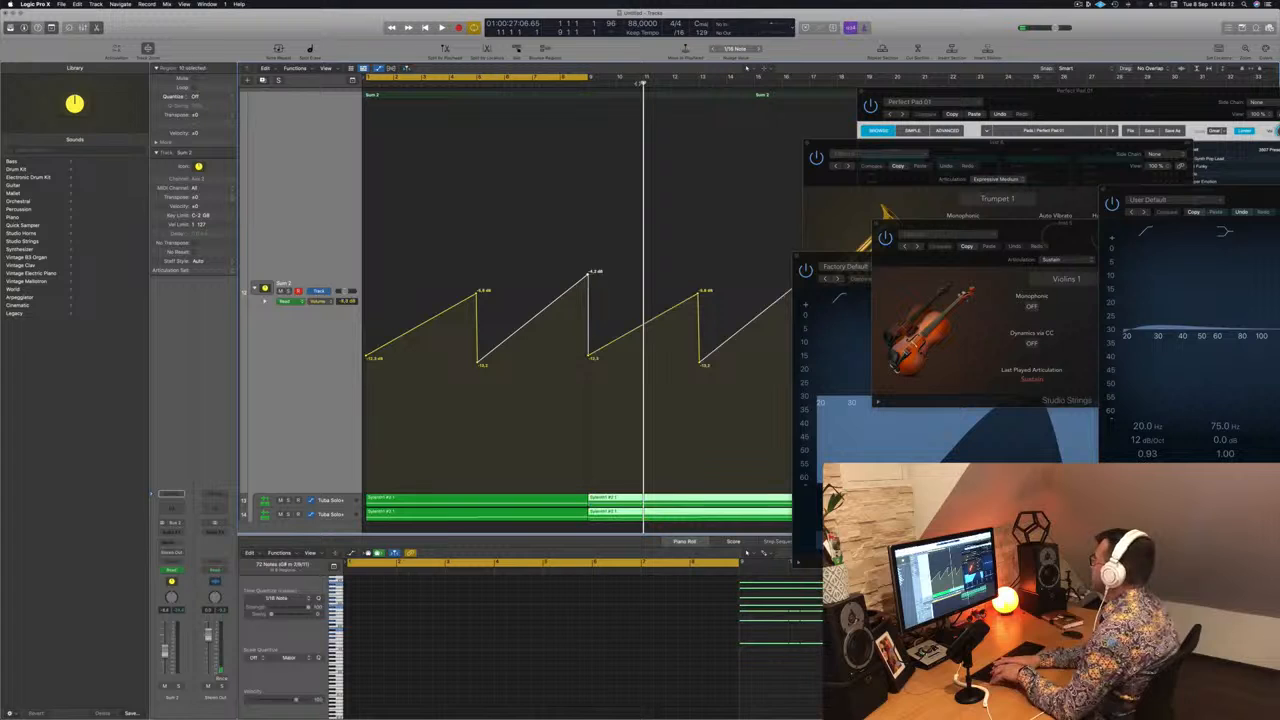
ctrl+alt+click(566, 86)
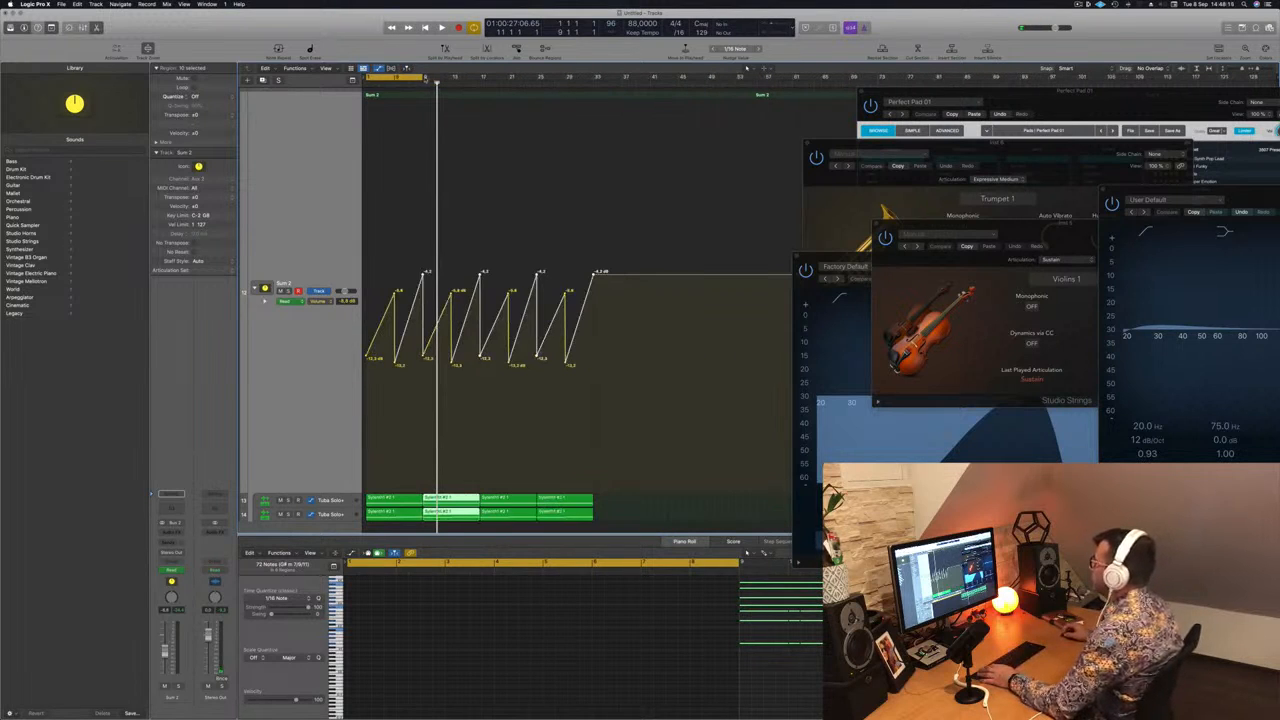
drag(423, 77, 595, 90)
key(space)
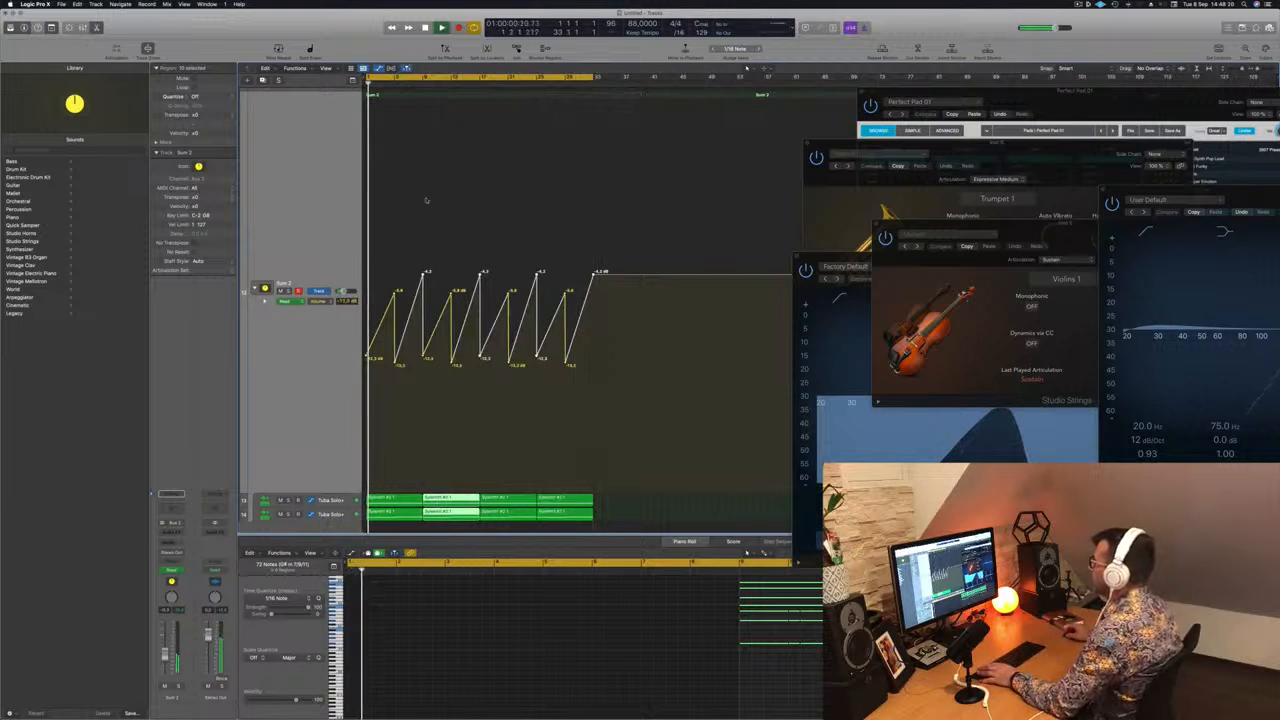
Close the Trumpet 1 instrument window and reposition the Perfect Pad 01 Alchemy window above the other plug-ins.
scroll(517, 186, up, 5)
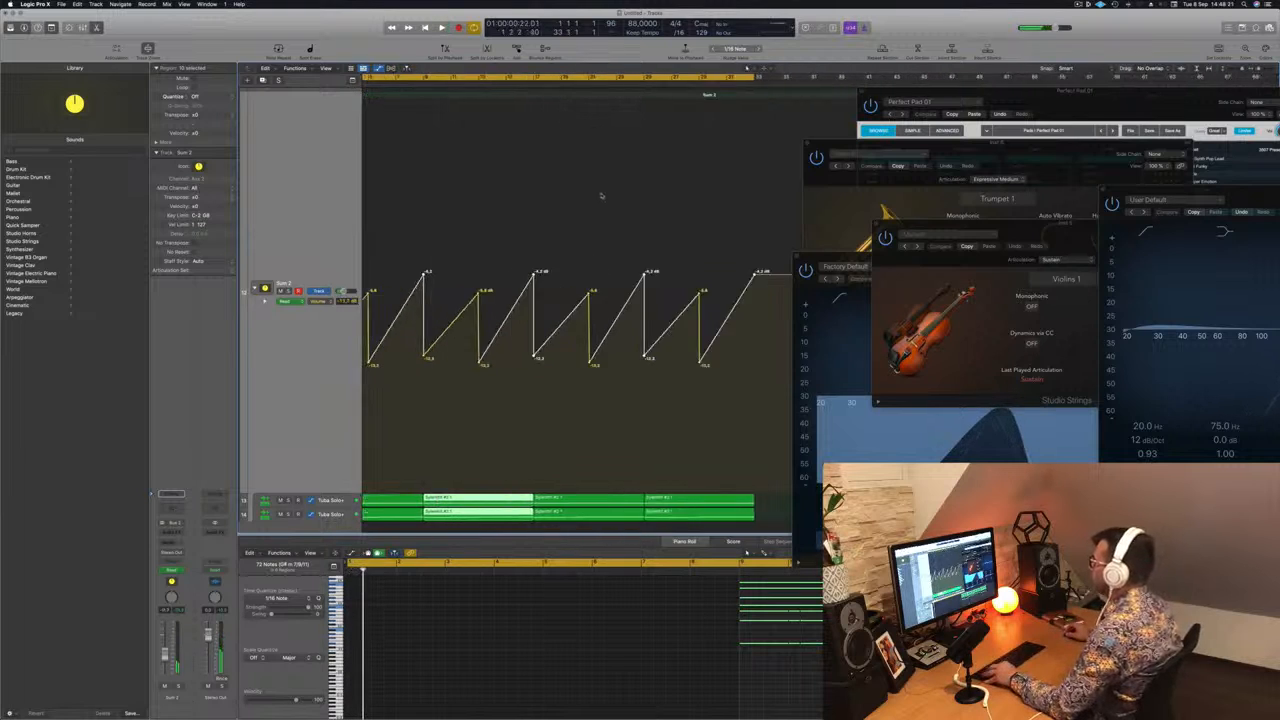
click(335, 160)
scroll(334, 168, down, 5)
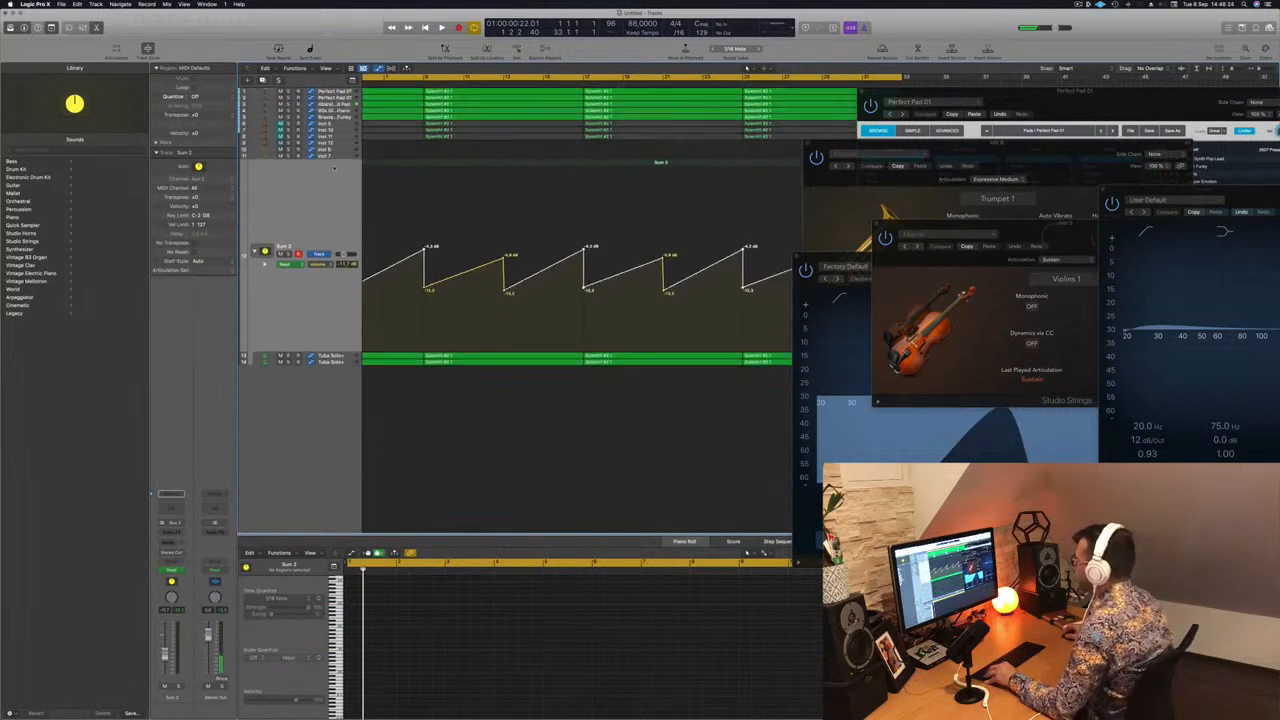
scroll(334, 168, down, 1)
scroll(484, 186, left, 4)
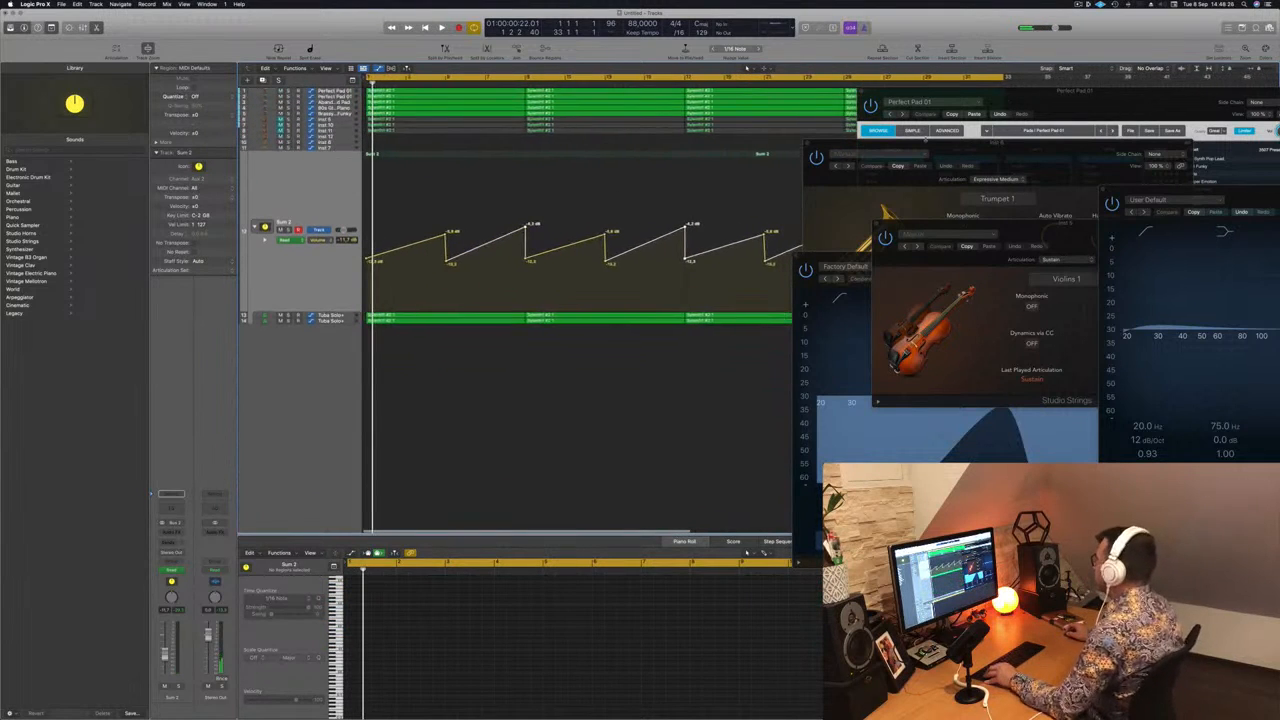
drag(925, 142, 973, 143)
click(855, 145)
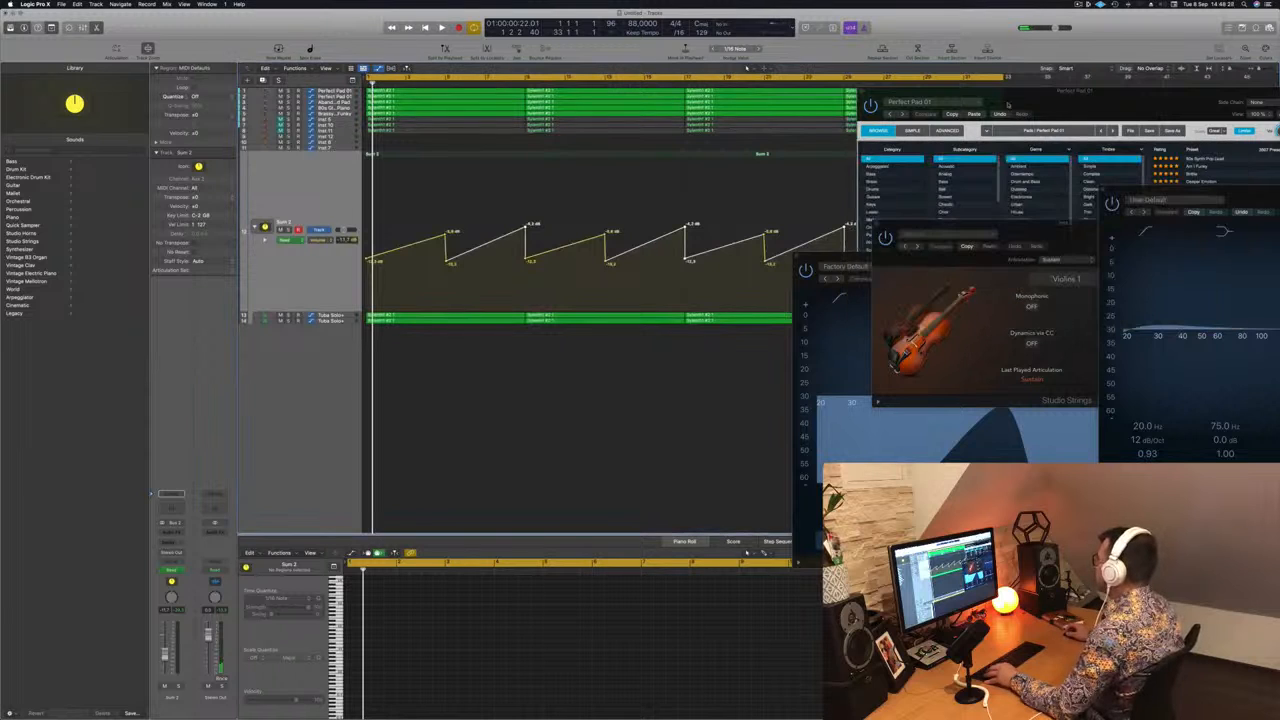
drag(1041, 101, 1016, 65)
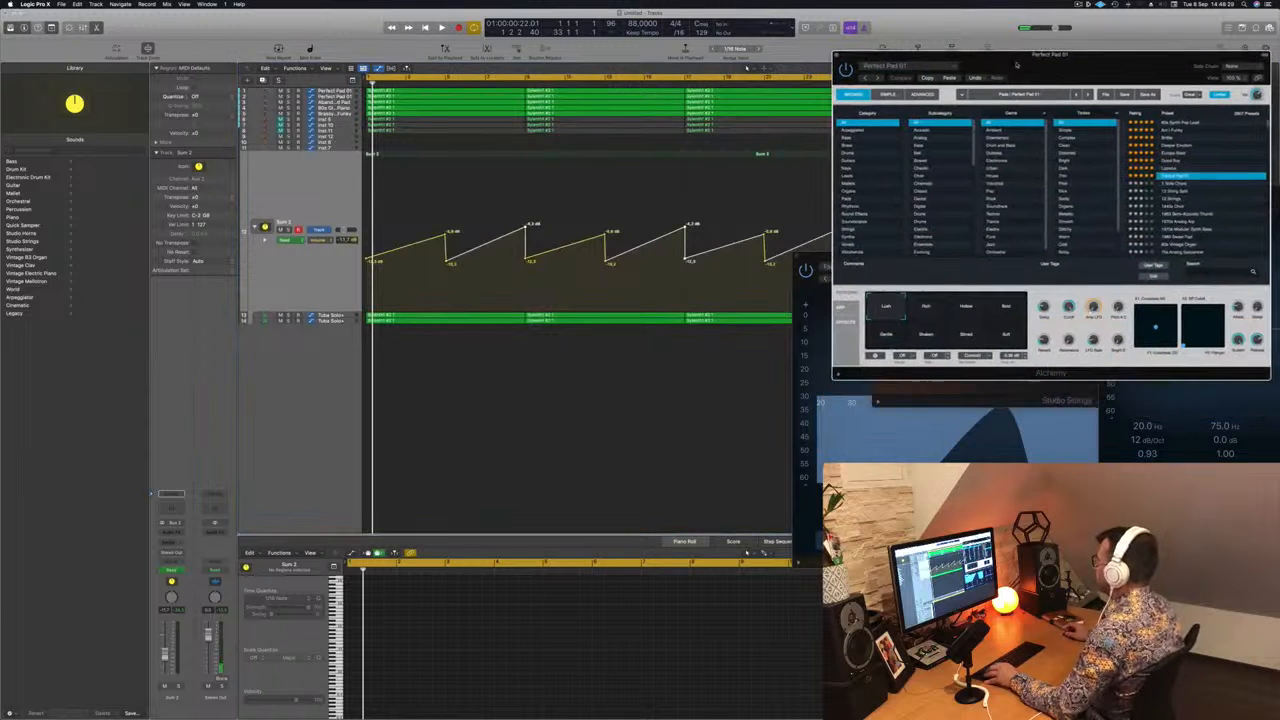
Lower the Sum 2 volume automation to the minimum at bar 1 and the first peak at bar 5 to about -13 dB.
click(327, 278)
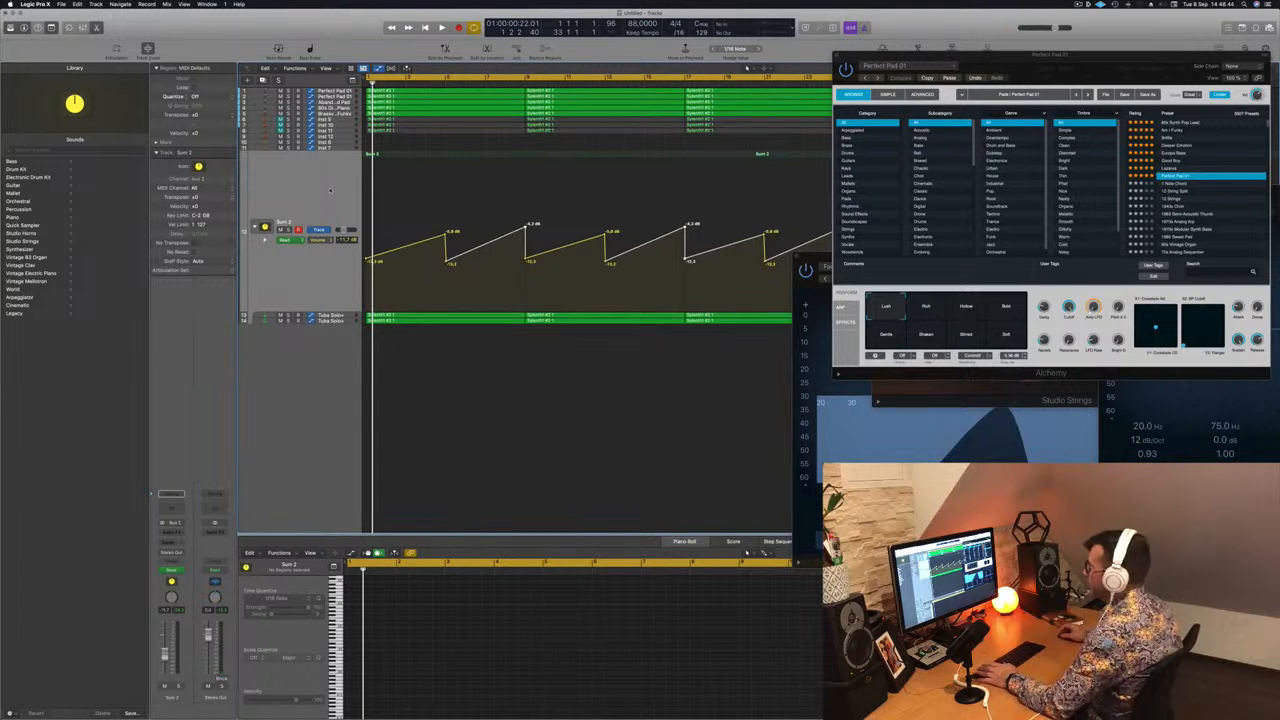
key(space)
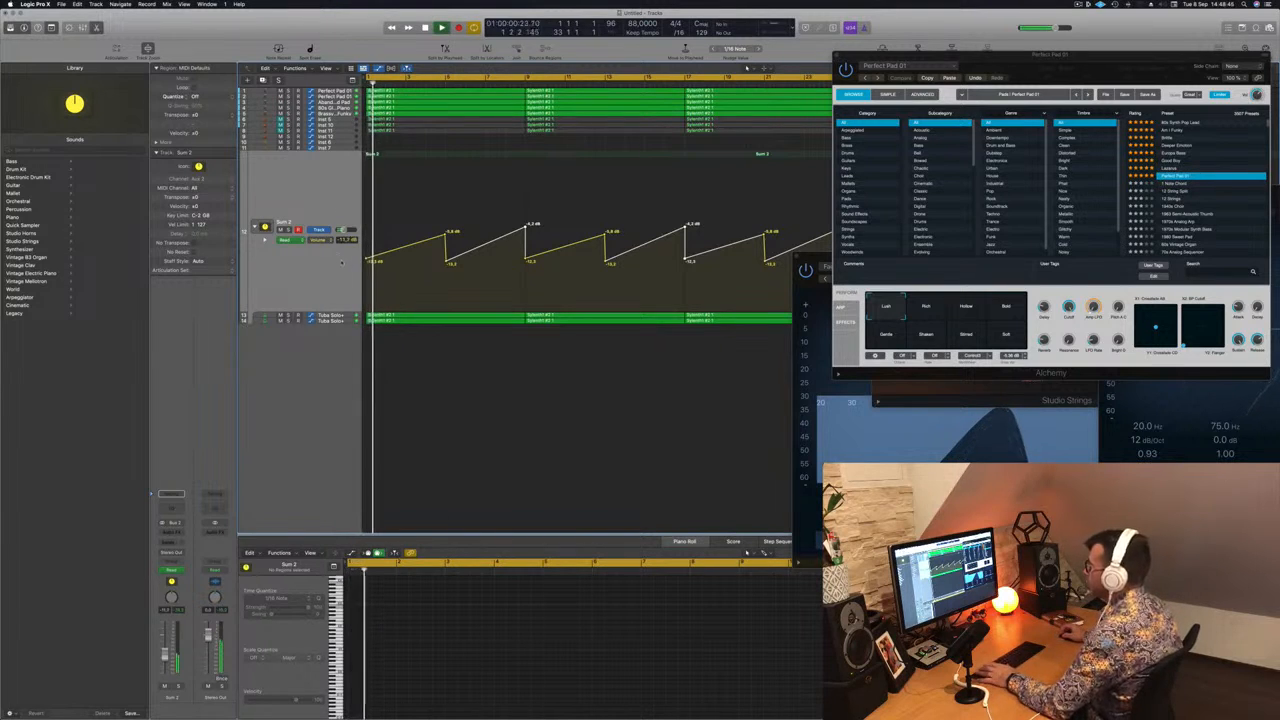
drag(367, 261, 367, 291)
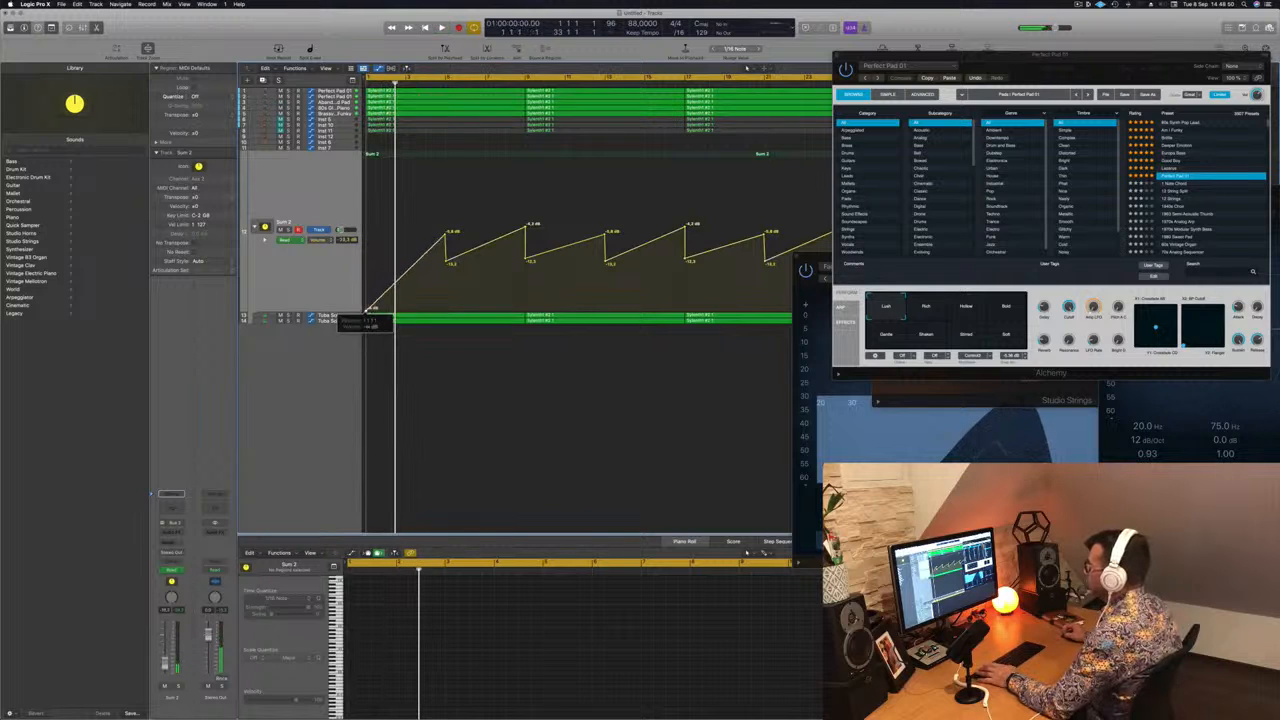
drag(445, 231, 445, 256)
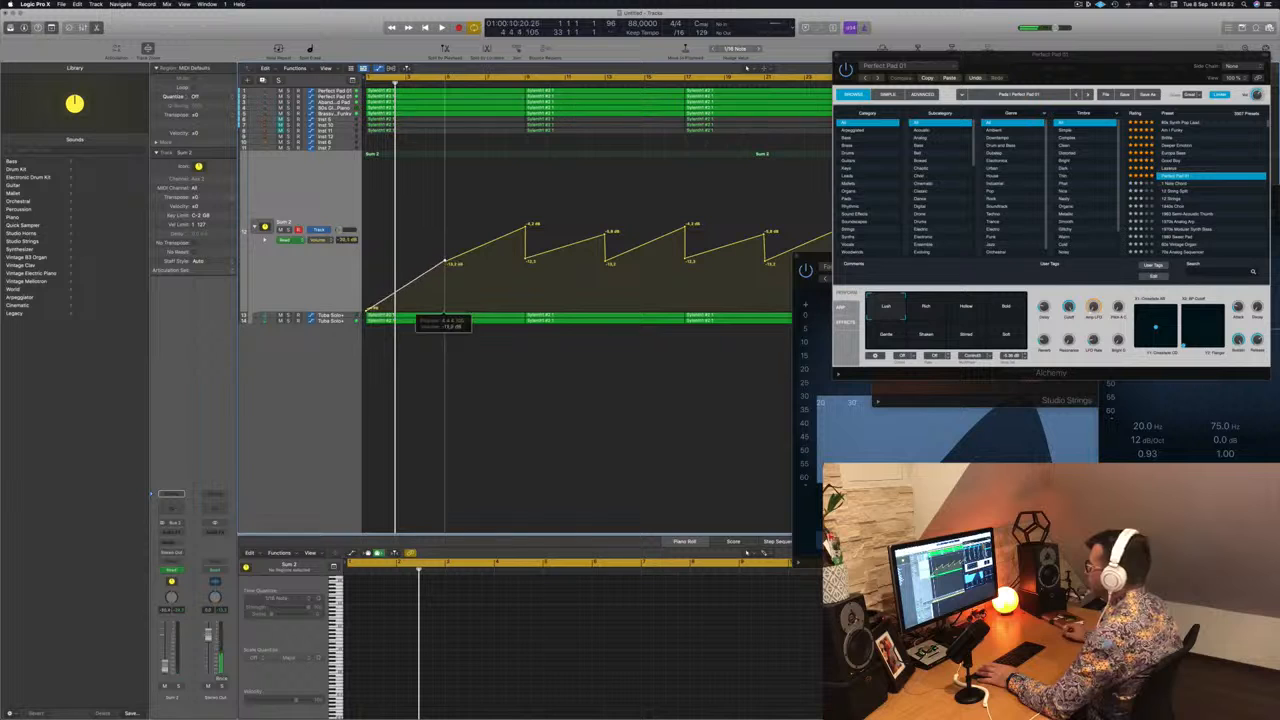
Play back the tuba fade-in while inspecting the Tuba Solo, Sum 2 and Perfect Pad 01 tracks.
key(space)
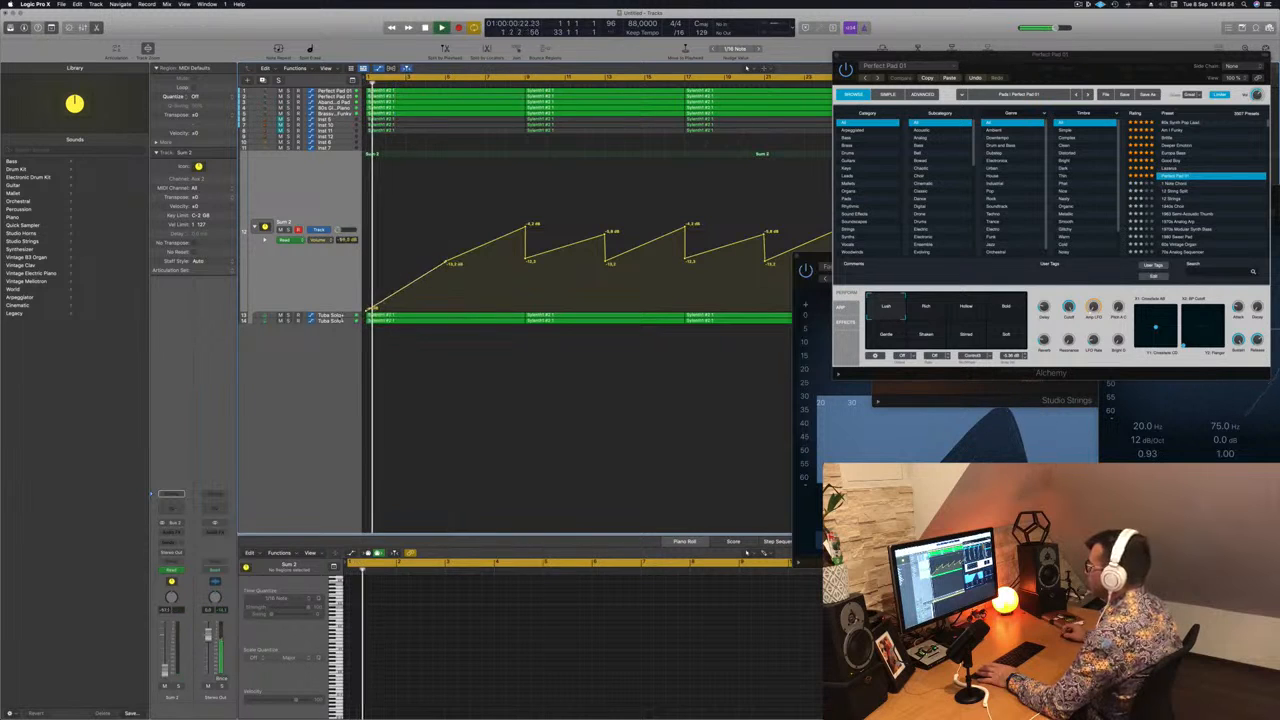
click(342, 316)
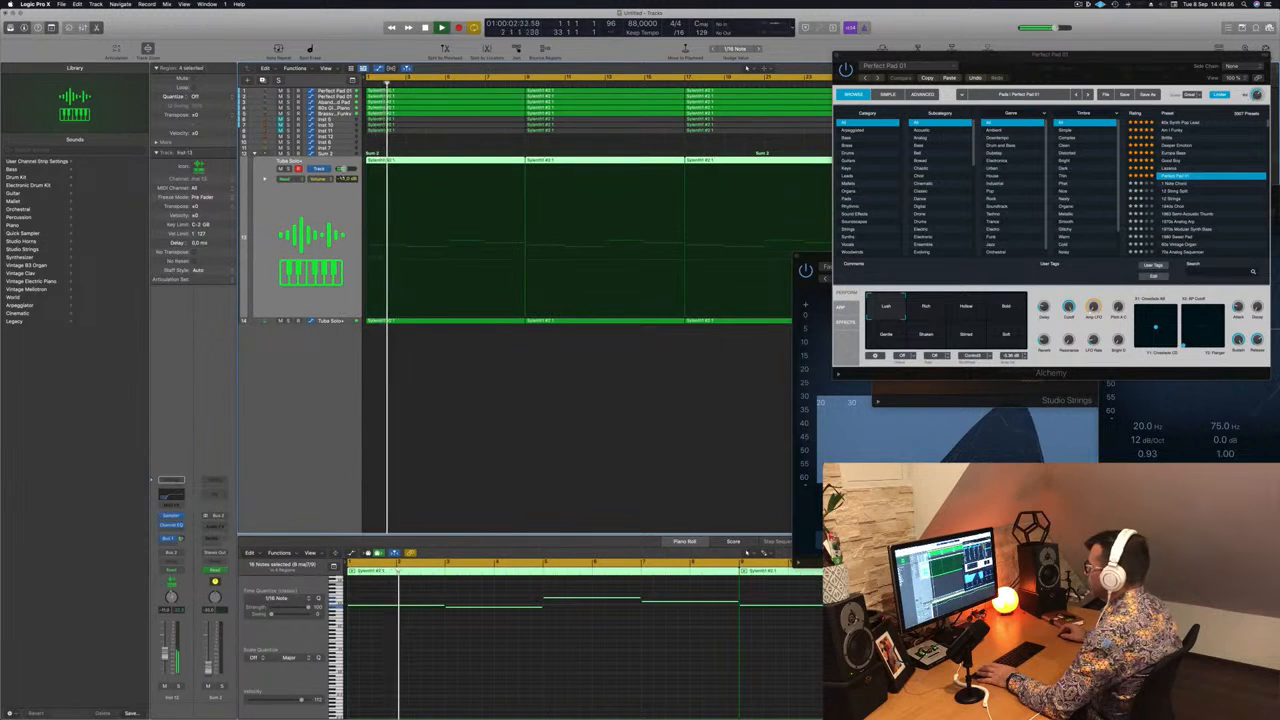
click(344, 156)
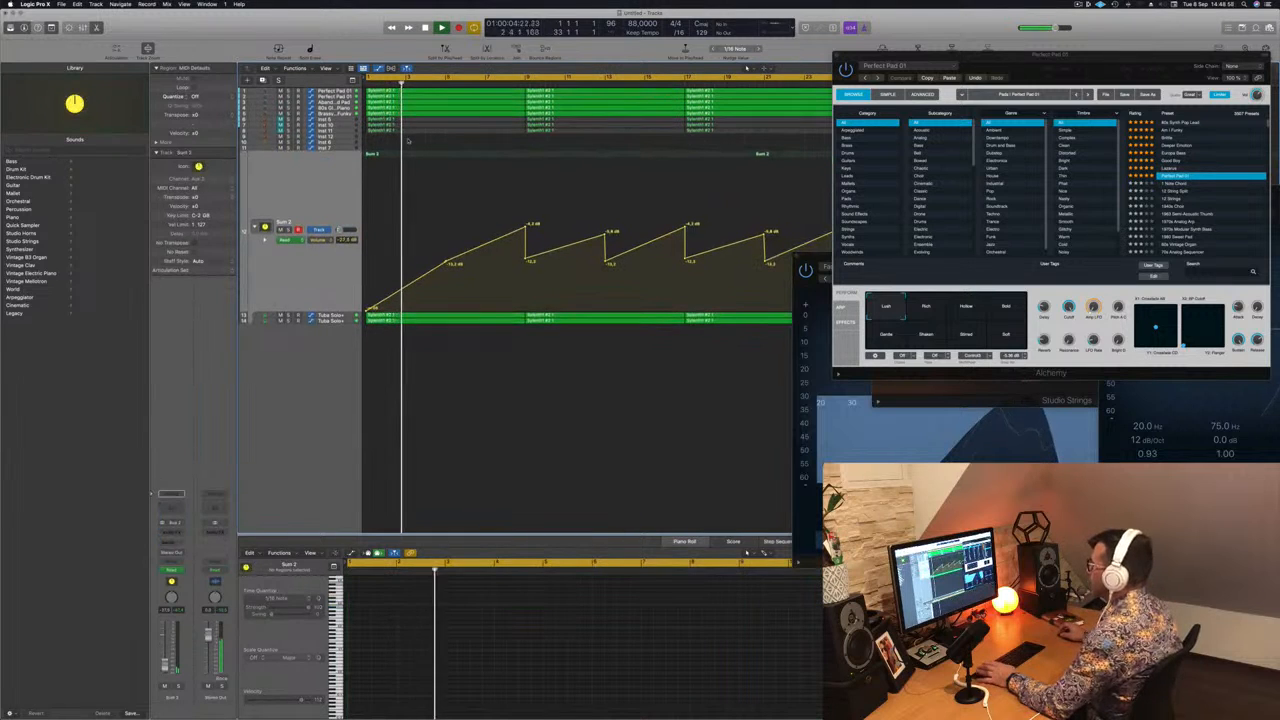
click(336, 92)
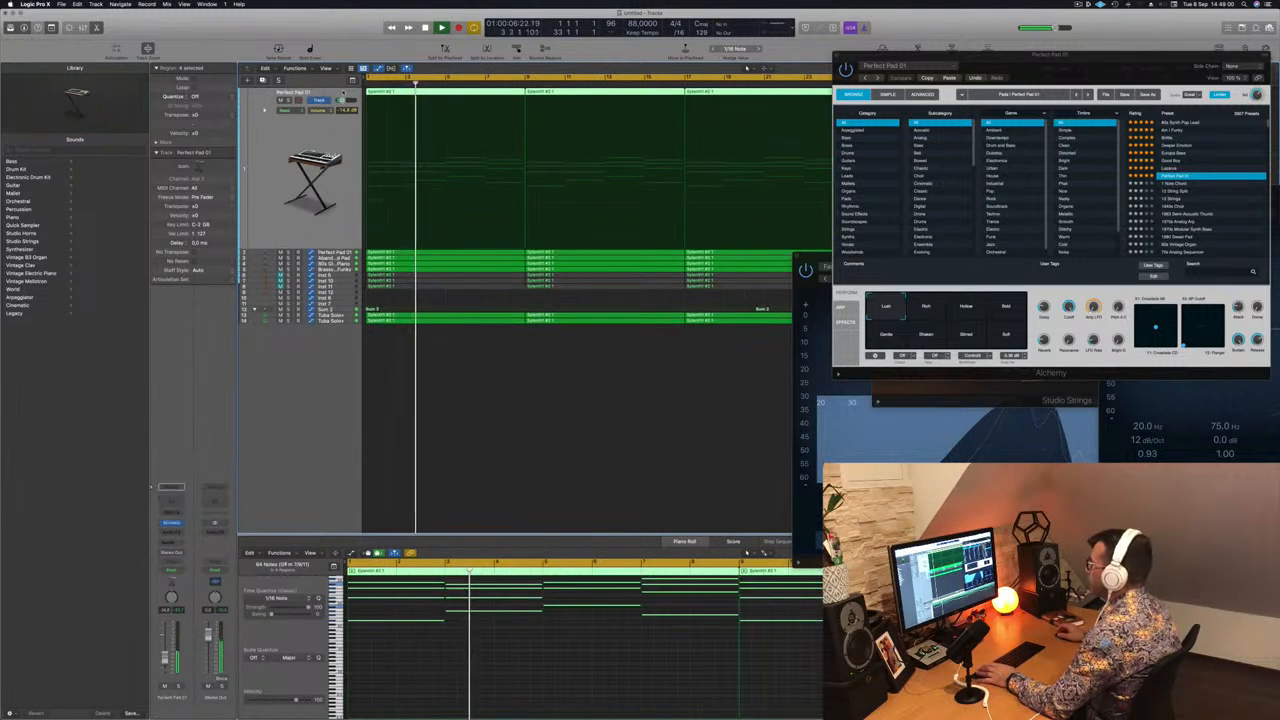
Play from bar 1 and compare the sound with the first Perfect Pad 01 track muted and unmuted.
key(Return)
key(m)
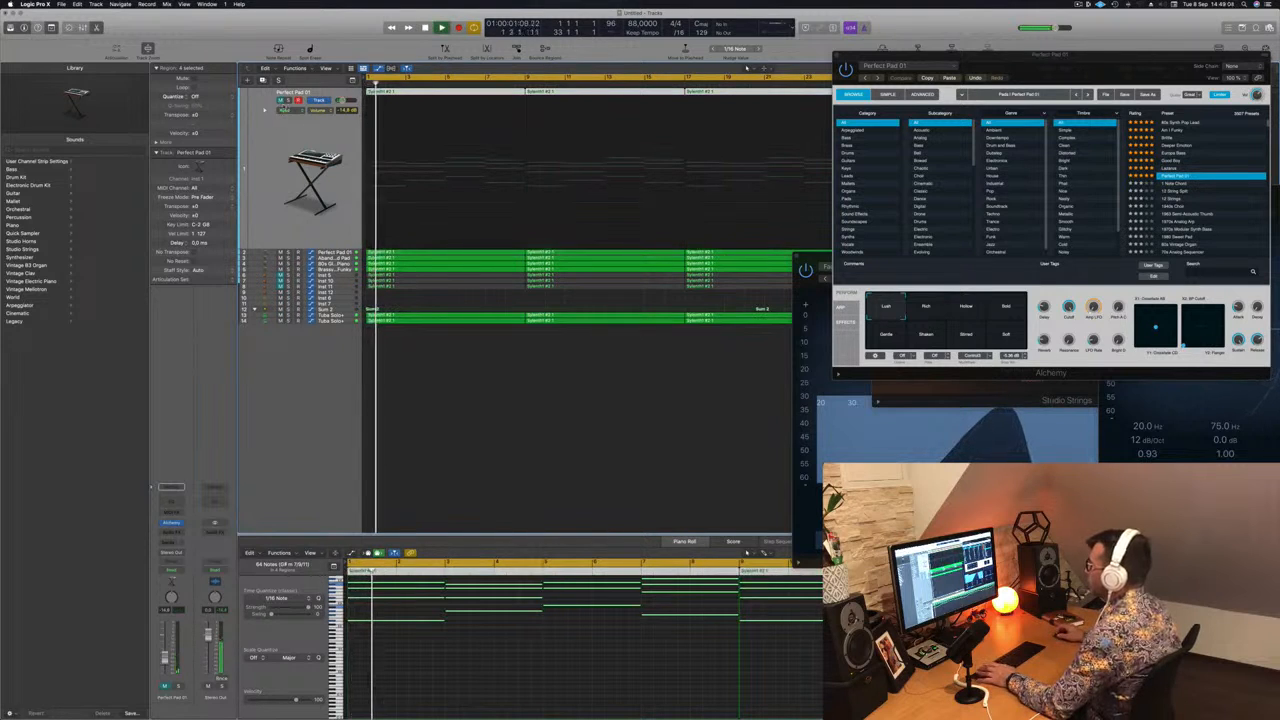
key(m)
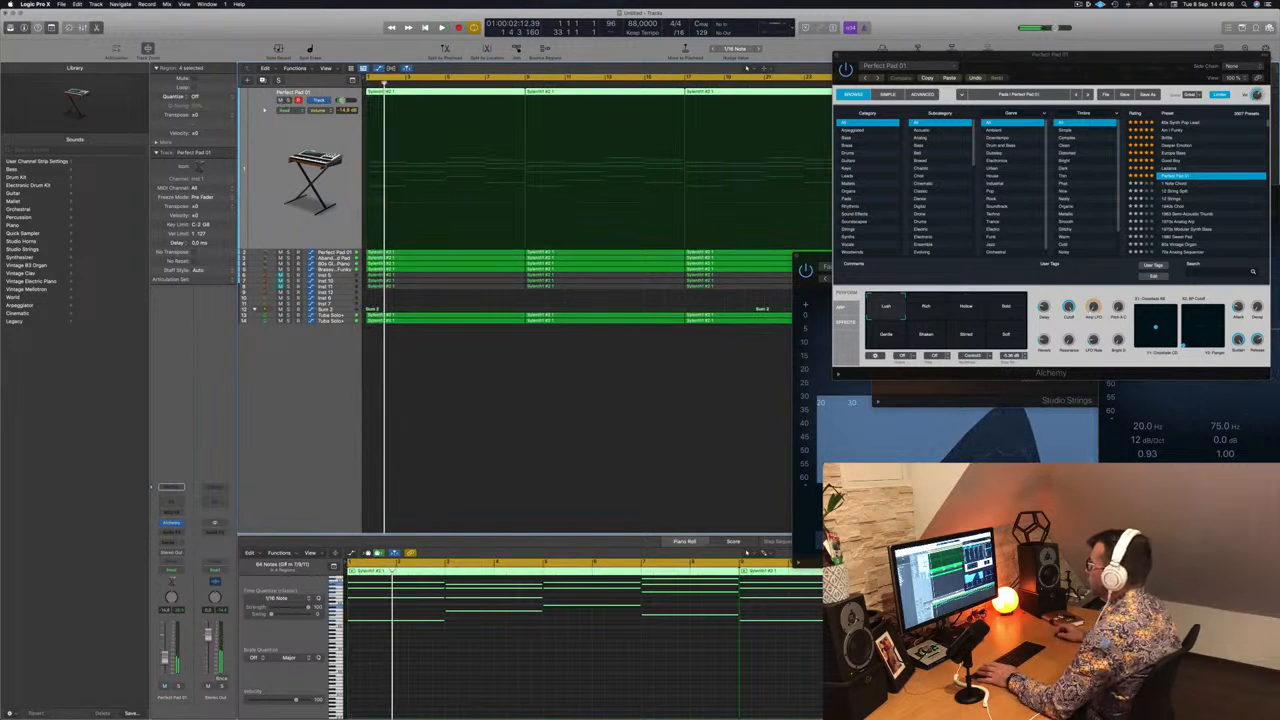
Delete the first Perfect Pad 01 track's region at bars 1 to 9 and play the intro without it.
click(489, 298)
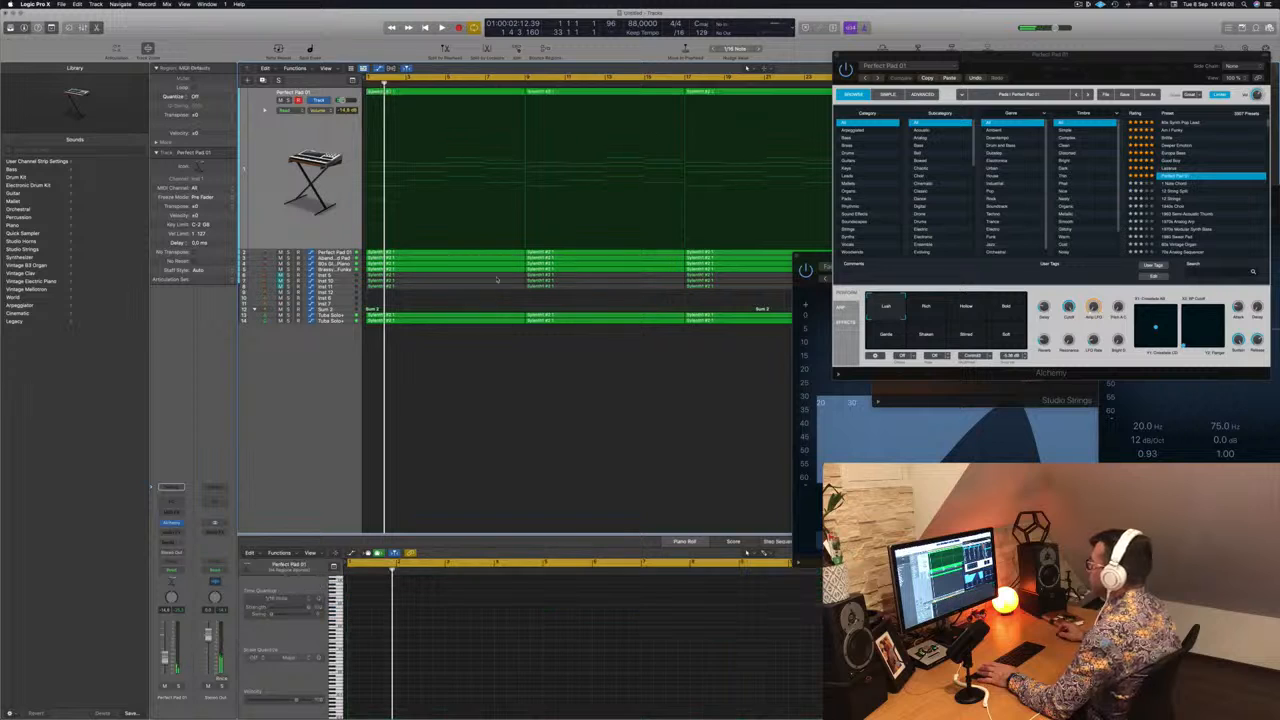
click(467, 92)
key(Delete)
key(space)
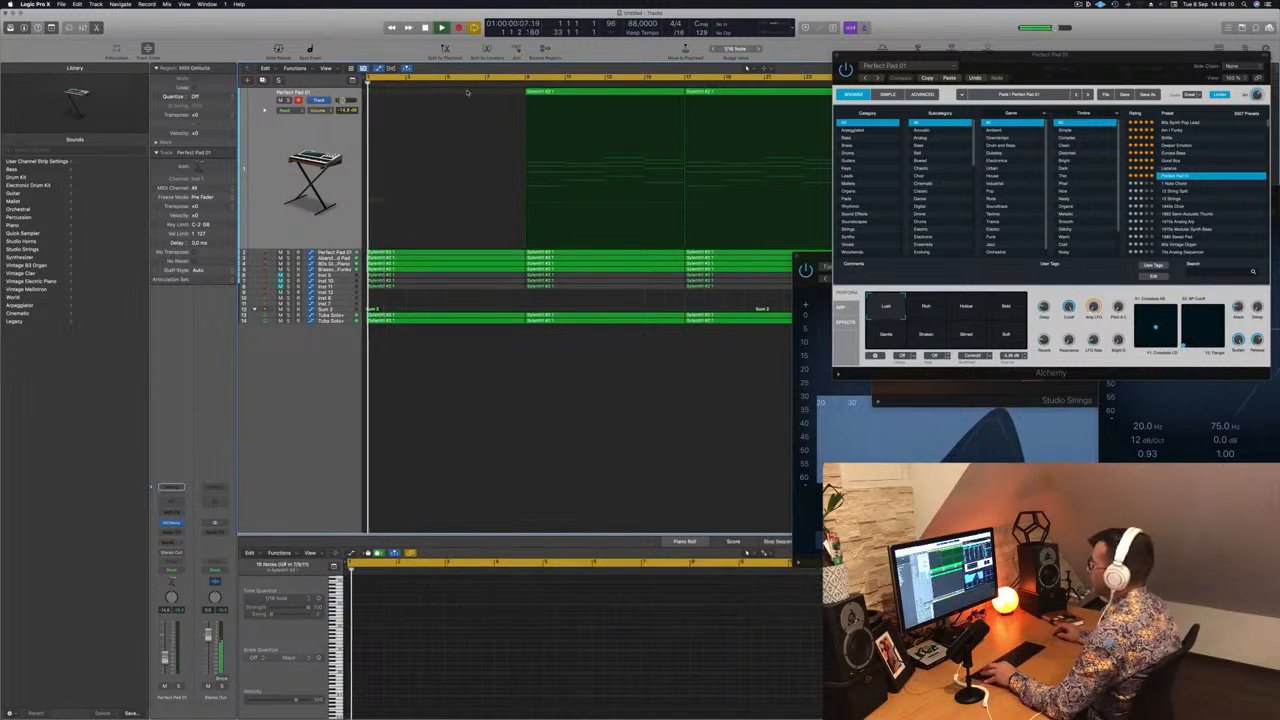
scroll(486, 320, up, 5)
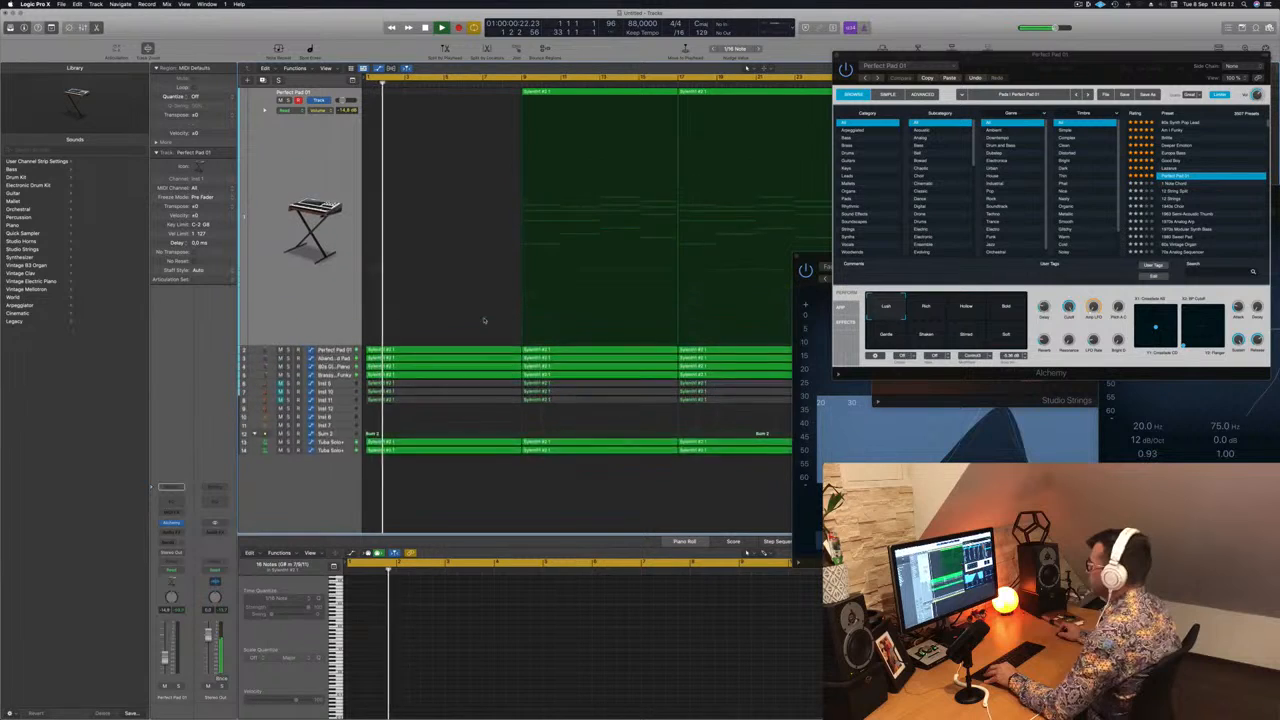
key(super+z)
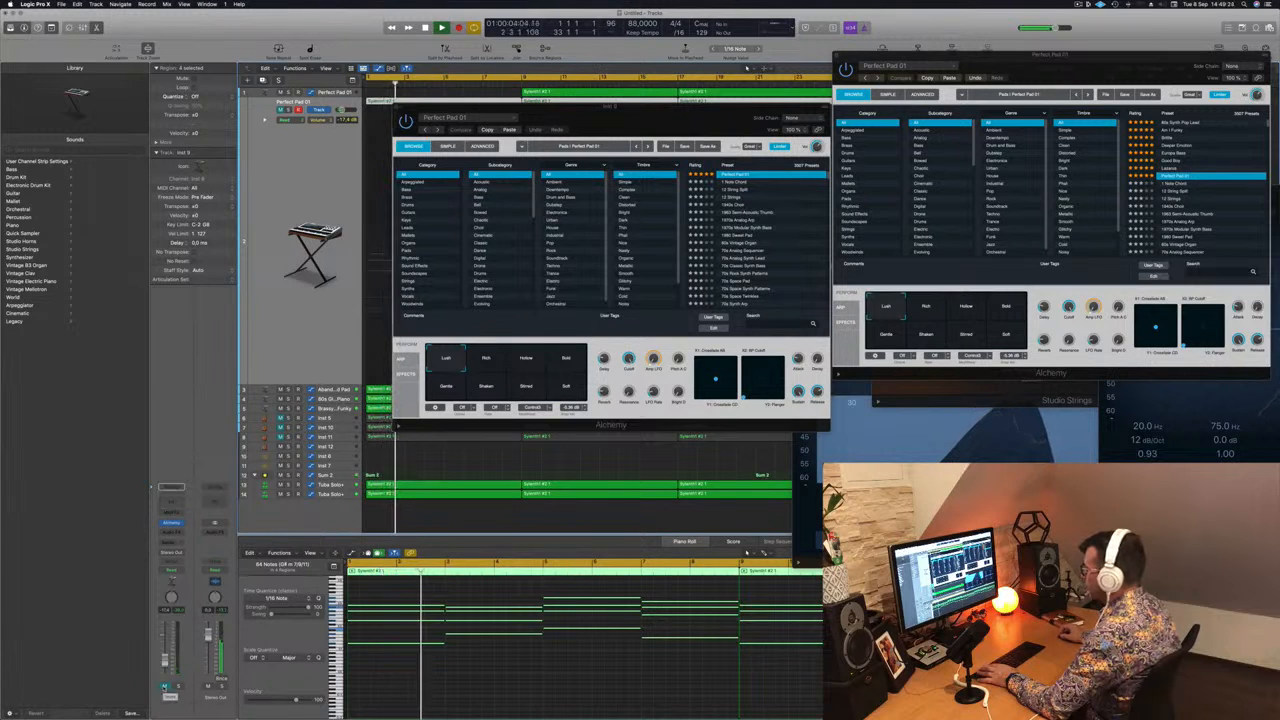
Close the second Perfect Pad 01 instrument window and fade that track's volume automation from minimum at bar 1 to -17.4 dB at bar 9.
click(397, 107)
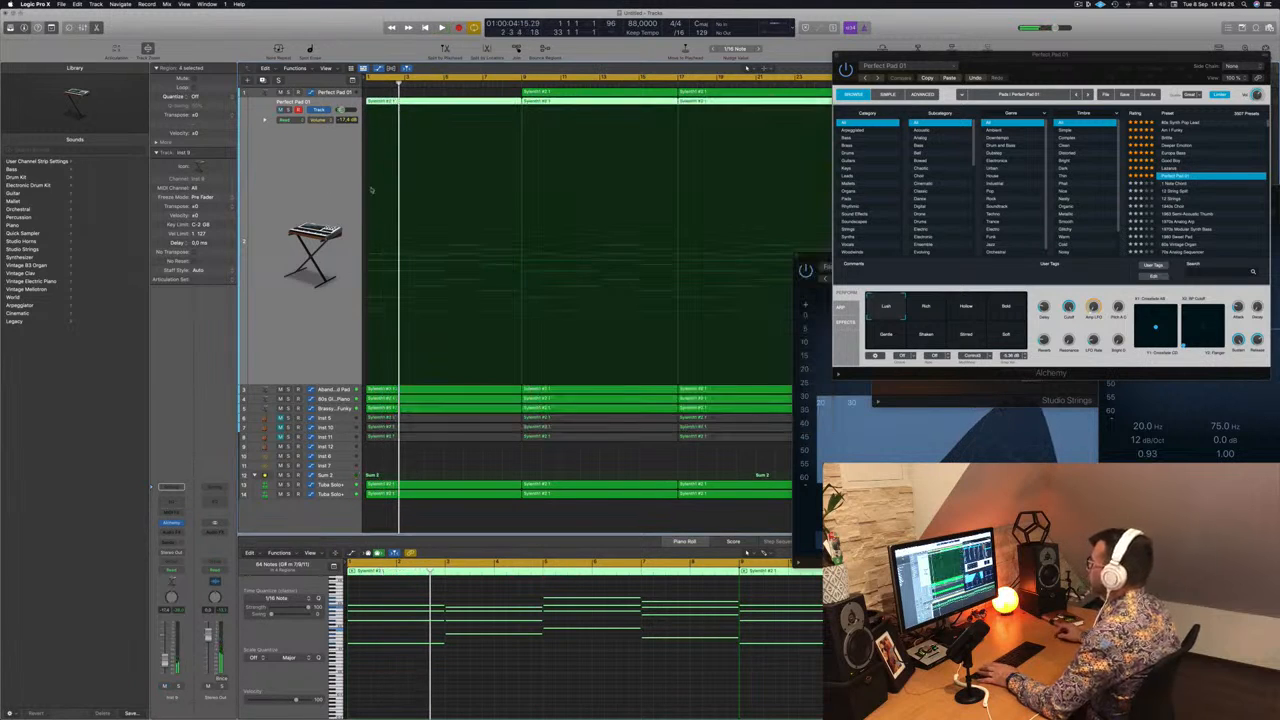
click(522, 314)
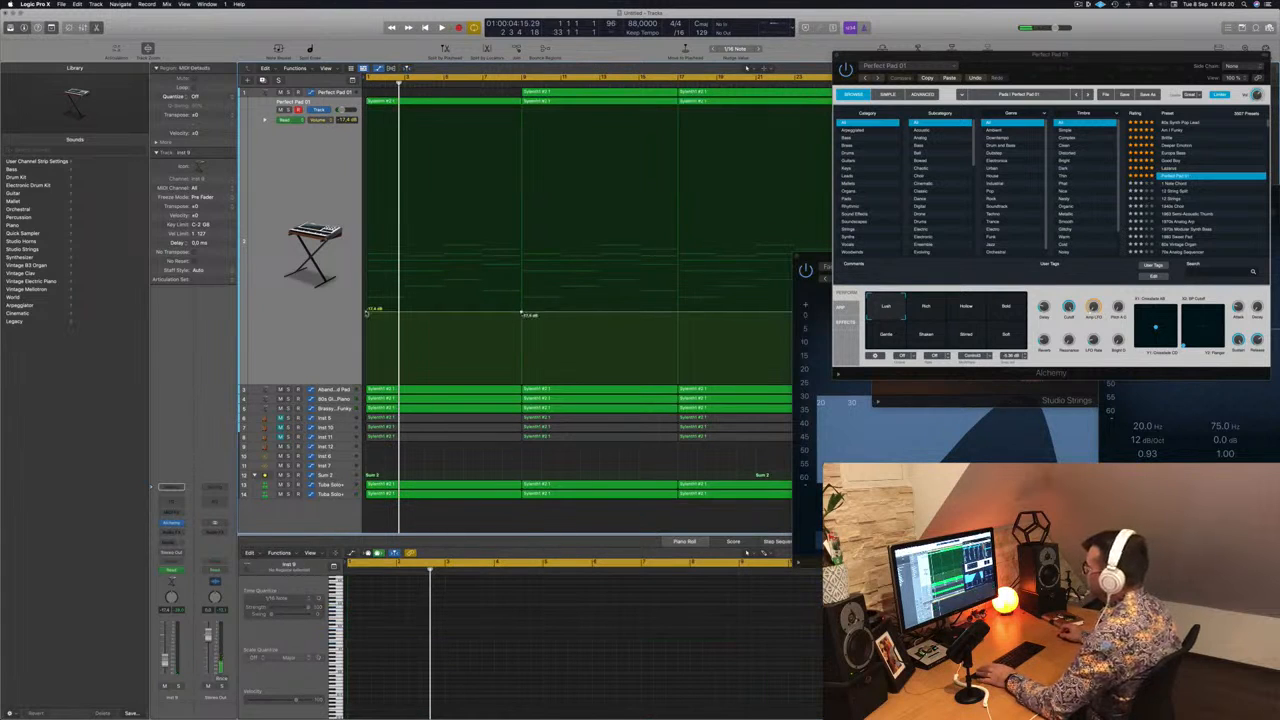
key(space)
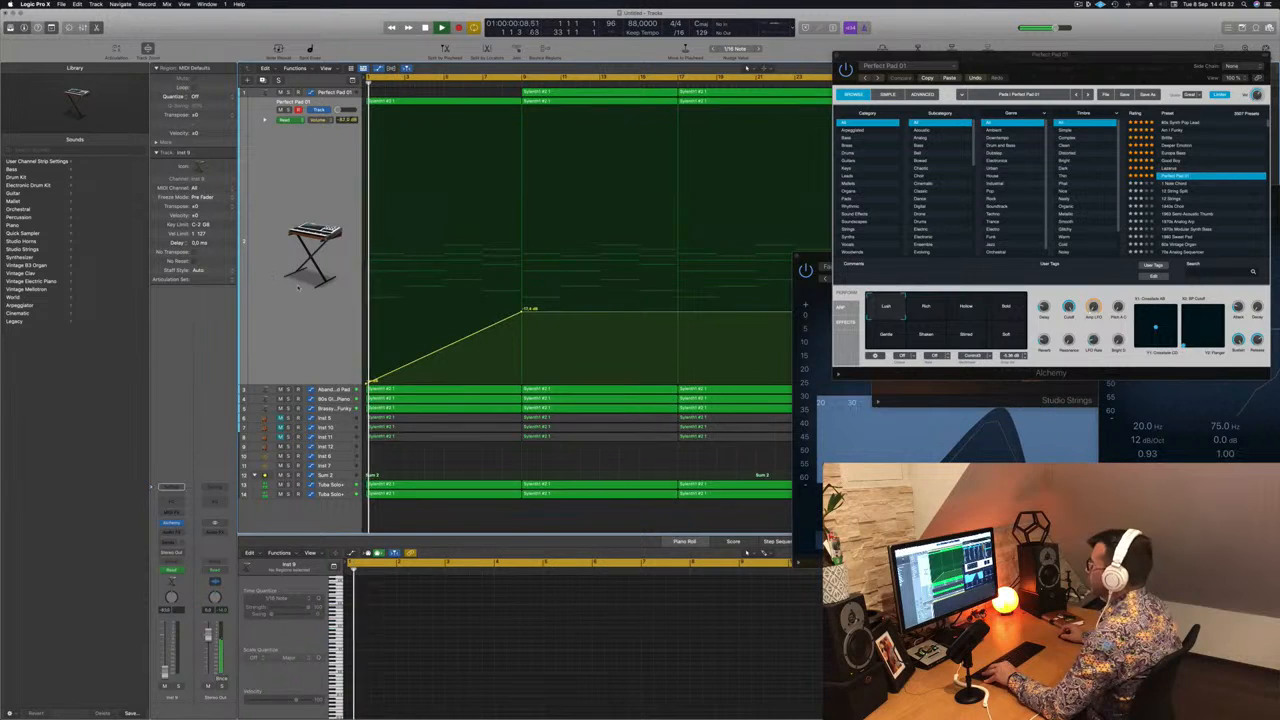
Drop the second Perfect Pad 01 track's volume automation at bar 9 and ramp it up to about -16 dB at bar 17.
key(super+Left)
key(super+Left)
key(super+Left)
key(super+Left)
key(super+Right)
key(super+Right)
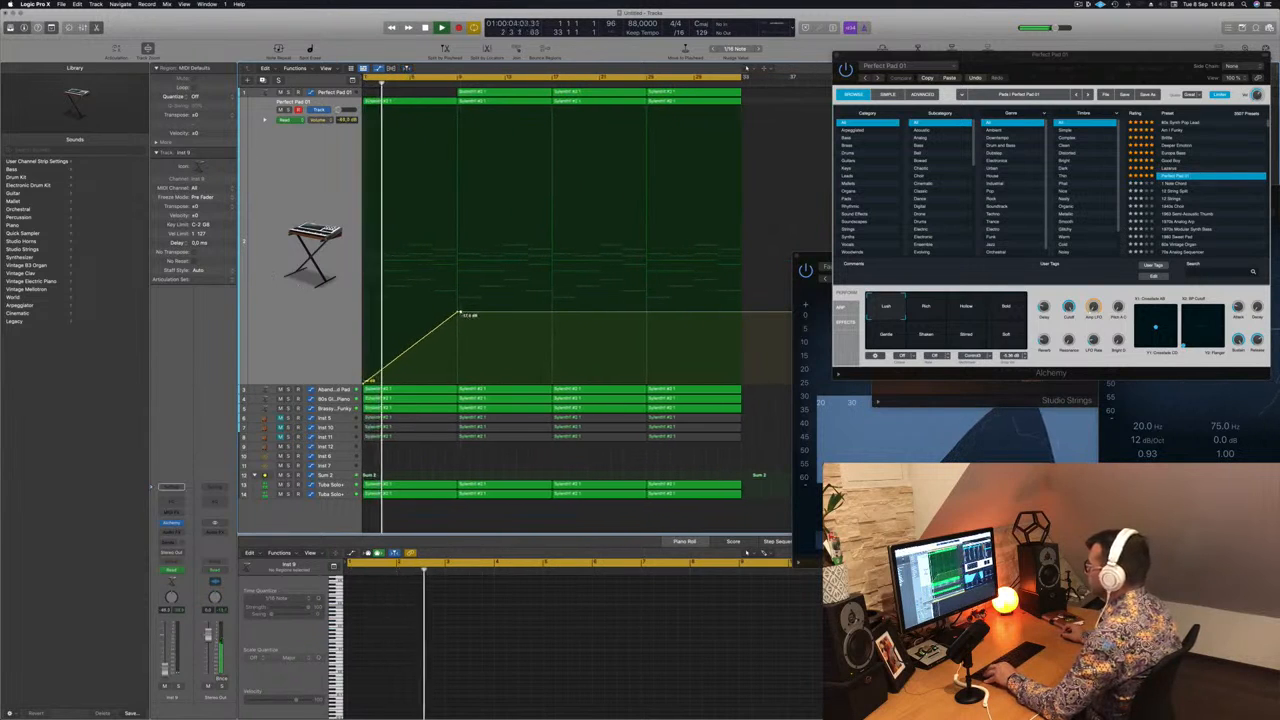
drag(463, 316, 462, 348)
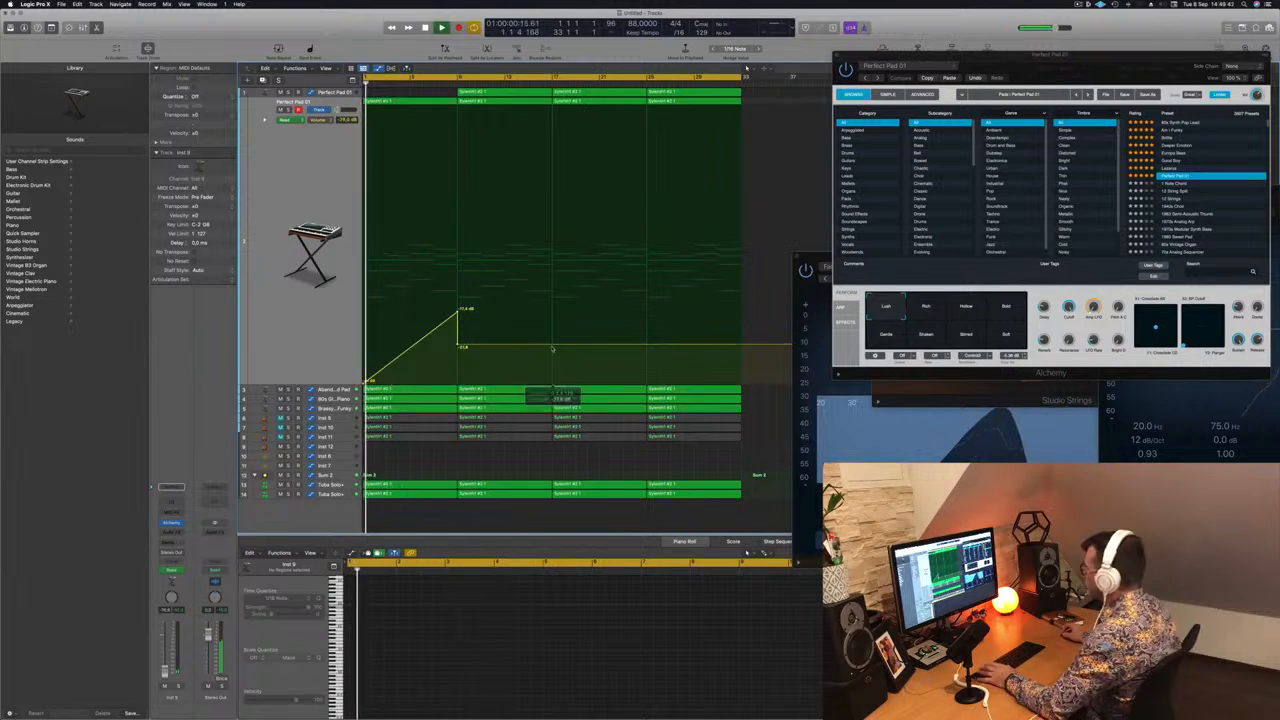
drag(551, 349, 552, 302)
scroll(385, 398, up, 3)
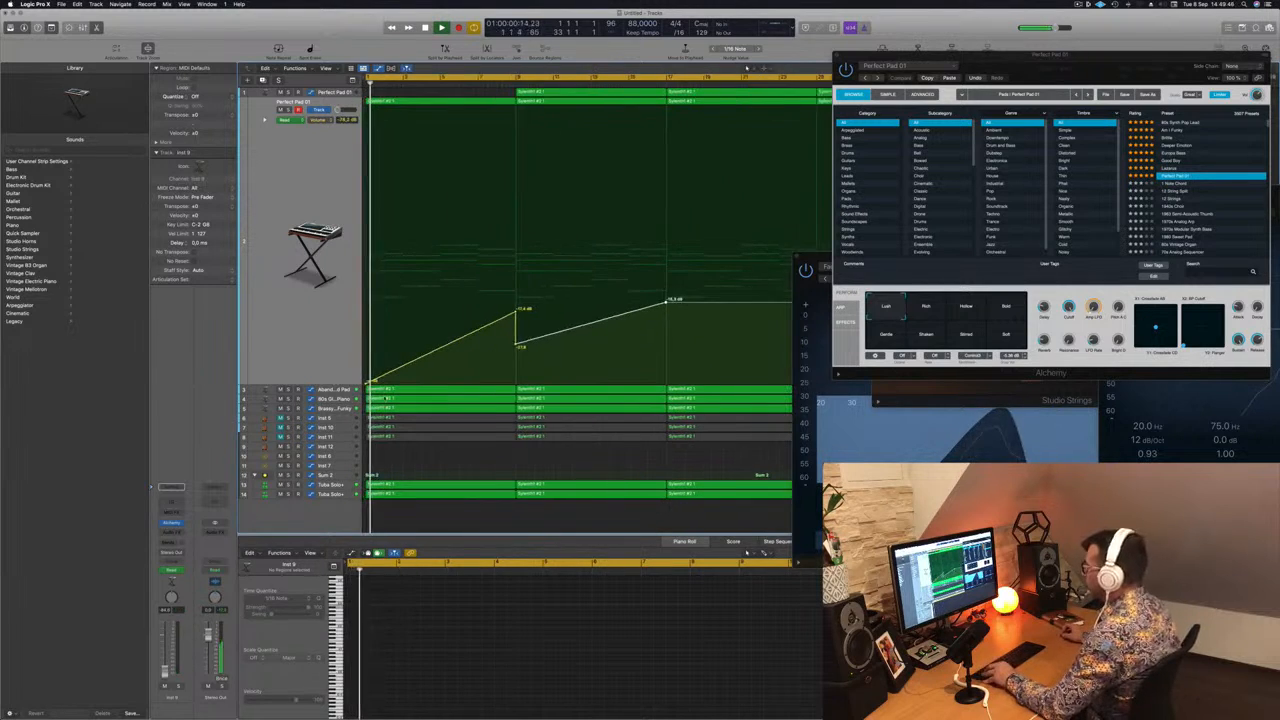
scroll(385, 398, up, 1)
scroll(385, 398, down, 2)
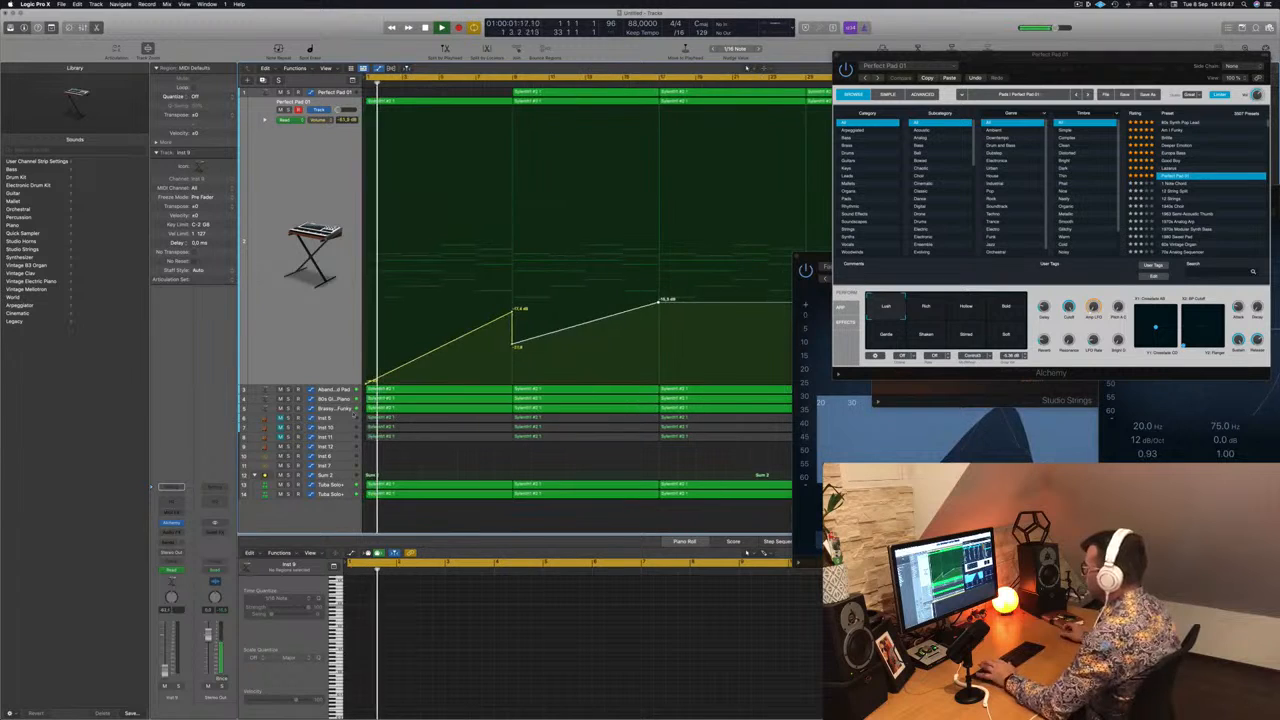
Remove the Sum 2 volume automation point at bar 5, lower the bar 9 peak and drop the volume to minimum there.
click(340, 474)
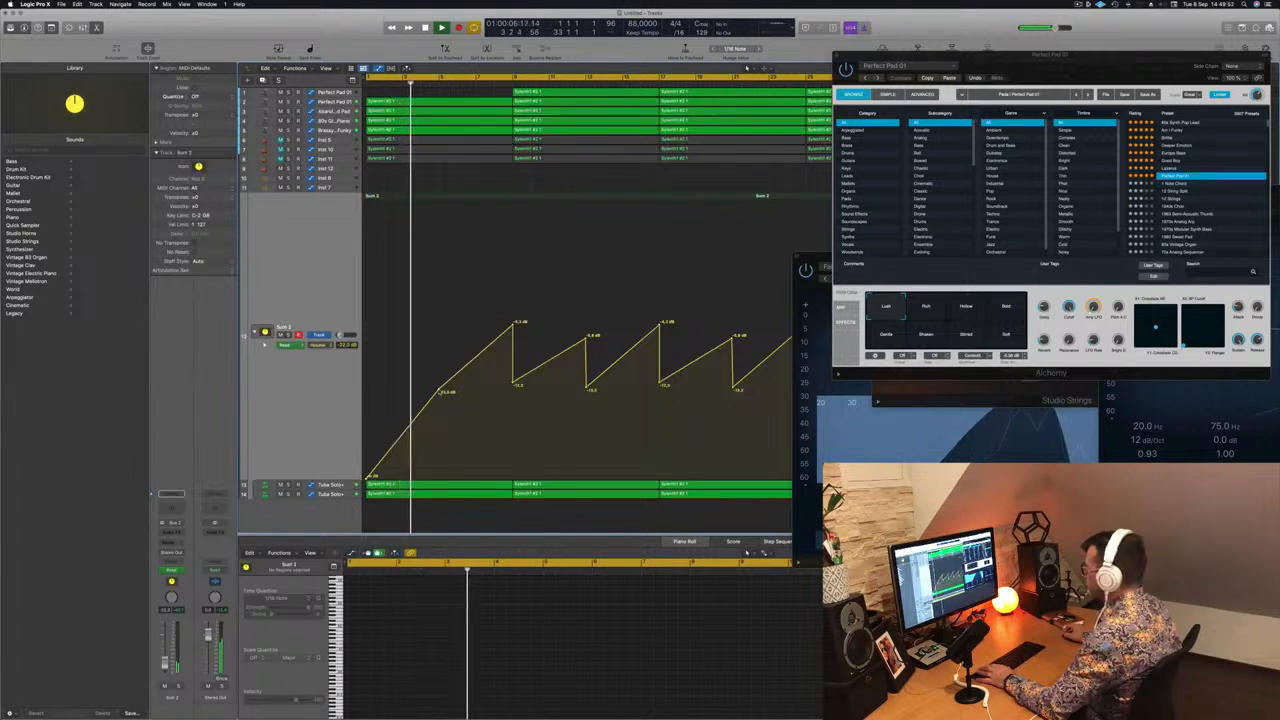
click(439, 391)
drag(513, 382, 513, 382)
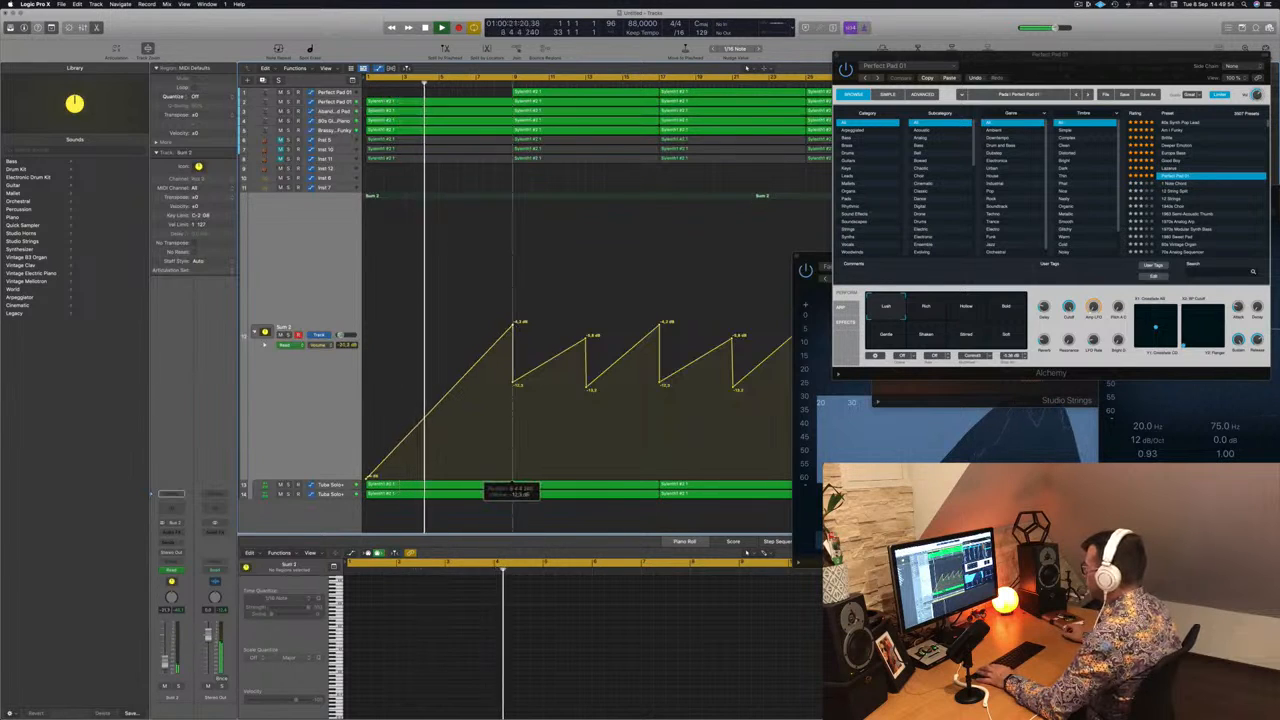
drag(513, 324, 513, 478)
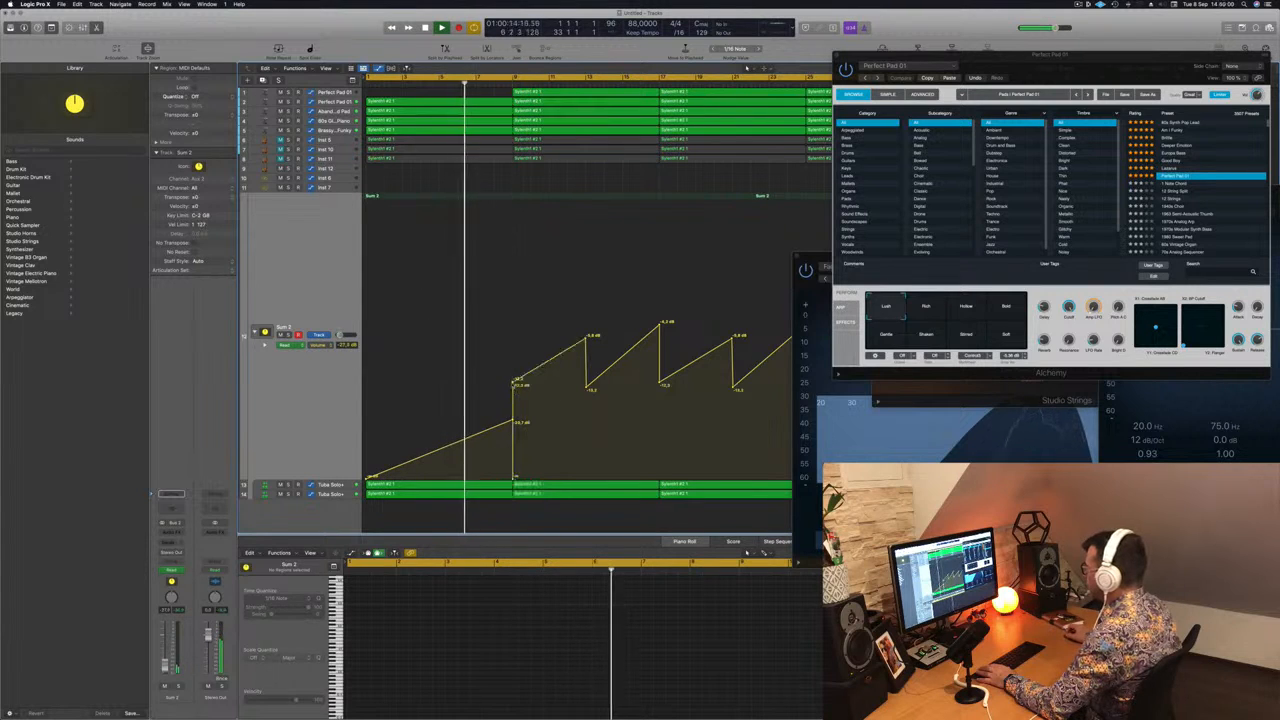
Delete the leftover Sum 2 automation point at bar 9, align the peak with the region boundary and play the result.
click(513, 384)
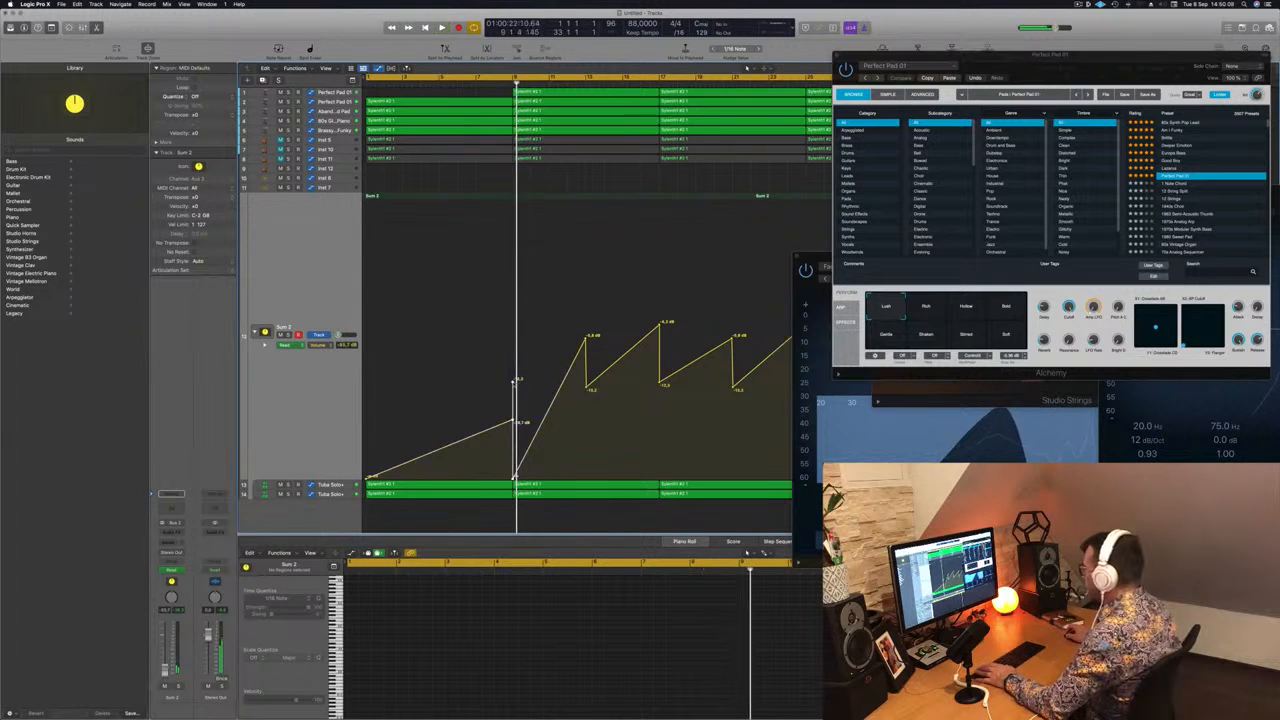
mouse_move(515, 477)
mouse_down()
mouse_move(537, 477)
mouse_move(517, 477)
mouse_up()
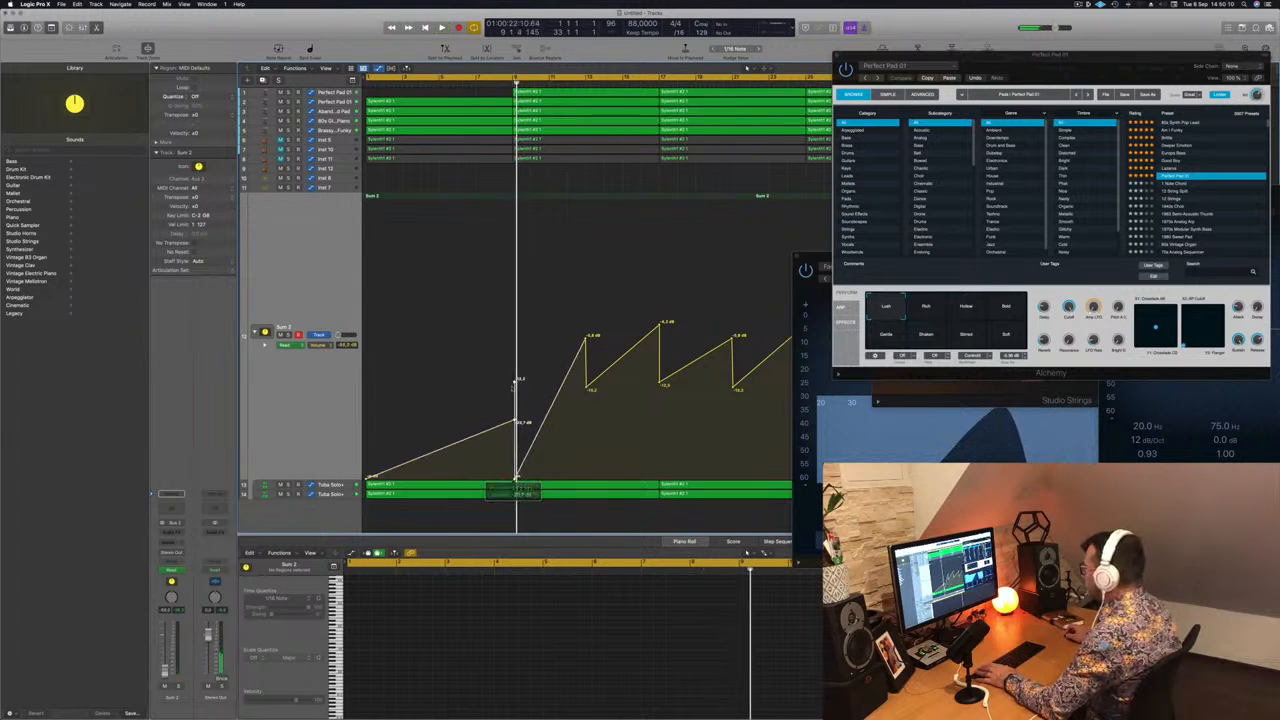
click(516, 385)
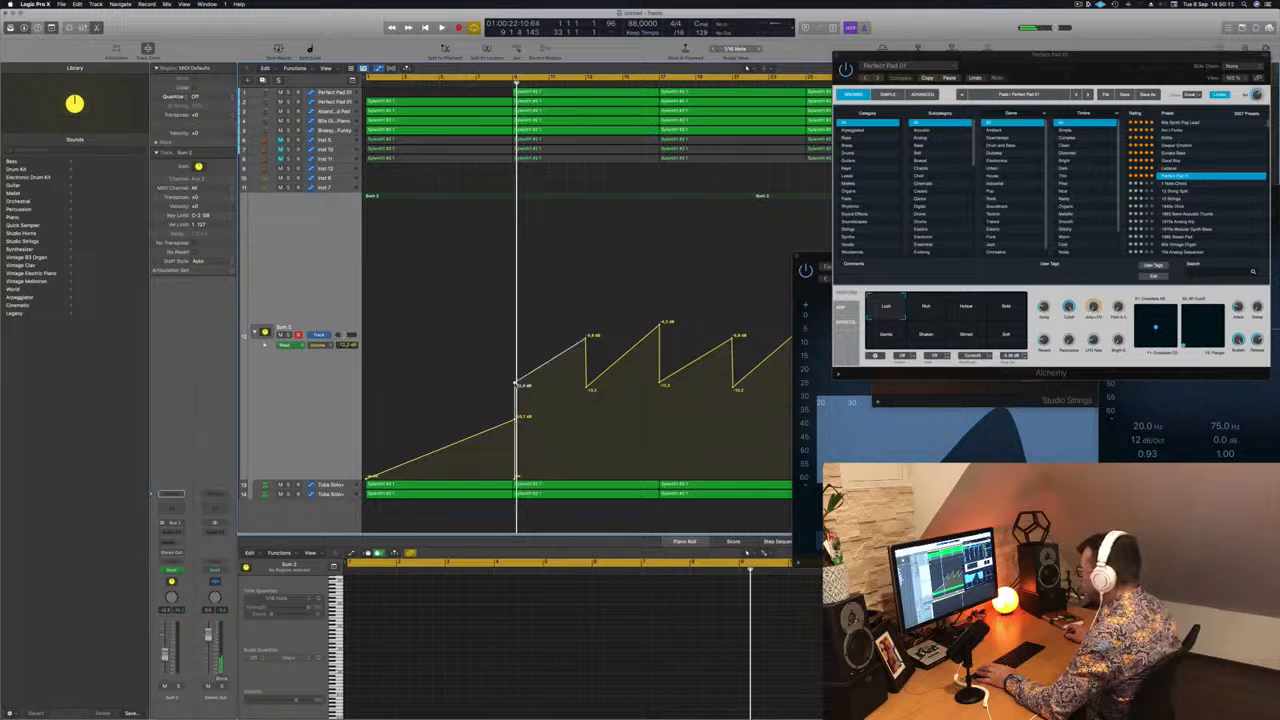
double_click(516, 385)
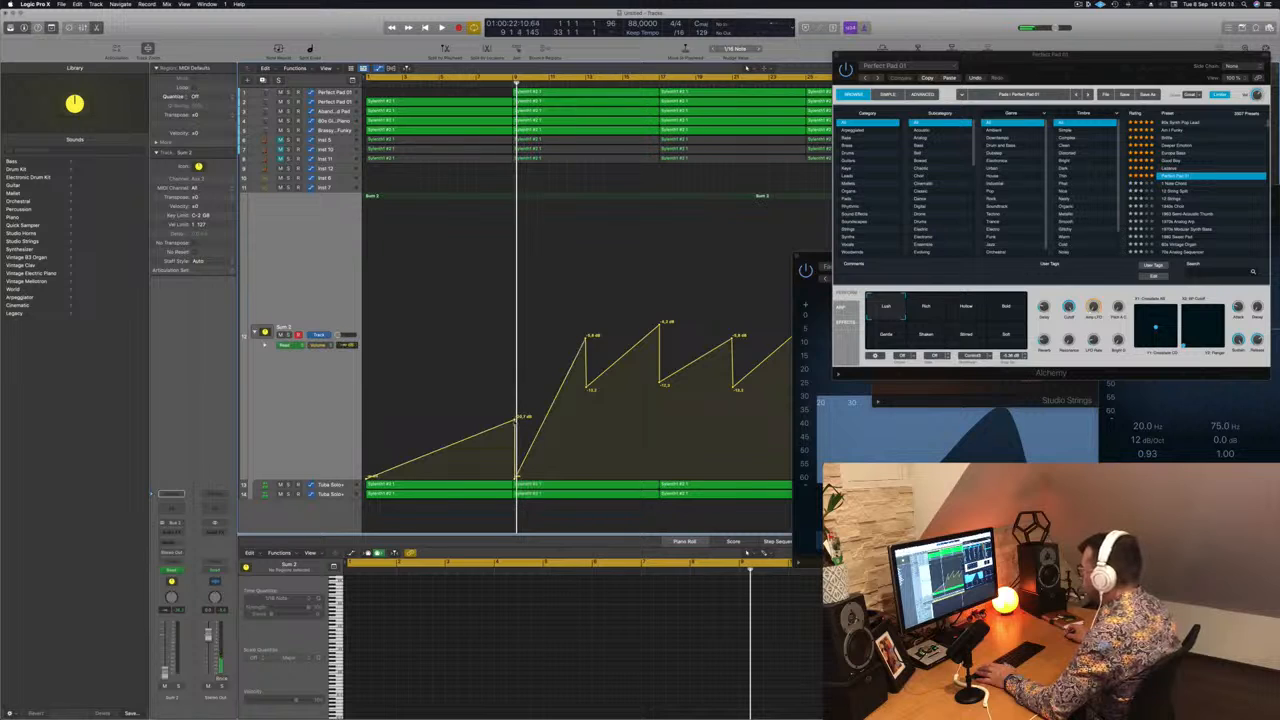
drag(516, 421, 514, 421)
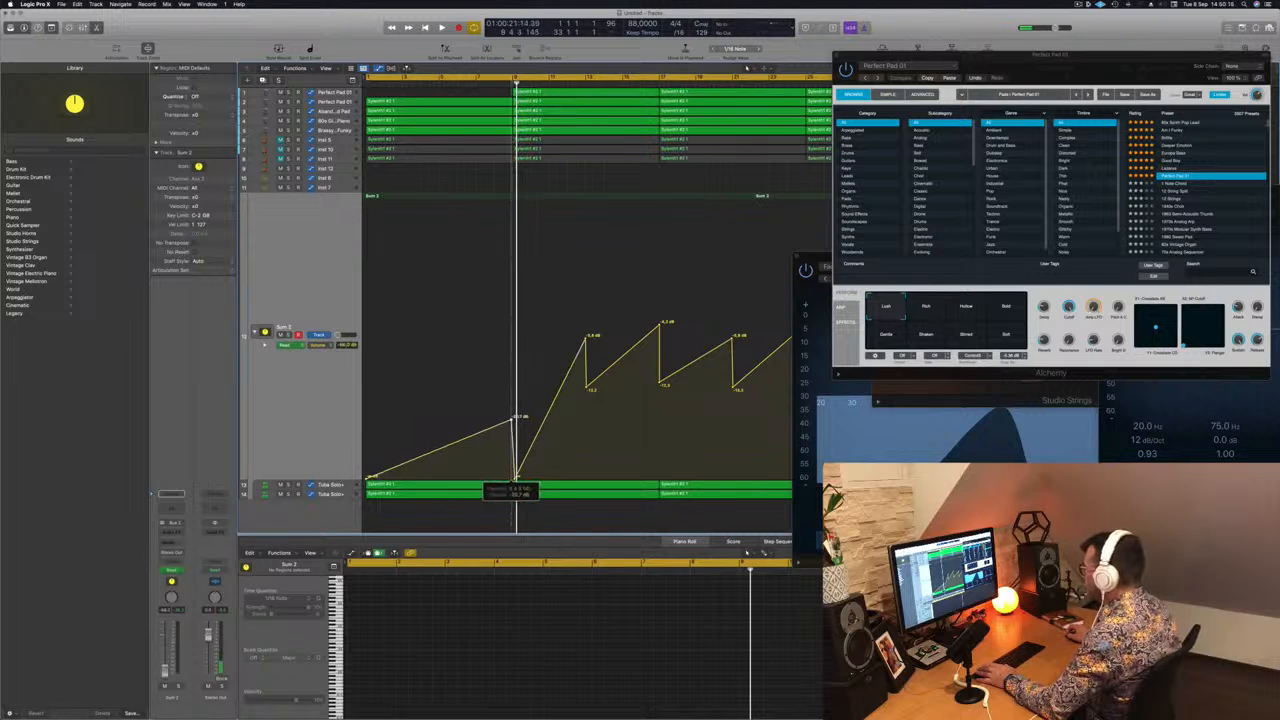
key(space)
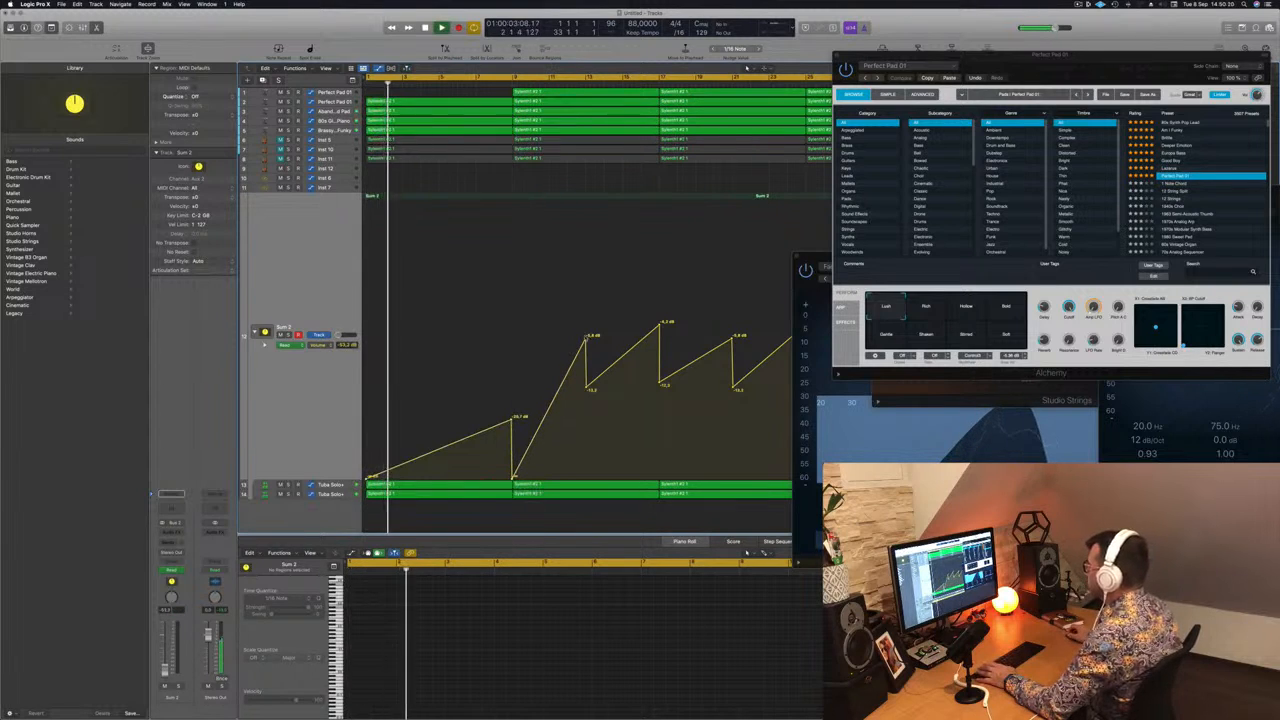
Remove the Sum 2 volume peak at bar 13 and move its low point to bar 17 for one long rise from bar 9.
double_click(586, 339)
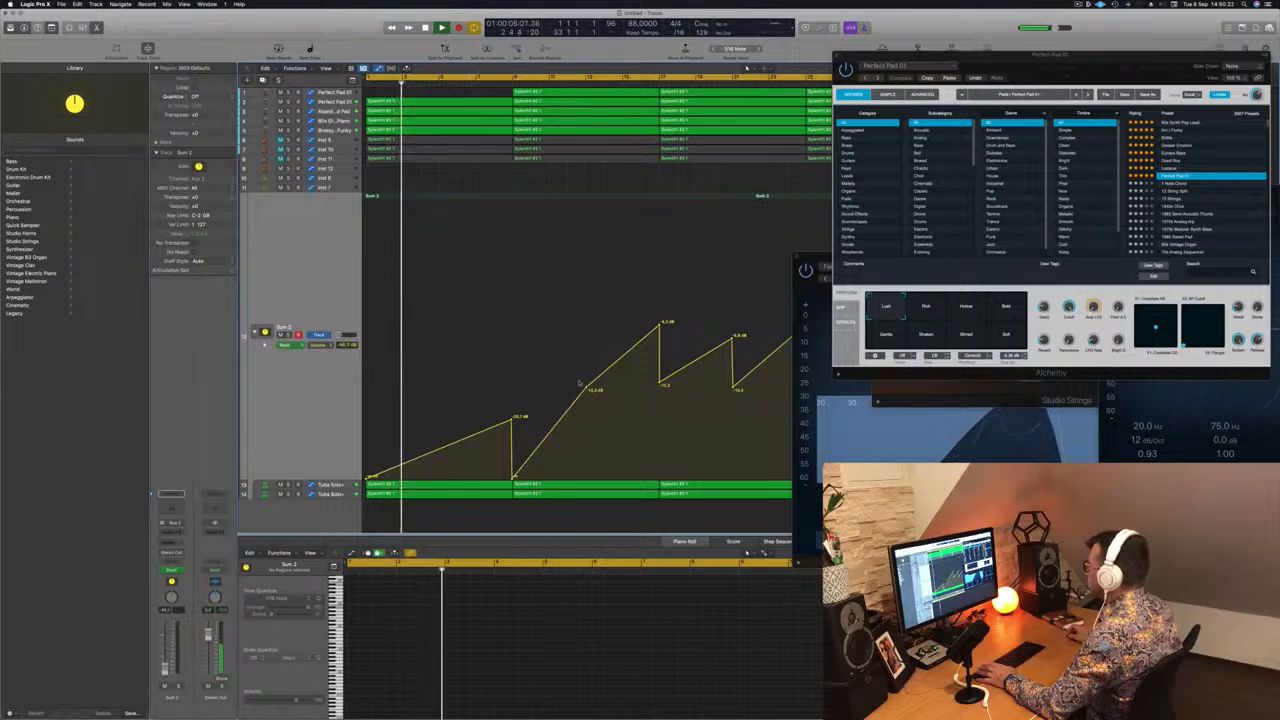
drag(590, 389, 661, 406)
key(super+Left)
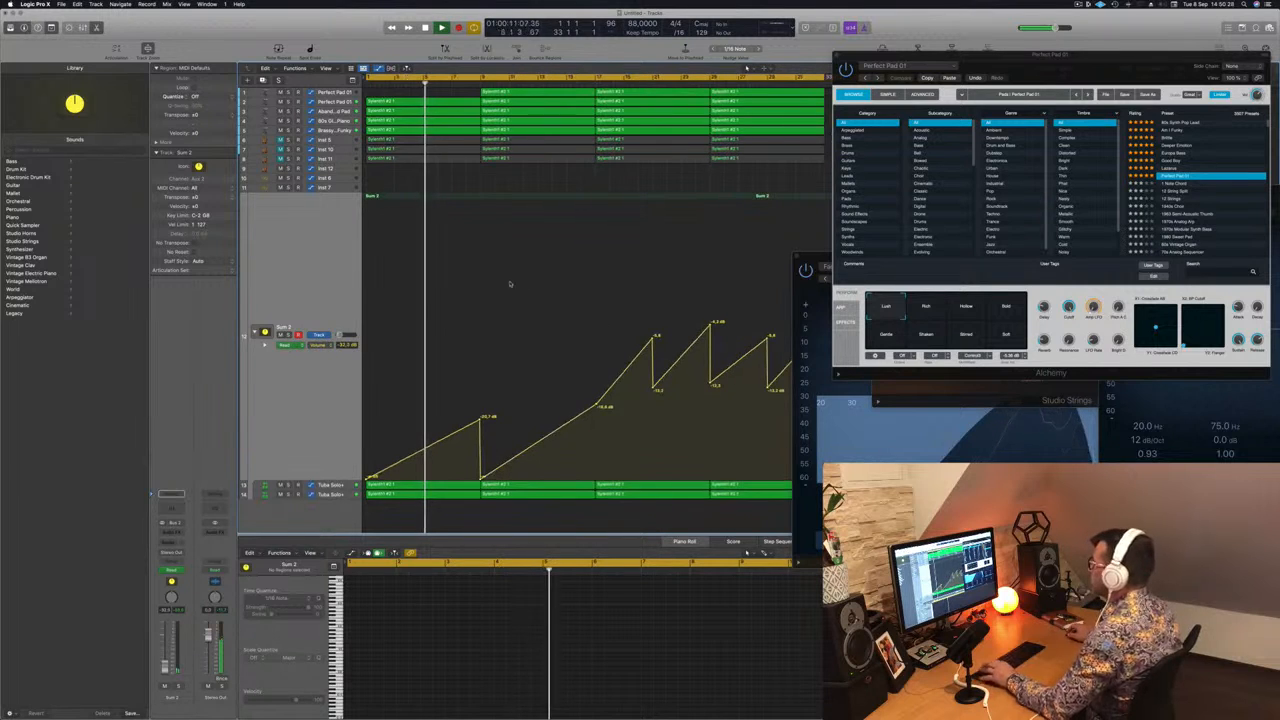
key(Return)
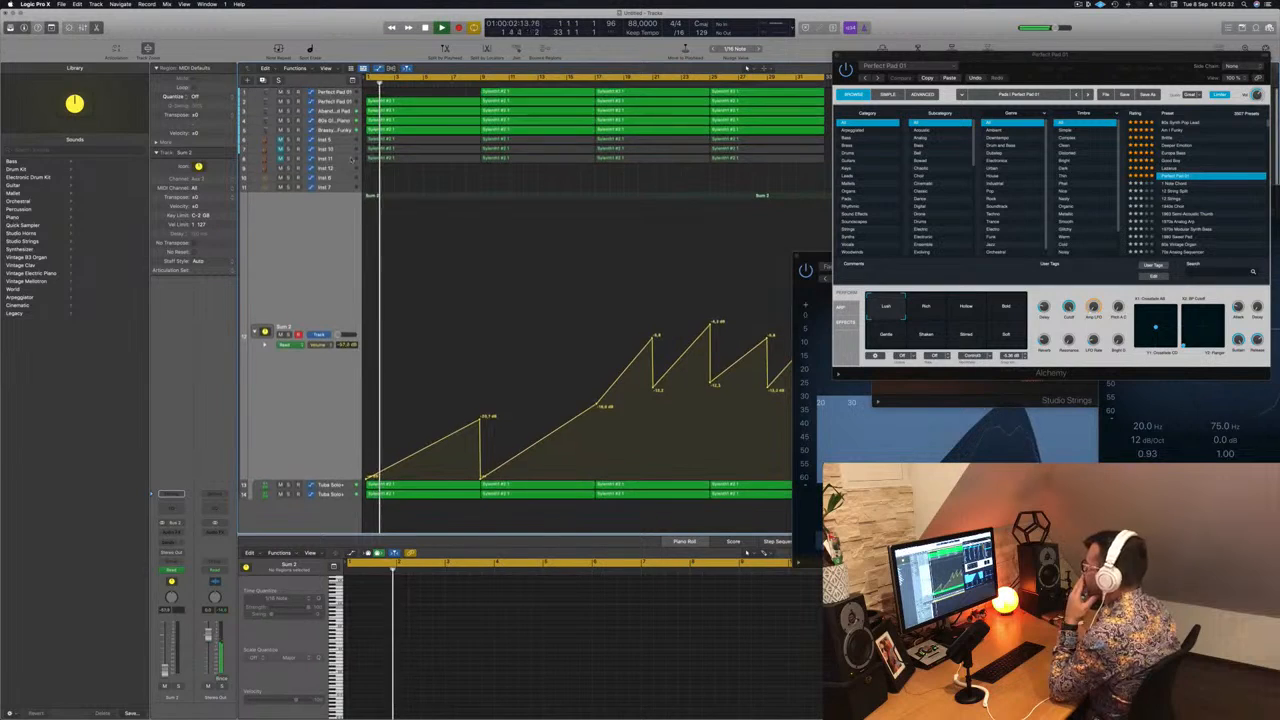
Briefly solo the Brassy and Funky track and the 80s Glossy Electric Piano track in turn during playback.
click(341, 130)
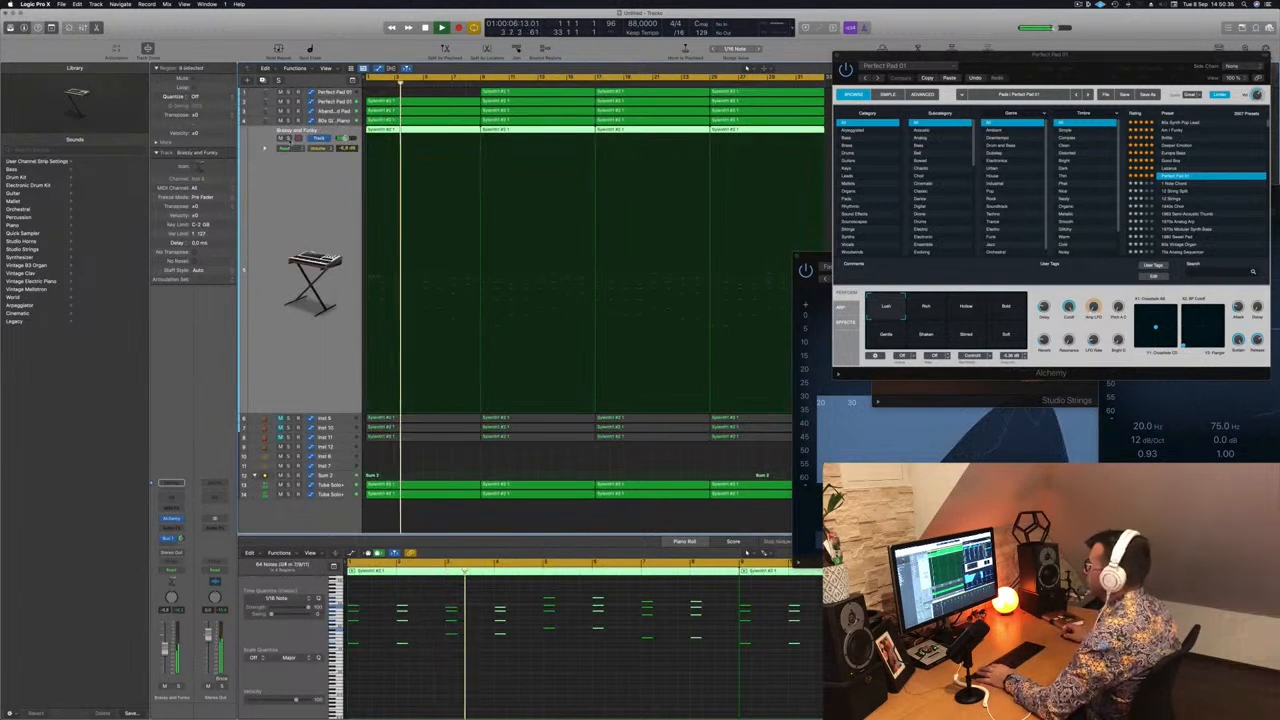
click(289, 139)
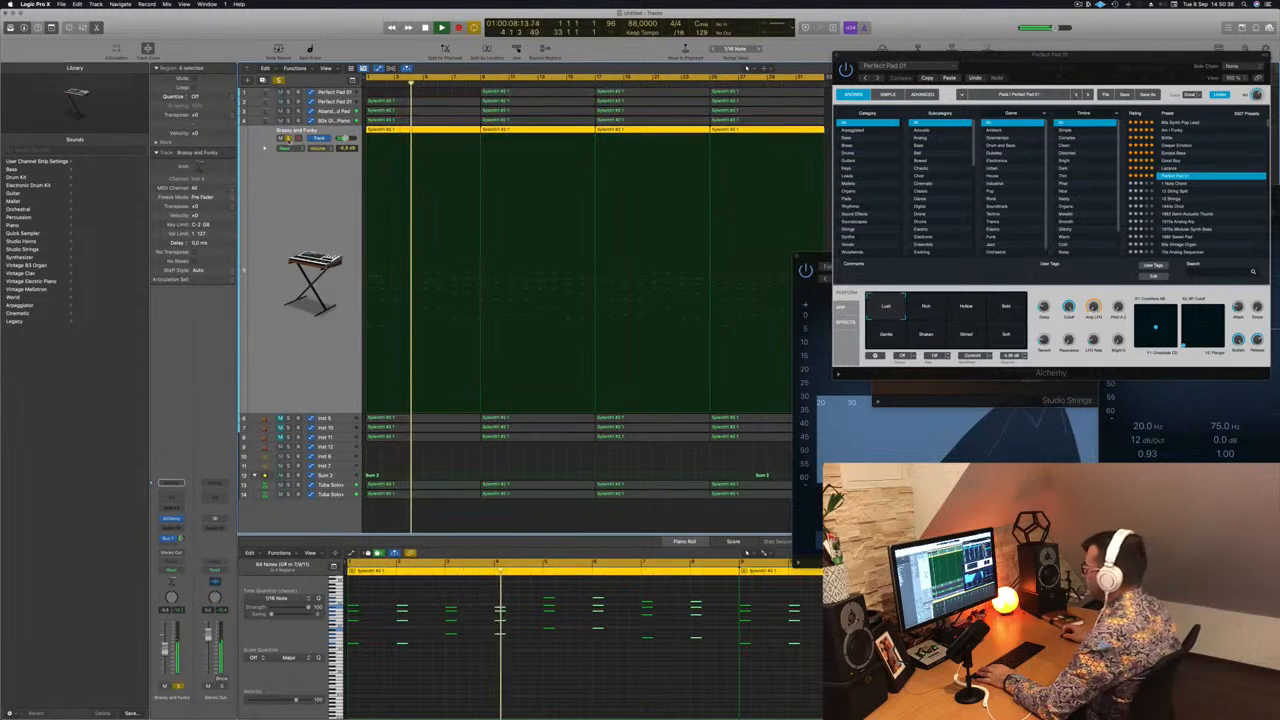
click(289, 140)
key(Return)
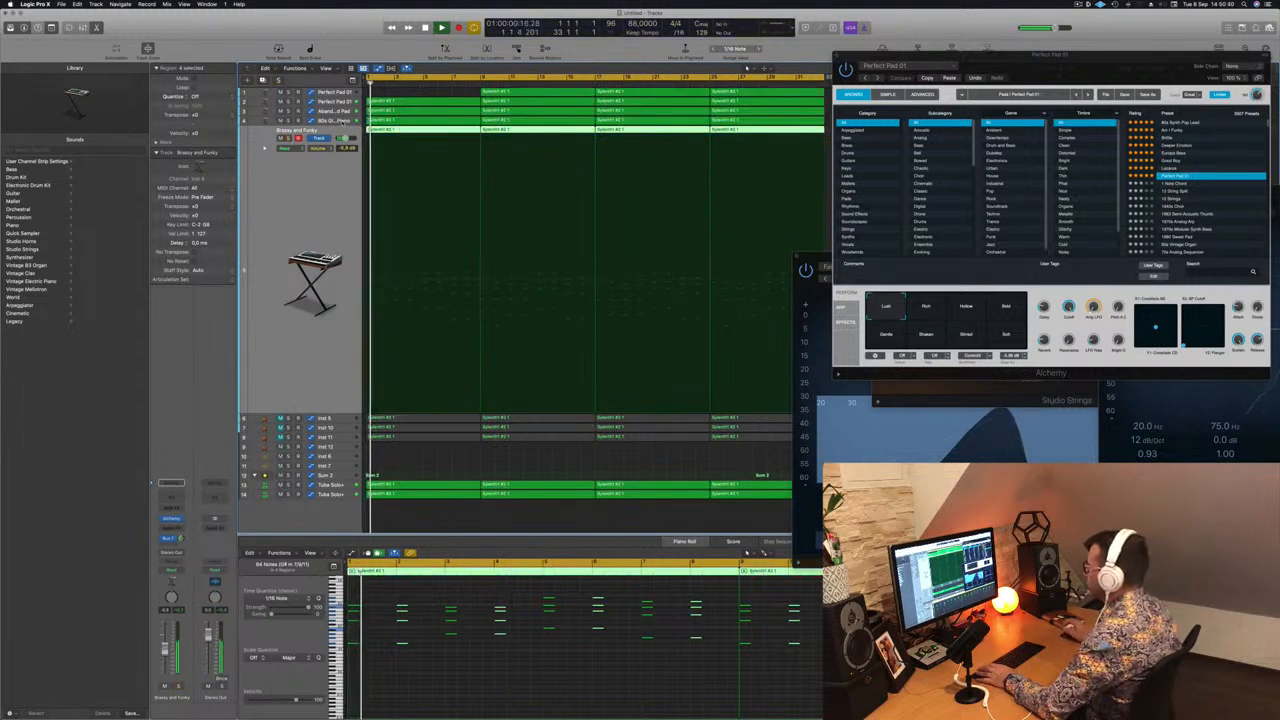
click(342, 122)
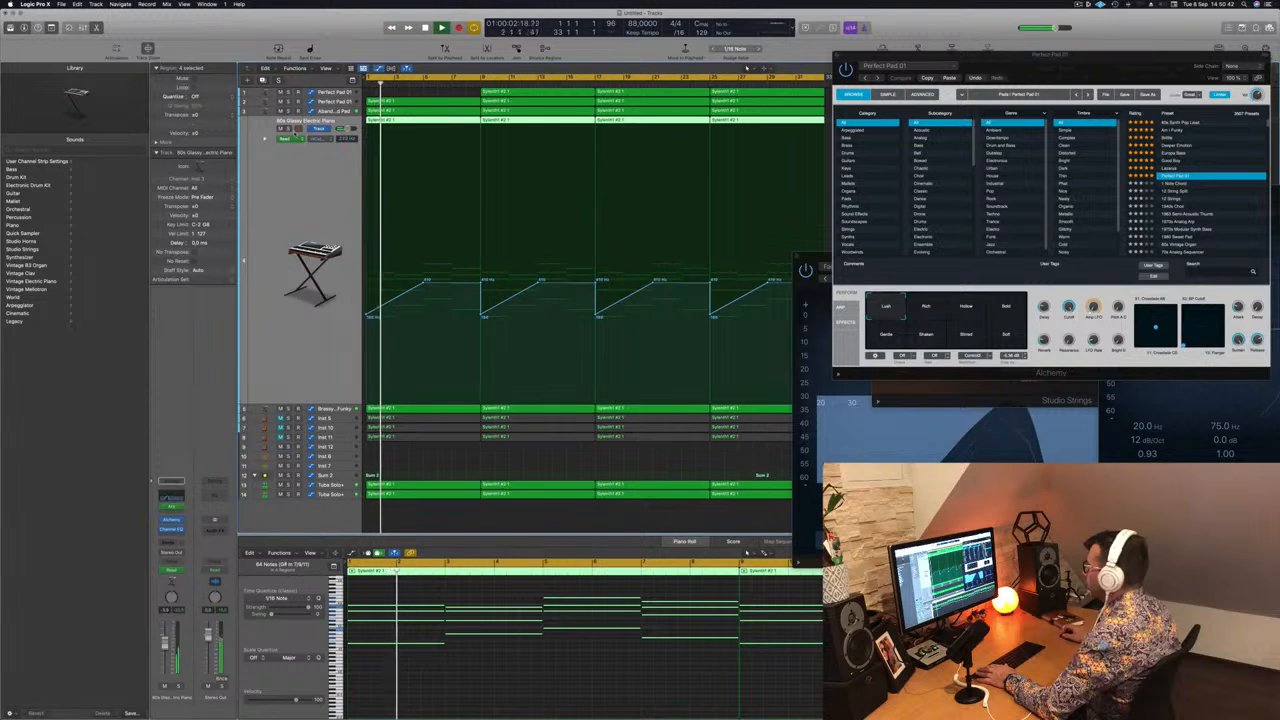
click(289, 129)
click(289, 129)
key(Return)
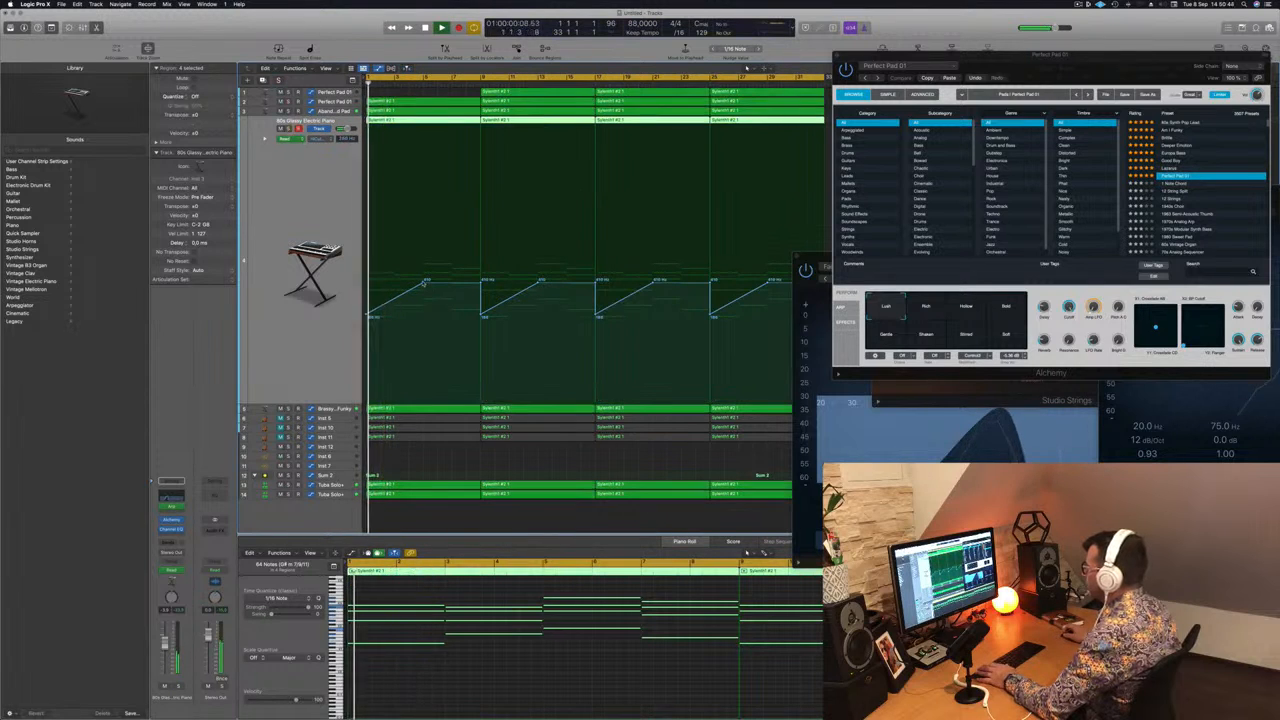
Reshape the electric piano's High Cut Frequency automation by deleting the bar 5 point and bar 9 peak and lowering the bar 1 point.
double_click(423, 283)
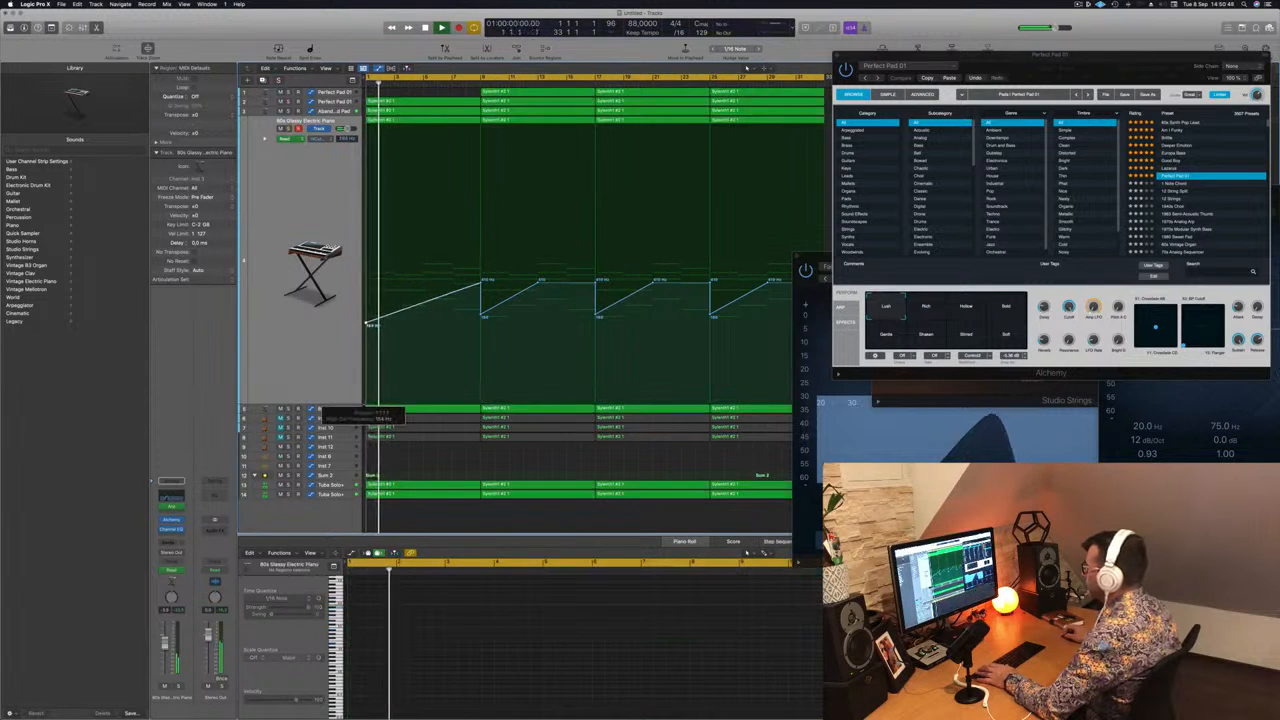
drag(367, 331, 367, 351)
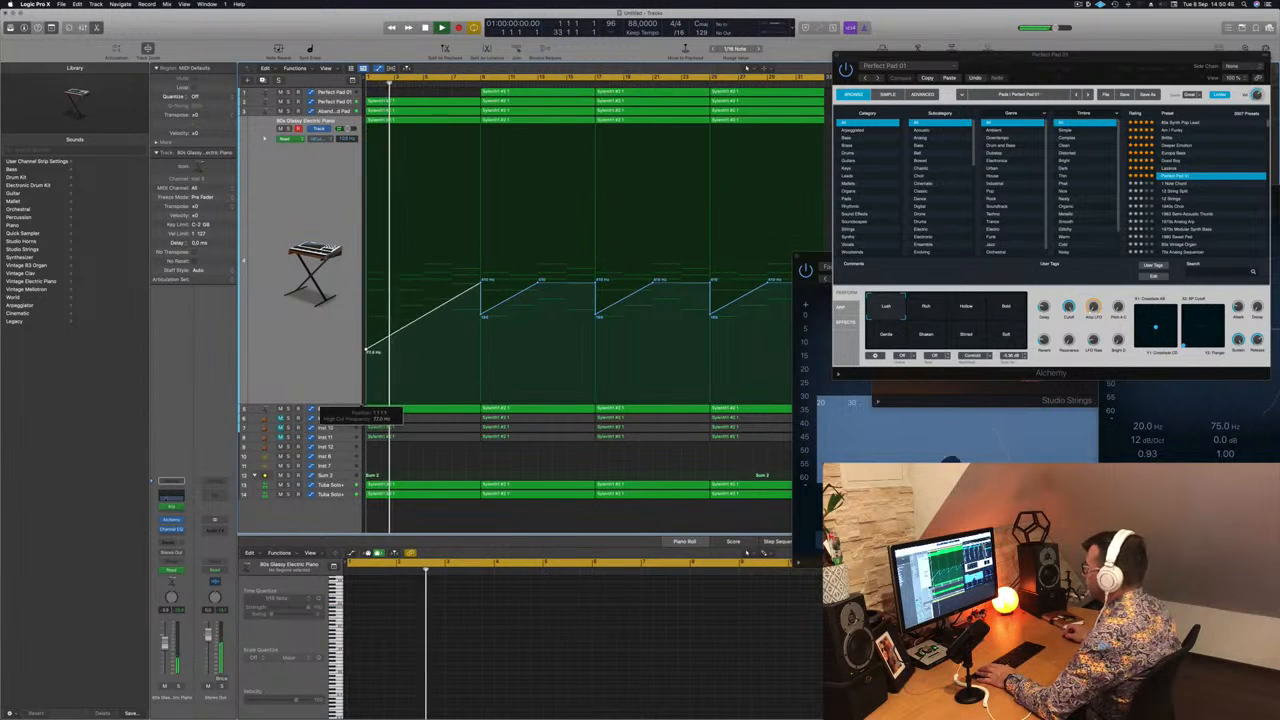
double_click(481, 284)
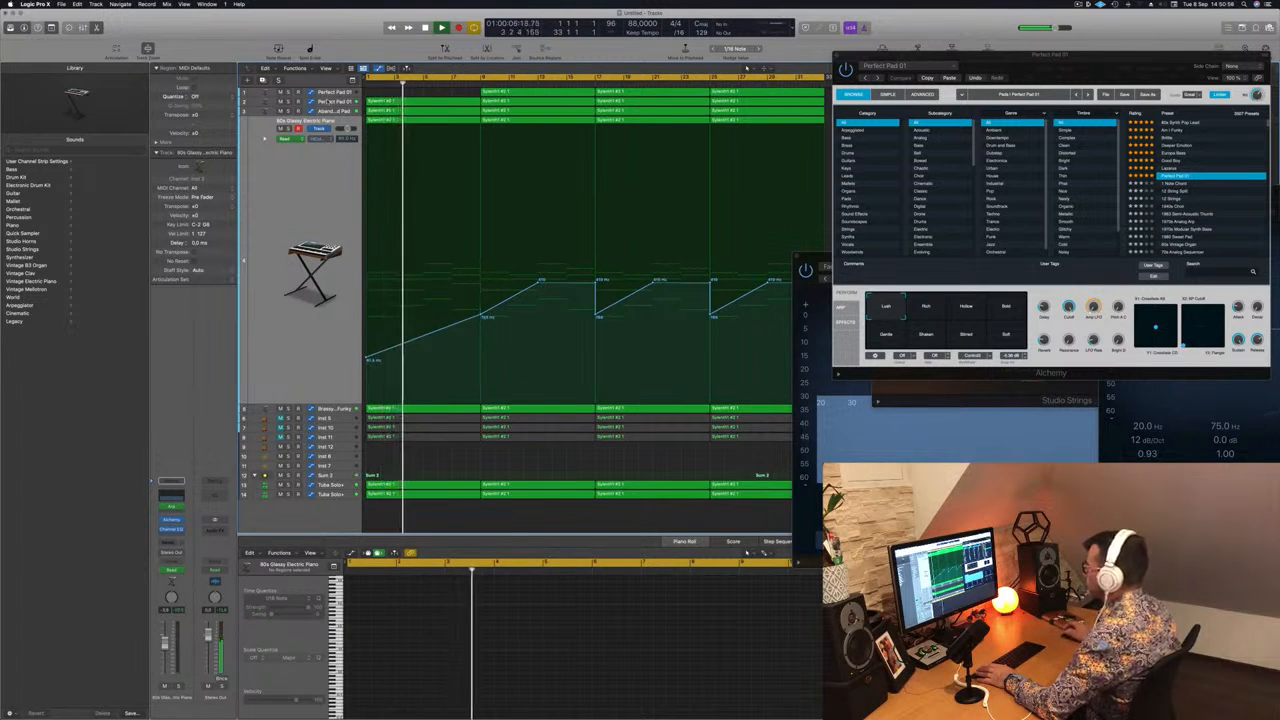
Delete the muted regions on Inst 5, Inst 10 and Inst 11 between bars 1 and 17.
click(327, 102)
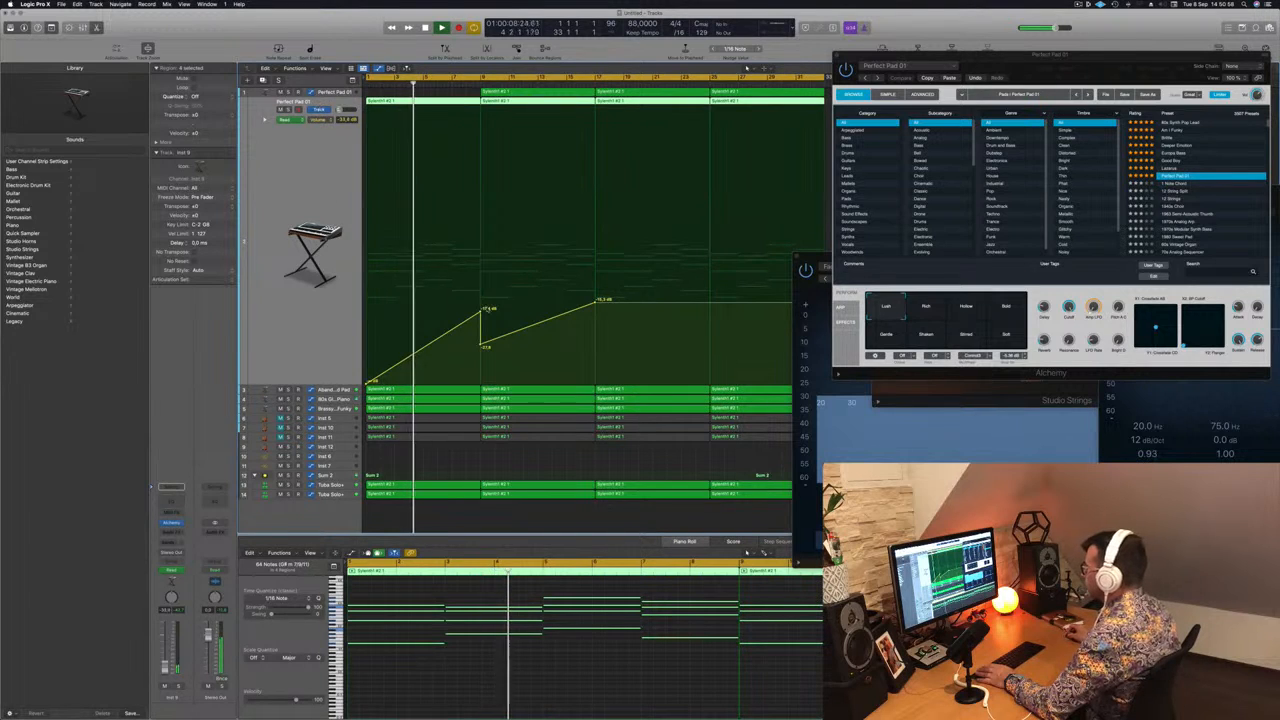
click(334, 389)
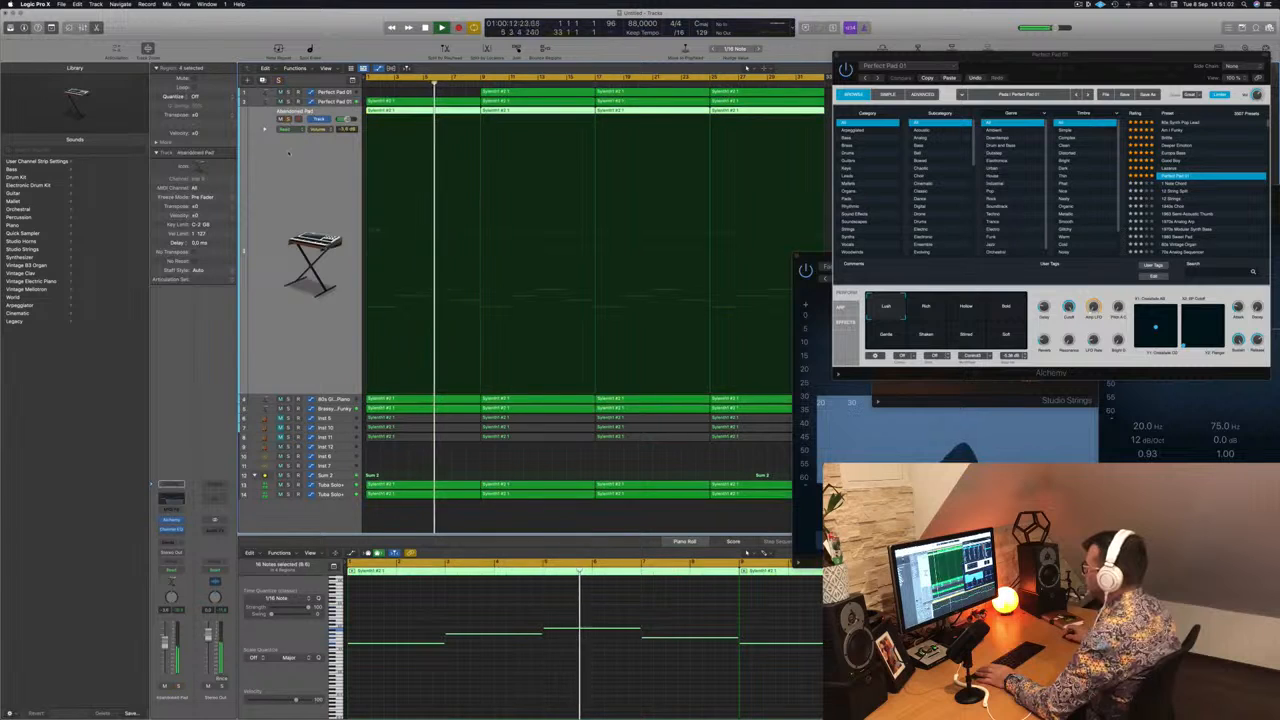
scroll(408, 422, down, 4)
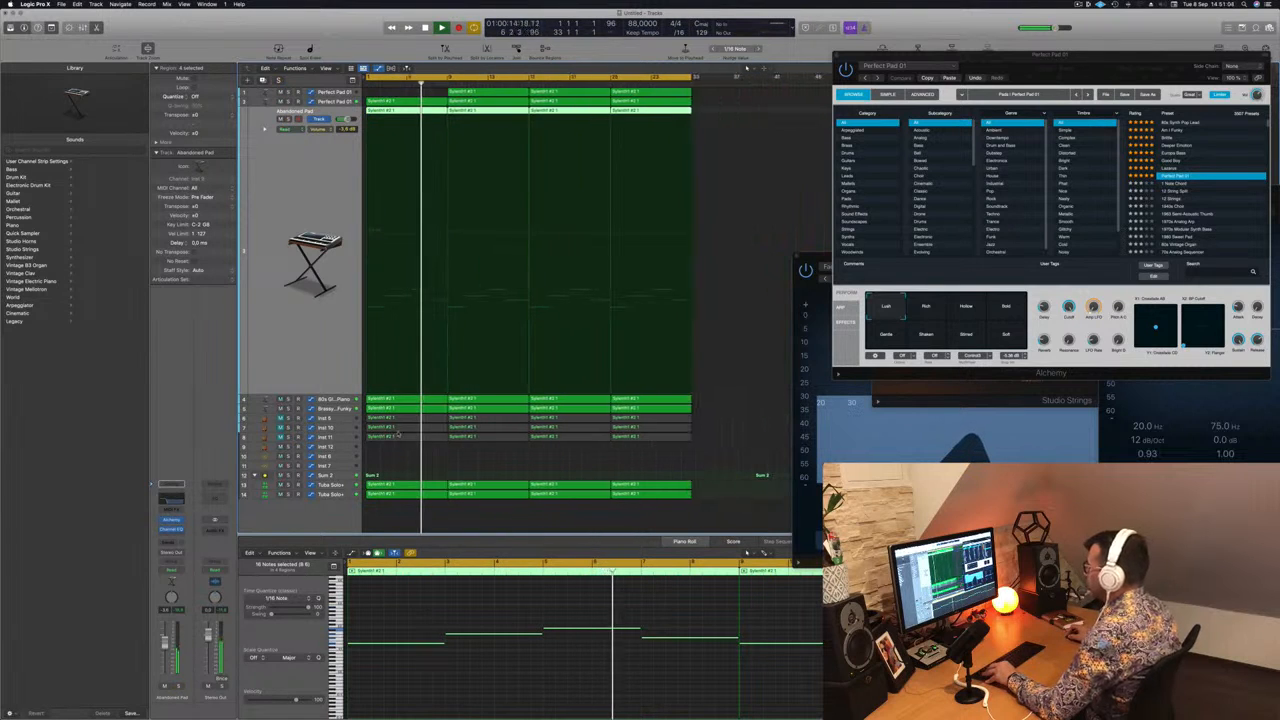
drag(392, 457, 416, 414)
key(Delete)
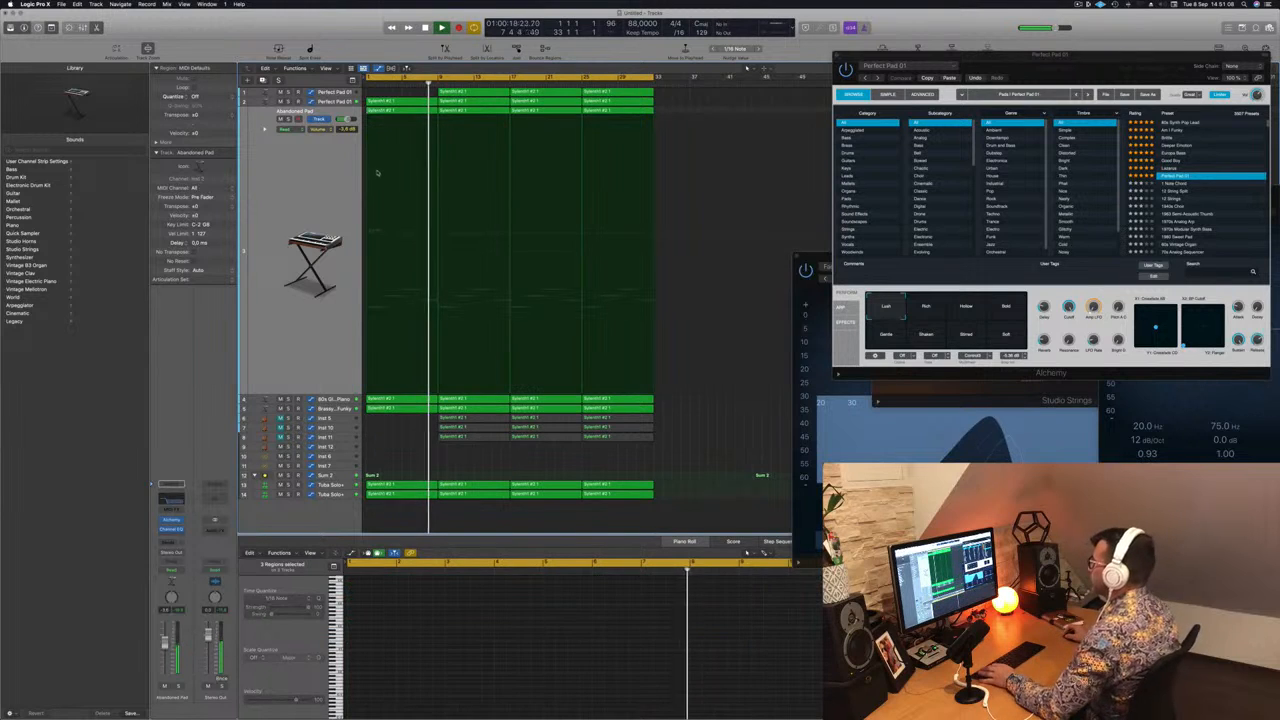
drag(465, 452, 478, 424)
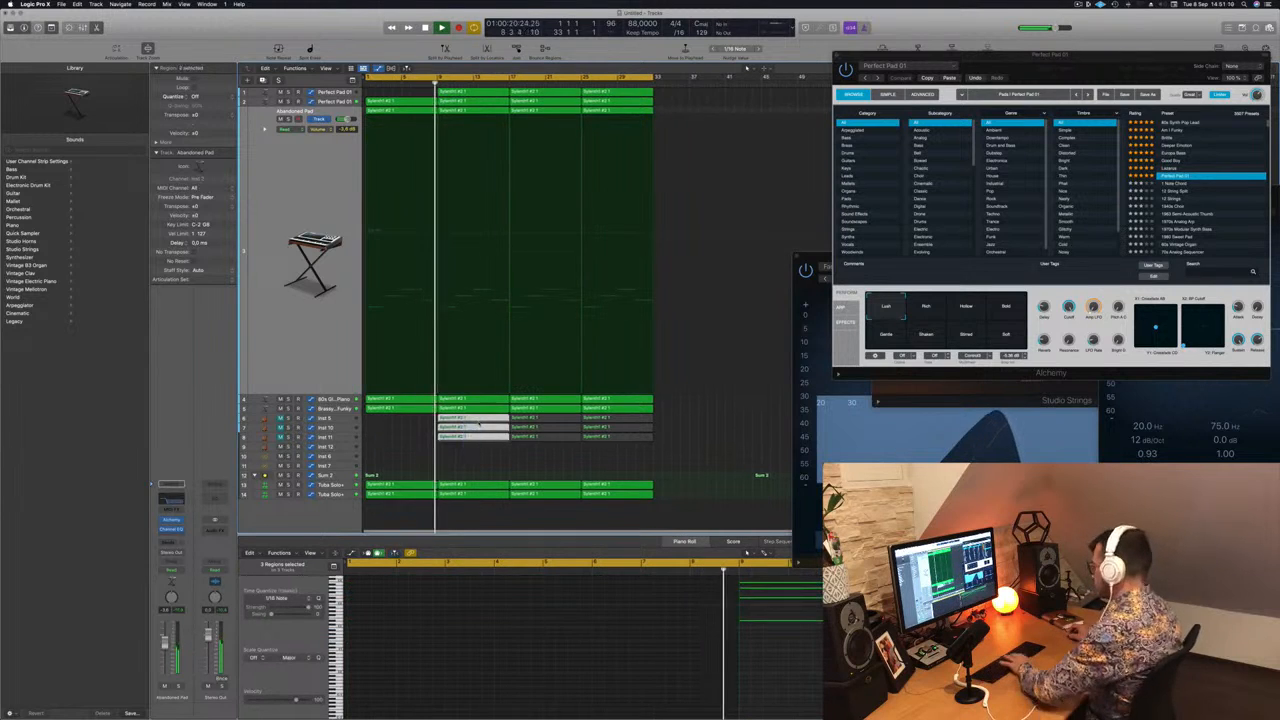
key(Delete)
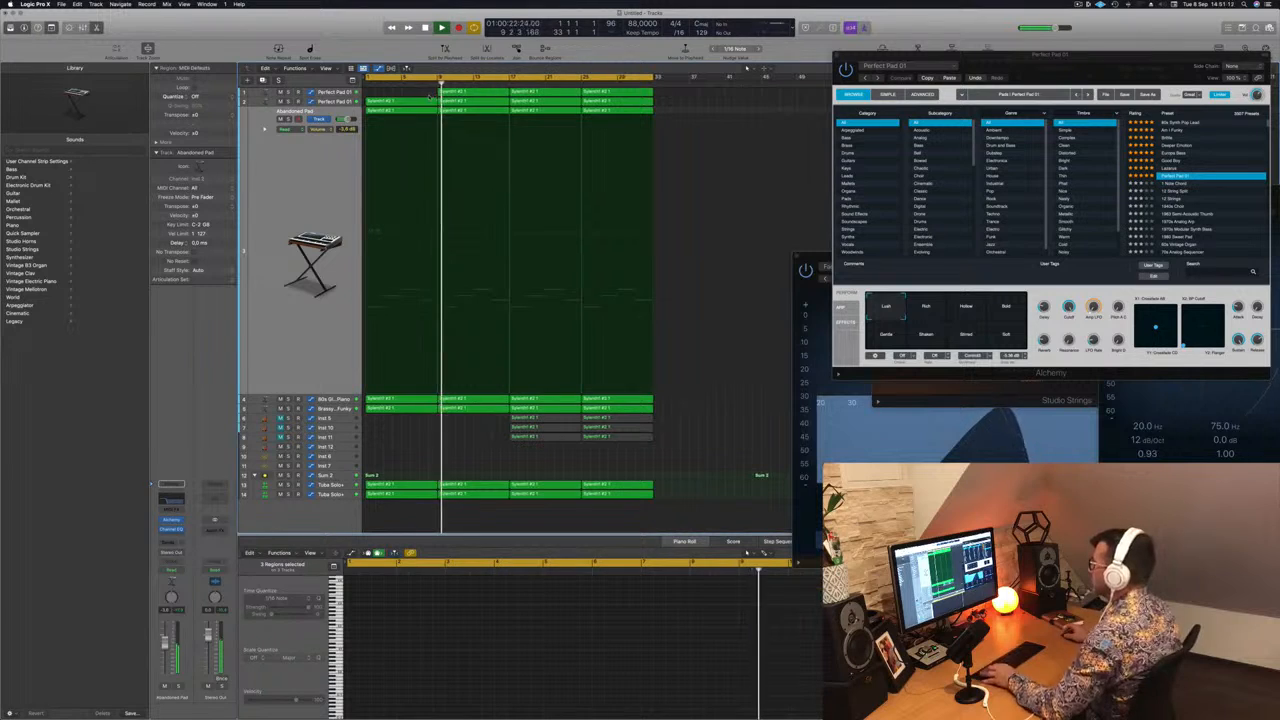
Duplicate the first Perfect Pad 01 track with its settings and show the Musical Typing keyboard over the Alchemy window.
click(304, 93)
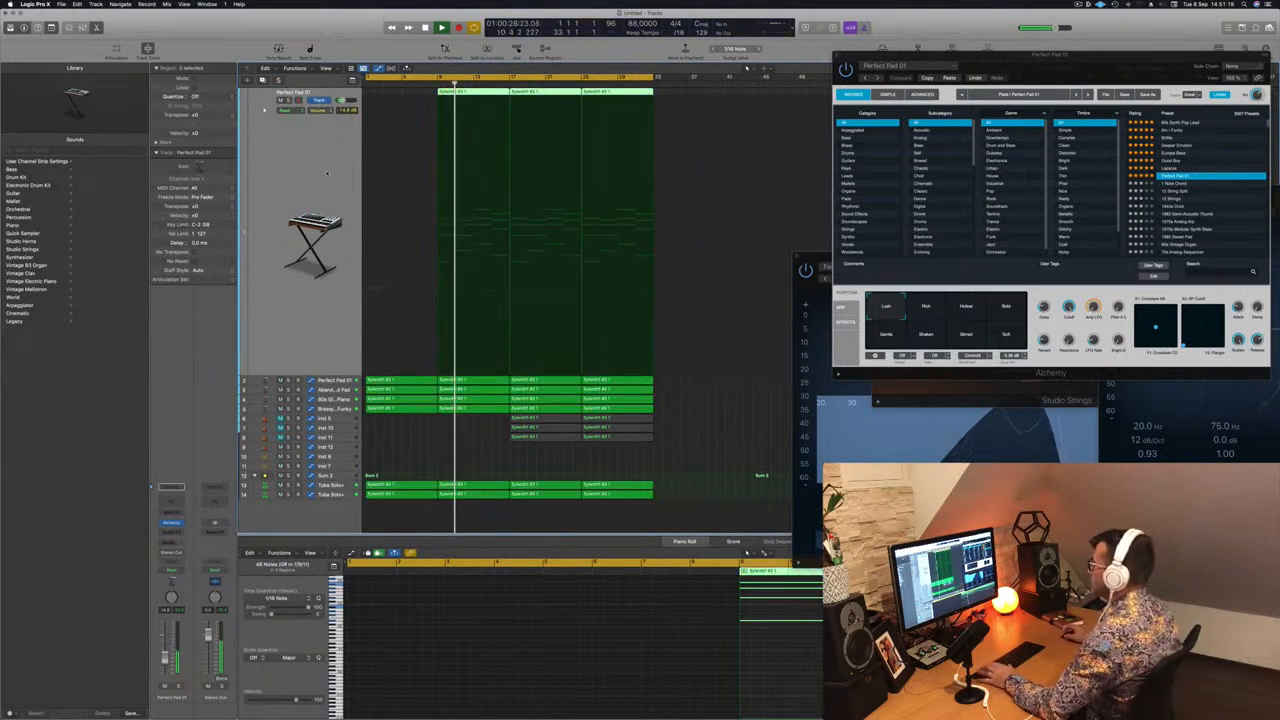
key(super+d)
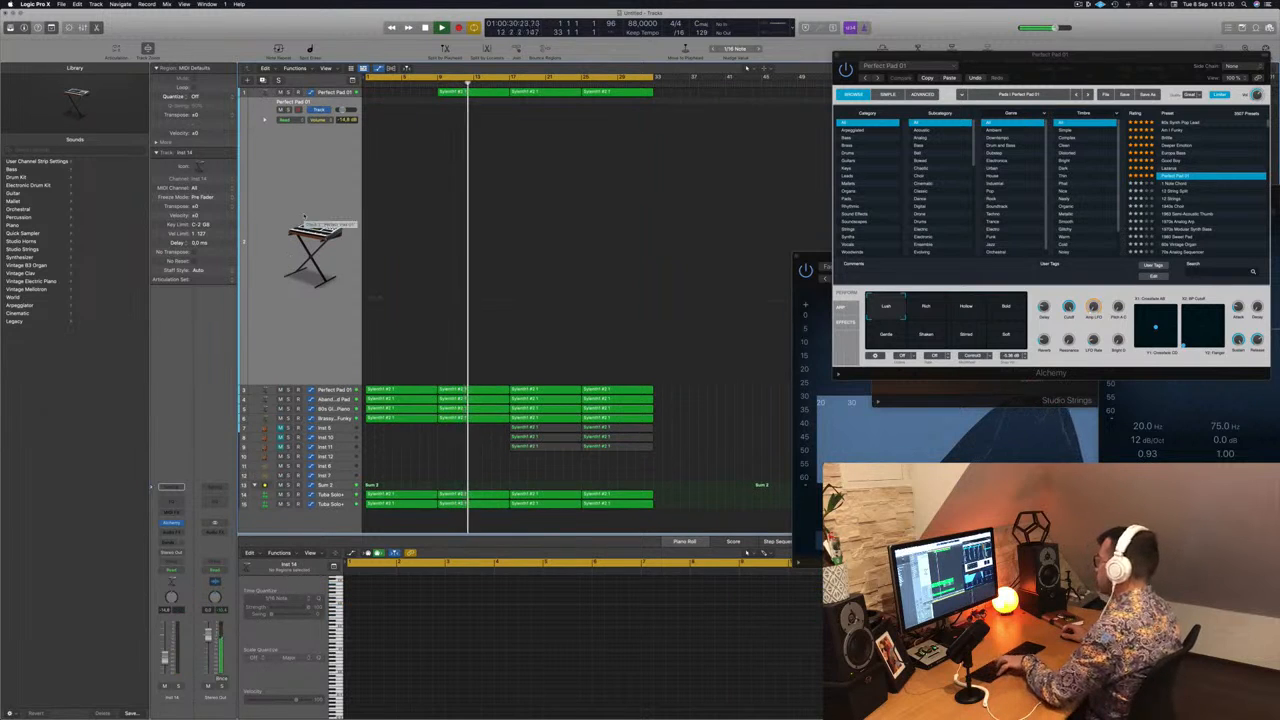
key(super+k)
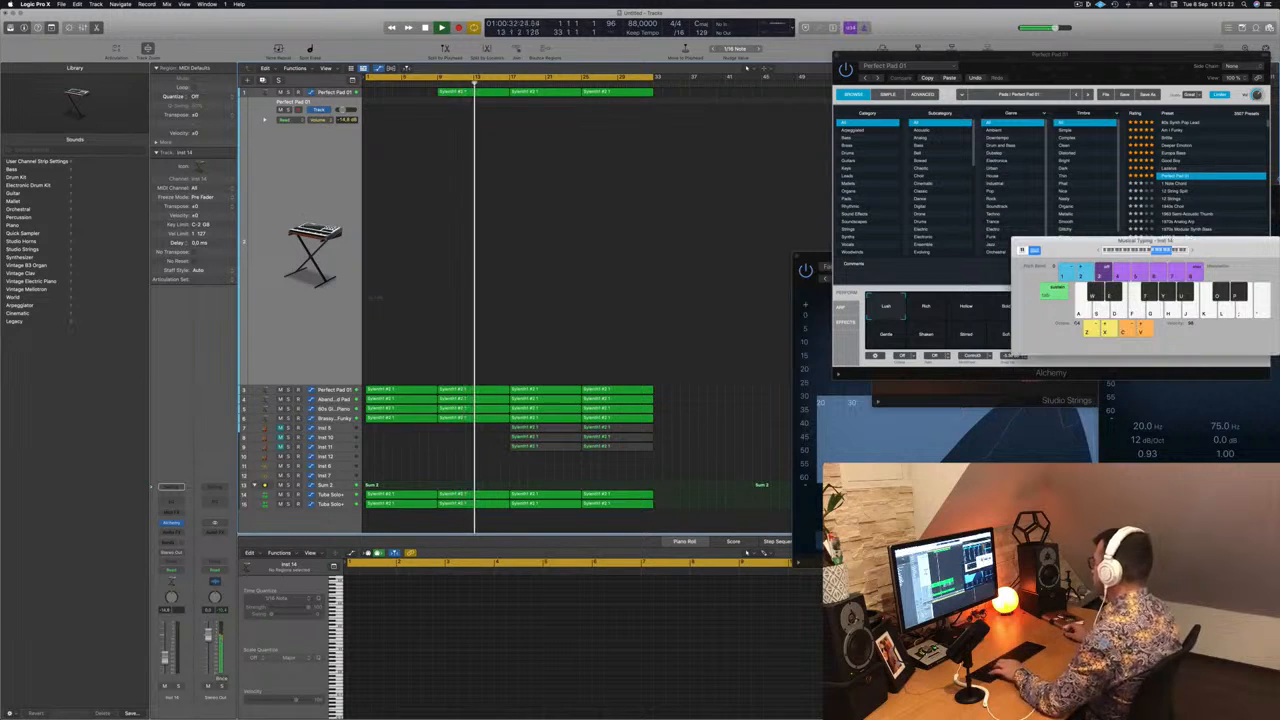
drag(1230, 245, 1086, 255)
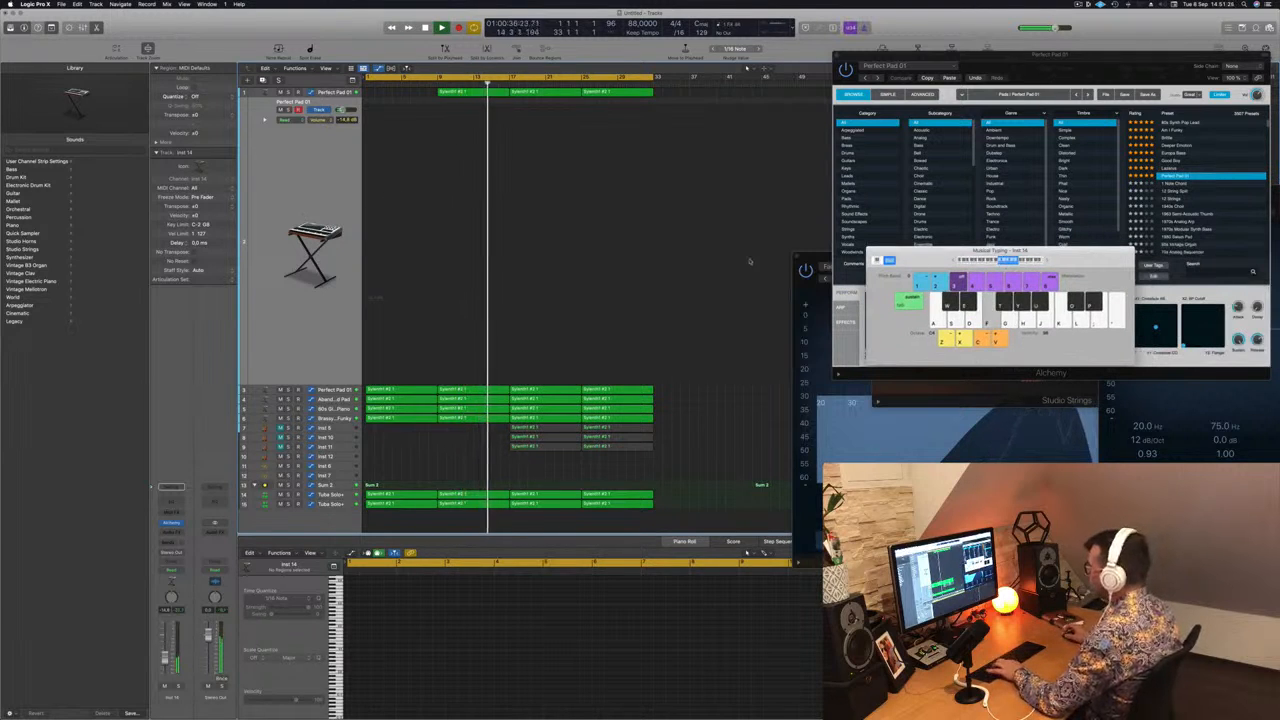
Duplicate the Brassy and Funky track with its settings and select the copy, keeping the inspector shown.
click(340, 418)
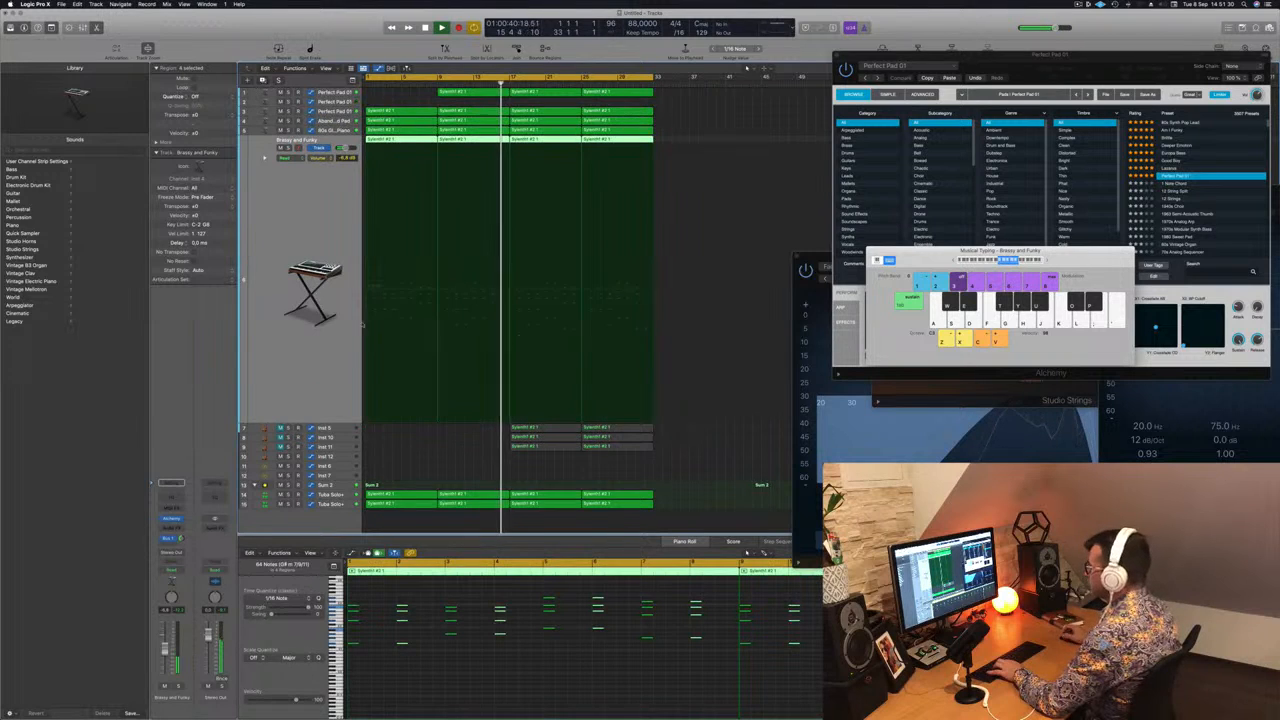
key(super+d)
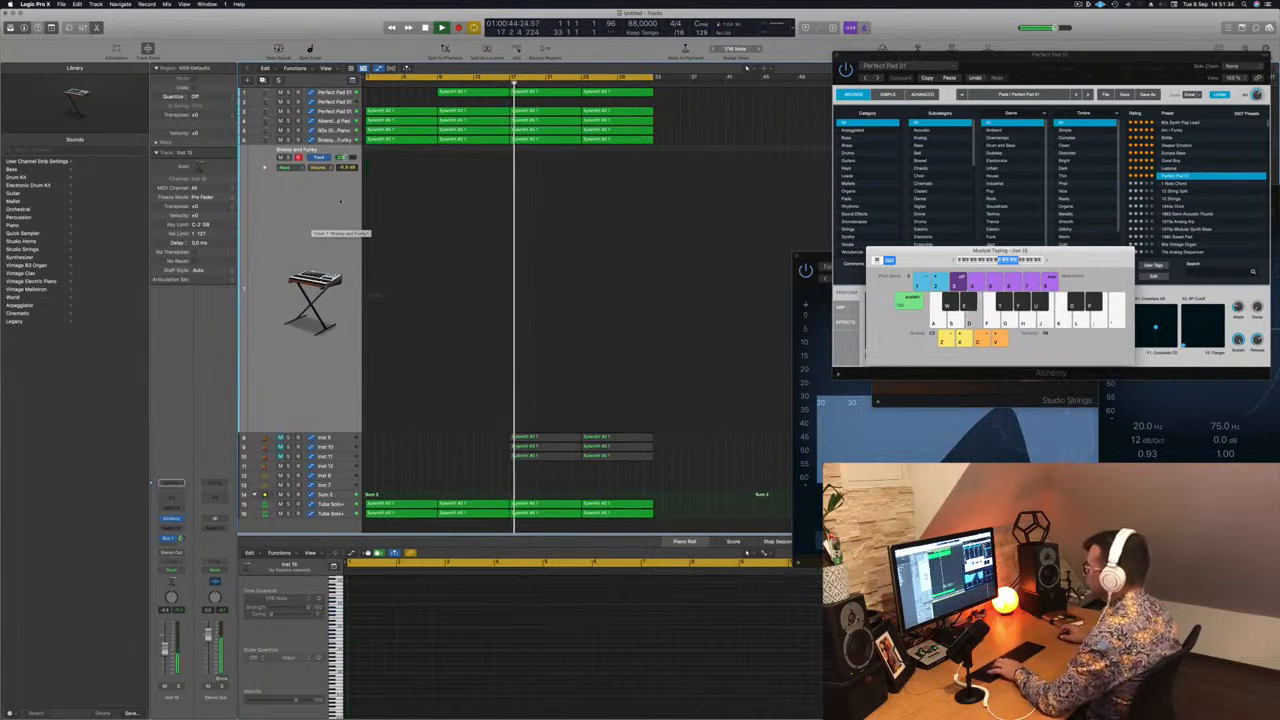
click(393, 140)
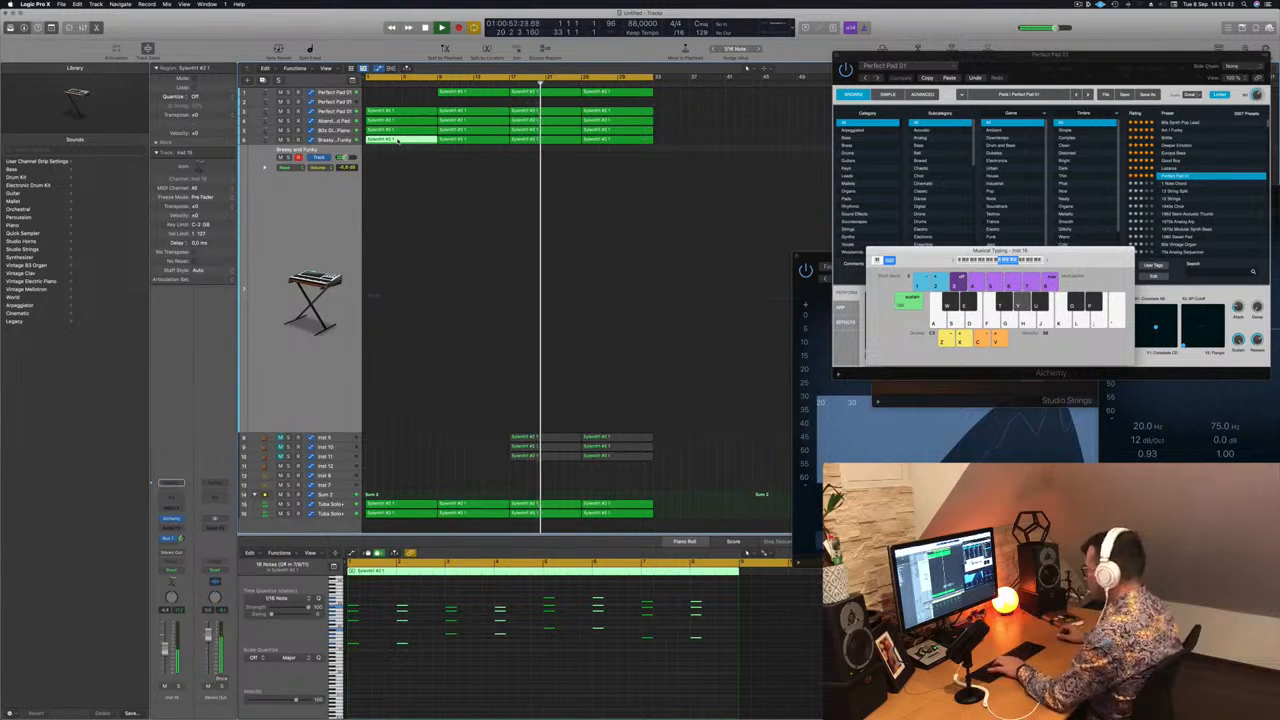
key(i)
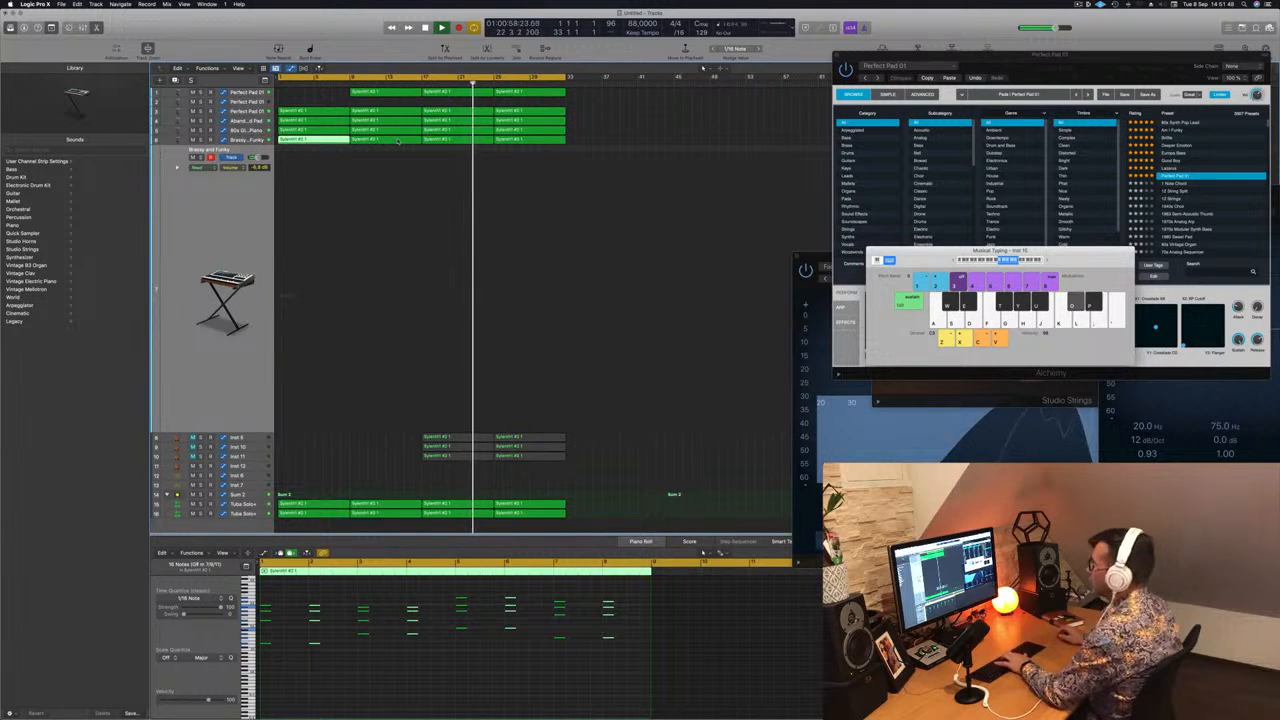
click(201, 225)
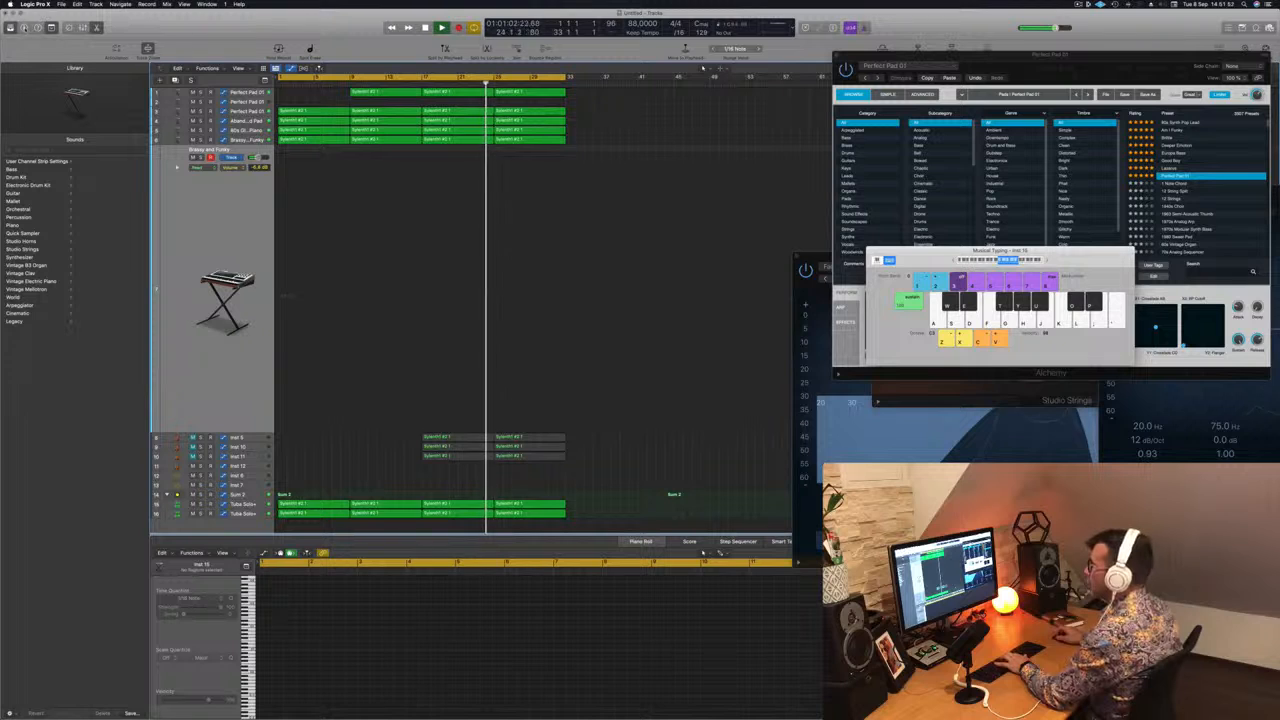
click(24, 27)
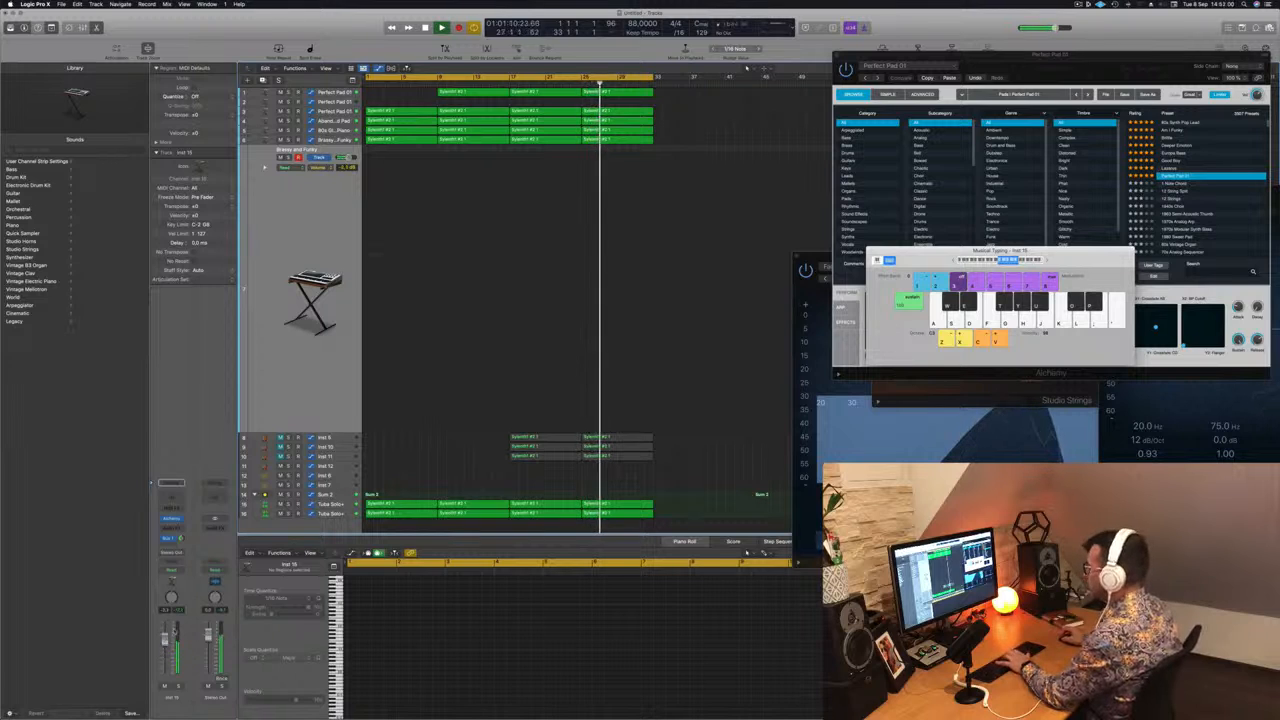
Try out melody notes on the Brassy and Funky copy and record a short take around bars 28 to 30.
key(i)
key(i)
key(o)
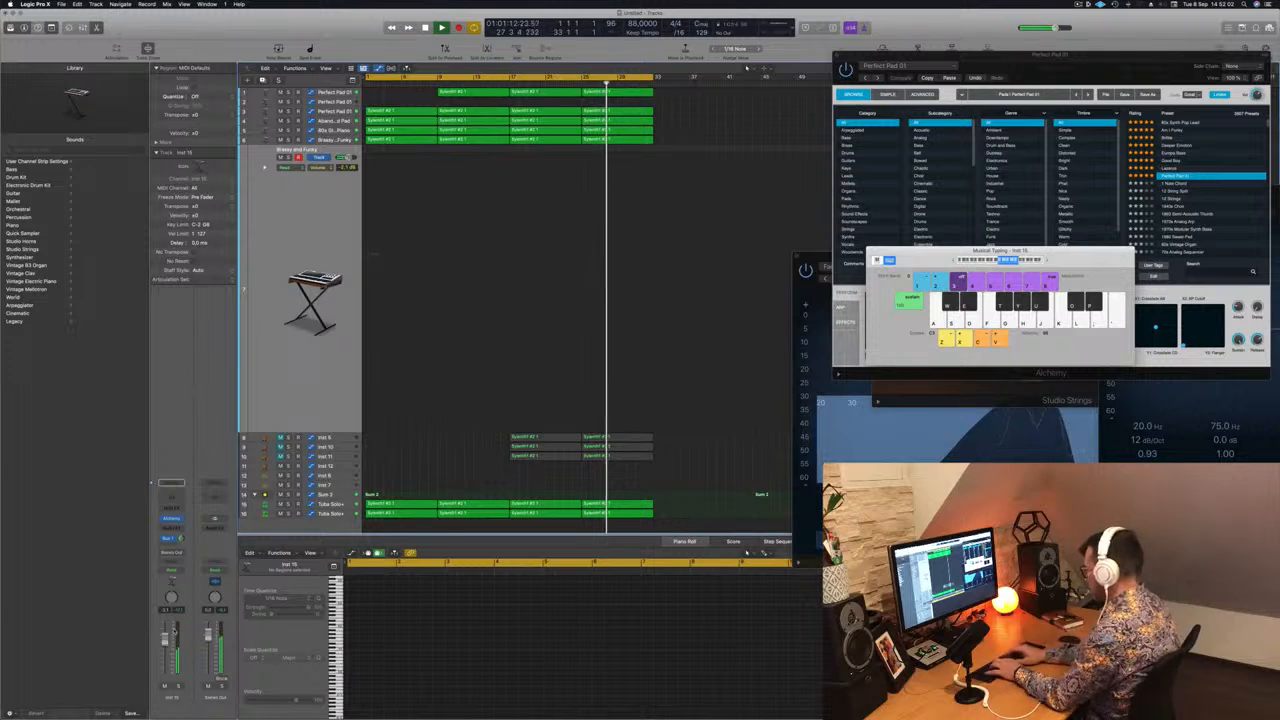
key(p)
key(y)
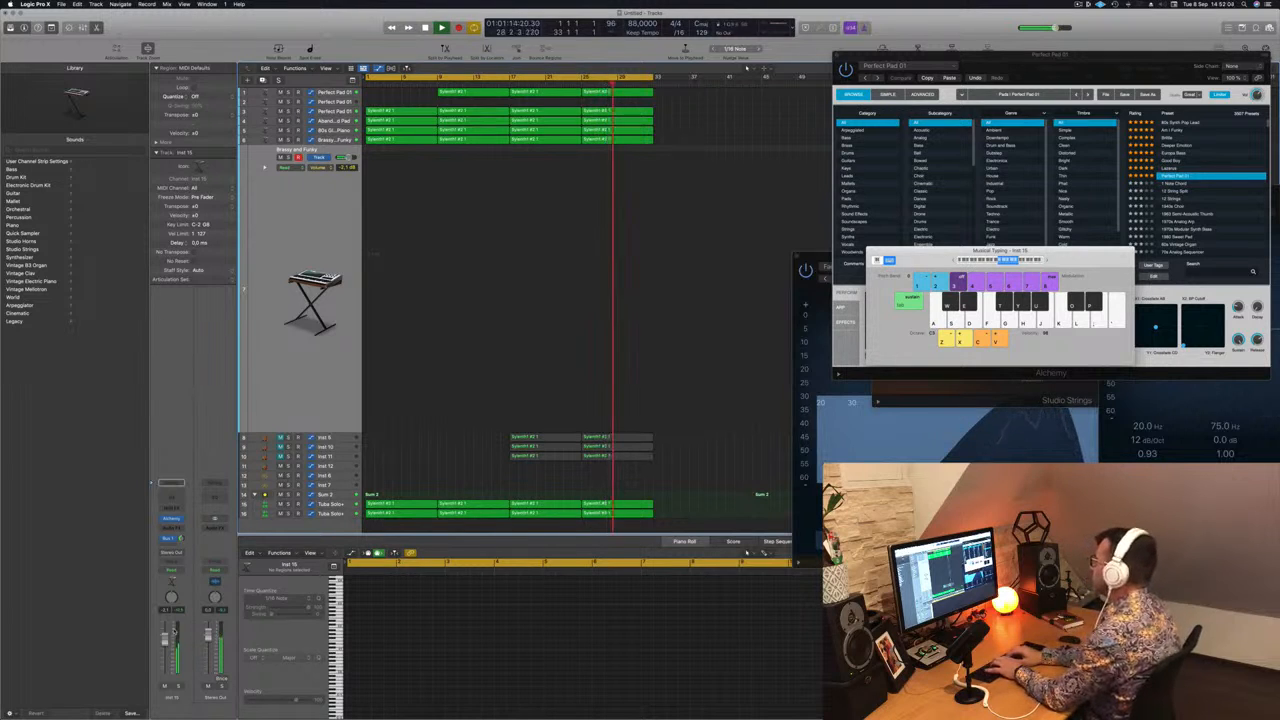
key(y)
key(y)
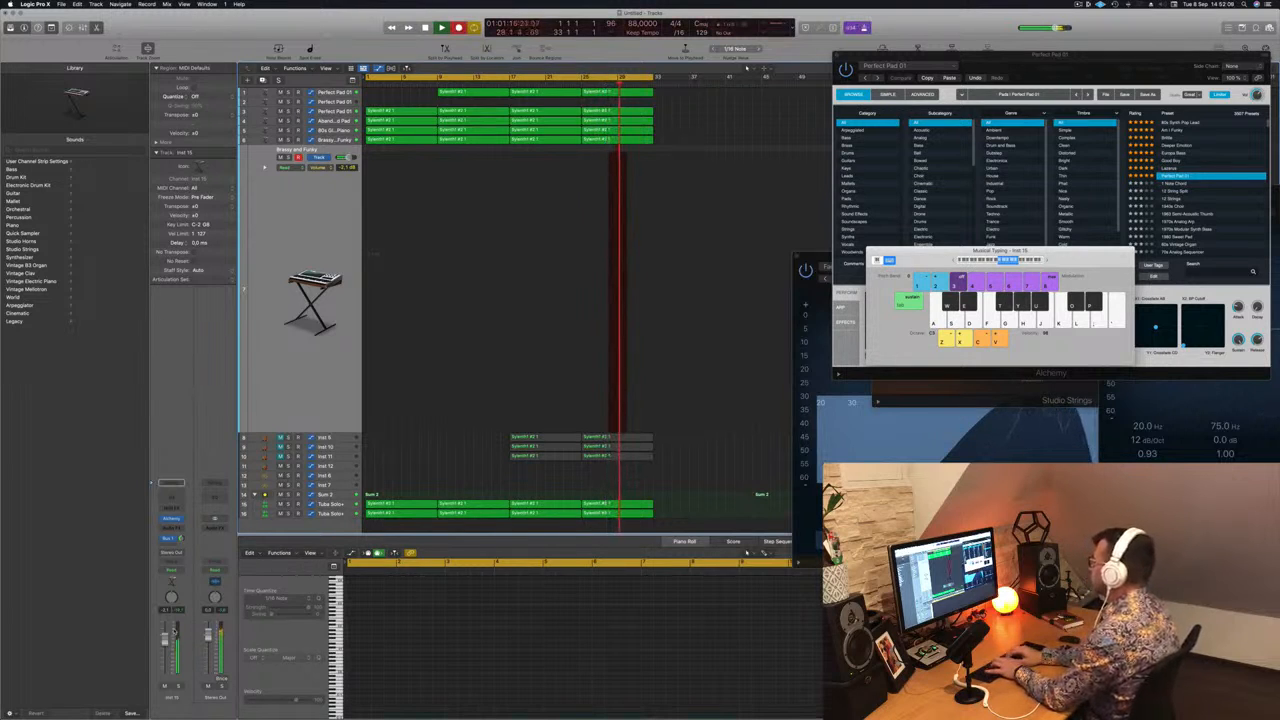
key(o)
key(o)
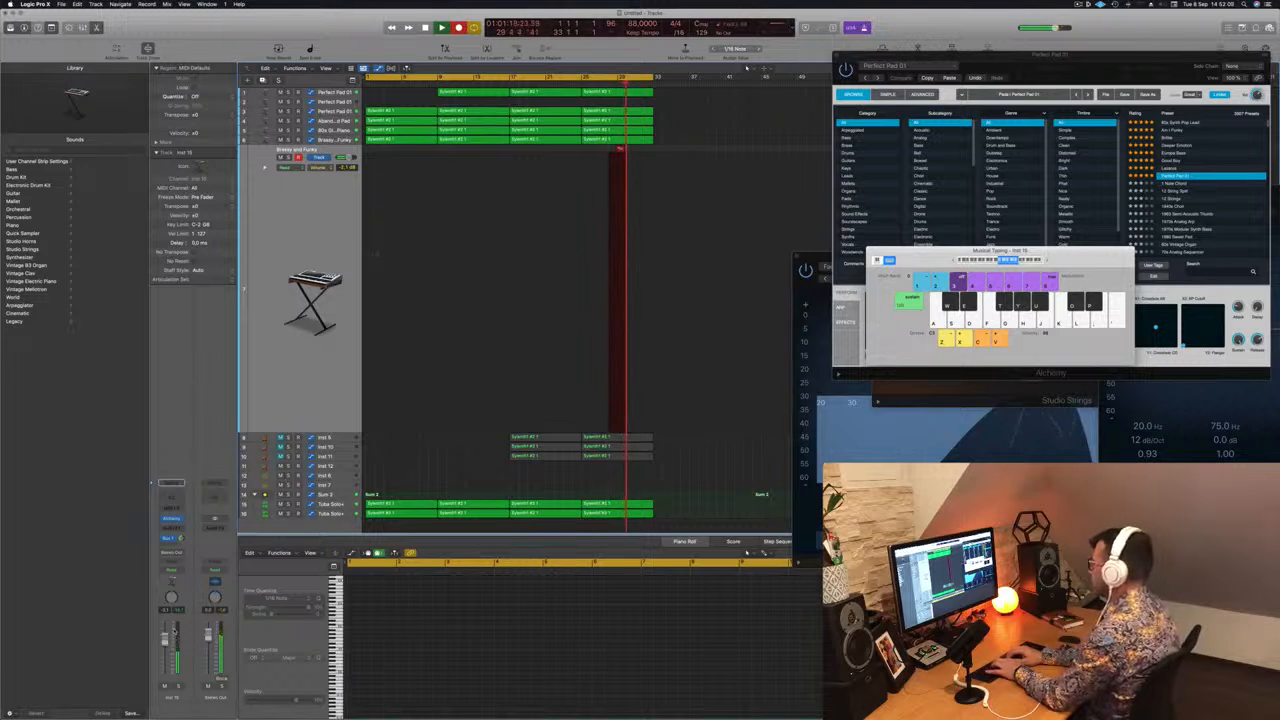
key(space)
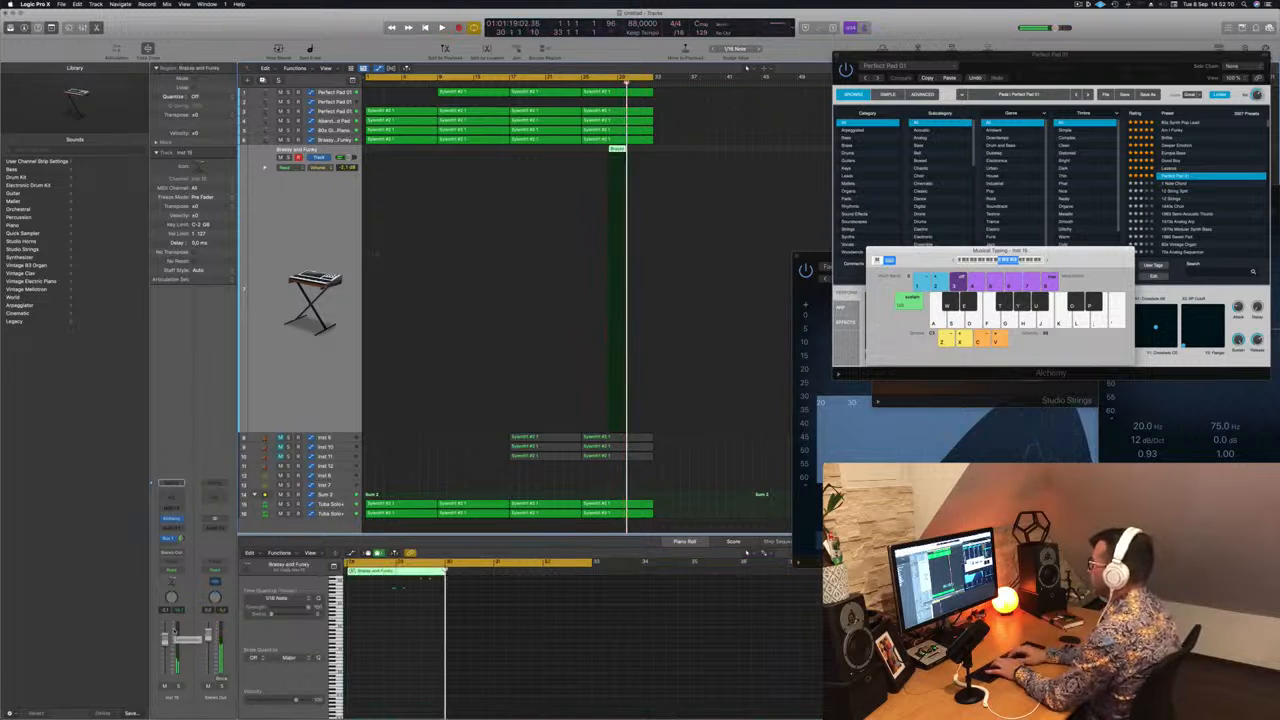
key(Return)
key(space)
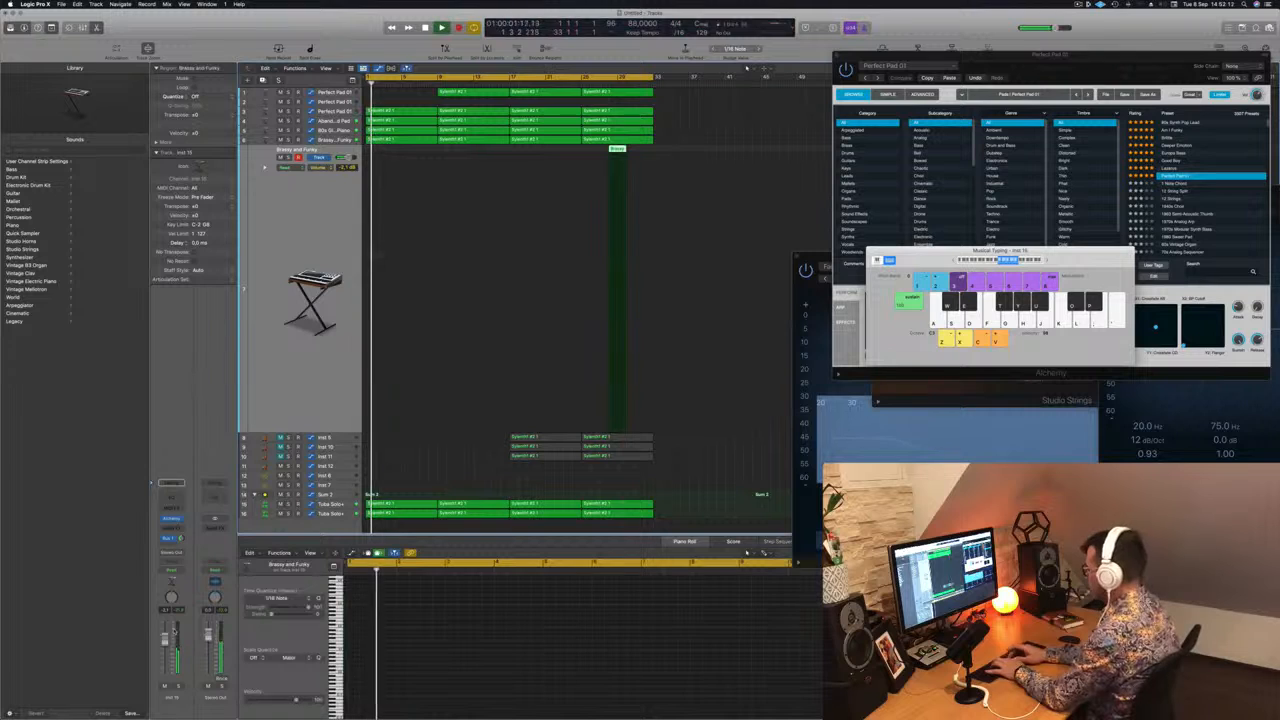
key(i)
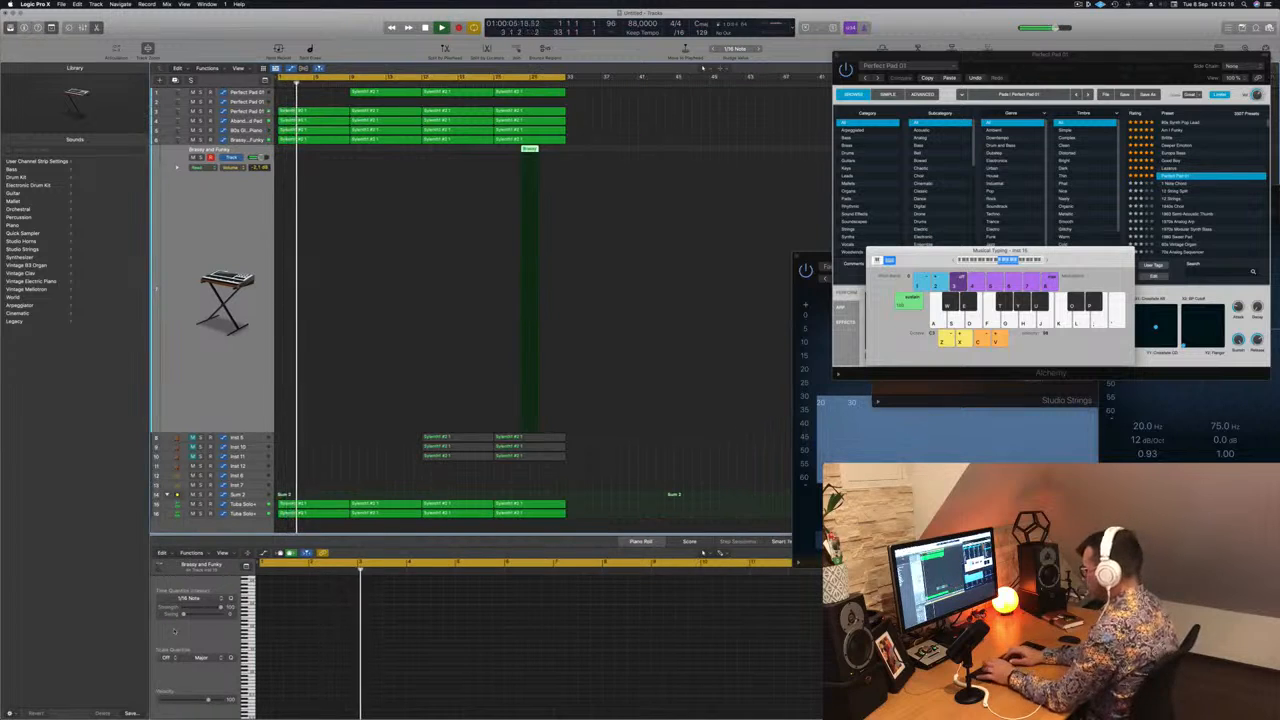
key(r)
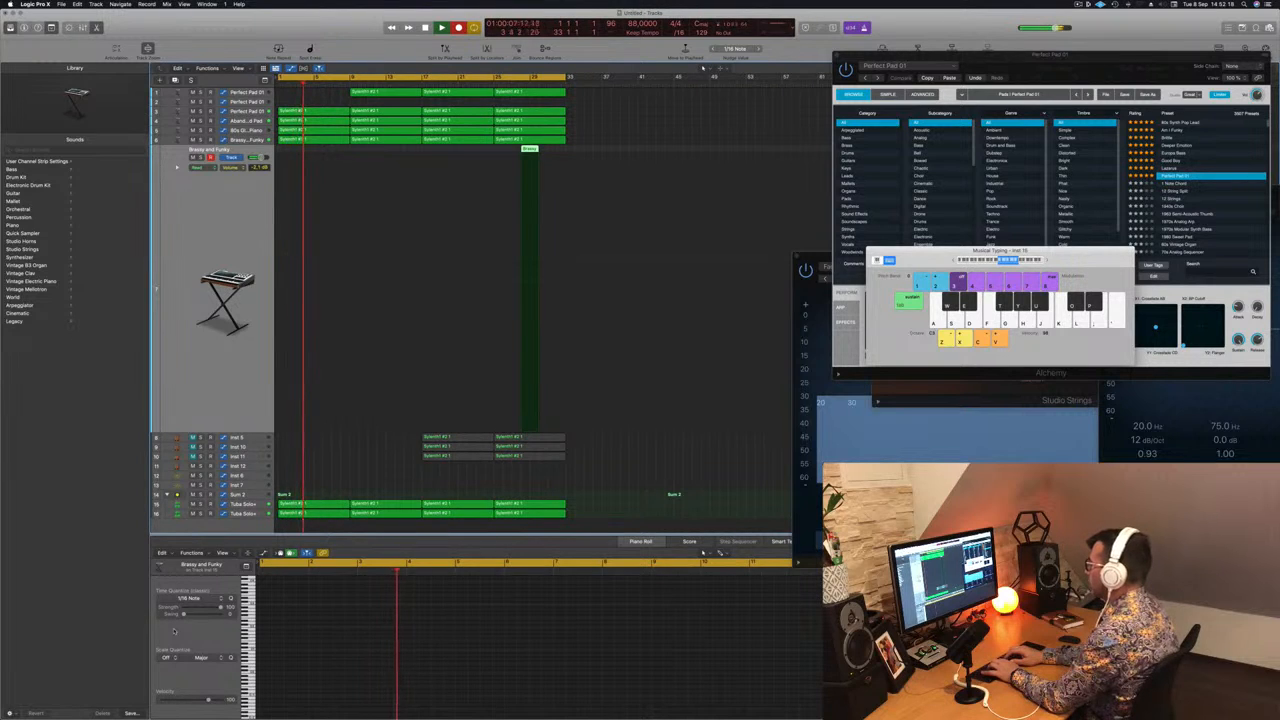
key(space)
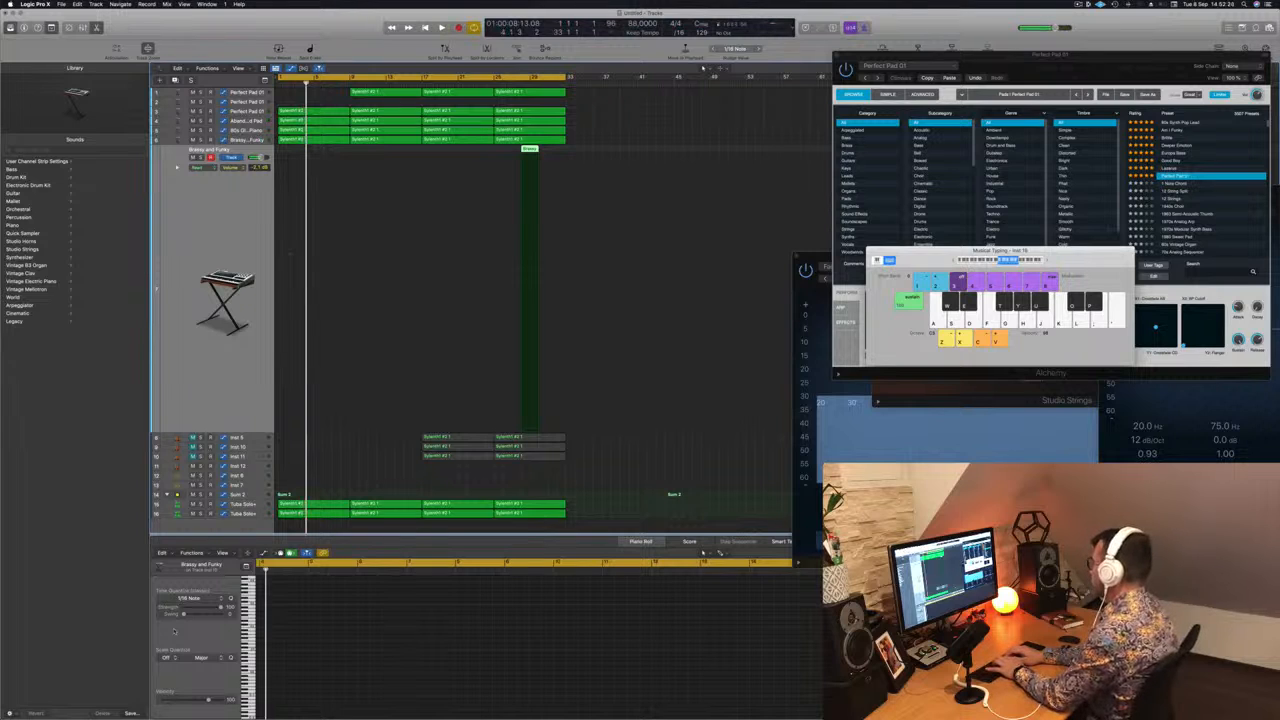
Play from the start, try recording a melody on the Brassy and Funky copy around bars 17 to 25, and delete both recorded takes.
key(Return)
key(space)
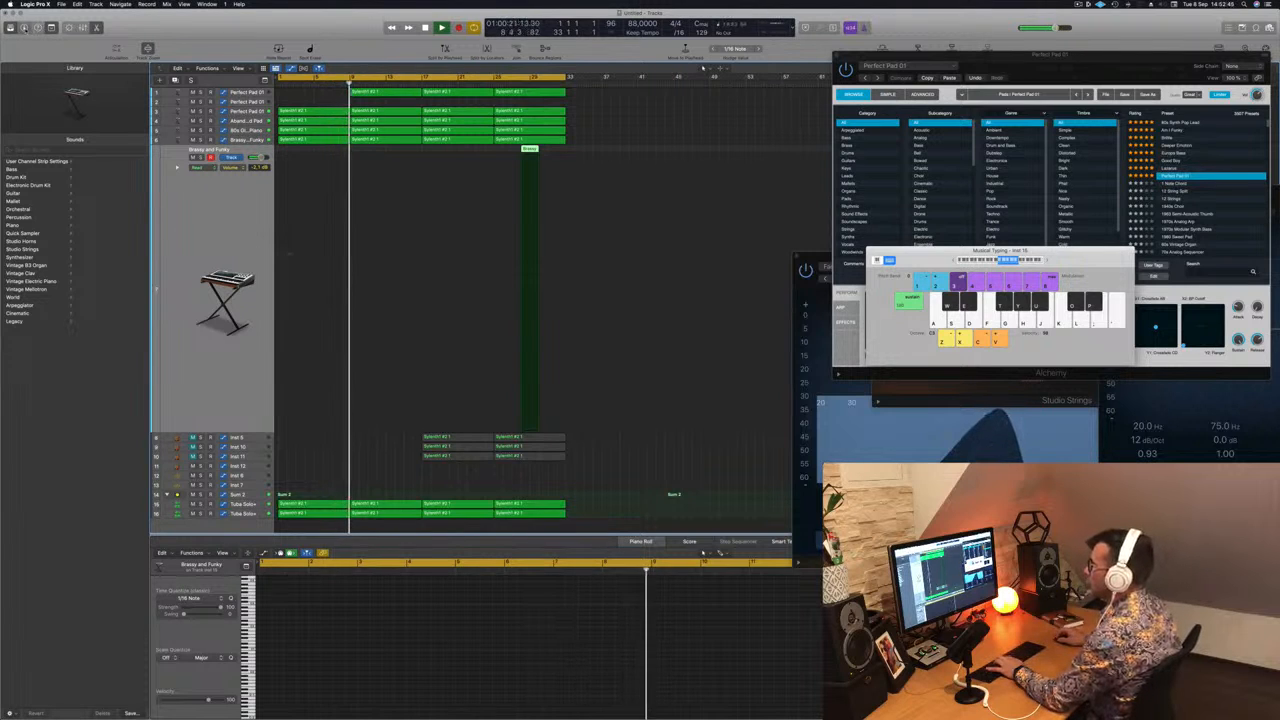
key(i)
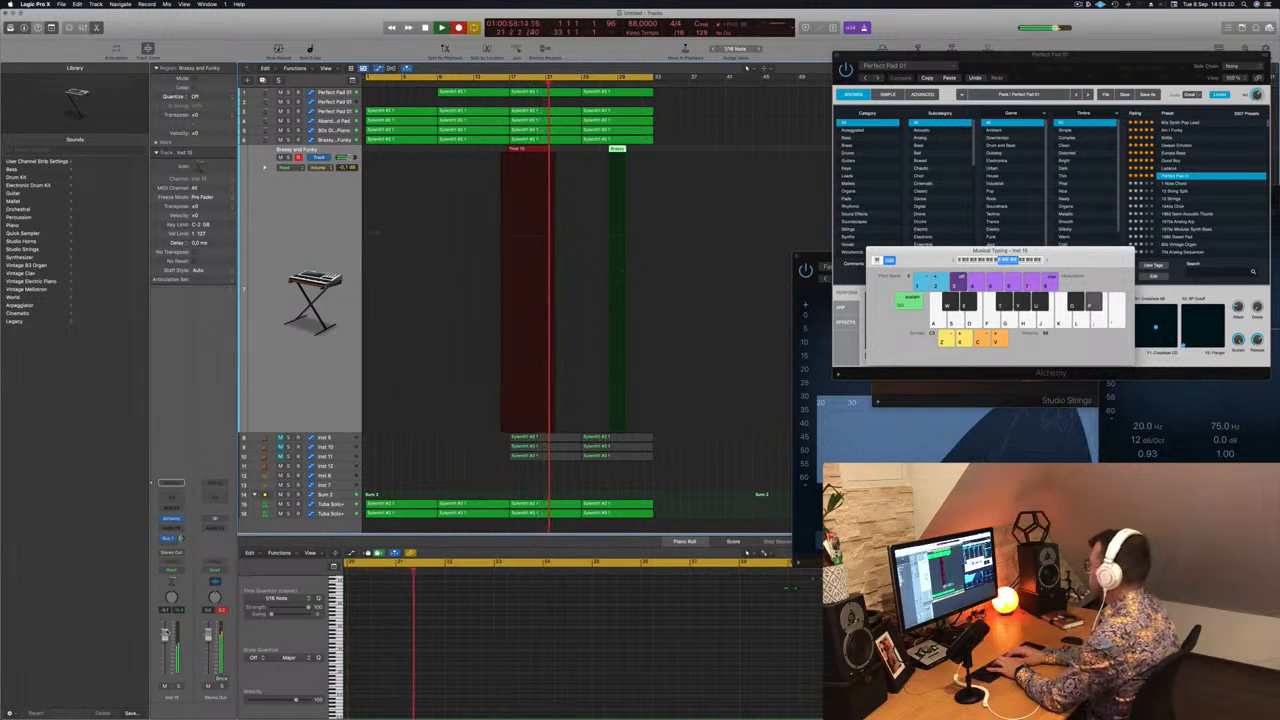
key(u)
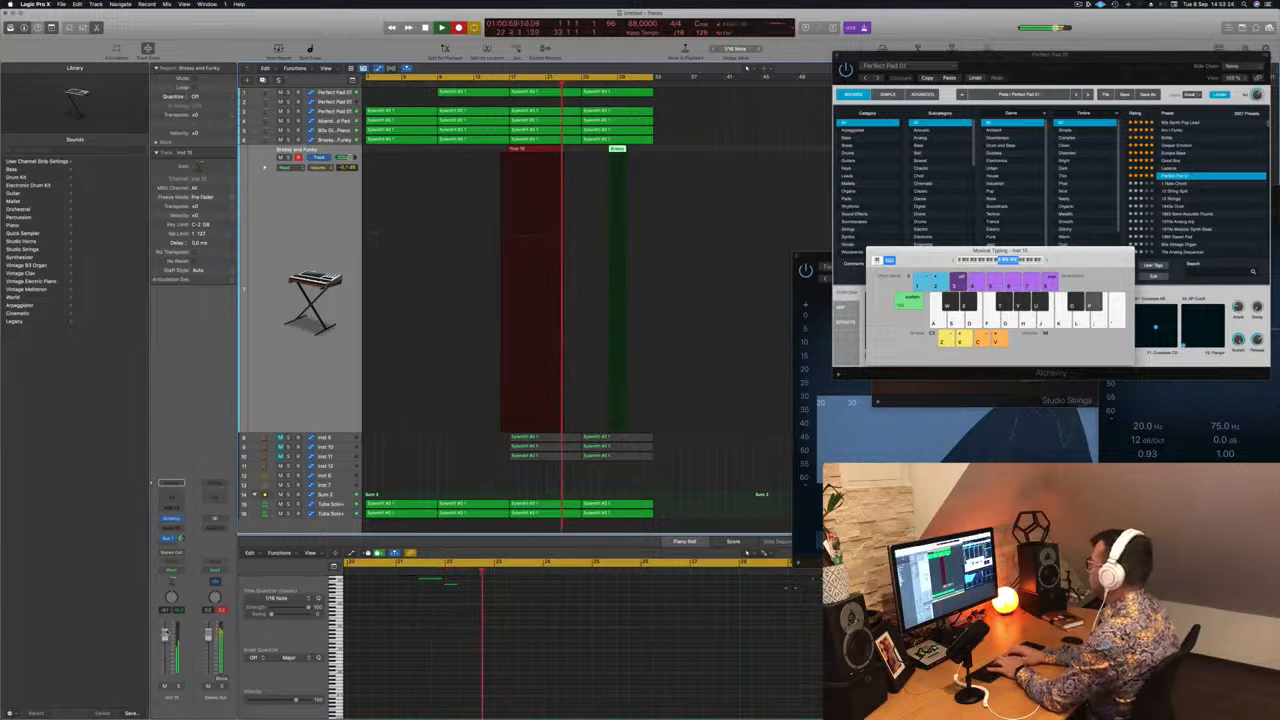
key(o)
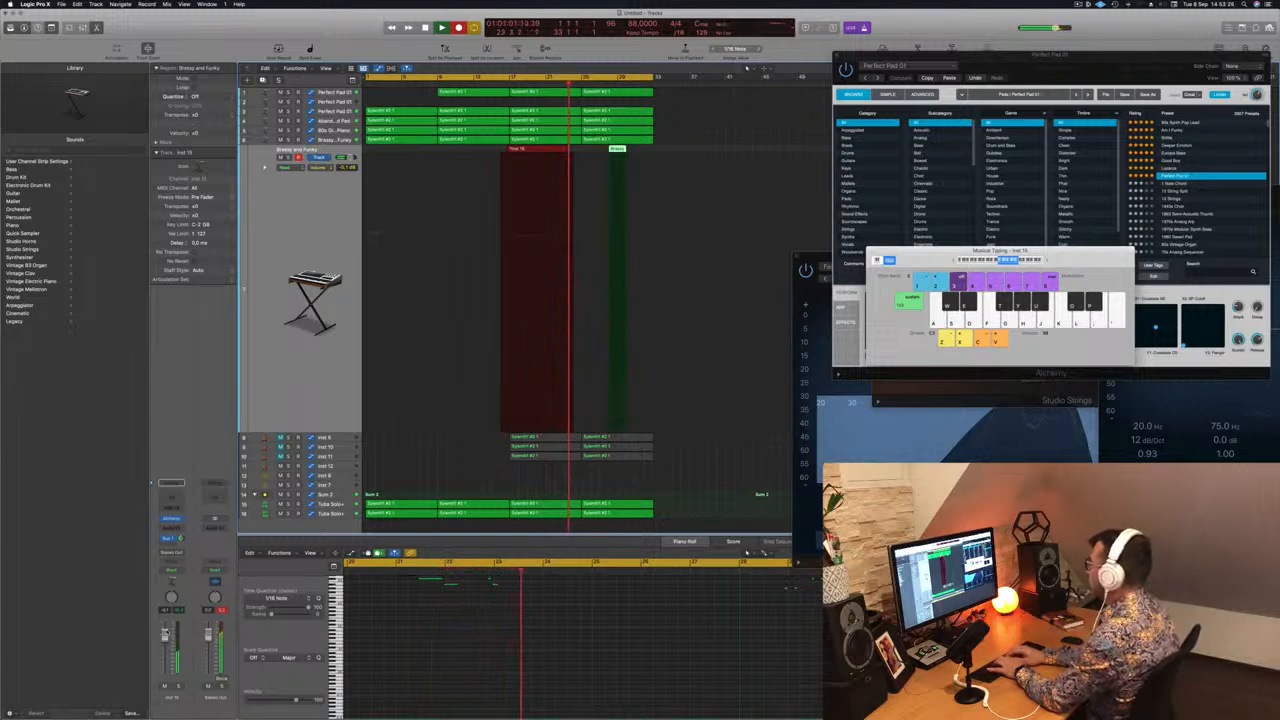
key(p)
key(u)
key(t)
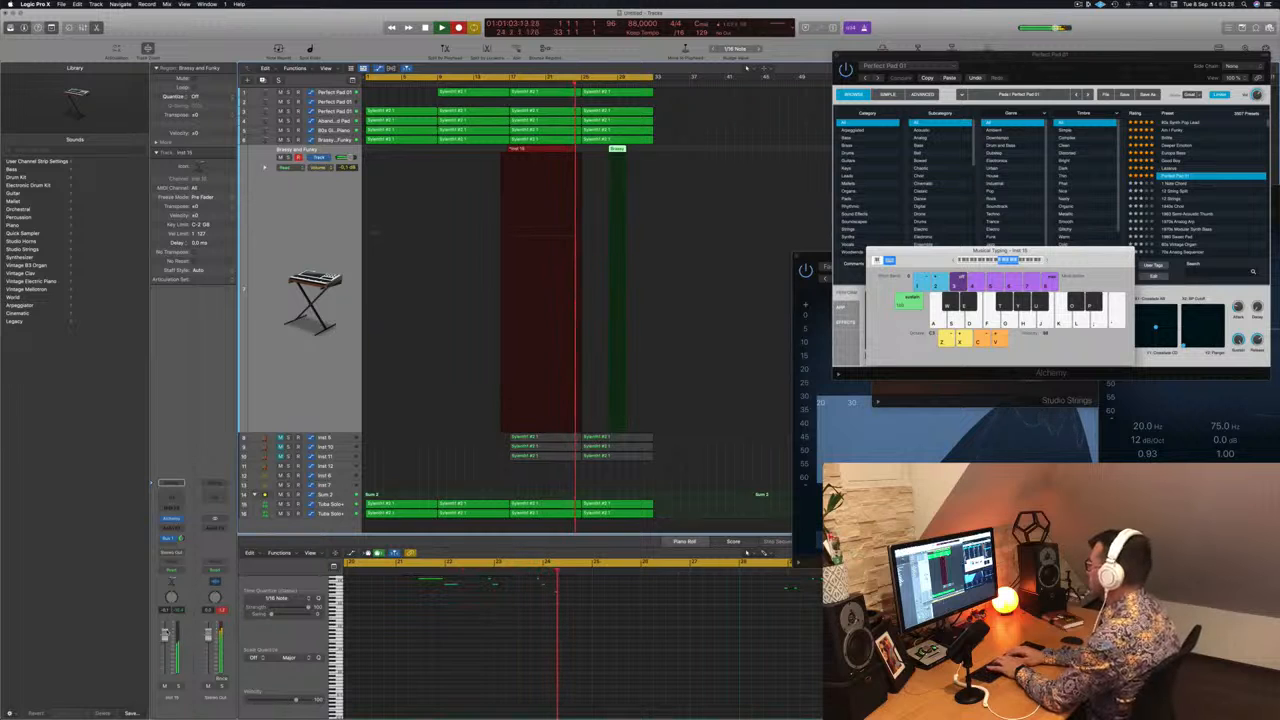
key(space)
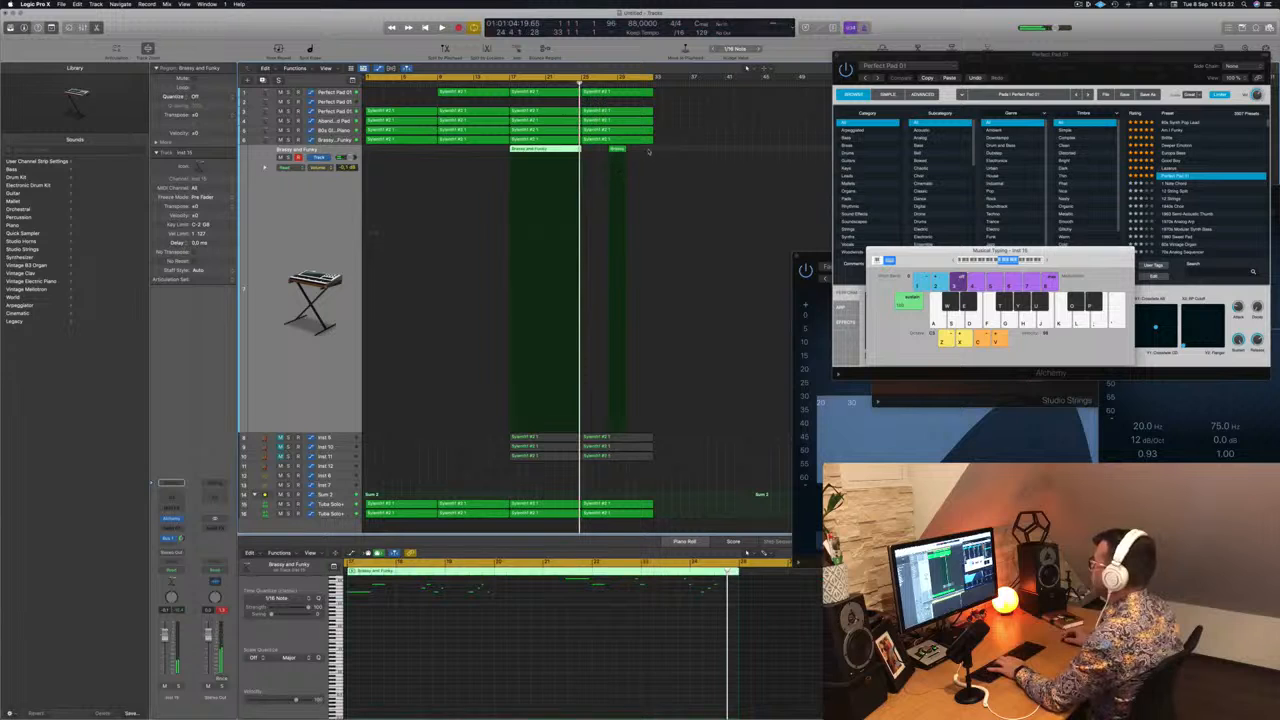
click(530, 152)
key(Delete)
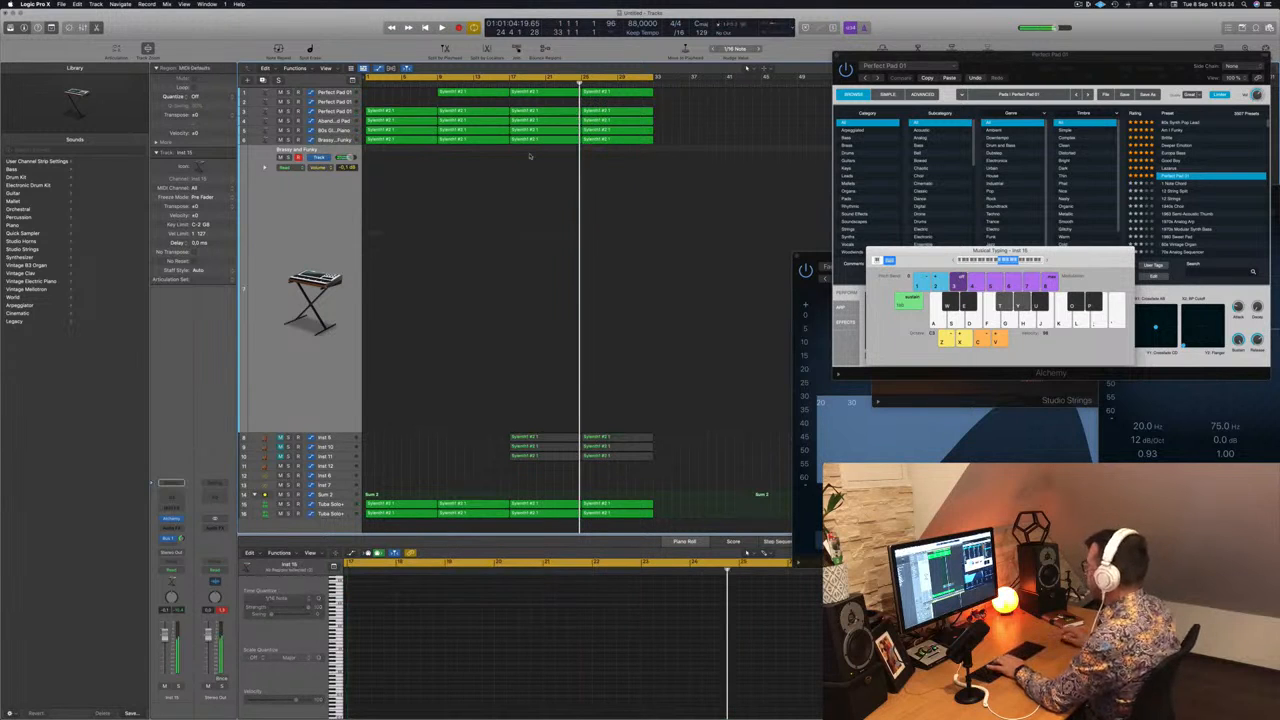
Play the project from the start and open the Brassy and Funky copy's Alchemy instrument, repositioning the Musical Typing window.
key(Return)
key(space)
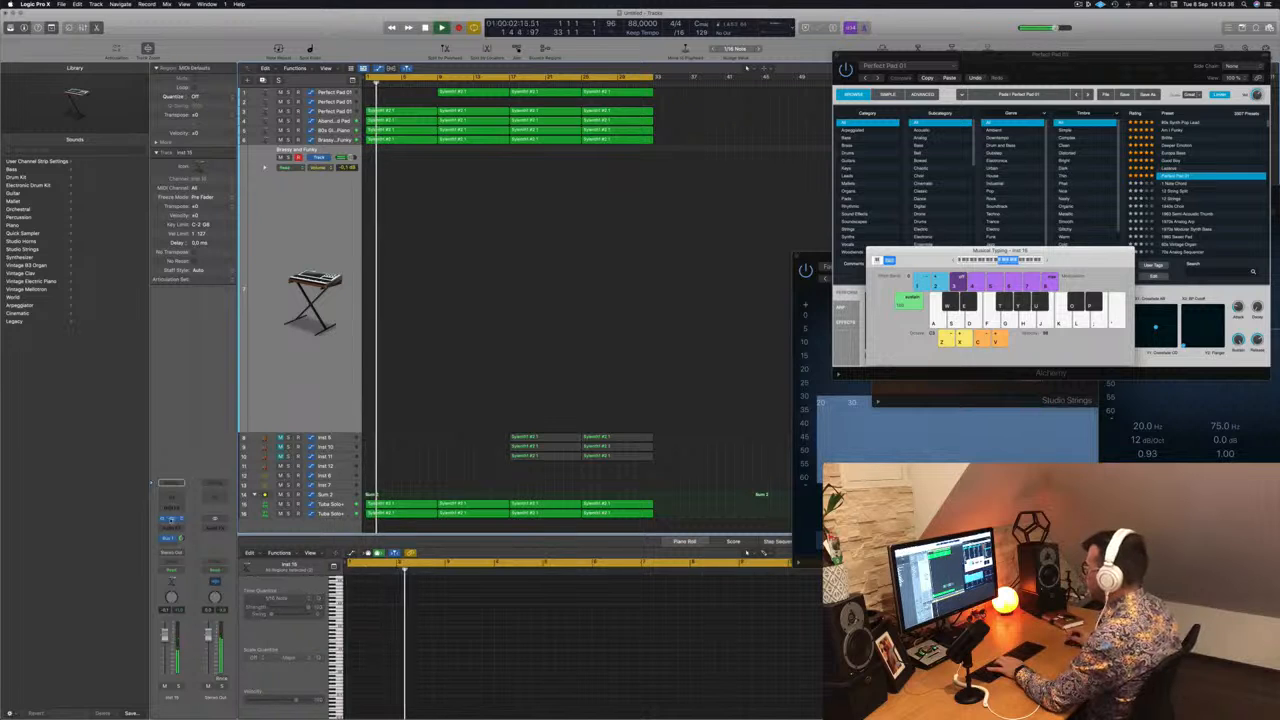
click(171, 519)
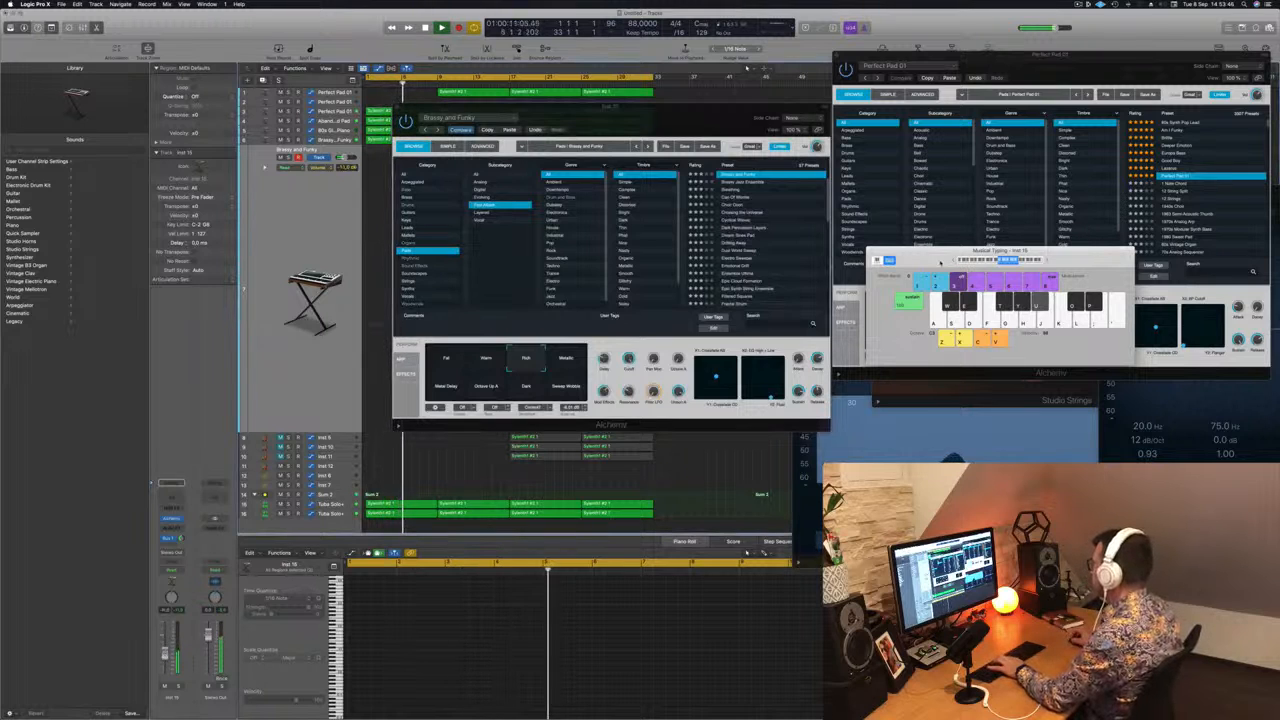
drag(940, 262, 930, 234)
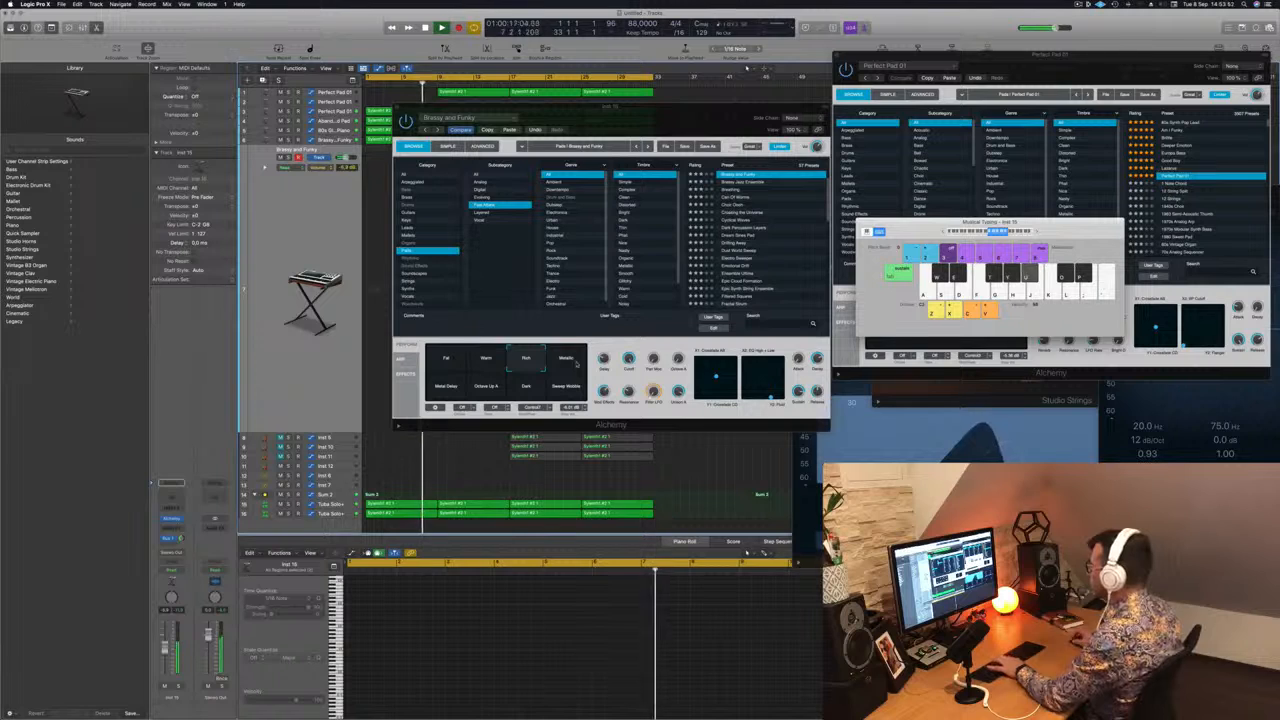
Audition the Alchemy performance snapshots, including Metallic, Fat, Metal Delay, Octave Up A, Dark and Sweep Wobble, and return to Rich.
click(566, 359)
click(446, 359)
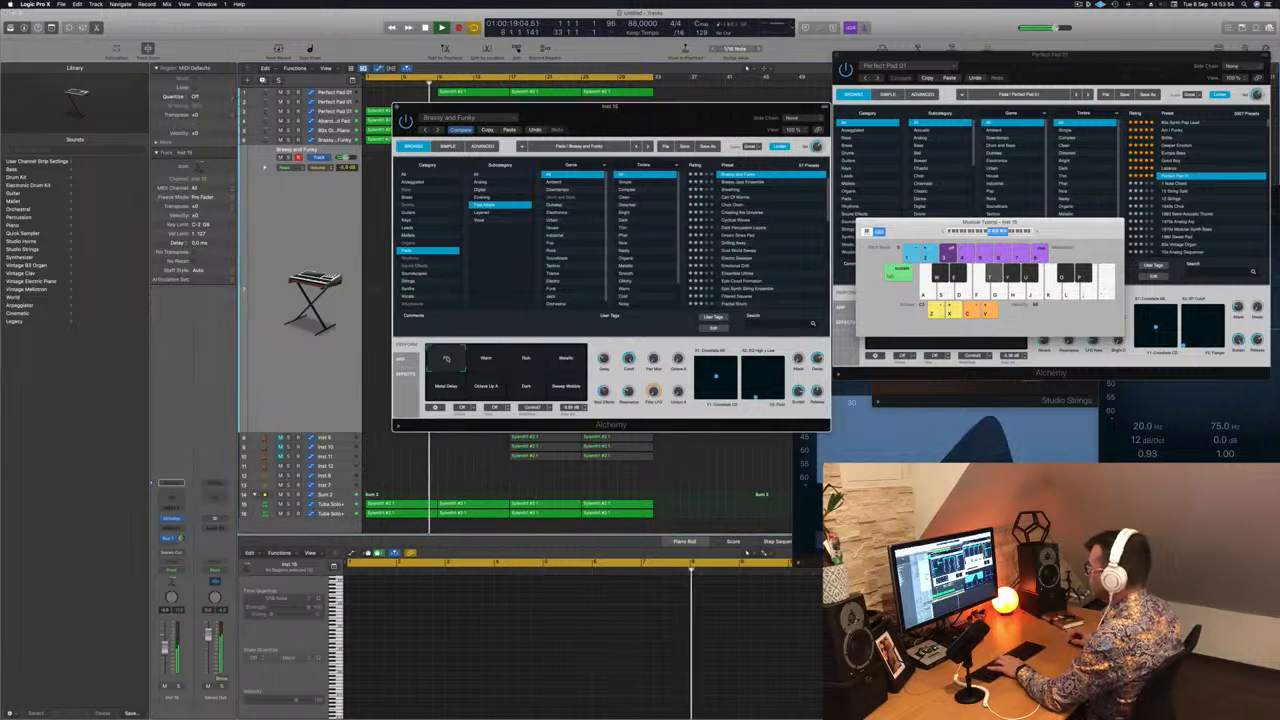
click(447, 386)
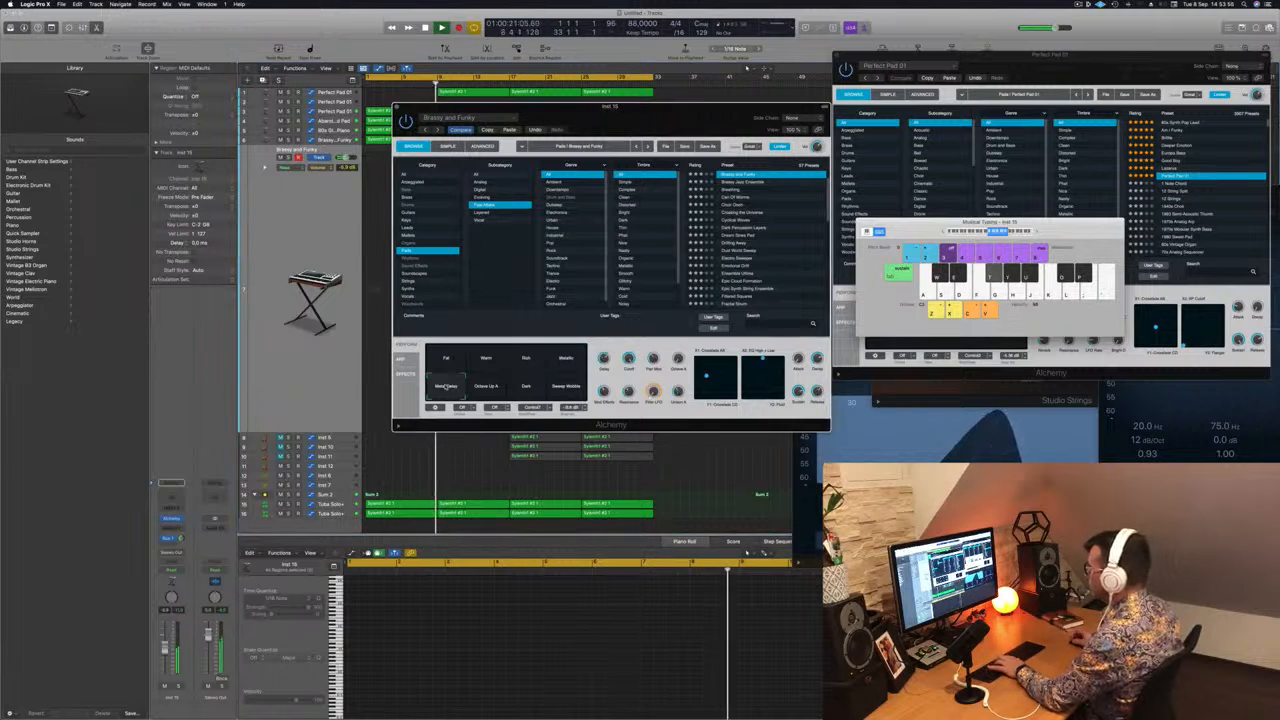
click(476, 391)
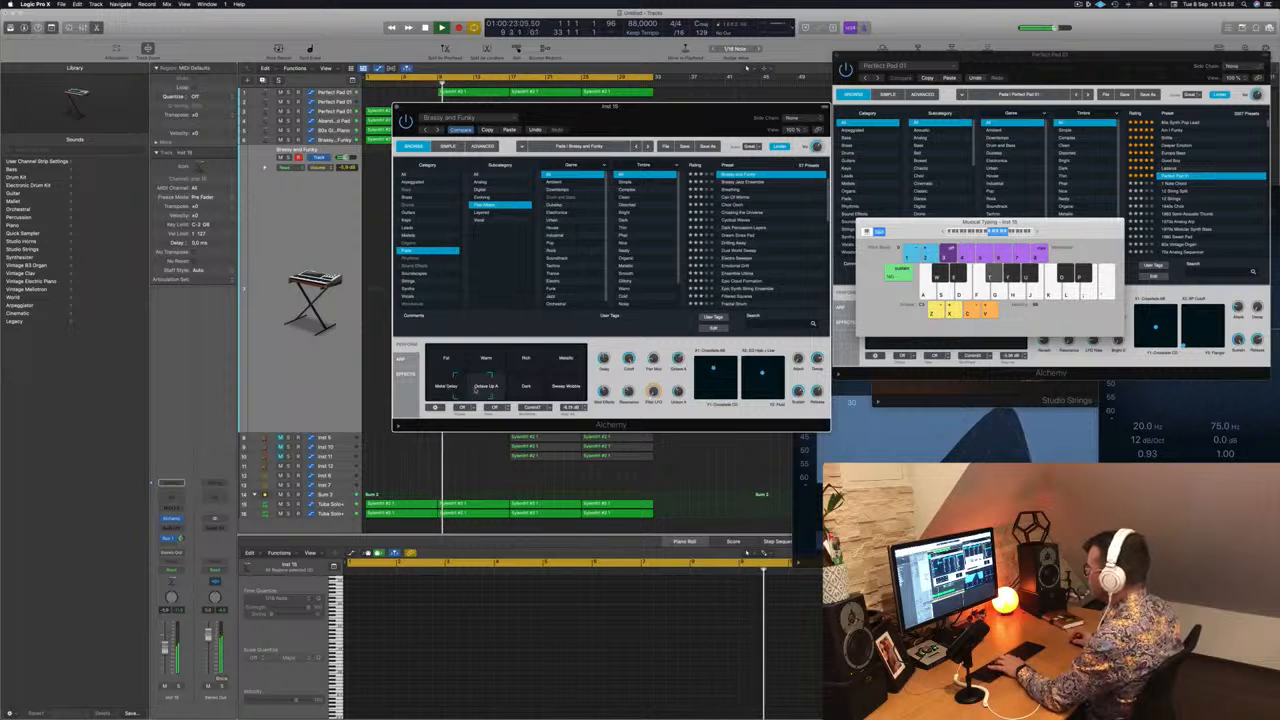
click(528, 388)
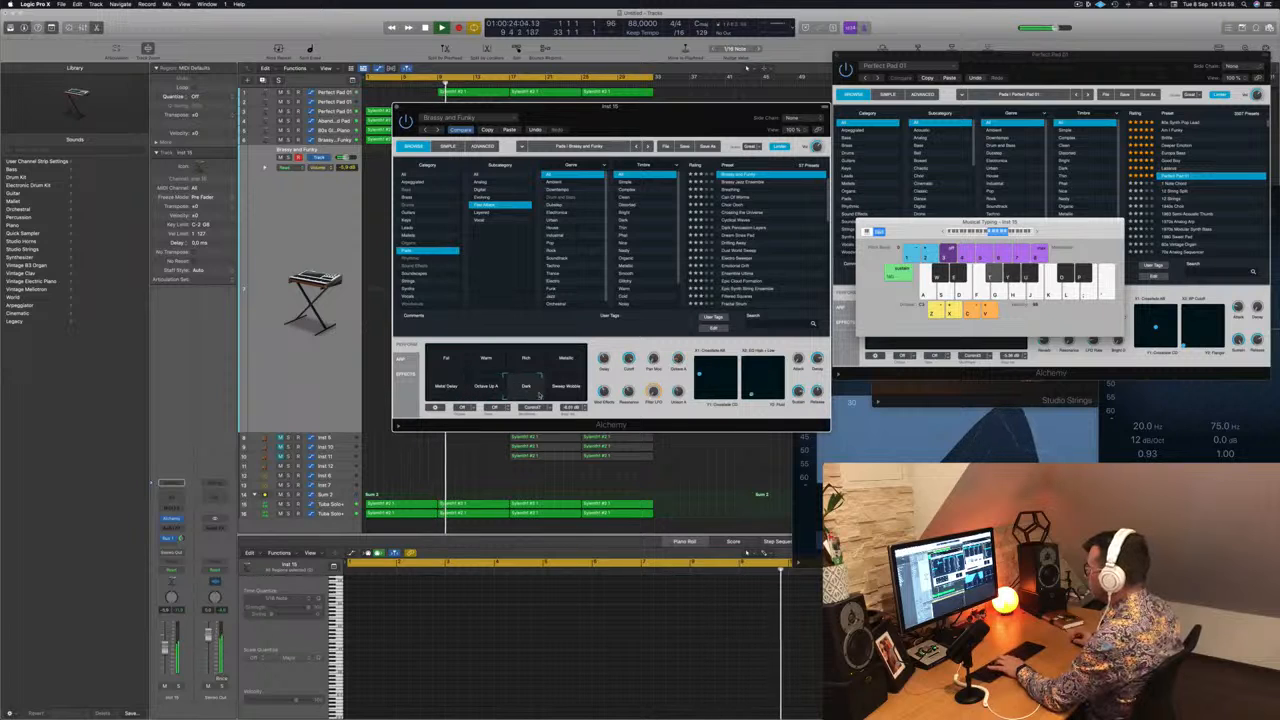
click(564, 393)
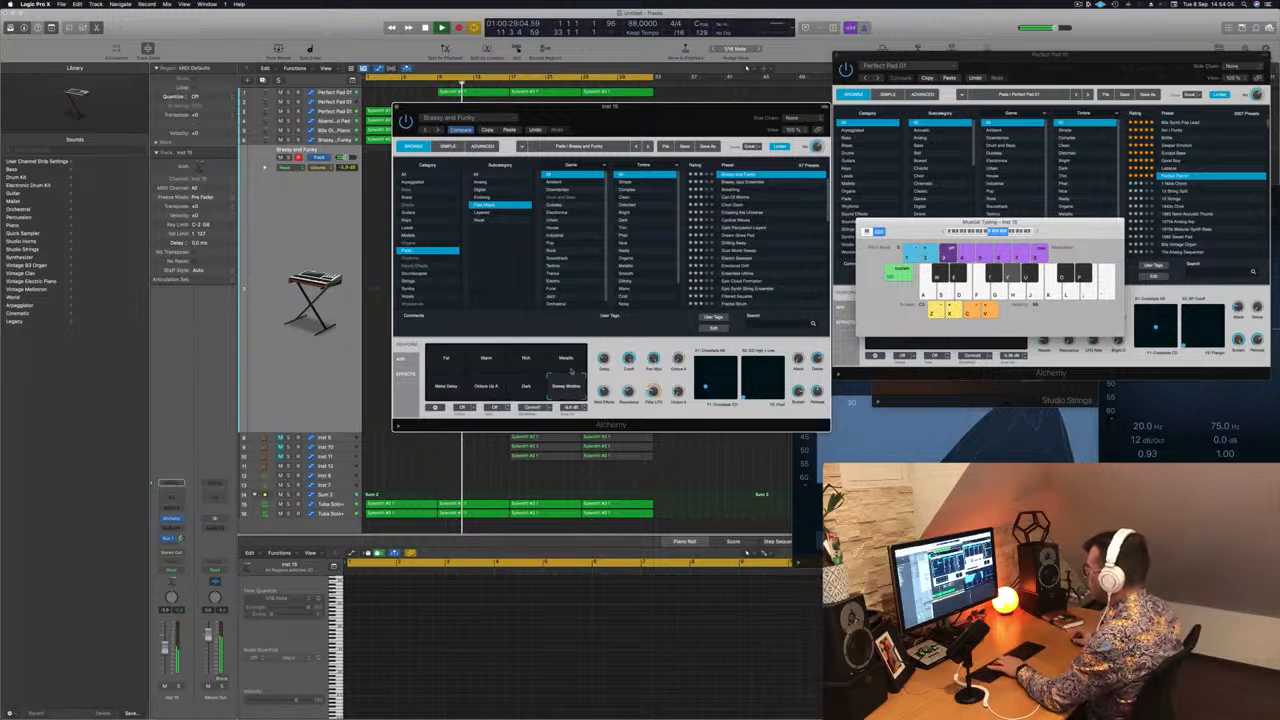
click(564, 365)
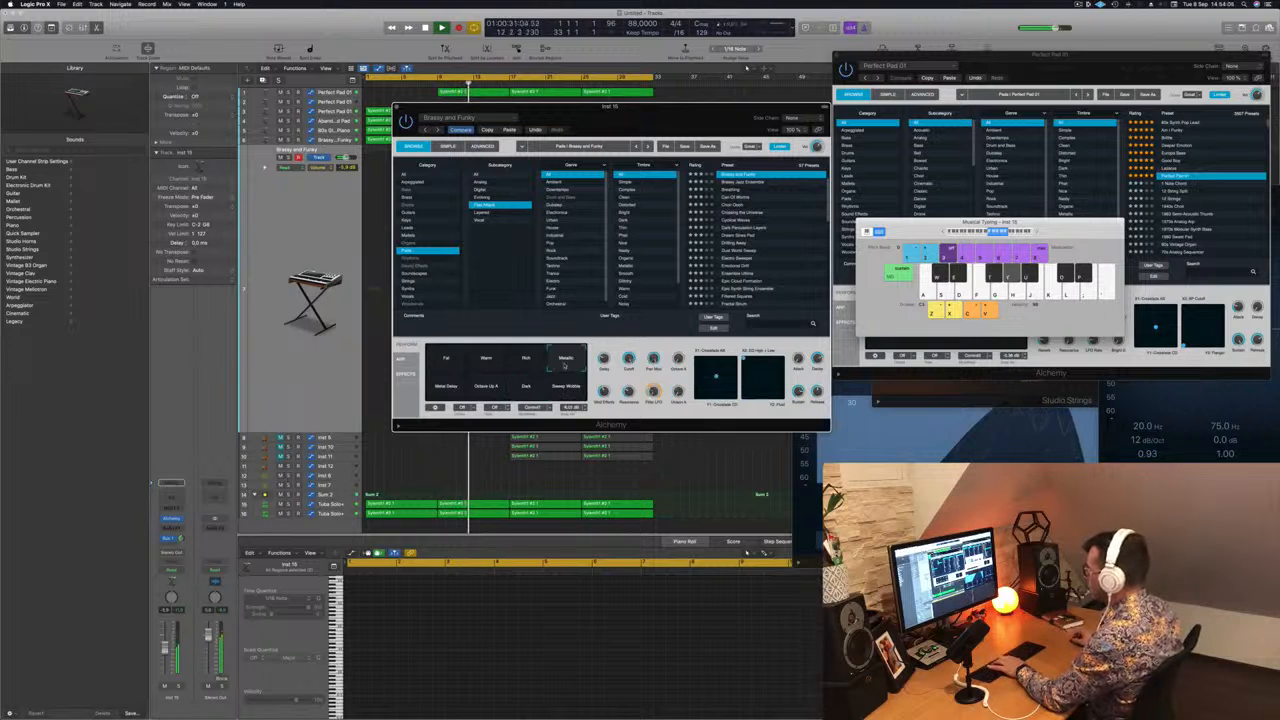
click(536, 366)
click(490, 360)
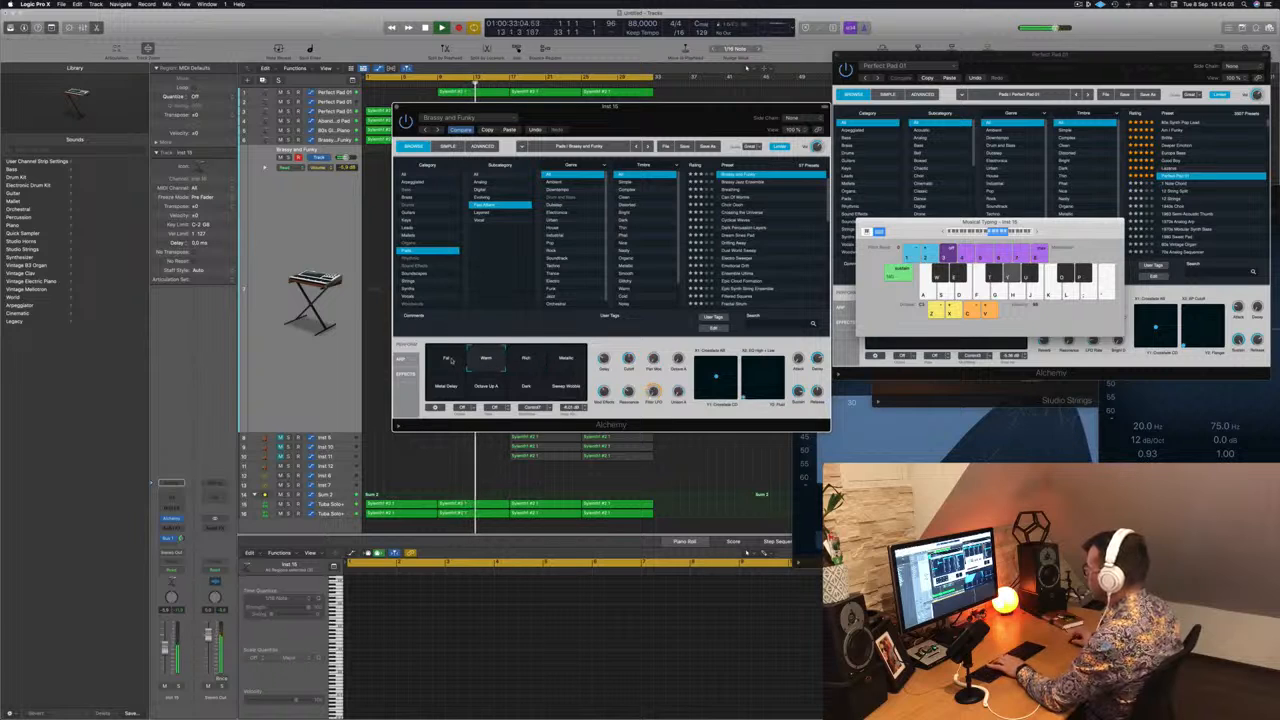
click(450, 359)
click(568, 362)
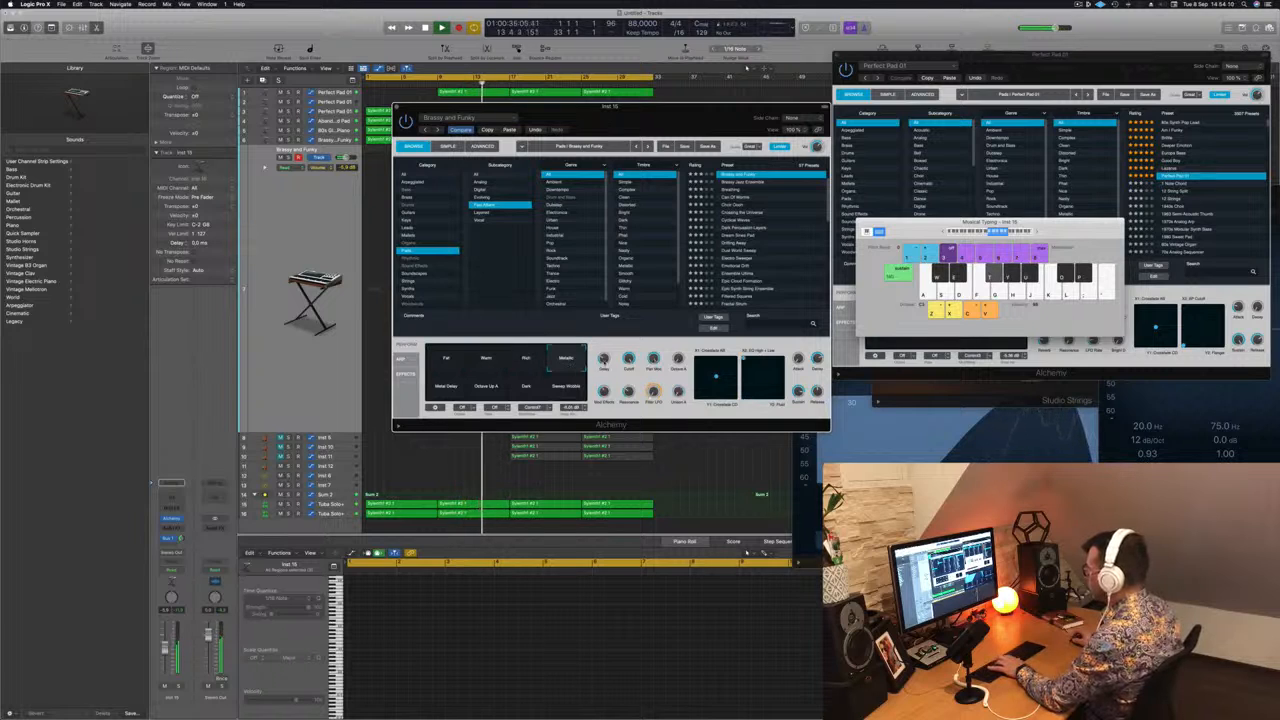
click(527, 359)
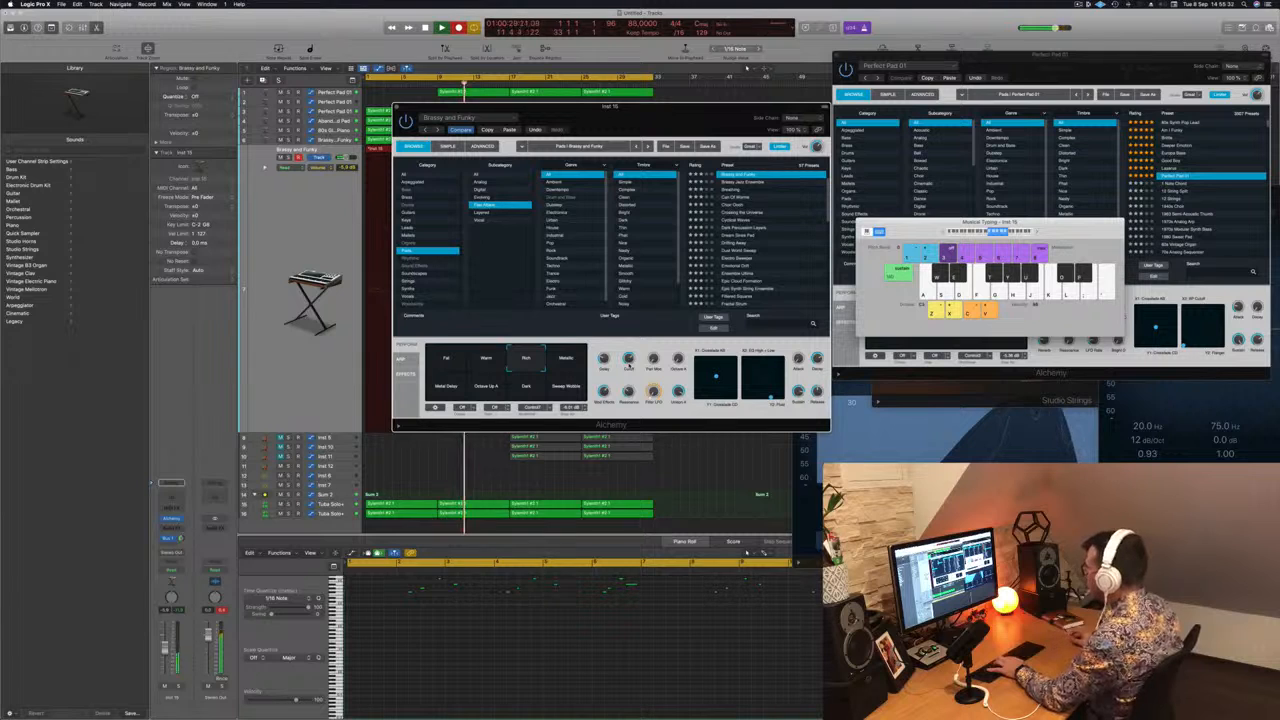
Stop the melody recording, clear the Alchemy window off the region, and split the recorded take at bars 8 and 10.
key(space)
drag(472, 117, 782, 125)
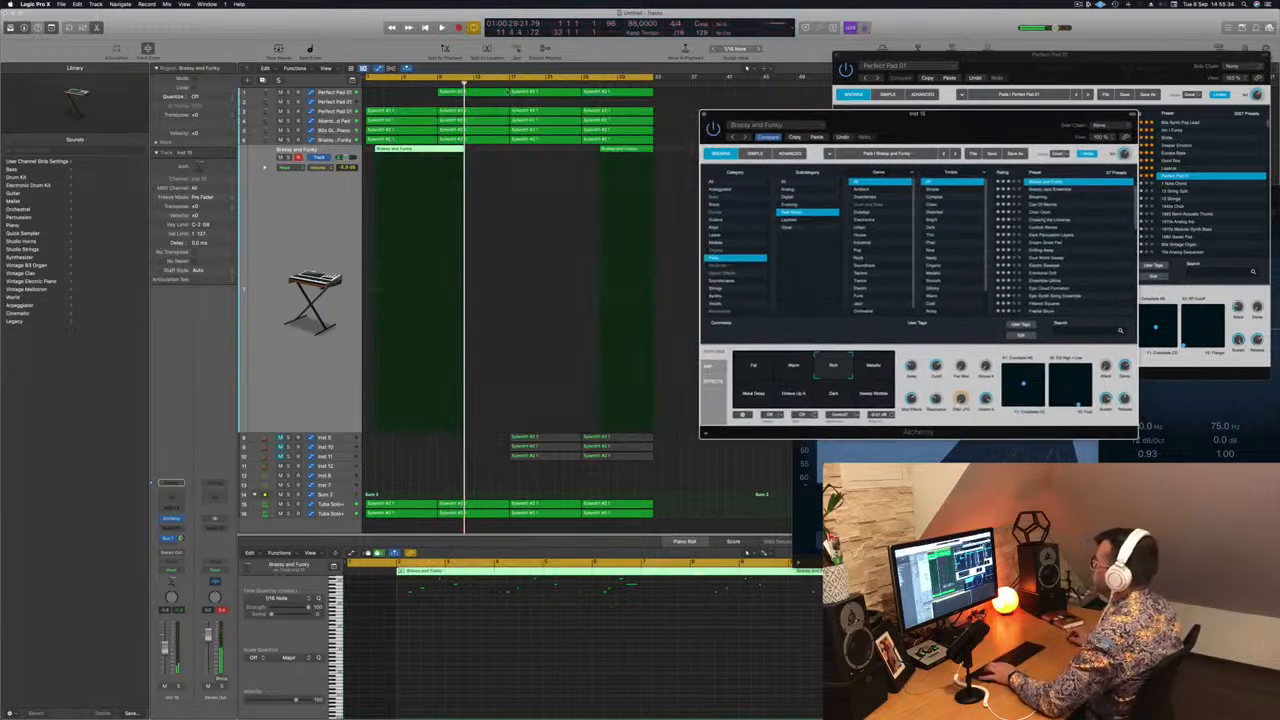
click(421, 82)
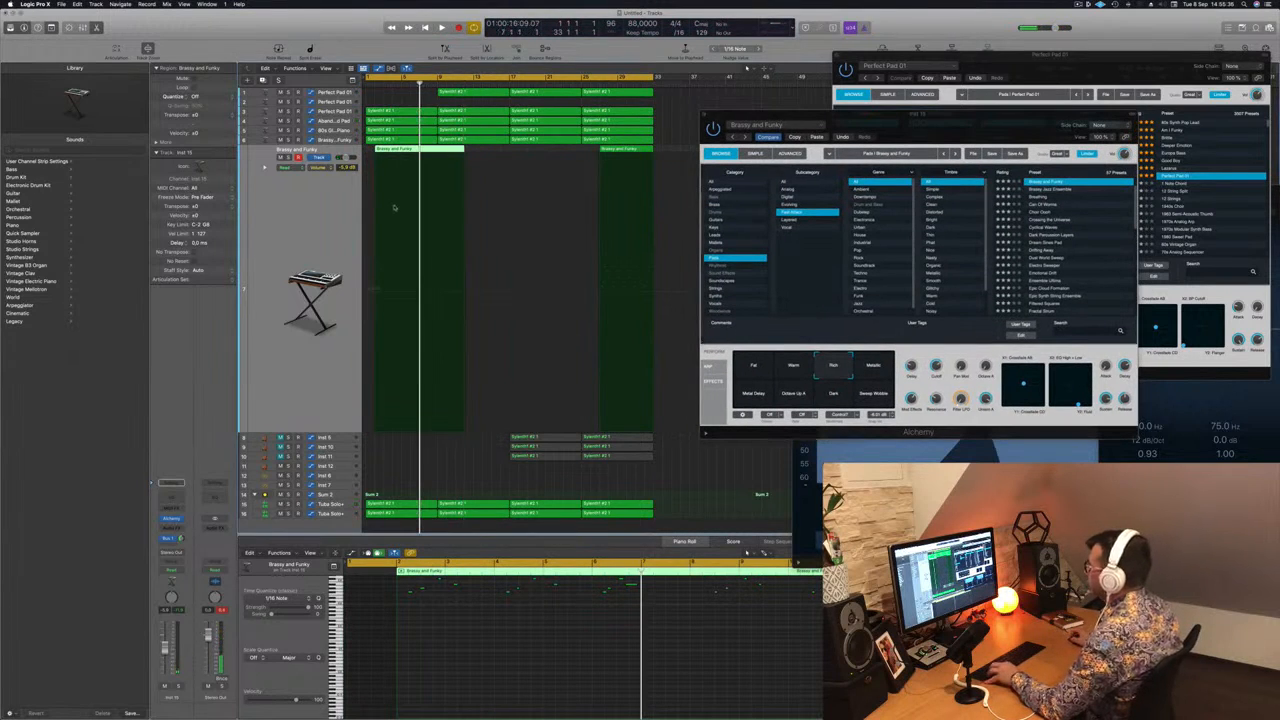
scroll(394, 208, up, 10)
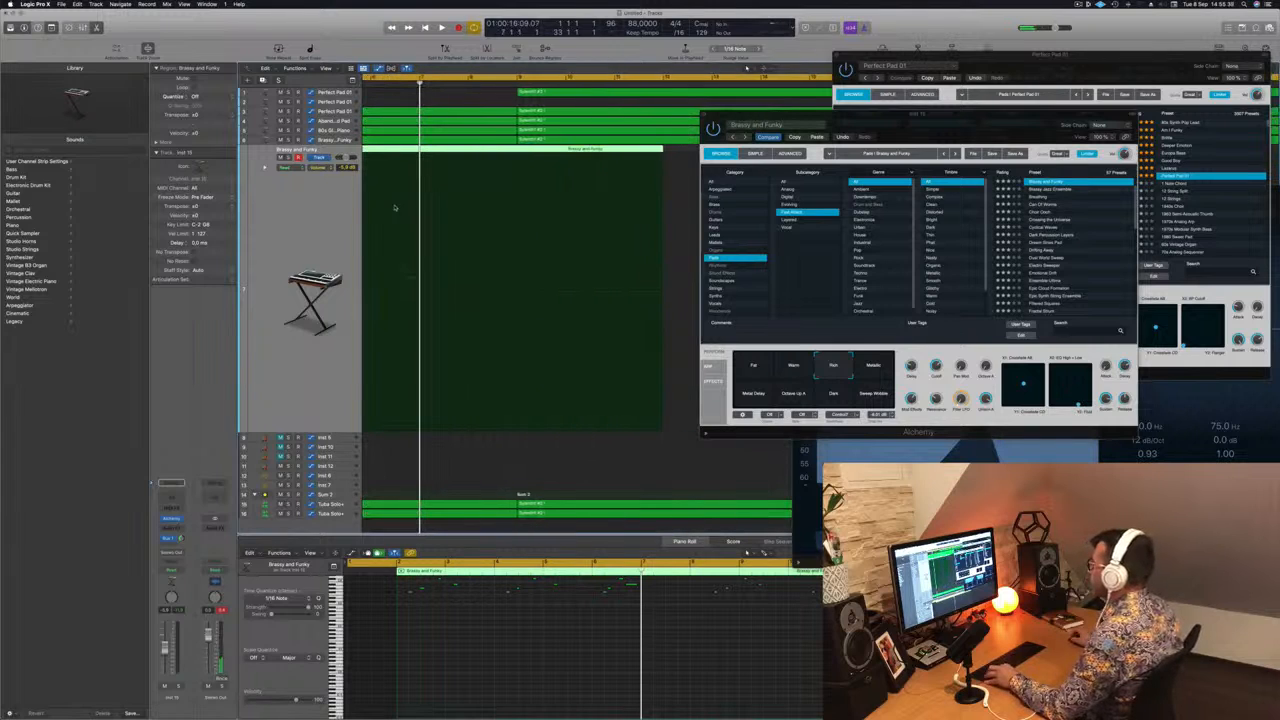
scroll(394, 208, down, 2)
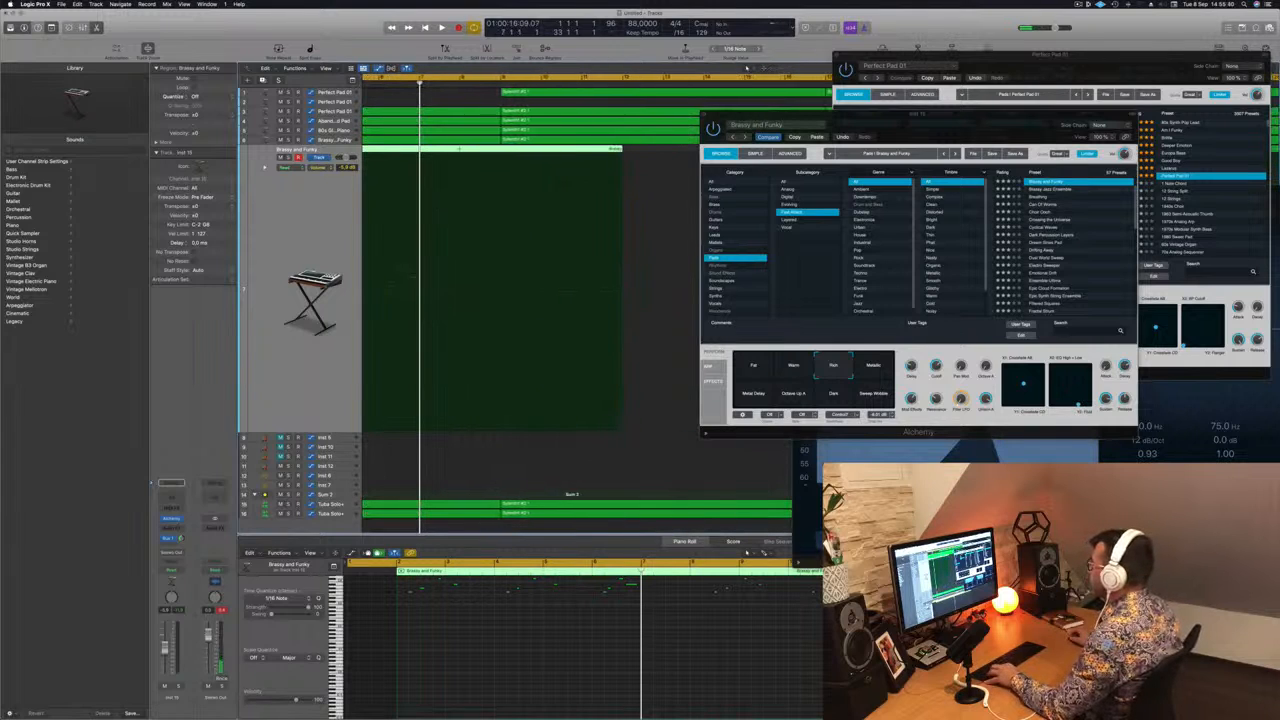
super+double_click(459, 149)
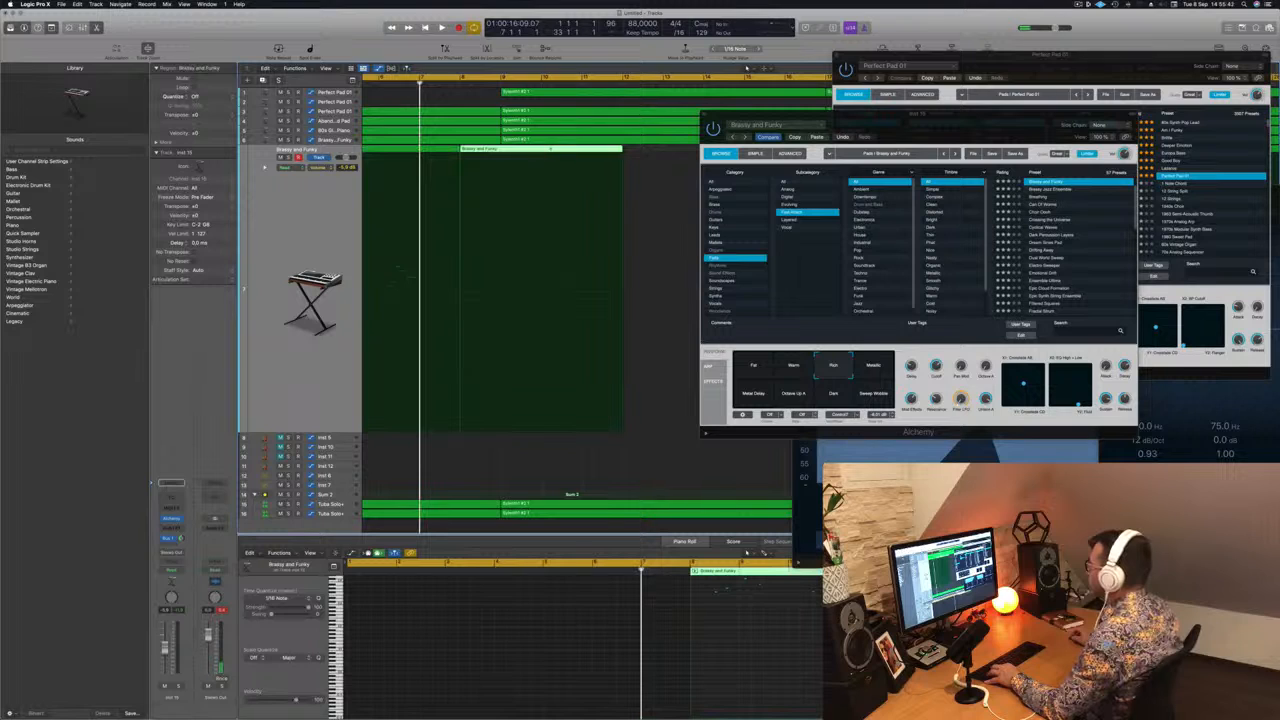
super+double_click(541, 150)
click(492, 149)
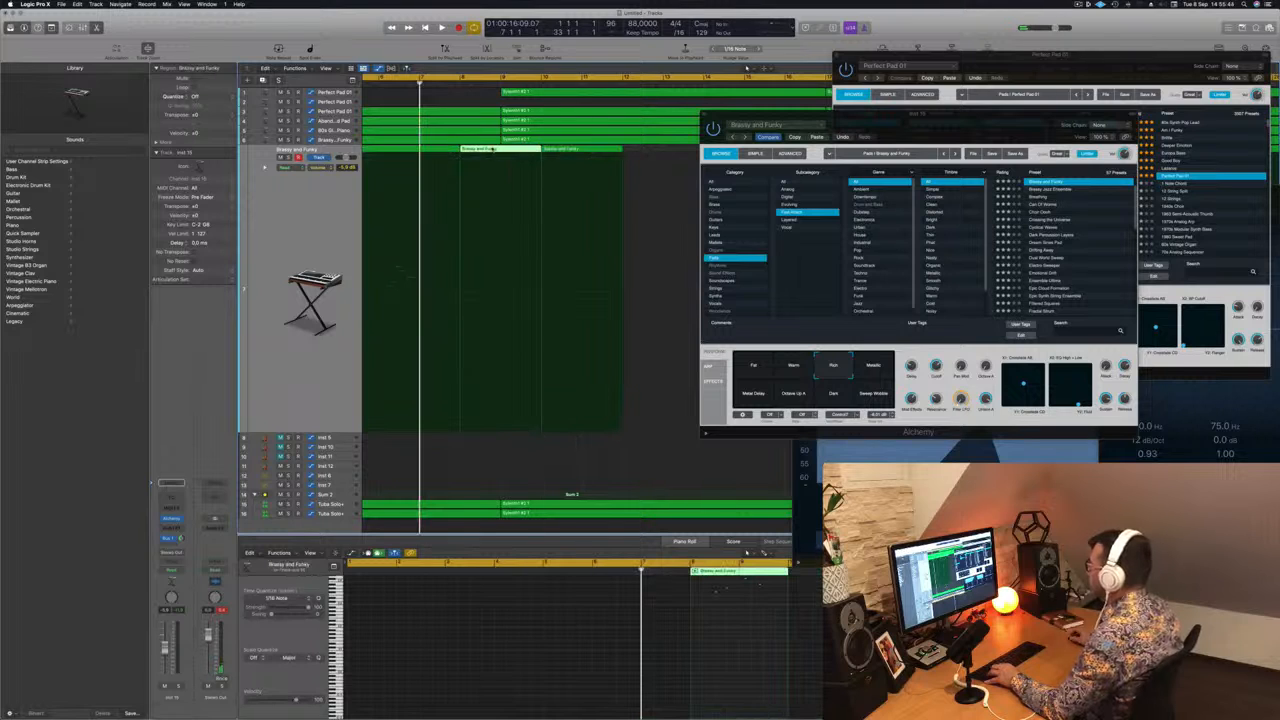
Delete the take's first piece, move the two-bar phrase from bar 8 to bar 2, and play from the start.
click(729, 637)
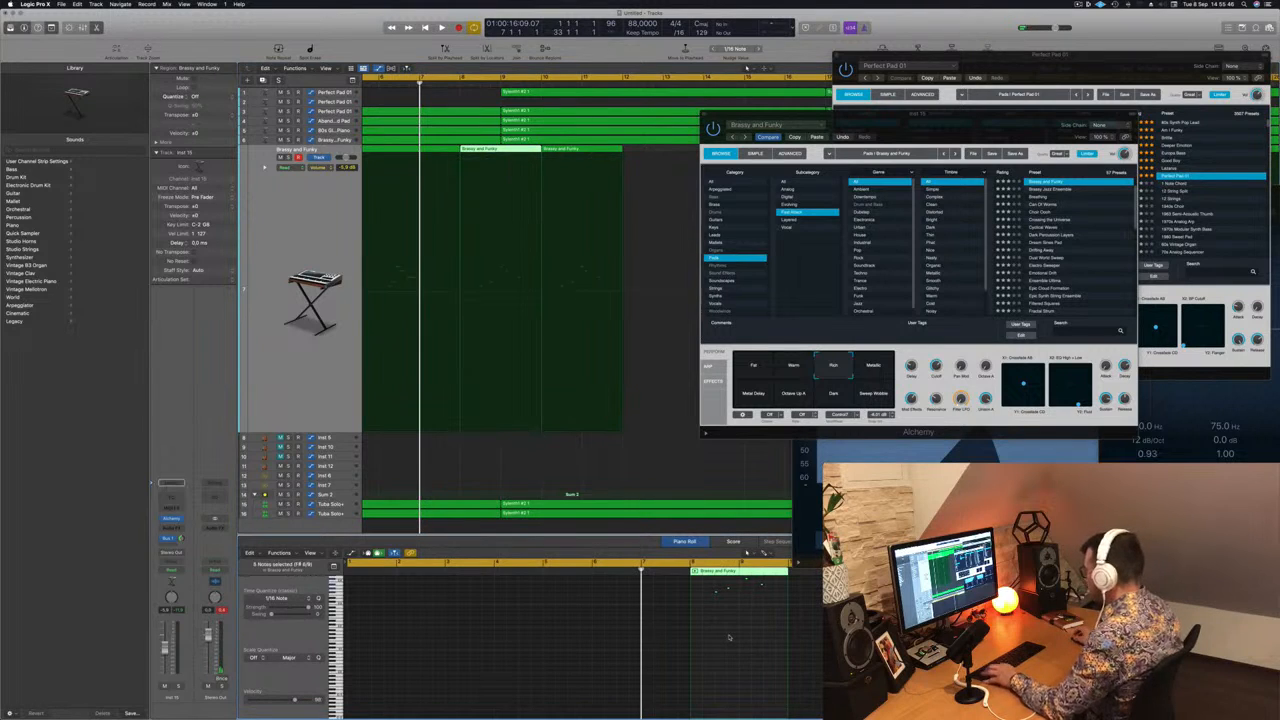
ctrl+alt+click(729, 637)
key(Return)
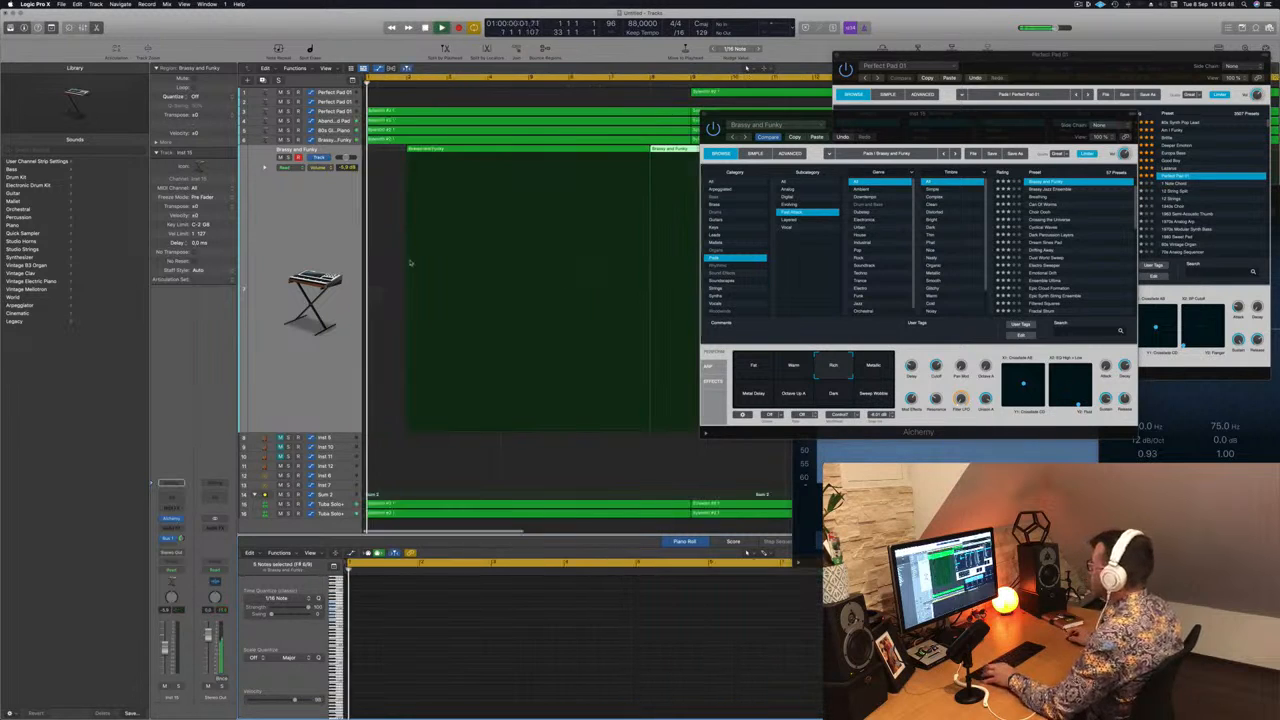
key(space)
scroll(418, 258, down, 4)
key(space)
click(453, 148)
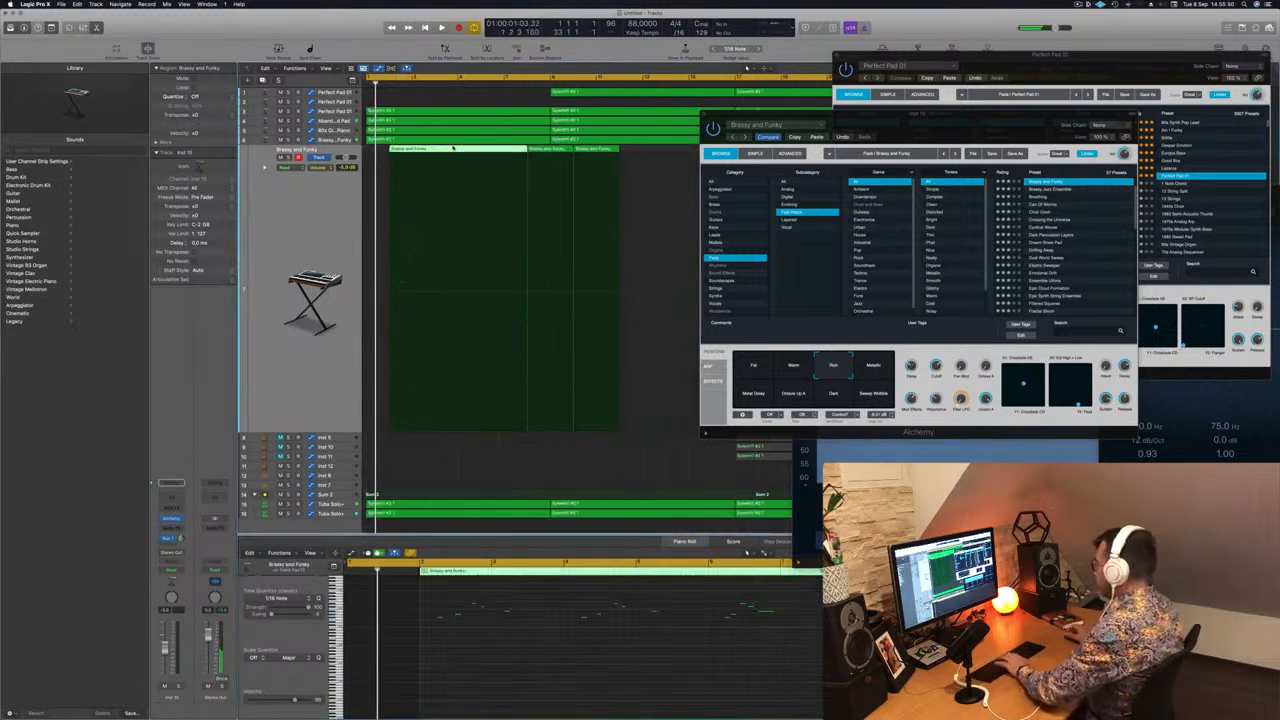
key(Delete)
drag(547, 148, 415, 156)
key(space)
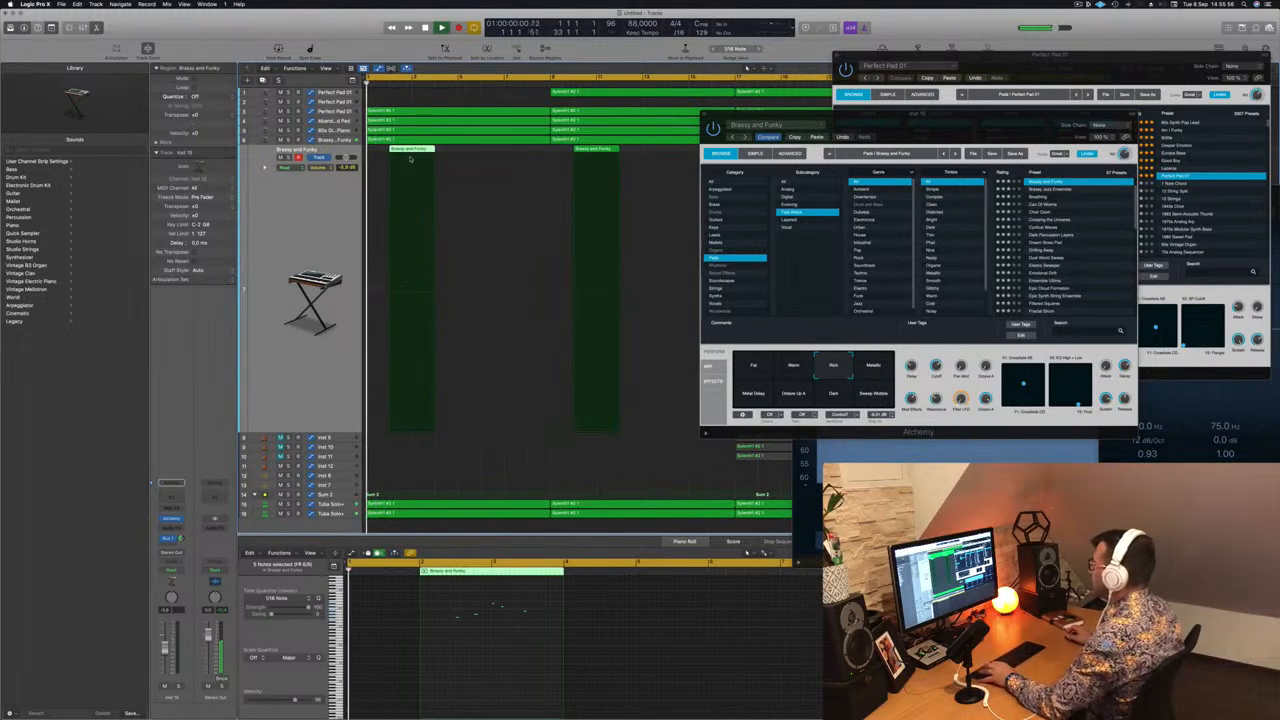
Nudge the last note of the two-bar phrase earlier in the Piano Roll and lower the Brassy and Funky copy's volume.
key(super+Left)
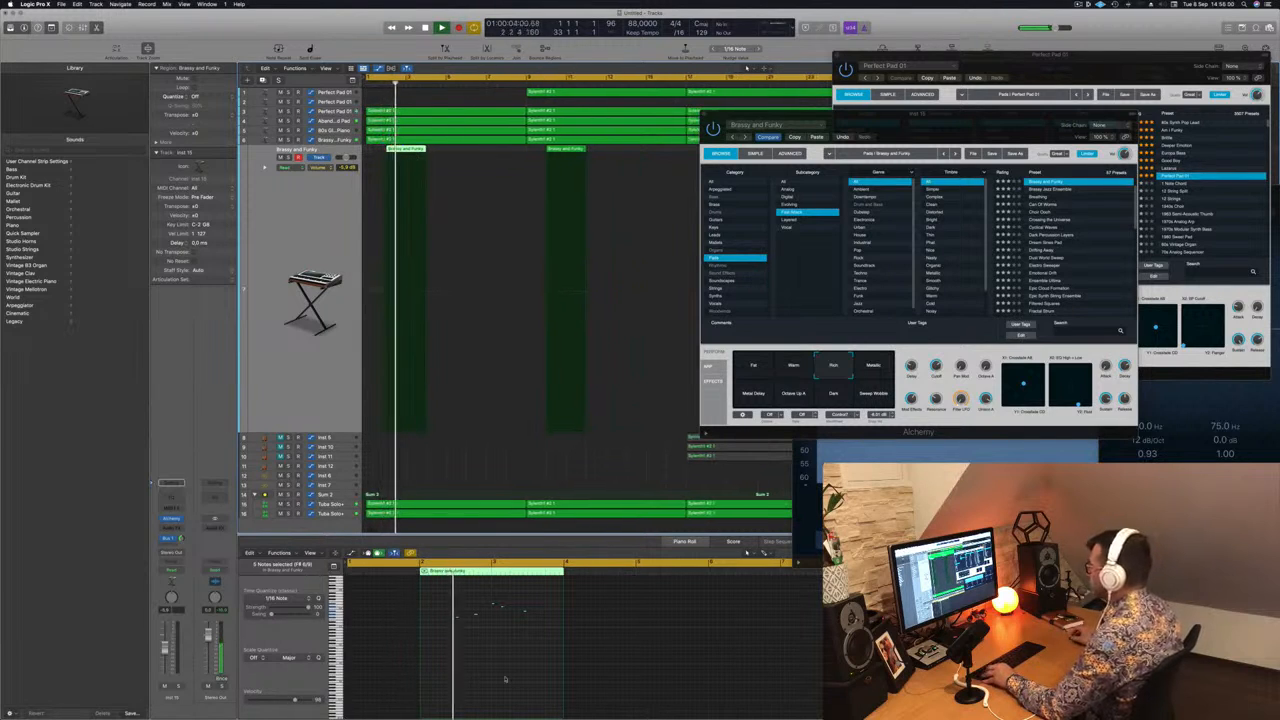
scroll(472, 666, up, 2)
scroll(474, 666, up, 2)
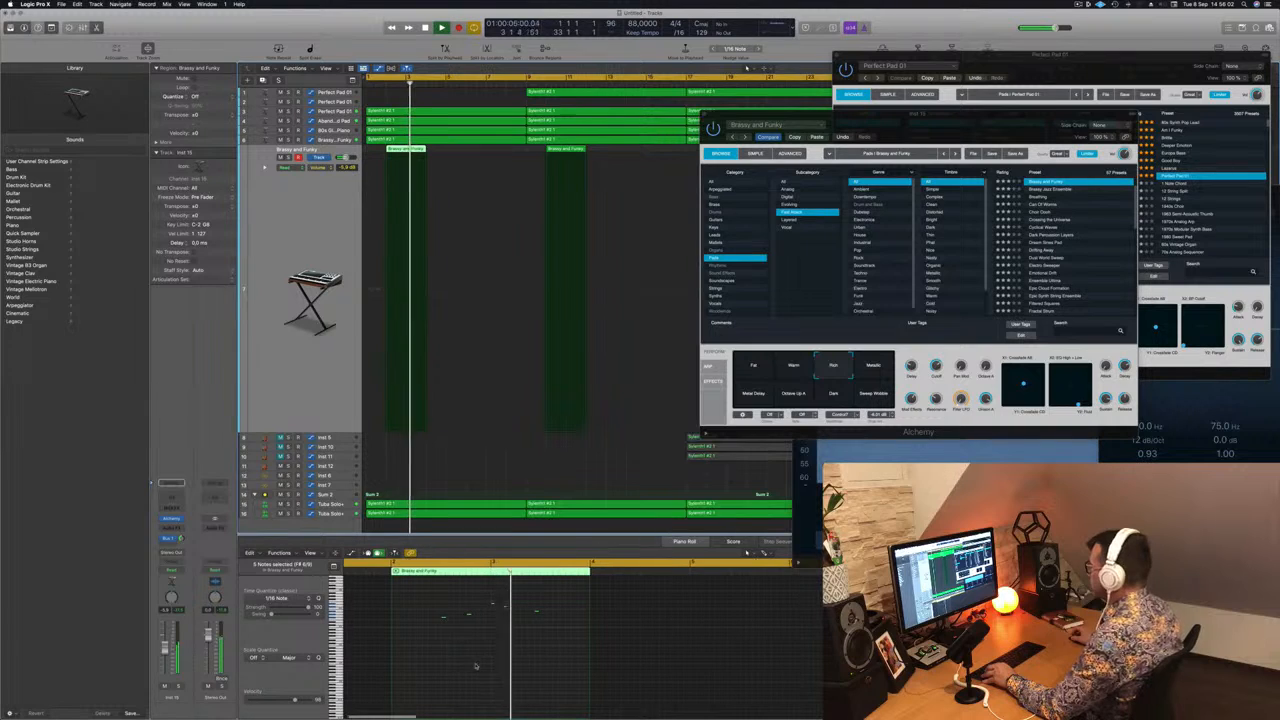
scroll(501, 656, up, 2)
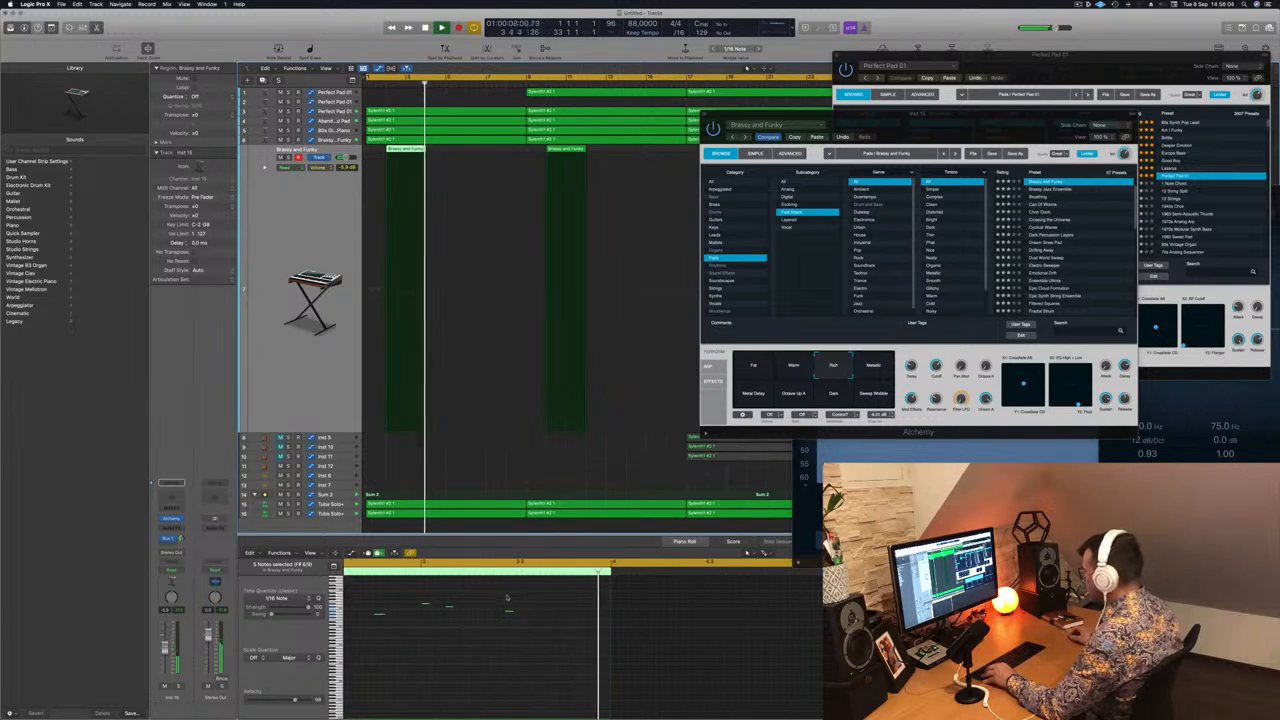
click(509, 611)
key(alt+Left)
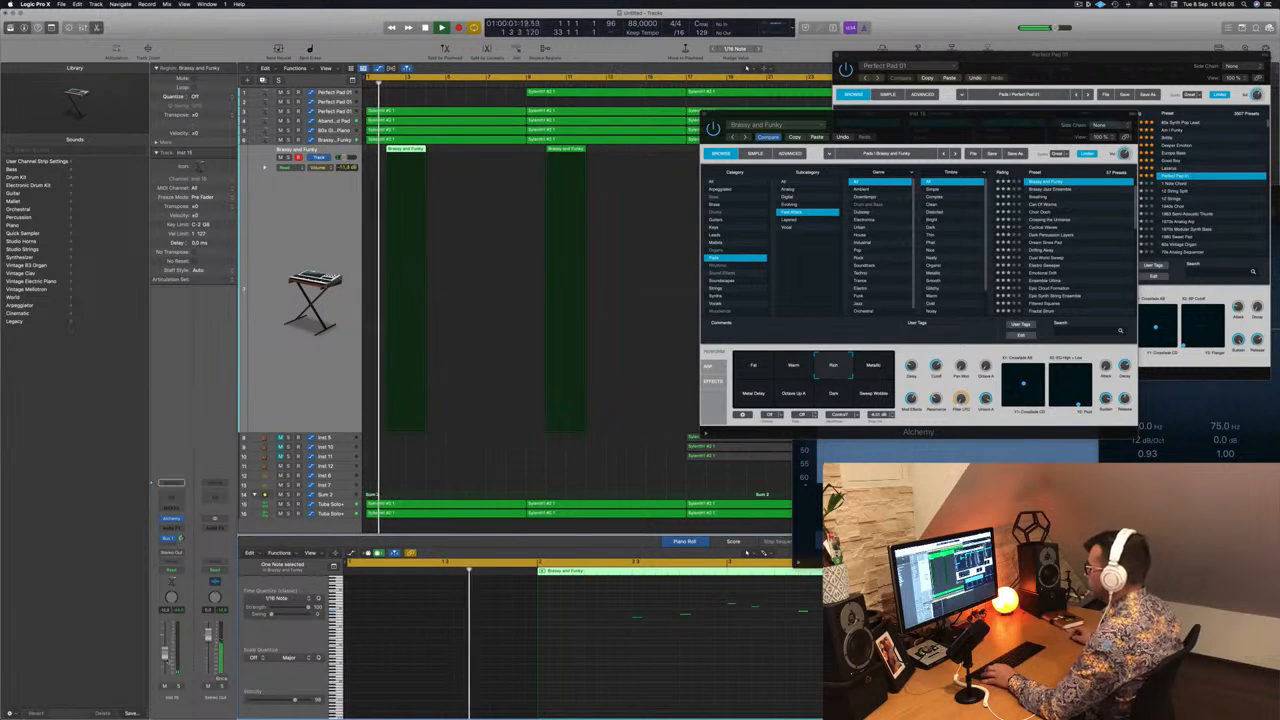
drag(167, 660, 167, 662)
Delete the leftover Brassy and Funky regions at bar 10 and from bar 27, keeping only the two-bar phrase.
scroll(446, 250, down, 5)
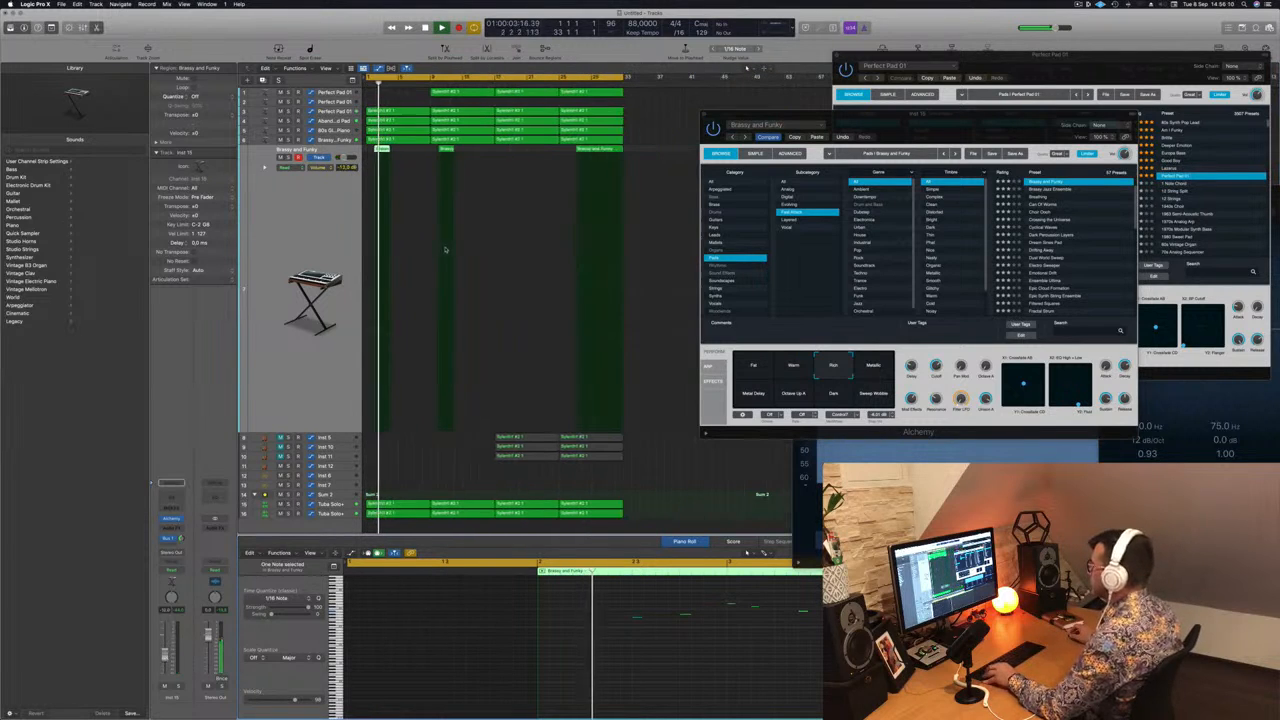
scroll(446, 250, down, 2)
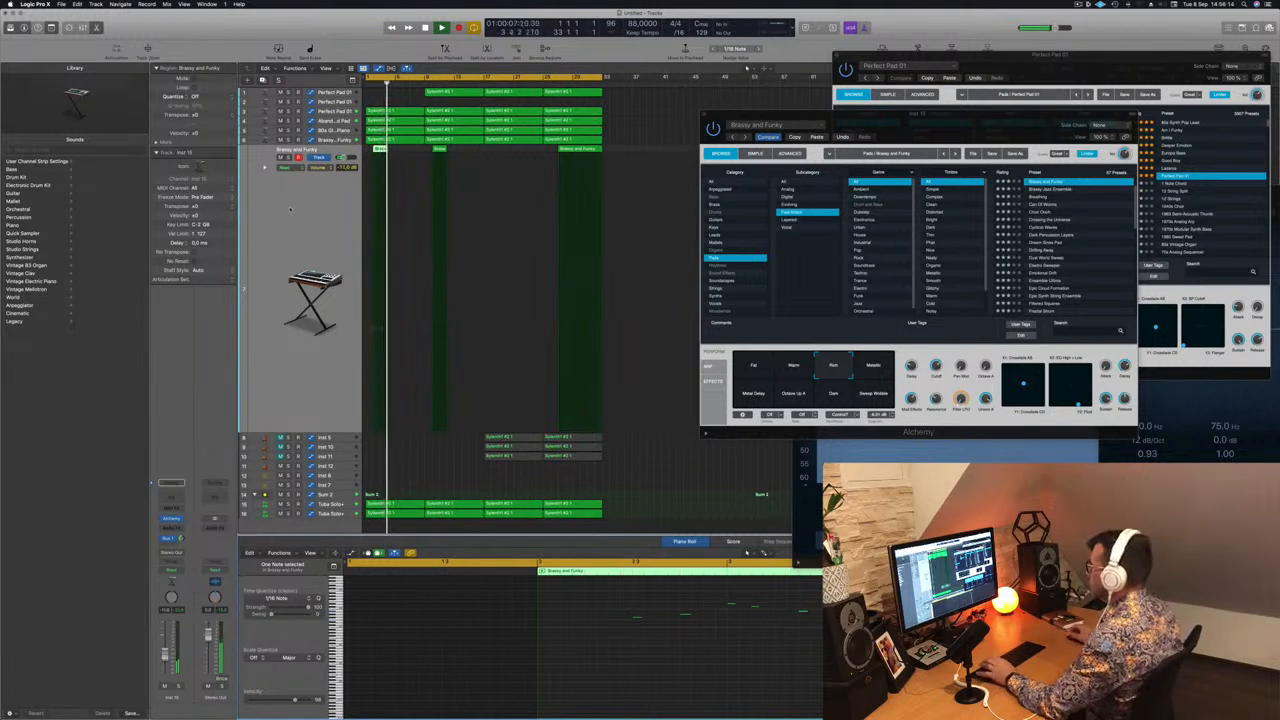
click(440, 149)
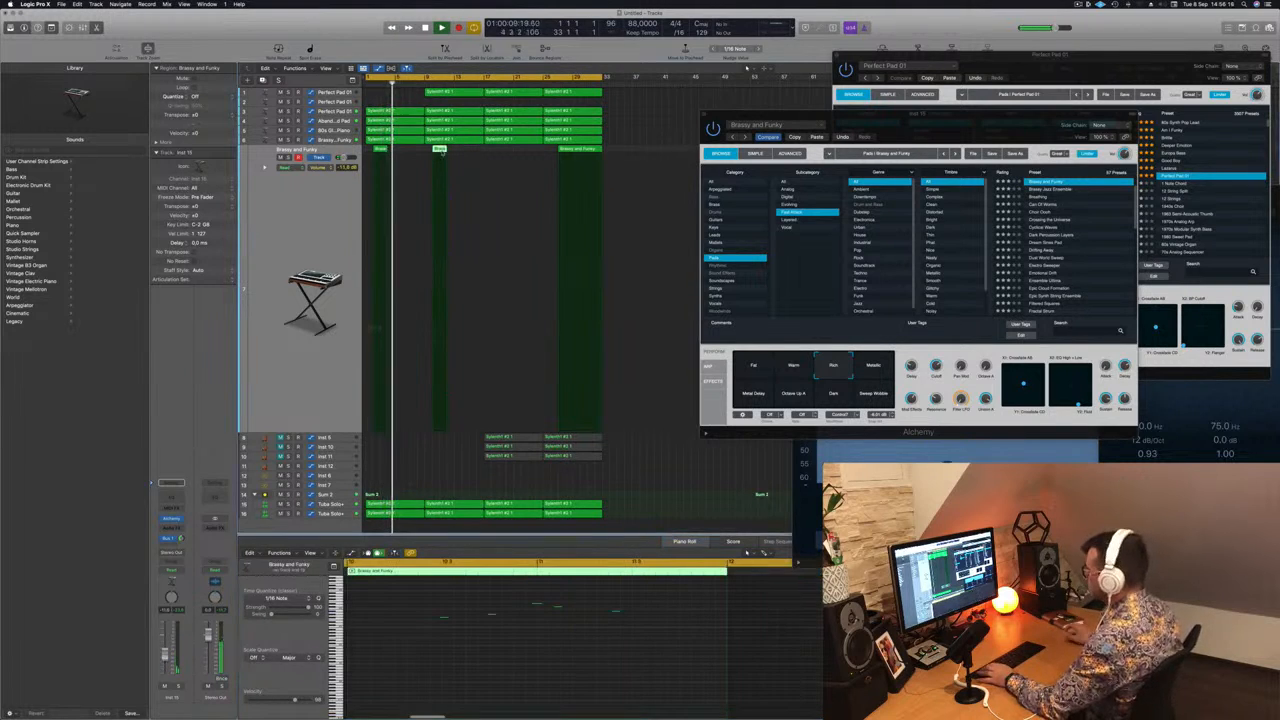
key(Delete)
key(space)
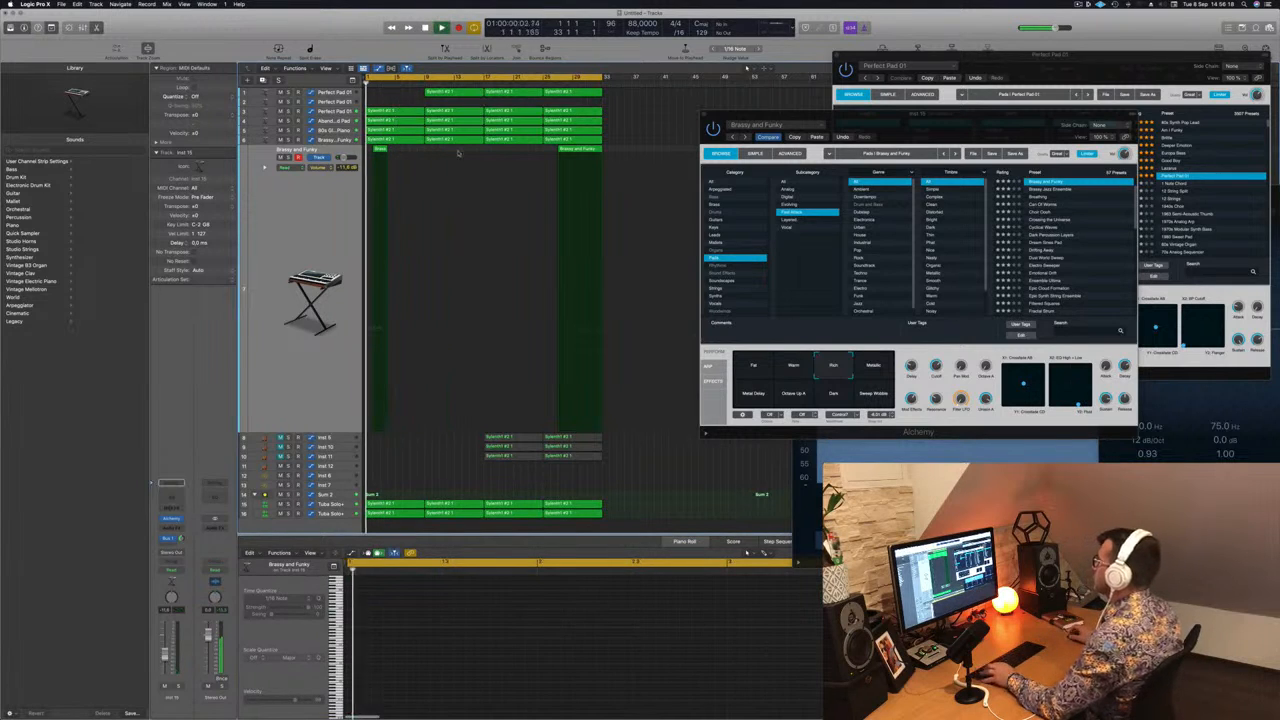
click(577, 149)
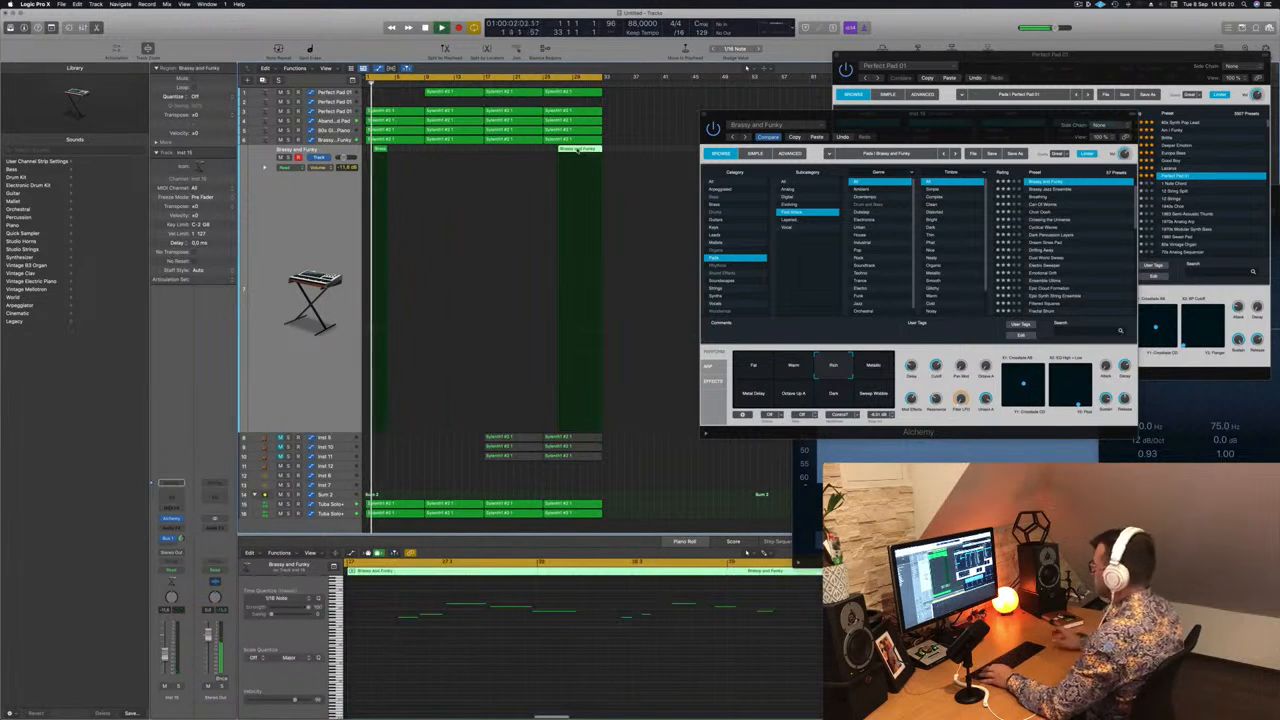
key(Delete)
Shift the Alchemy window clear of the arrangement, select the two-bar phrase at bar 2, and play from the start.
key(super+Right)
key(super+Right)
key(super+Right)
key(super+Right)
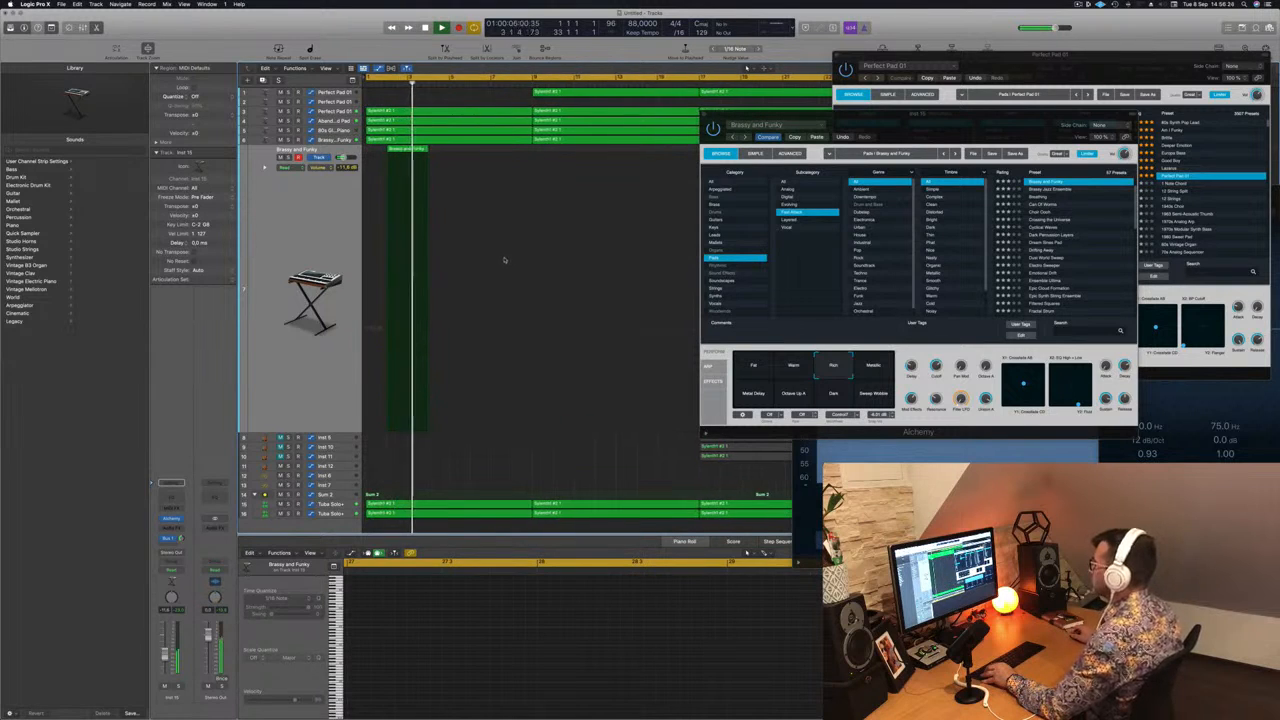
drag(799, 115, 987, 122)
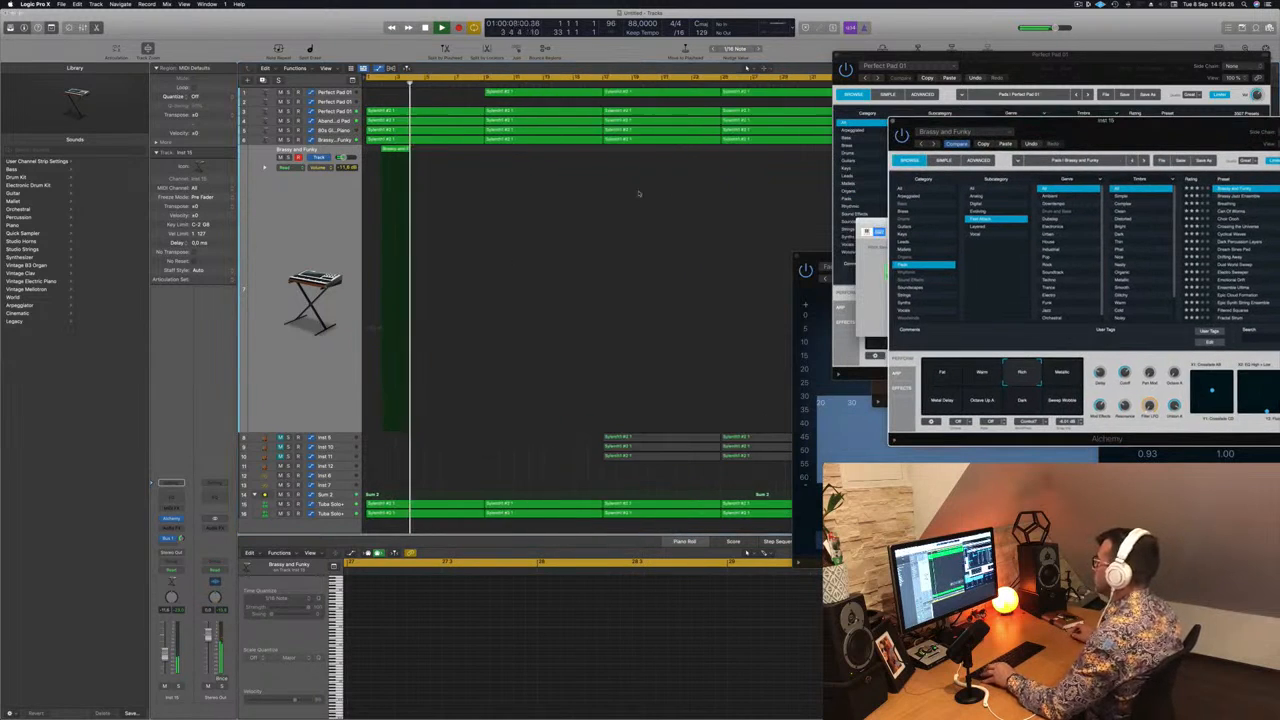
key(super+Left)
key(super+Left)
click(383, 149)
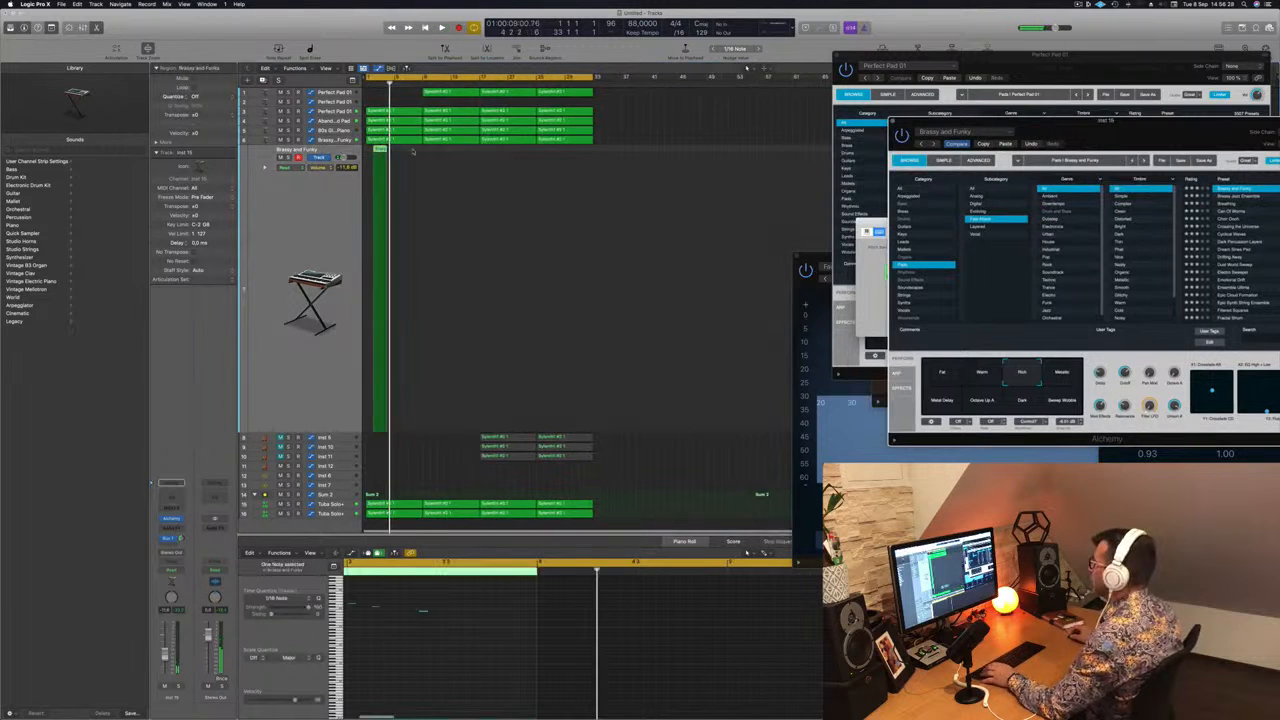
key(space)
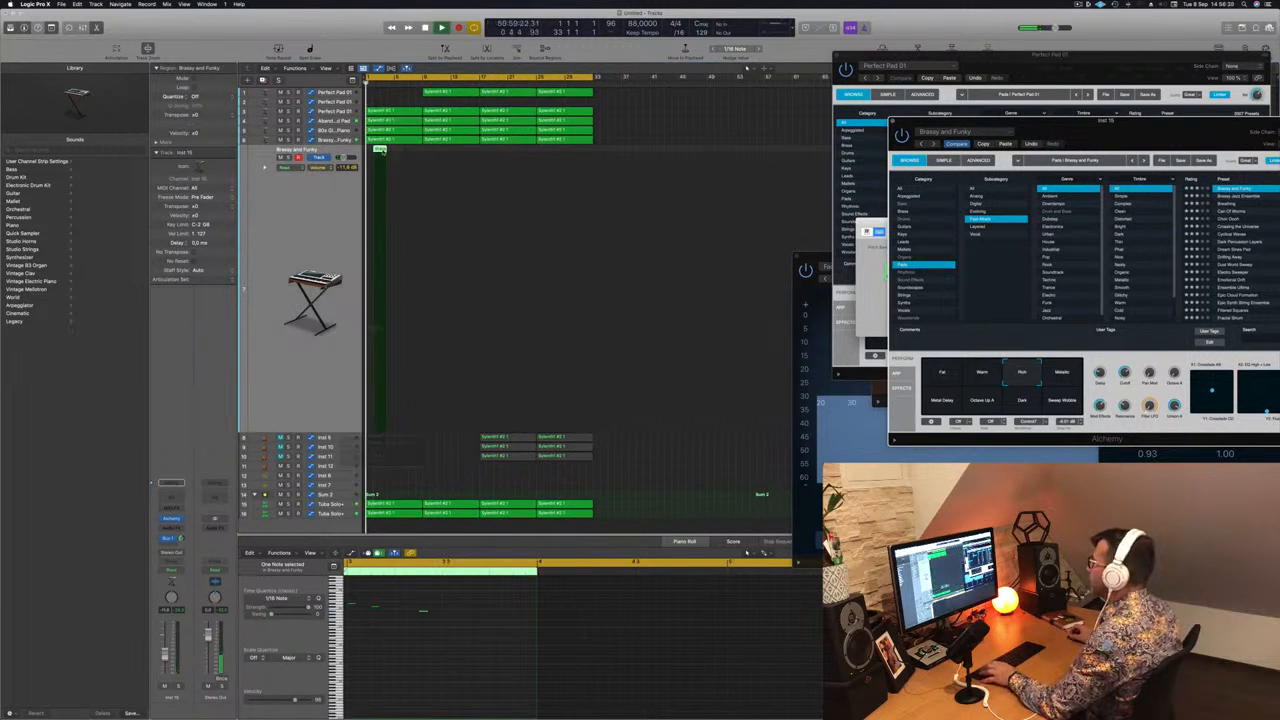
Copy the two-bar Brassy and Funky phrase from bar 2 to bar 6 on the same track.
key(super+Right)
key(super+Right)
key(super+Right)
key(super+Right)
key(super+Right)
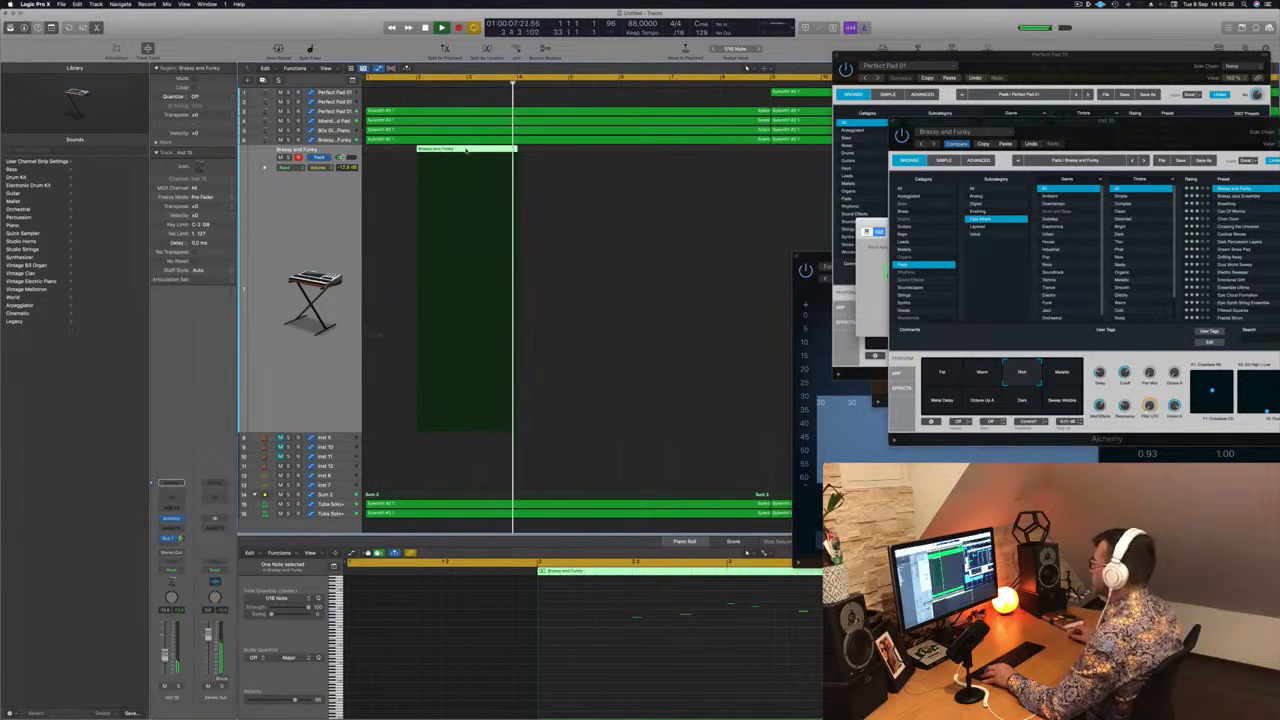
drag(465, 151, 670, 153)
key(super+Left)
key(super+Left)
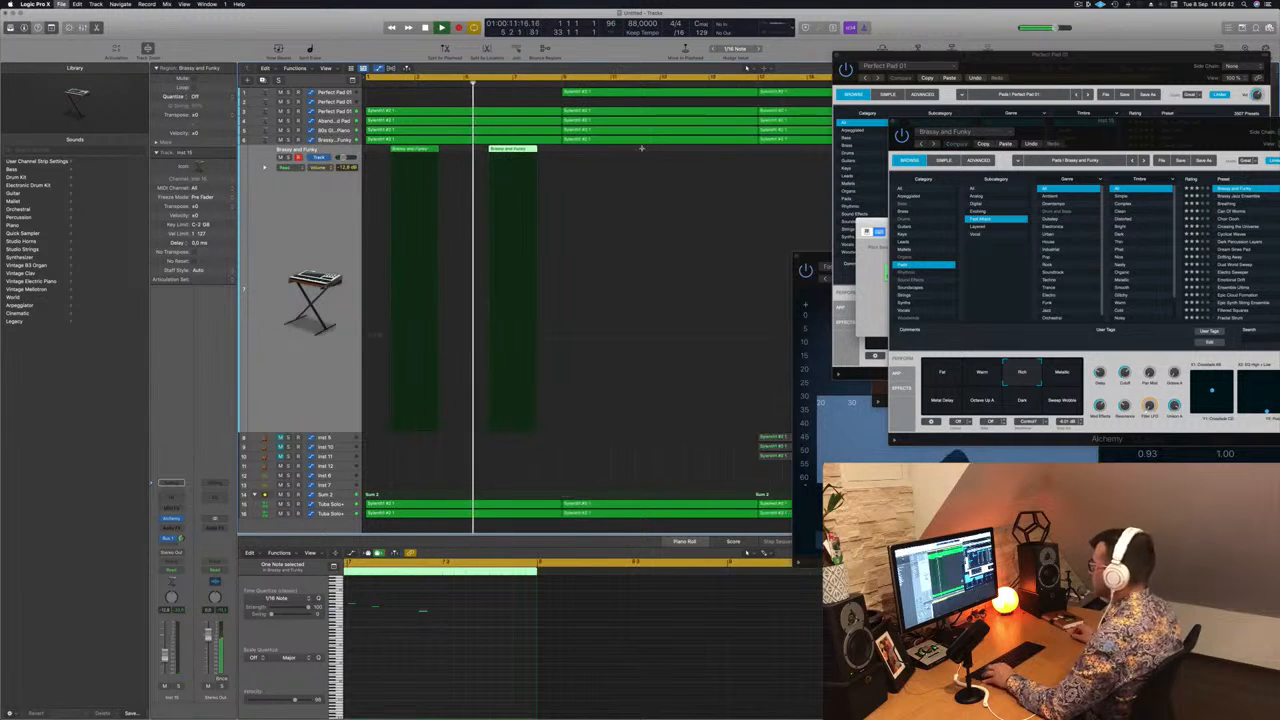
Save the project as "EPISODE 134 guys" and restart playback.
key(super+s)
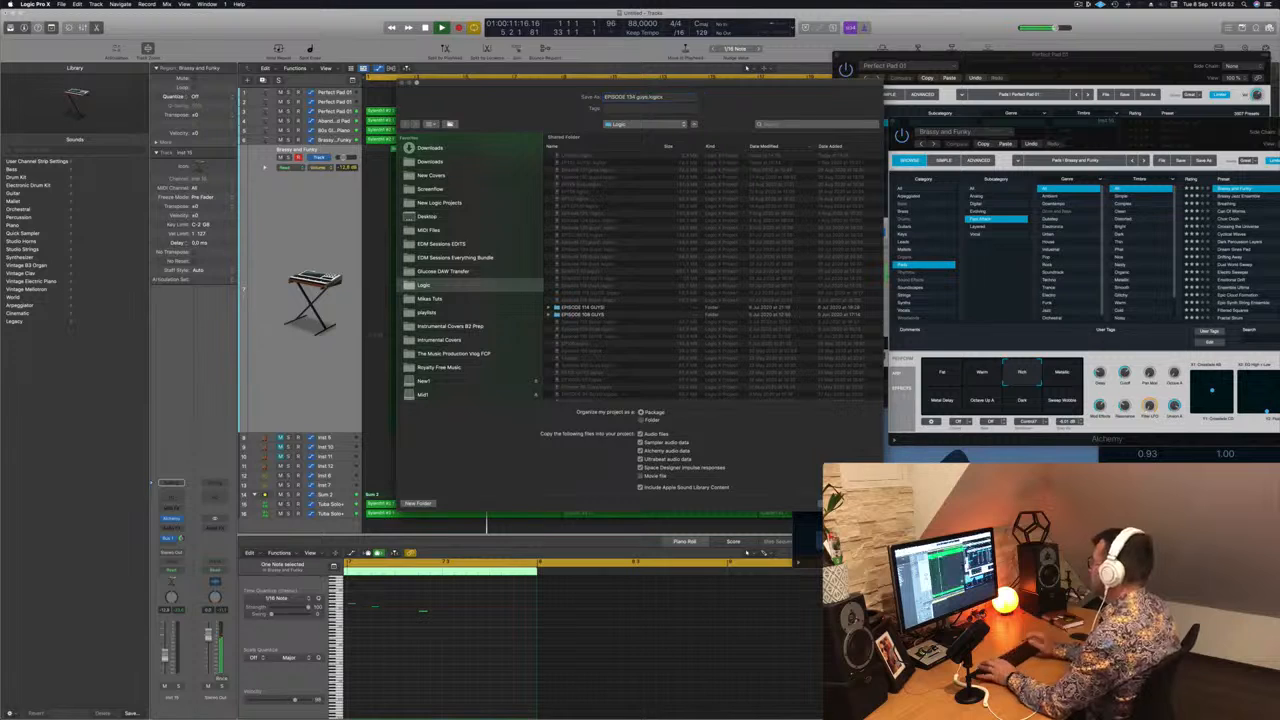
key(Return)
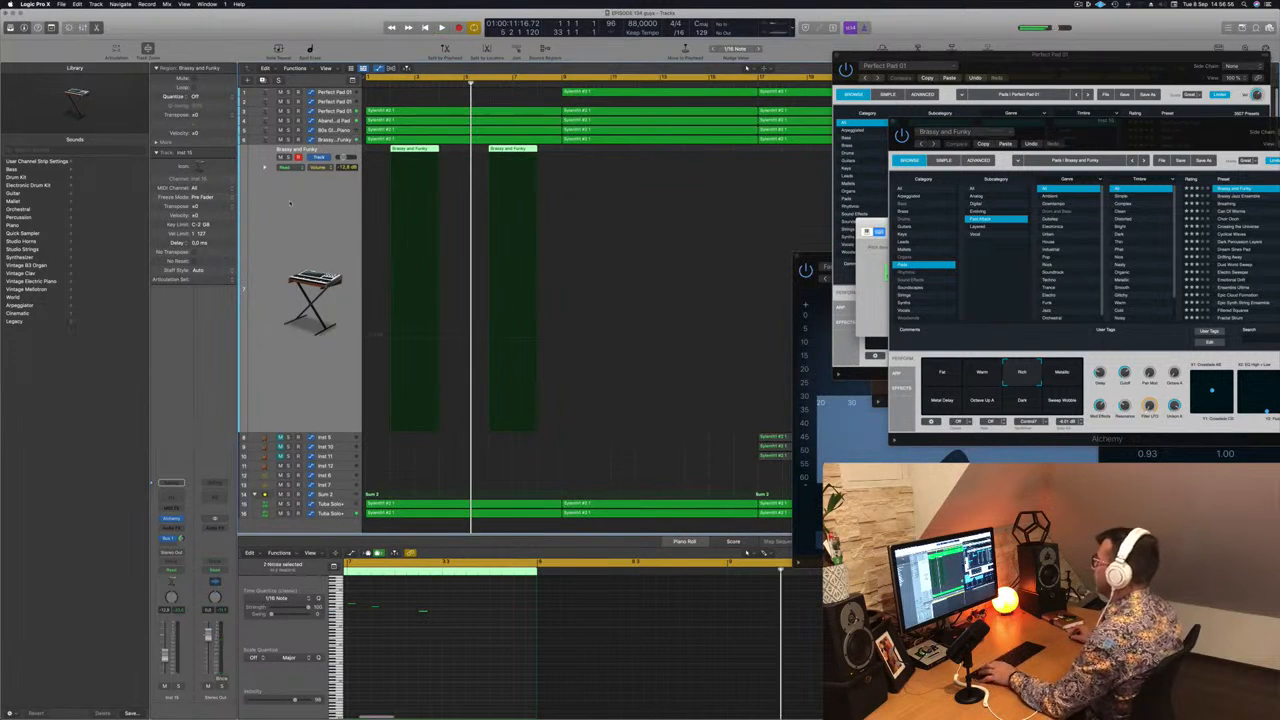
key(space)
click(1078, 4)
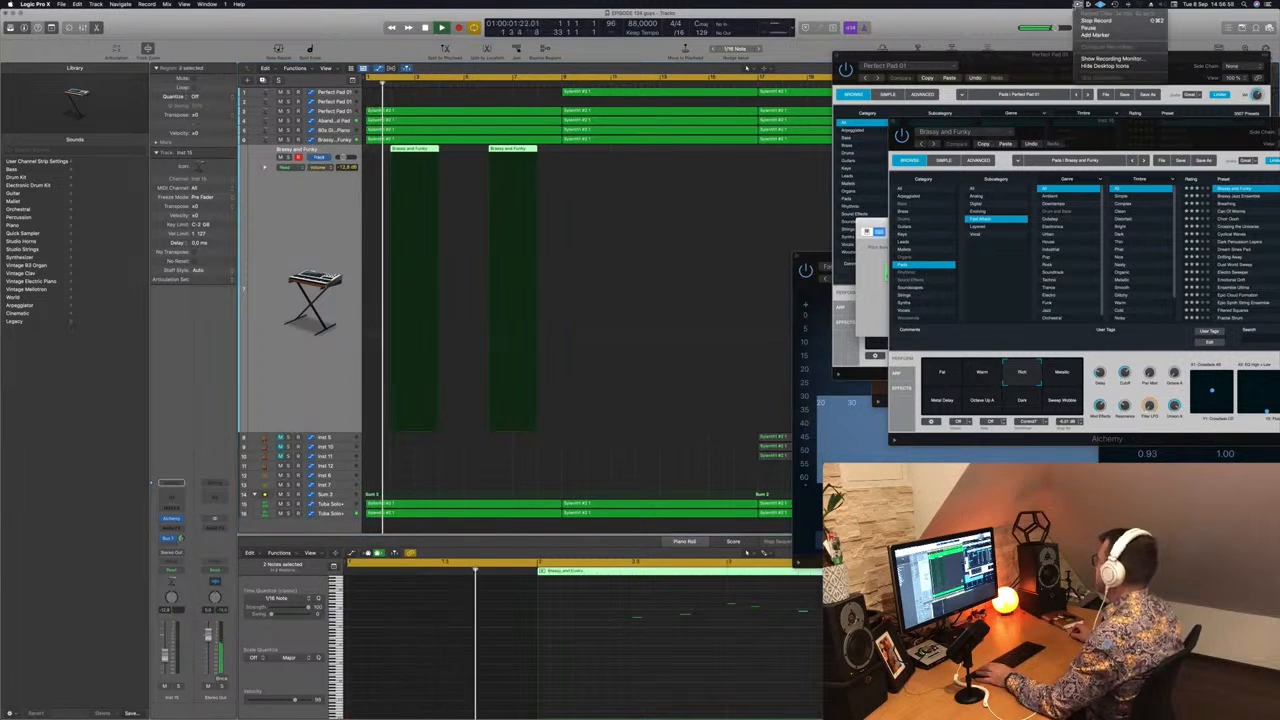
click(598, 245)
Select all regions in the arrangement and name them after their tracks.
key(super+Left)
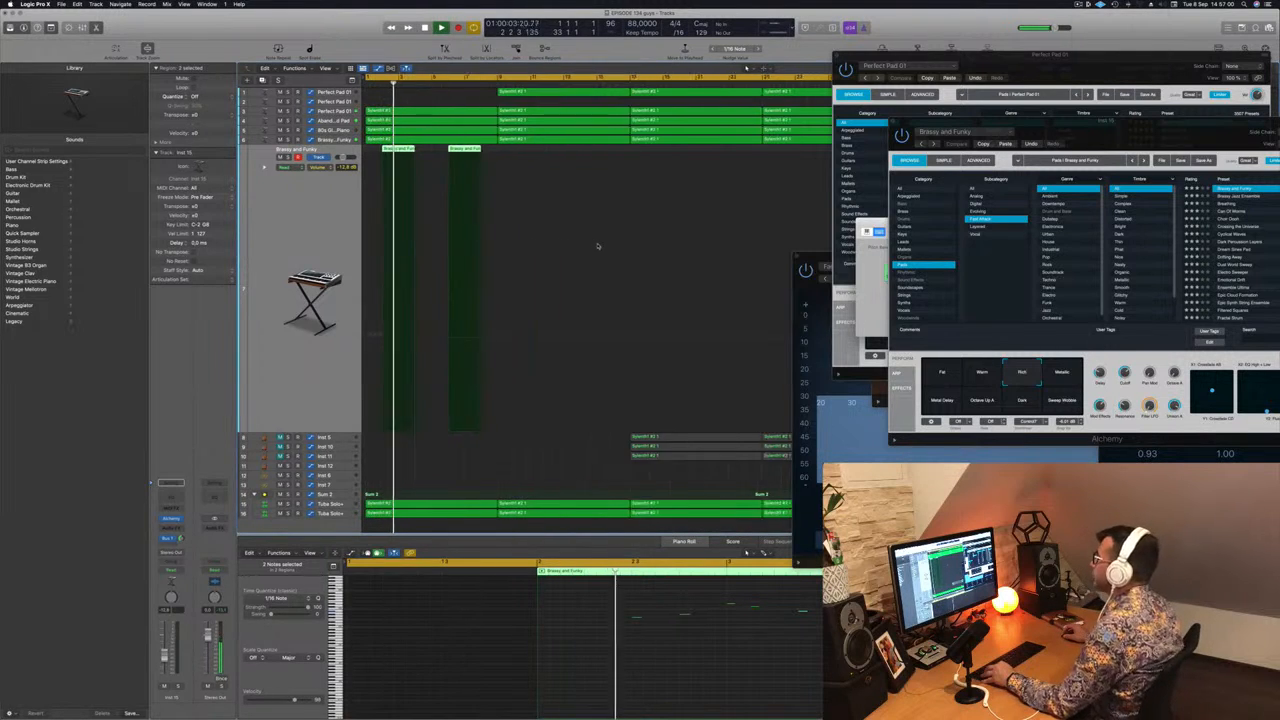
key(super+Left)
key(super+Left)
key(super+Left)
key(super+Up)
key(super+Up)
key(super+Up)
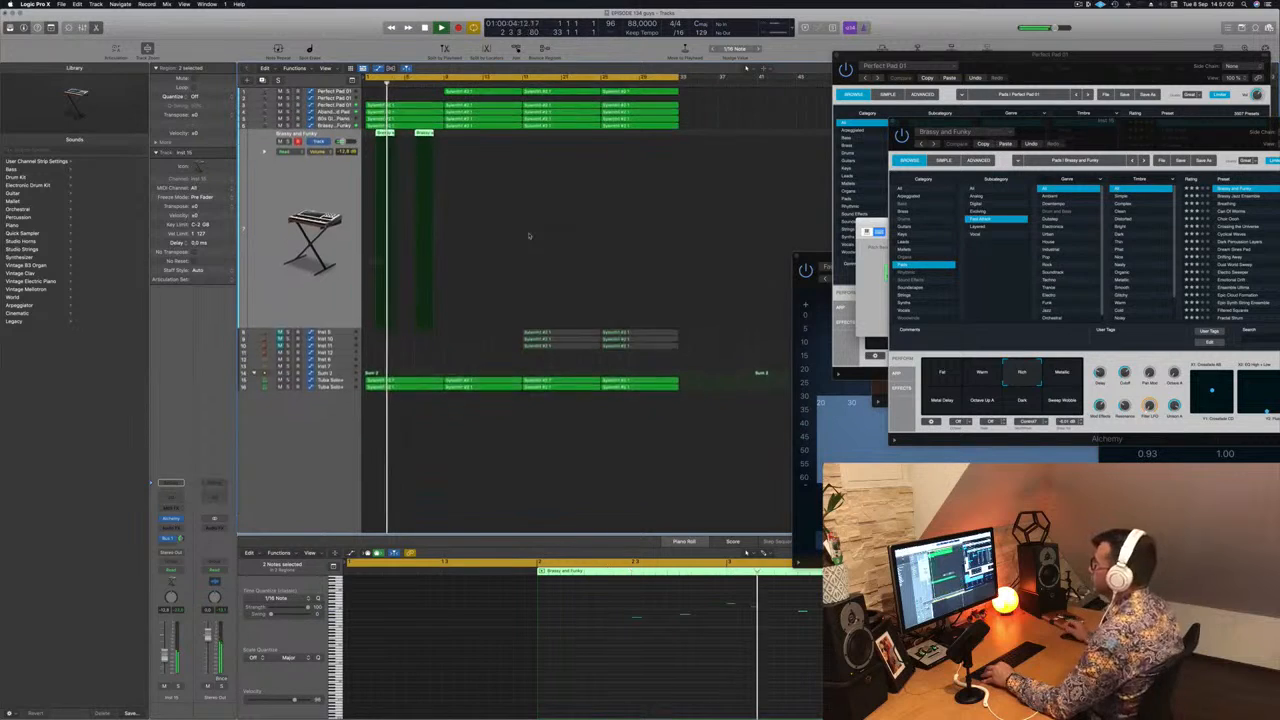
key(super+a)
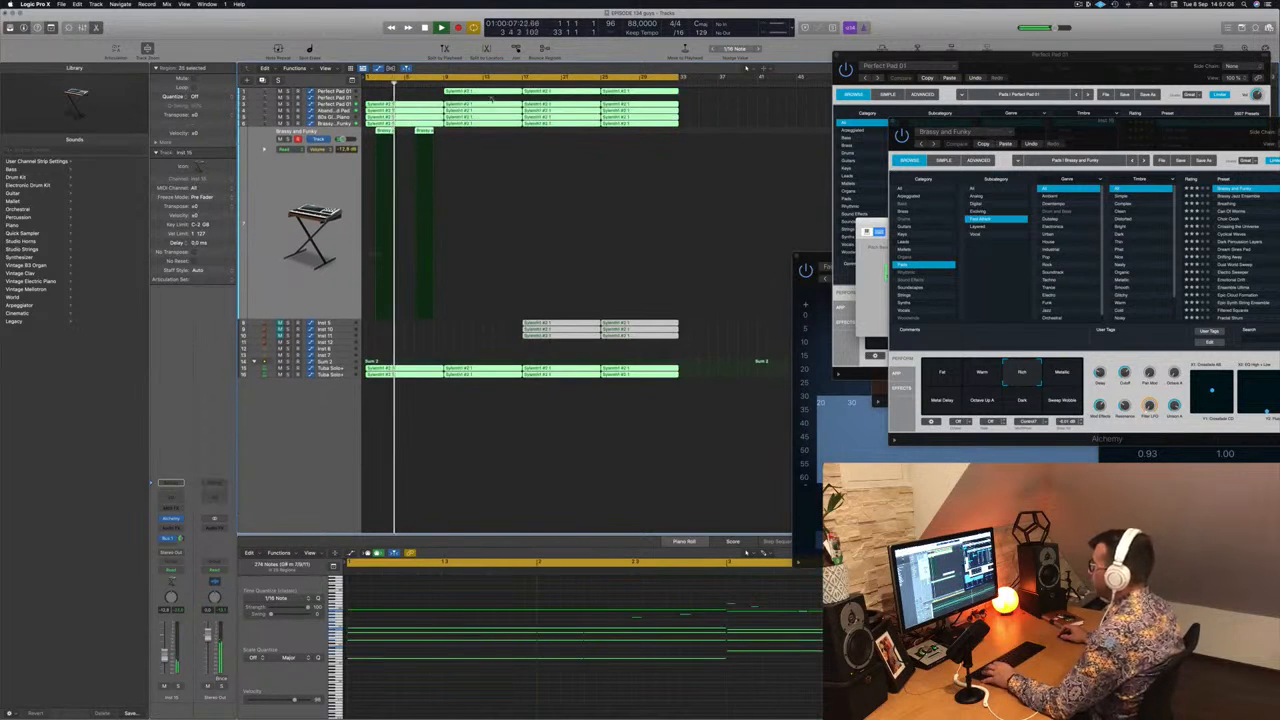
right_click(492, 100)
click(499, 105)
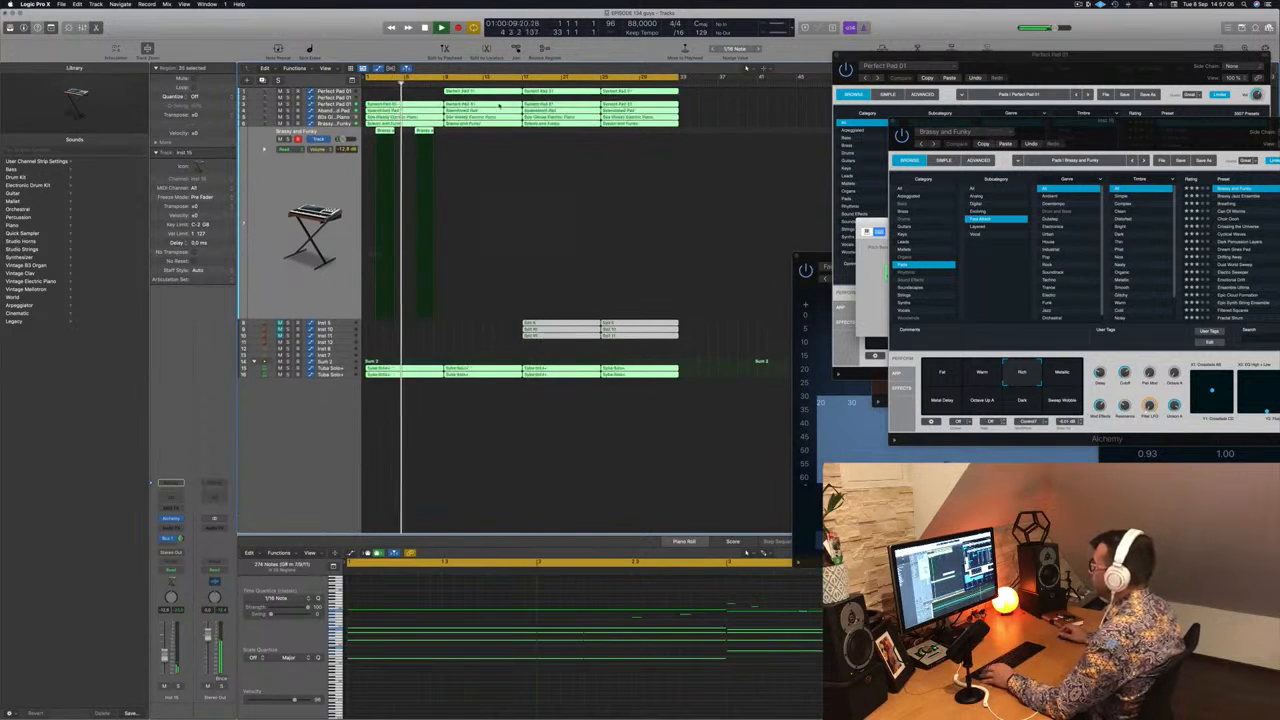
key(super+Right)
key(super+Right)
key(super+Right)
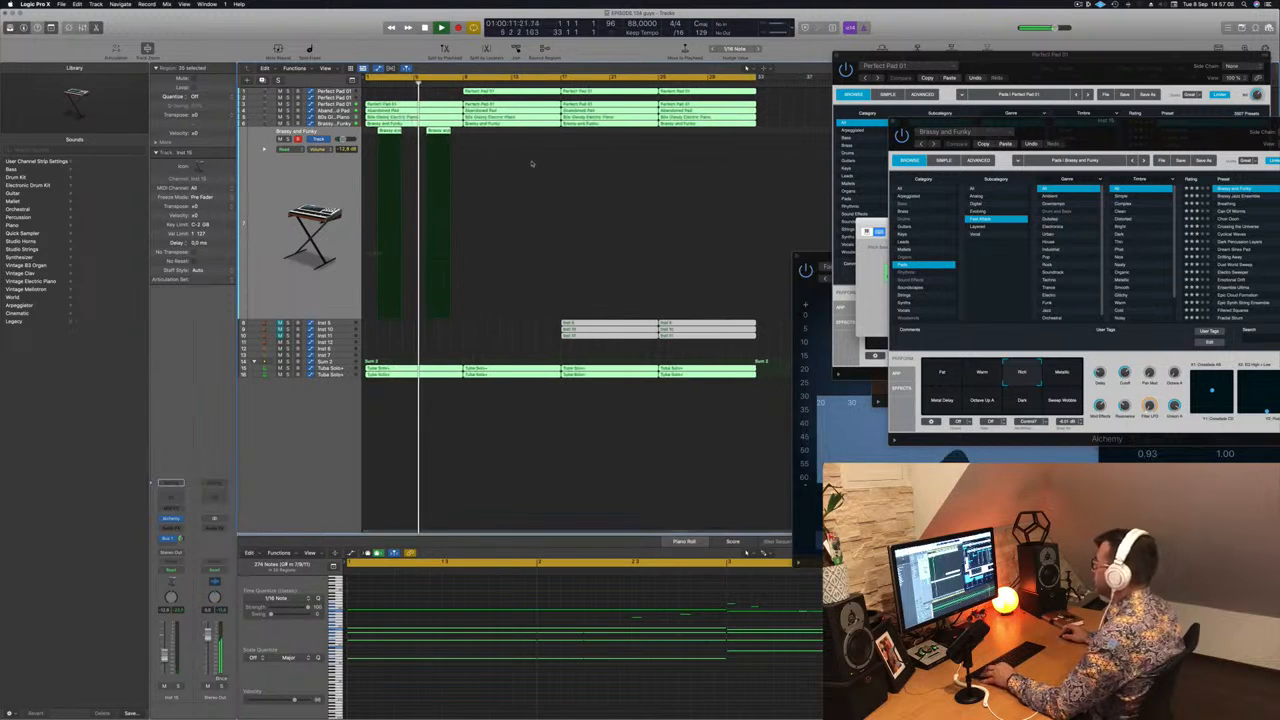
click(490, 327)
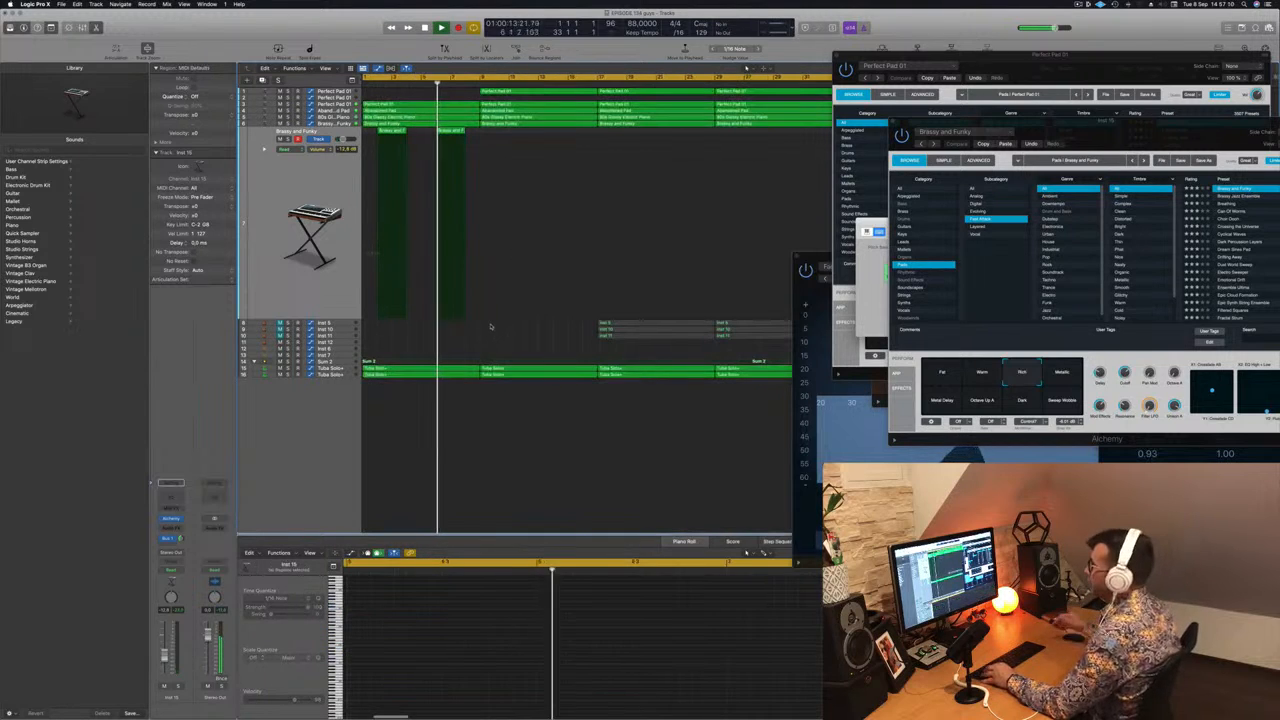
Rearrange the plug-in windows, copy both Brassy and Funky phrases to bars 10 and 14, and play from the start.
drag(1076, 55, 1094, 195)
drag(1093, 121, 1029, 88)
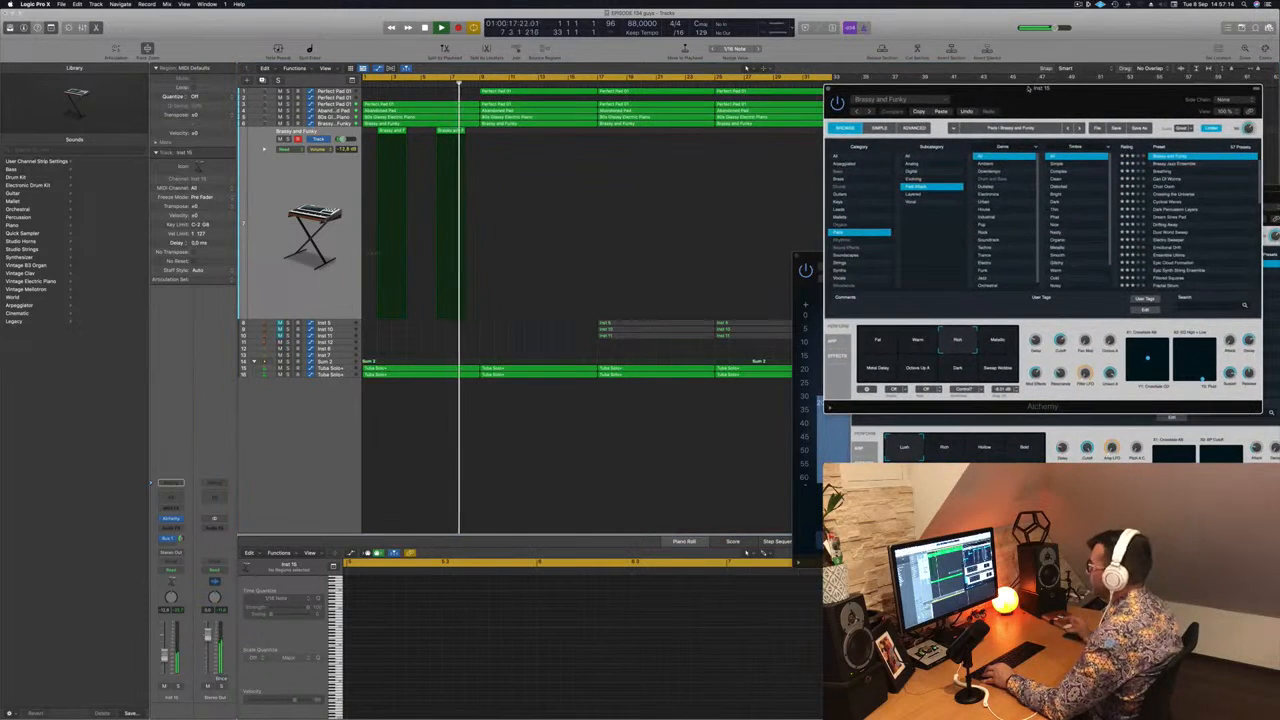
click(316, 184)
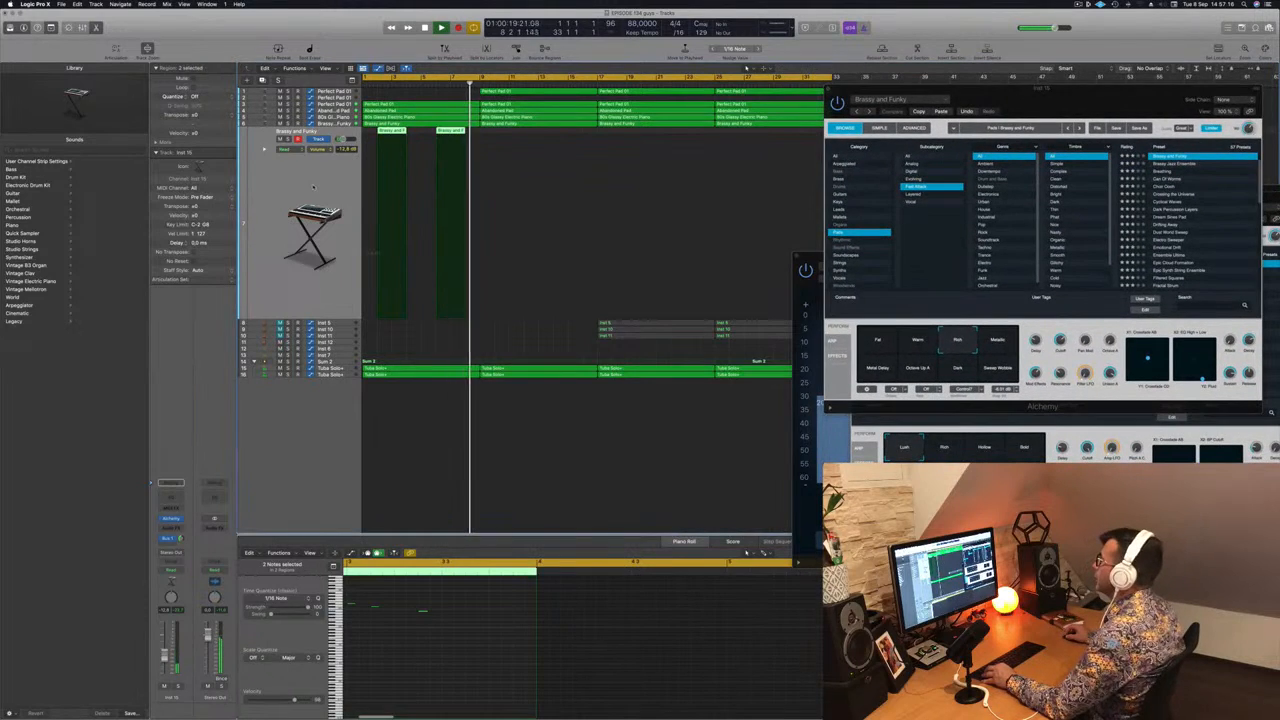
key(super+Left)
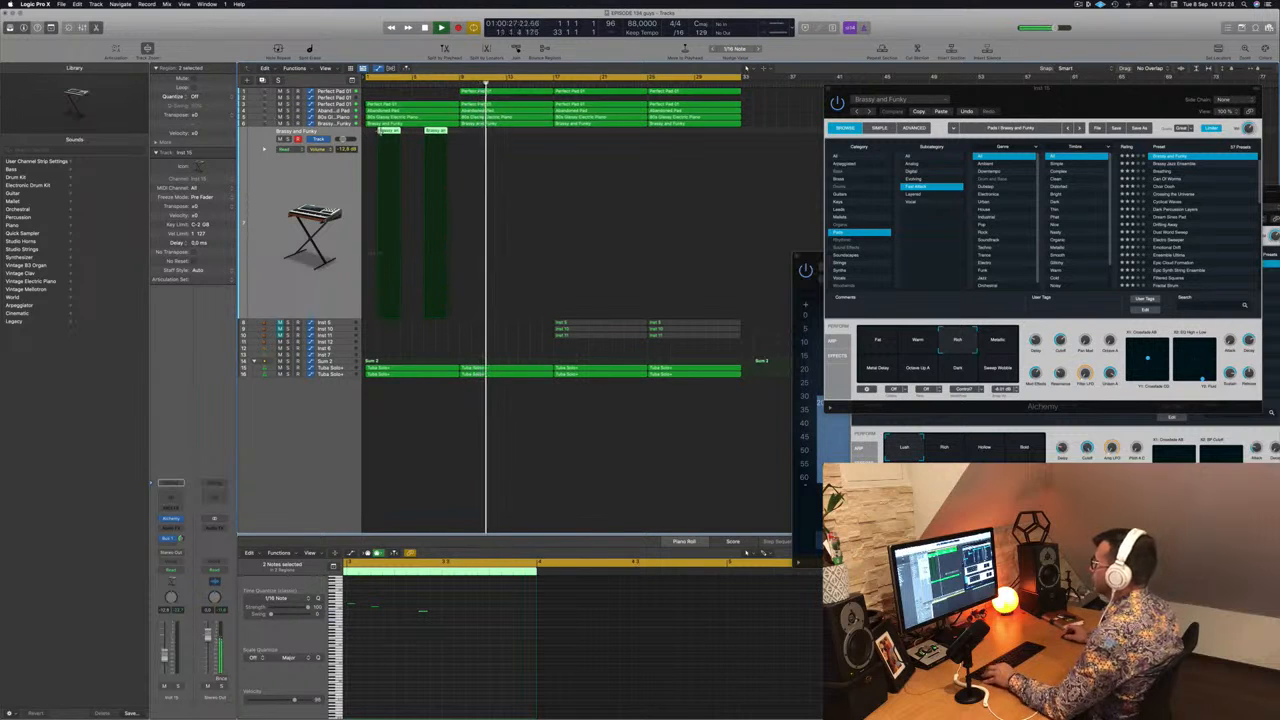
drag(388, 131, 483, 141)
key(Return)
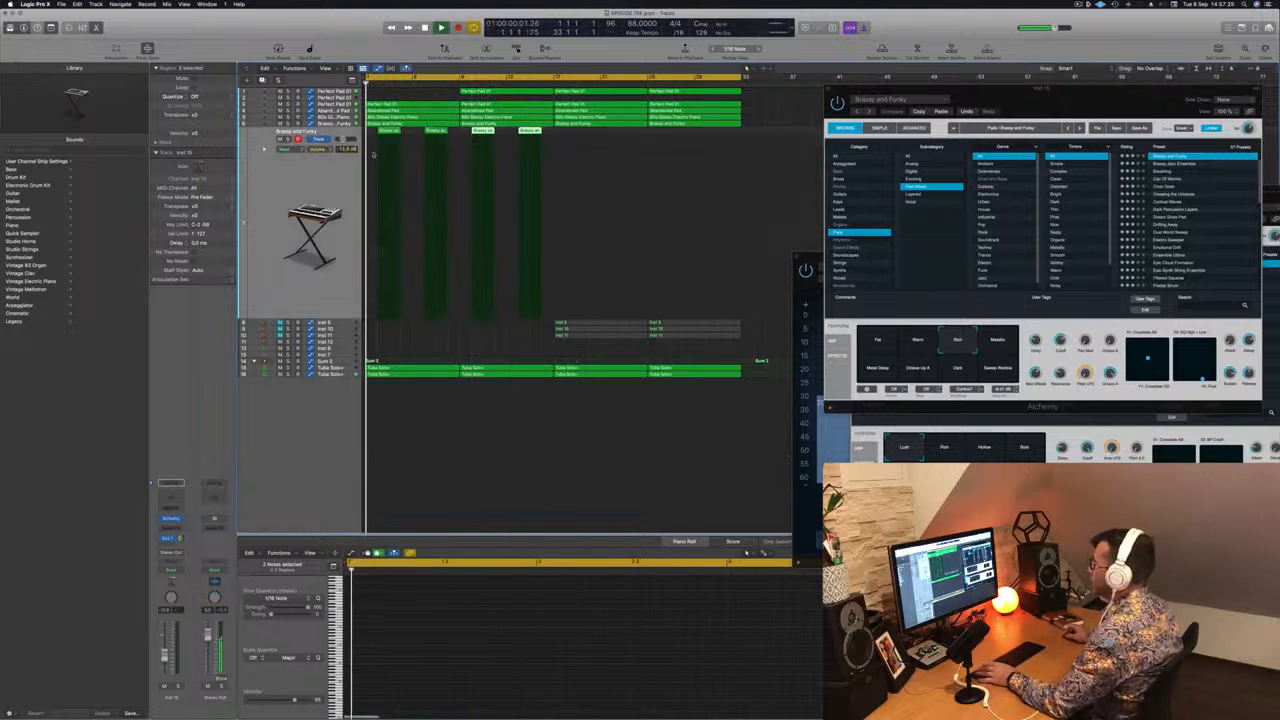
Raise the Sum 2 stack's volume automation, lifting both points at bar 9 and the point at bar 17.
scroll(321, 188, down, 4)
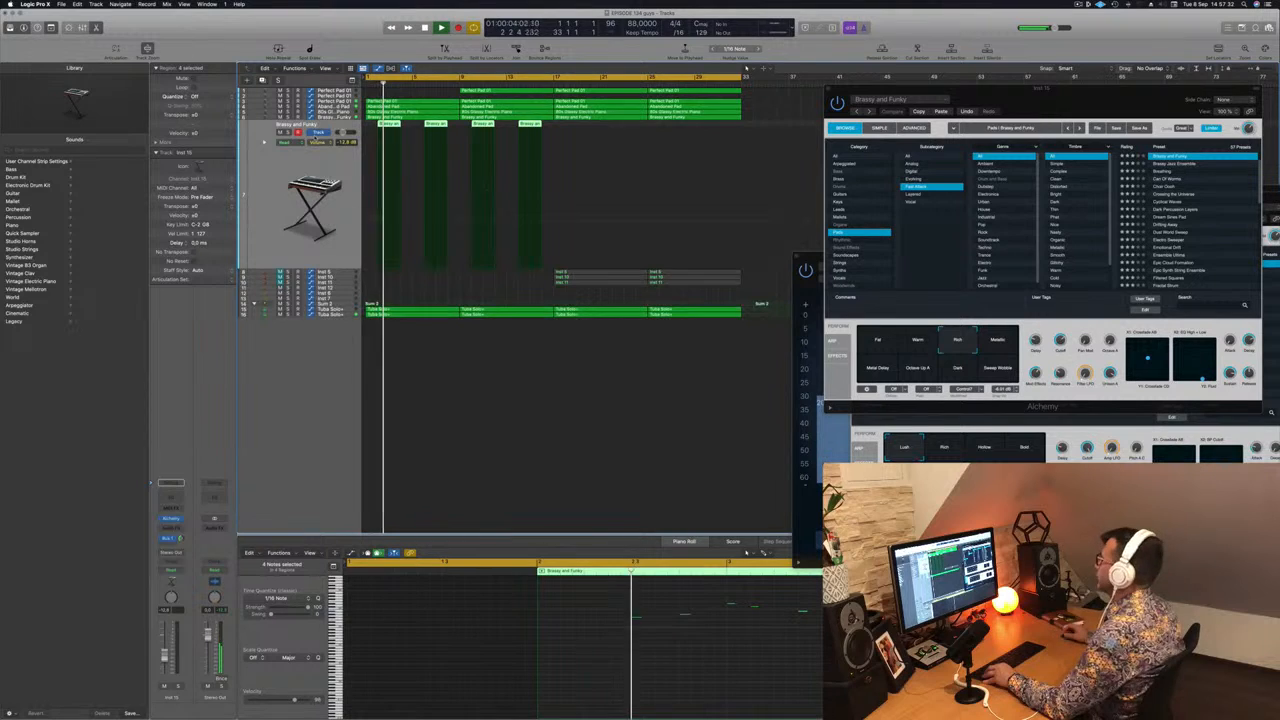
key(super+Left)
key(super+Right)
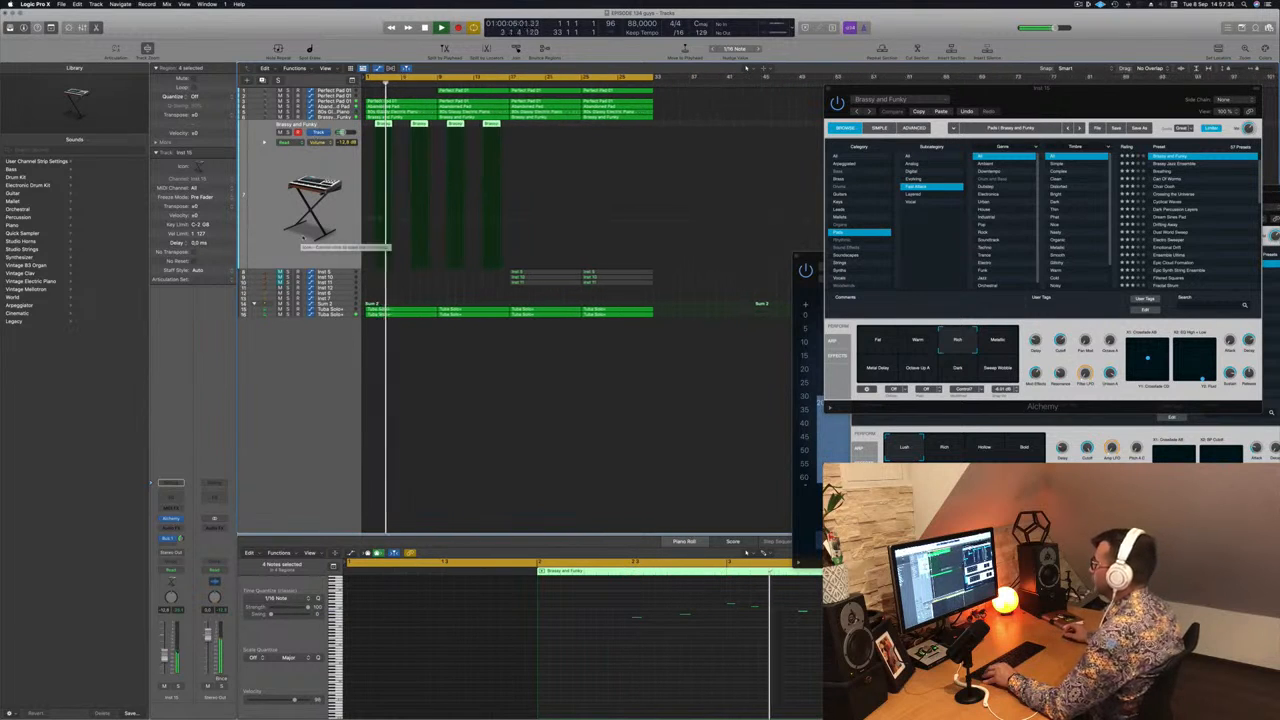
key(super+Right)
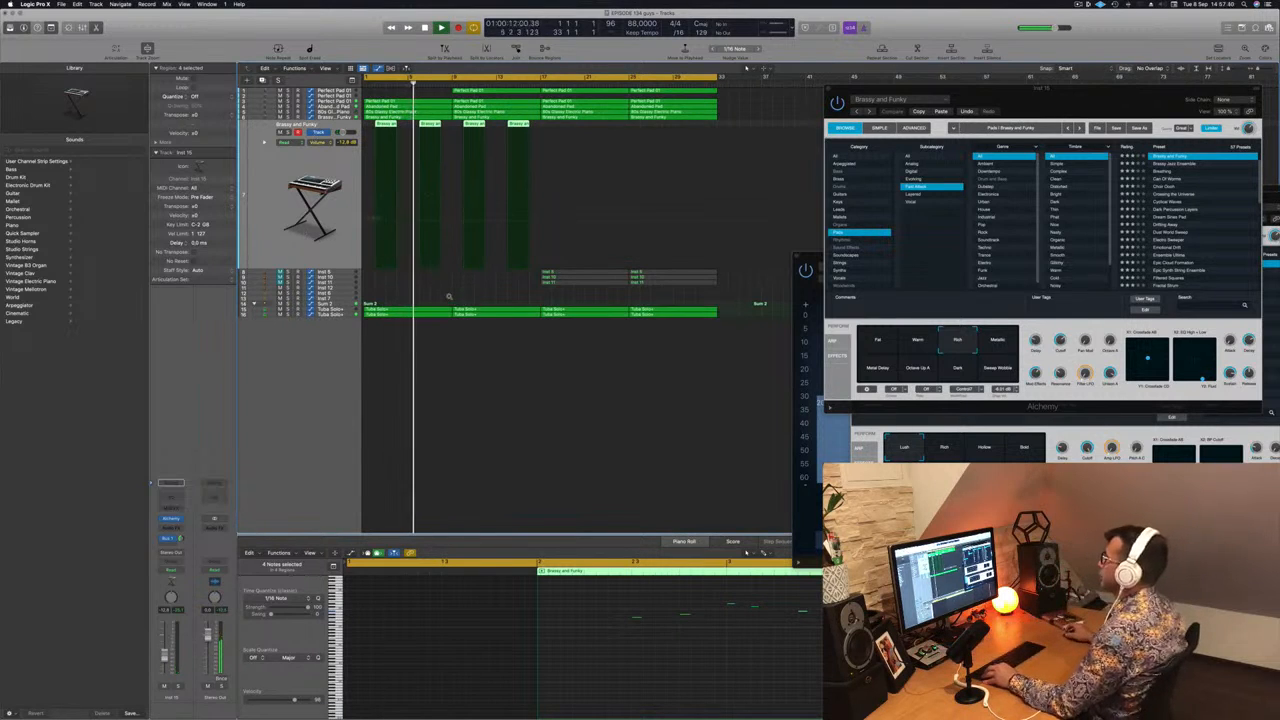
key(super+Right)
key(super+Left)
key(super+Left)
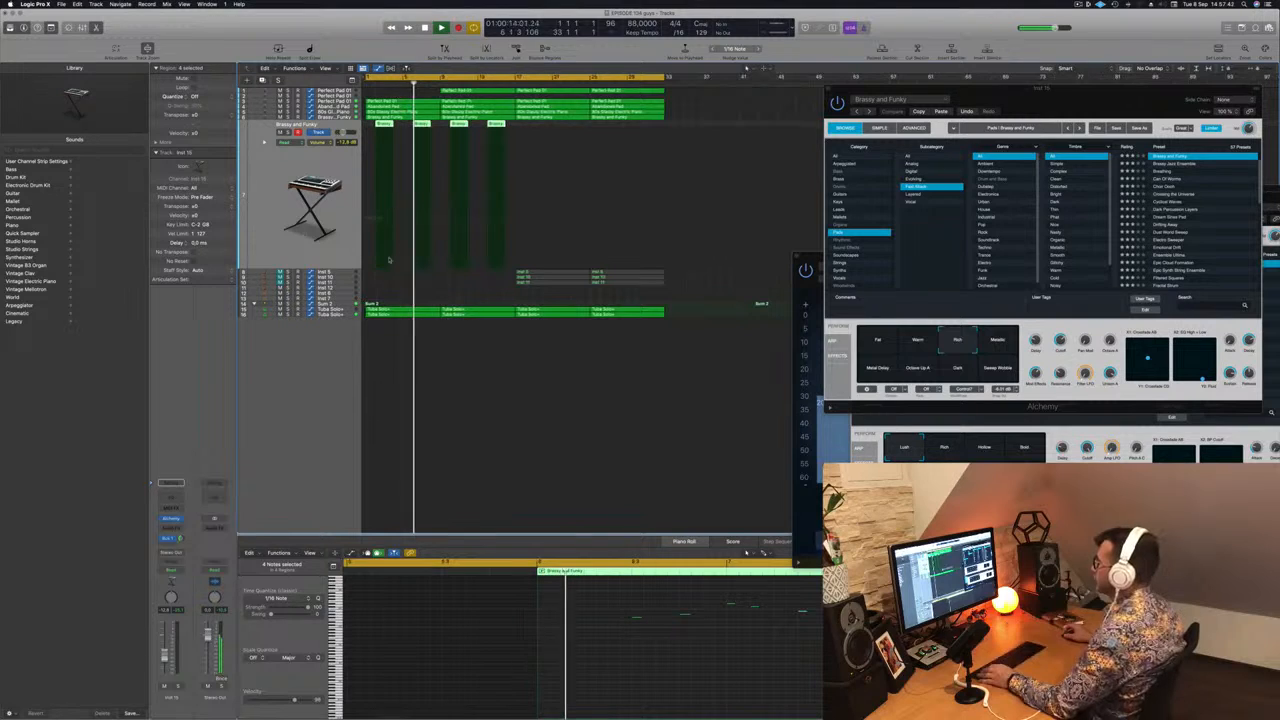
click(325, 297)
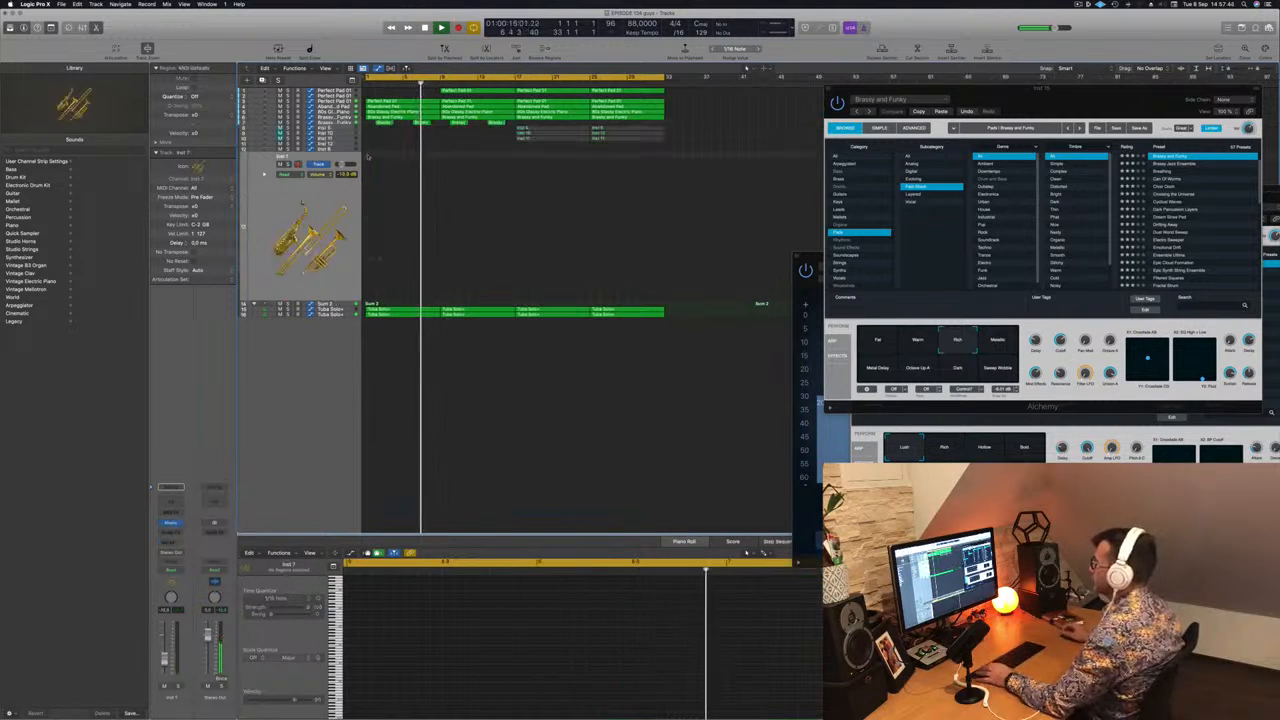
key(Down)
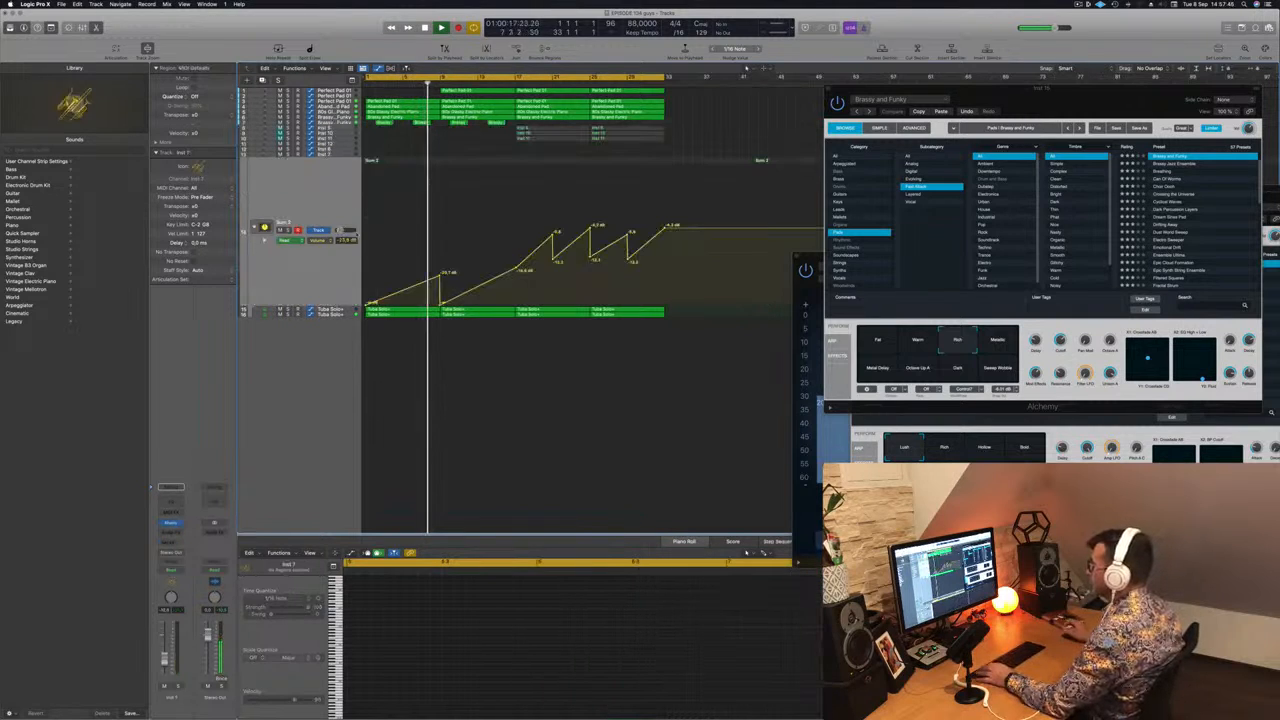
drag(440, 272, 440, 252)
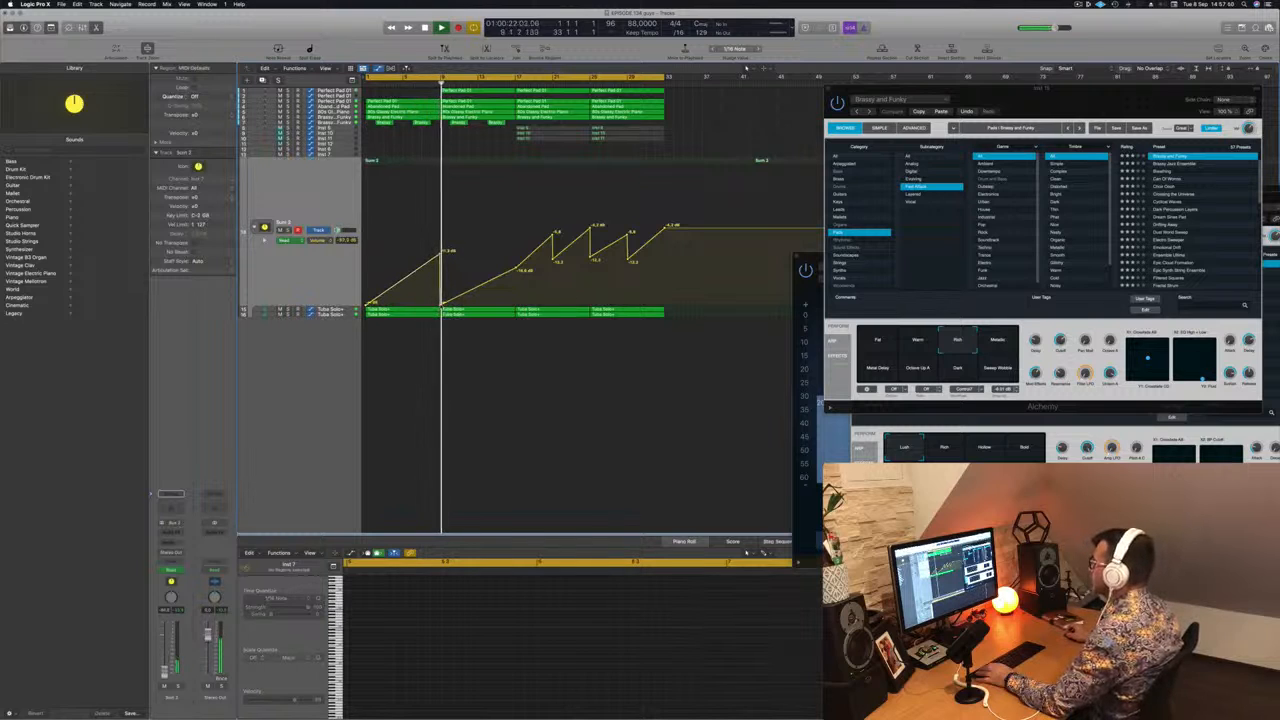
drag(441, 303, 441, 279)
drag(516, 269, 521, 244)
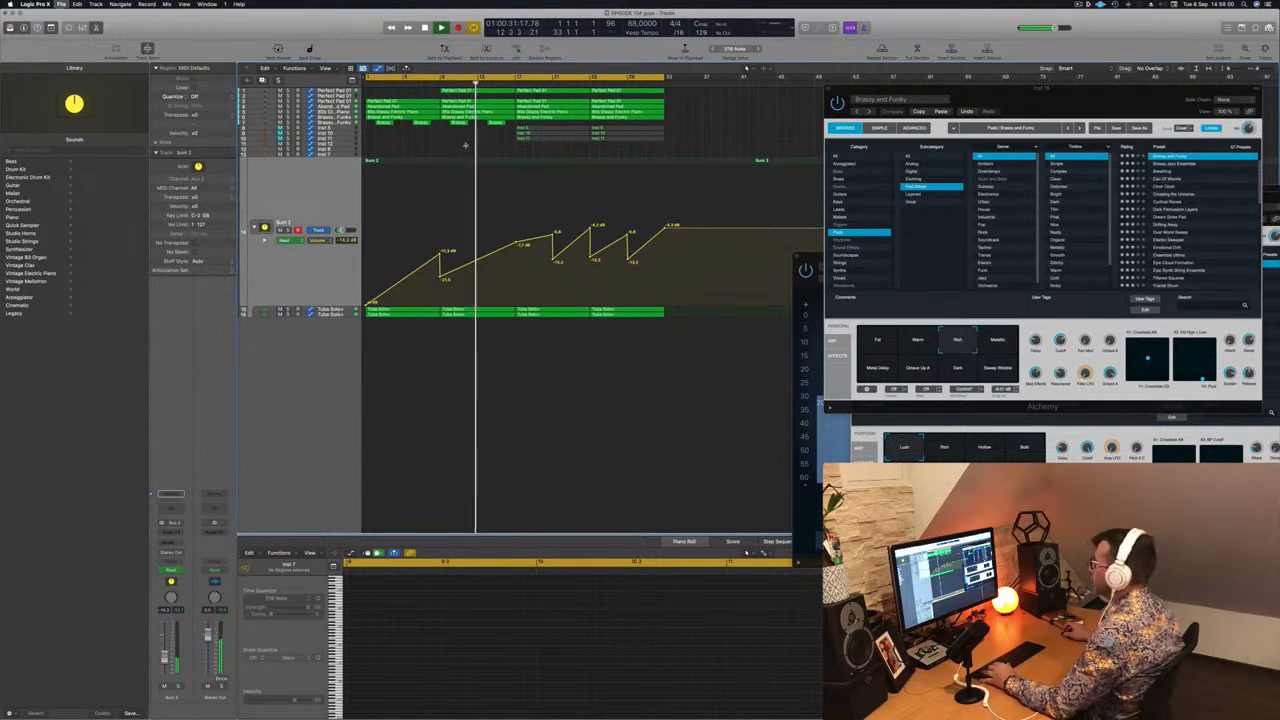
Show the secondary ruler in the Tracks area and move the Brassy and Funky Alchemy window clear of the arrangement.
click(325, 68)
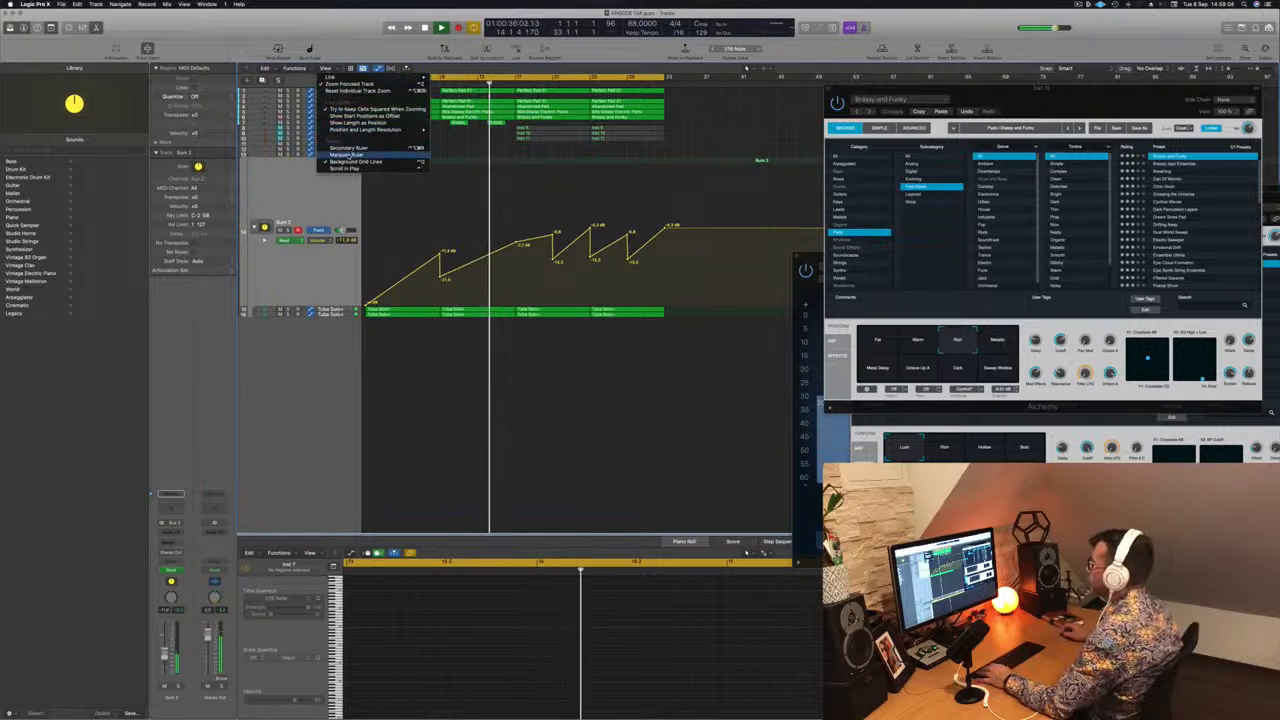
click(352, 148)
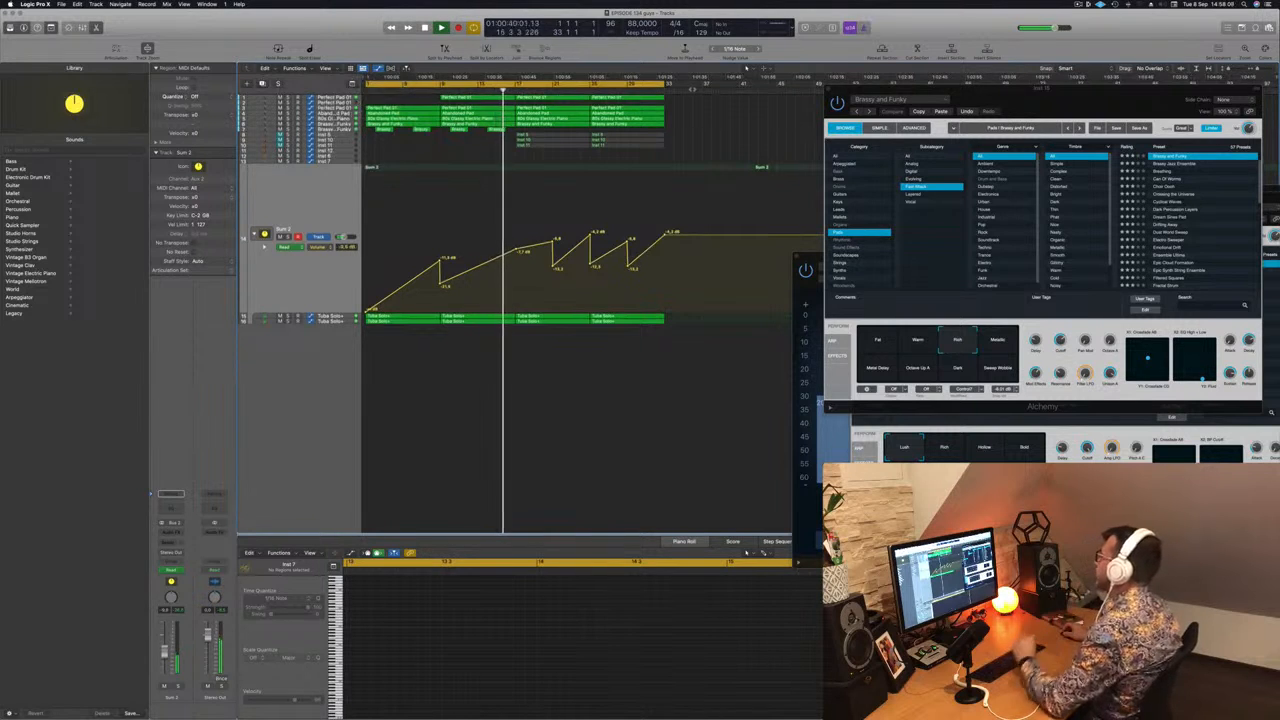
drag(977, 94, 1030, 118)
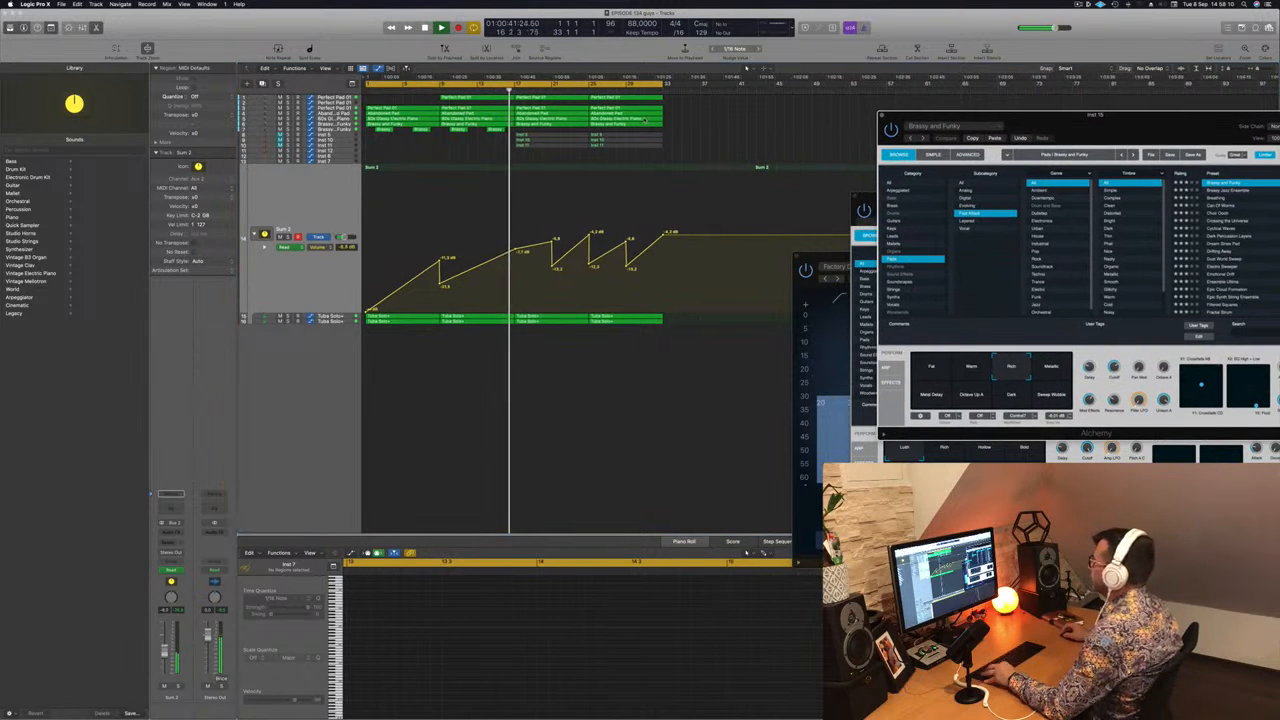
Set the cycle range from bar 17 to bar 33 and repeat its regions once, starting at bar 33.
key(super+Left)
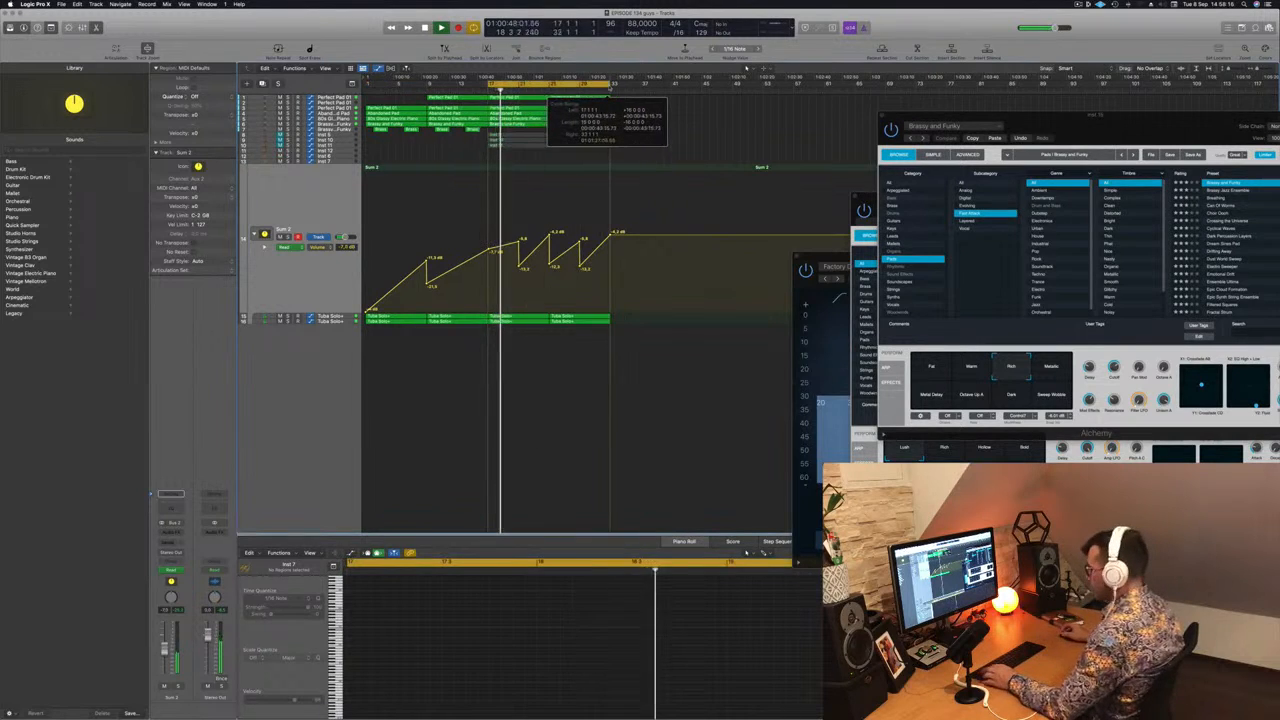
key(super+r)
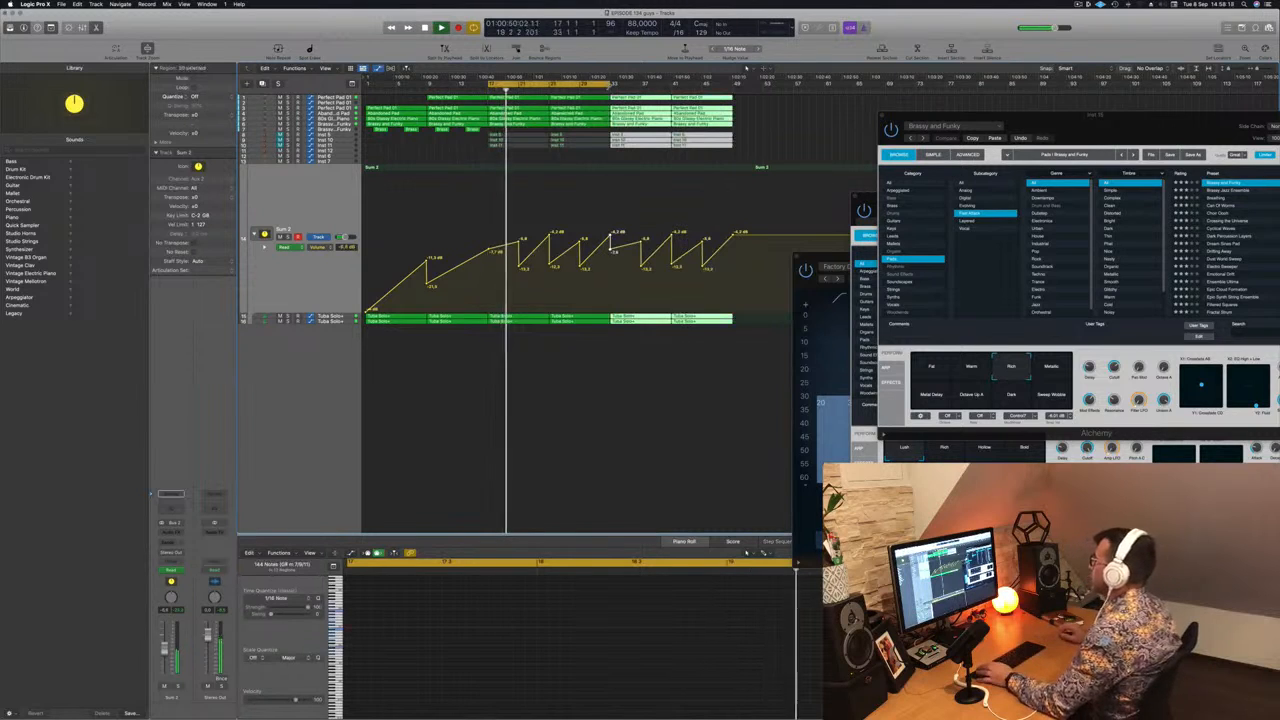
click(438, 147)
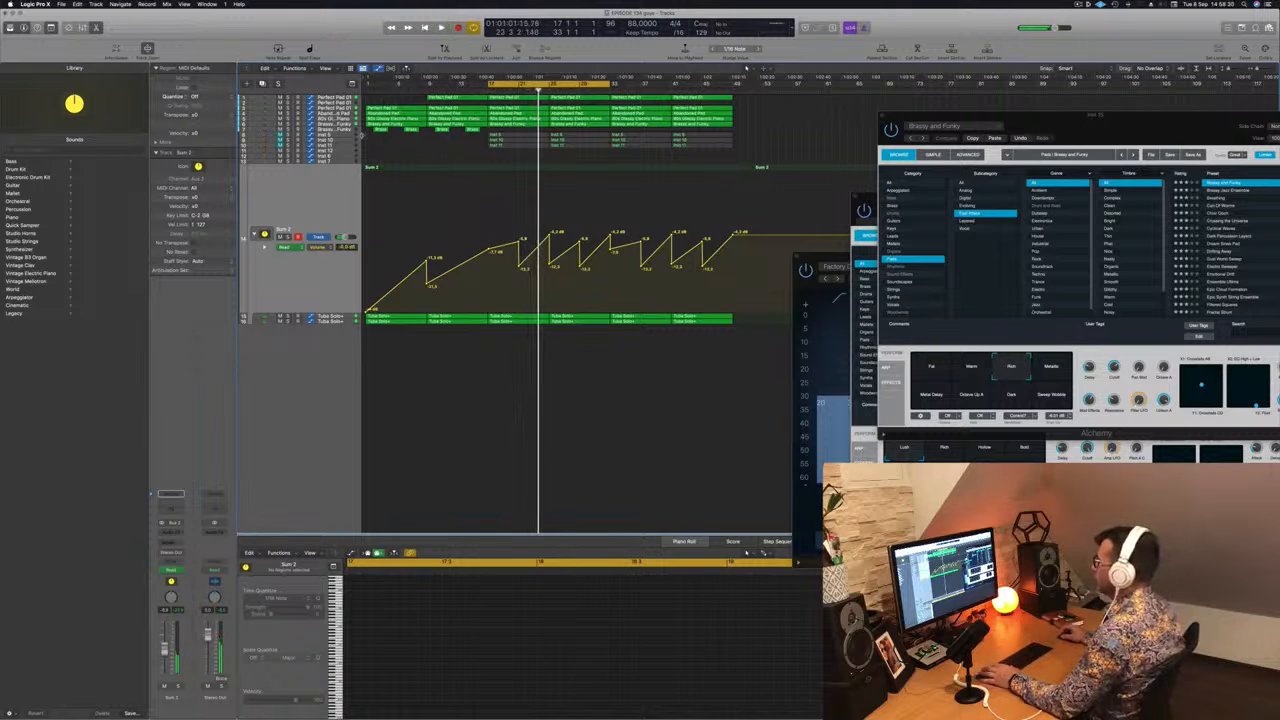
Group the string instrument tracks into a Summing Stack.
click(343, 135)
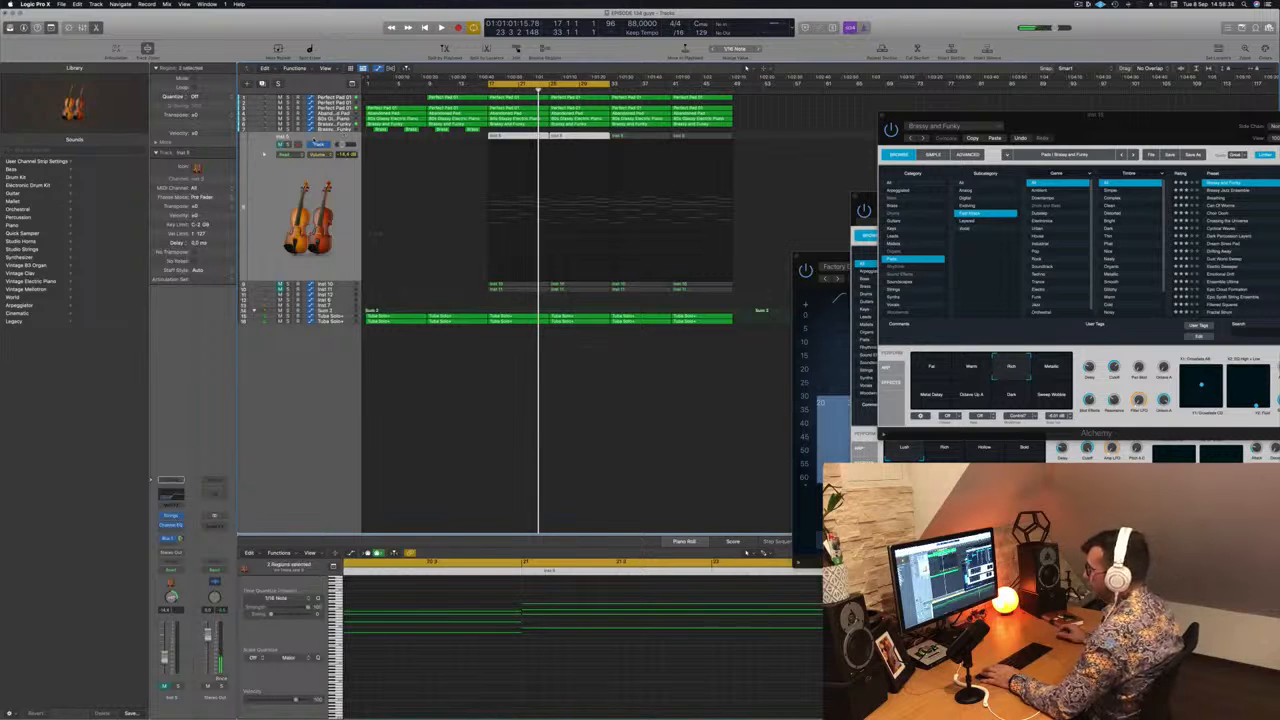
right_click(338, 138)
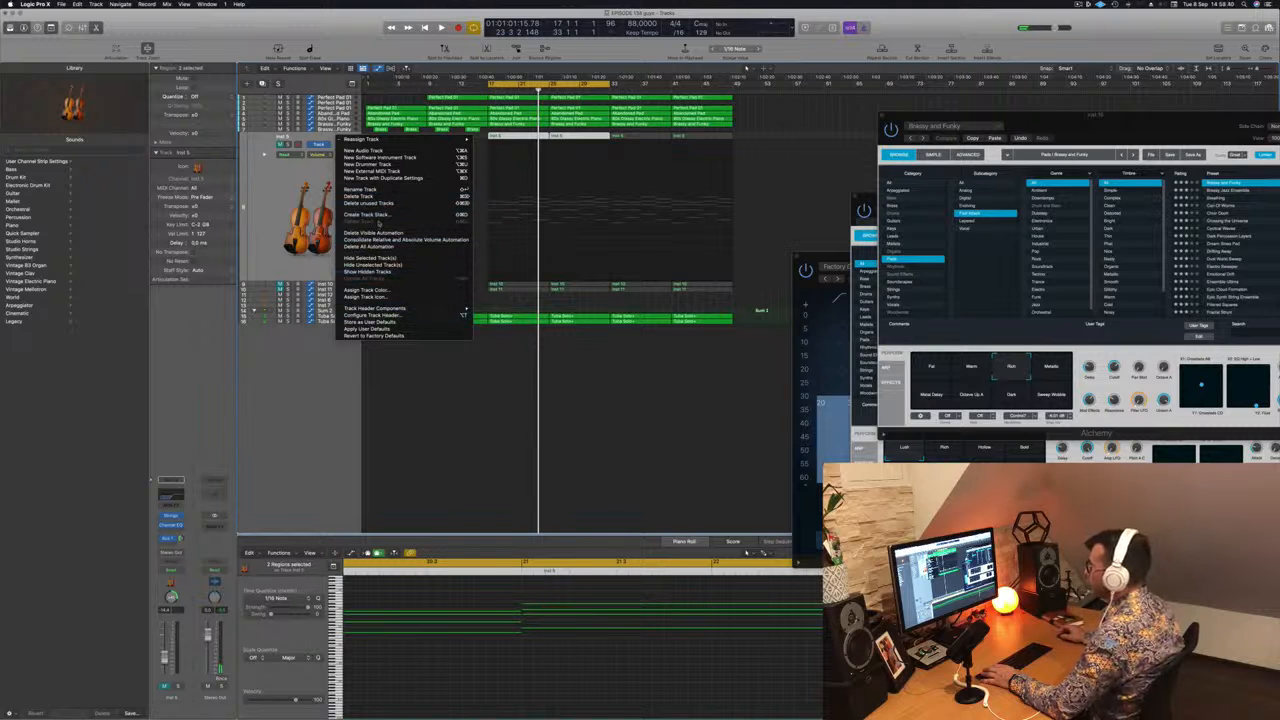
click(380, 219)
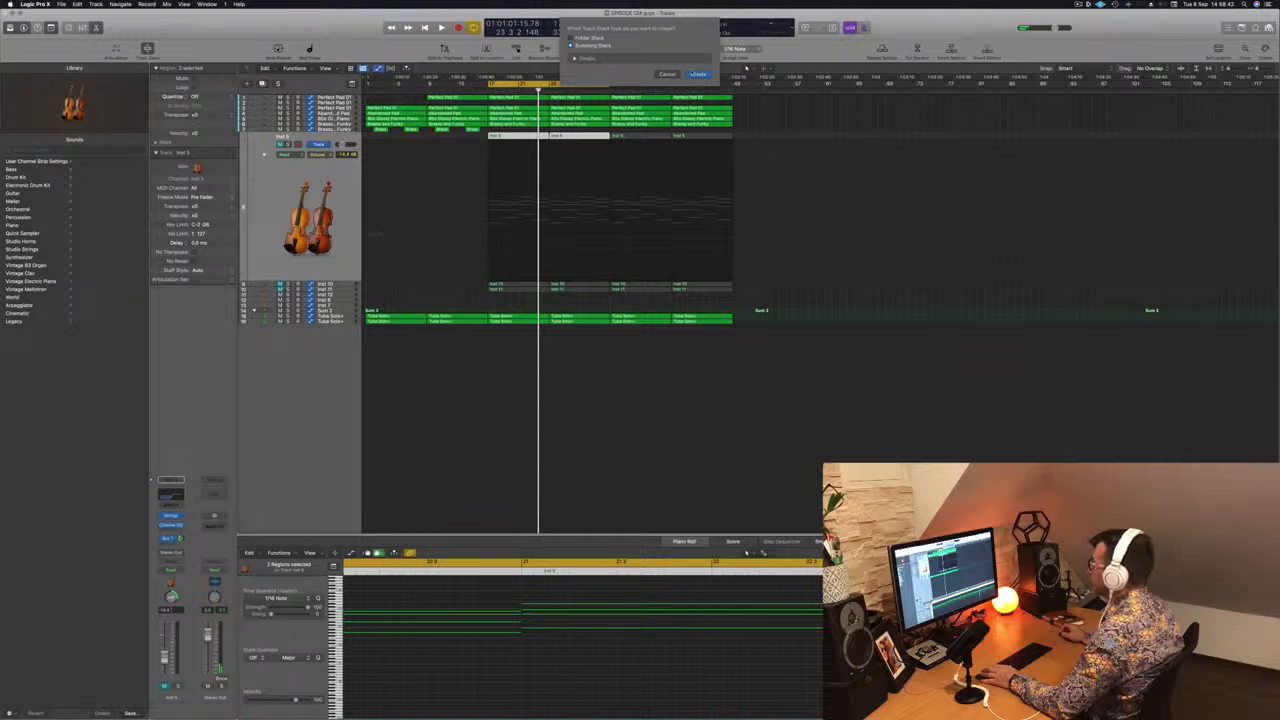
click(697, 75)
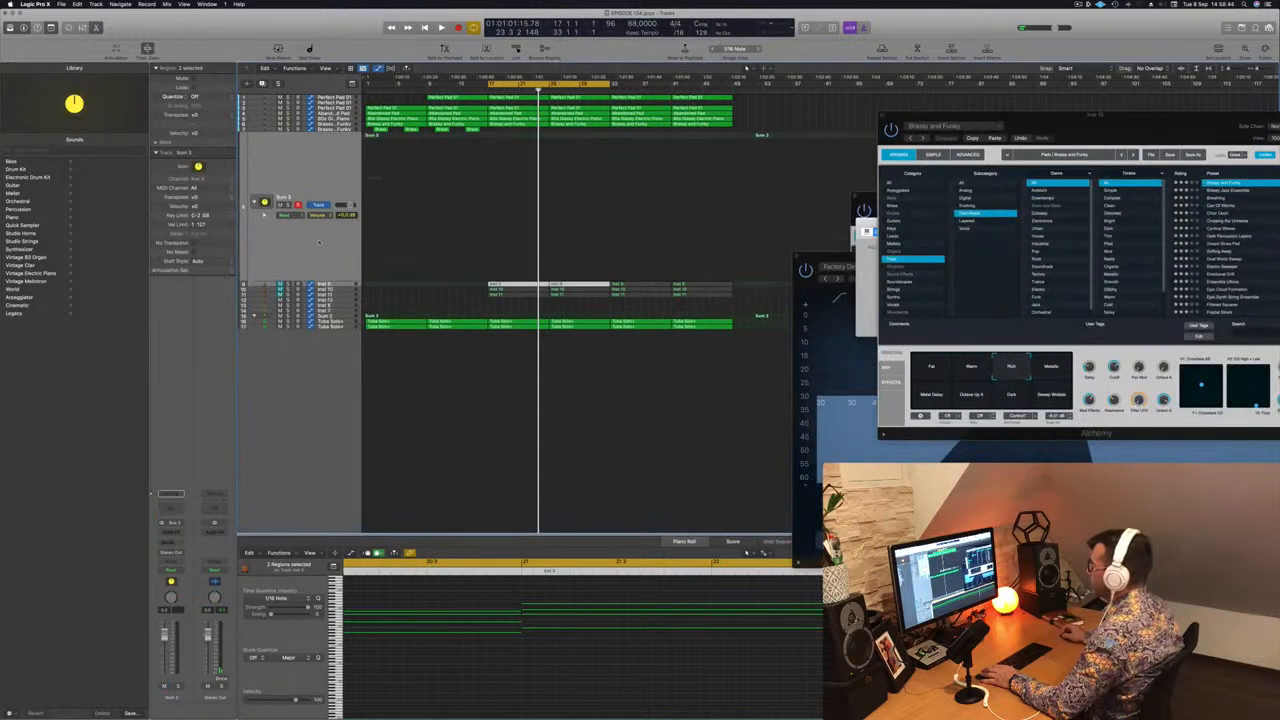
Move the Inst 11 track directly below Inst 10 in the Sum 3 stack and rename the stack Strings.
click(345, 290)
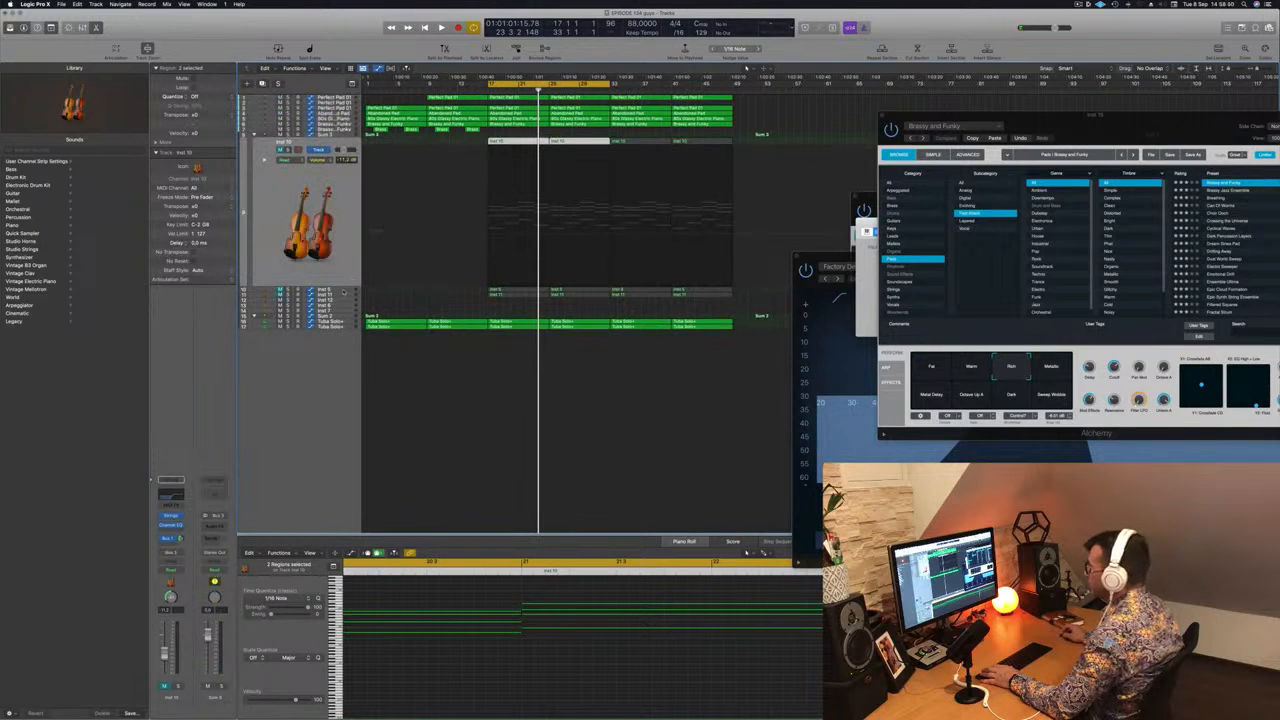
click(343, 295)
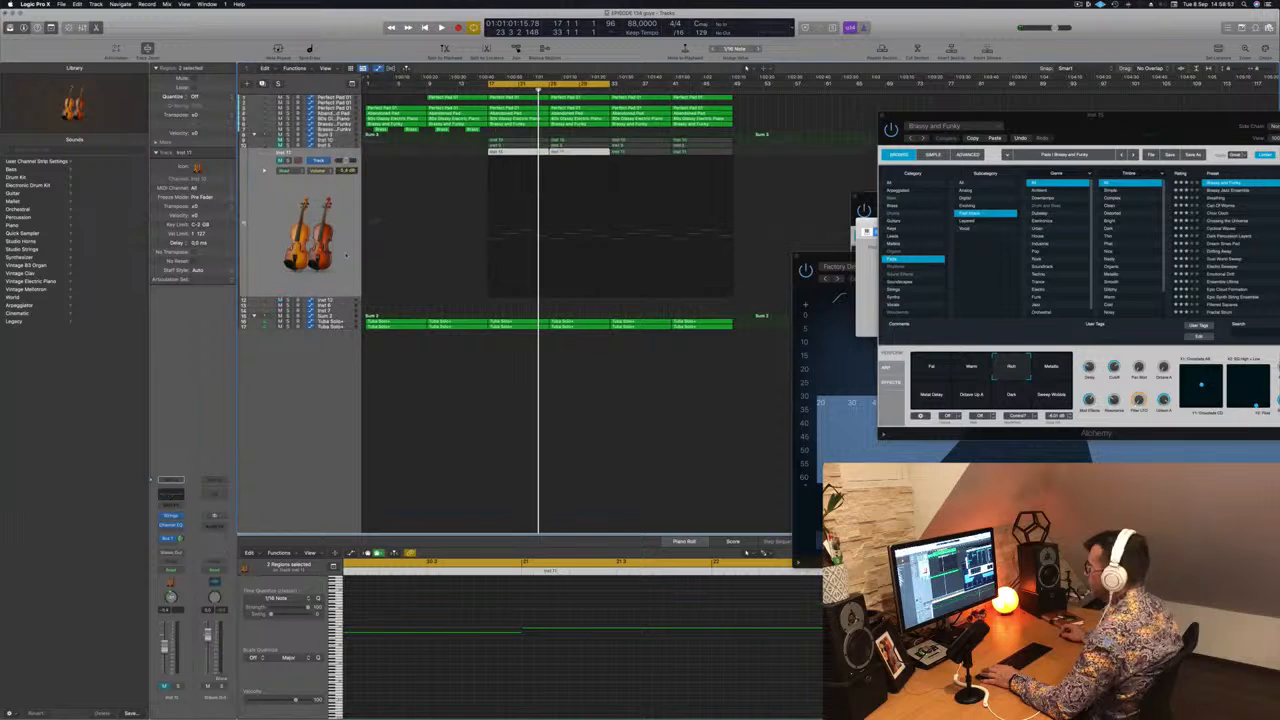
drag(293, 203, 330, 146)
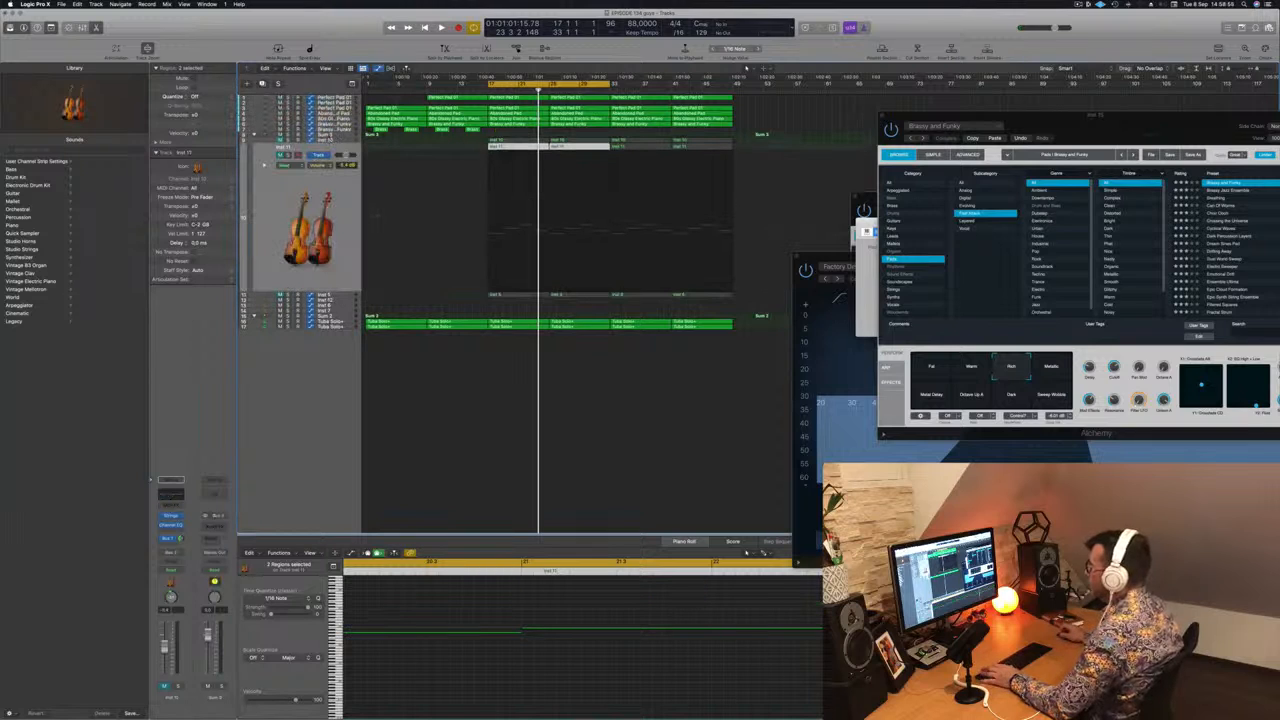
click(332, 135)
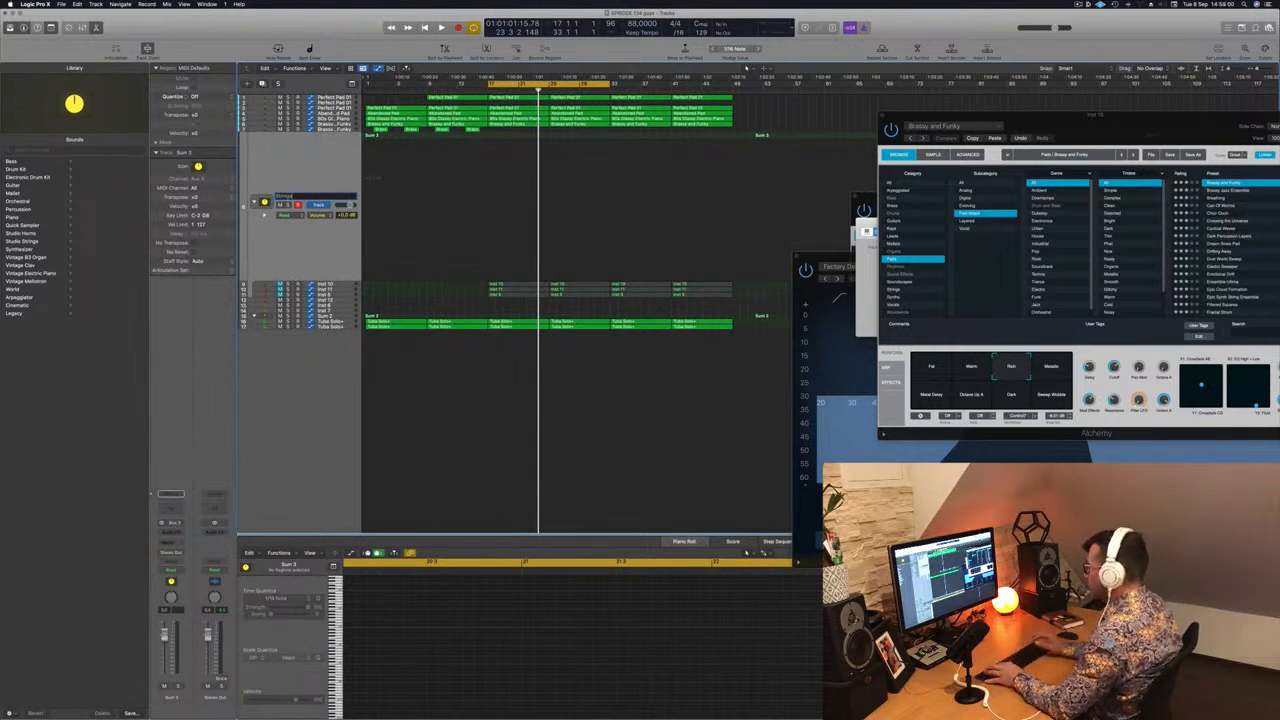
Solo the Inst 10 track briefly during playback to identify it, and rename it Left Strings.
click(334, 283)
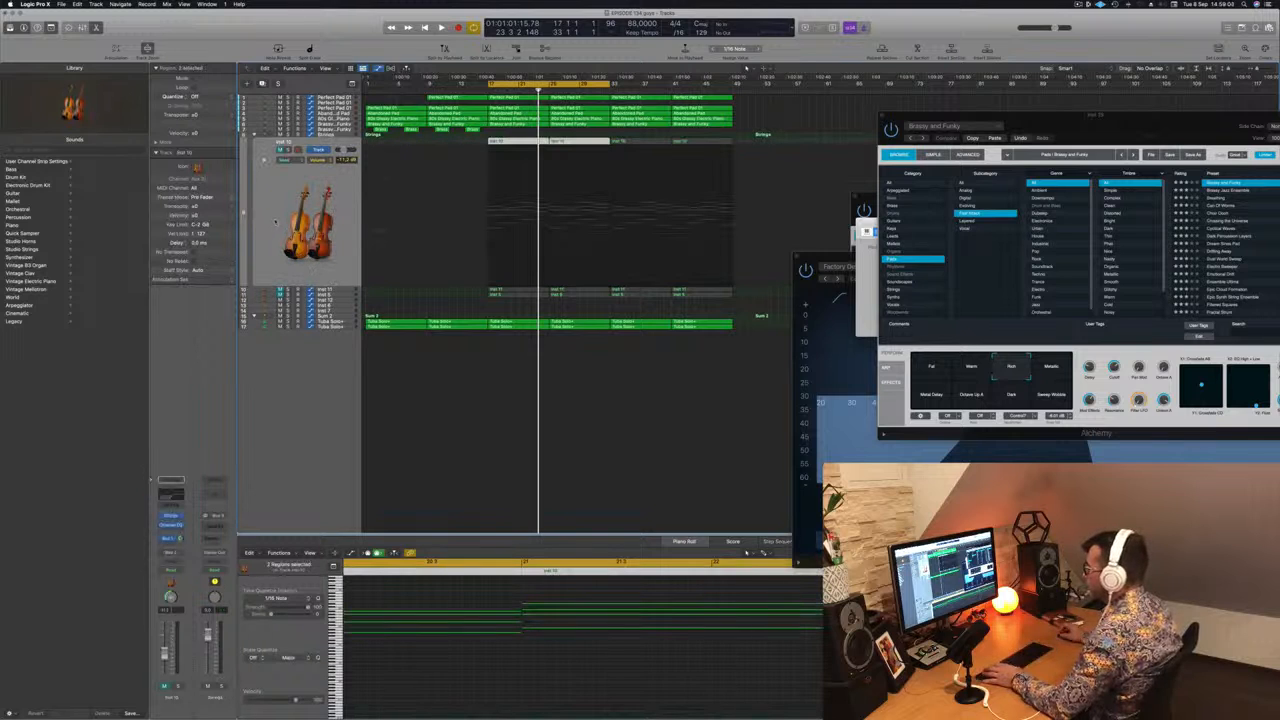
key(space)
click(289, 150)
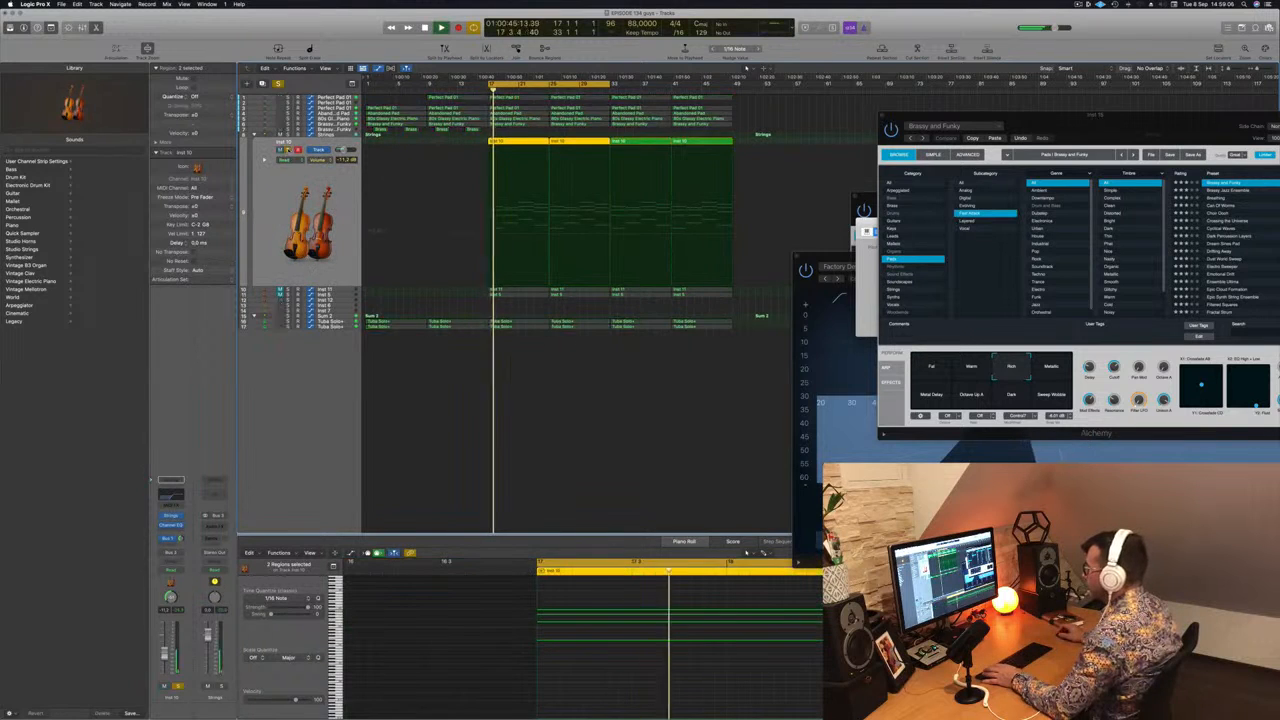
click(289, 150)
double_click(285, 142)
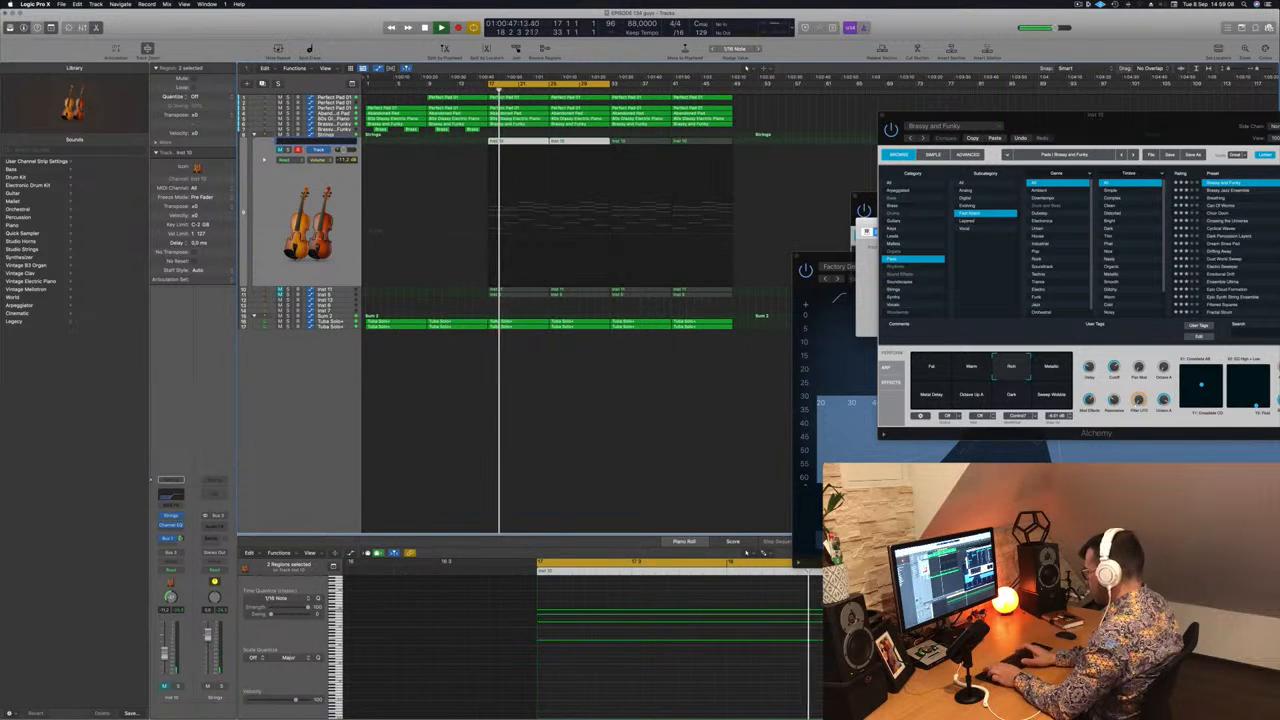
text(Left H)
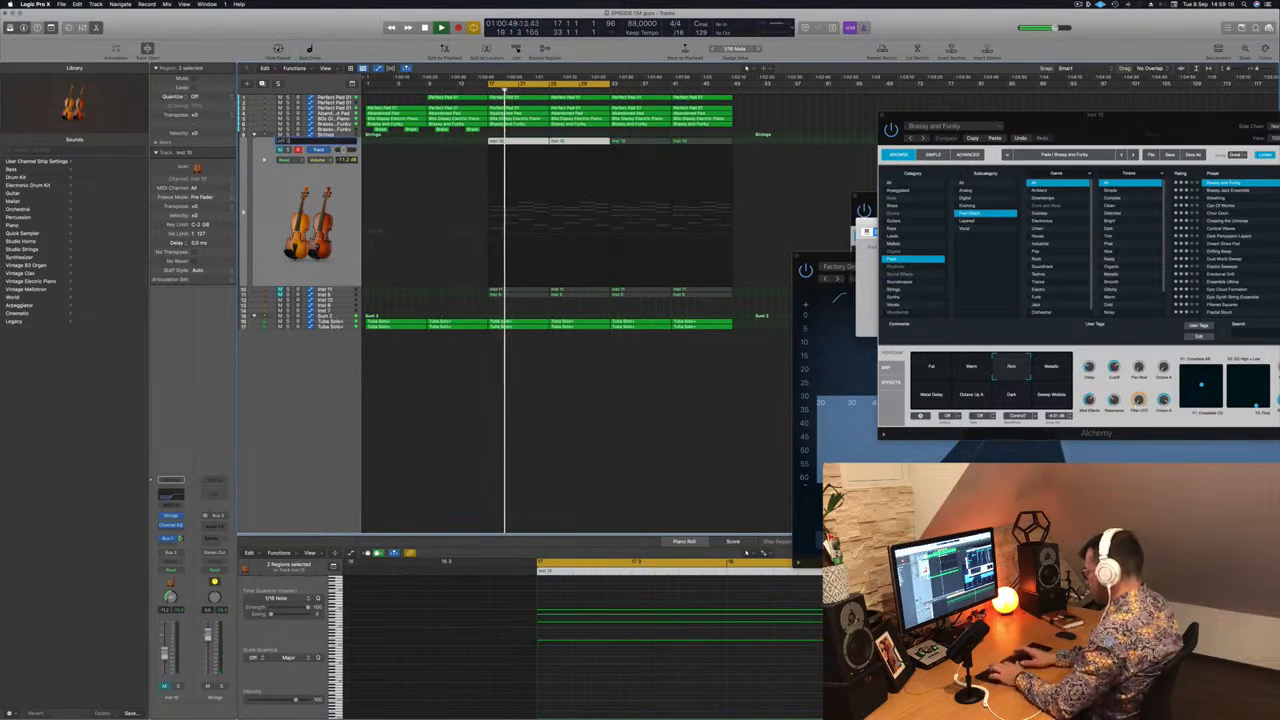
text(trings)
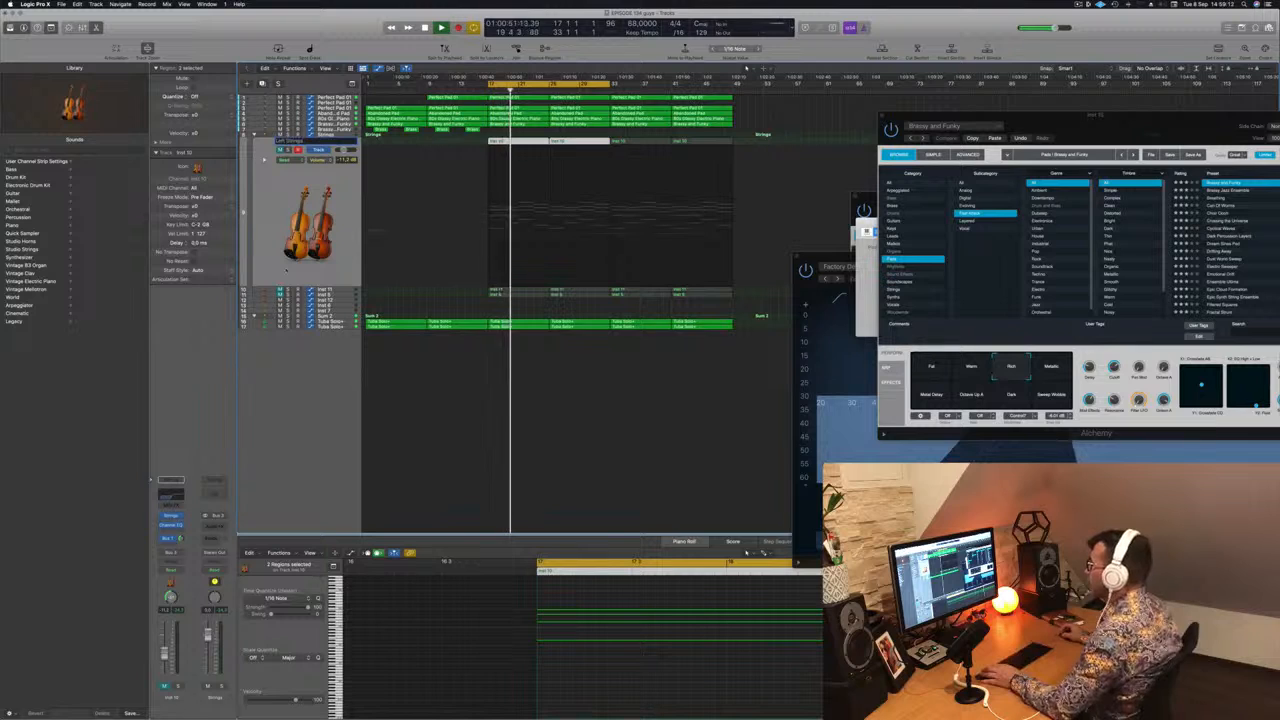
key(Return)
key(space)
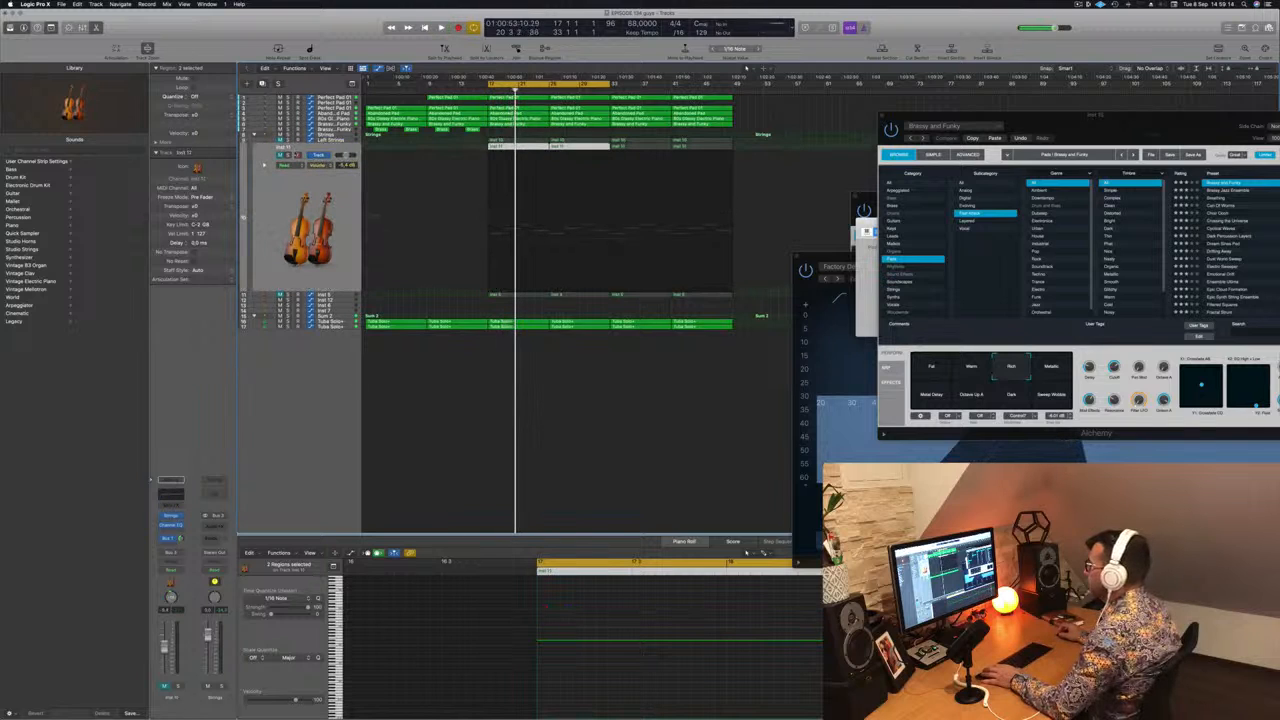
Rename the other two used string tracks Right Strings and Cello, and unmute all three string tracks.
click(337, 294)
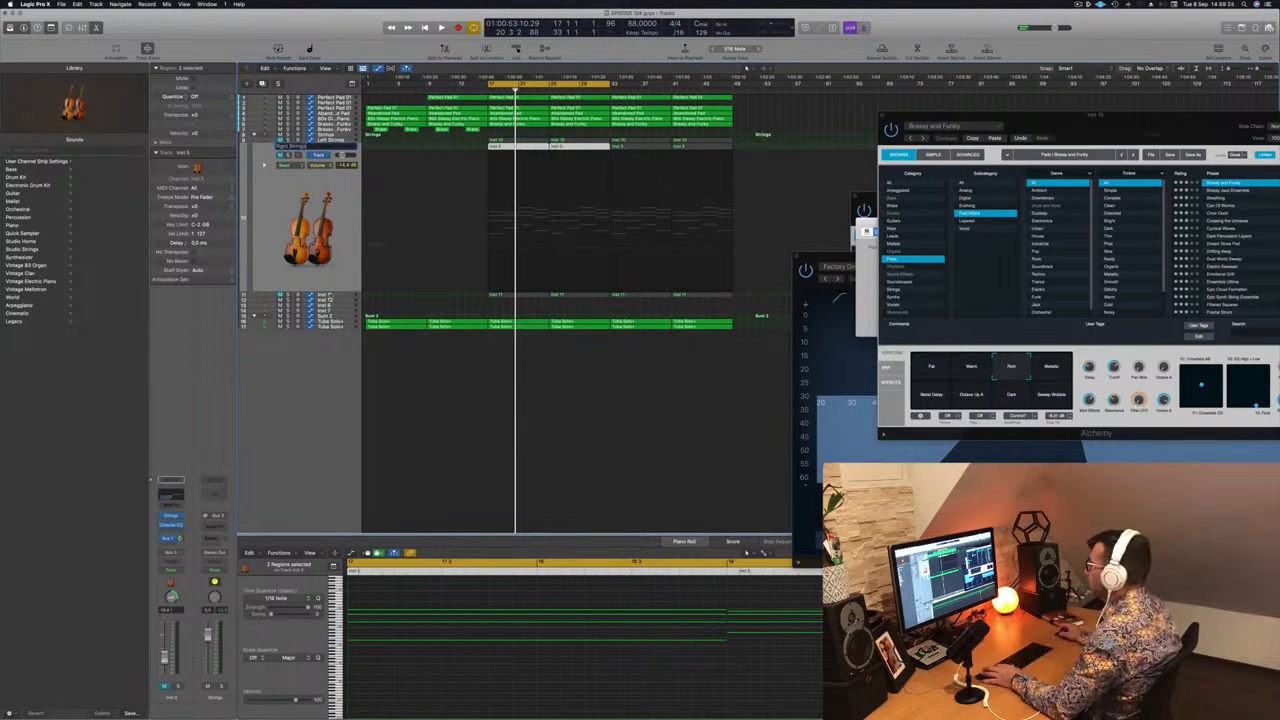
key(Tab)
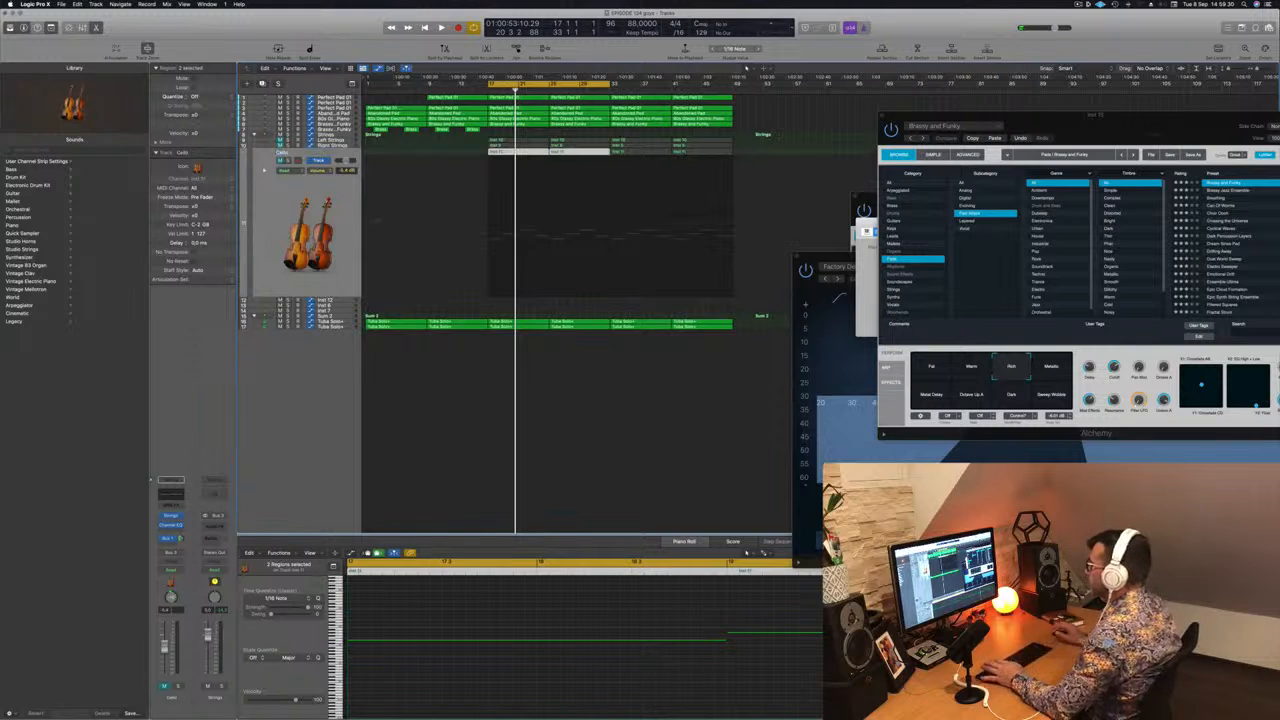
key(space)
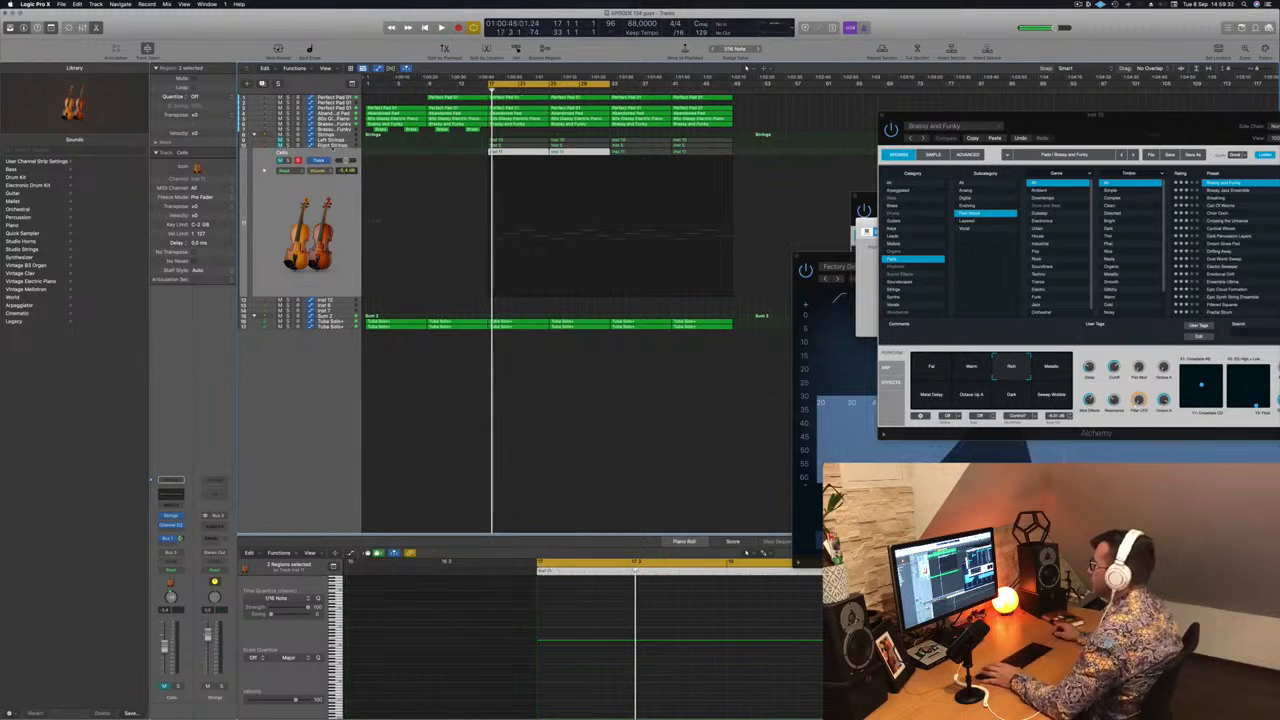
click(341, 135)
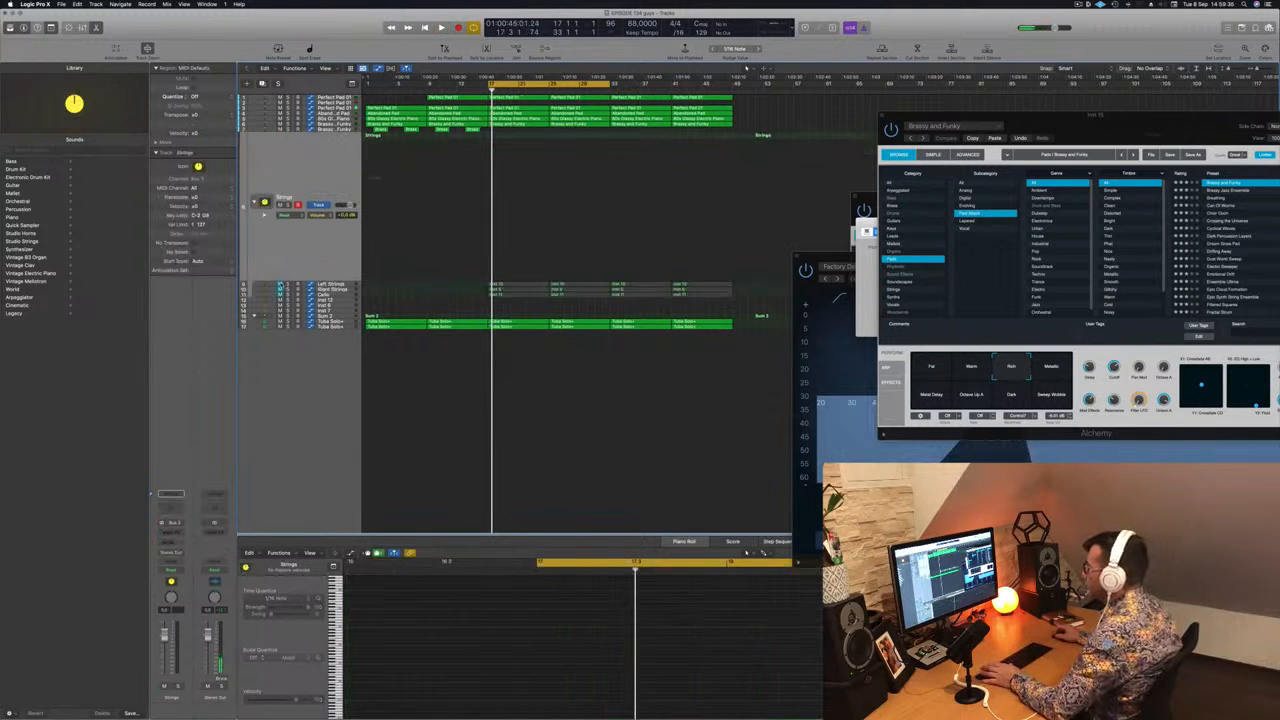
drag(280, 285, 281, 301)
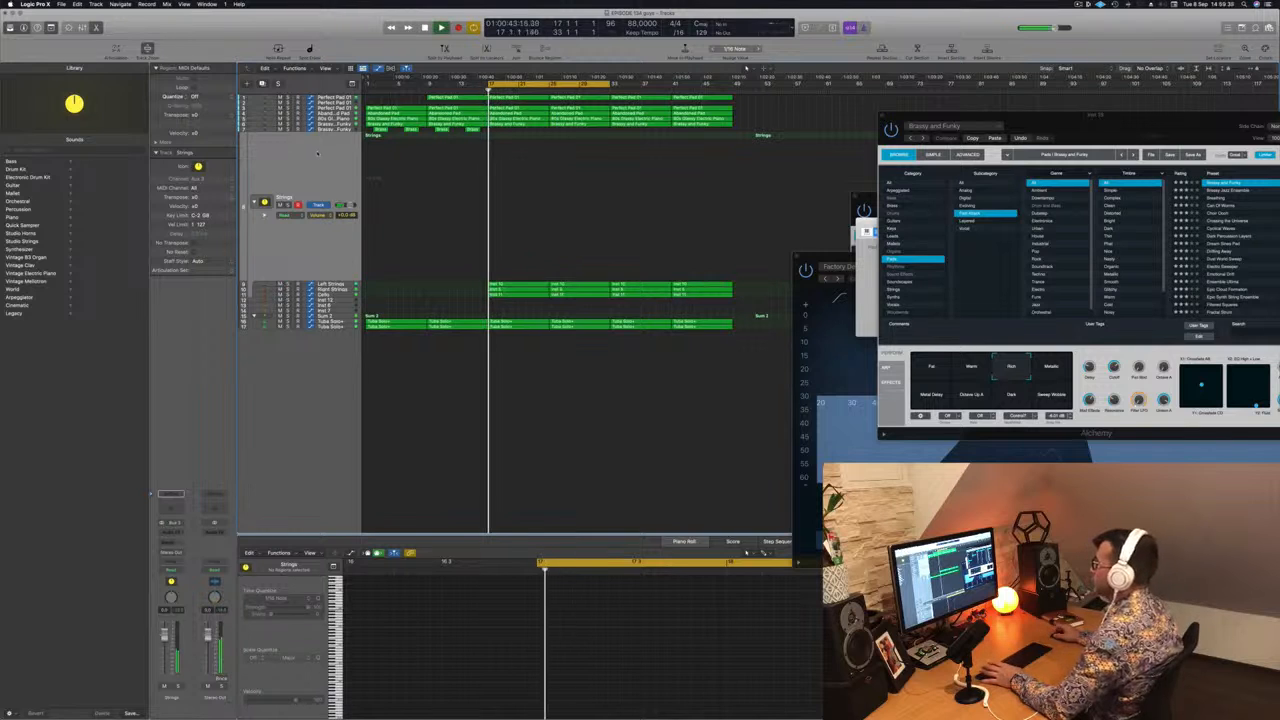
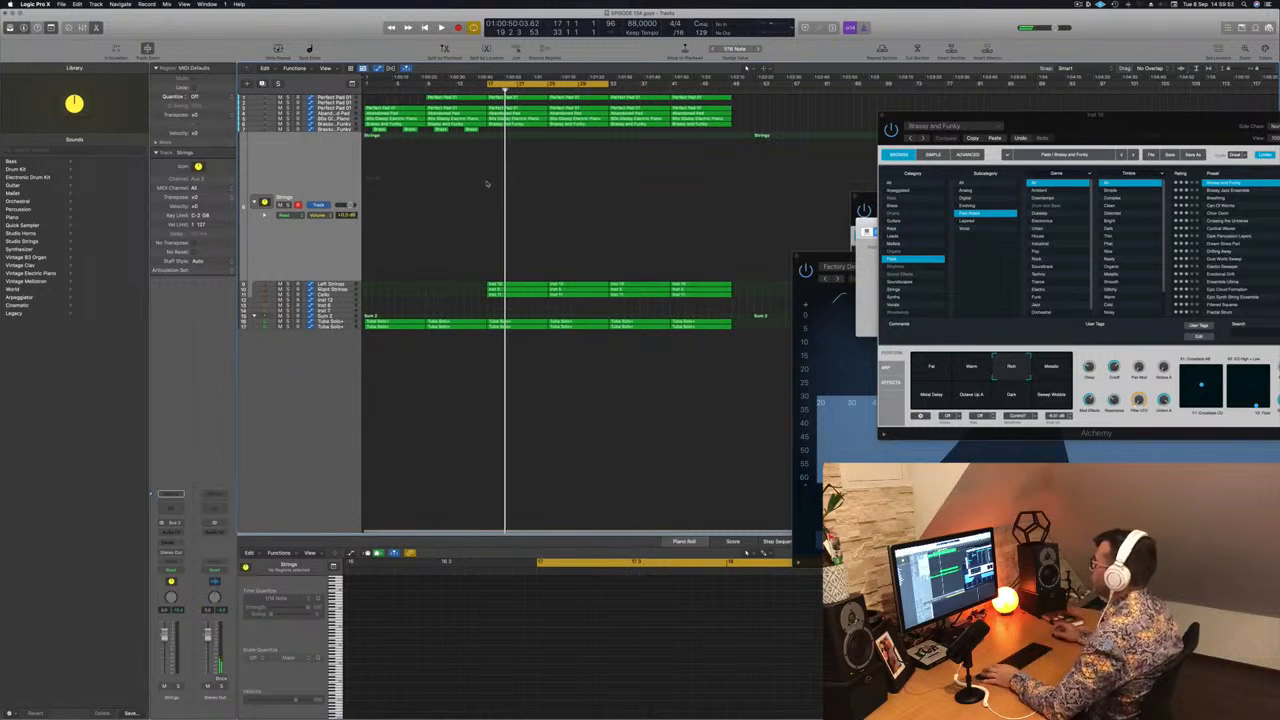
Shape the Strings stack's volume automation into a fade-in from silence at bar 17 up to bar 25, keeping it silent before bar 17.
click(487, 183)
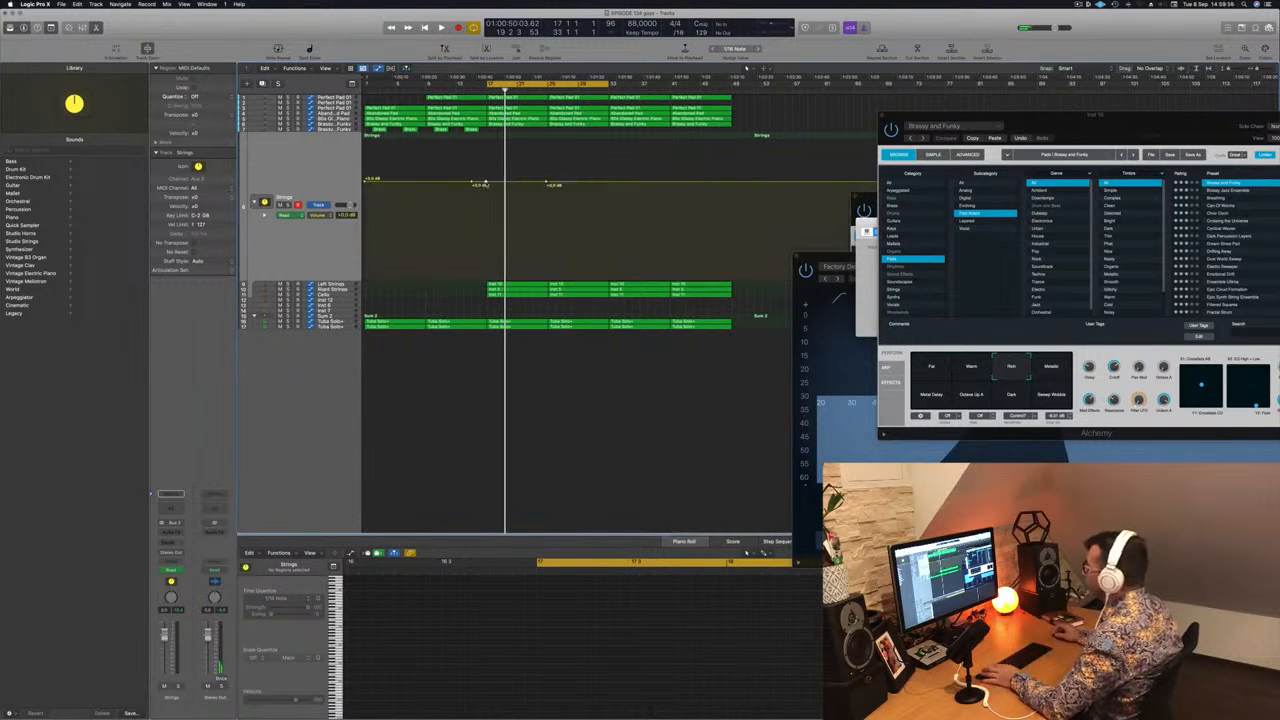
drag(487, 184, 488, 279)
key(space)
click(472, 182)
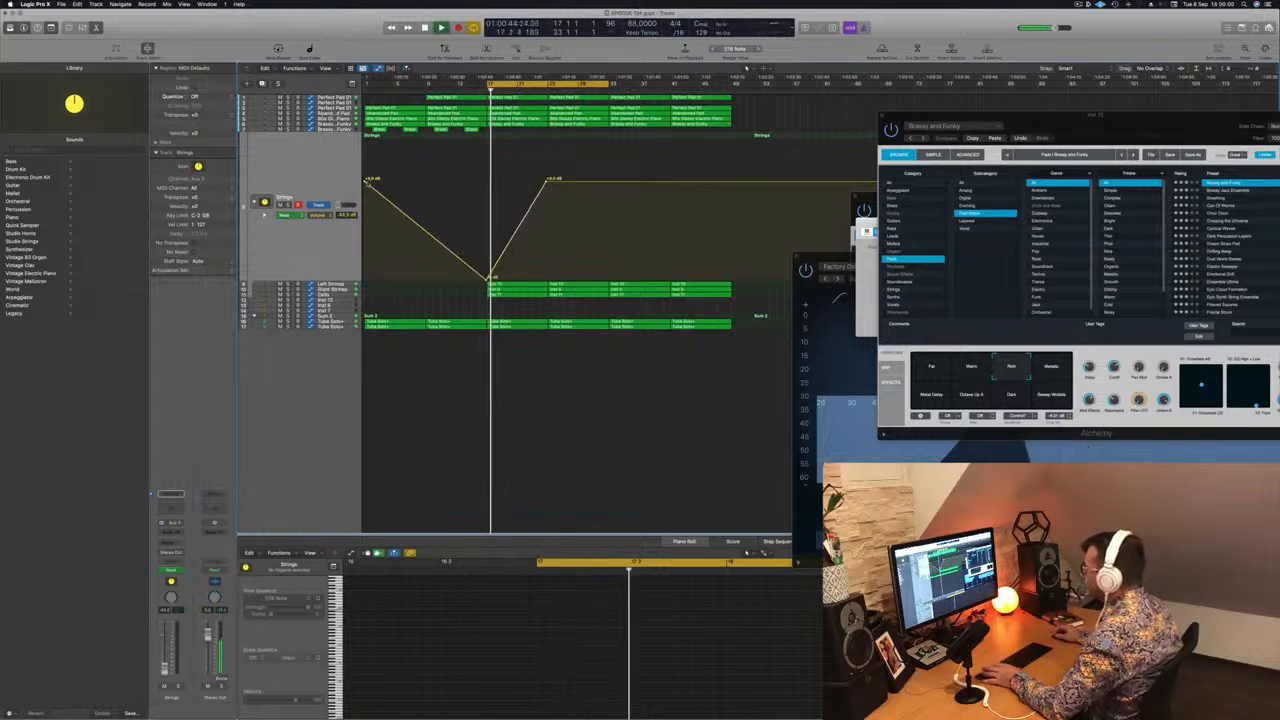
click(366, 182)
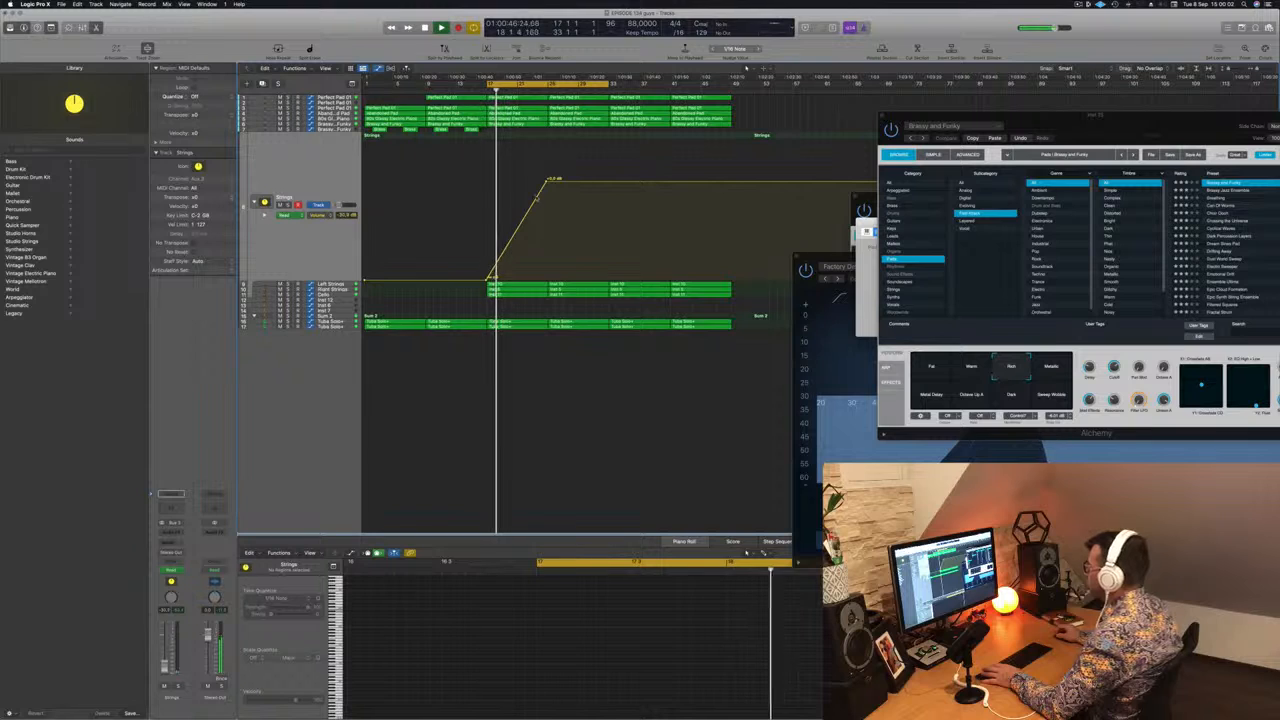
Lower the Strings volume peak at bar 25 and drop the automation to a quieter level directly after it.
drag(547, 182, 548, 182)
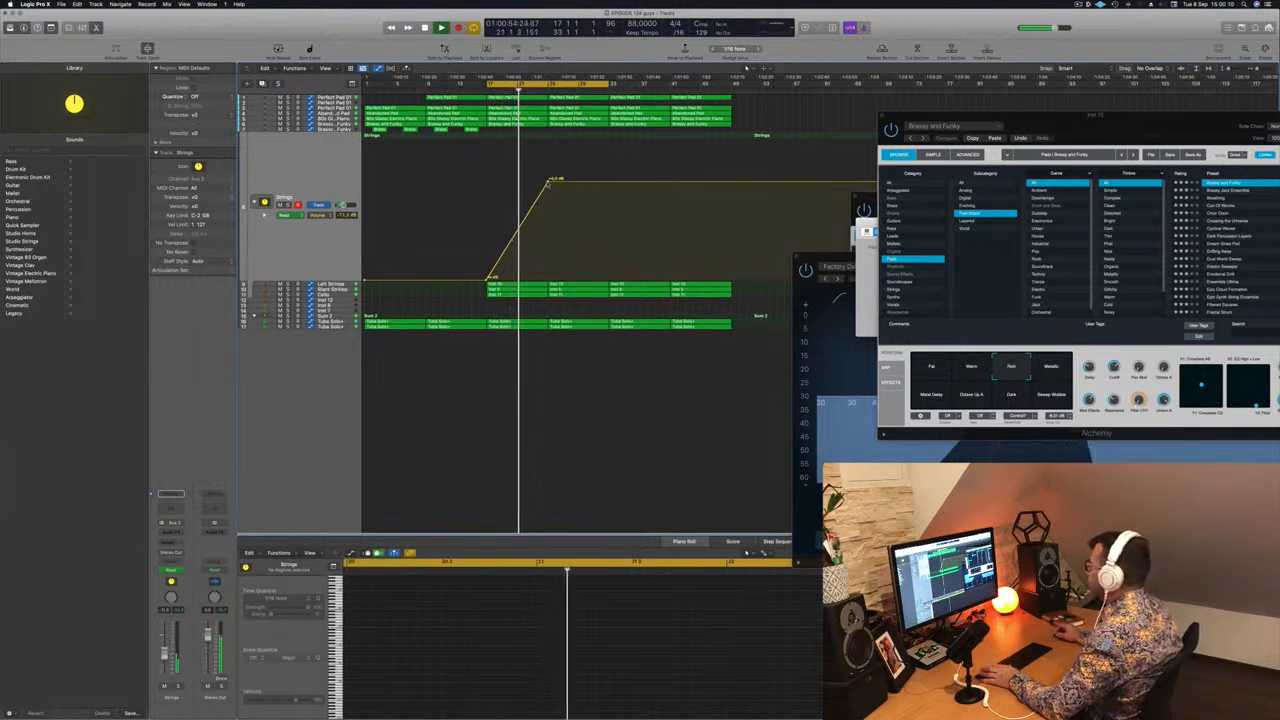
click(548, 183)
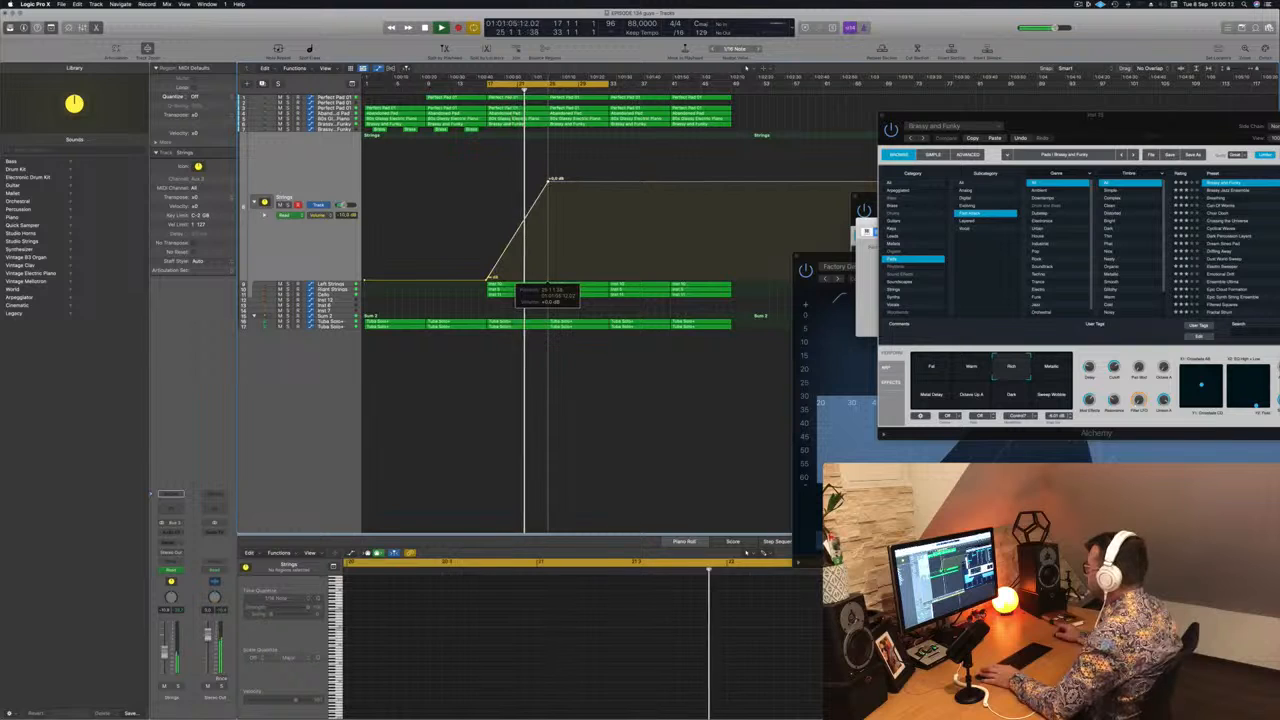
drag(548, 181, 548, 259)
key(space)
key(space)
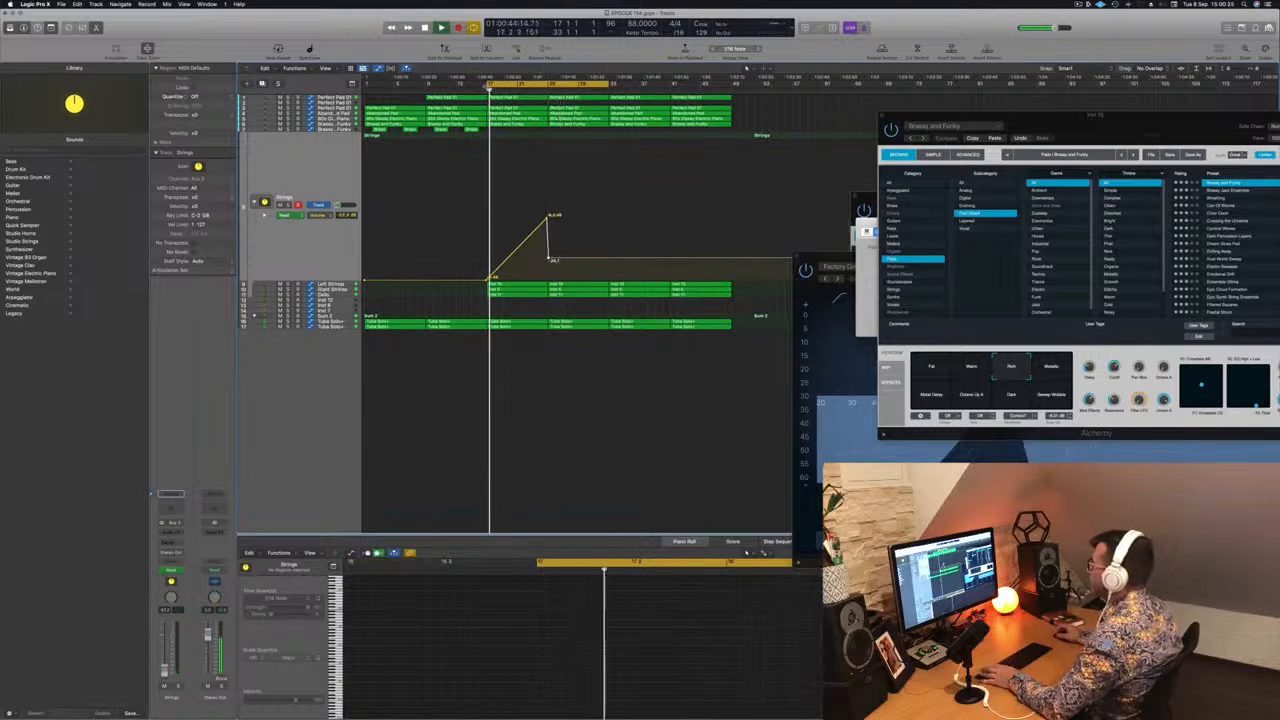
Extend the cycle range's start back to bar 1 and play from there.
drag(489, 84, 367, 84)
key(space)
key(space)
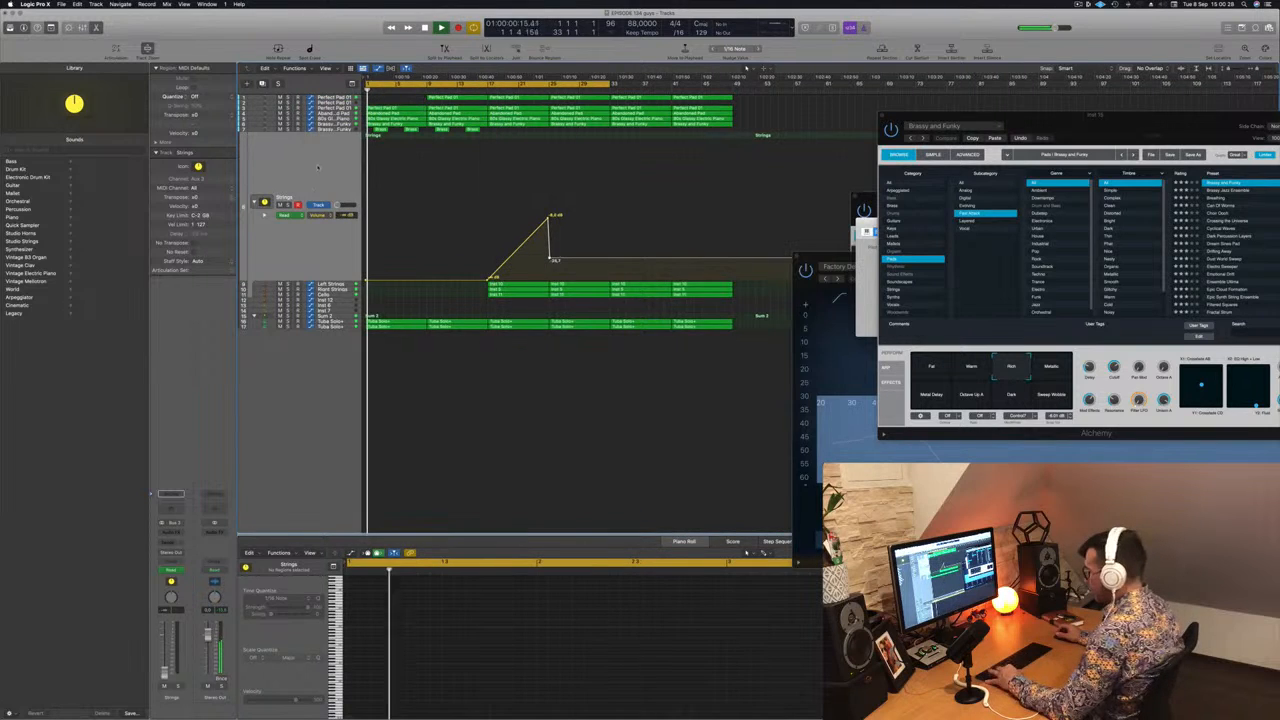
Name all regions in the arrangement by their tracks.
key(super+Right)
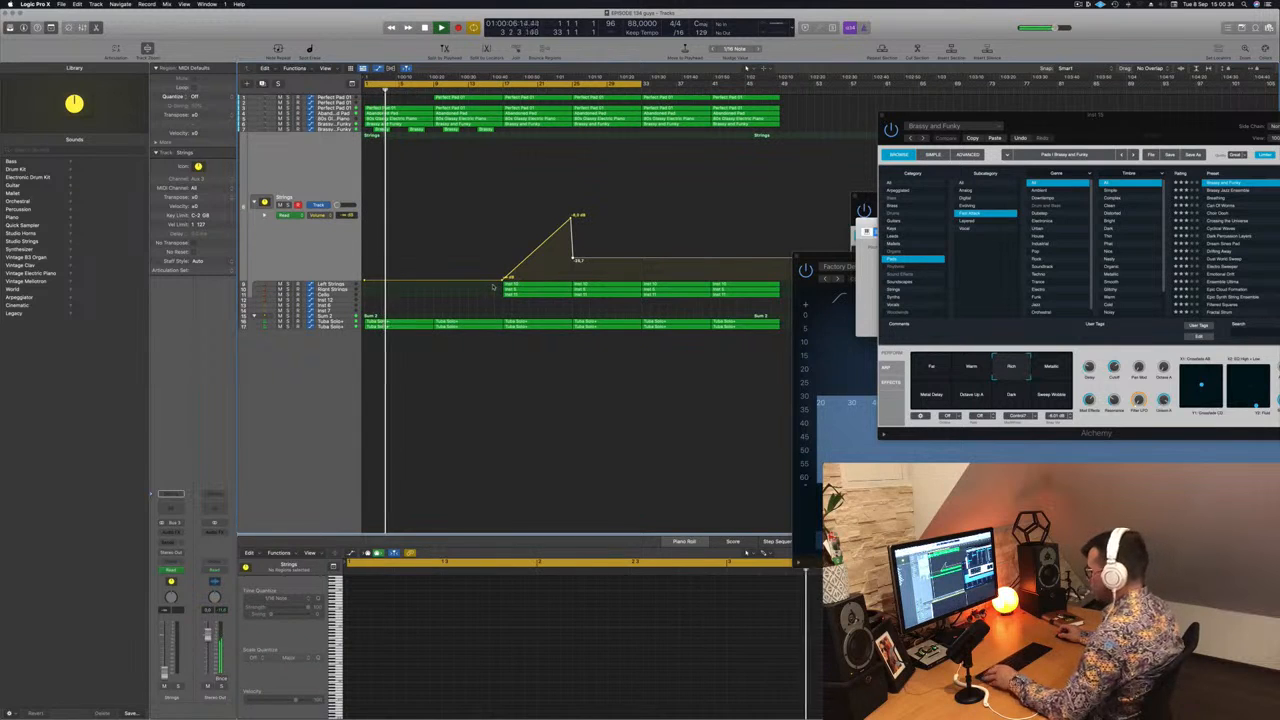
key(super+a)
right_click(529, 285)
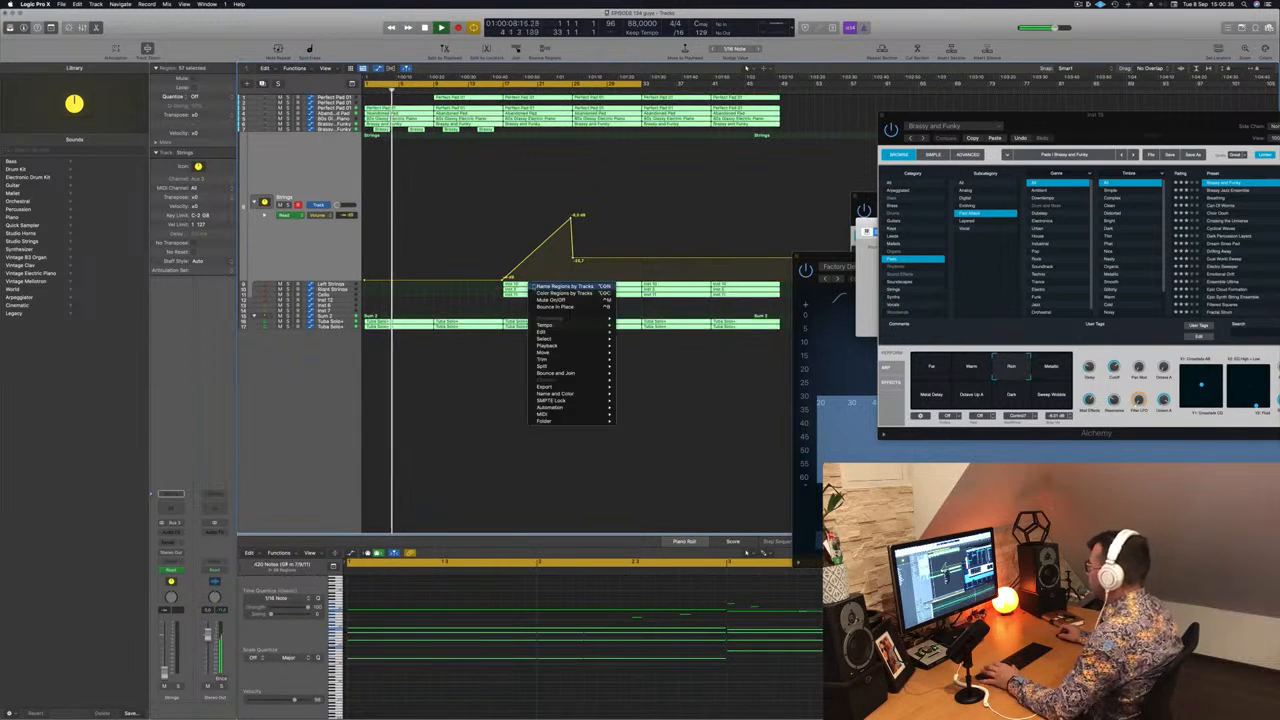
click(548, 287)
click(525, 303)
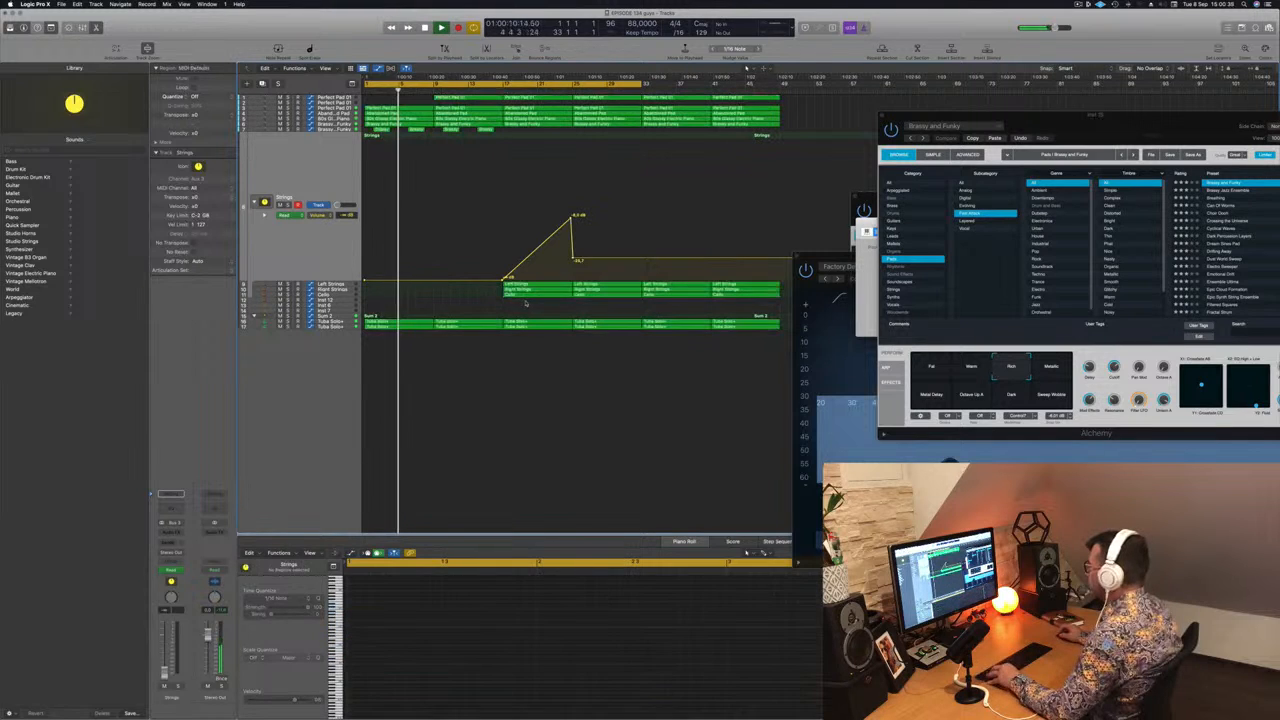
Copy the three string regions from bar 17 to bar 1 and add a Strings volume fade-in up to bar 9, dropping back to silence.
drag(526, 303, 380, 290)
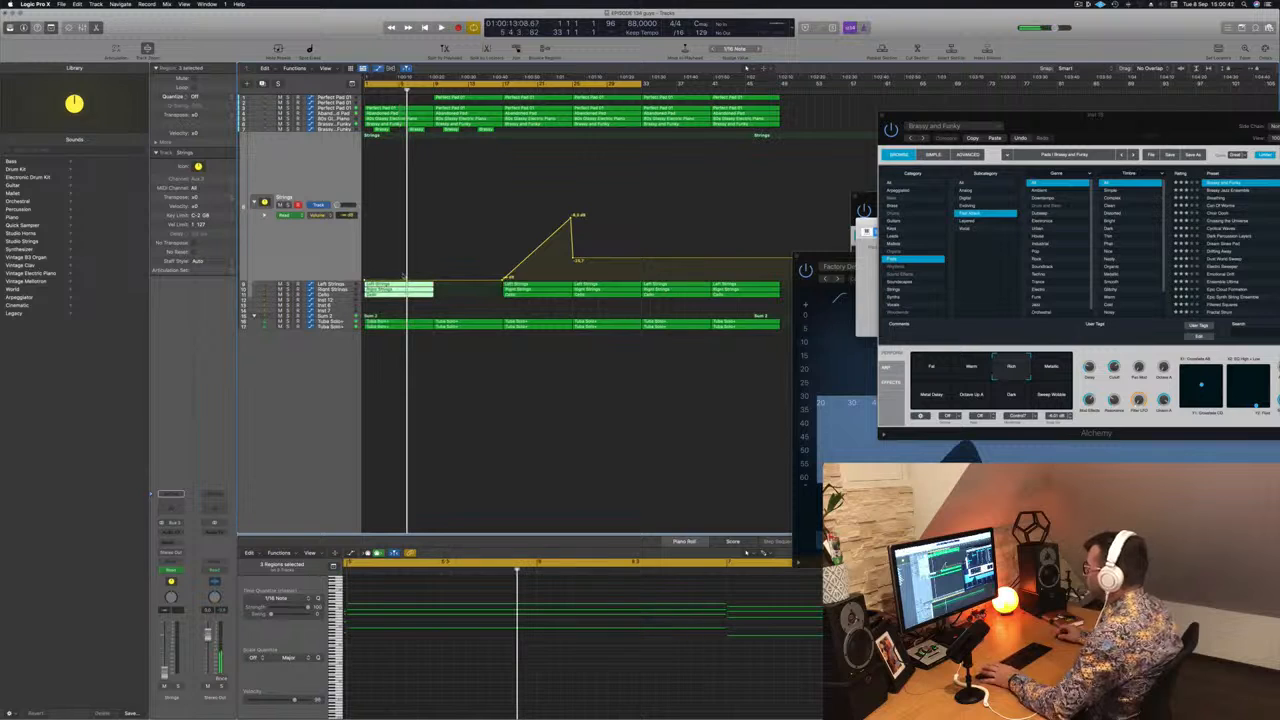
click(434, 285)
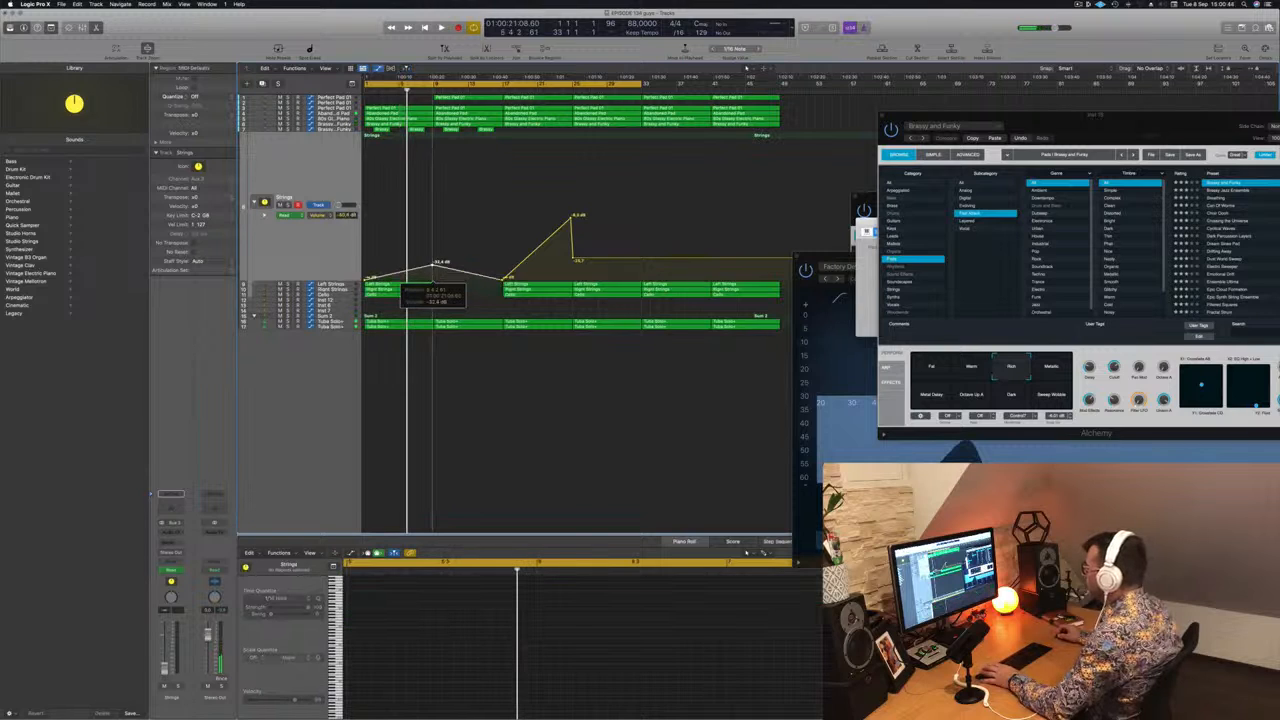
key(space)
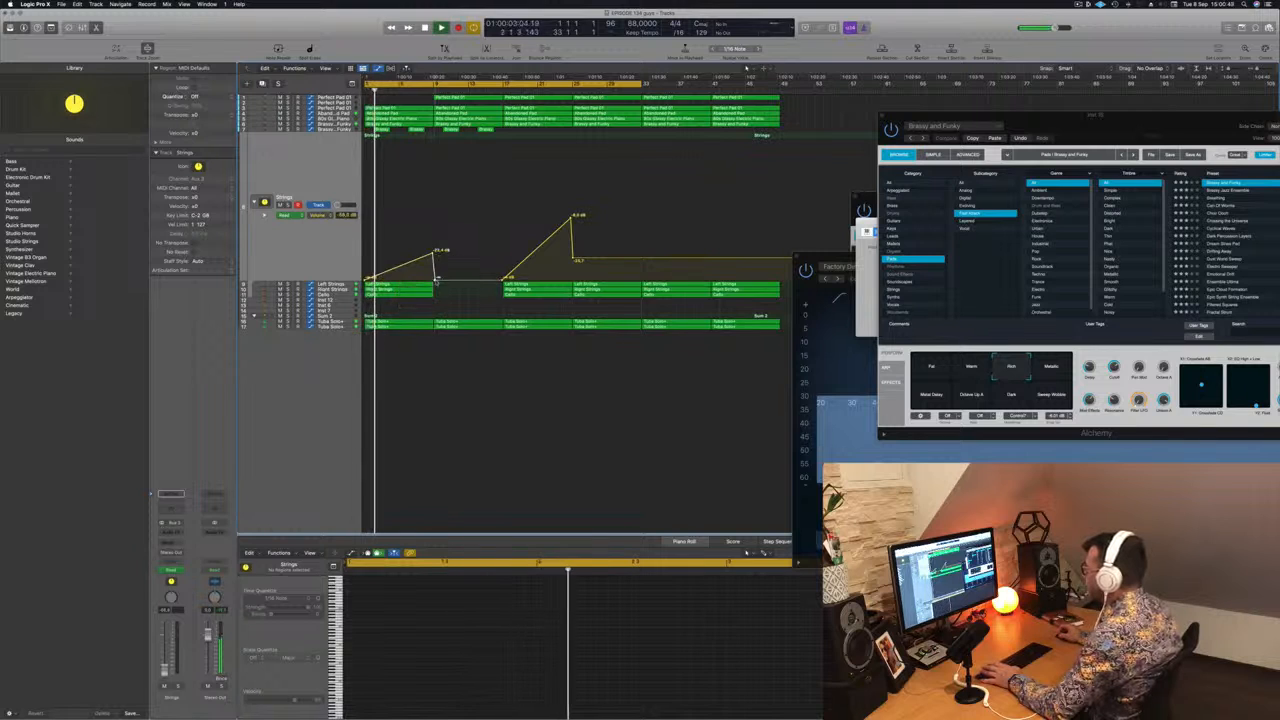
Copy the string regions from bar 1 to bar 9 and add a Strings volume fade-in from bar 9 to bar 17.
click(430, 293)
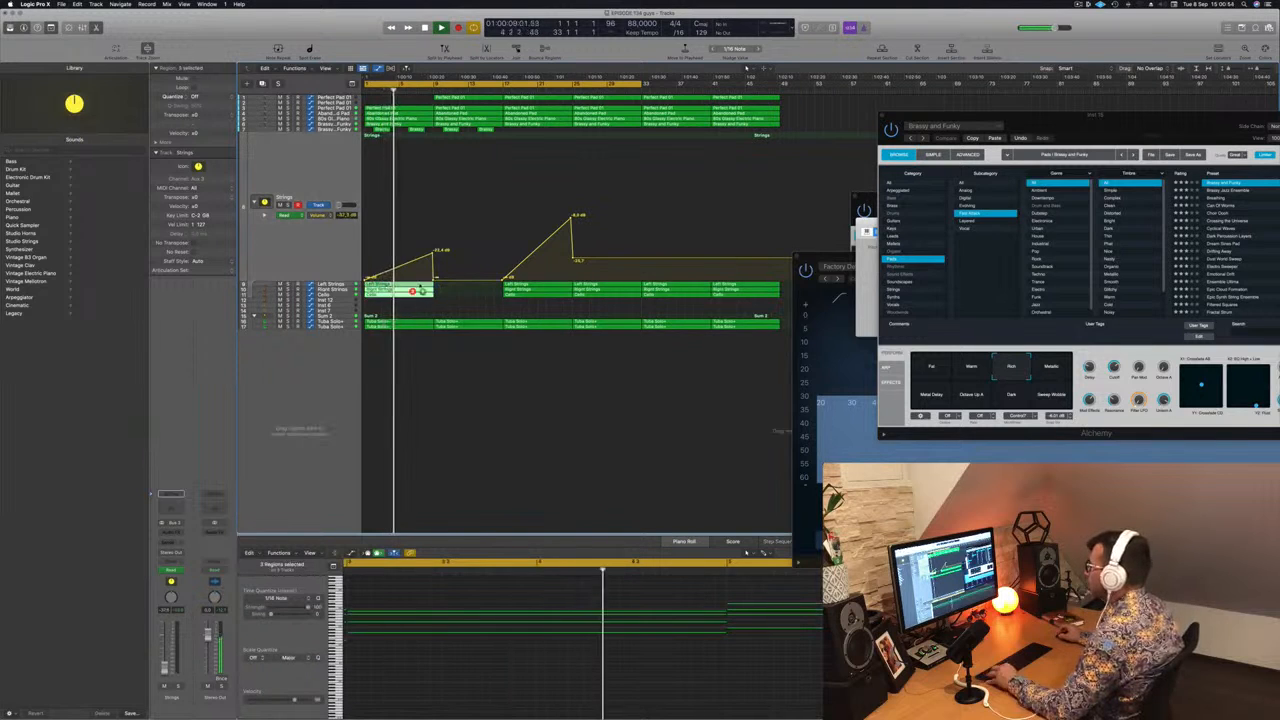
drag(404, 287, 476, 288)
key(super+Left)
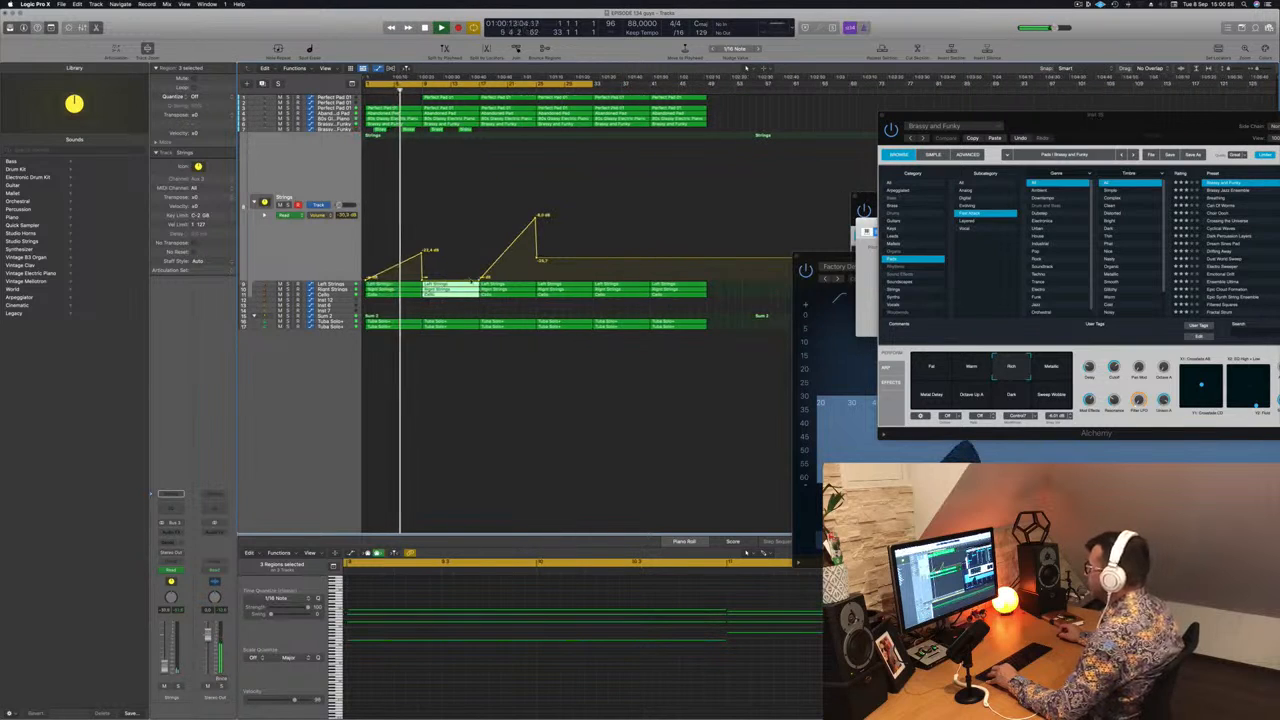
click(474, 280)
drag(474, 280, 479, 250)
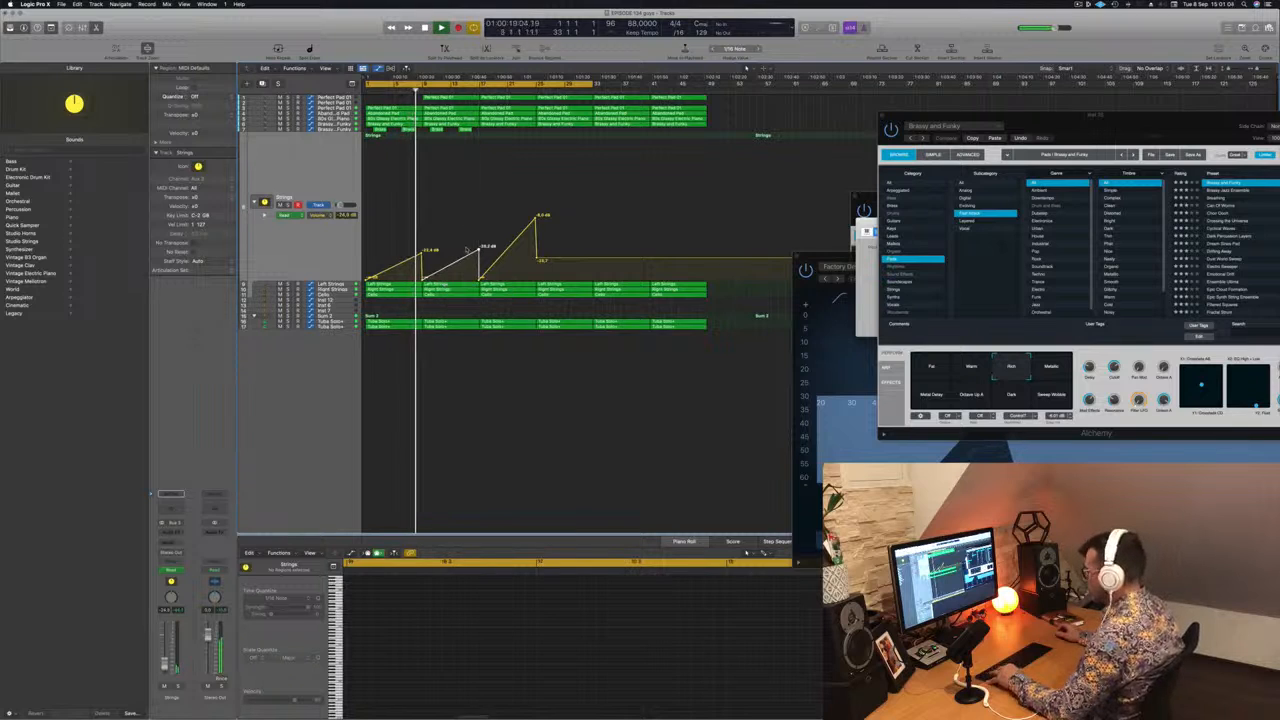
Raise the Strings volume peak at bar 9 slightly and save the project.
key(super+s)
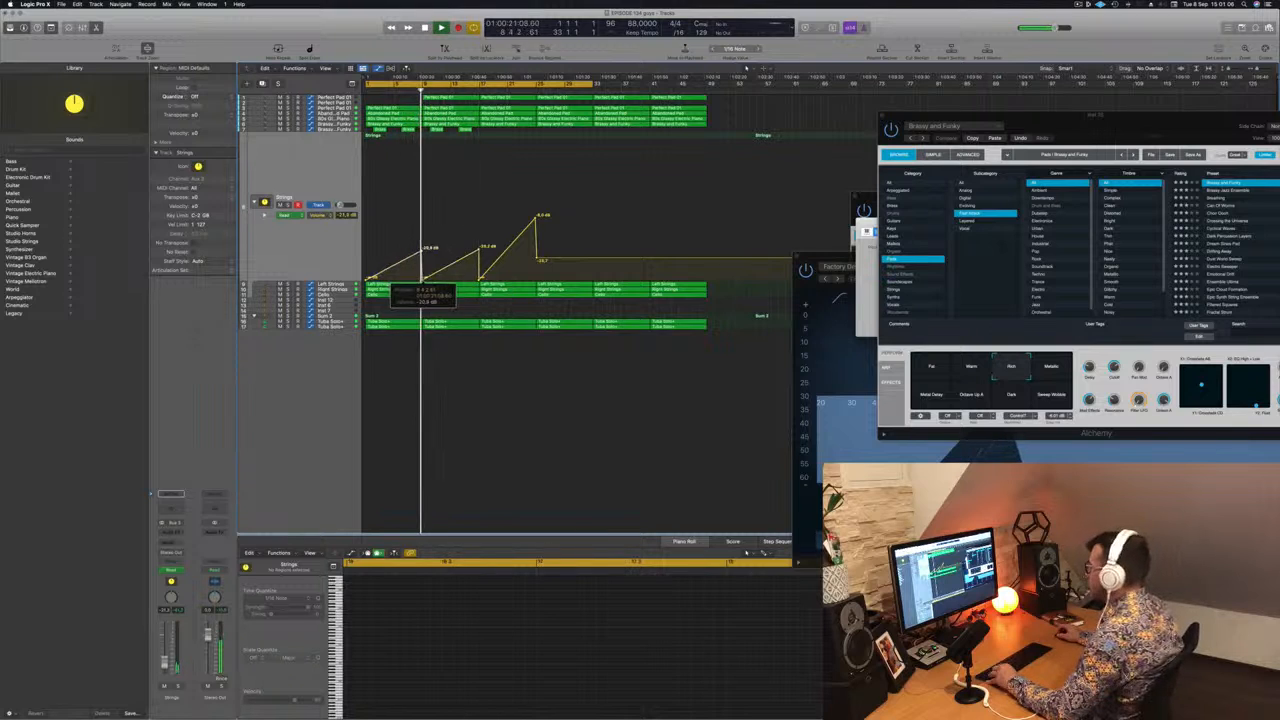
key(super+s)
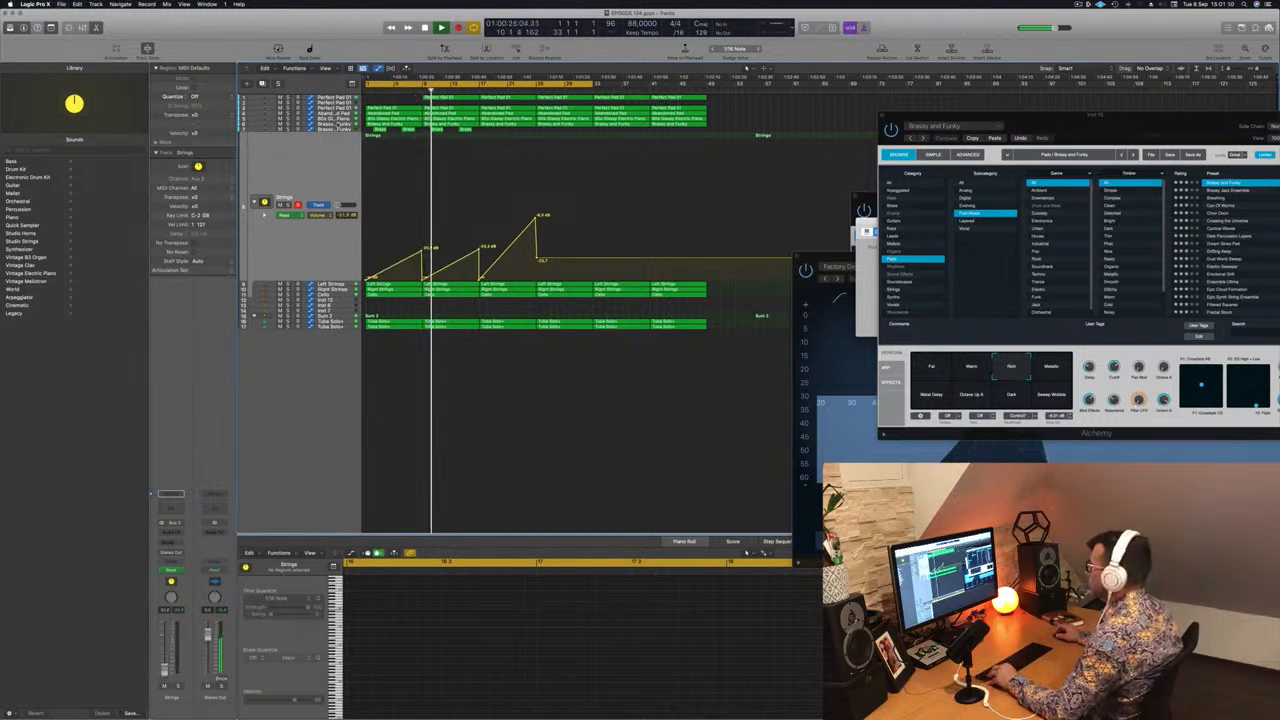
Reshape the 80s Glassy Electric Piano's high-cut automation so its second rise continues up to a peak at bar 17.
click(340, 124)
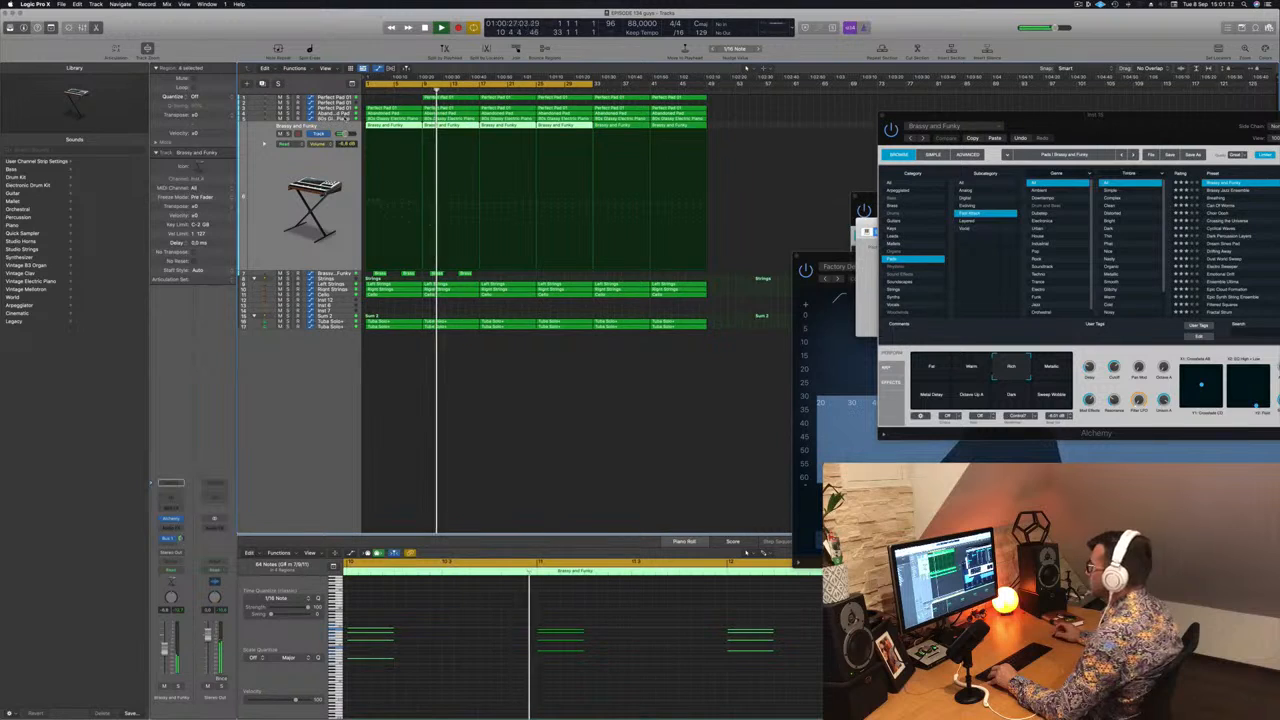
click(346, 119)
click(288, 129)
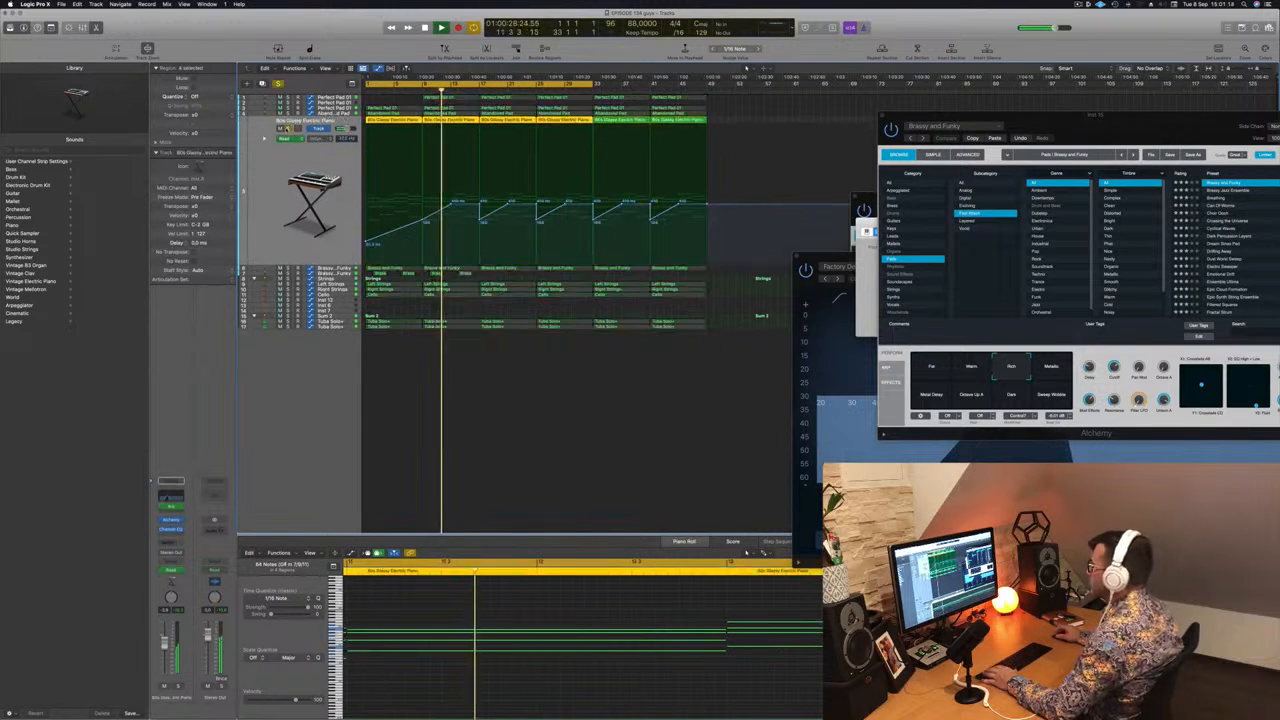
click(288, 129)
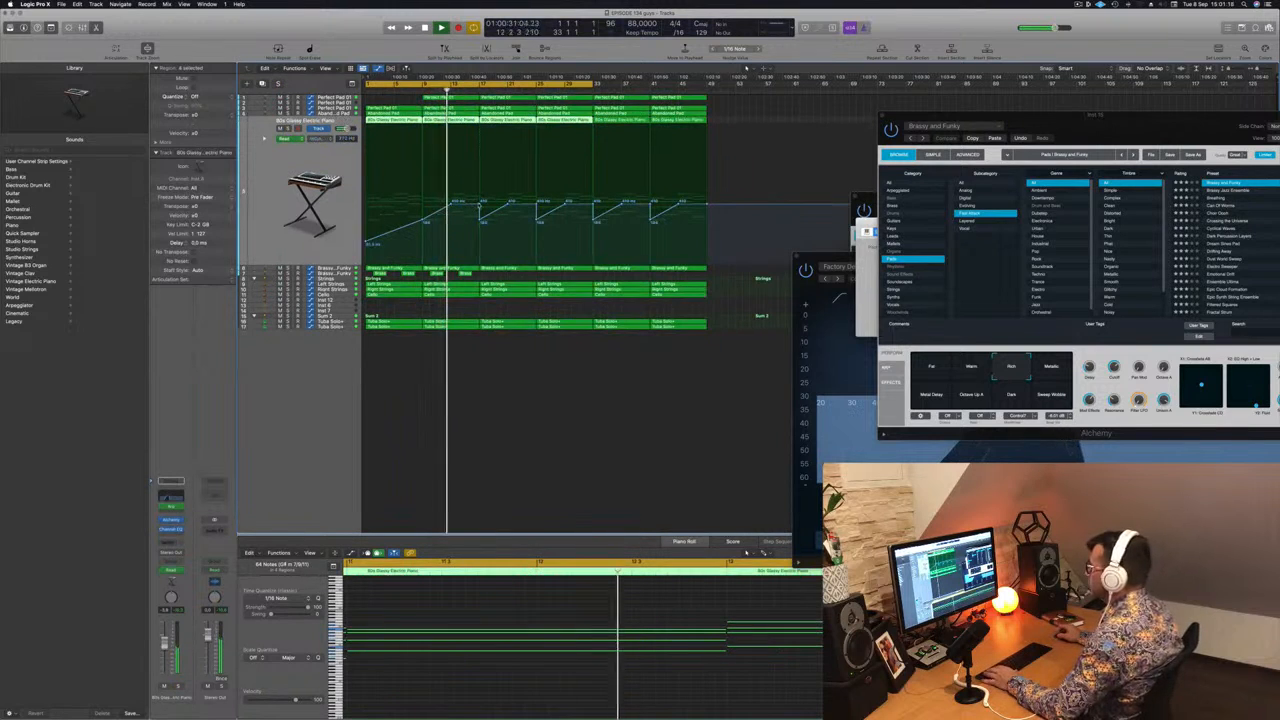
click(481, 201)
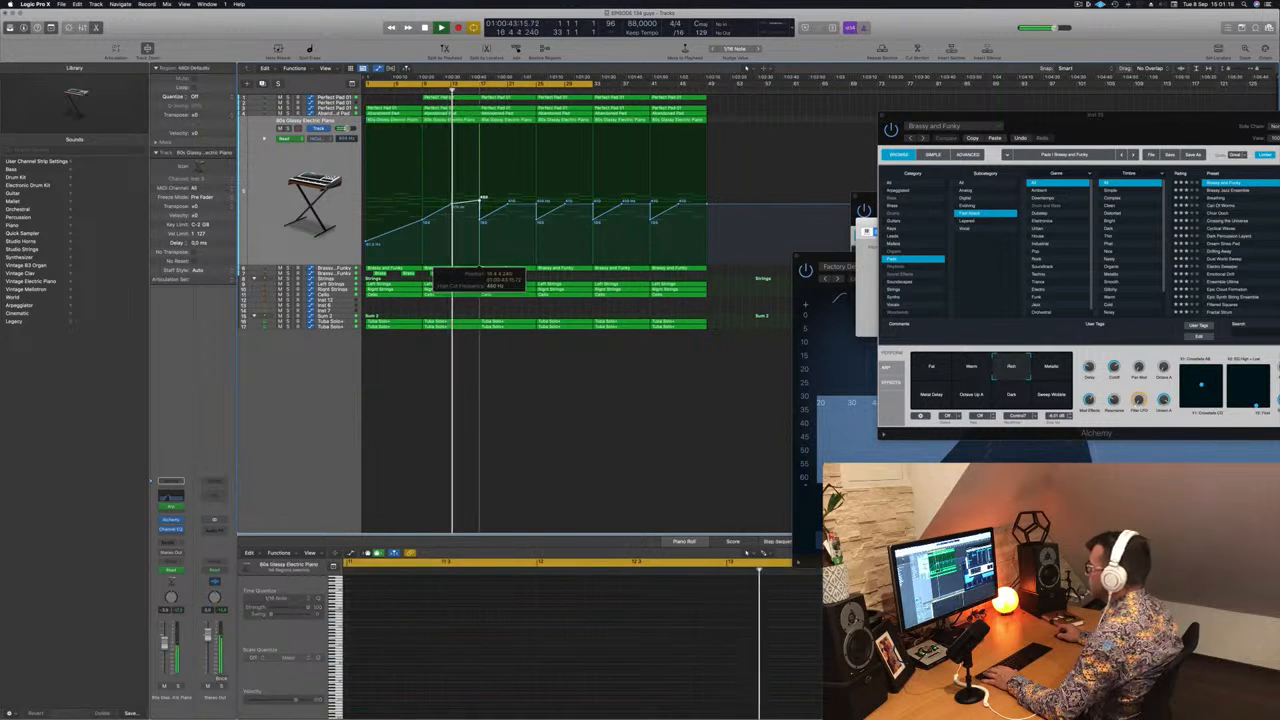
drag(482, 200, 482, 195)
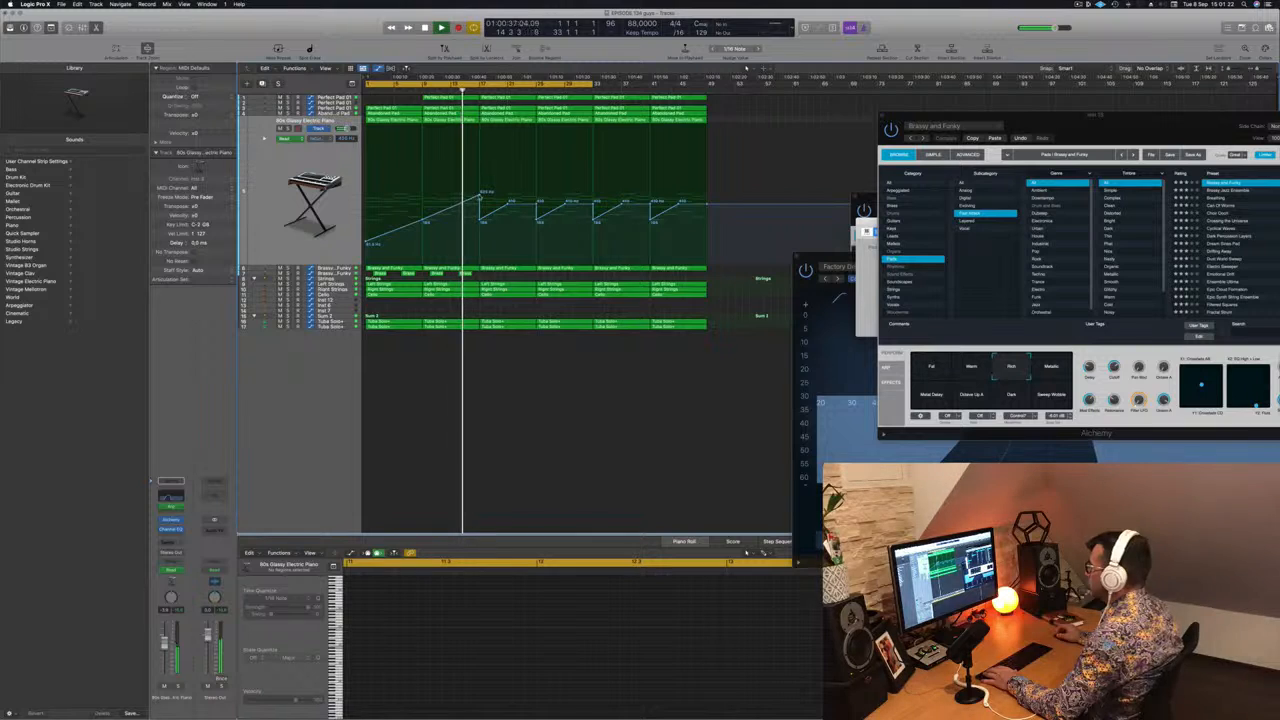
drag(482, 195, 482, 198)
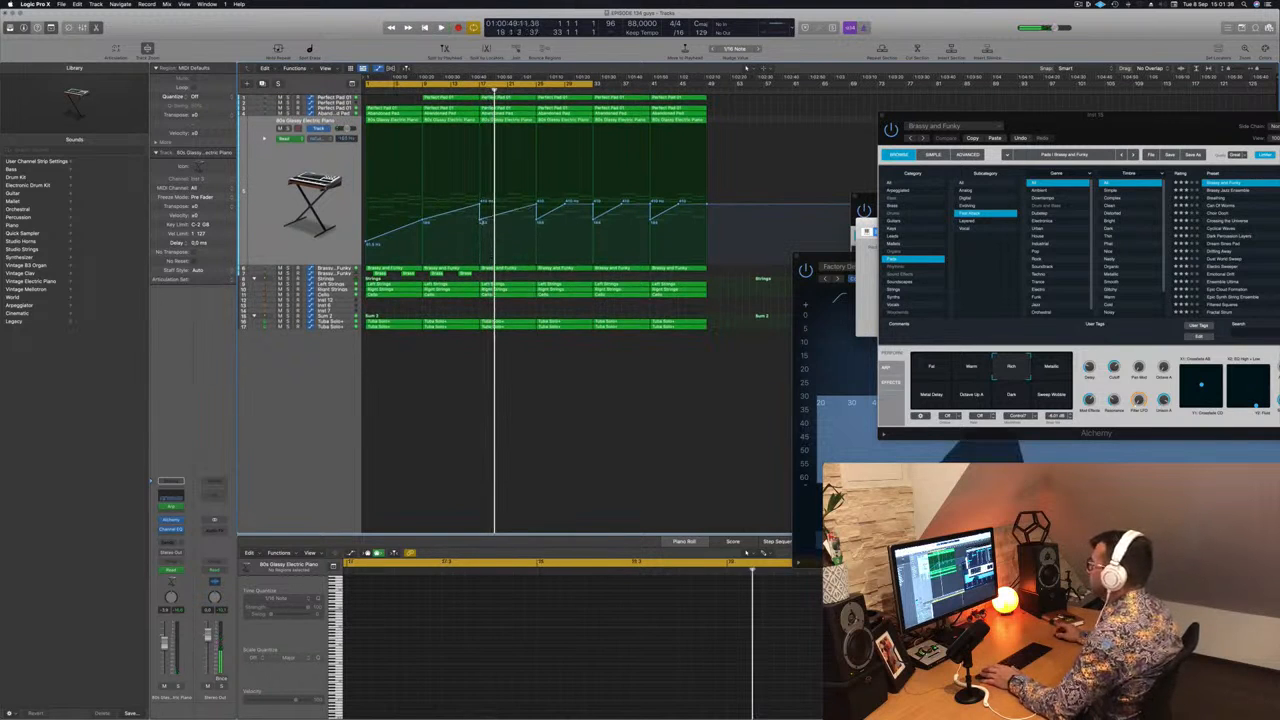
Raise the Sum 2 volume automation peak at bar 25 slightly and replay the passage leading into bar 17.
key(space)
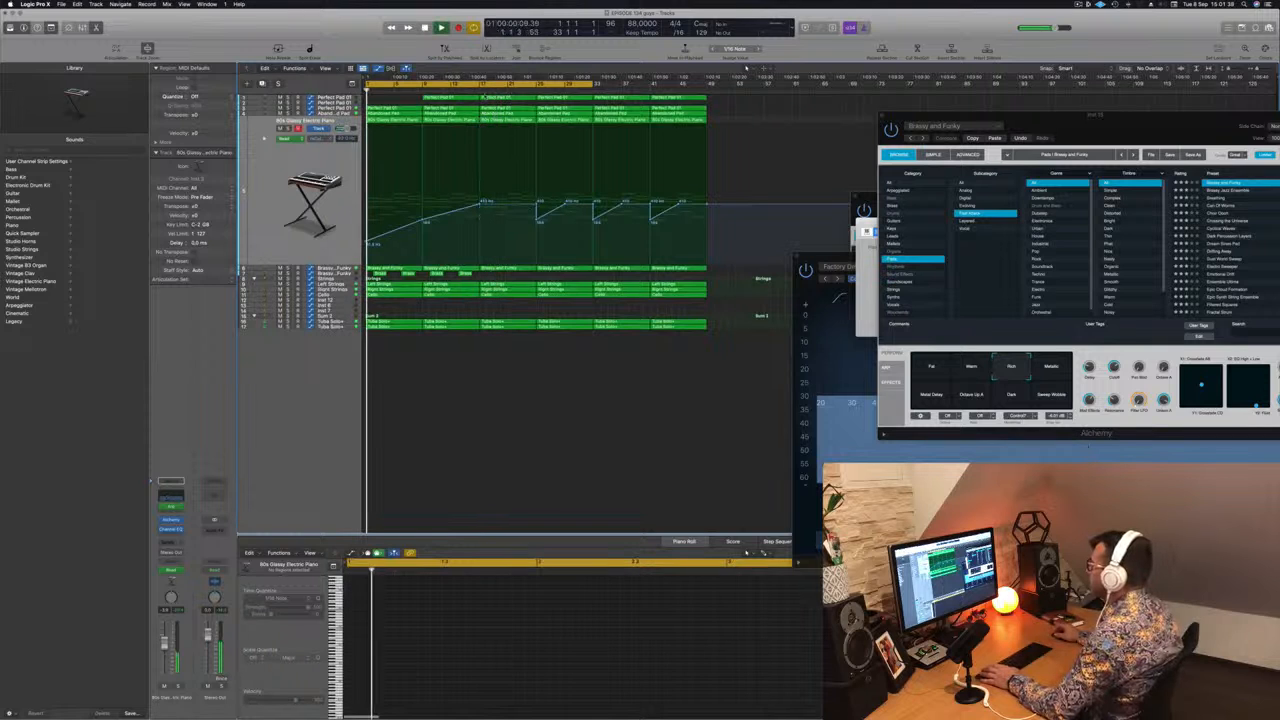
click(473, 91)
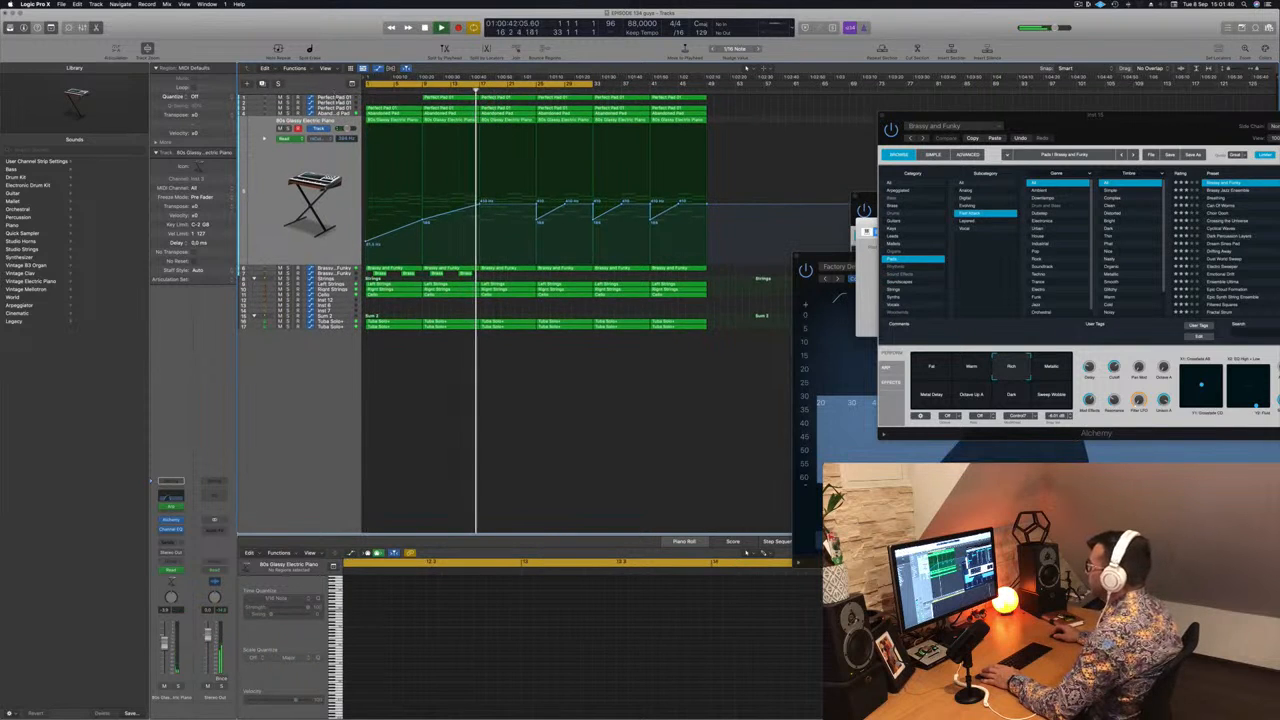
click(338, 317)
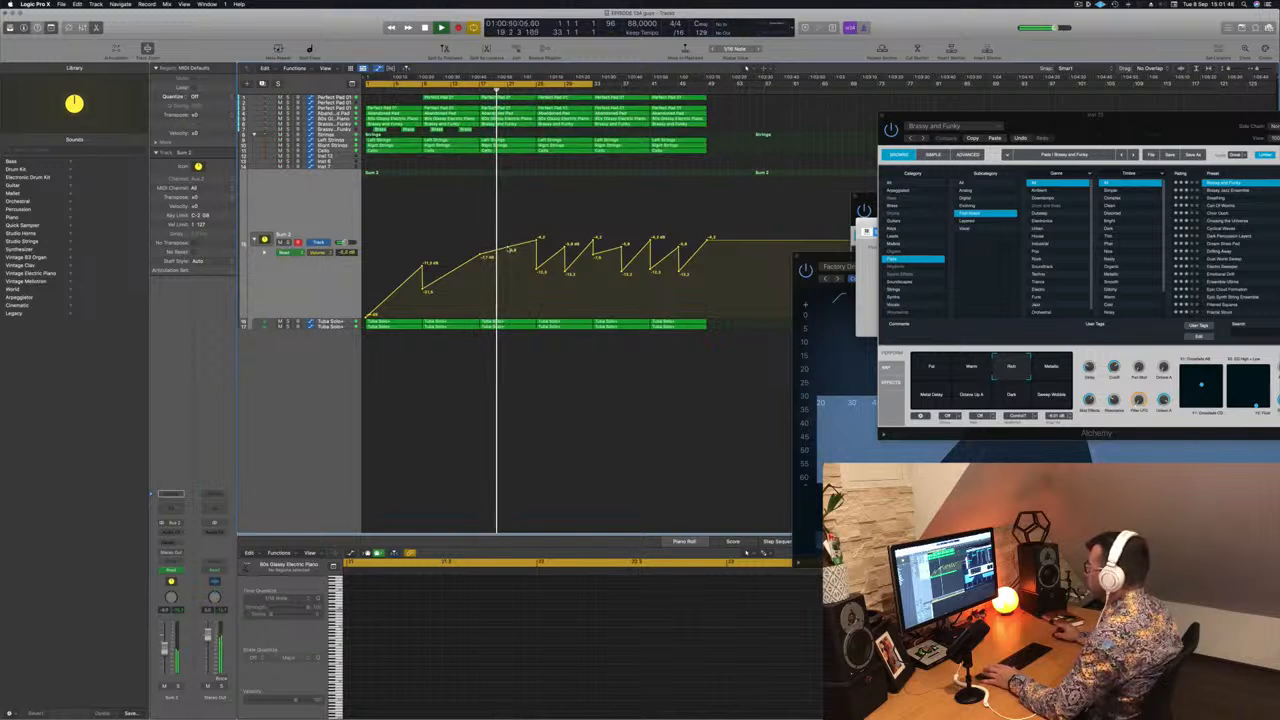
drag(538, 240, 537, 240)
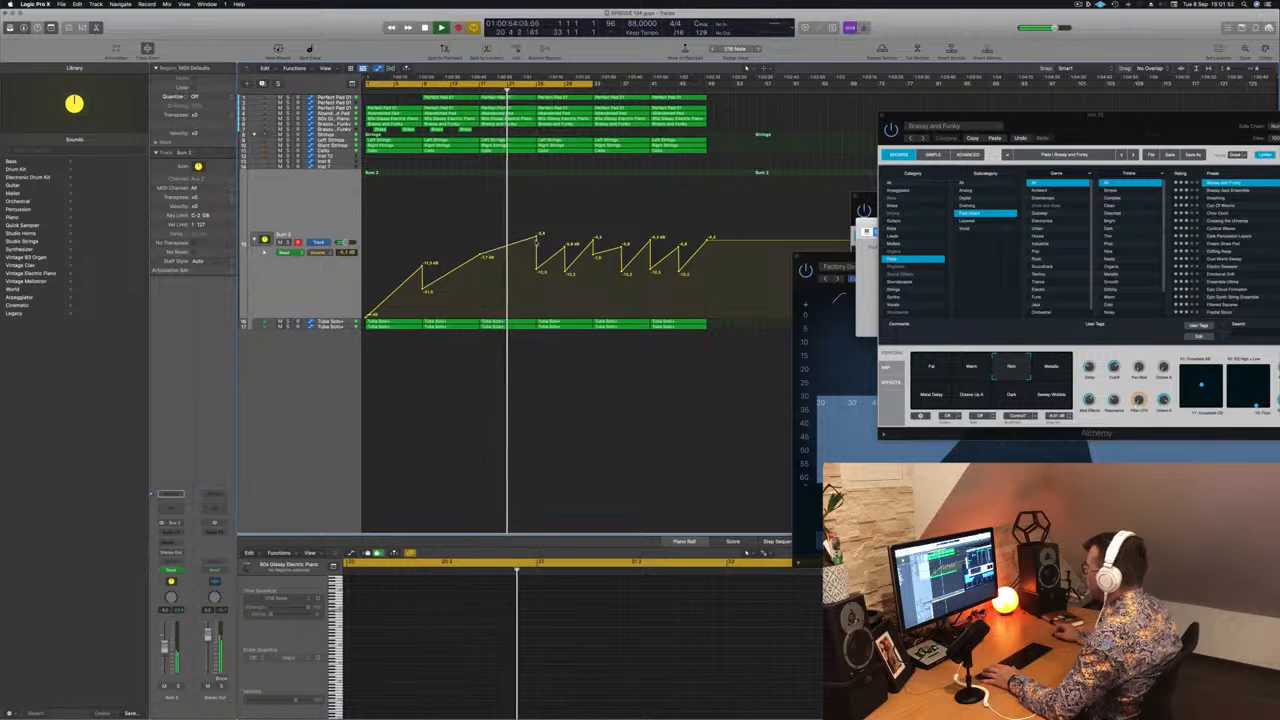
click(467, 87)
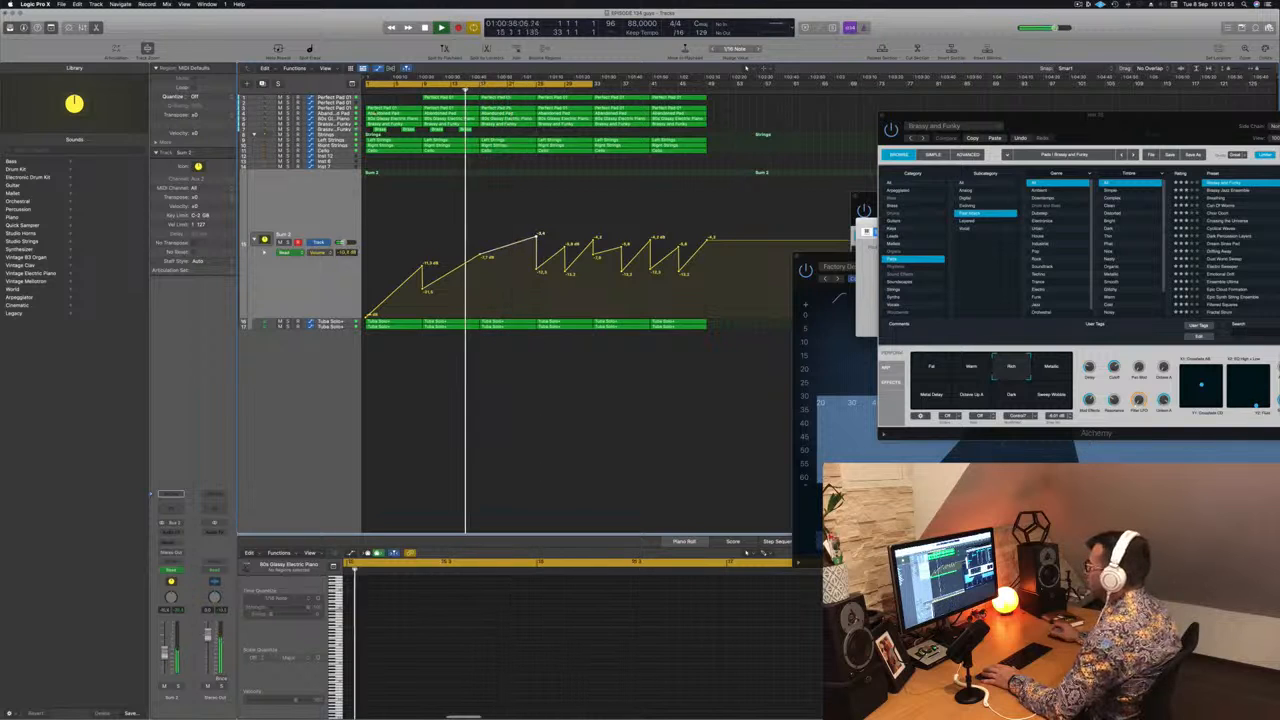
Delete the Brassy and Funky chord region between bars 17 and 25, and solo the 80s Glassy Electric Piano to check it.
click(606, 125)
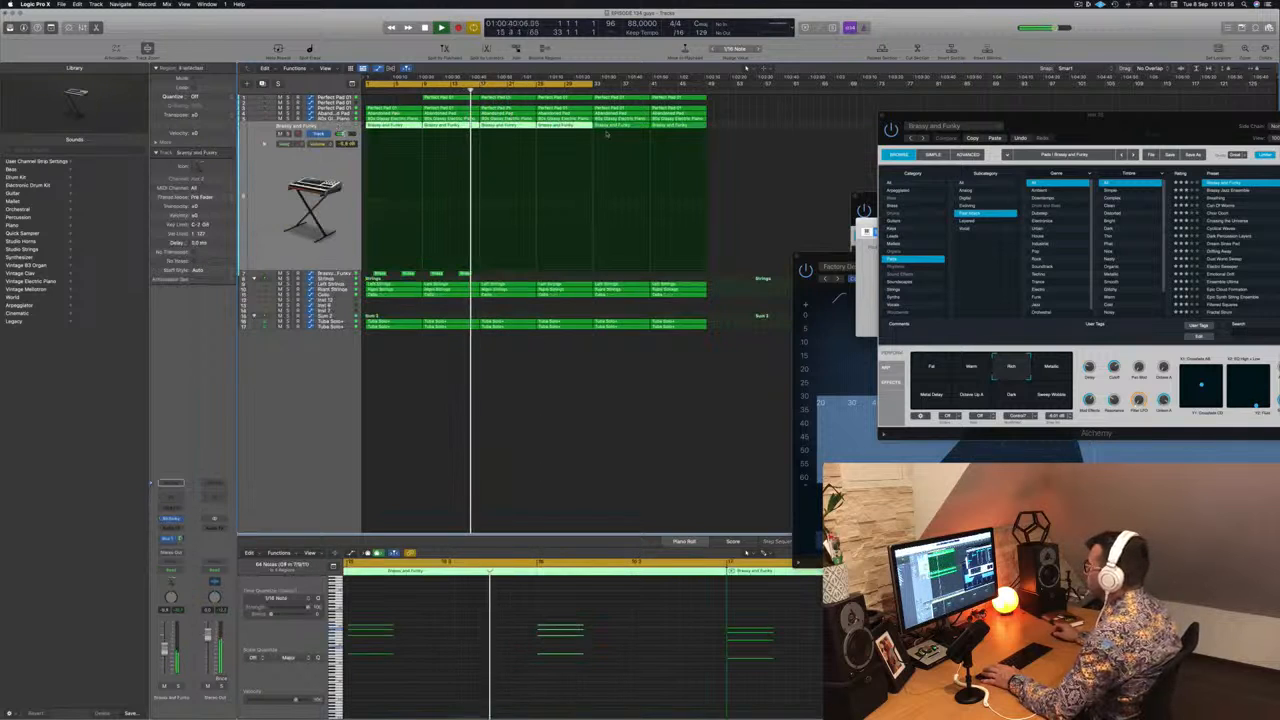
click(745, 237)
click(494, 127)
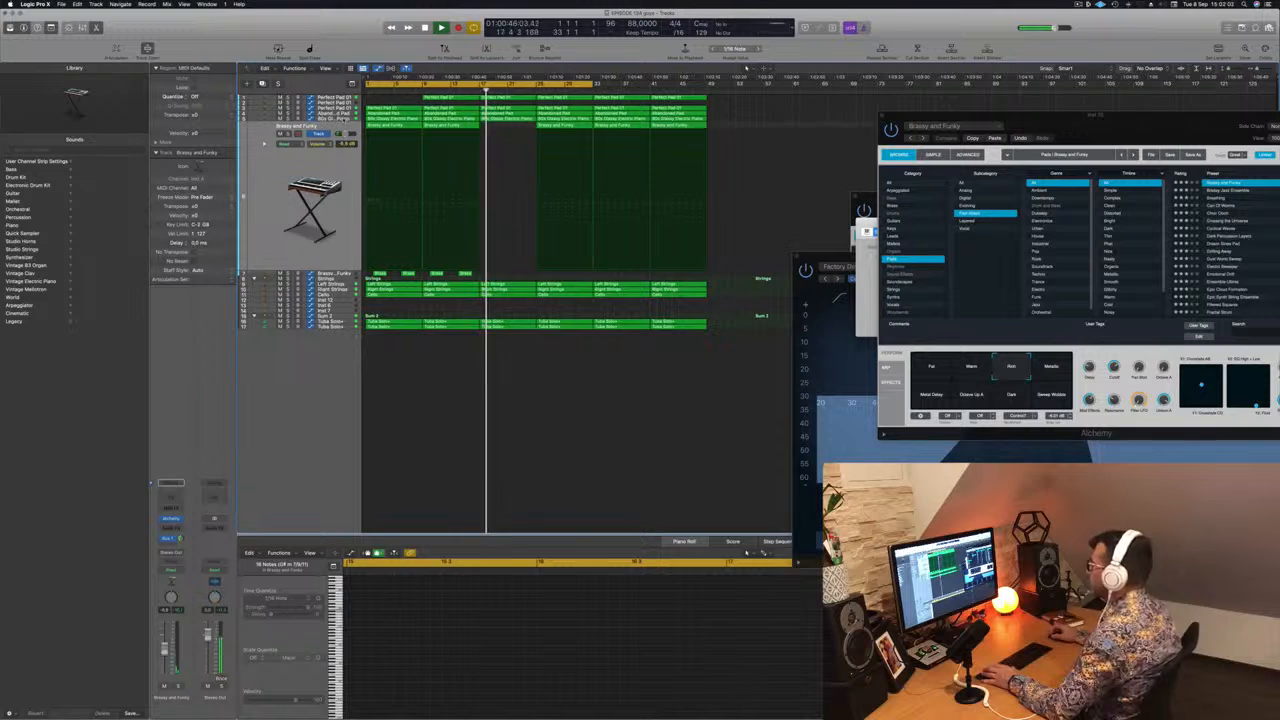
click(503, 133)
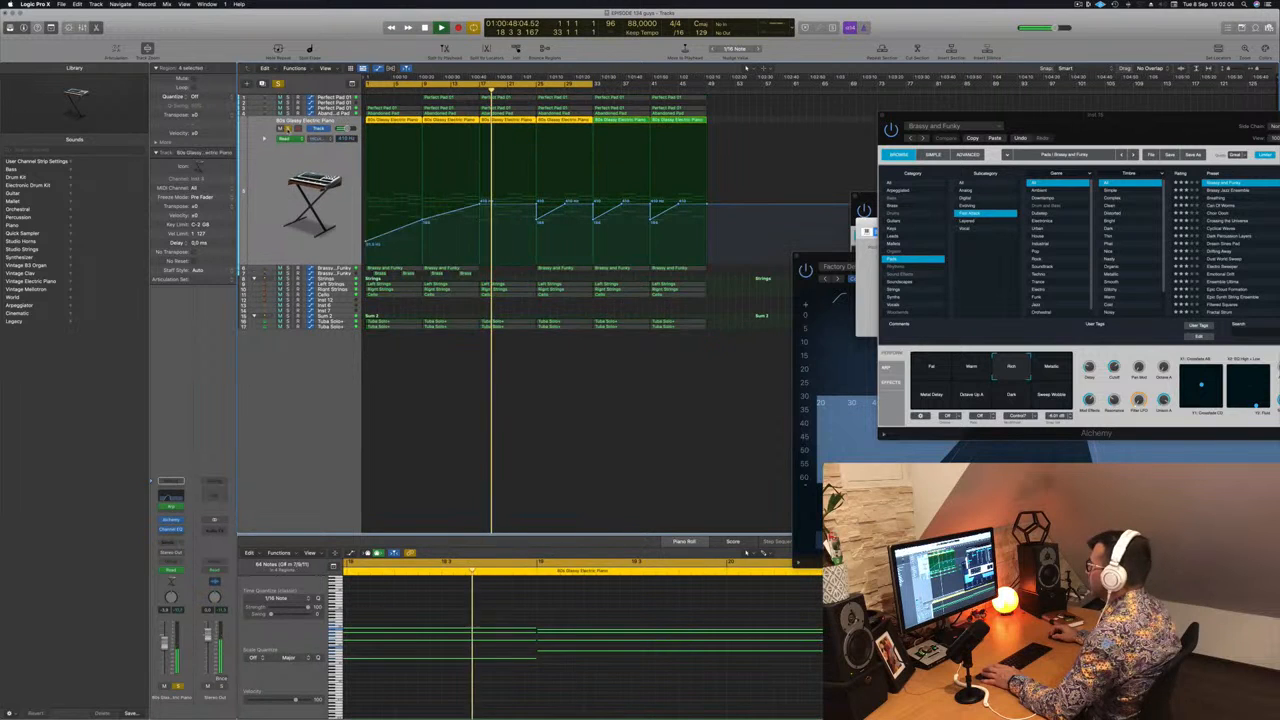
Delete the Abandoned Pad and Perfect Pad 01 regions between bars 17 and 25.
click(332, 114)
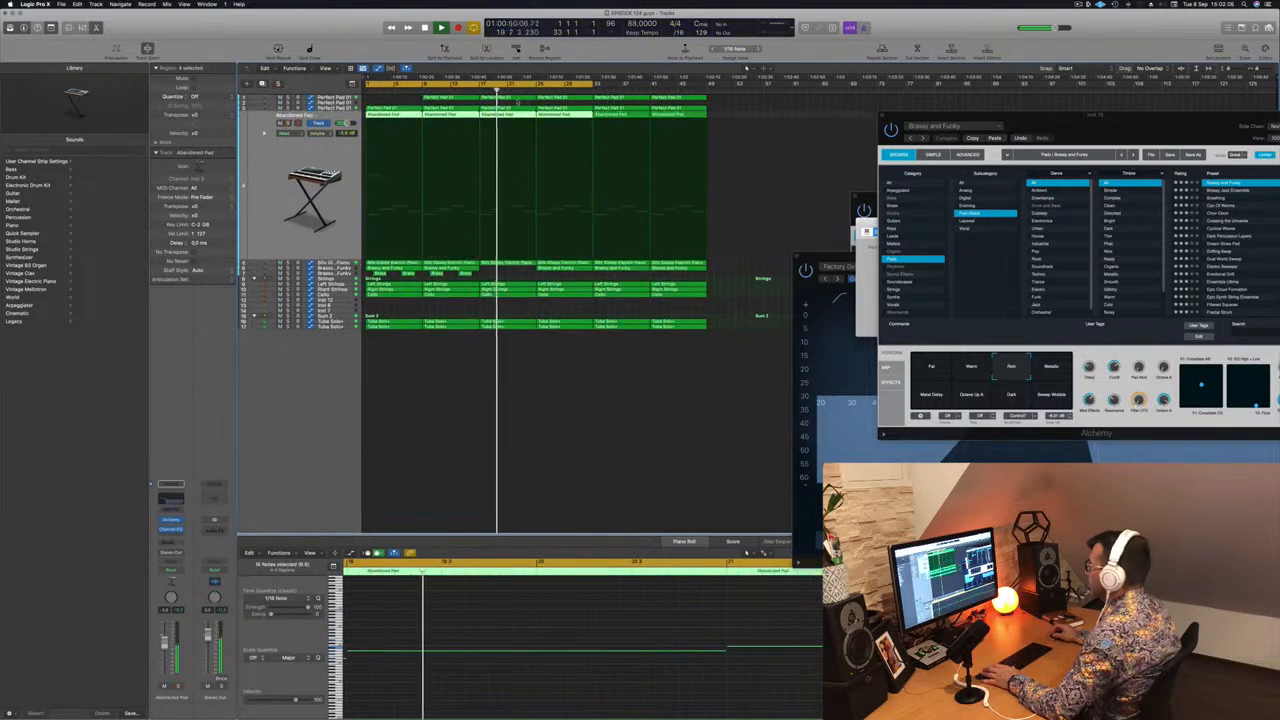
click(747, 102)
click(505, 116)
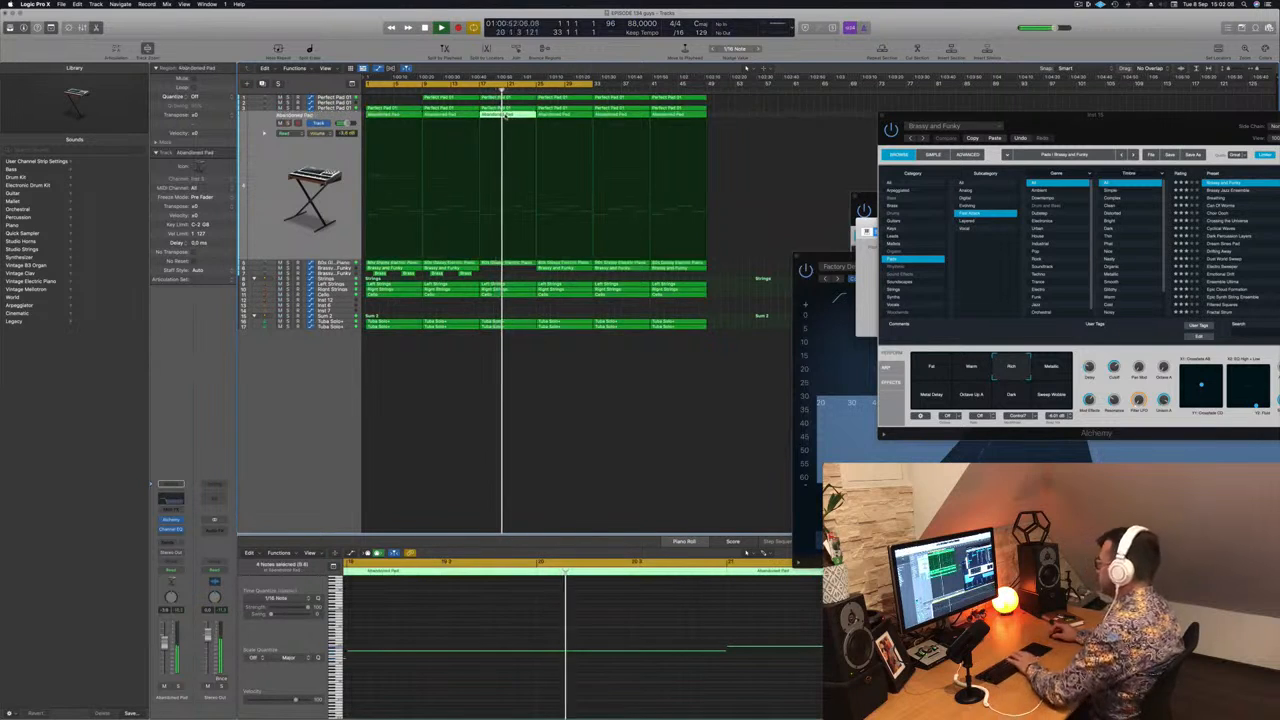
key(Delete)
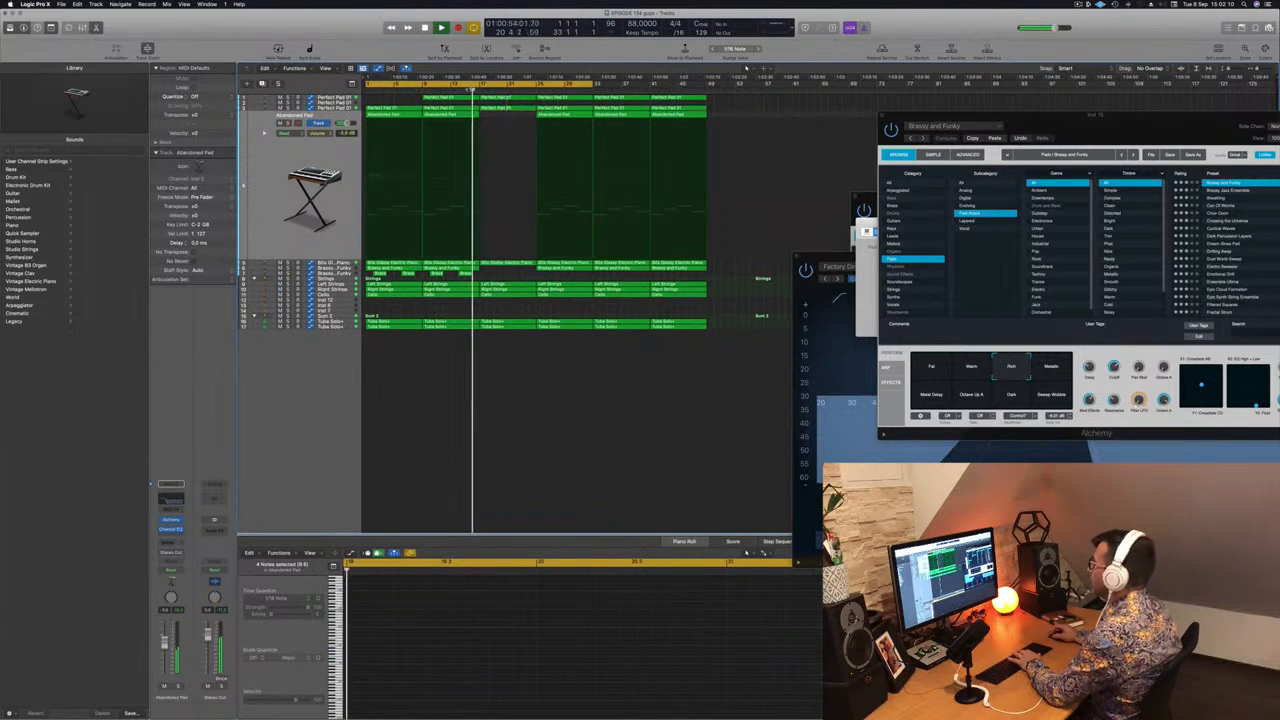
click(508, 99)
key(Delete)
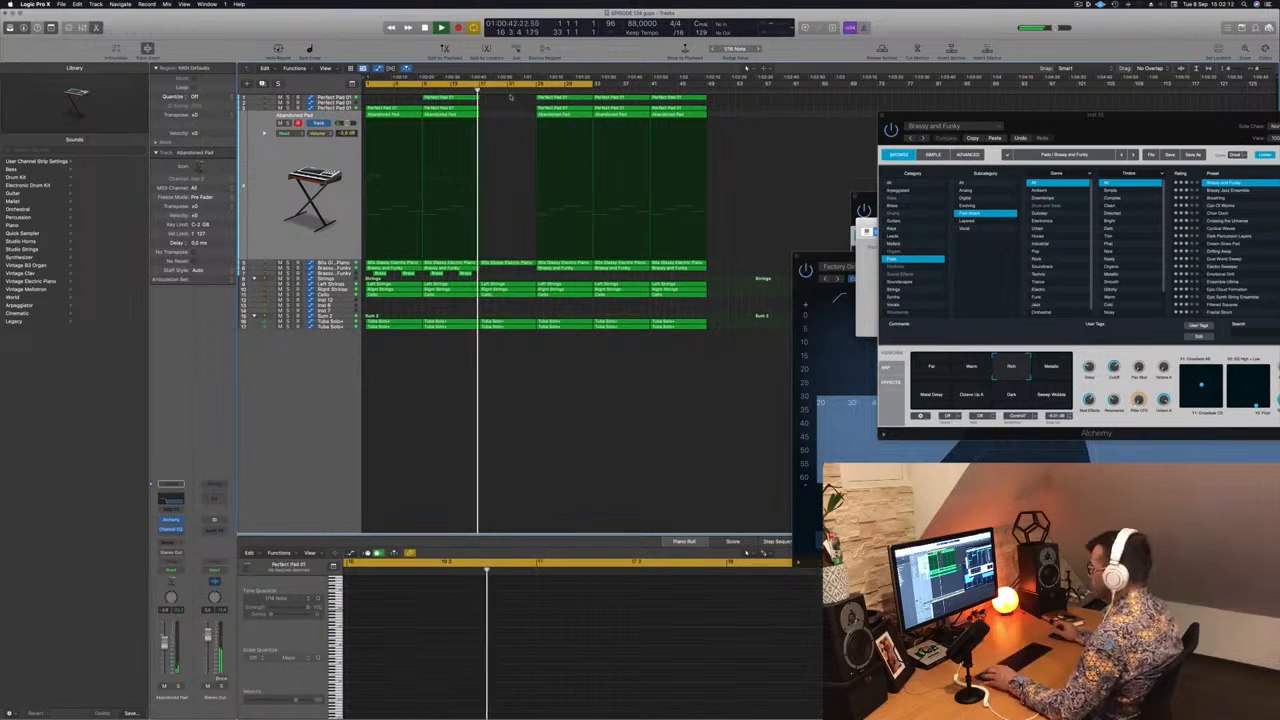
Play the arrangement from bar 9 and close all floating instrument, EQ and Musical Typing windows.
scroll(510, 100, up, 4)
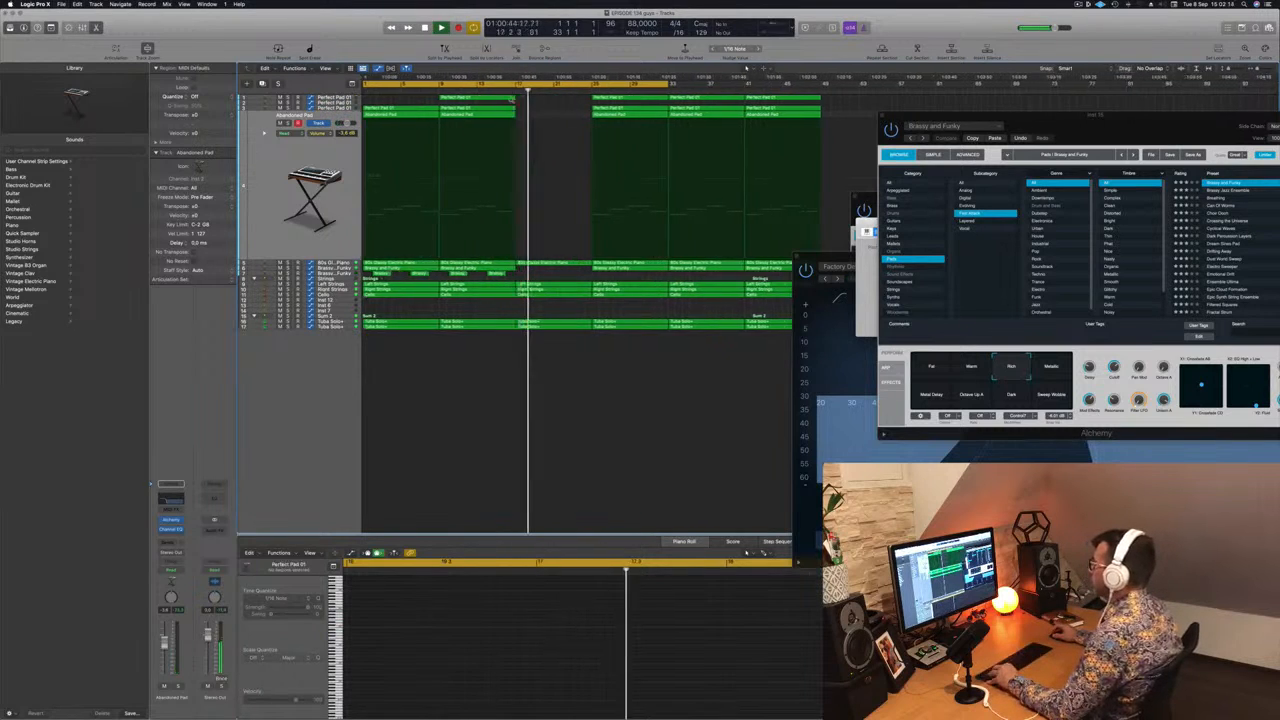
scroll(505, 108, down, 4)
scroll(492, 118, up, 2)
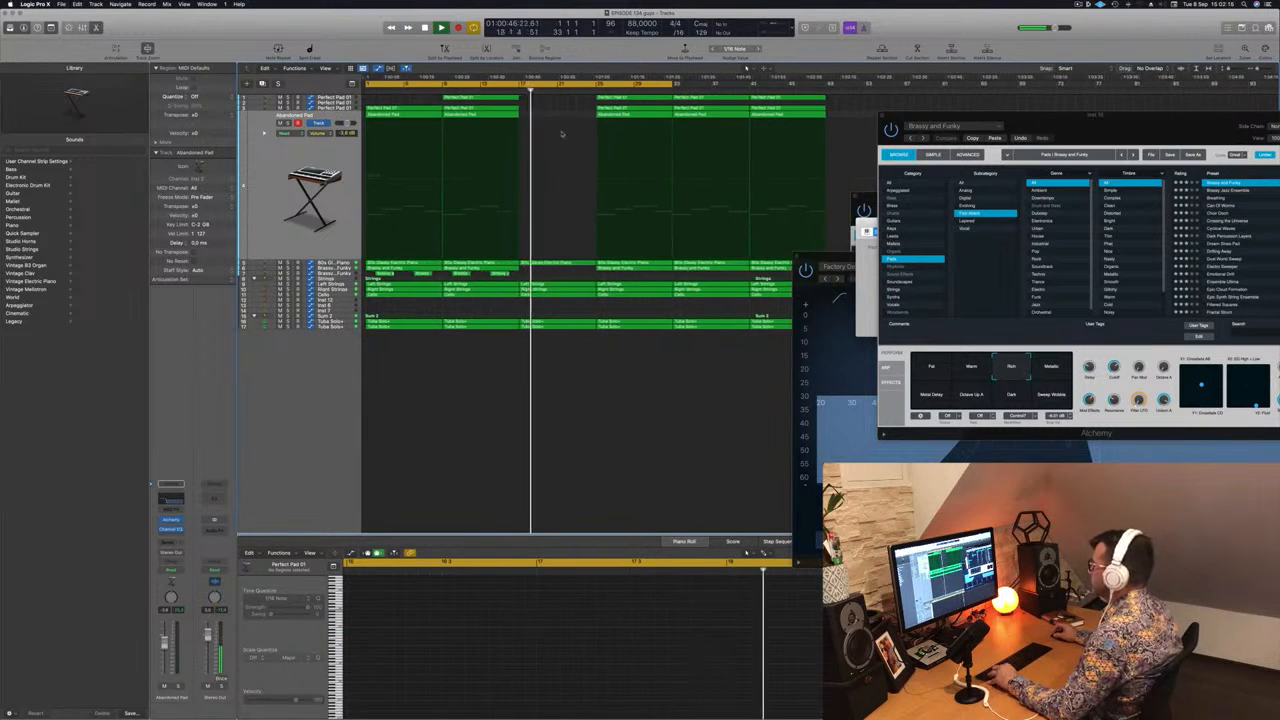
scroll(558, 132, down, 2)
click(423, 91)
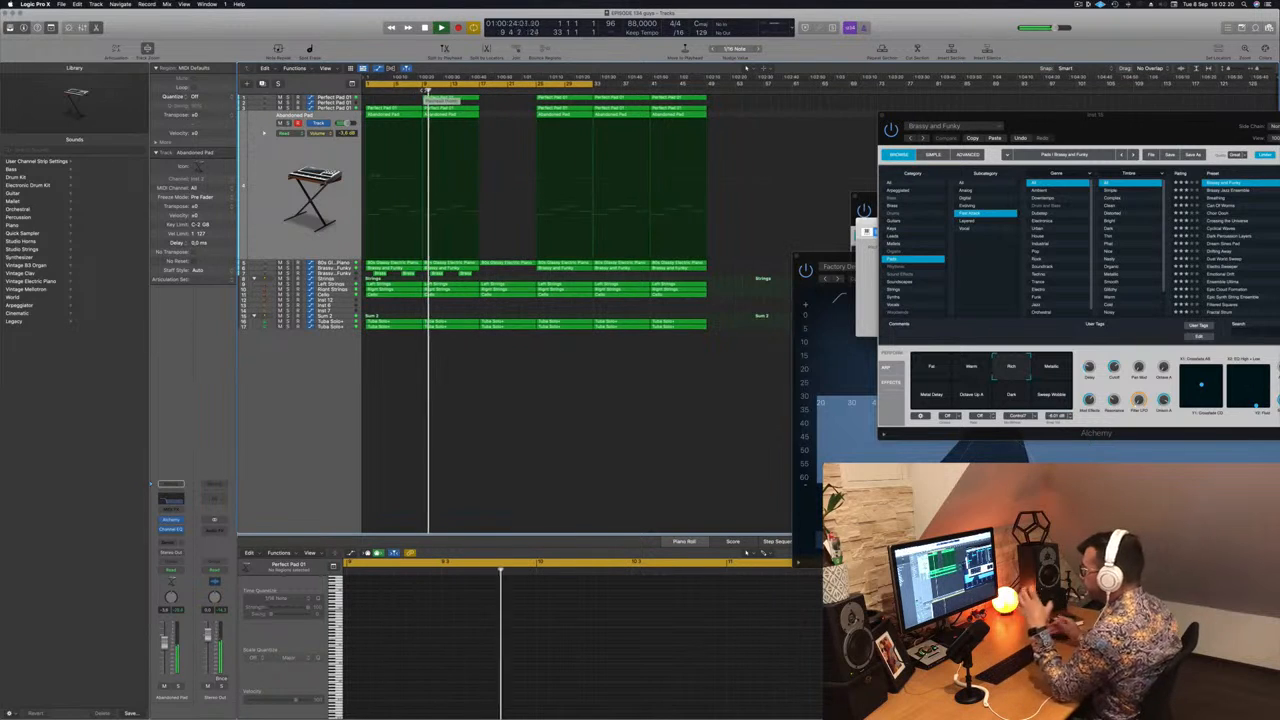
scroll(468, 360, up, 2)
scroll(468, 360, up, 5)
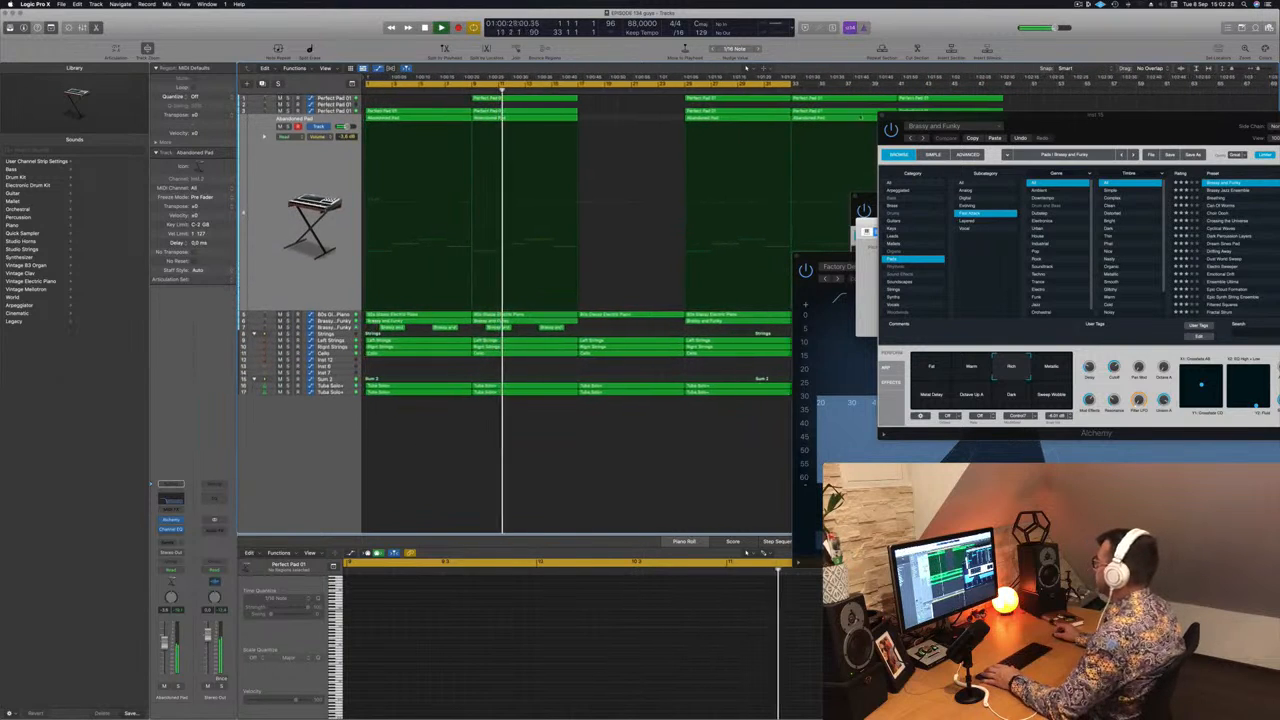
click(882, 116)
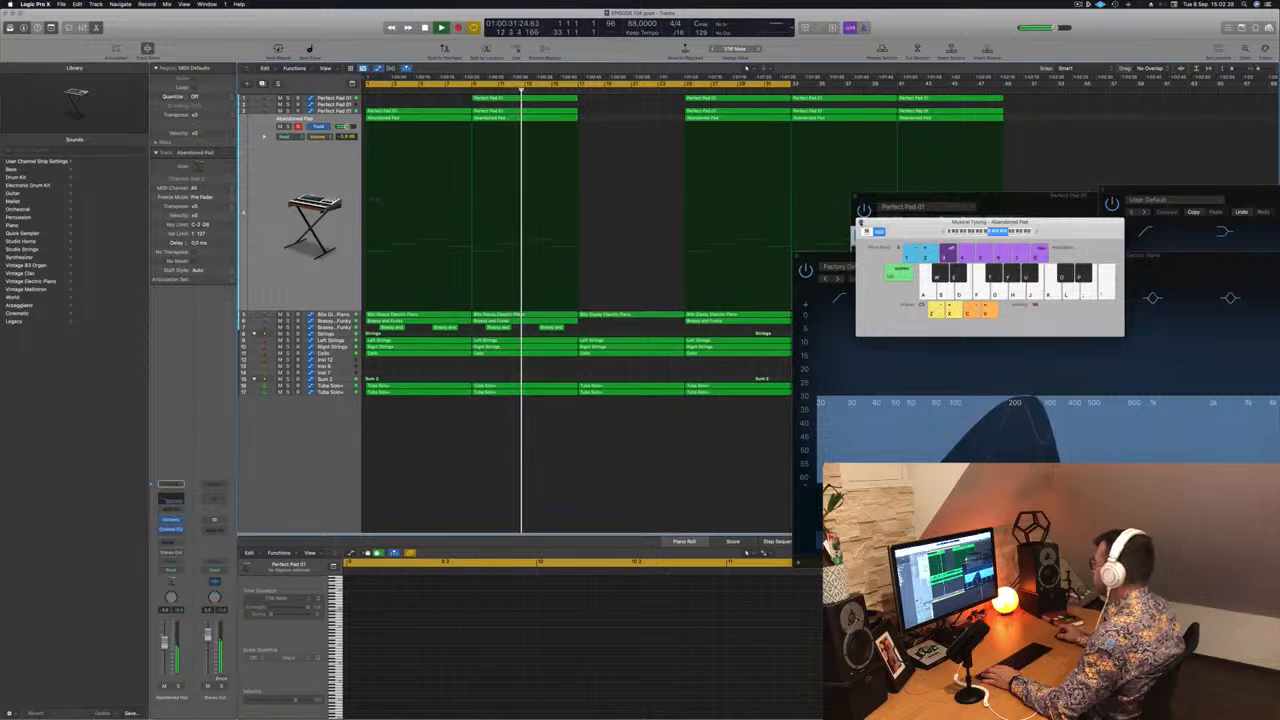
click(861, 223)
click(877, 223)
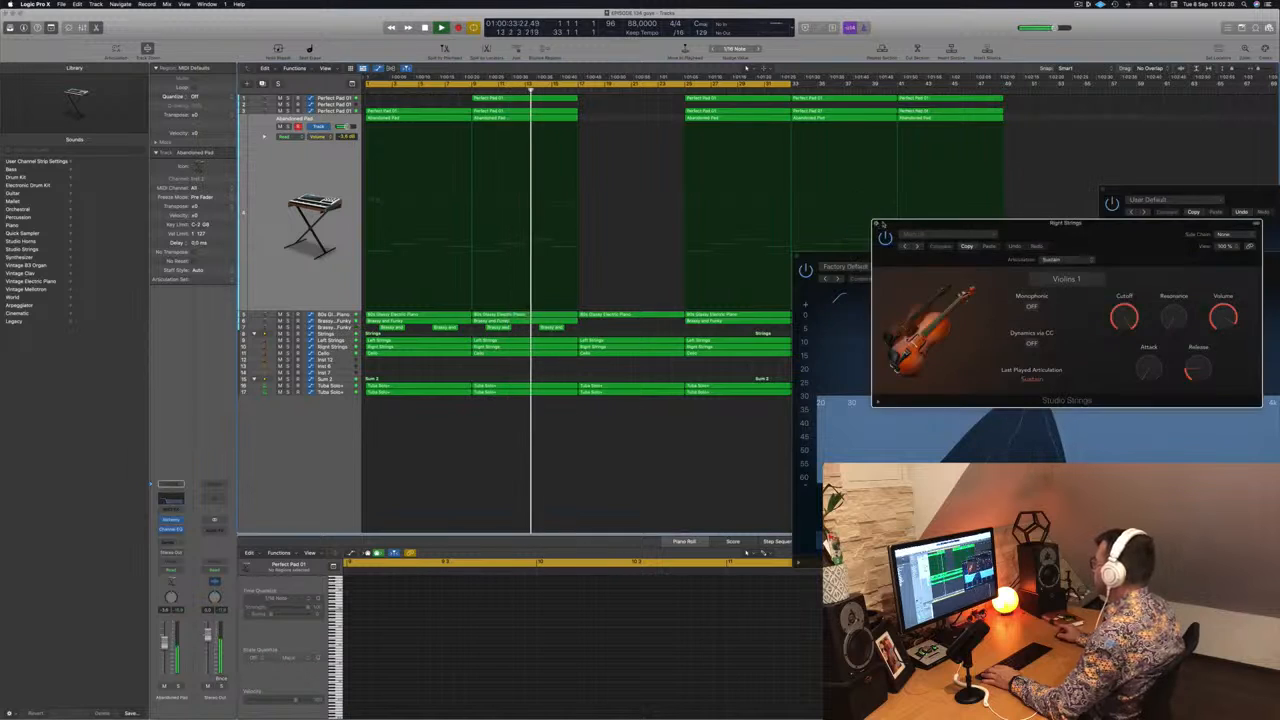
click(1104, 189)
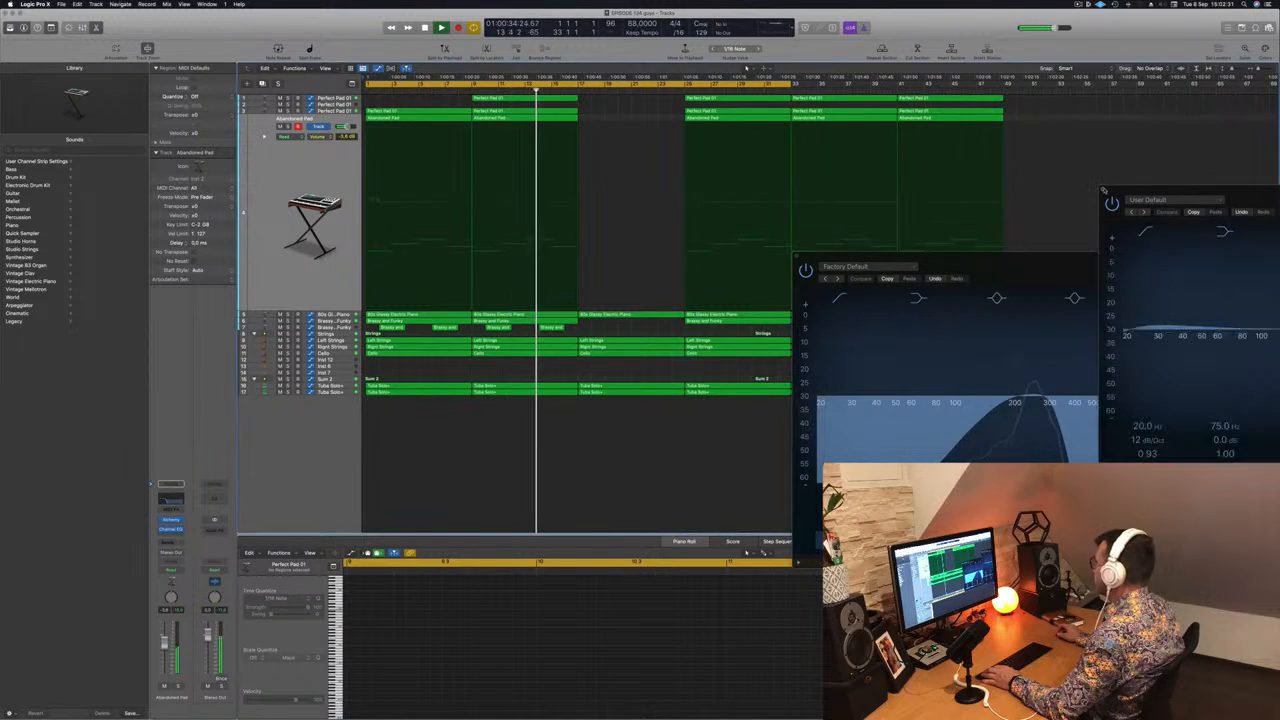
click(800, 258)
Lower the 80s Glassy Electric Piano's high-cut automation at bar 17 and bring its rise to about 190 Hz at bar 25.
key(super+Down)
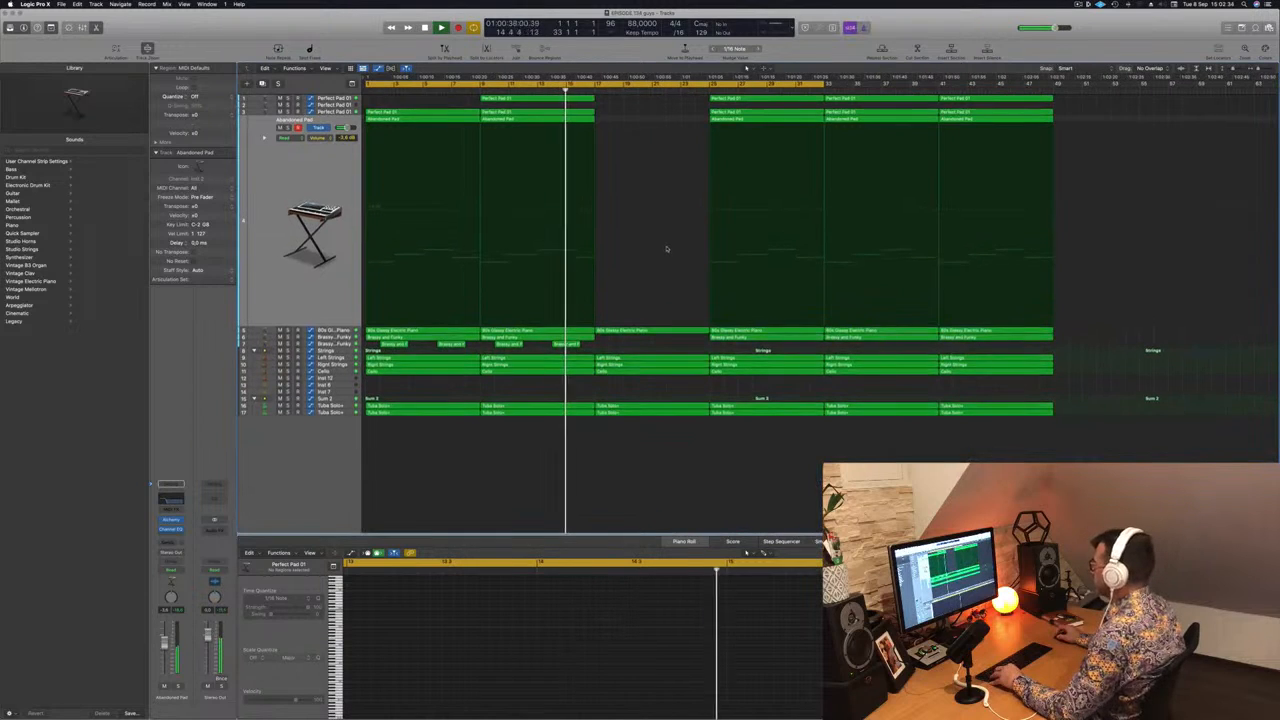
key(super+Down)
key(super+Right)
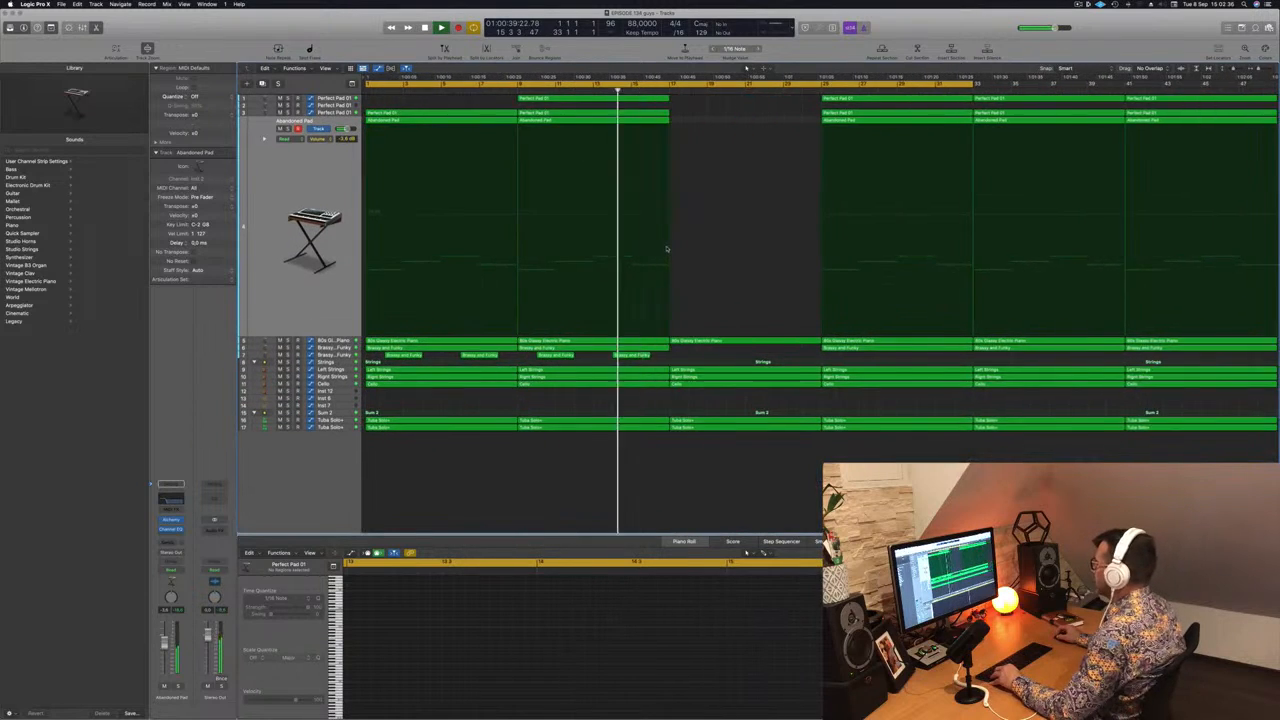
key(super+Left)
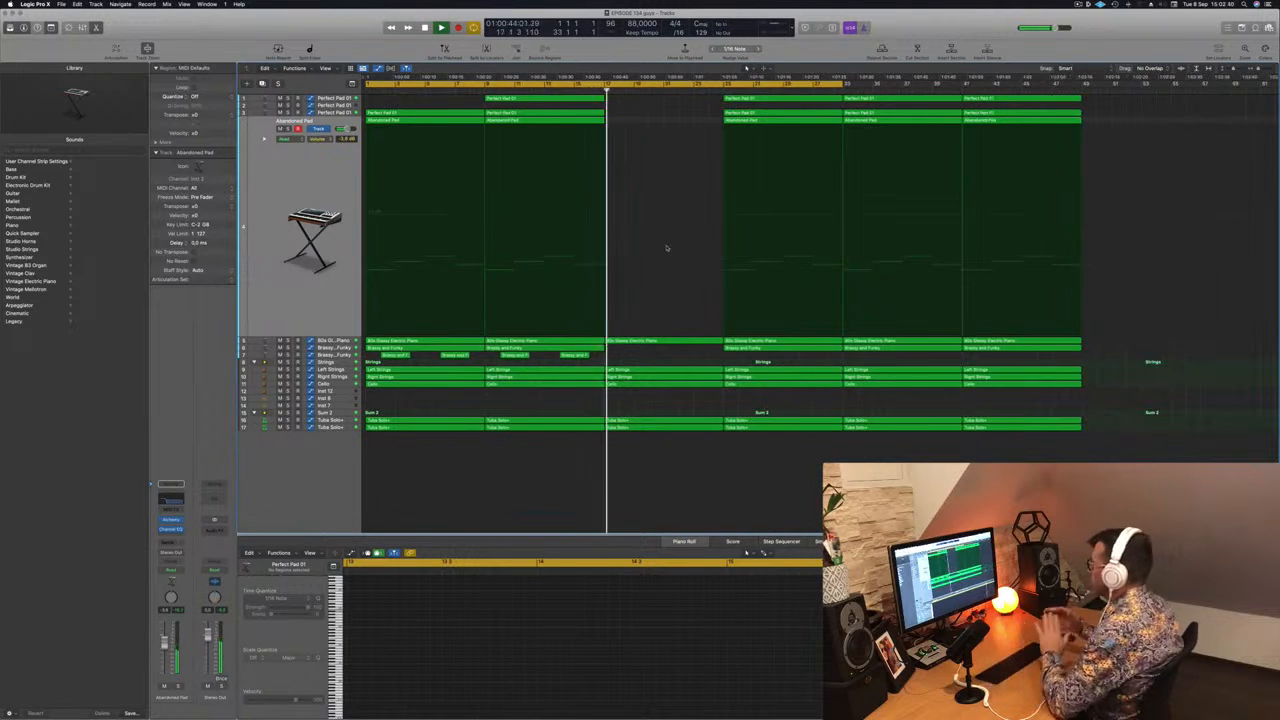
key(super+Left)
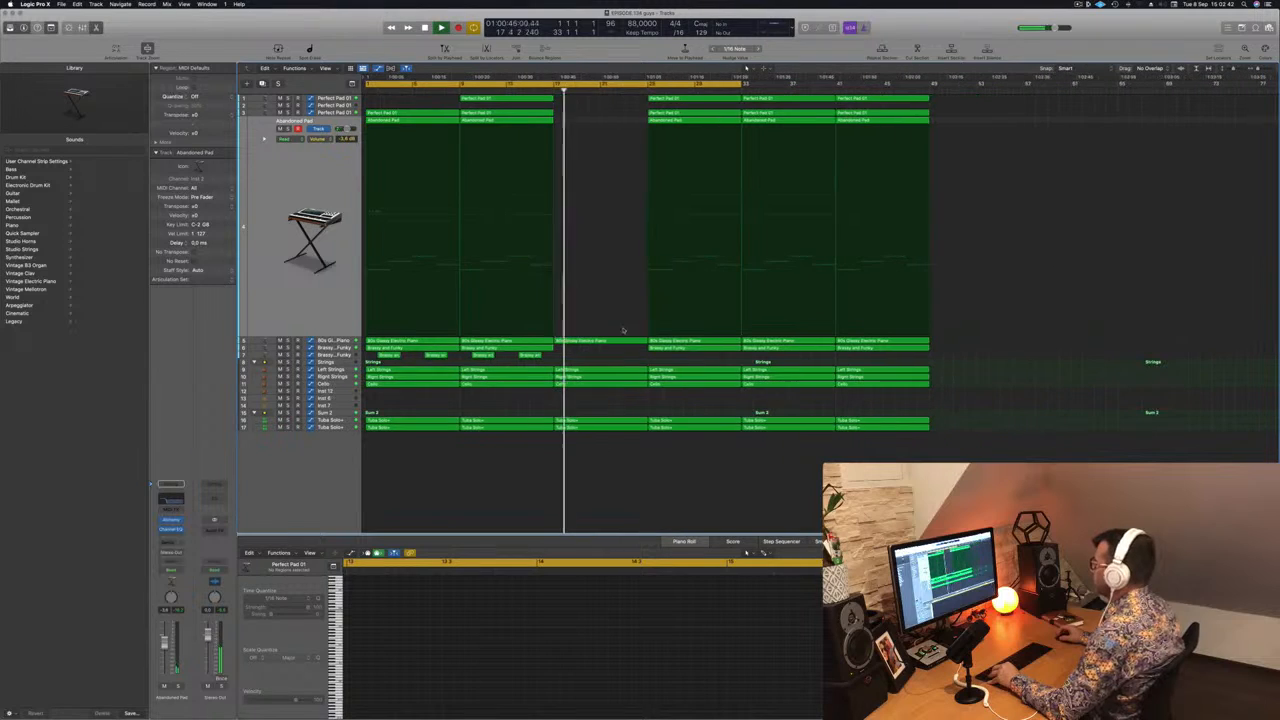
key(Down)
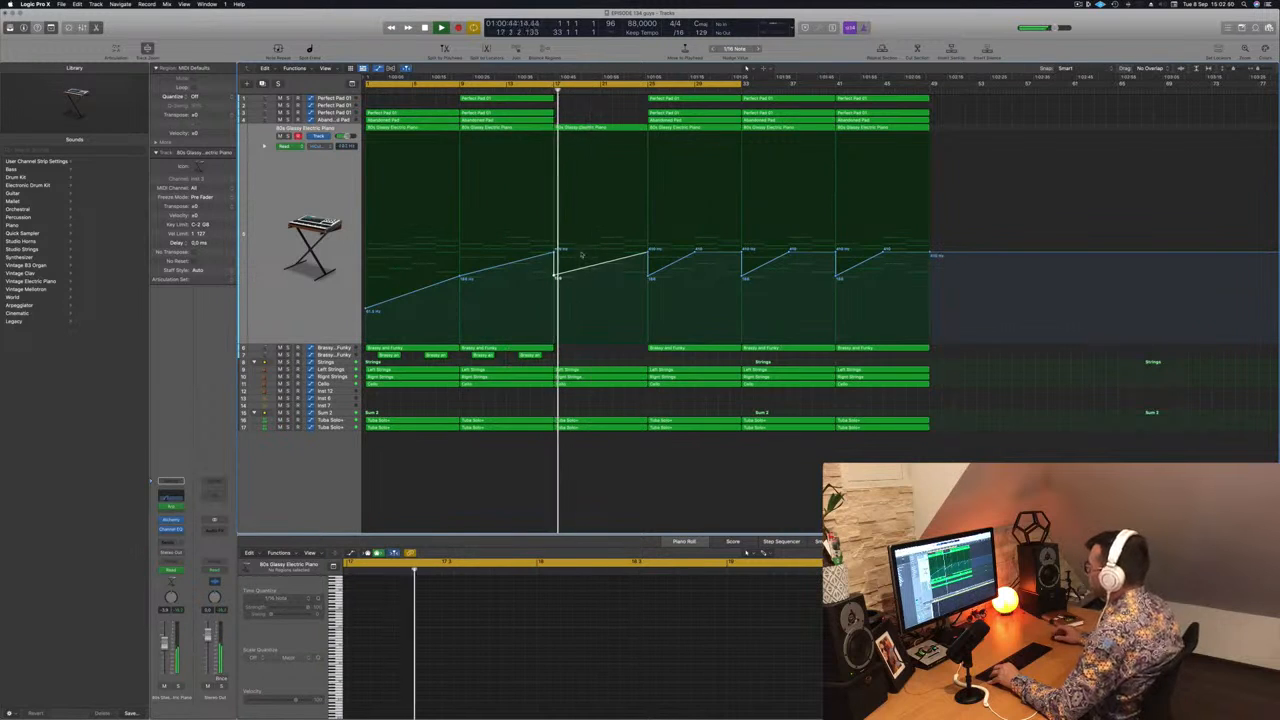
click(541, 87)
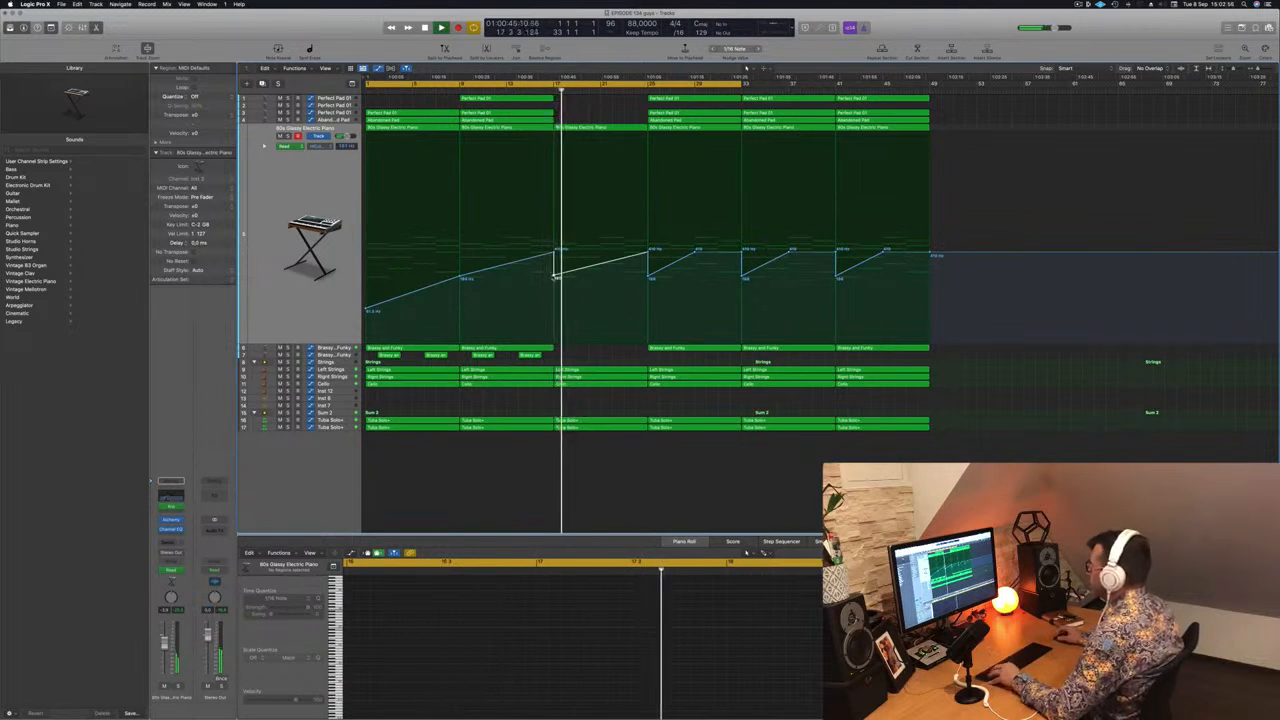
drag(555, 276, 555, 293)
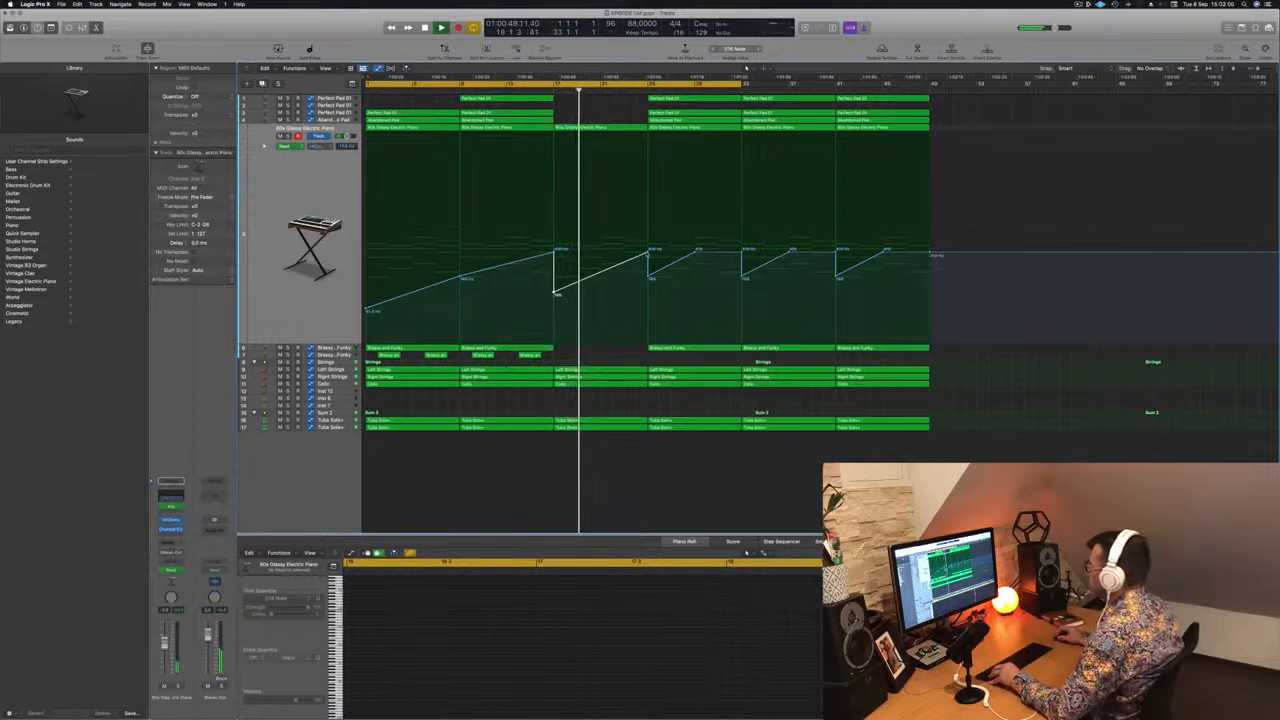
drag(648, 254, 649, 279)
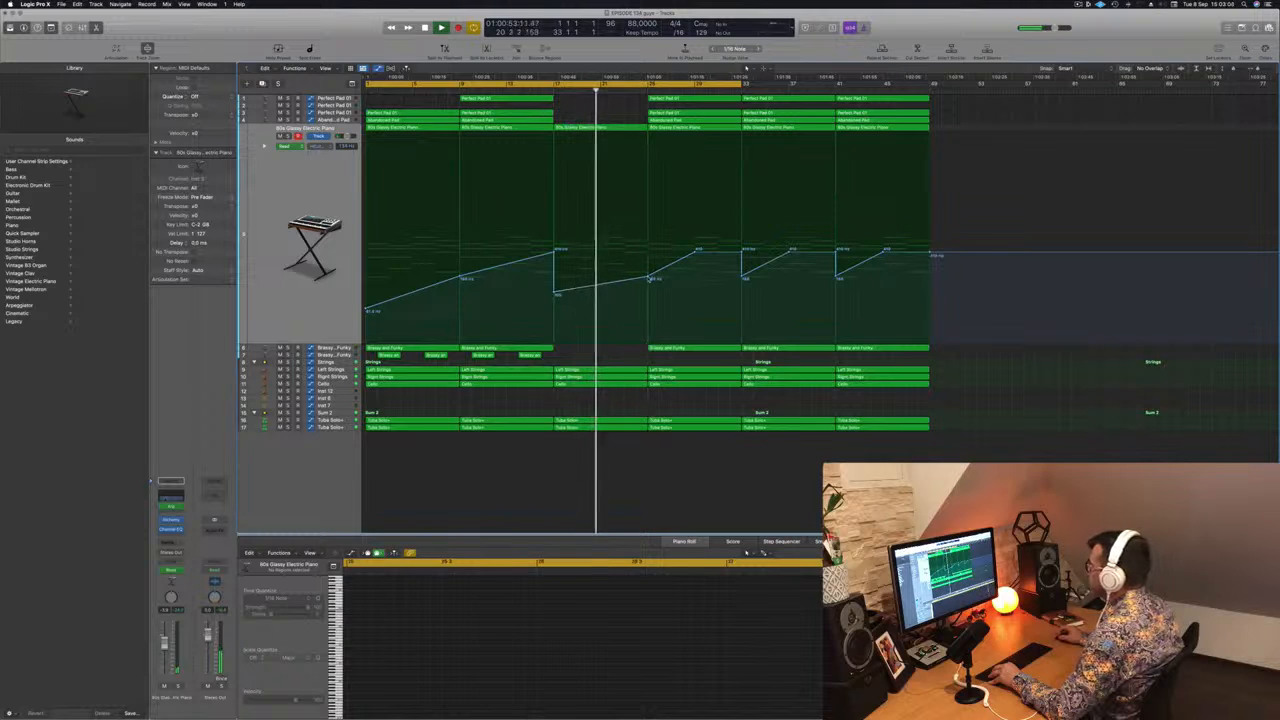
click(648, 278)
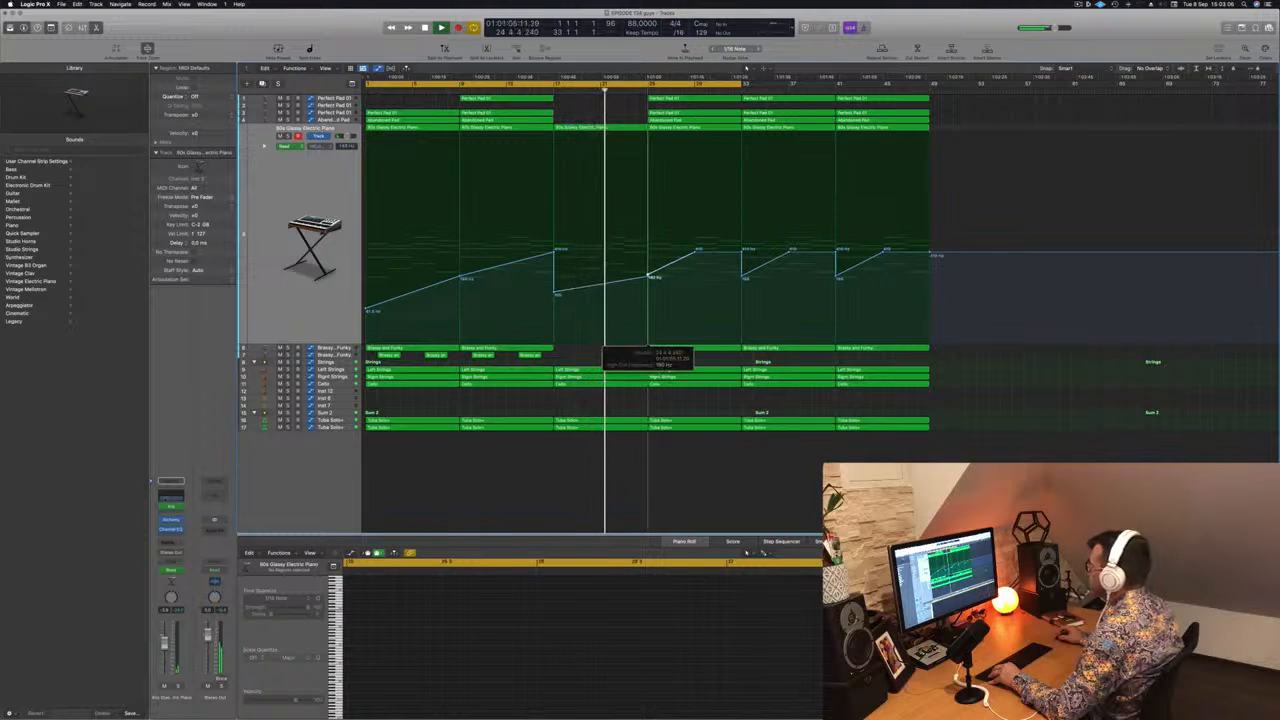
key(super+Left)
key(super+Left)
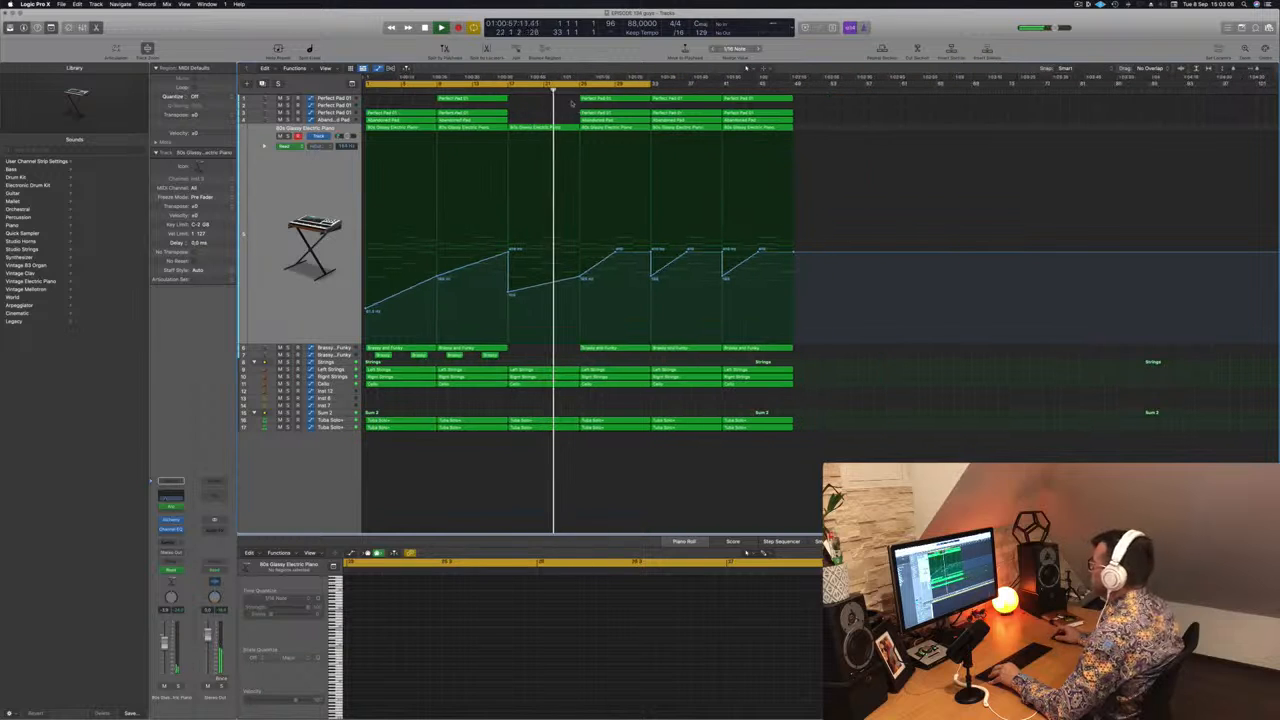
Delete both Perfect Pad 01 regions and the Brassy and Funky region between bars 25 and 33.
click(587, 99)
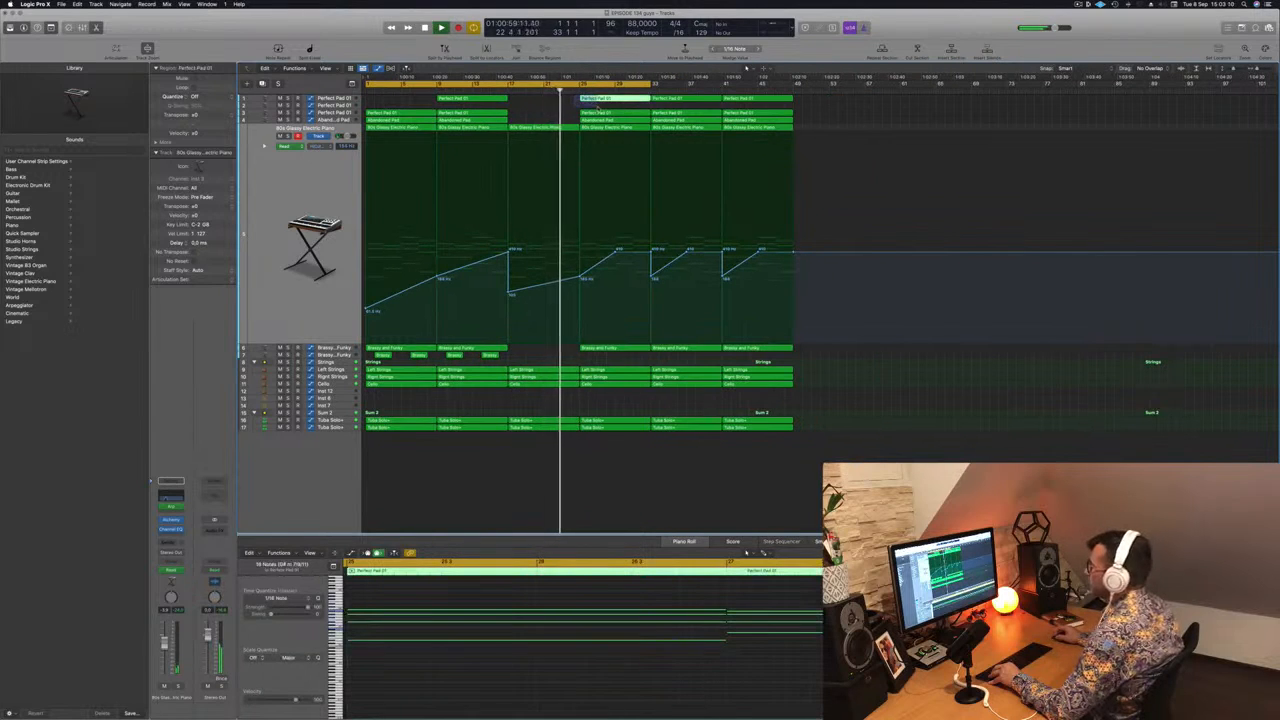
shift+click(600, 114)
key(Delete)
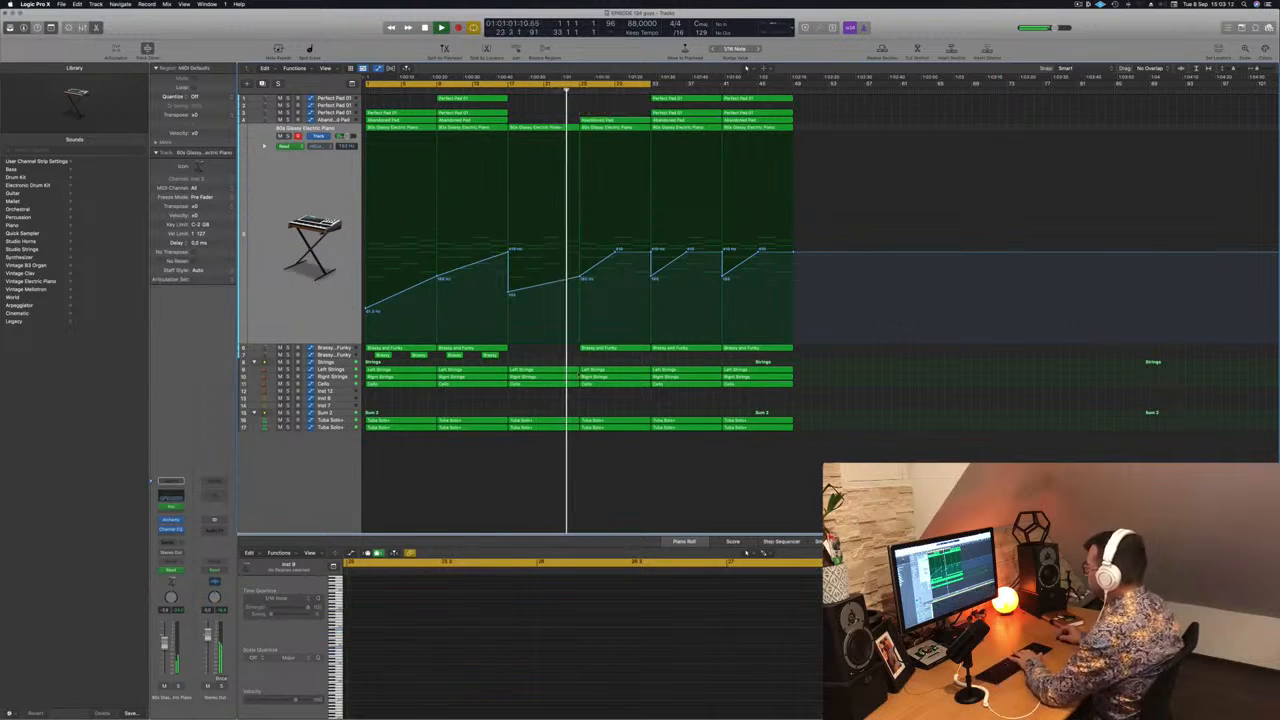
click(620, 349)
key(Delete)
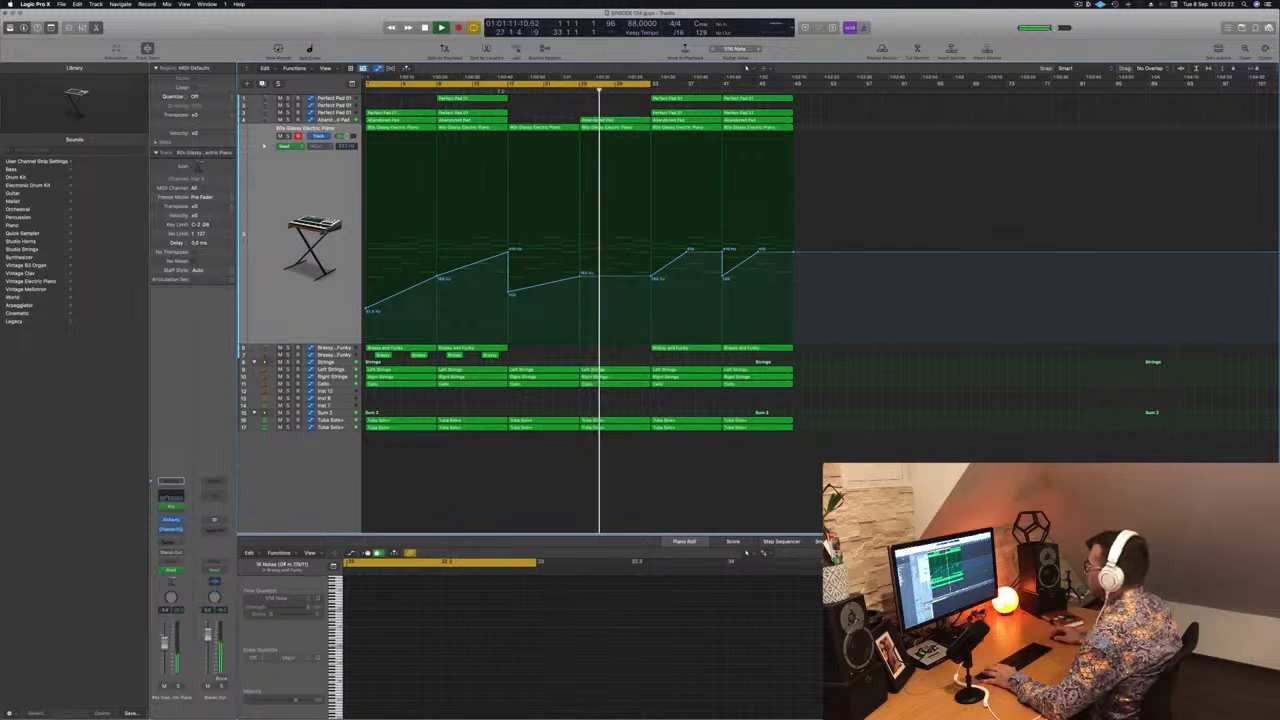
Play from just before bar 17 and remove the volume automation dip at bar 25 on the Sum 2 track.
click(501, 92)
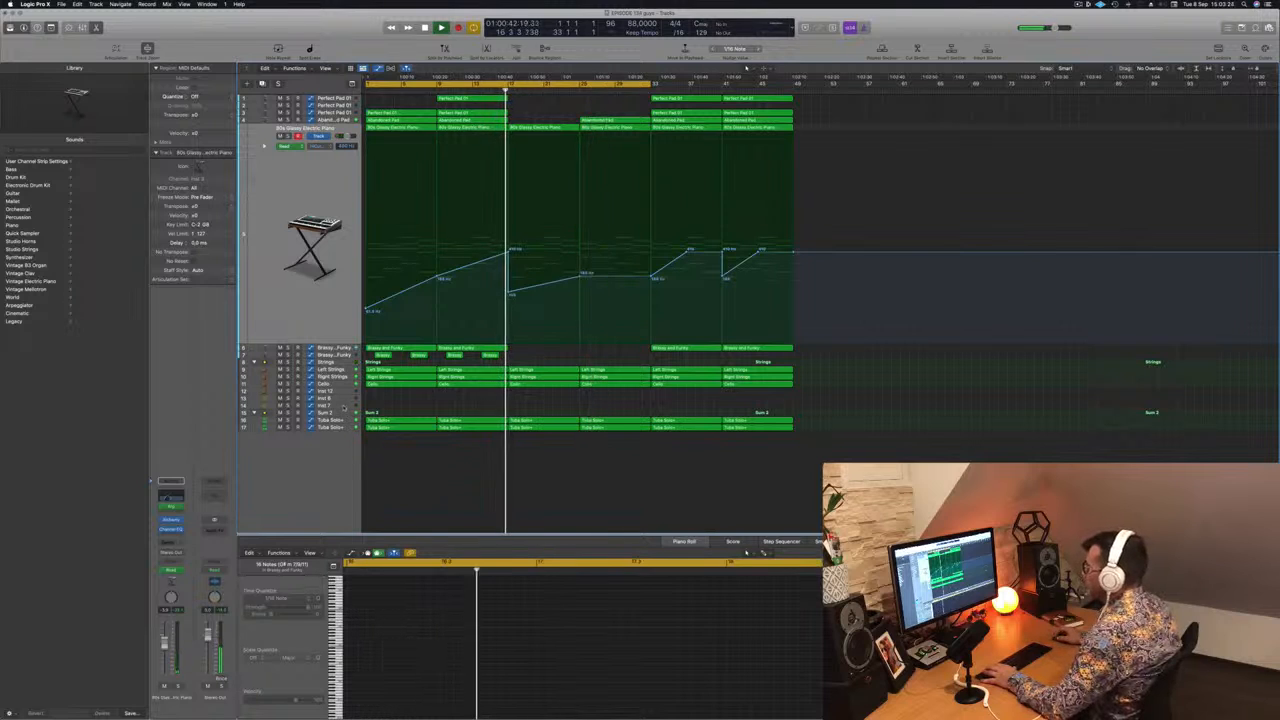
click(343, 407)
click(340, 414)
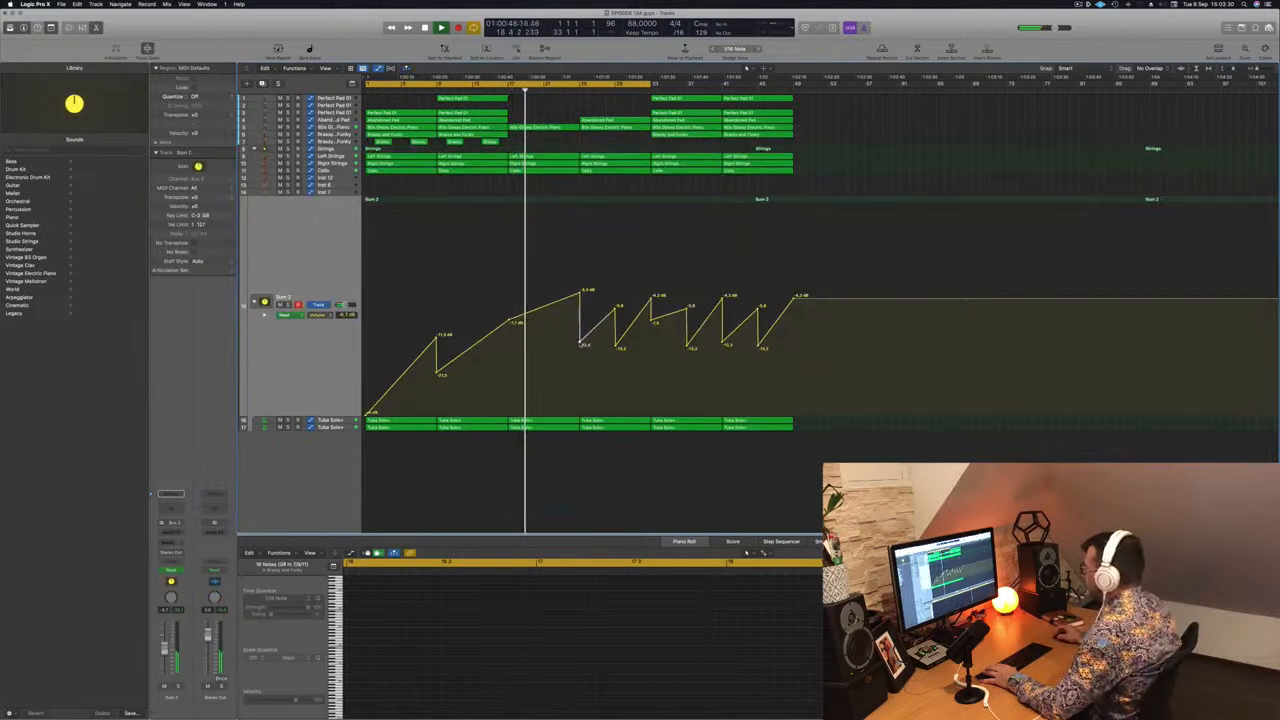
double_click(579, 345)
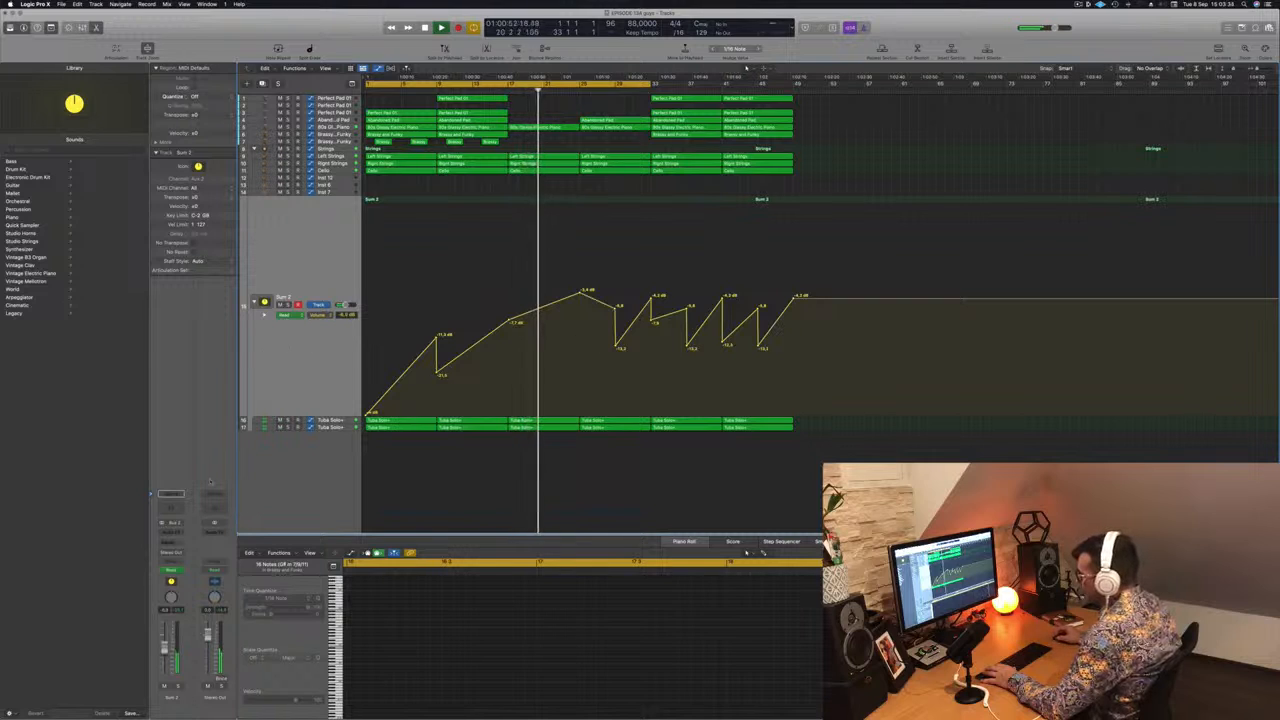
click(340, 421)
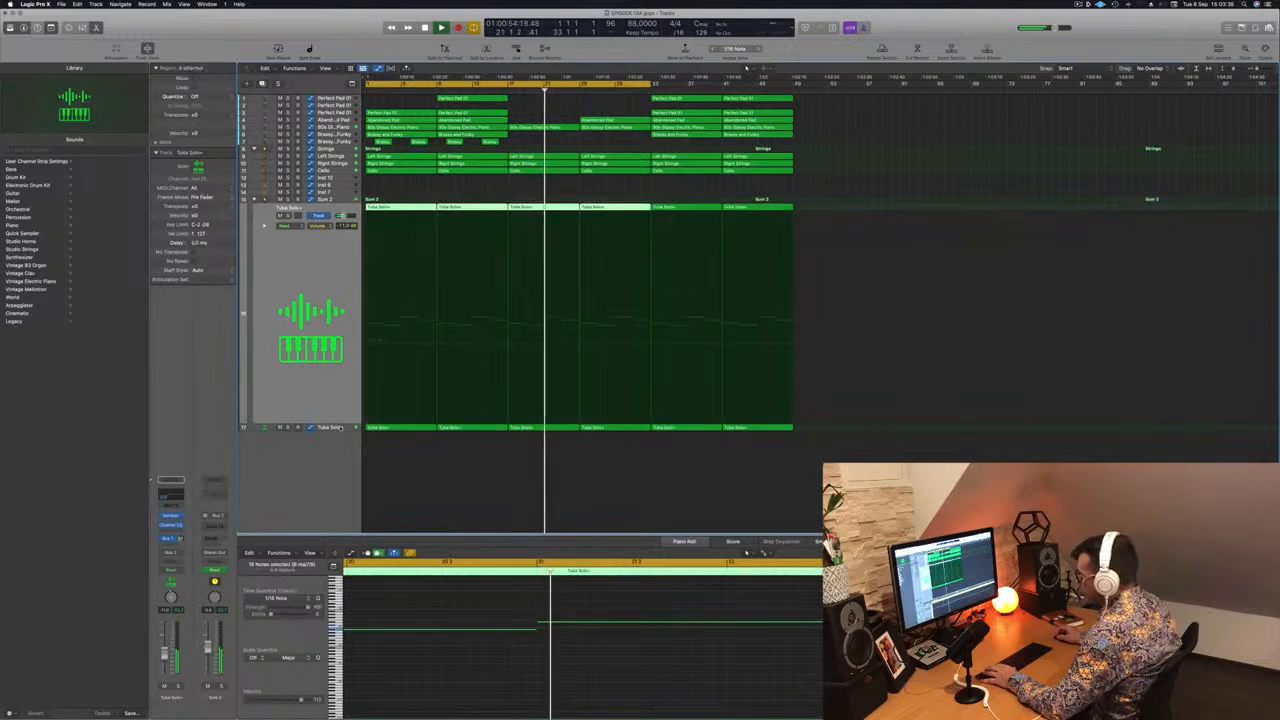
click(343, 429)
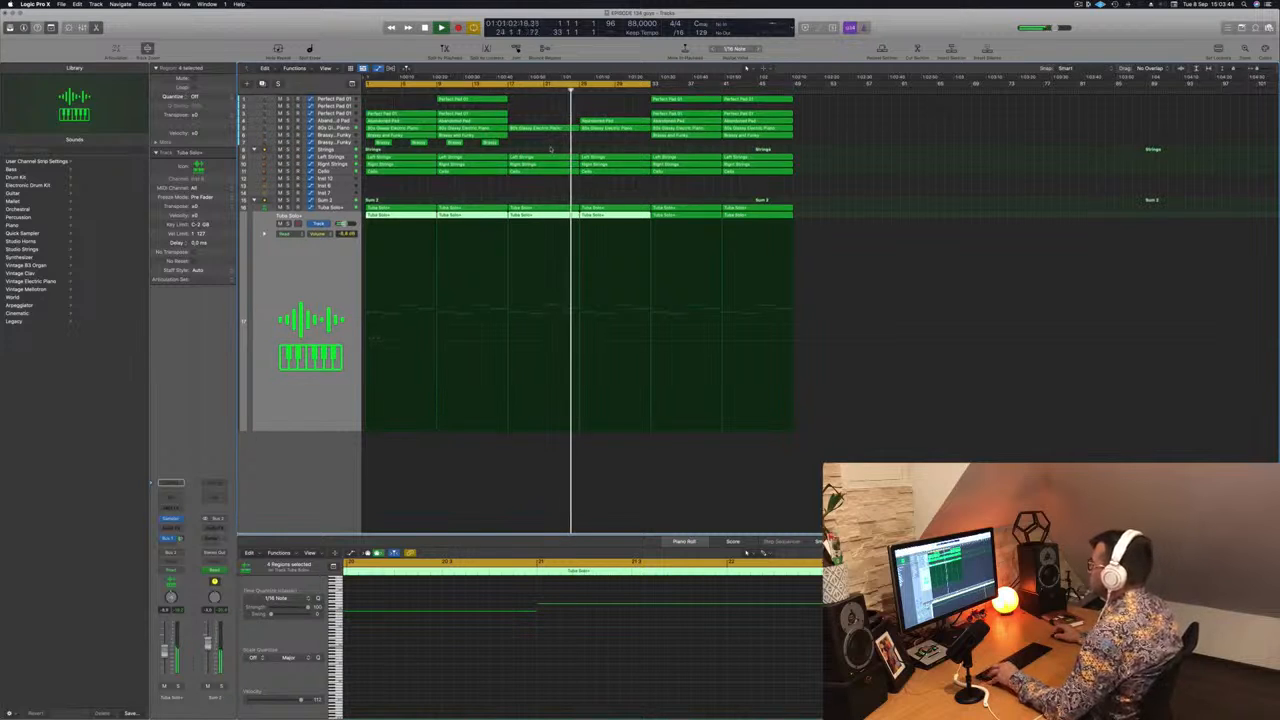
Raise the Strings volume automation at bar 25 to about -13.7 dB and ramp it up to a higher level at bar 33.
key(super+Left)
key(super+Up)
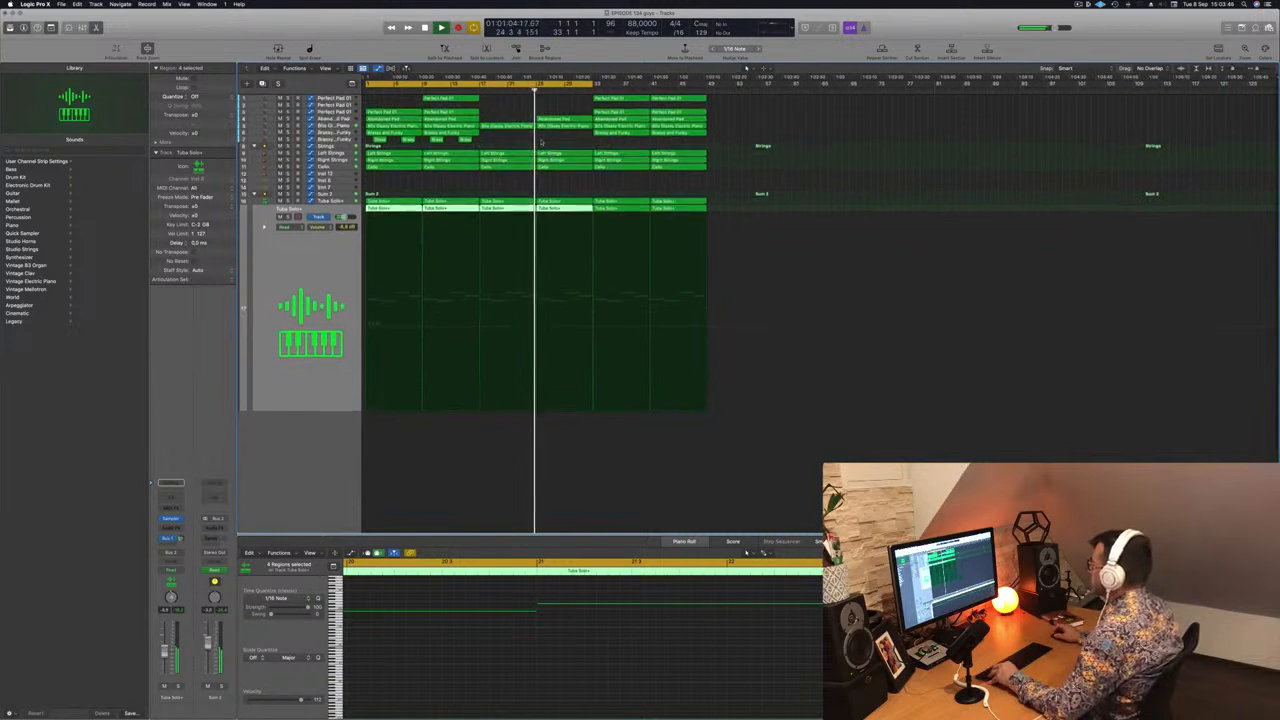
key(super+Down)
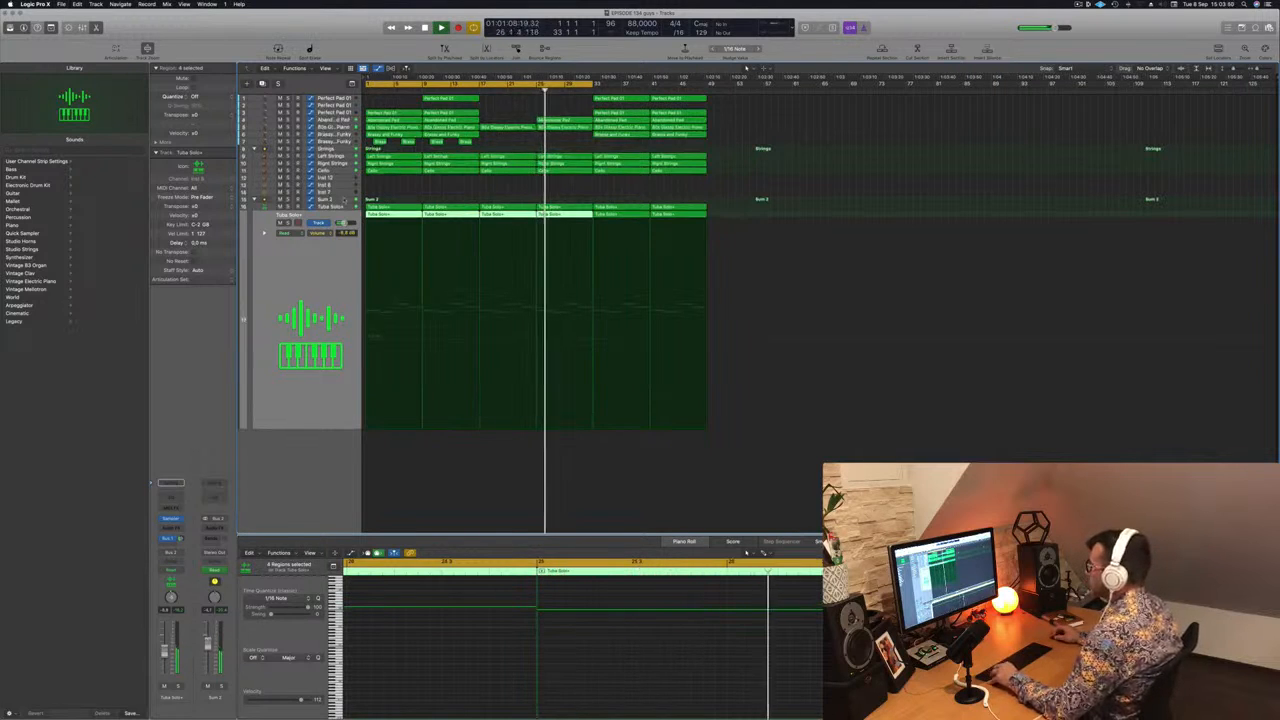
click(347, 150)
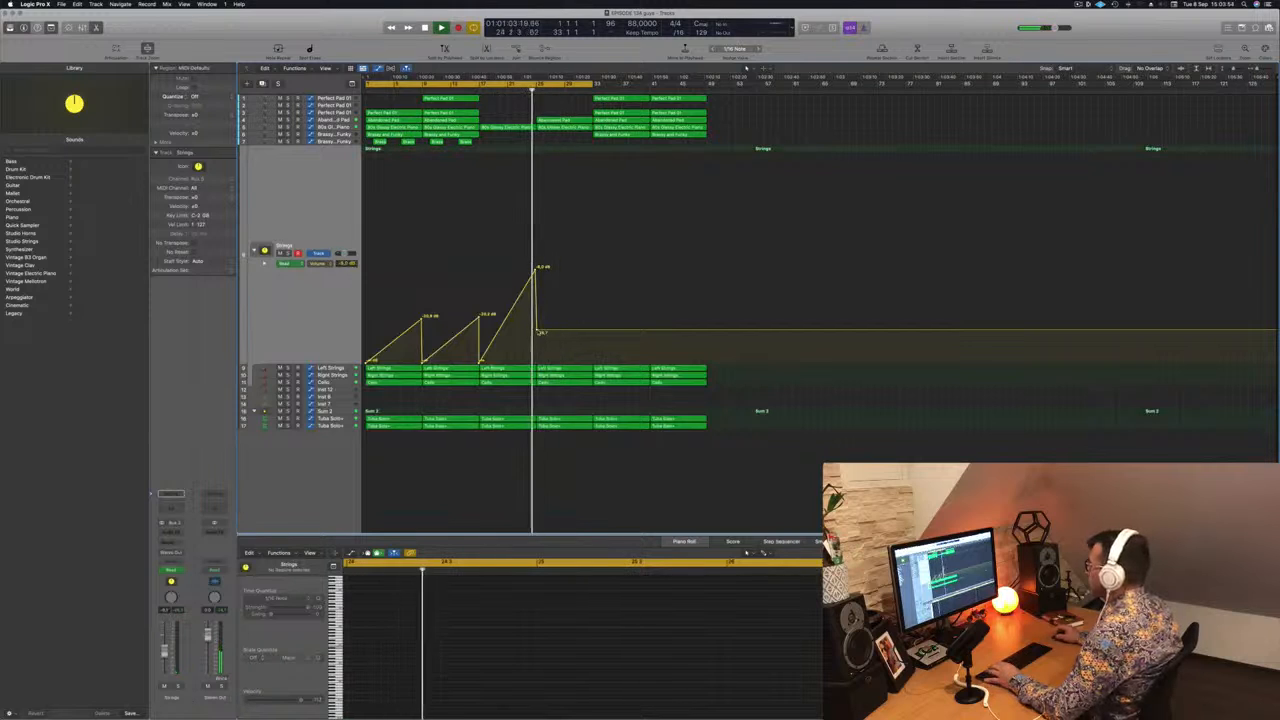
drag(538, 330, 538, 298)
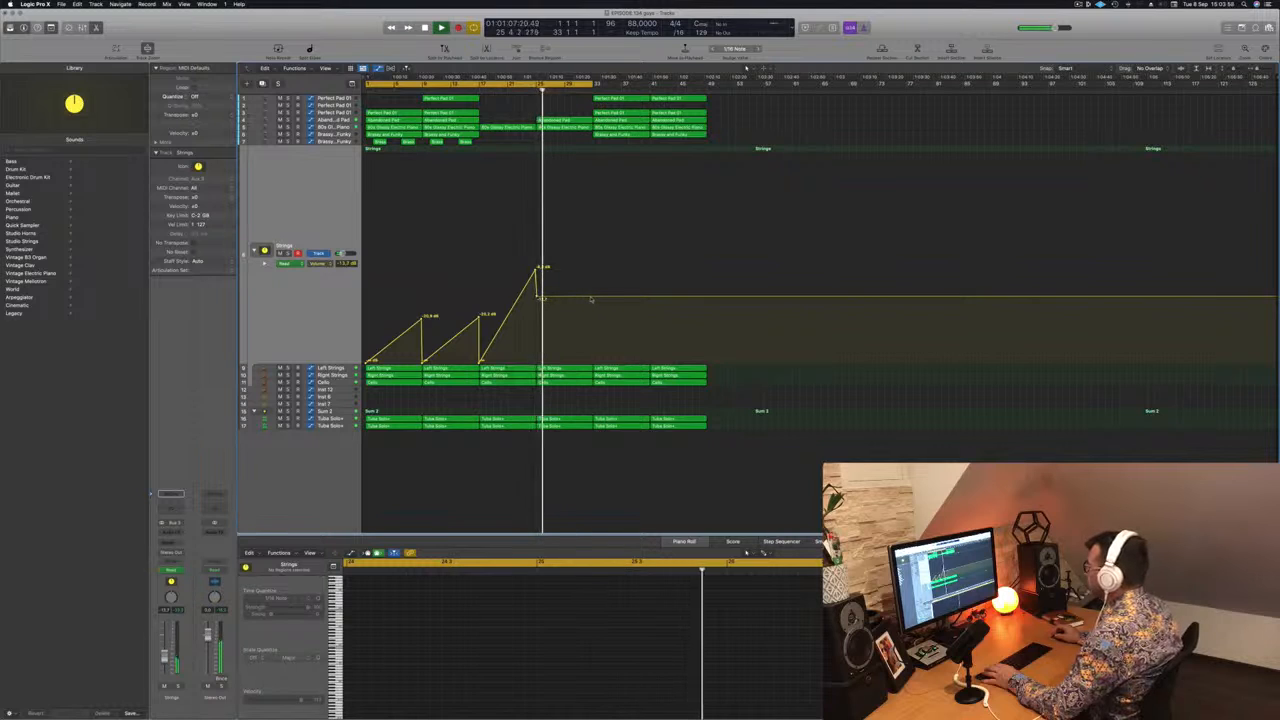
drag(588, 298, 590, 258)
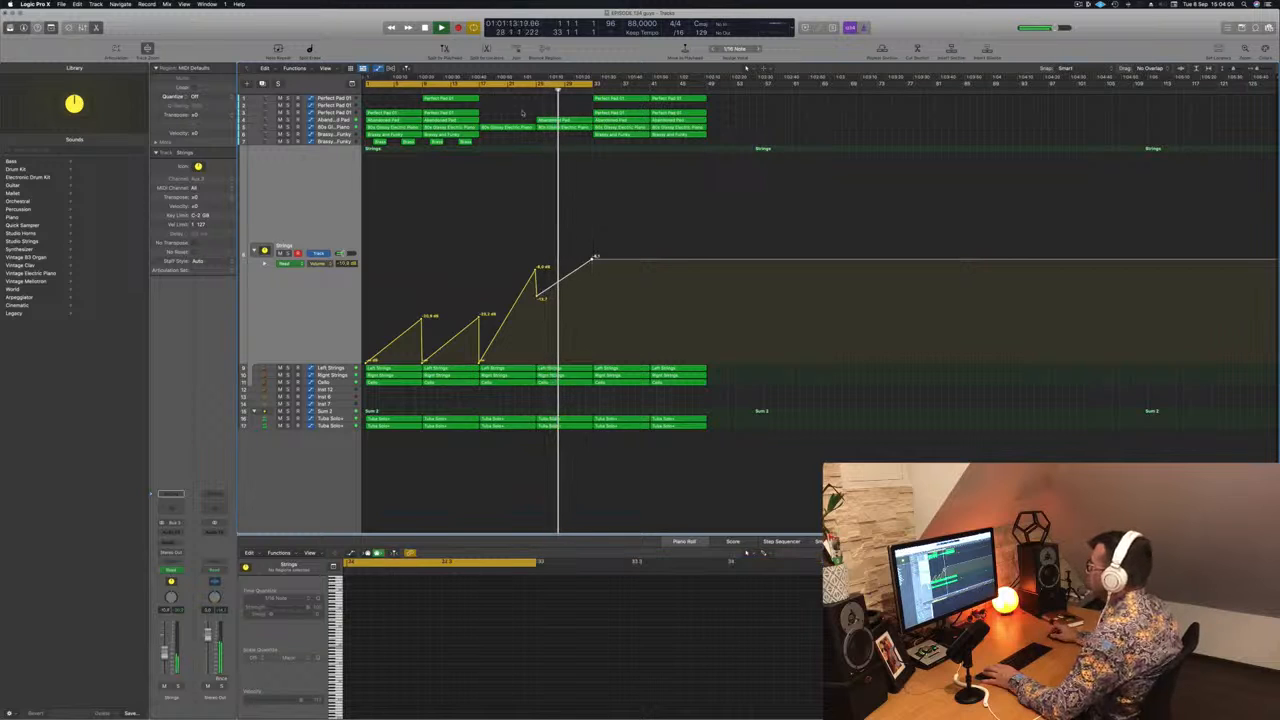
Copy the third track's Perfect Pad 01 region from bar 33 to bar 25.
click(451, 112)
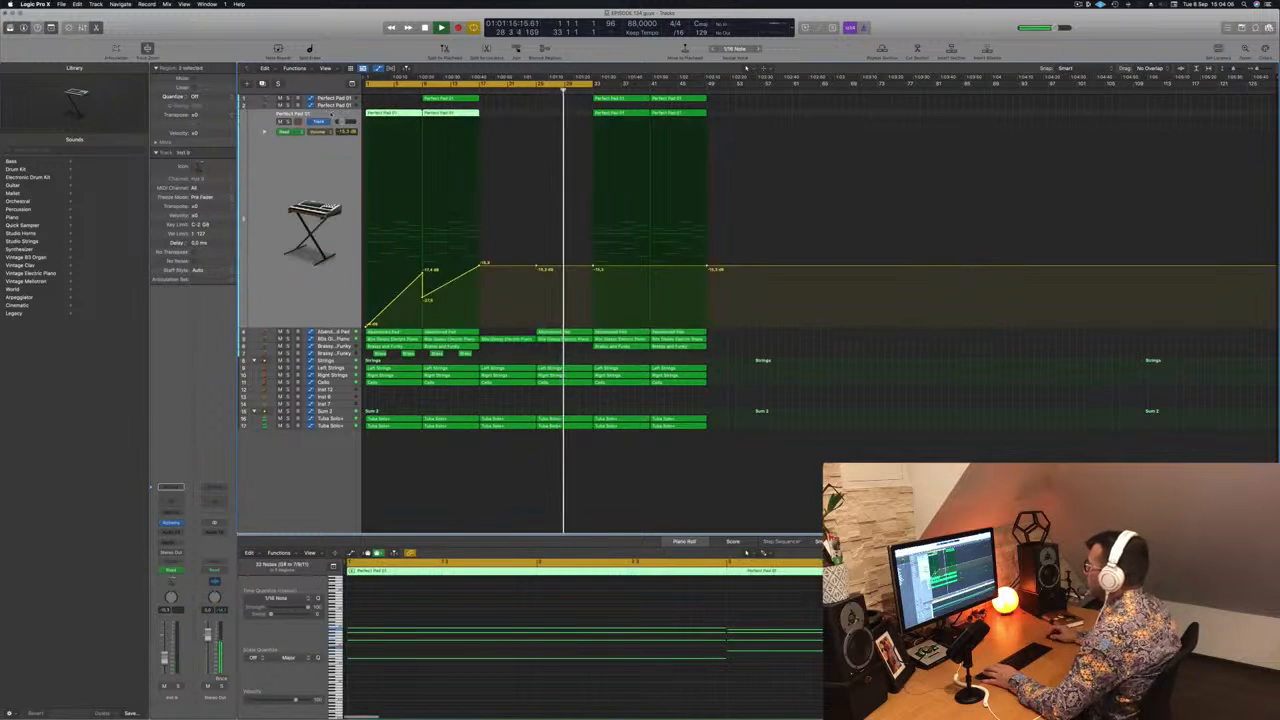
click(621, 115)
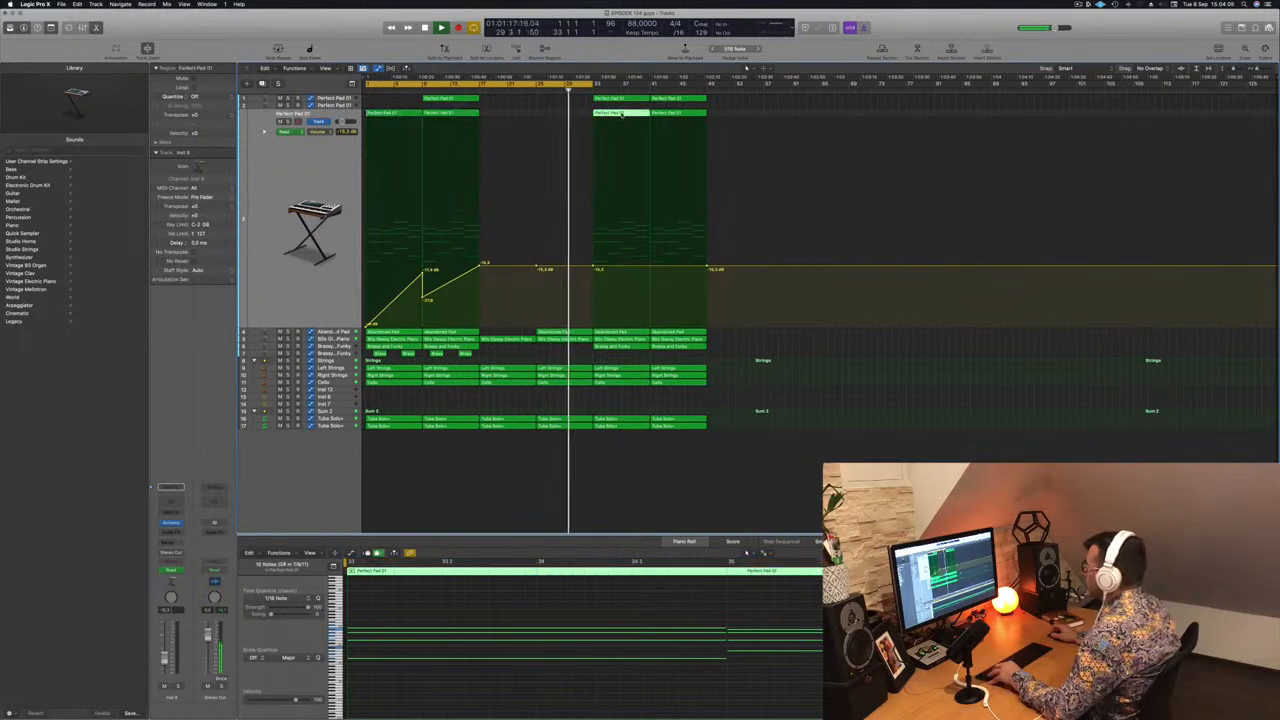
drag(621, 115, 571, 118)
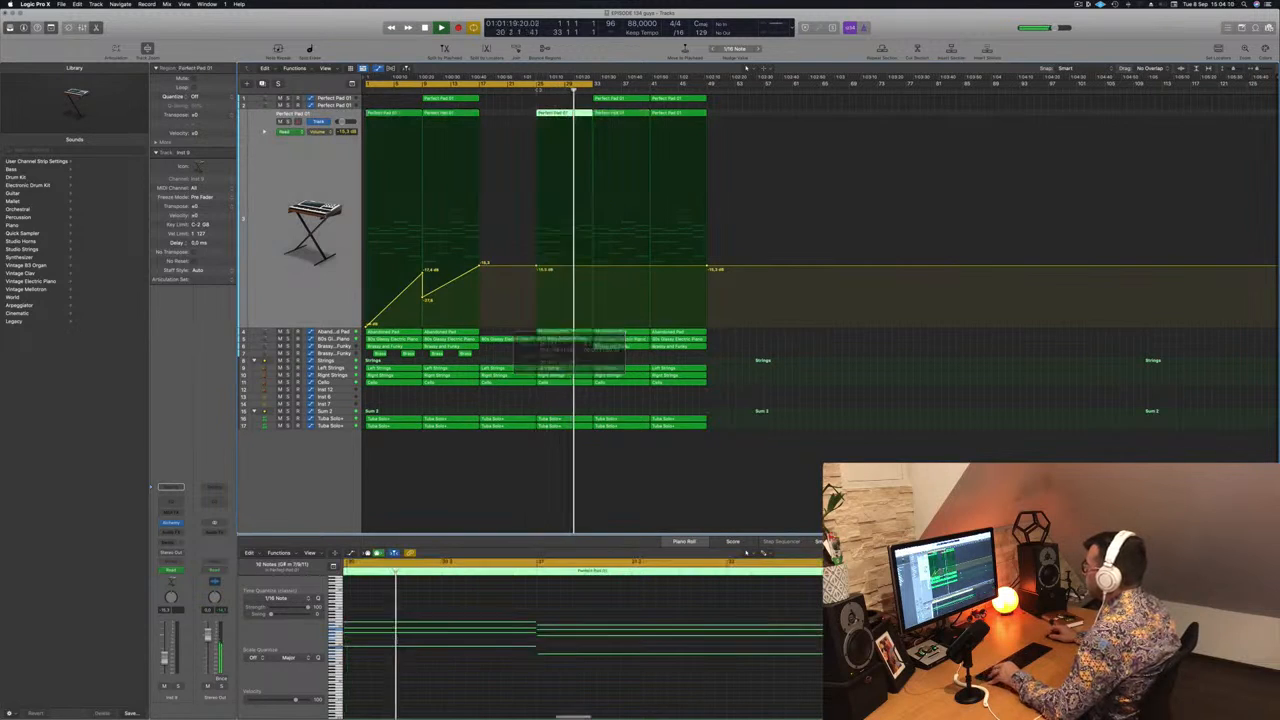
Fade the third track's Perfect Pad 01 volume in from near silence at bar 25 to its existing level at bar 33.
click(528, 266)
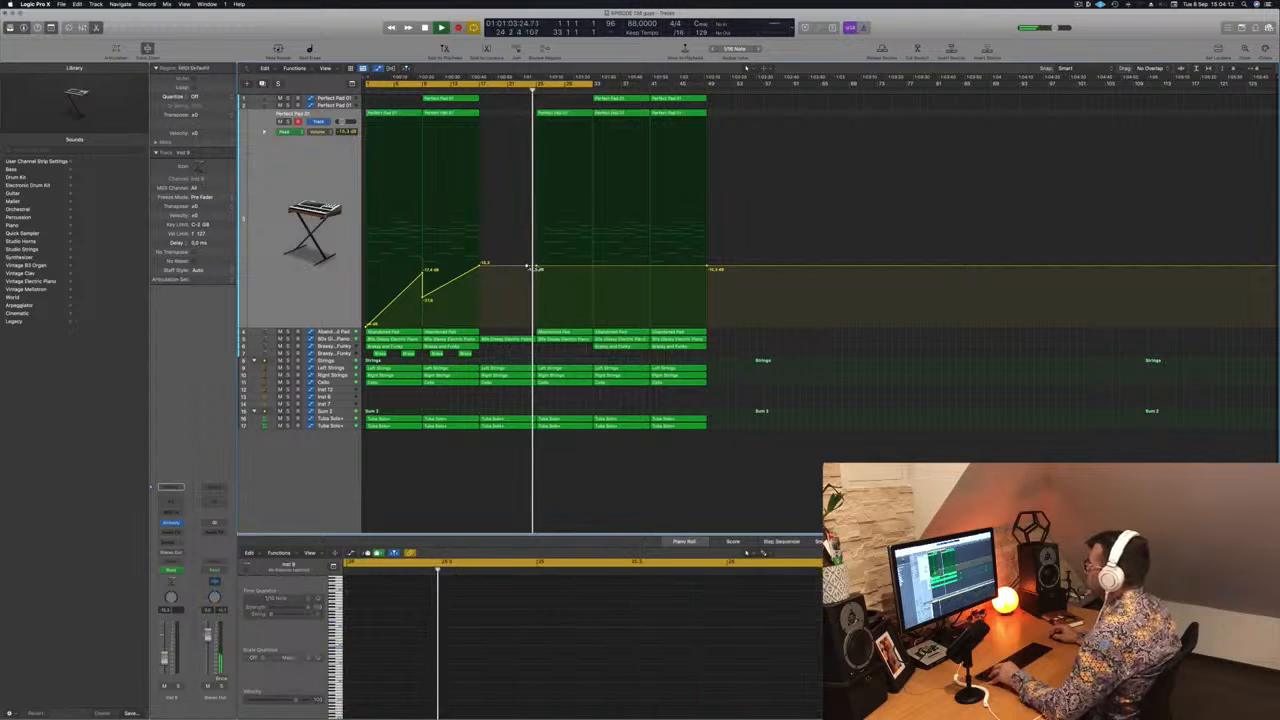
click(594, 268)
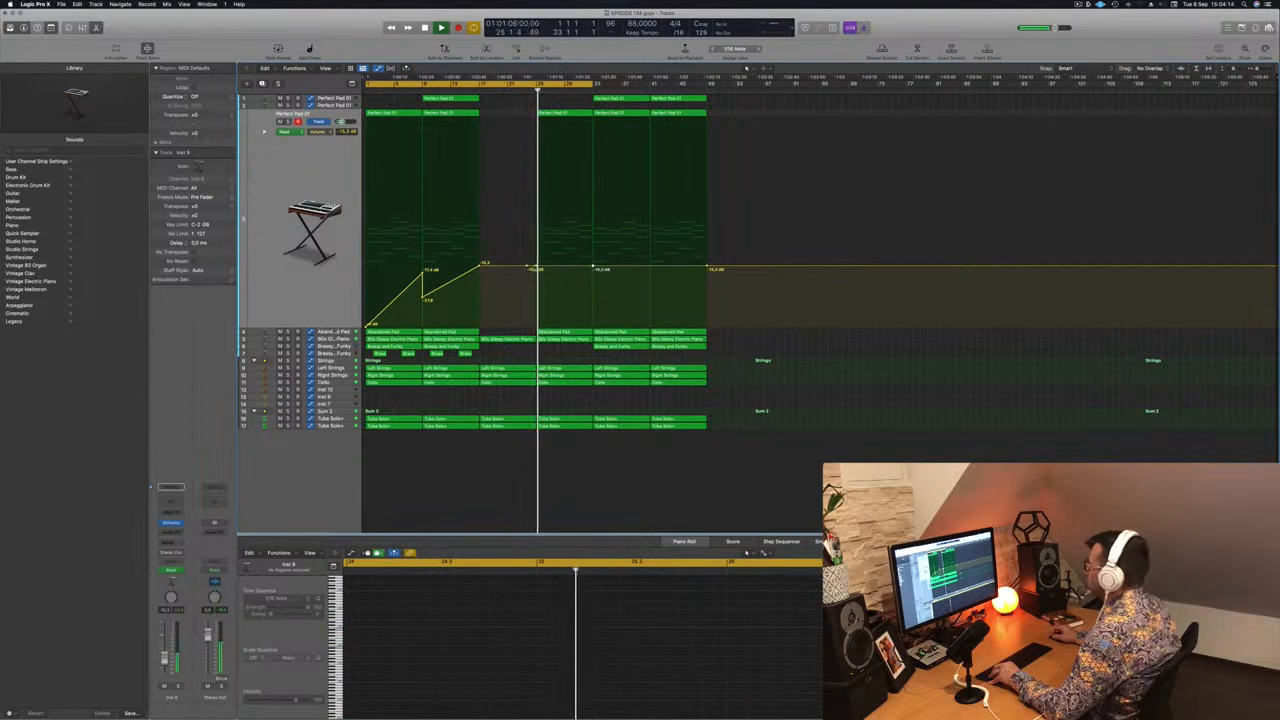
drag(537, 268, 540, 323)
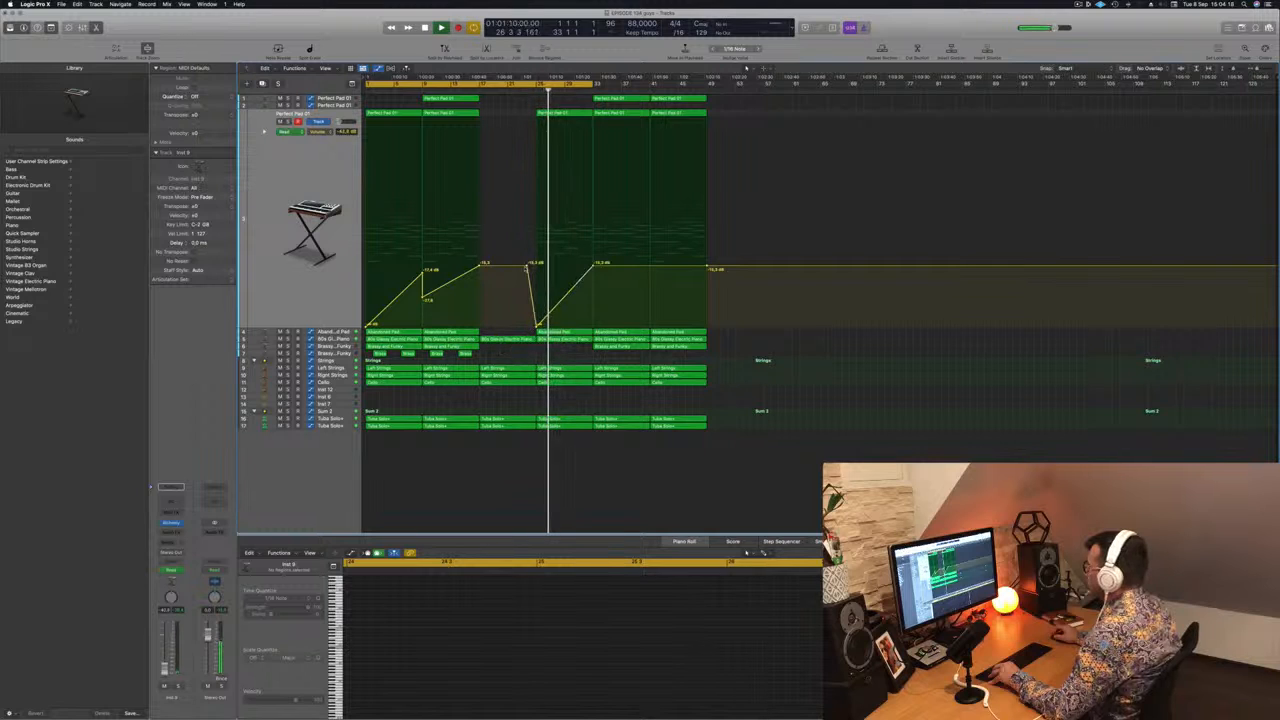
Play the arrangement from around bar 24 and extend the cycle range to bar 49.
scroll(587, 134, up, 5)
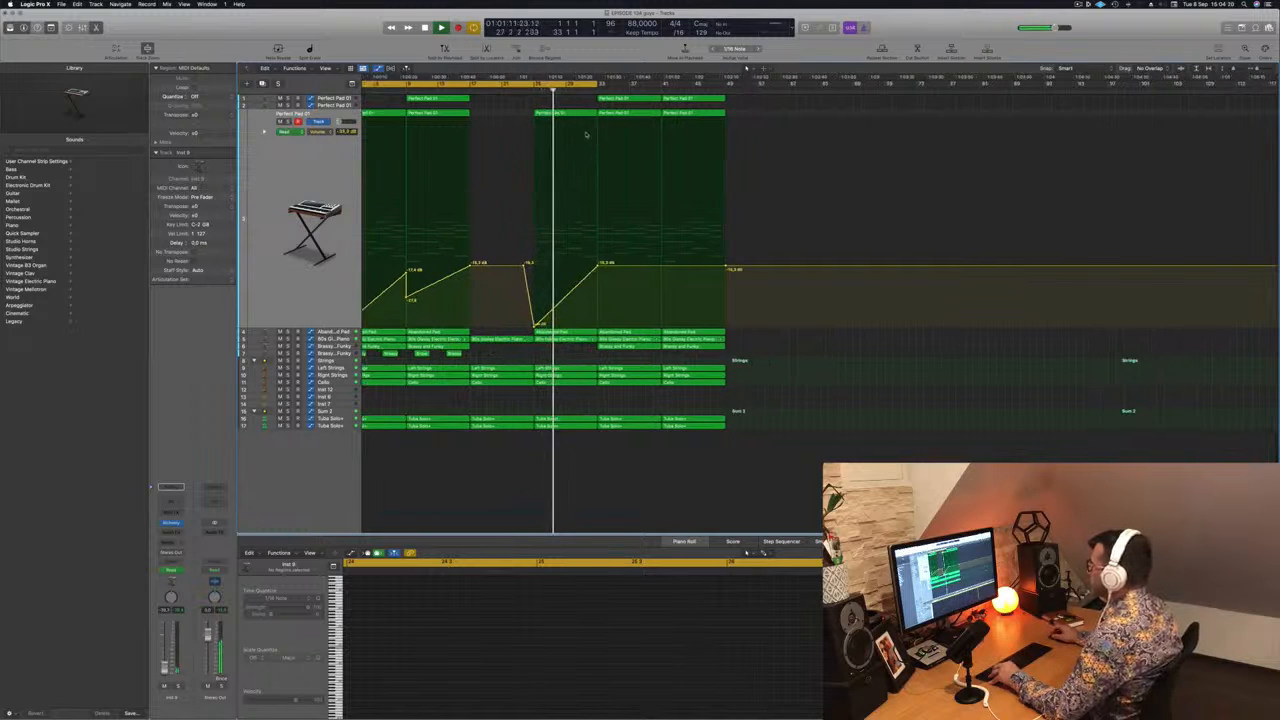
scroll(603, 152, down, 2)
scroll(602, 152, left, 1)
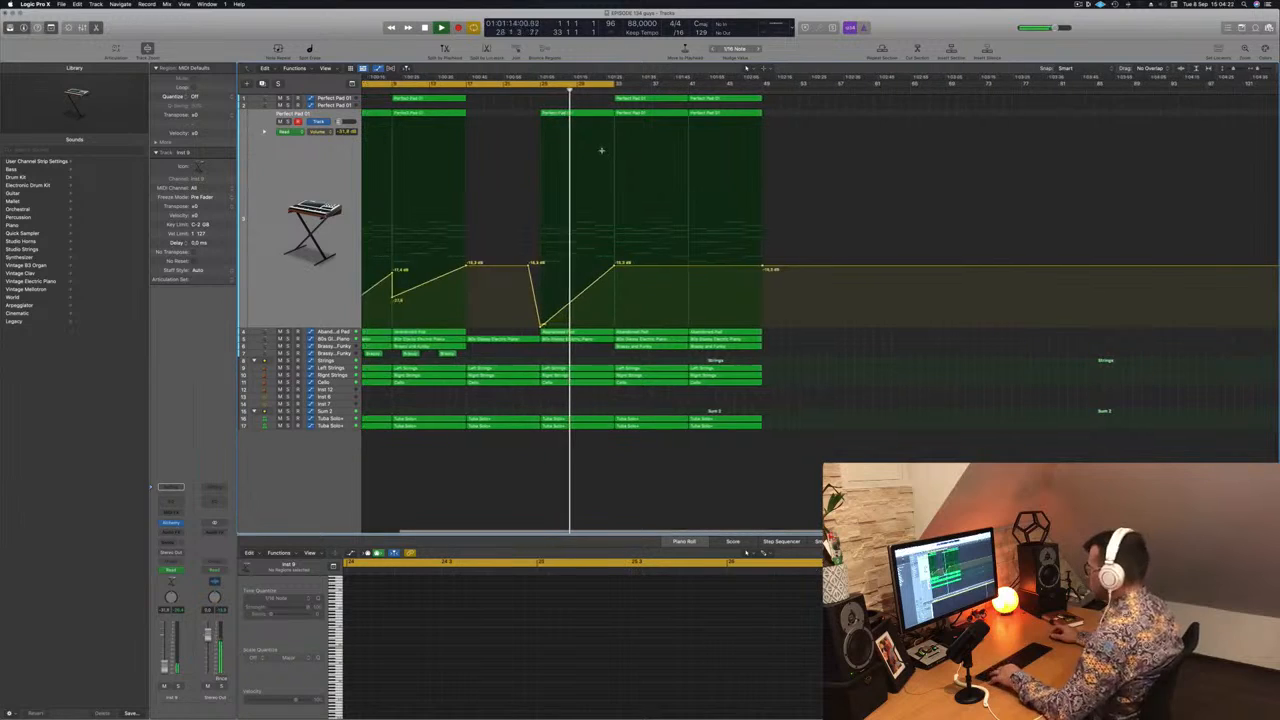
click(1247, 71)
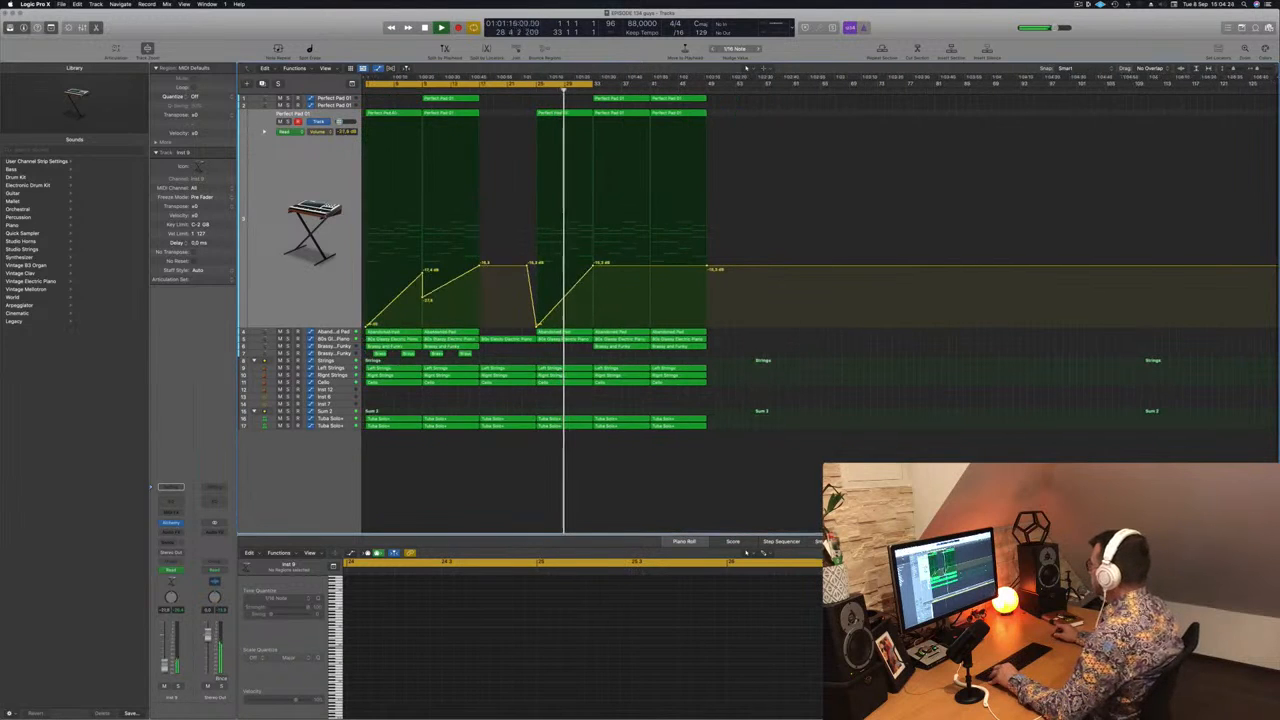
drag(1275, 85, 729, 112)
key(z)
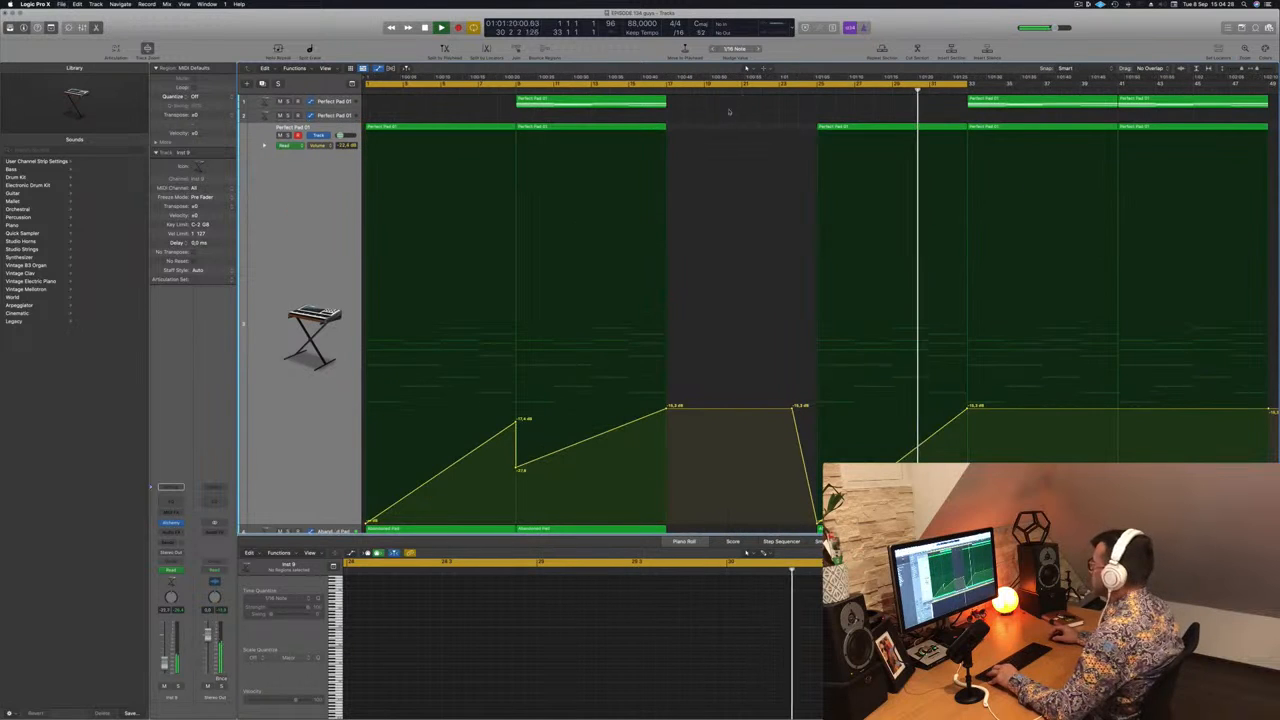
key(super+Left)
key(super+Up)
key(super+Up)
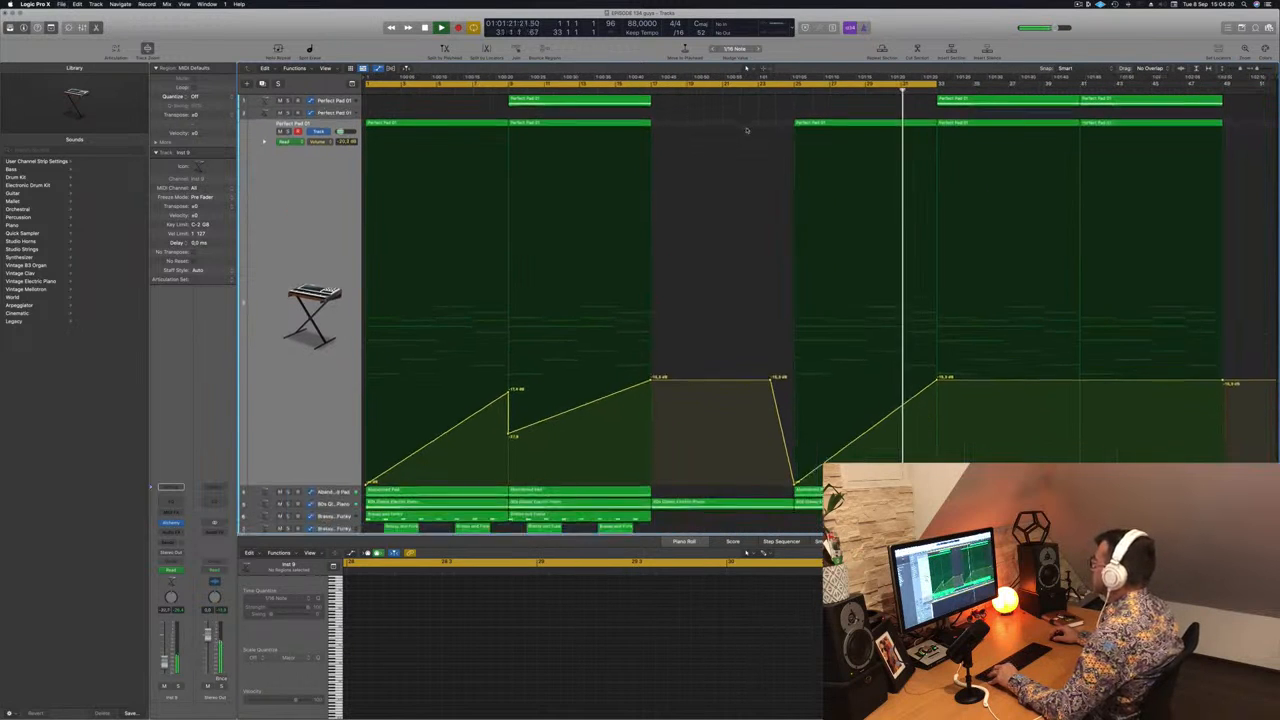
key(super+Up)
key(super+Up)
key(super+Up)
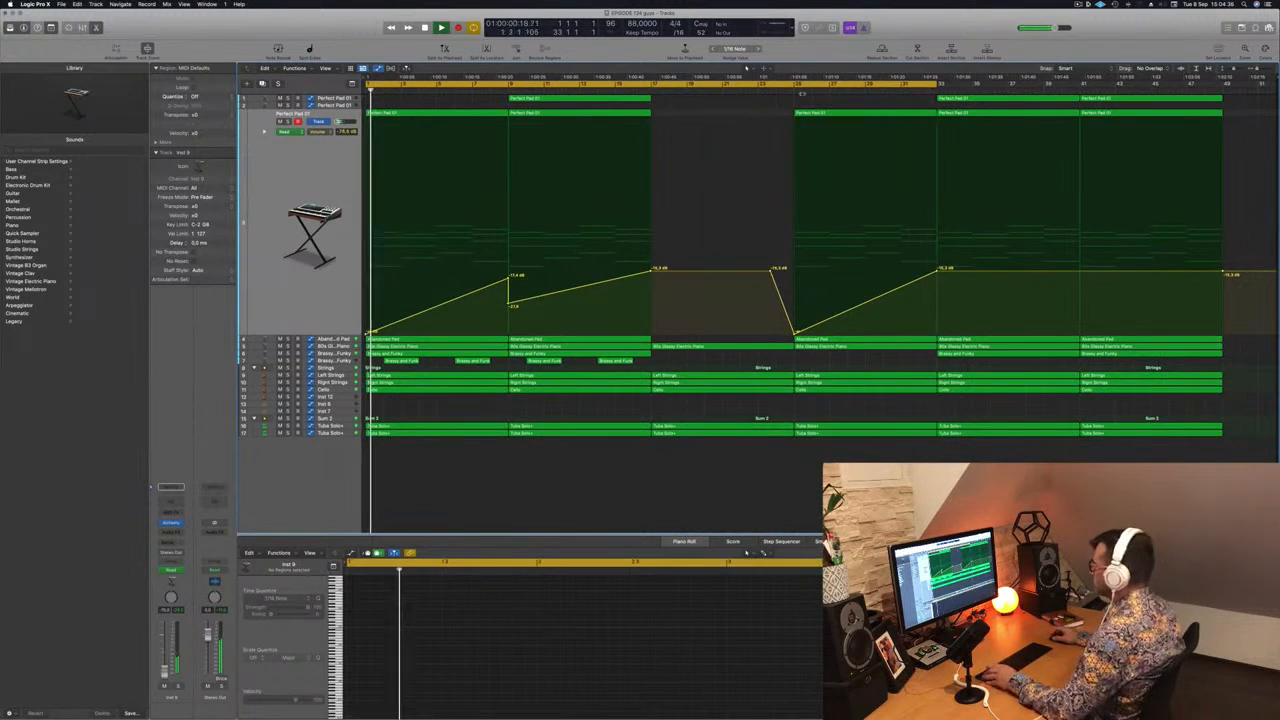
click(777, 91)
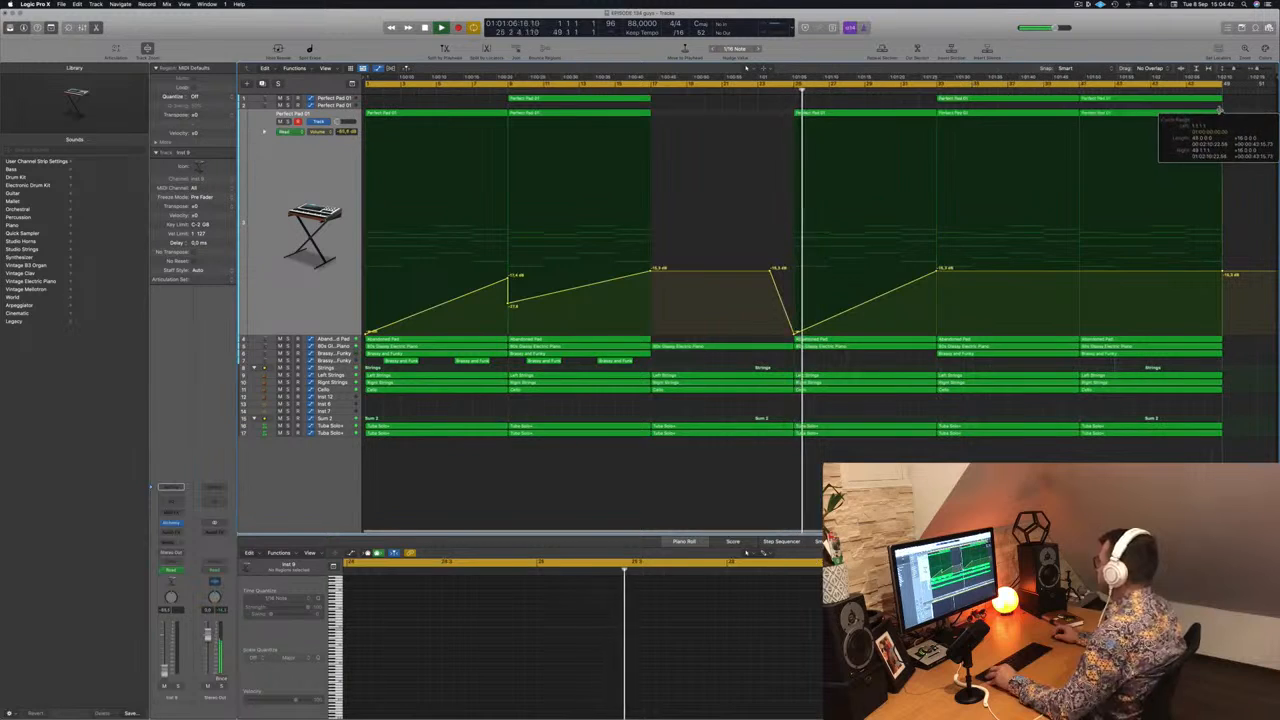
Drop the volume automation of the Strings and Sum 2 tracks to silence at bar 33.
click(912, 368)
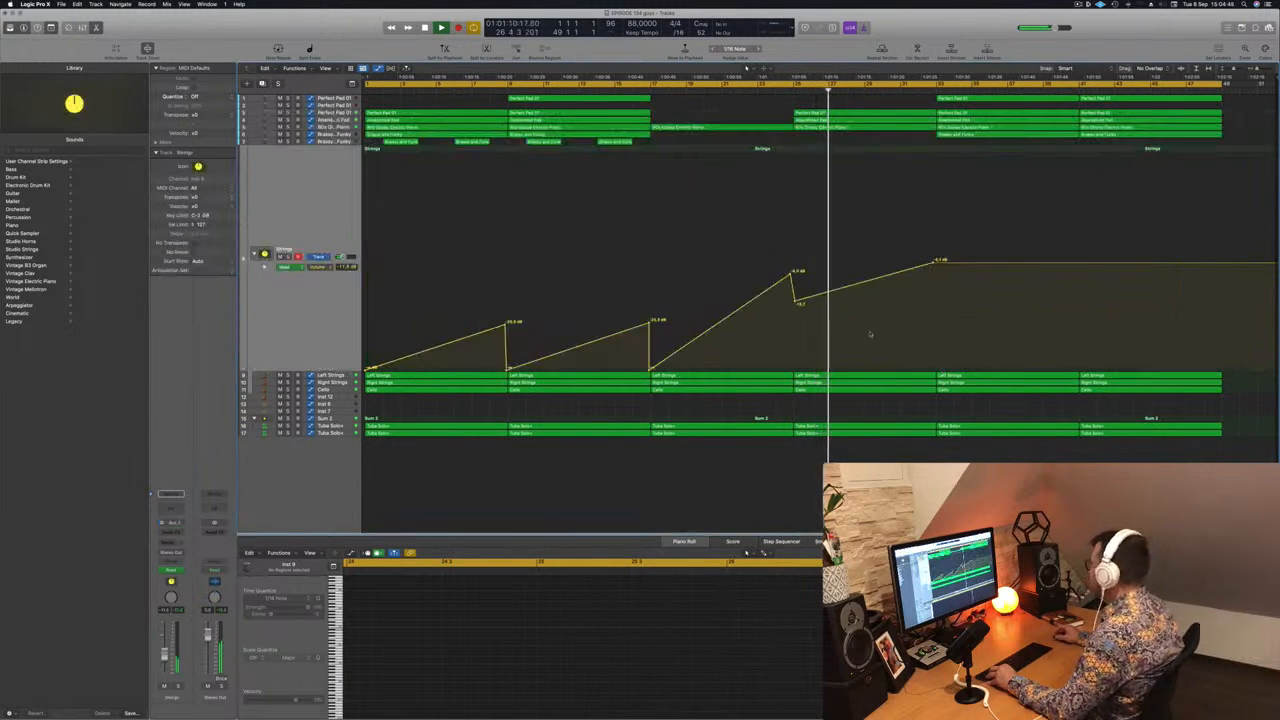
drag(934, 263, 935, 370)
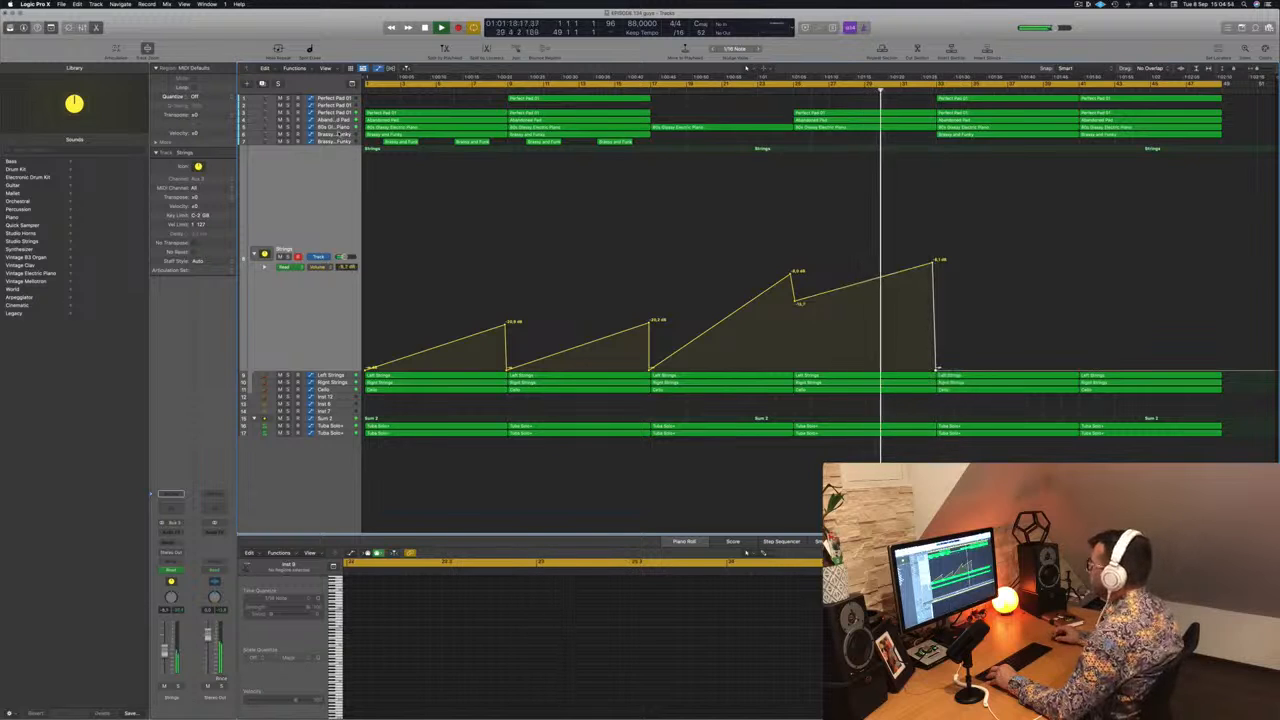
key(Up)
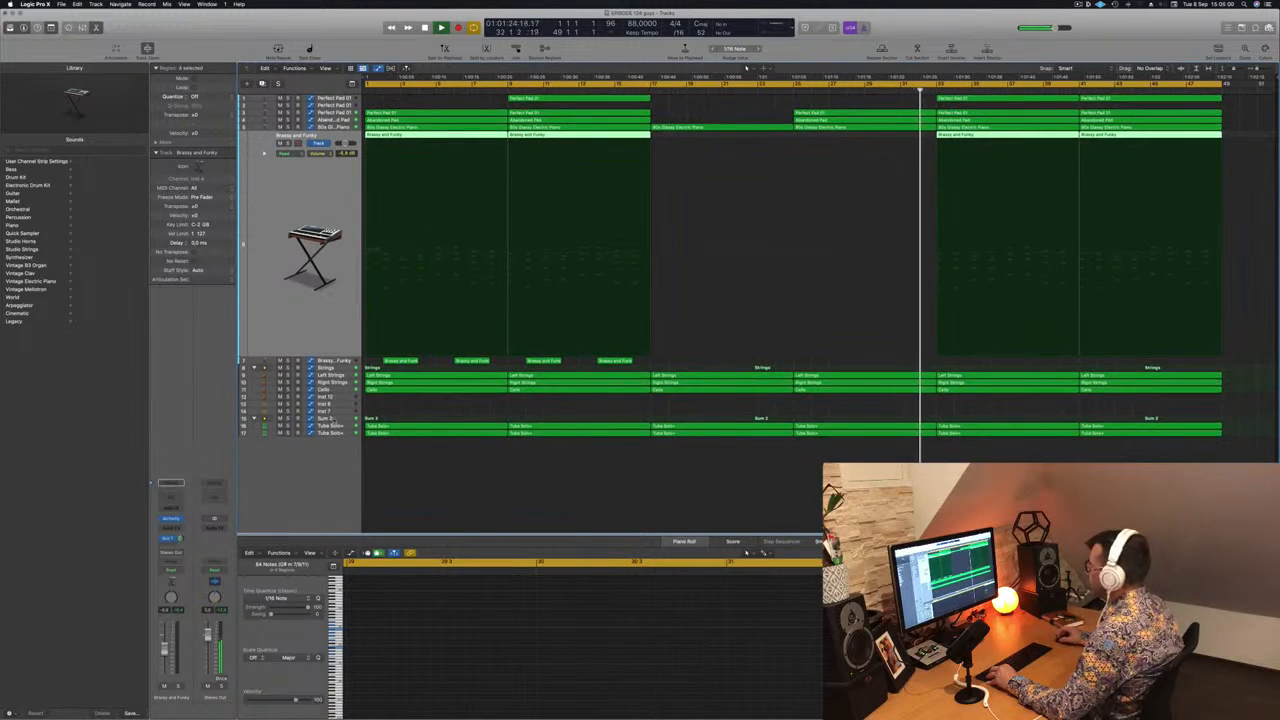
click(334, 420)
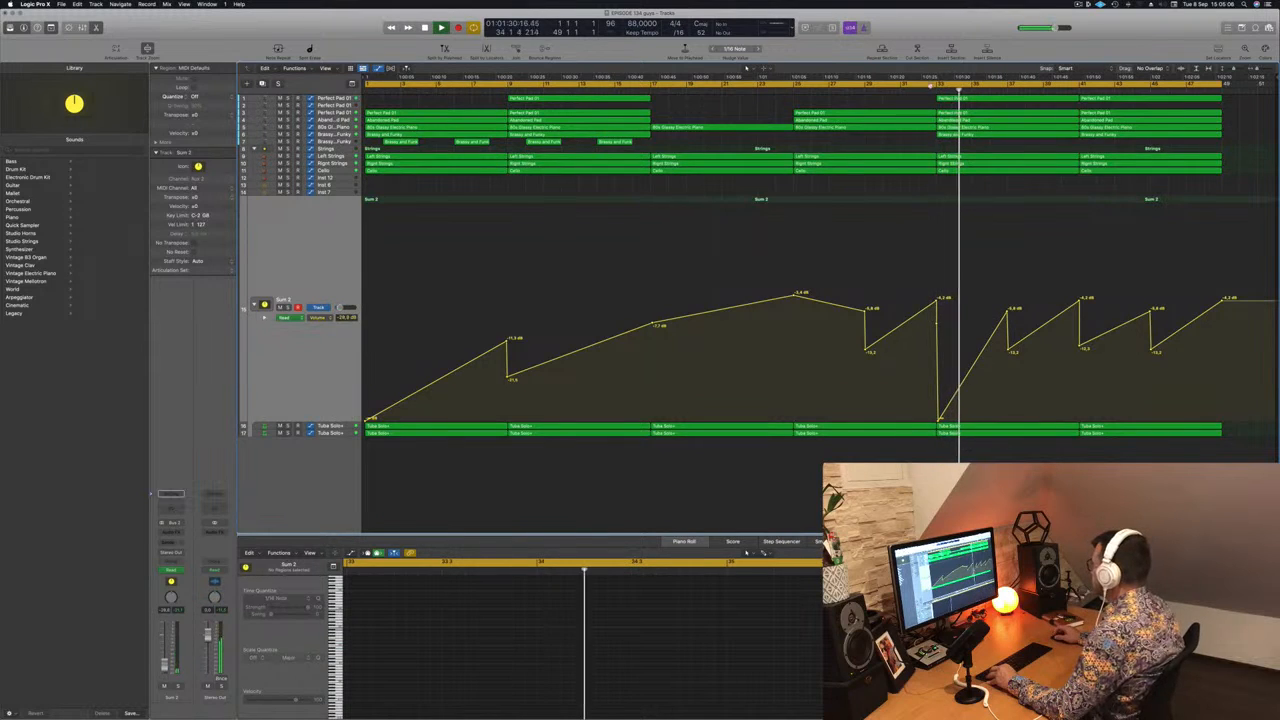
Delete the first track's Perfect Pad 01 region at bar 33 and fade the third track's volume in from silence there up to bar 41.
click(967, 99)
key(Delete)
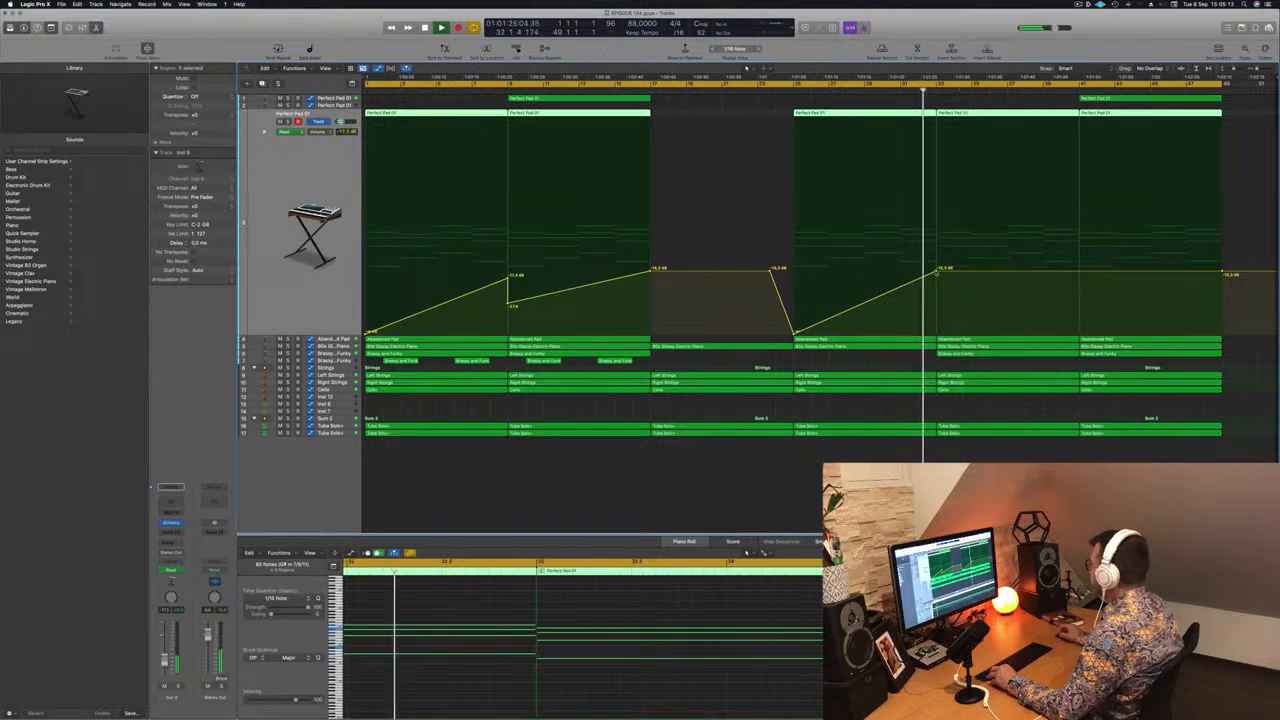
click(938, 272)
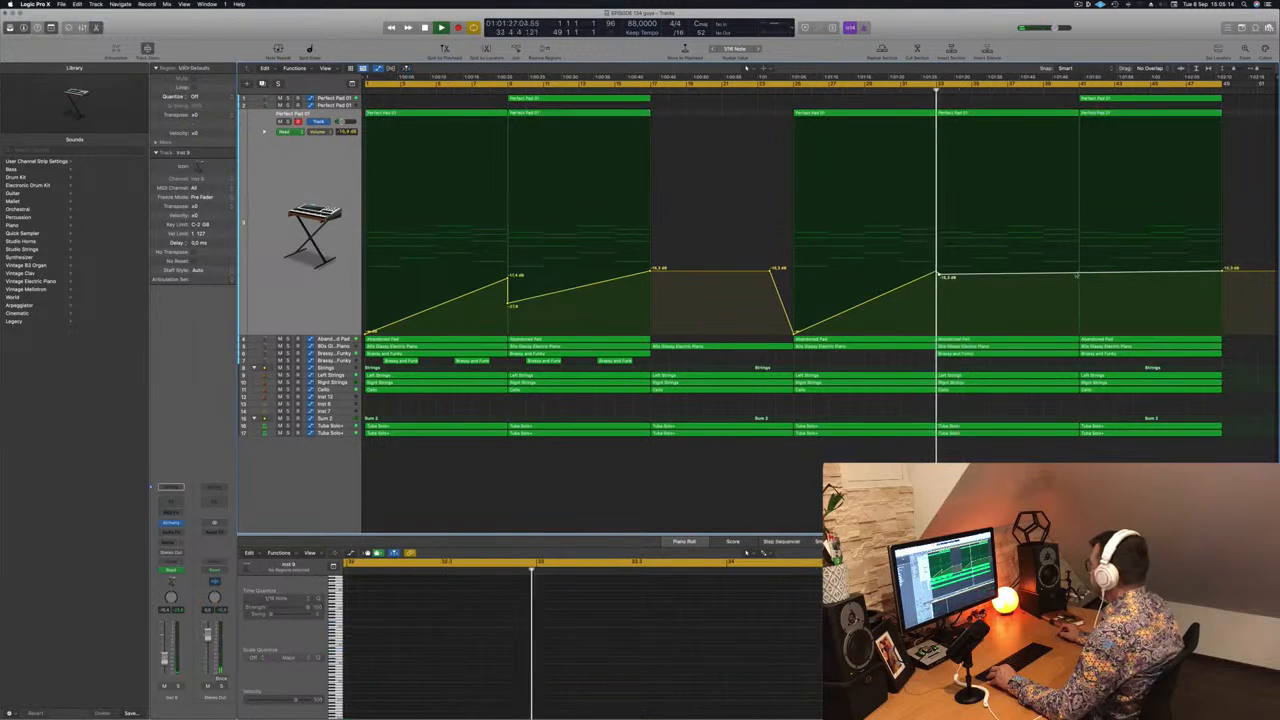
drag(942, 276, 943, 337)
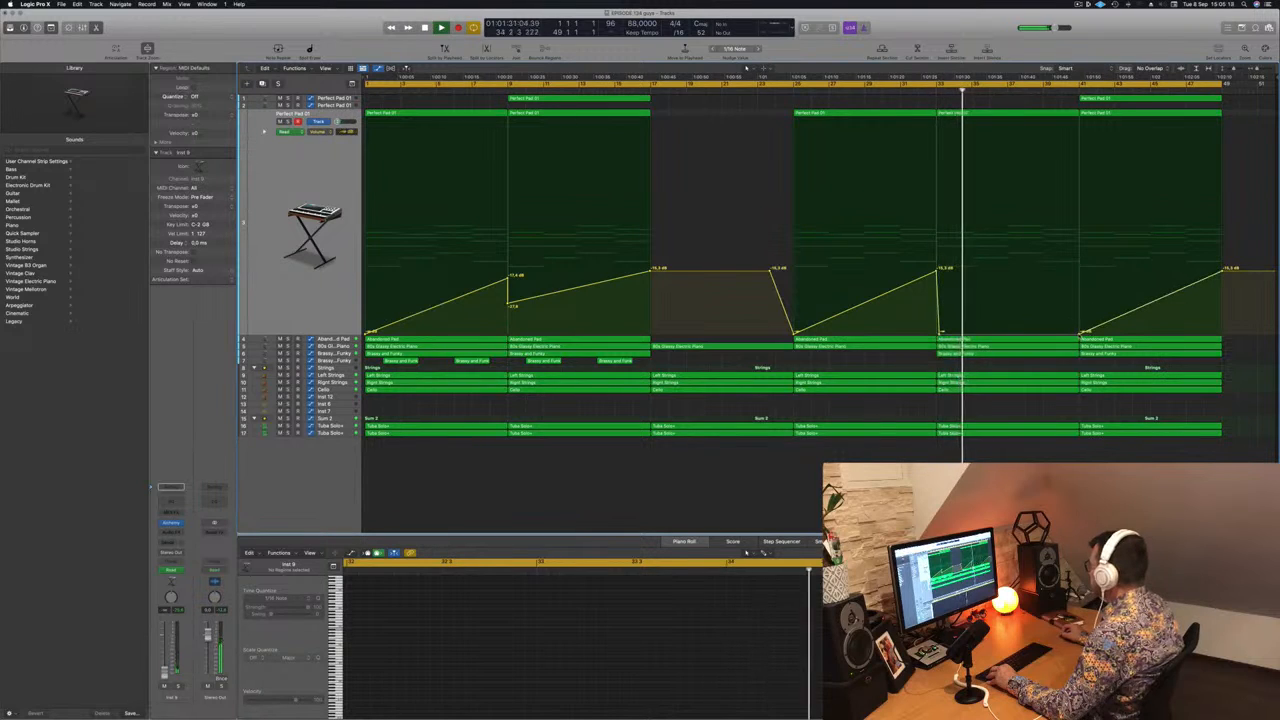
drag(1080, 334, 1080, 263)
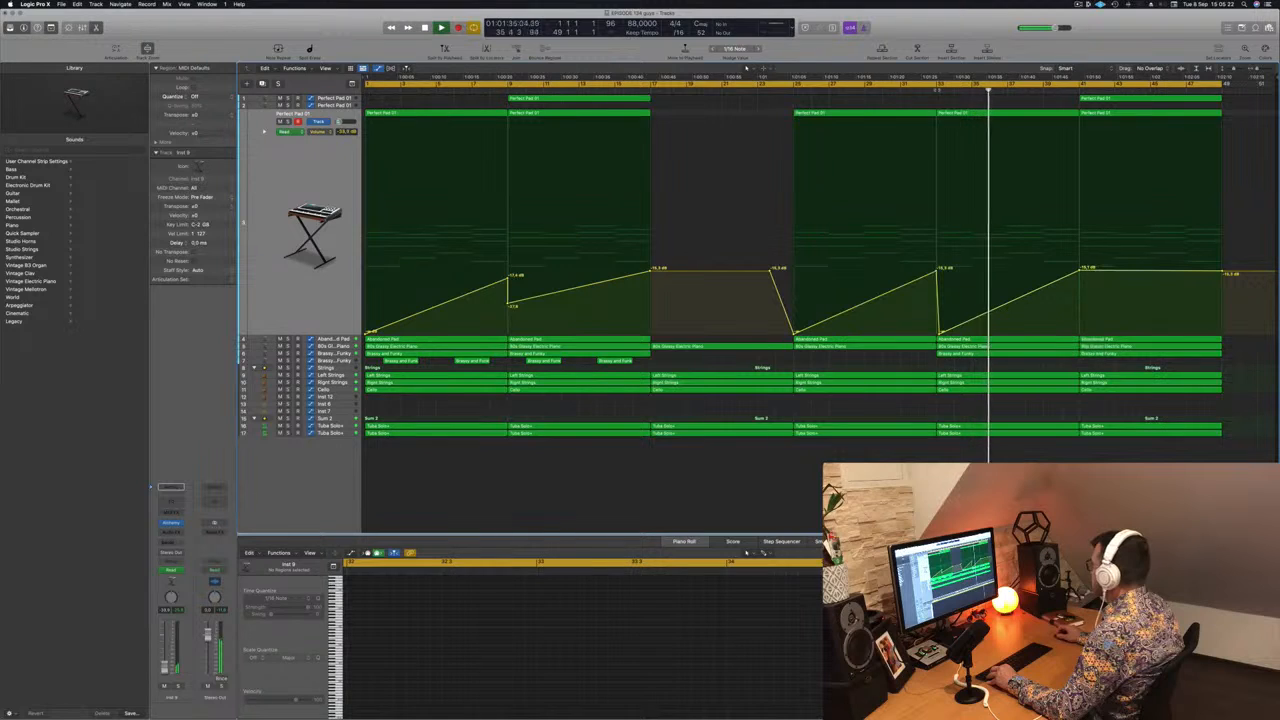
Play from bar 33 and flatten the Sum 2 volume automation to silence between bars 33 and 49.
click(937, 90)
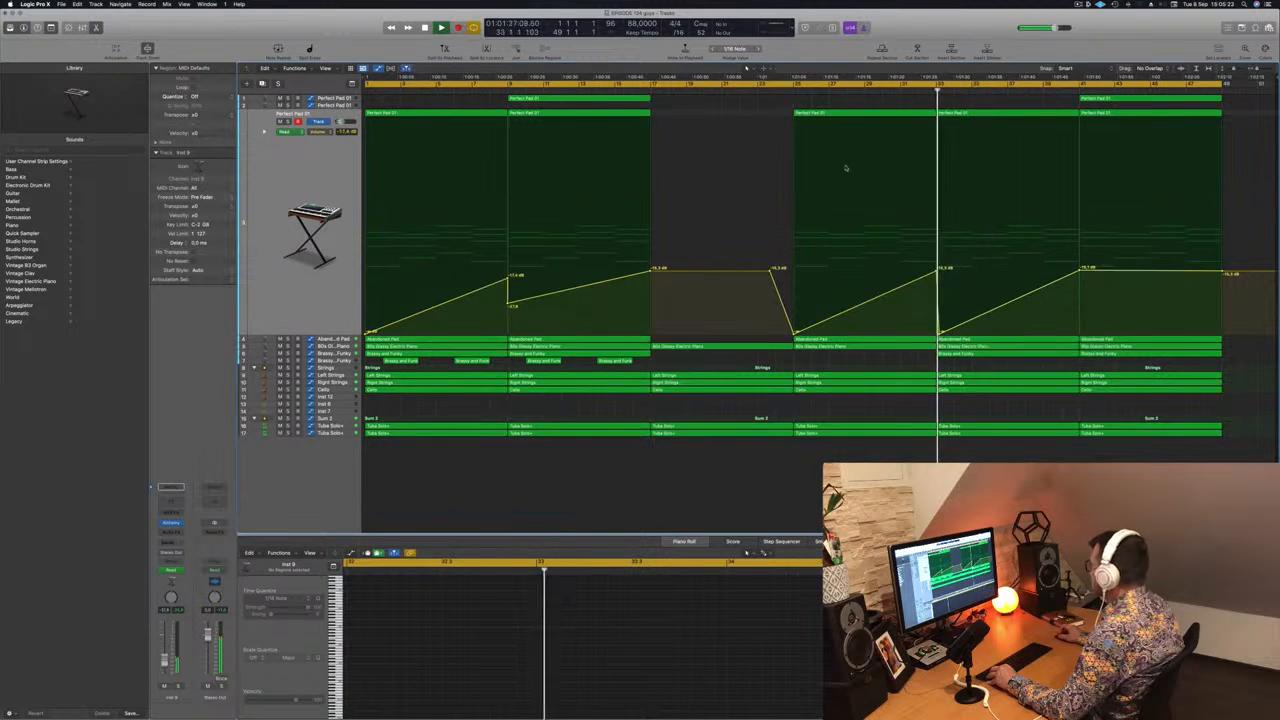
click(339, 421)
drag(1007, 301, 1007, 421)
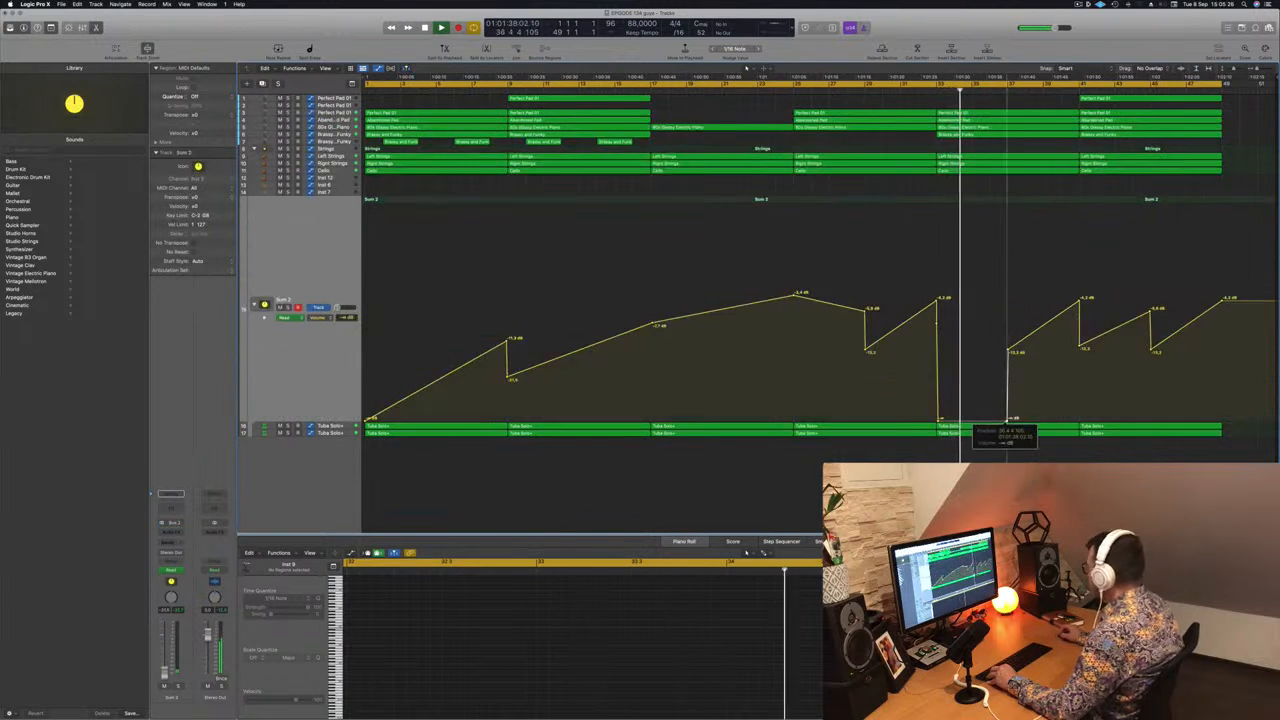
drag(1008, 350, 1218, 420)
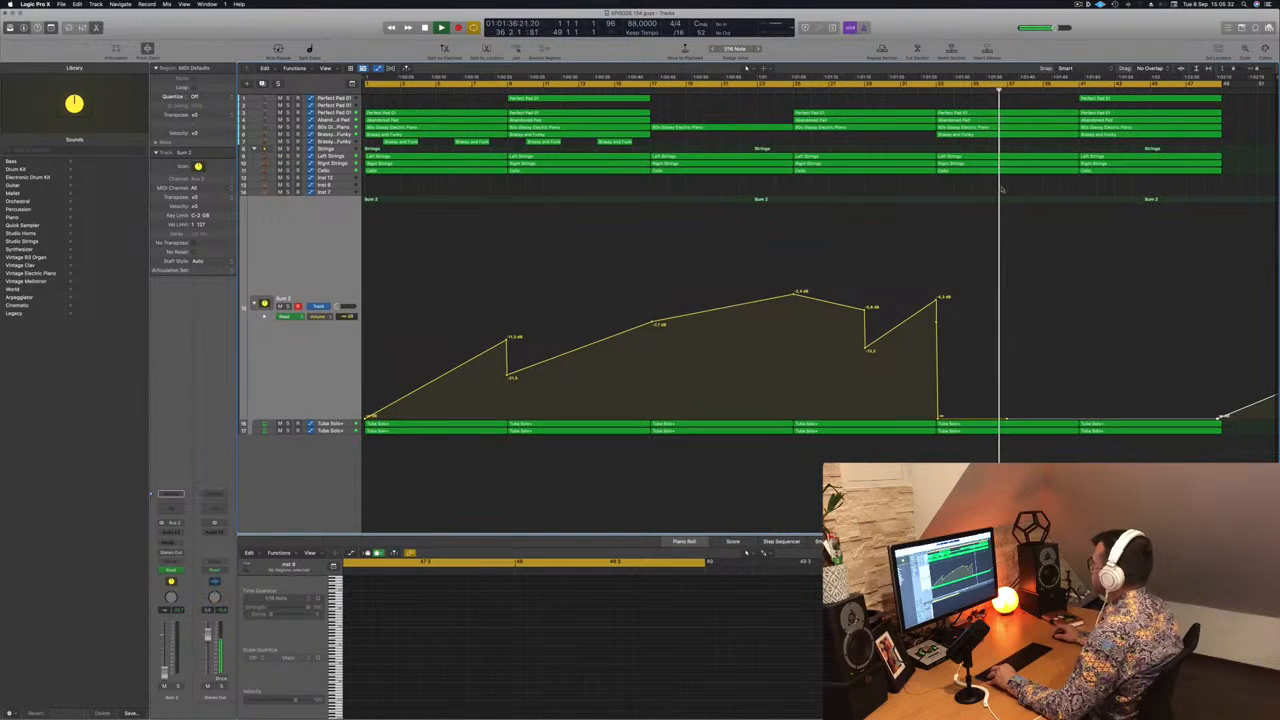
scroll(725, 192, up, 5)
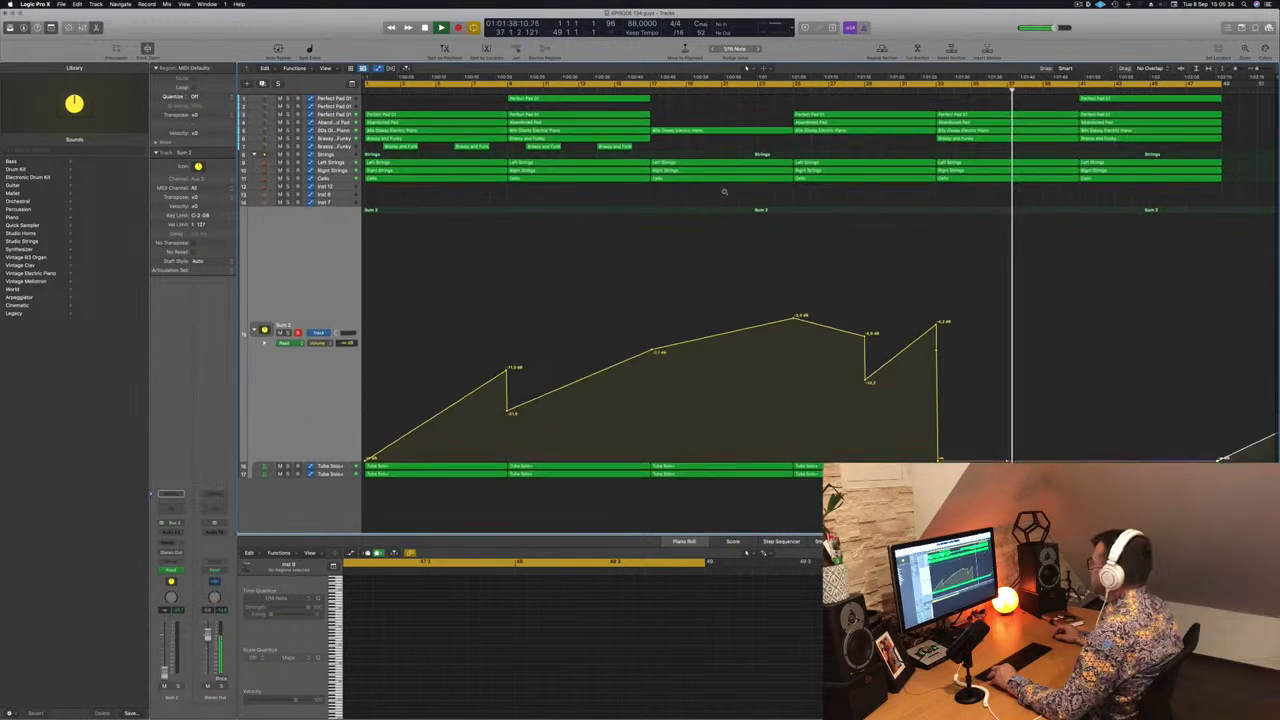
scroll(726, 194, up, 3)
scroll(726, 194, up, 2)
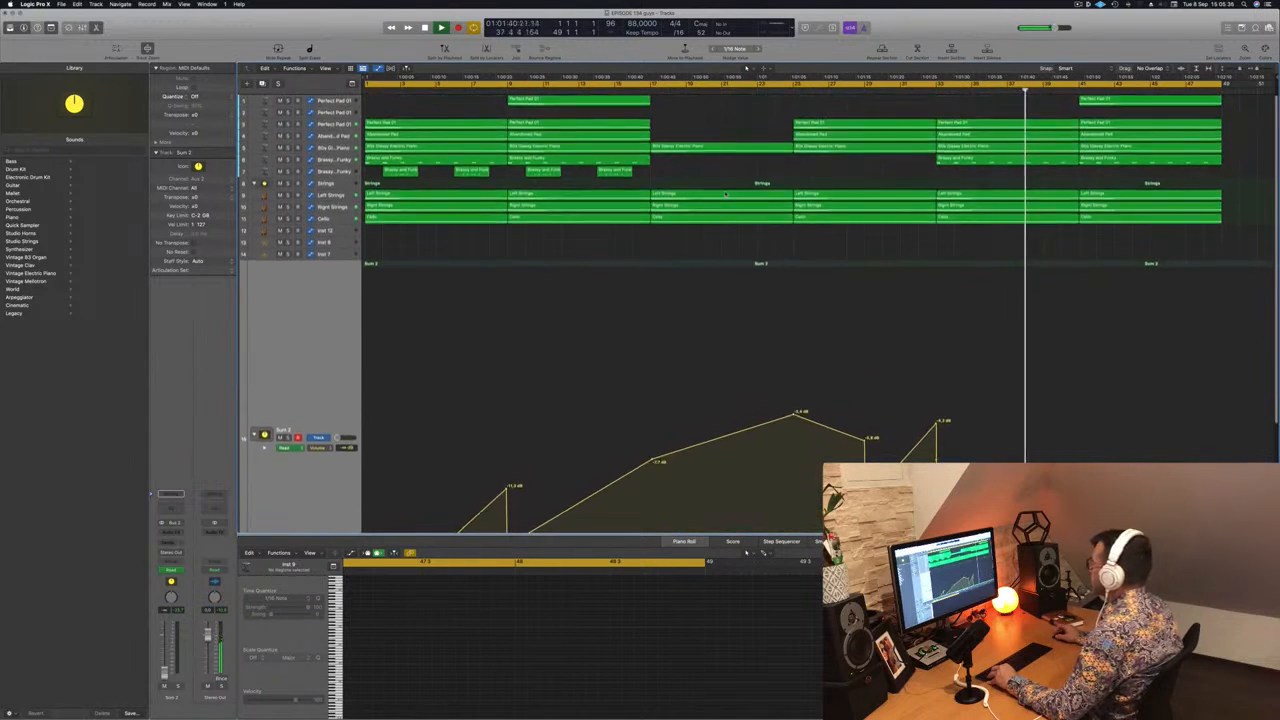